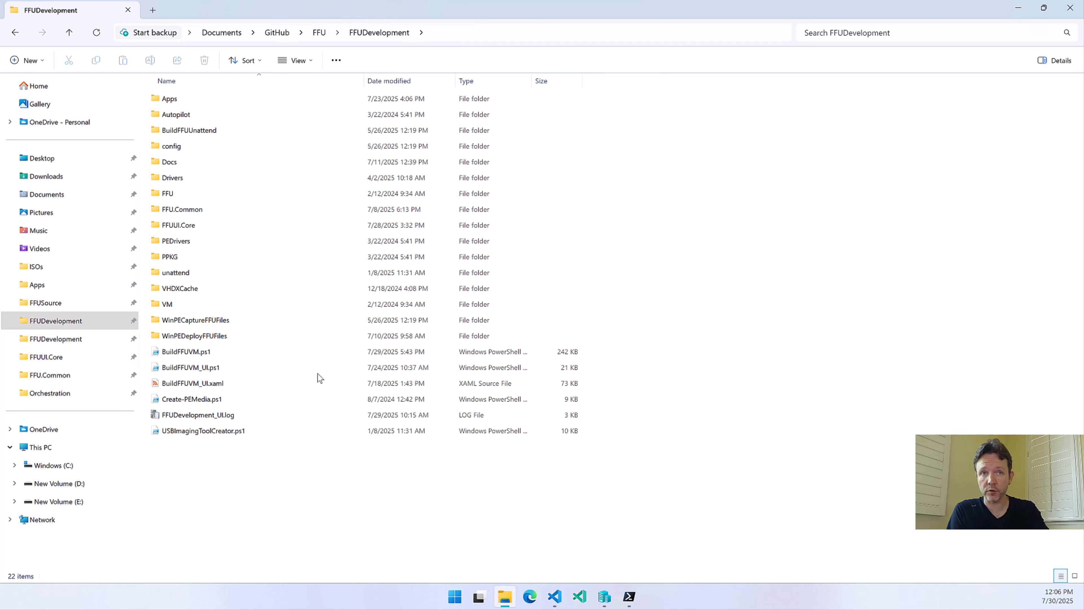
Copy everything from the Documents\GitHub\FFU\FFUDevelopment folder into the empty C:\FFUDevelopment folder
{"action": "left_click", "coordinate": [190, 99]}
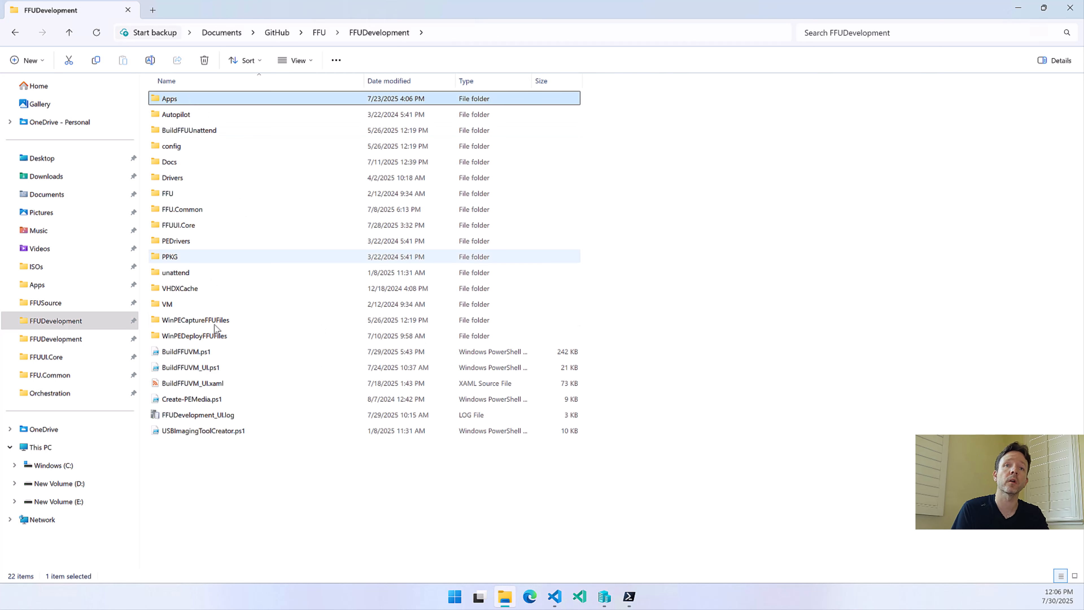
{"action": "left_click", "coordinate": [205, 432], "text": "shift"}
{"action": "key", "text": "ctrl+c"}
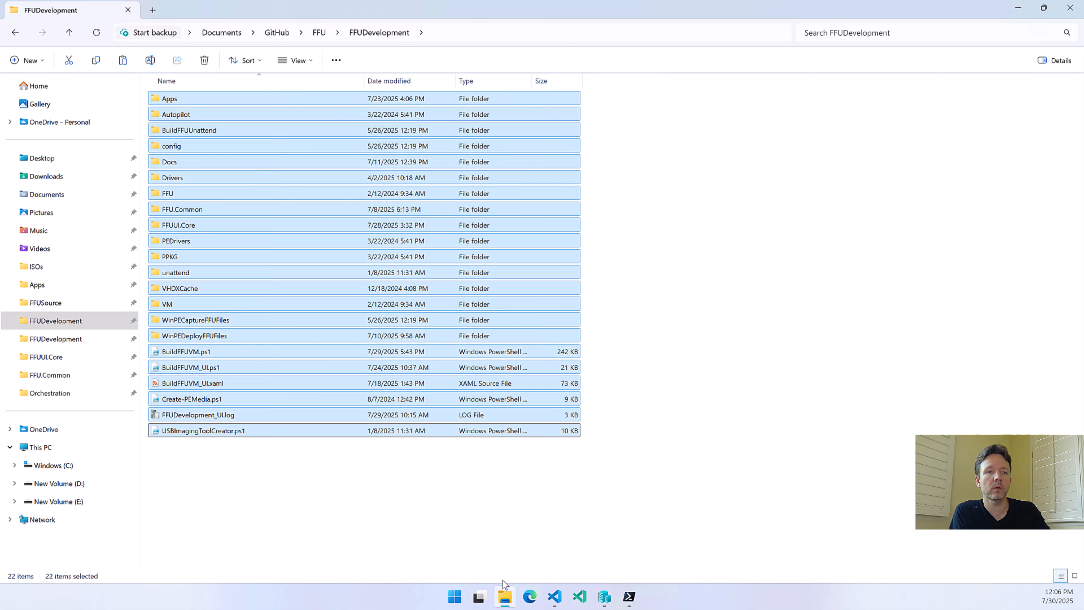
{"action": "left_click", "coordinate": [46, 347]}
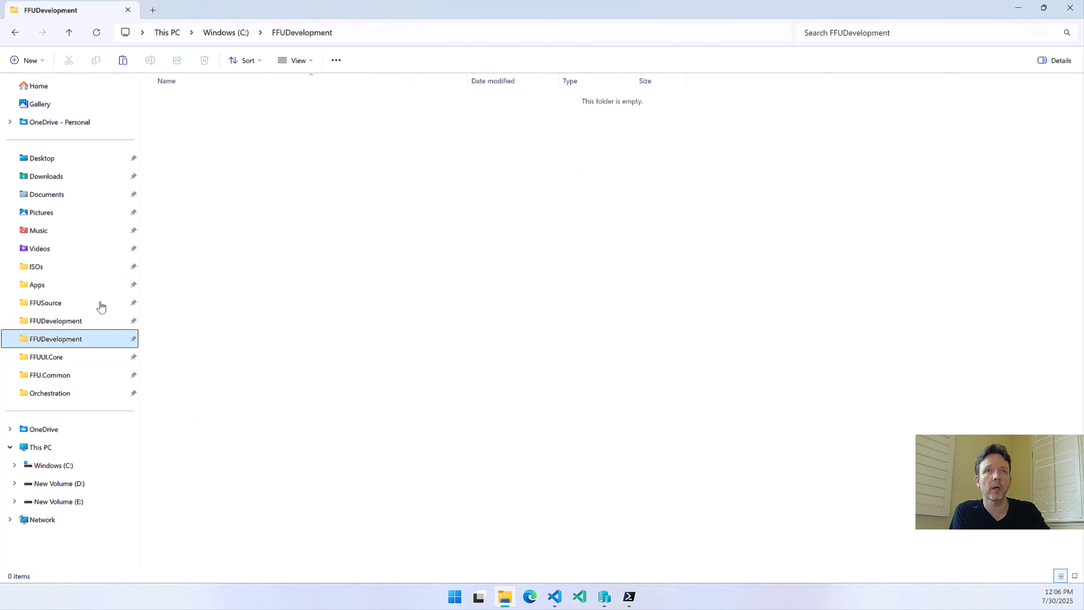
{"action": "left_click", "coordinate": [300, 173]}
{"action": "key", "text": "ctrl+v"}
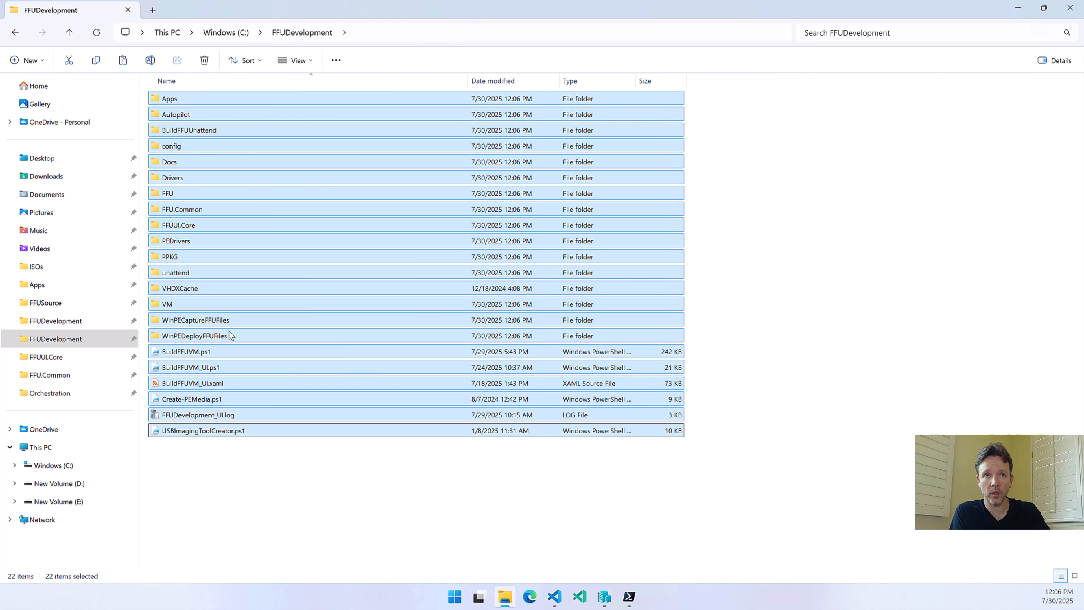
{"action": "left_click", "coordinate": [229, 466]}
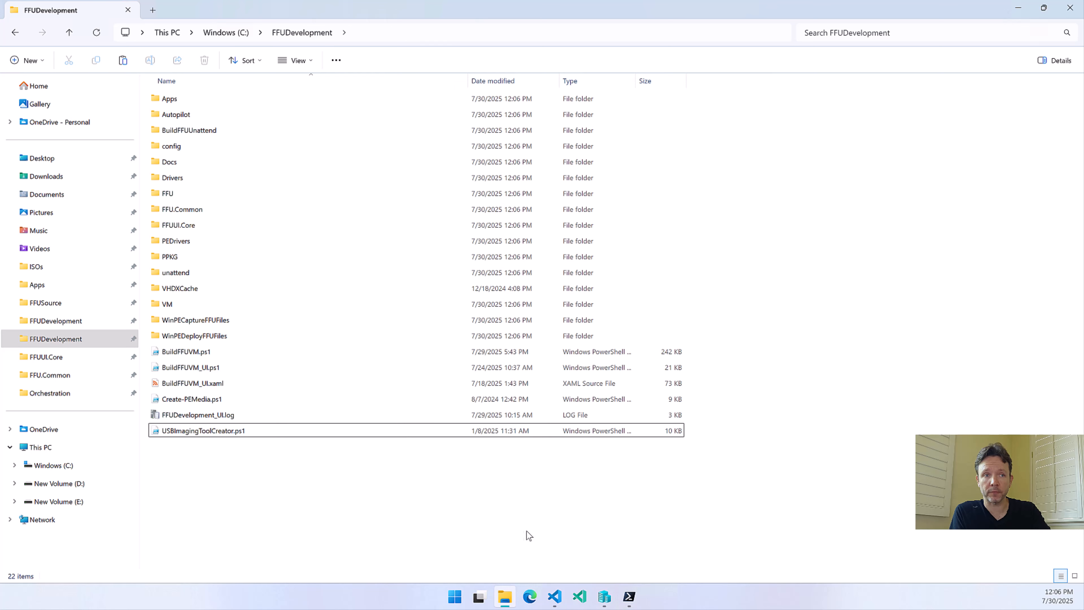
Launch PowerShell 7 (x64) as administrator and approve the elevation request
{"action": "left_click", "coordinate": [456, 596]}
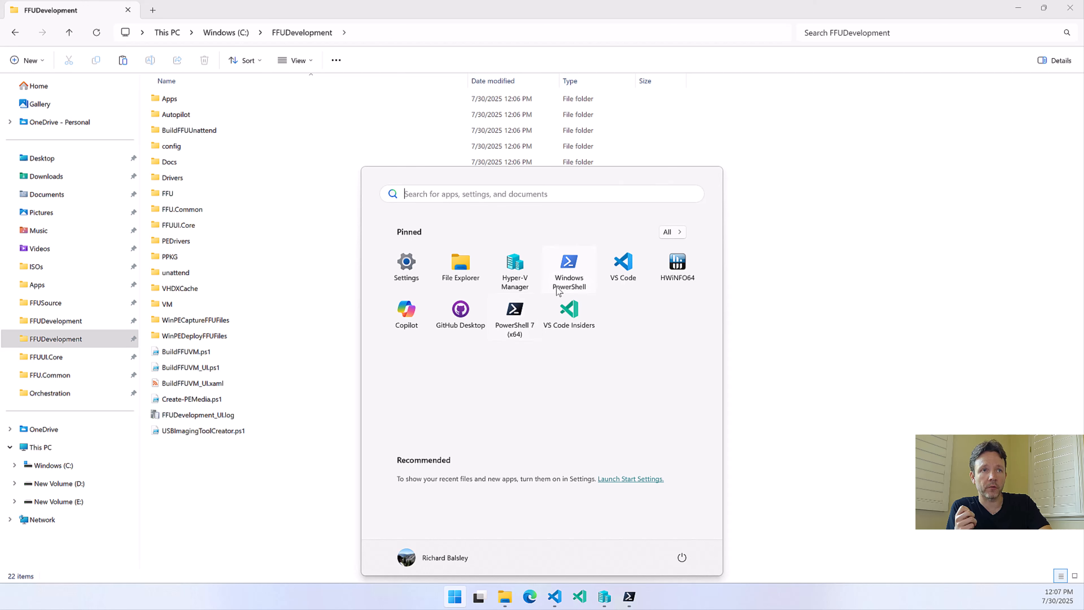
{"action": "right_click", "coordinate": [511, 330]}
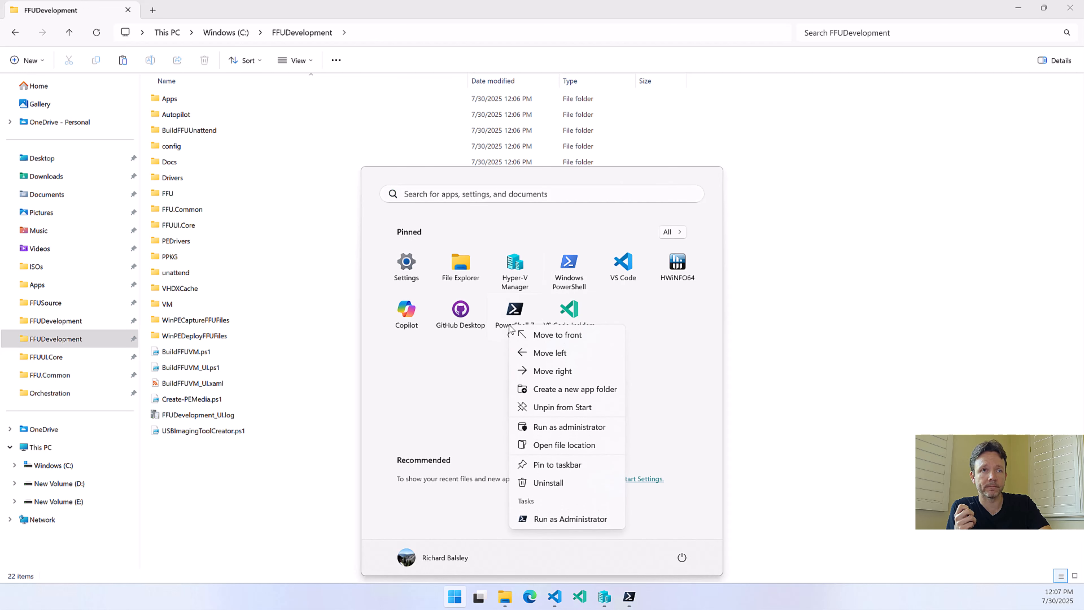
{"action": "left_click", "coordinate": [564, 429]}
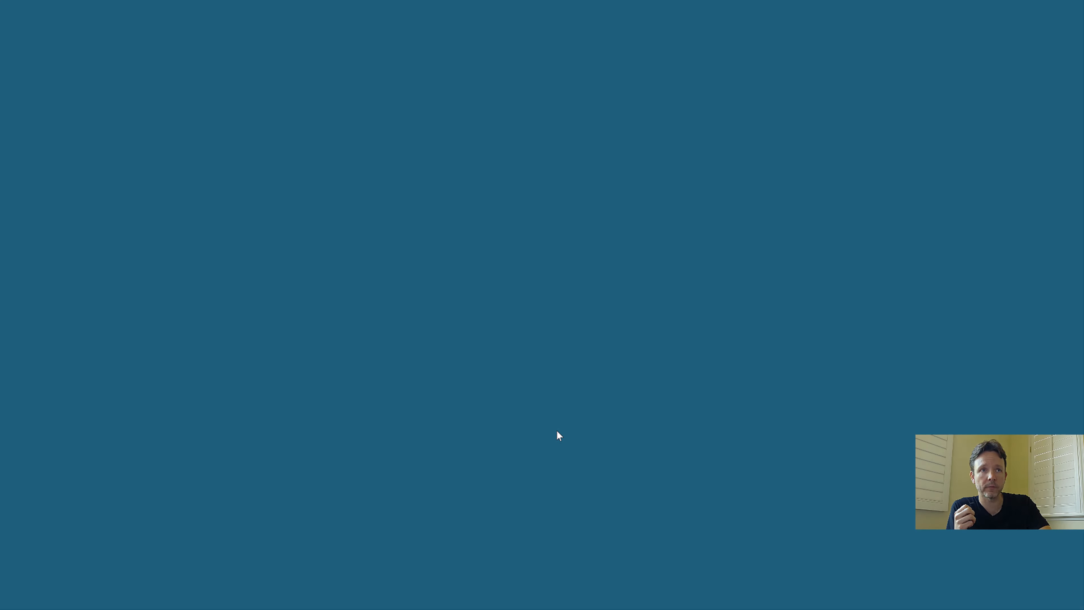
{"action": "key", "text": "alt+y"}
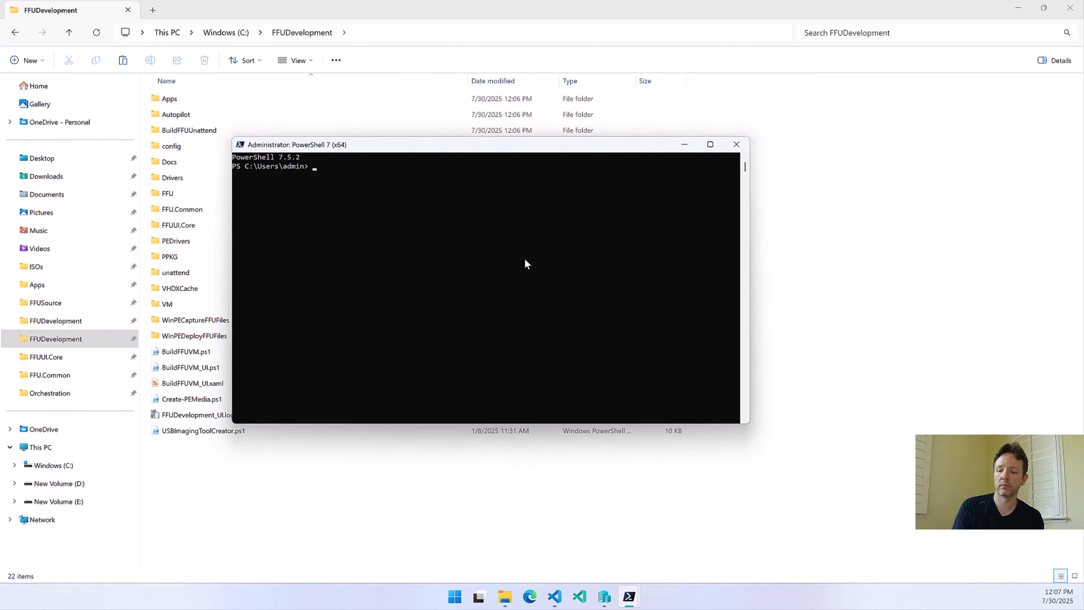
Change the PowerShell working directory to C:\FFUDevelopment
{"action": "type", "text": "cd\\"}
{"action": "key", "text": "Return"}
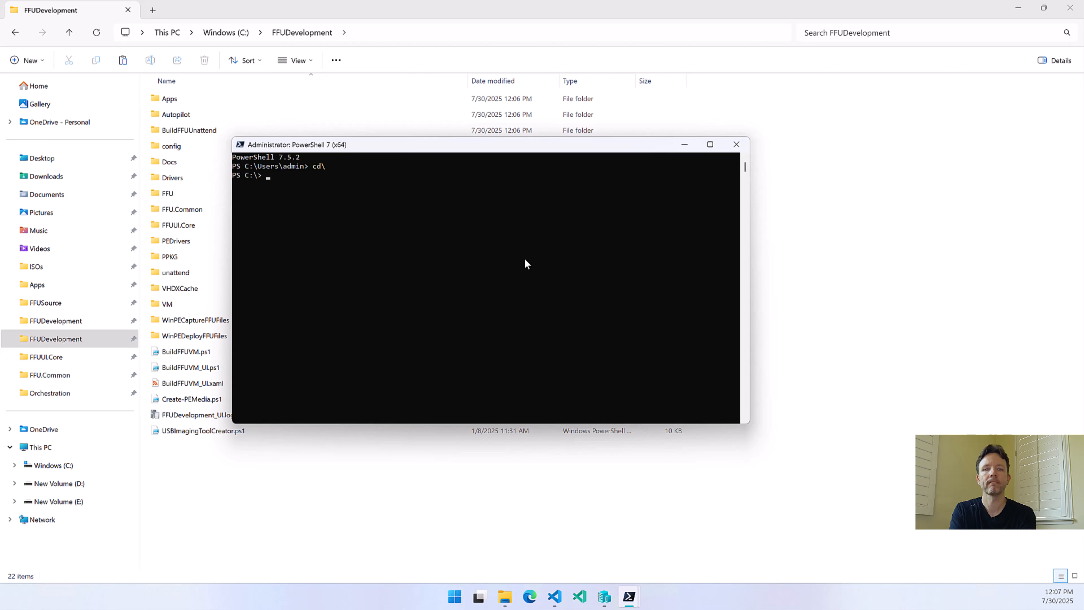
{"action": "type", "text": "cd .\\FF"}
{"action": "key", "text": "Tab"}
{"action": "key", "text": "Return"}
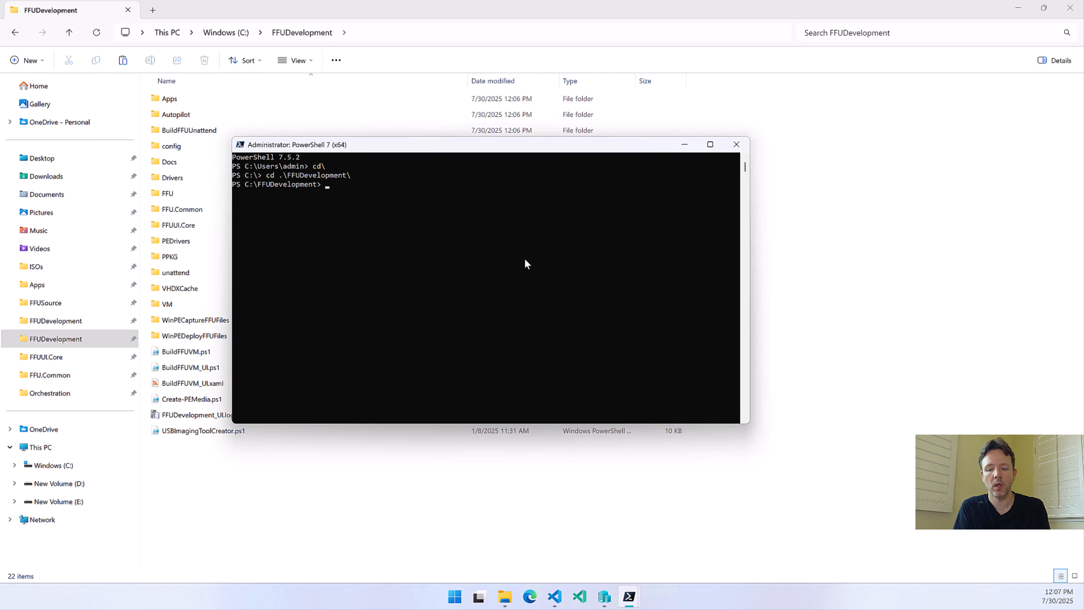
Run .\BuildFFUVM_UI.ps1 without the verbose option and maximize the FFU Builder UI window
{"action": "type", "text": ".\\Build"}
{"action": "key", "text": "Tab"}
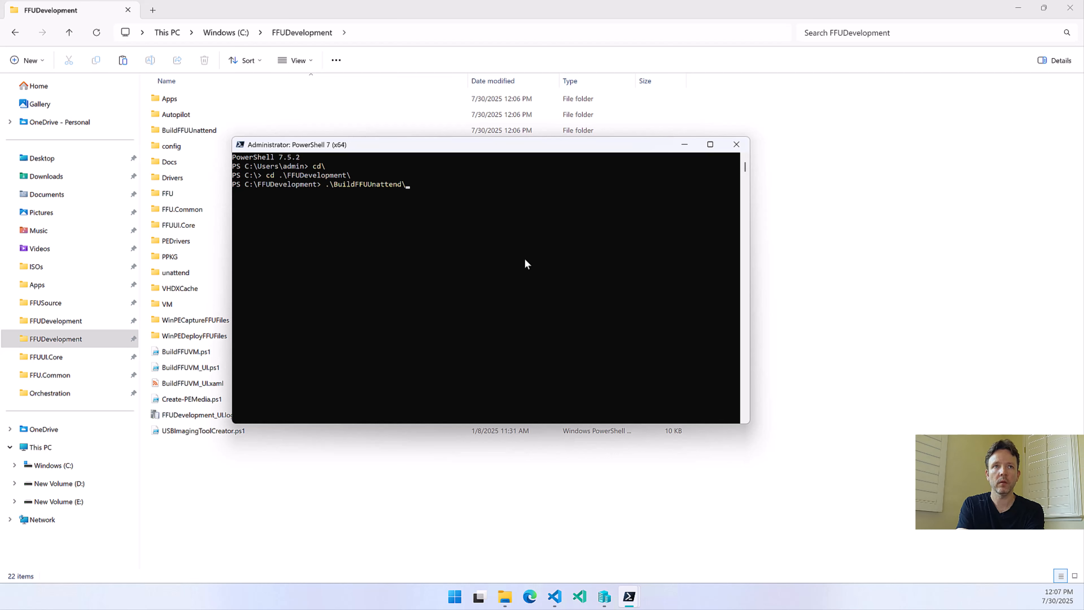
{"action": "key", "text": "Tab"}
{"action": "key", "text": "Tab"}
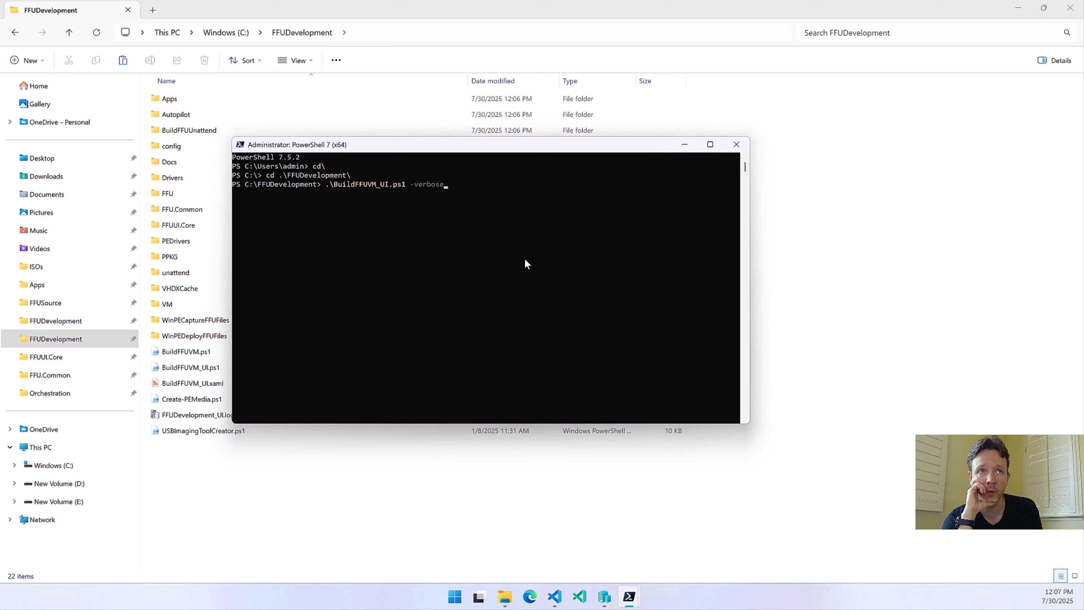
{"action": "key", "text": "BackSpace"}
{"action": "key", "text": "BackSpace"}
{"action": "key", "text": "BackSpace"}
{"action": "key", "text": "BackSpace"}
{"action": "key", "text": "BackSpace"}
{"action": "key", "text": "BackSpace"}
{"action": "key", "text": "BackSpace"}
{"action": "key", "text": "BackSpace"}
{"action": "key", "text": "BackSpace"}
{"action": "key", "text": "Return"}
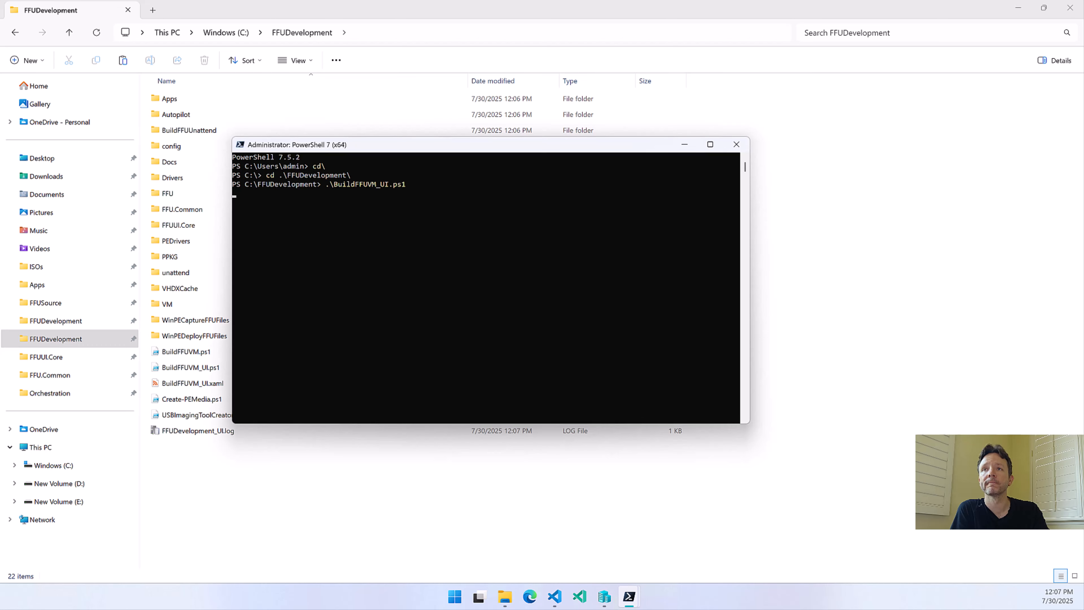
{"action": "left_click_drag", "start_coordinate": [488, 168], "coordinate": [695, 164]}
{"action": "double_click", "coordinate": [695, 165]}
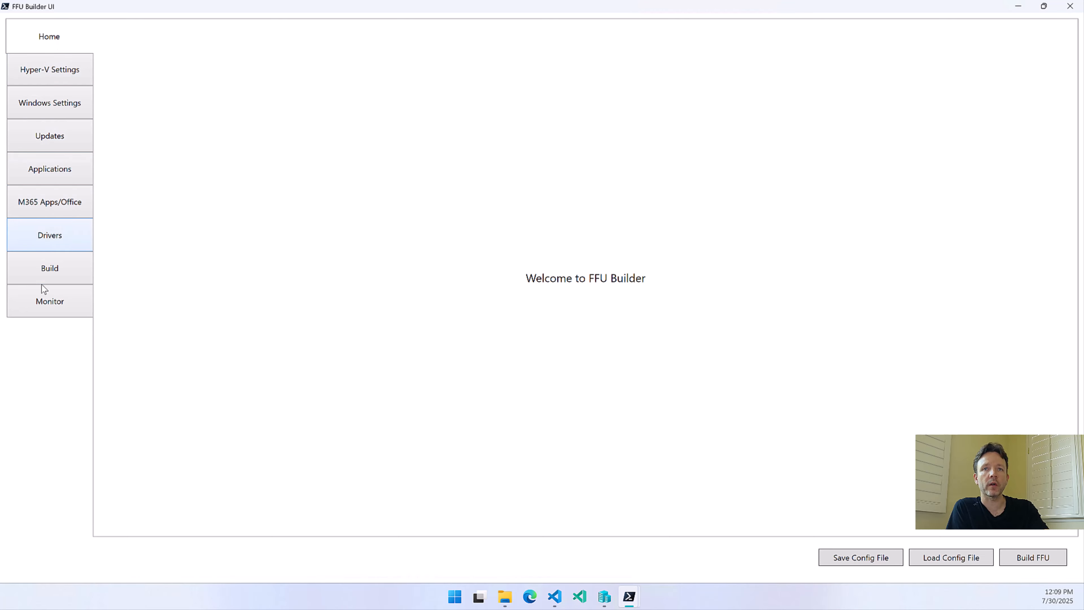
Open the Hyper-V settings, review the available VM switch names and choose External
{"action": "left_click", "coordinate": [50, 72]}
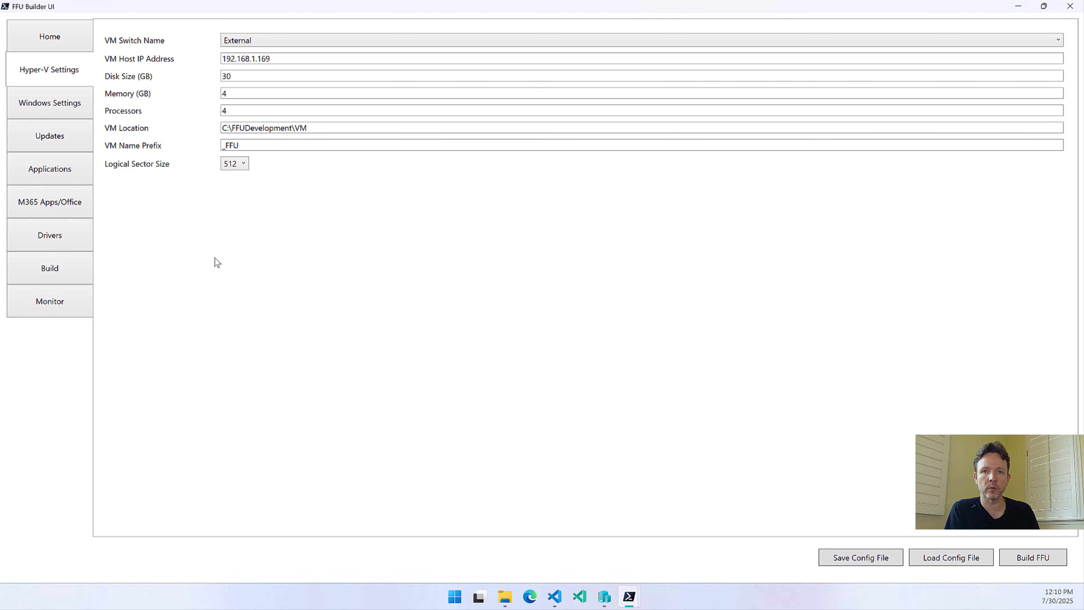
{"action": "left_click", "coordinate": [263, 37]}
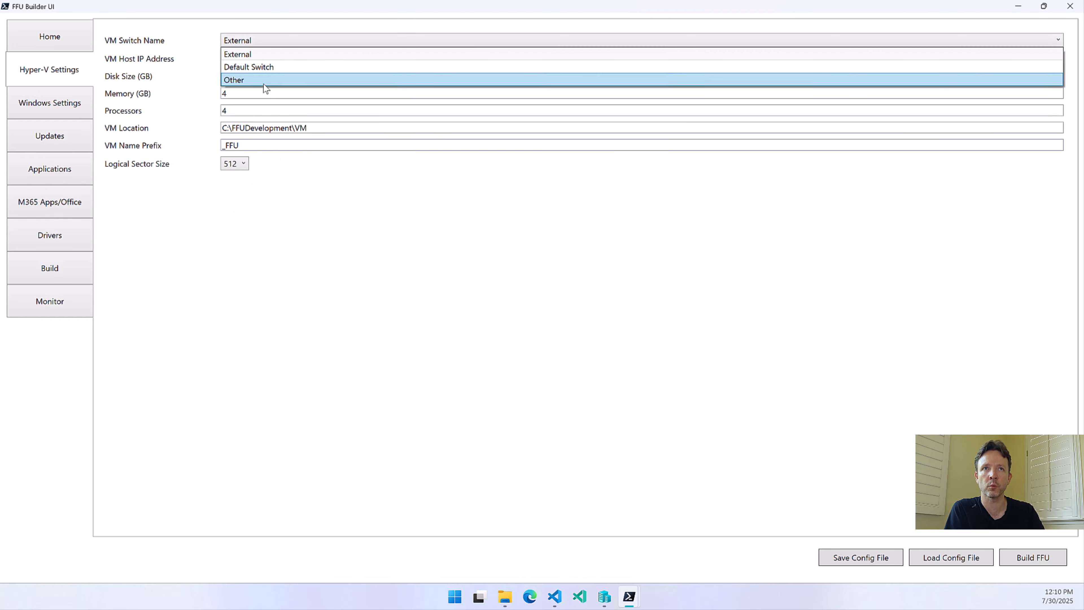
{"action": "left_click", "coordinate": [324, 283]}
{"action": "left_click", "coordinate": [274, 40]}
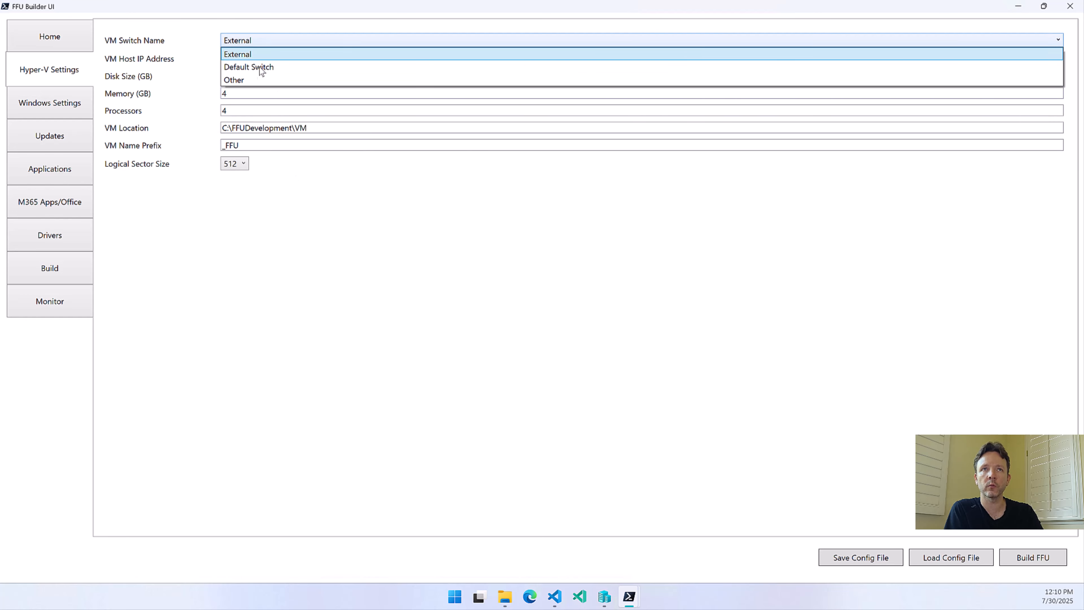
{"action": "left_click", "coordinate": [250, 54]}
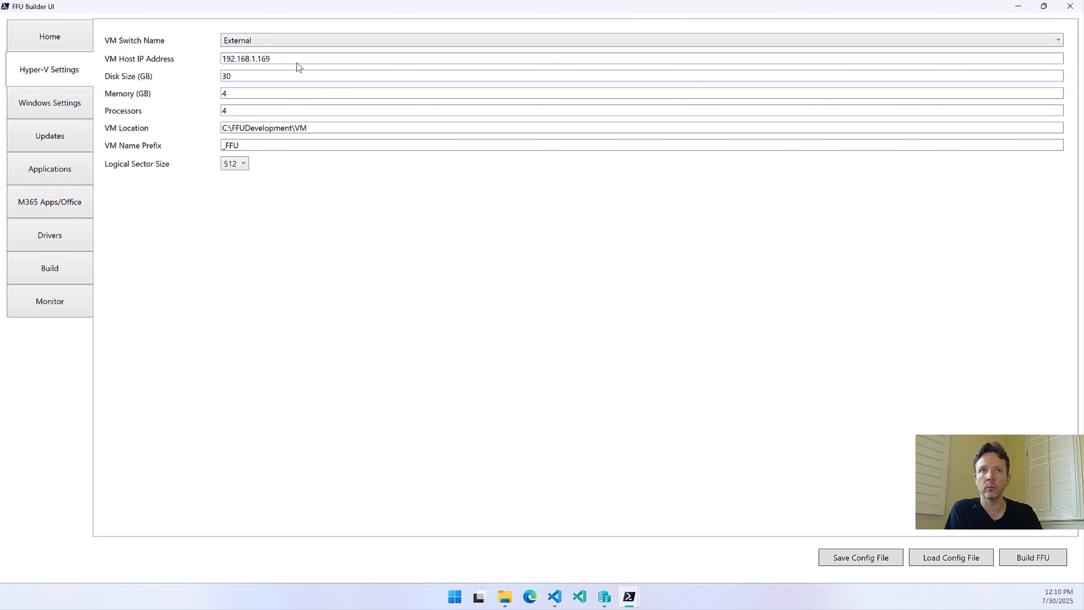
{"action": "left_click", "coordinate": [265, 43]}
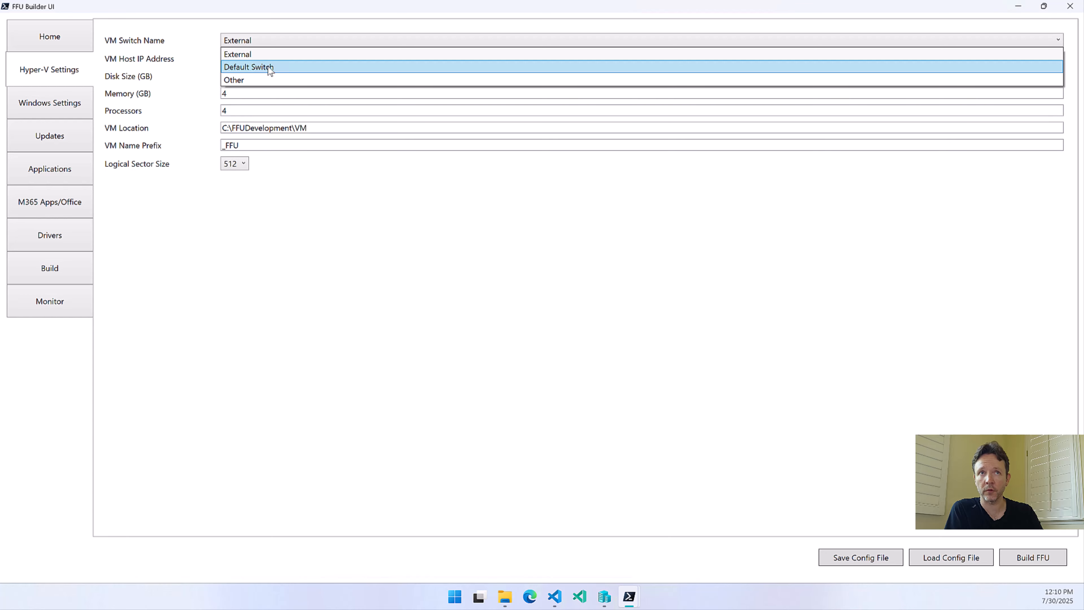
{"action": "left_click", "coordinate": [256, 57]}
Try Default Switch as the VM switch name and return it to External
{"action": "left_click", "coordinate": [274, 44]}
{"action": "left_click", "coordinate": [262, 65]}
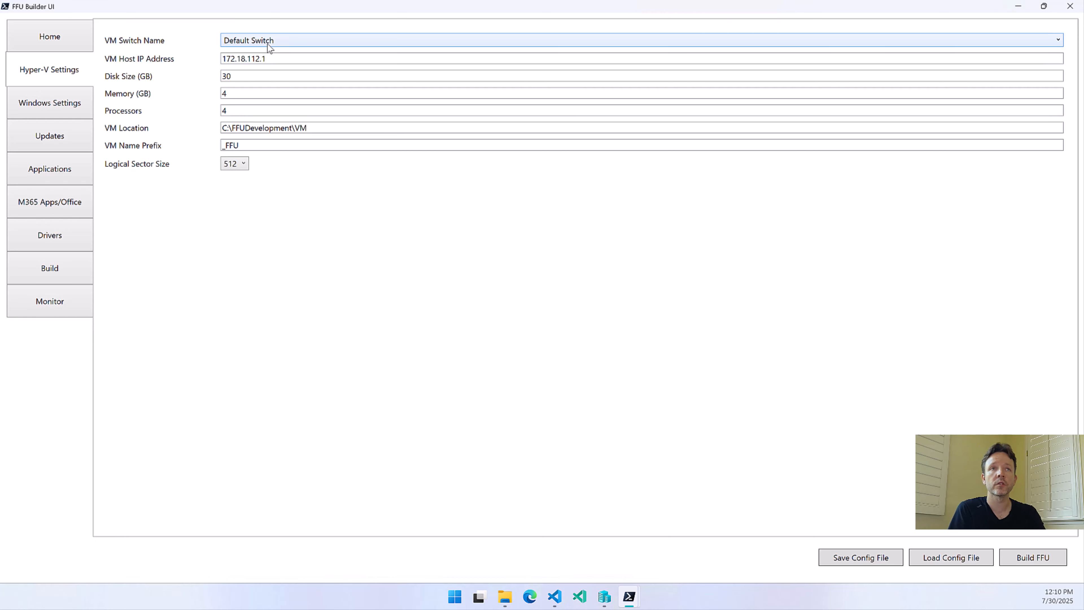
{"action": "mouse_move", "coordinate": [268, 45]}
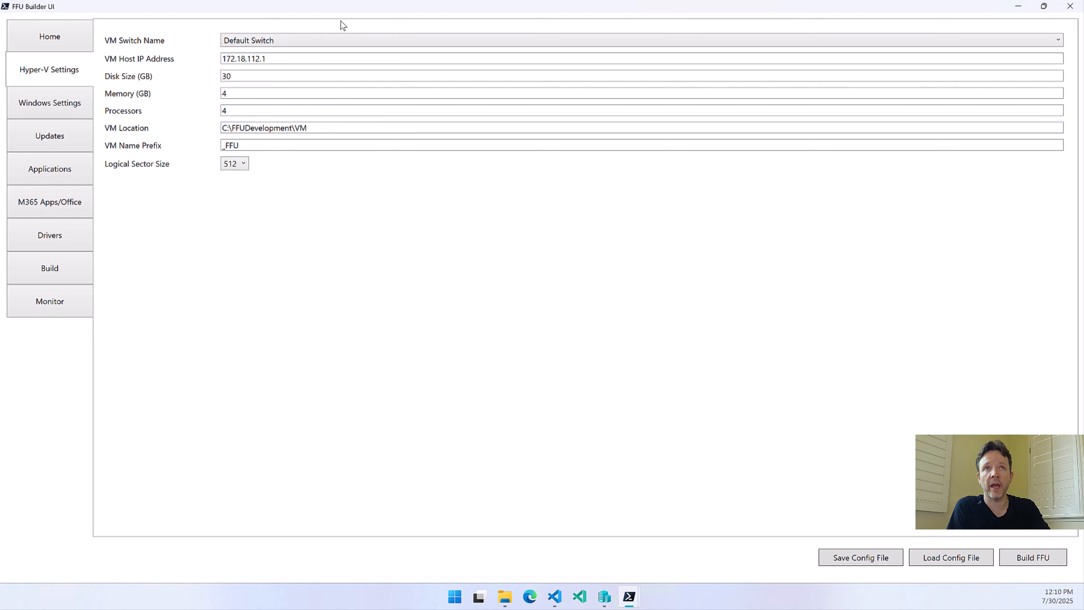
{"action": "left_click", "coordinate": [293, 40]}
{"action": "left_click", "coordinate": [273, 55]}
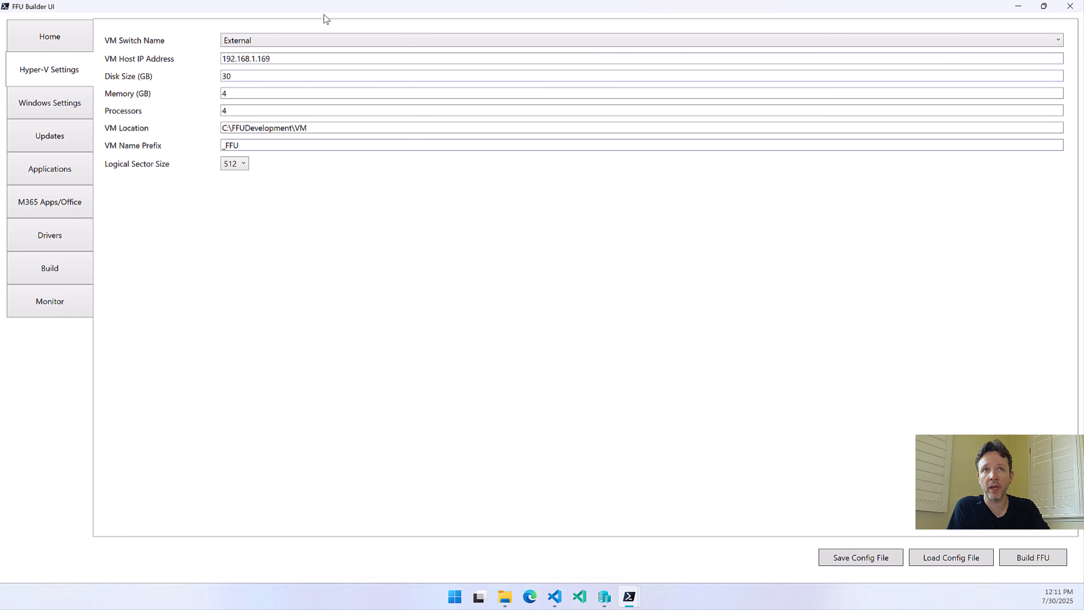
Try Other as the VM switch name, leaving its custom name and host IP address blank, and return it to External
{"action": "left_click", "coordinate": [306, 36]}
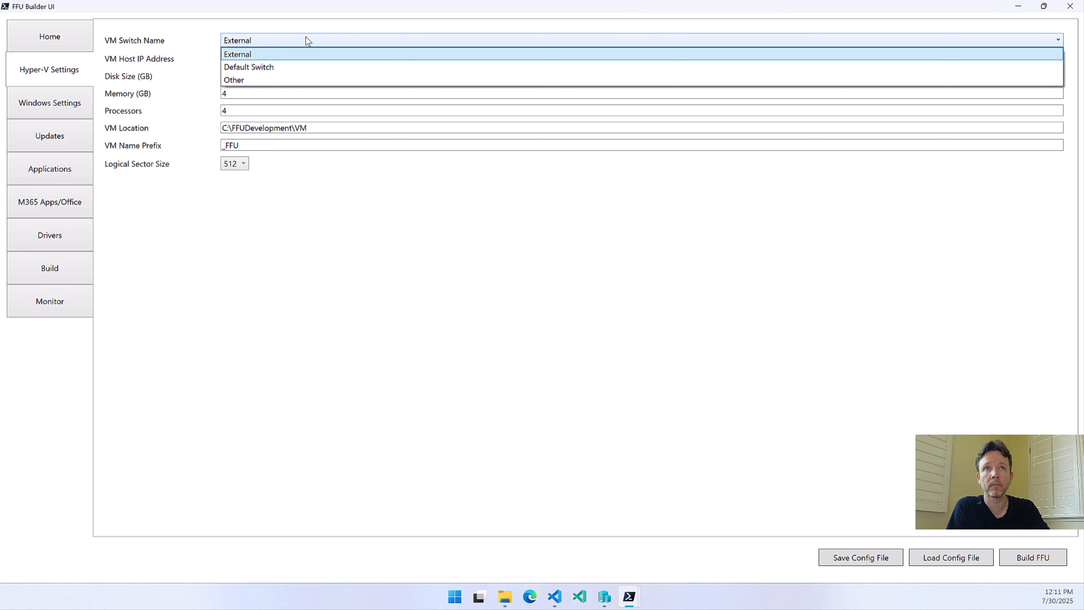
{"action": "left_click", "coordinate": [233, 81]}
{"action": "left_click", "coordinate": [238, 60]}
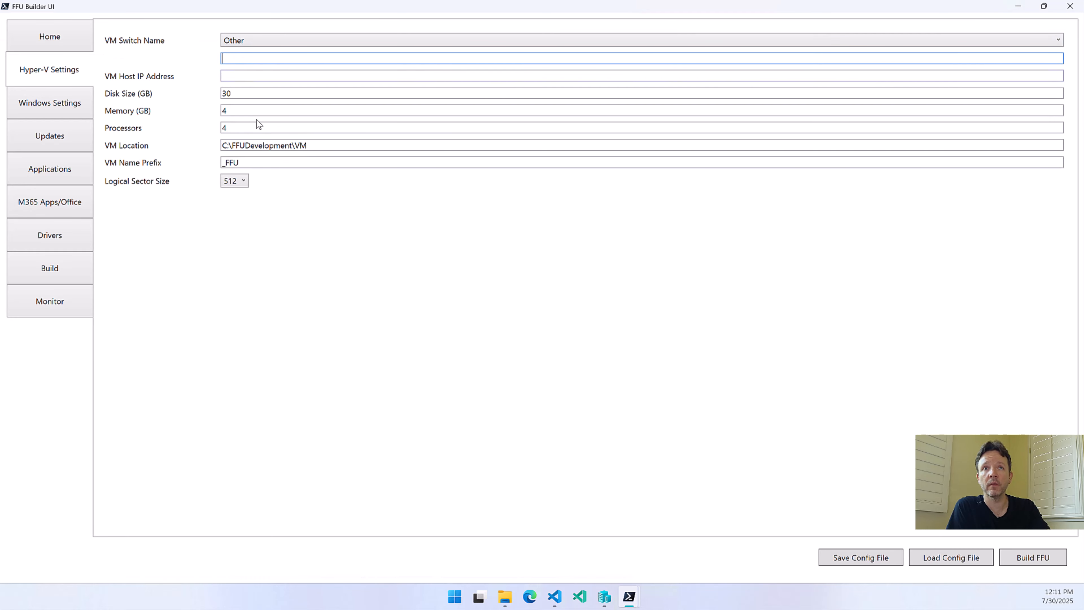
{"action": "left_click", "coordinate": [243, 77]}
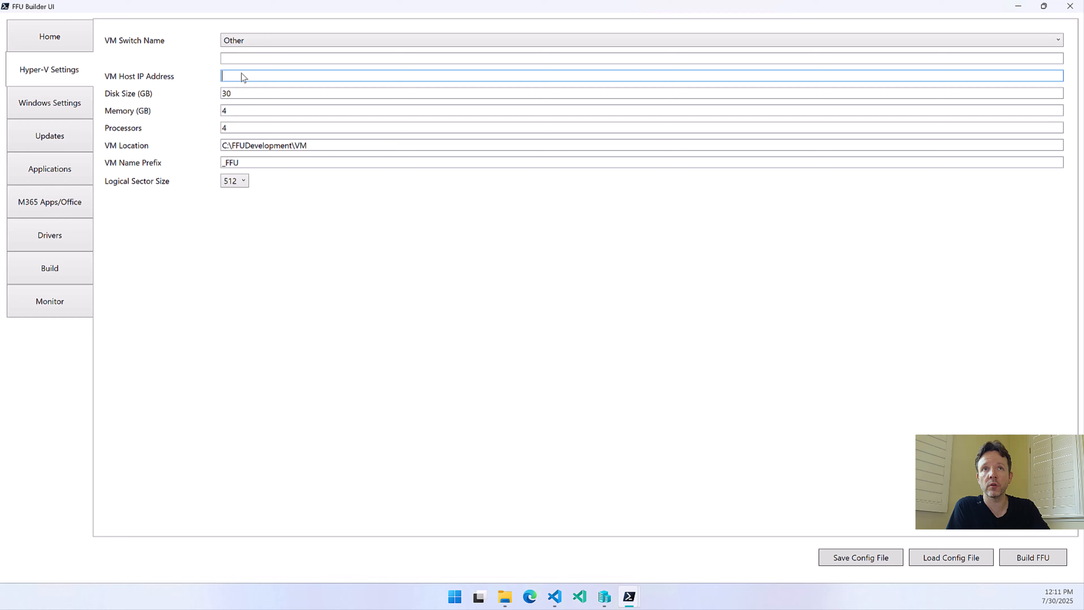
{"action": "left_click", "coordinate": [254, 42]}
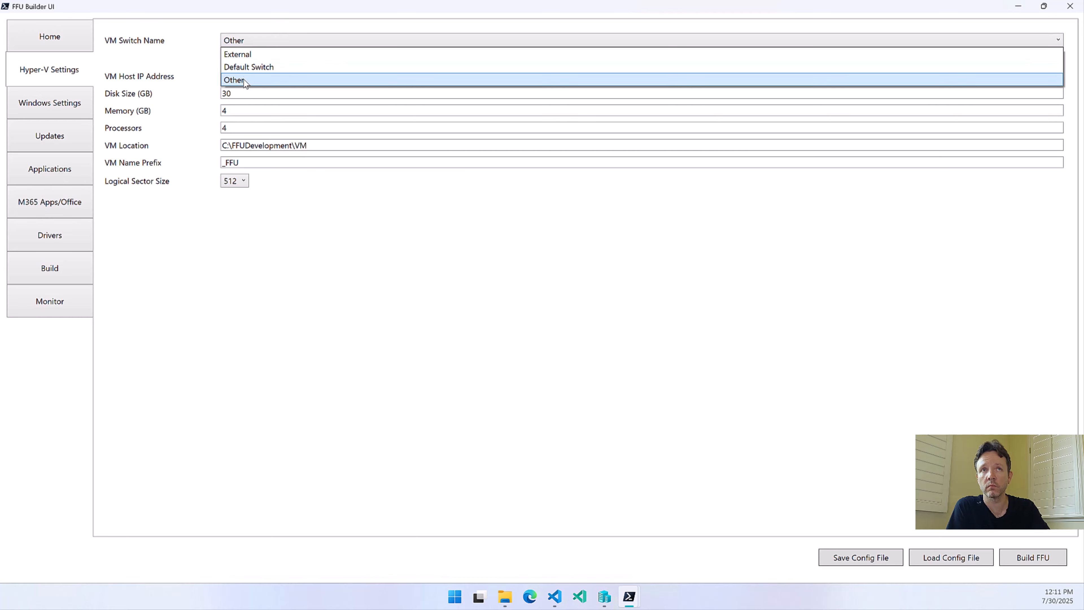
{"action": "left_click", "coordinate": [251, 57]}
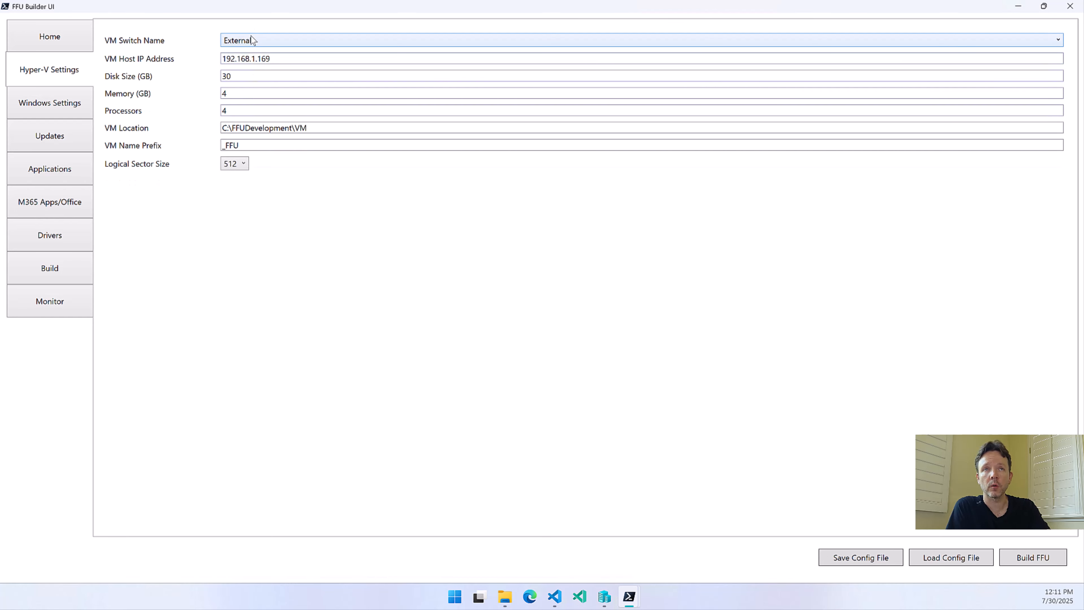
{"action": "mouse_move", "coordinate": [251, 37]}
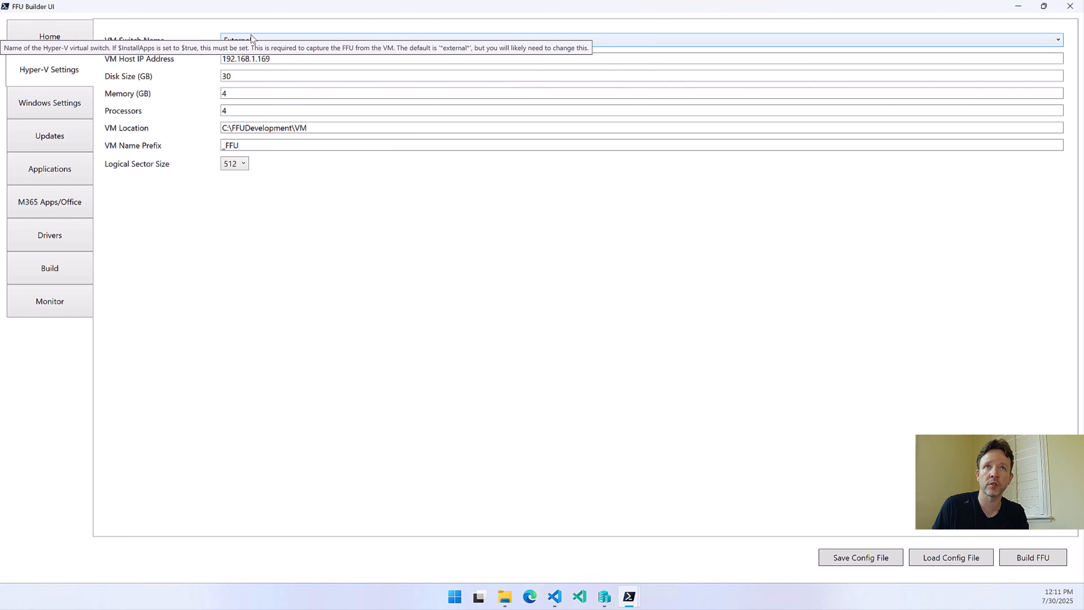
{"action": "left_click", "coordinate": [251, 34]}
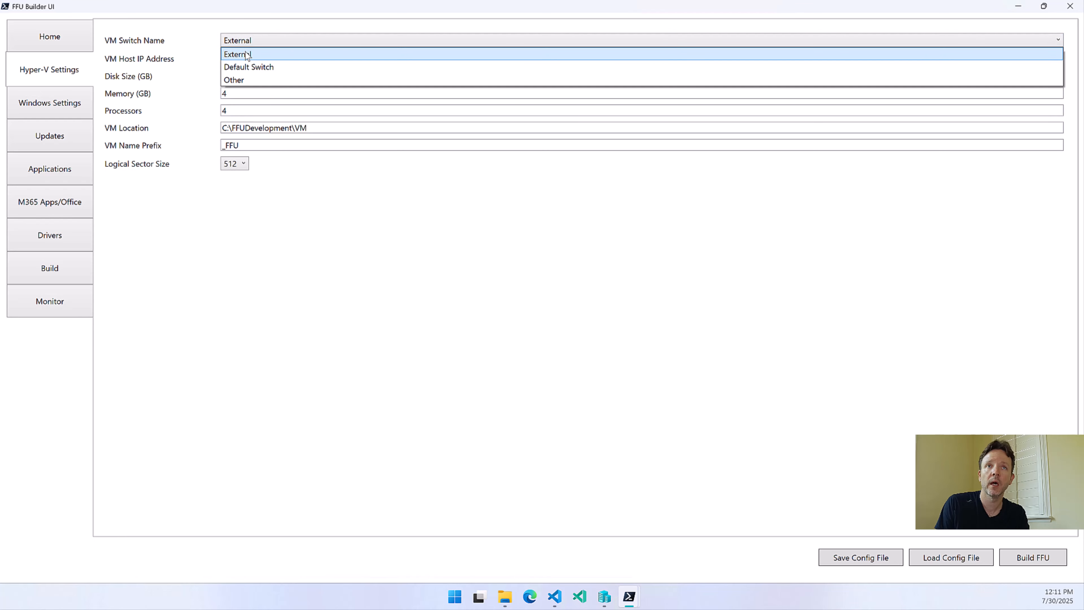
{"action": "left_click", "coordinate": [247, 54]}
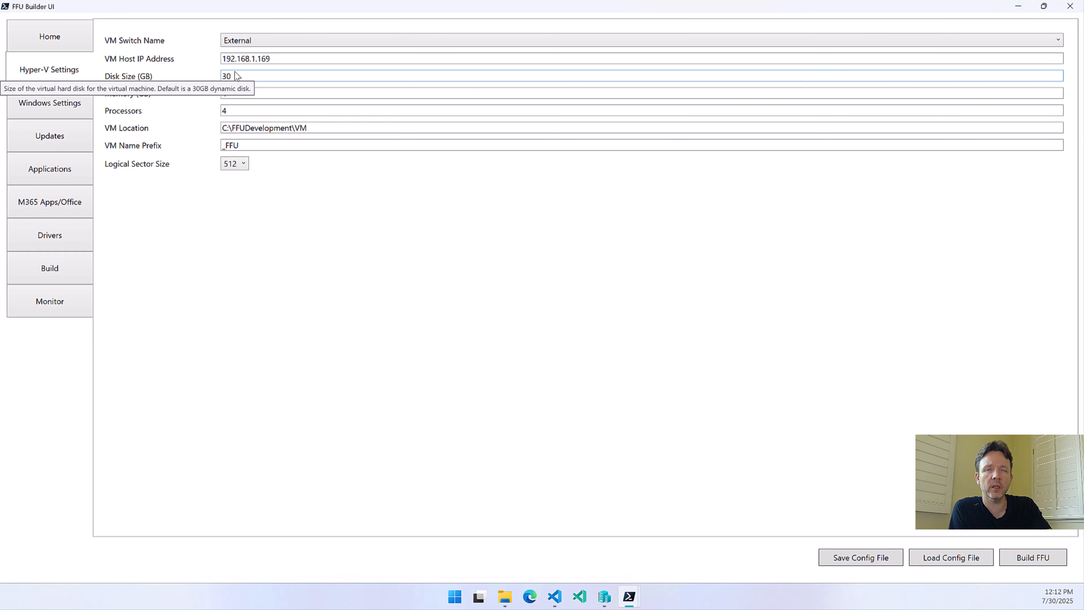
Try 8 GB for the VM memory and set it back to 4 GB
{"action": "double_click", "coordinate": [233, 80]}
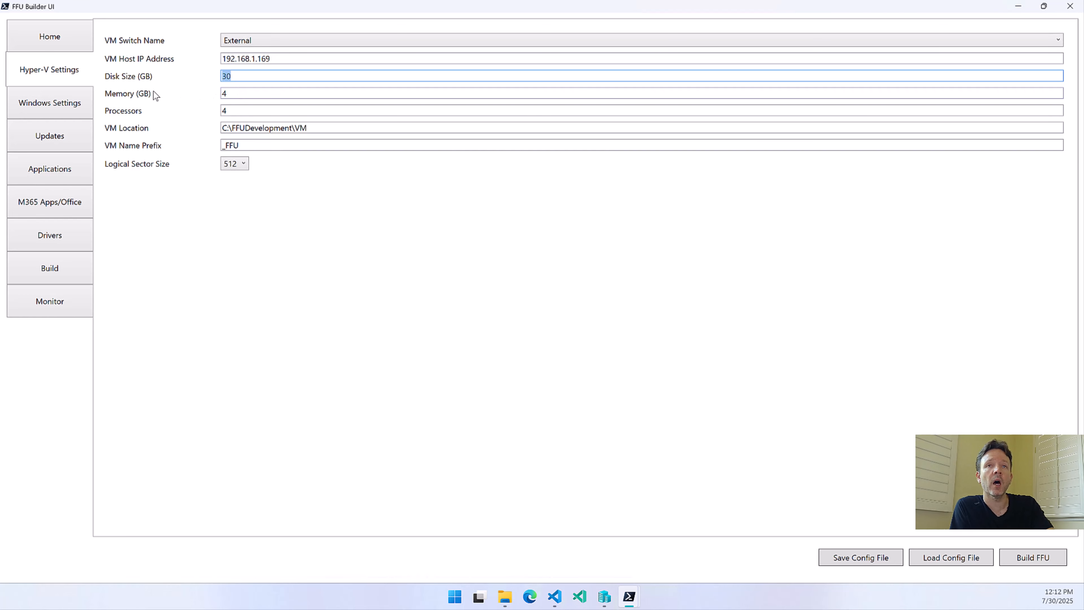
{"action": "left_click", "coordinate": [232, 92]}
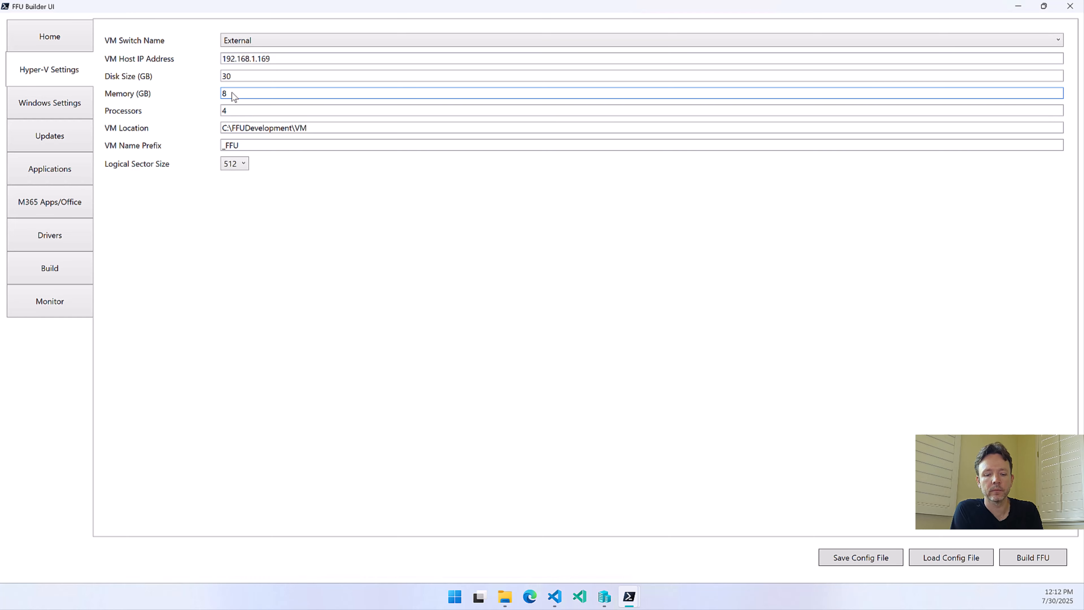
{"action": "key", "text": "BackSpace"}
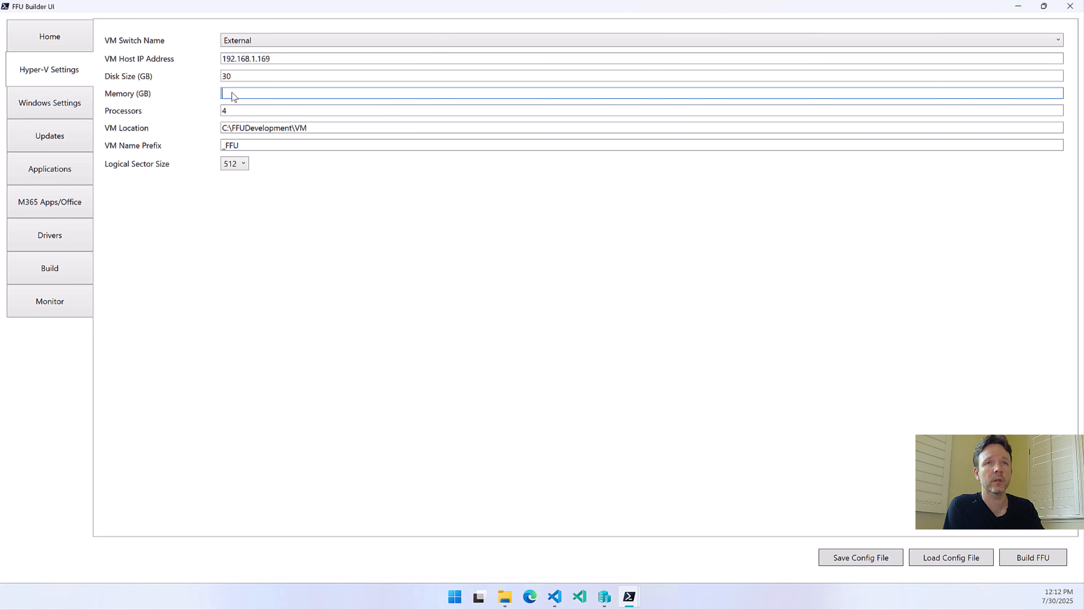
{"action": "type", "text": "4"}
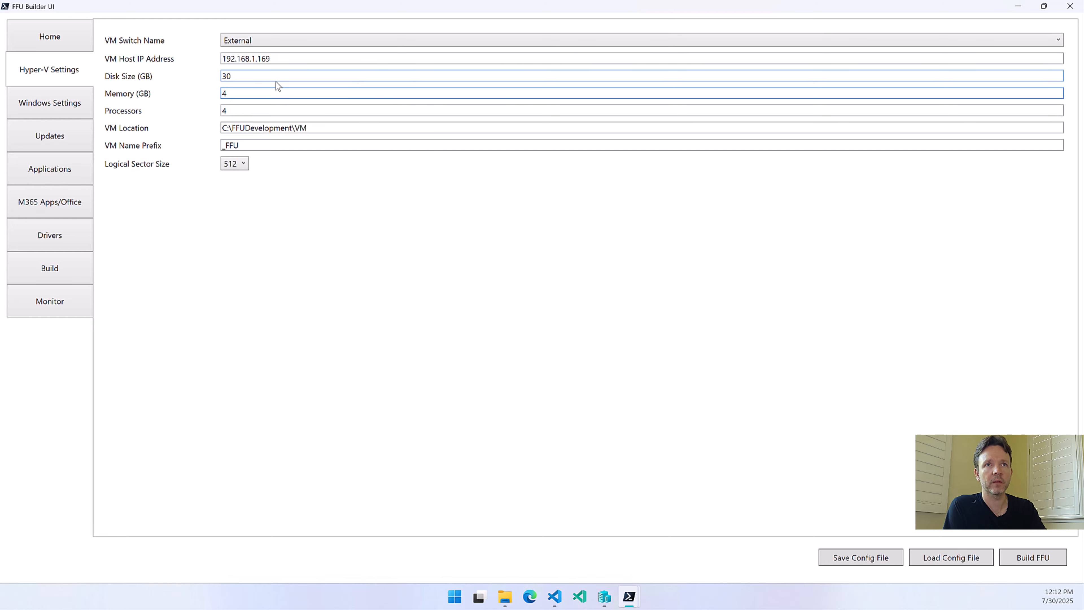
Review the VM's processors, name prefix and logical sector size options, keeping the 512 sector size
{"action": "left_click", "coordinate": [129, 110]}
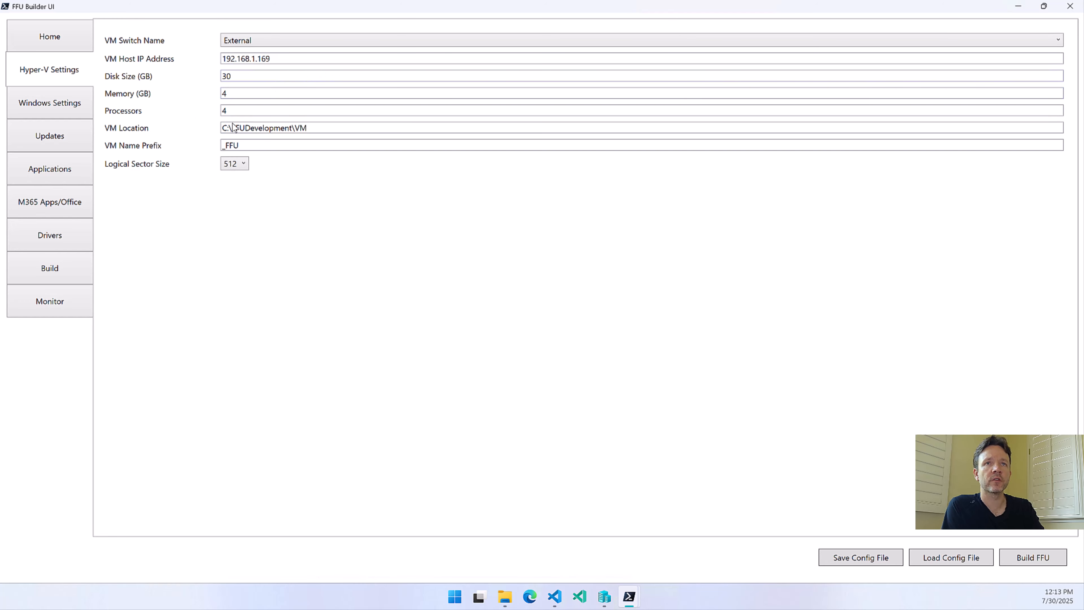
{"action": "mouse_move", "coordinate": [251, 114]}
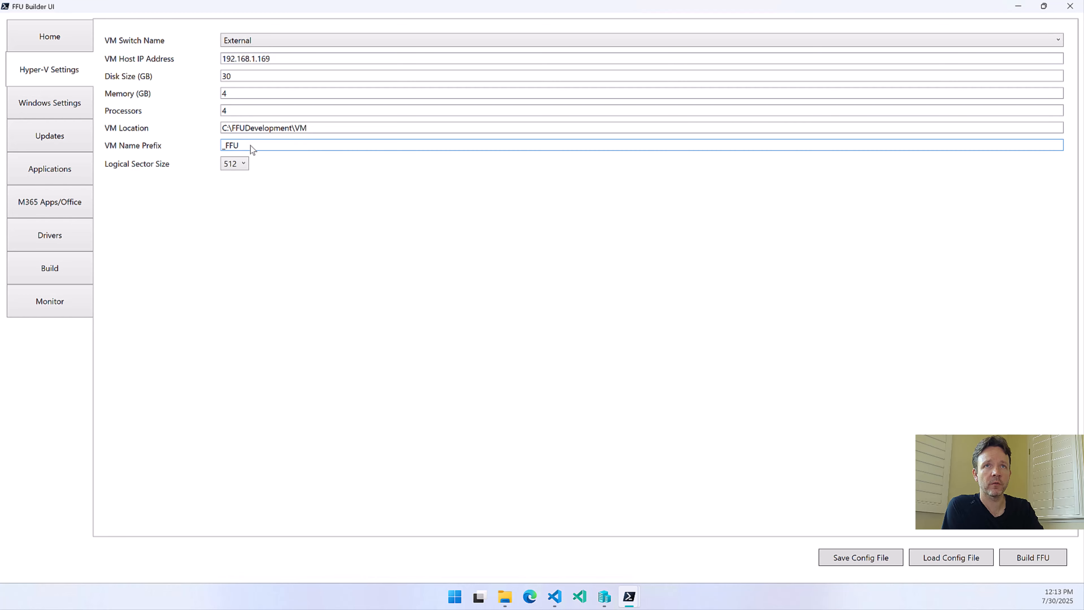
{"action": "mouse_move", "coordinate": [250, 145]}
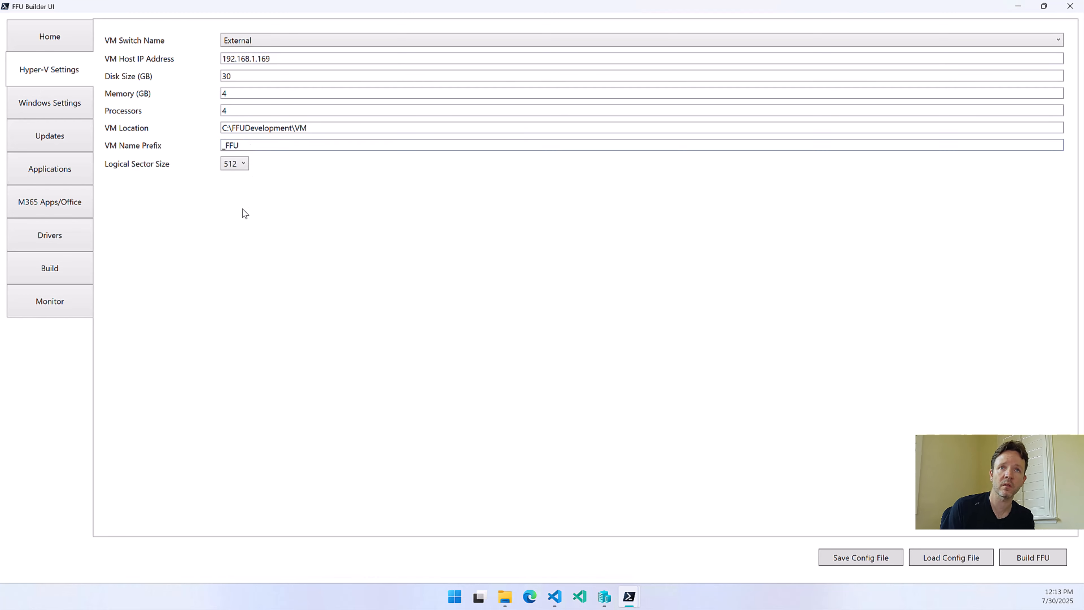
{"action": "left_click", "coordinate": [240, 165]}
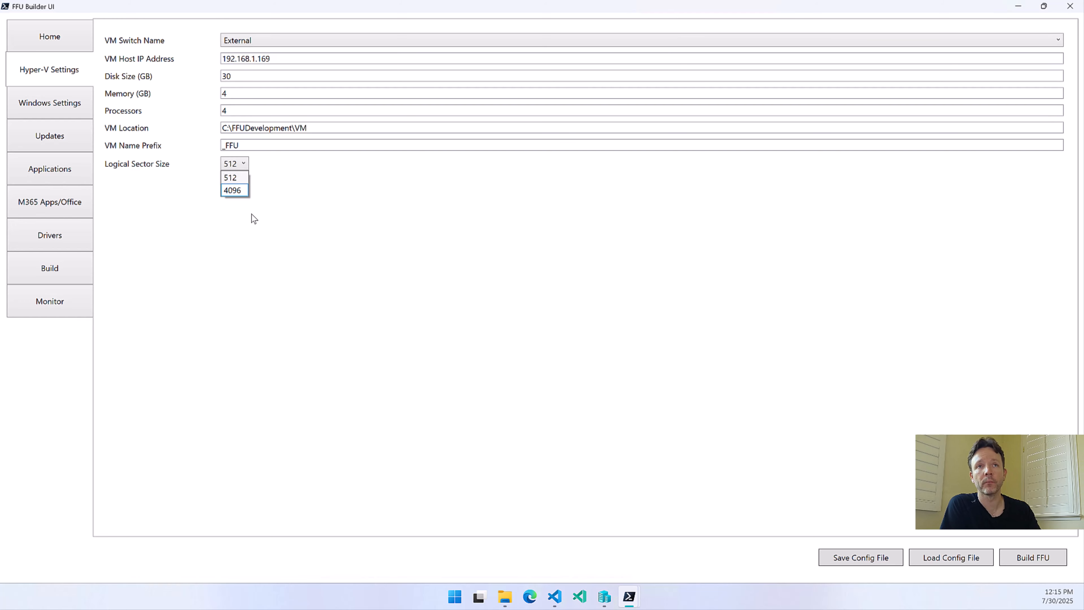
{"action": "left_click", "coordinate": [273, 172]}
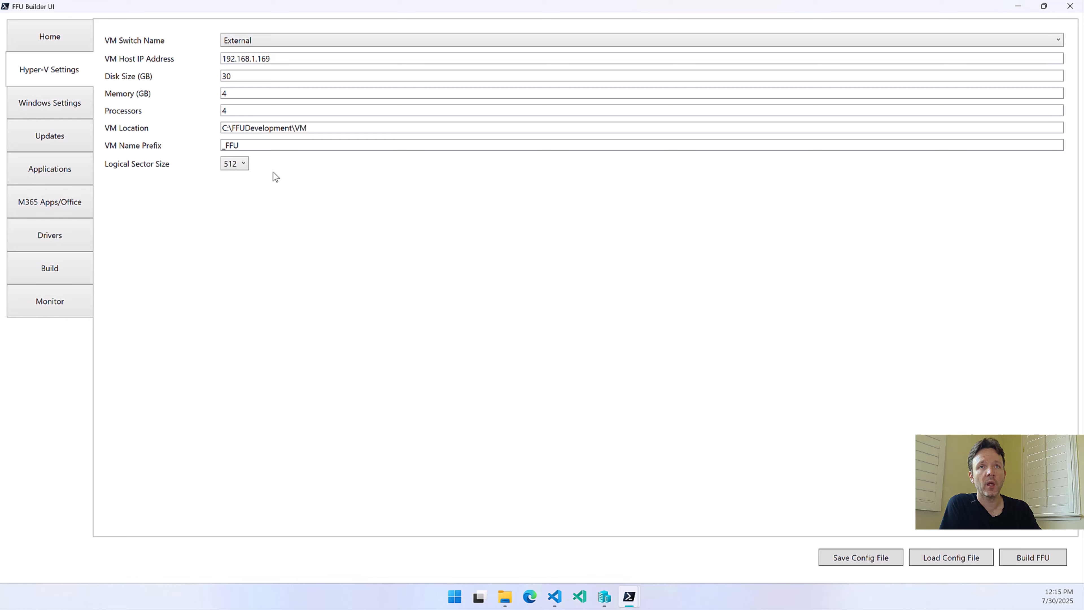
{"action": "left_click", "coordinate": [226, 165]}
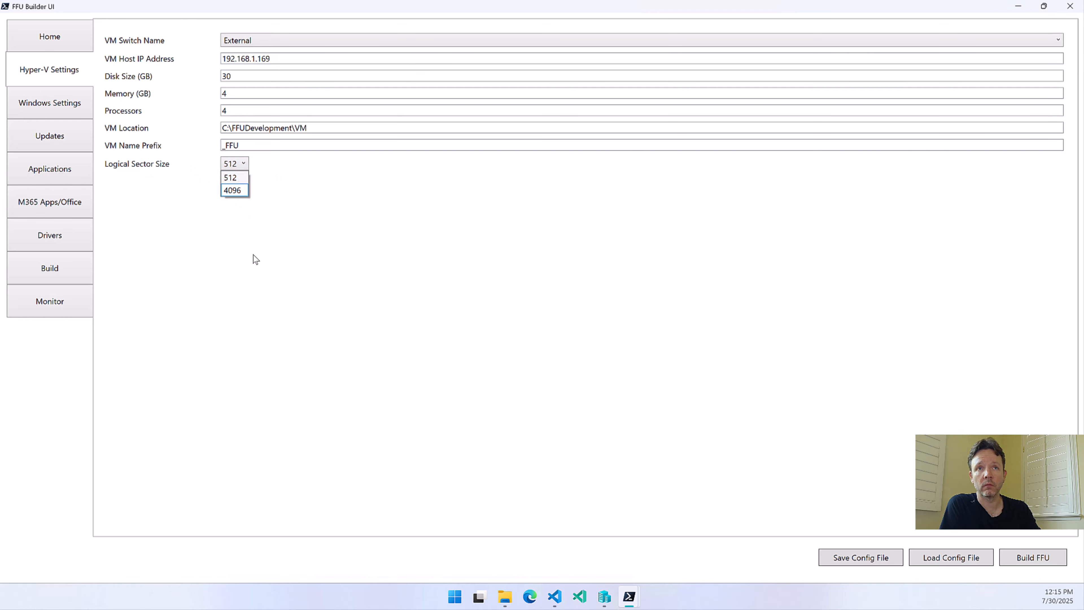
{"action": "left_click", "coordinate": [313, 183]}
Open the Windows settings and review the Windows releases offered without an ISO, keeping Windows 11
{"action": "left_click", "coordinate": [86, 112]}
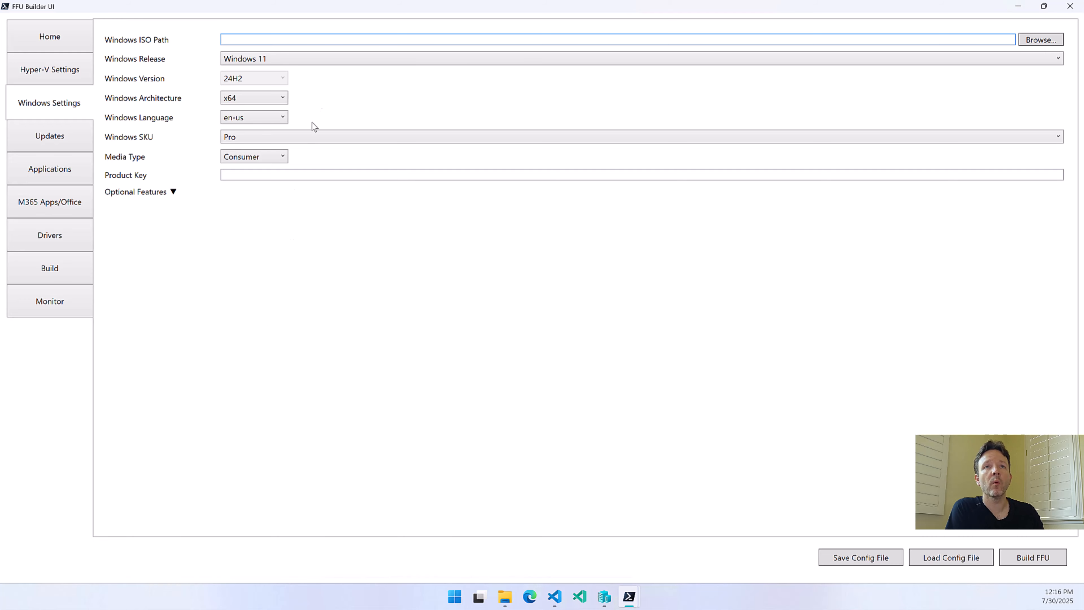
{"action": "left_click", "coordinate": [312, 60]}
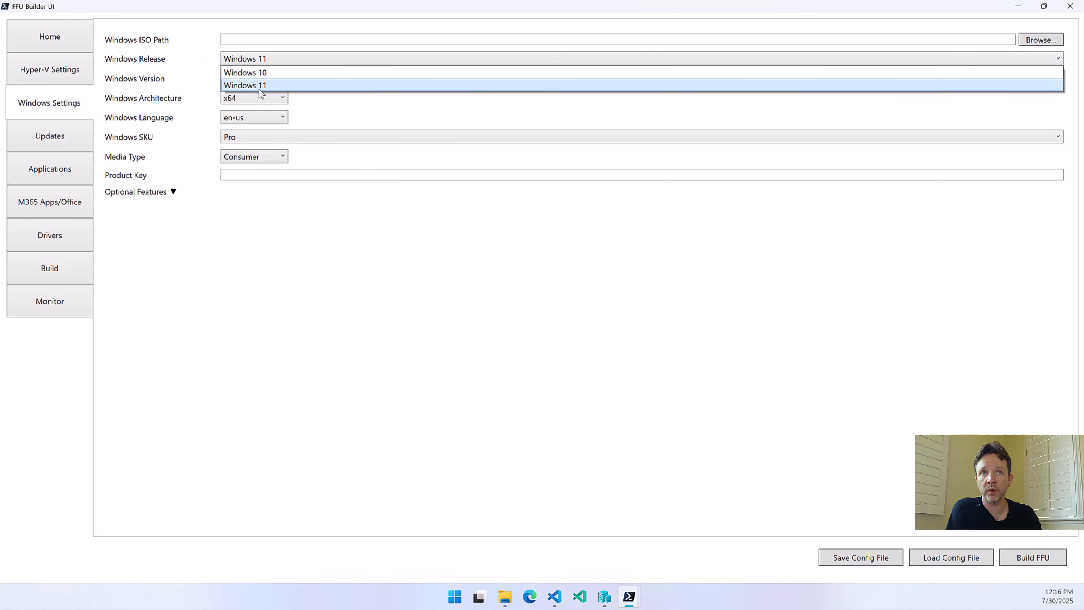
{"action": "left_click", "coordinate": [350, 213]}
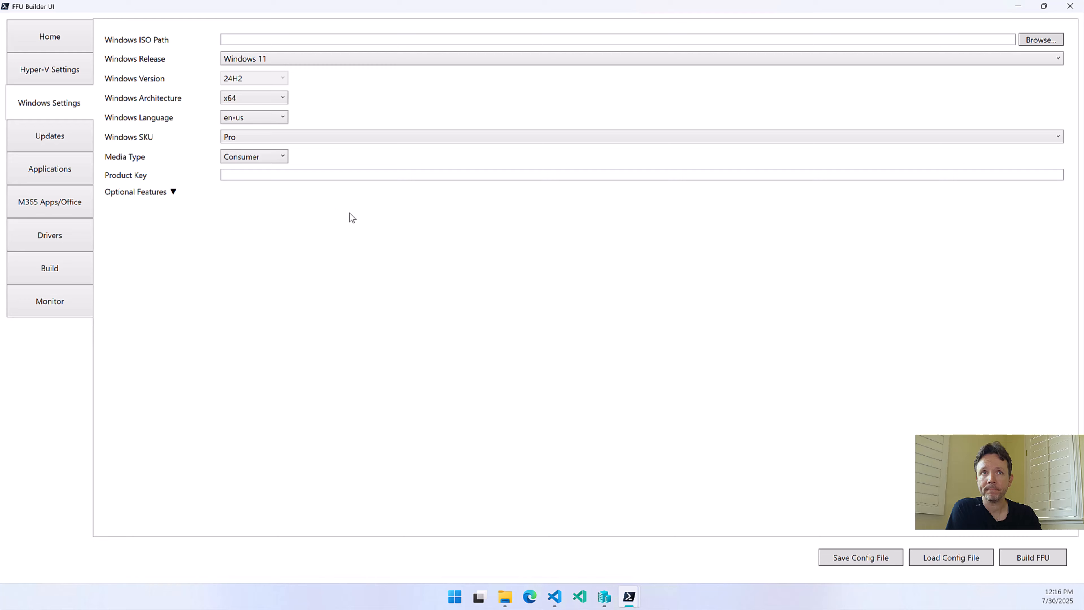
Try Windows 10 as the Windows release and return it to Windows 11
{"action": "left_click", "coordinate": [284, 60]}
{"action": "left_click", "coordinate": [252, 74]}
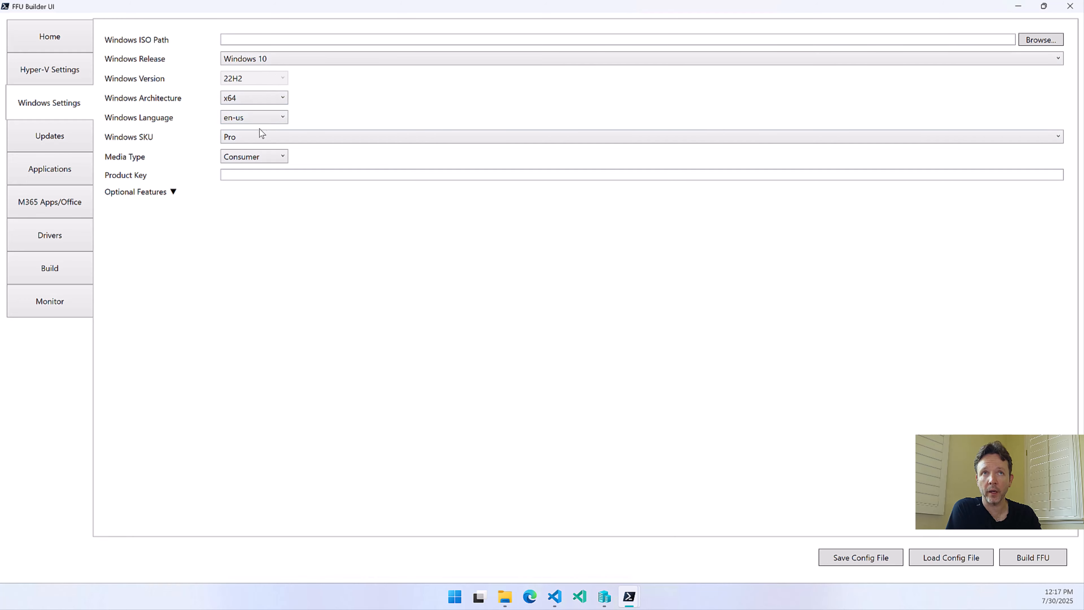
{"action": "left_click", "coordinate": [273, 58]}
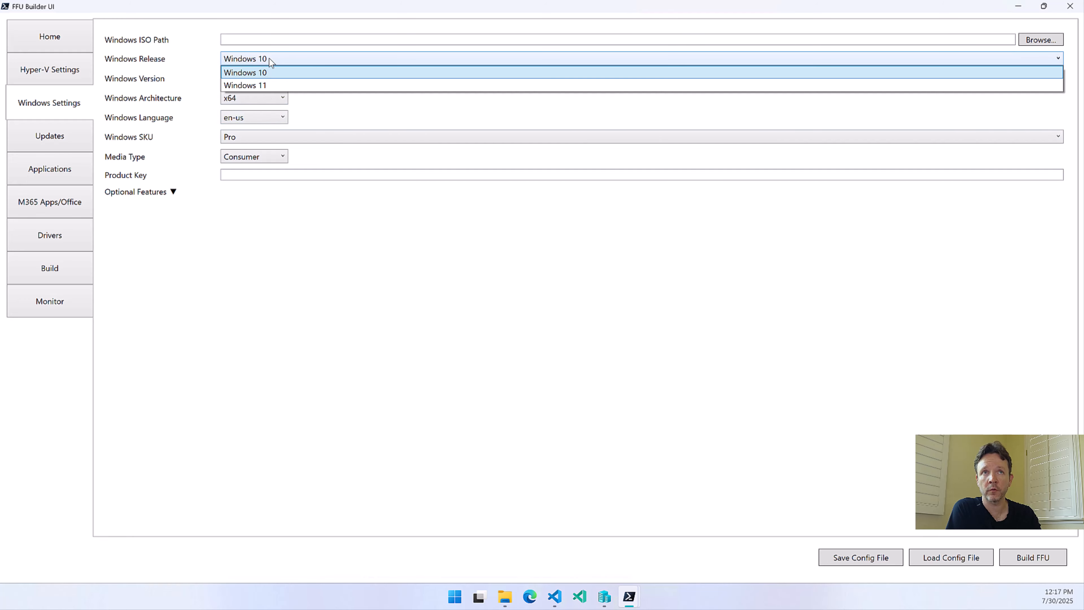
{"action": "left_click", "coordinate": [245, 83]}
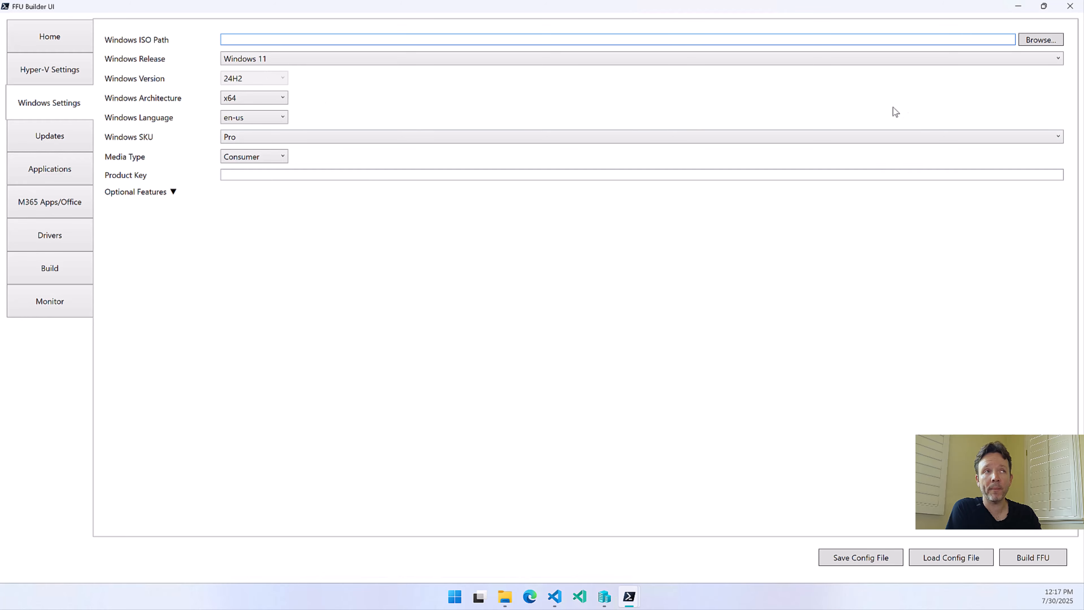
Choose the July 2025 Windows 11 24H2 consumer editions ISO from E:\ISOs\Windows11 as the Windows ISO
{"action": "left_click", "coordinate": [1037, 40]}
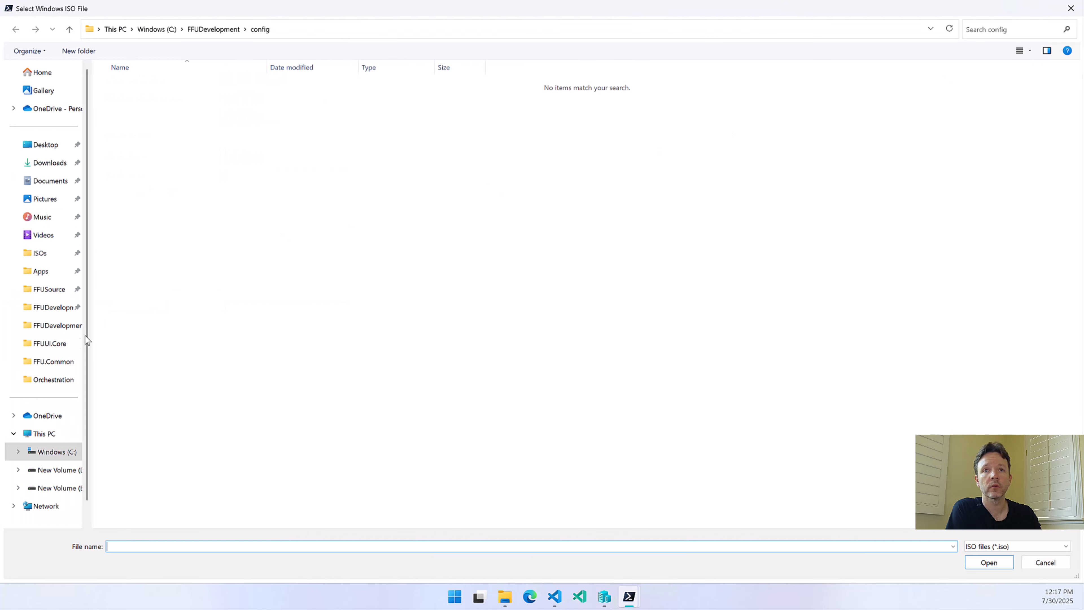
{"action": "left_click", "coordinate": [68, 252]}
{"action": "left_click", "coordinate": [156, 229]}
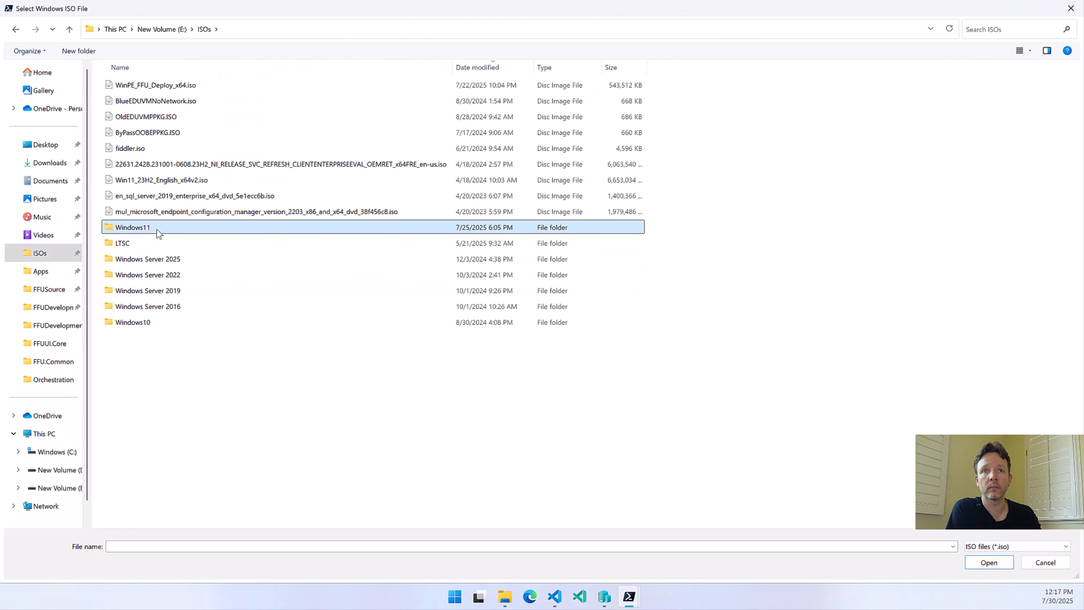
{"action": "left_click", "coordinate": [120, 228]}
{"action": "double_click", "coordinate": [108, 230]}
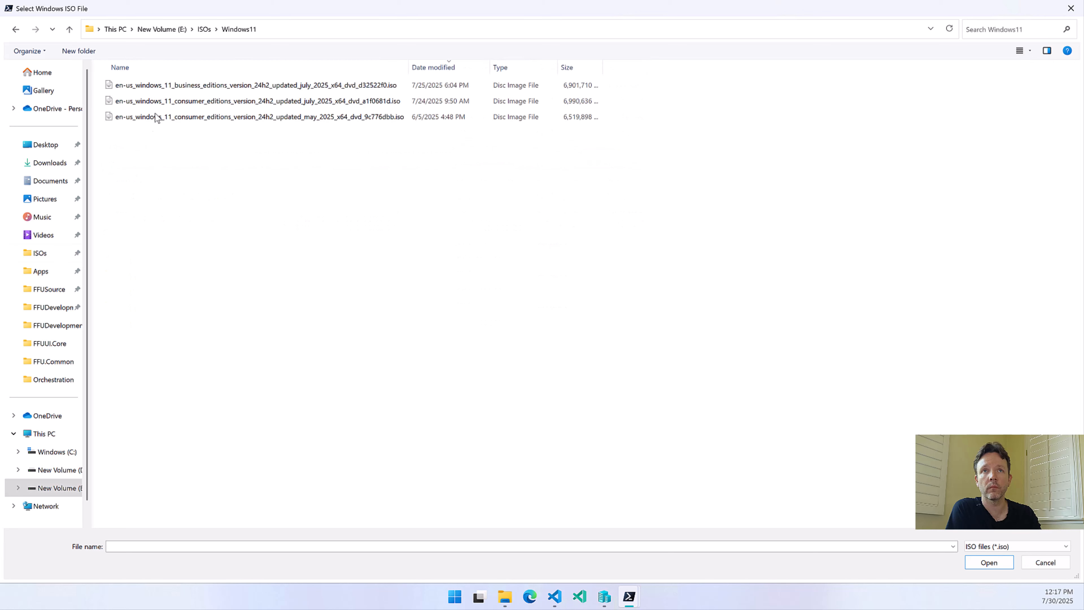
{"action": "left_click", "coordinate": [330, 103]}
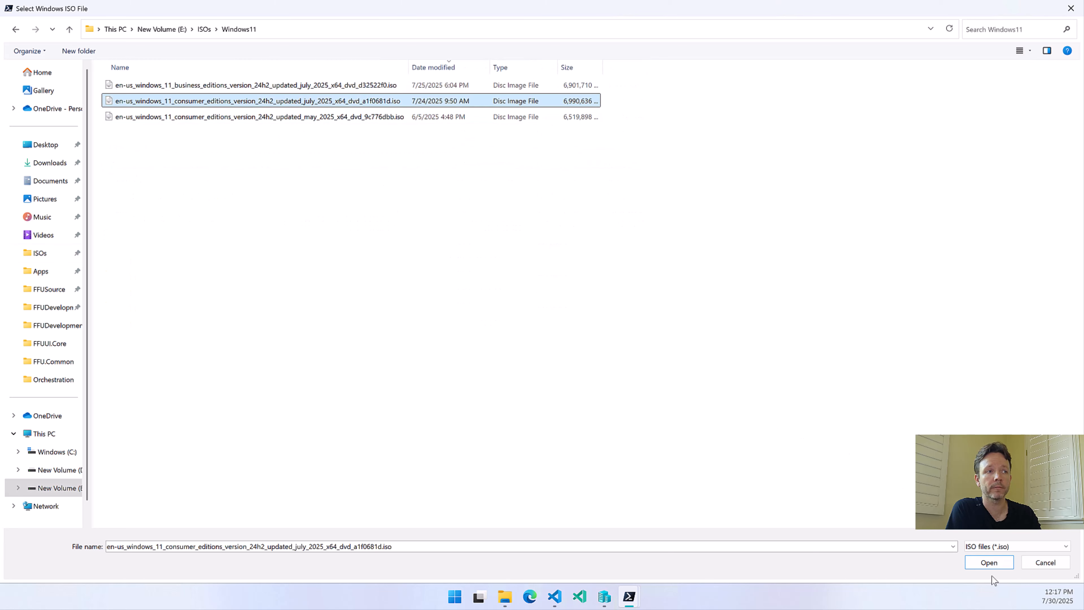
{"action": "left_click", "coordinate": [989, 562]}
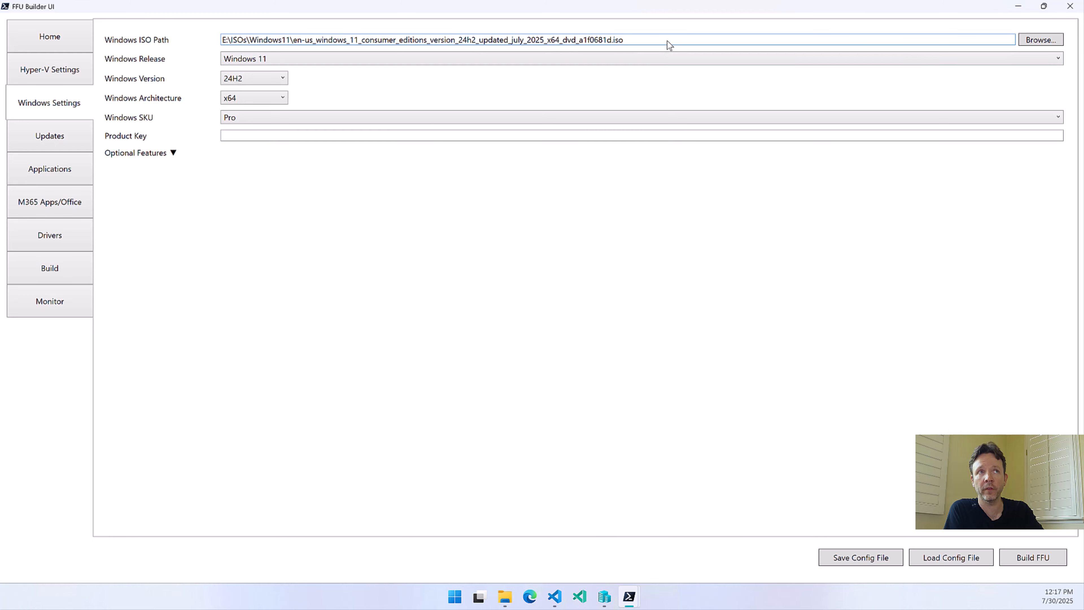
Clear the Windows ISO path, then try en-gb as the Windows language and return it to en-us
{"action": "left_click_drag", "start_coordinate": [667, 41], "coordinate": [175, 38]}
{"action": "key", "text": "ctrl+c"}
{"action": "key", "text": "BackSpace"}
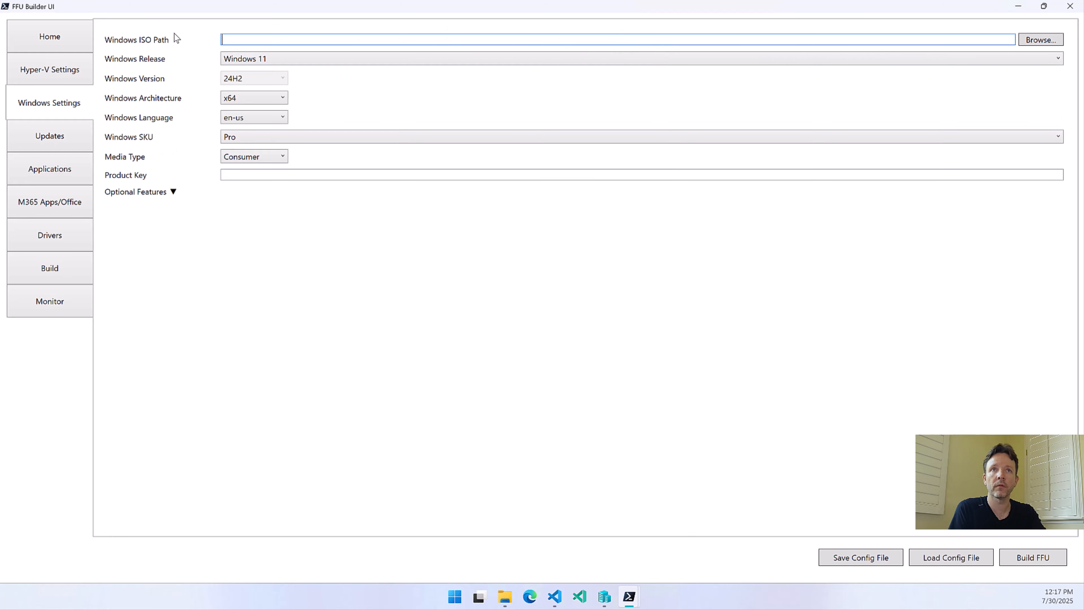
{"action": "left_click", "coordinate": [259, 120]}
{"action": "left_click", "coordinate": [242, 130]}
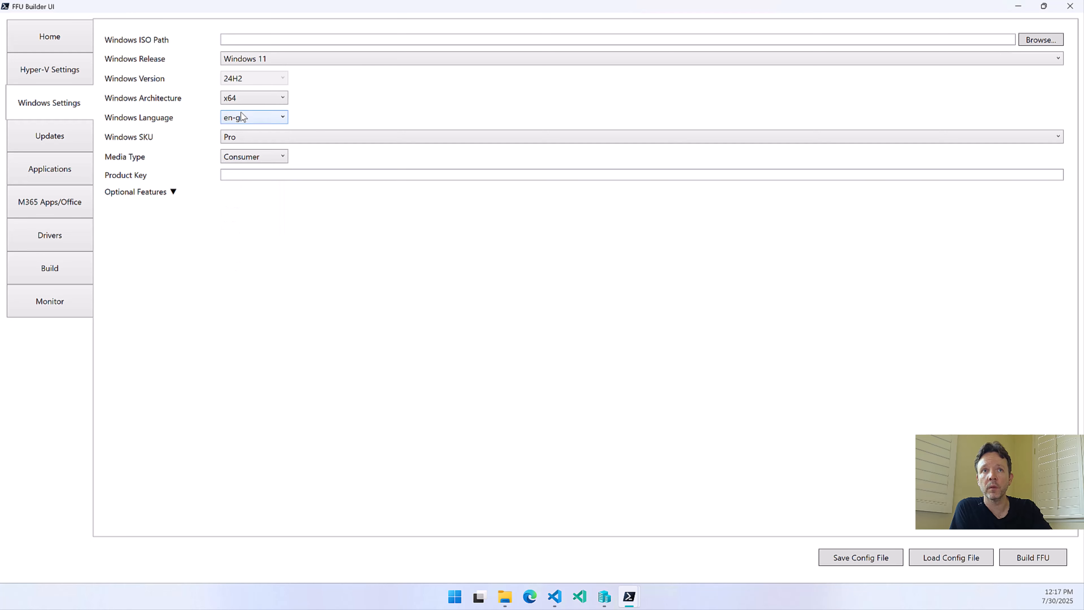
{"action": "left_click", "coordinate": [241, 113]}
{"action": "left_click", "coordinate": [242, 143]}
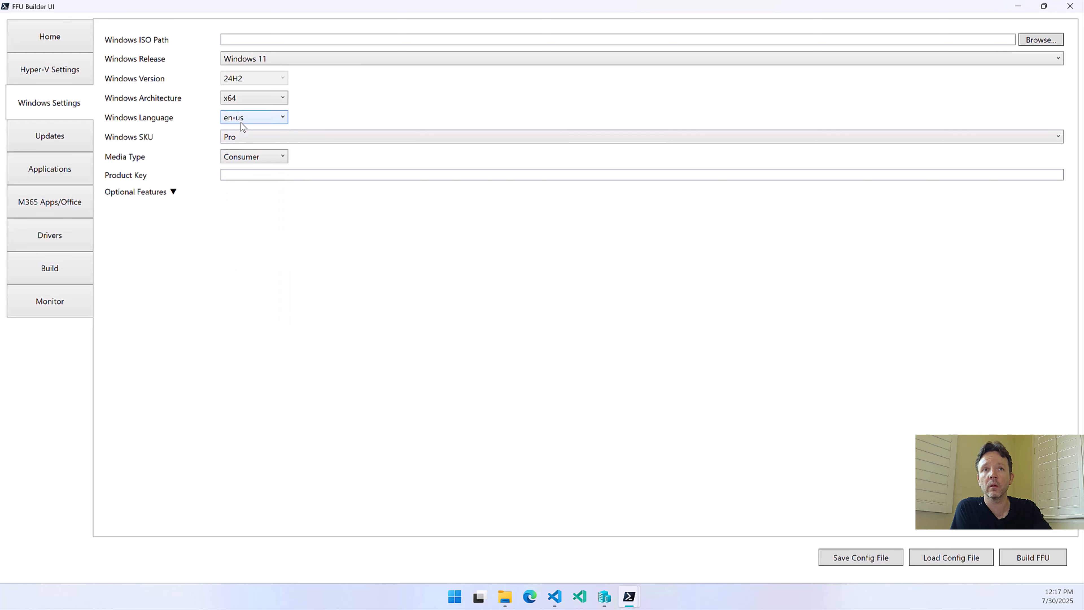
{"action": "mouse_move", "coordinate": [241, 122]}
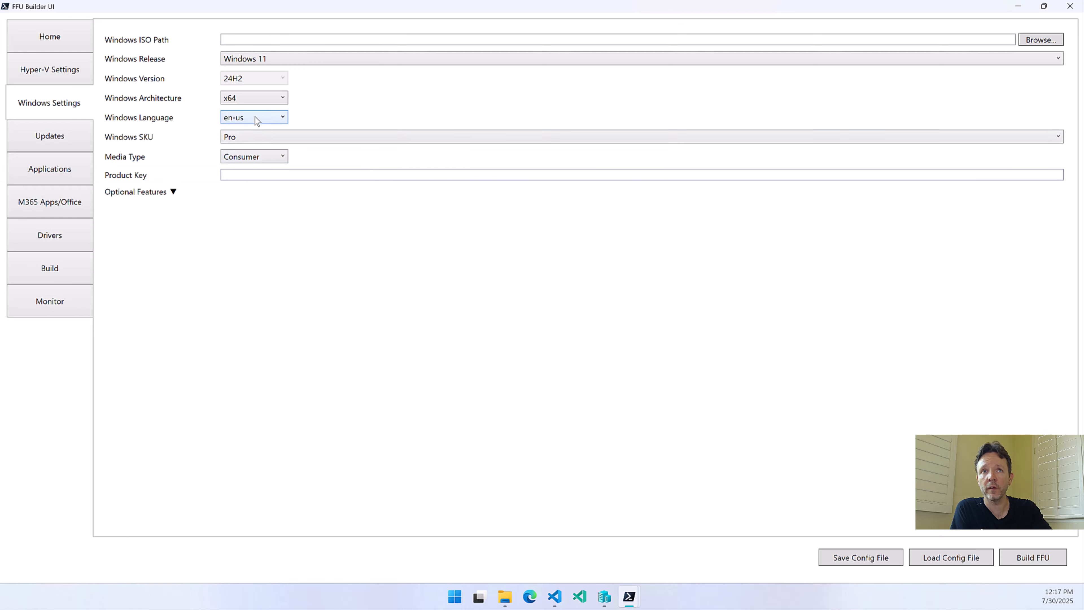
Paste the July 2025 Windows 11 consumer ISO path back in and review the Windows releases offered, keeping Windows 11
{"action": "left_click", "coordinate": [254, 39]}
{"action": "key", "text": "ctrl+v"}
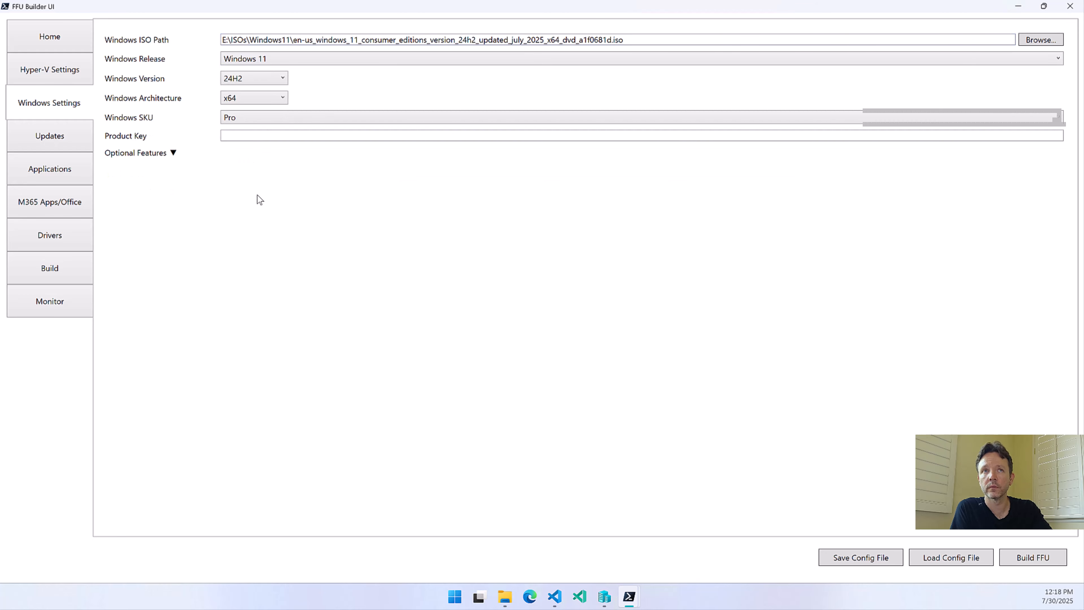
{"action": "left_click", "coordinate": [254, 59]}
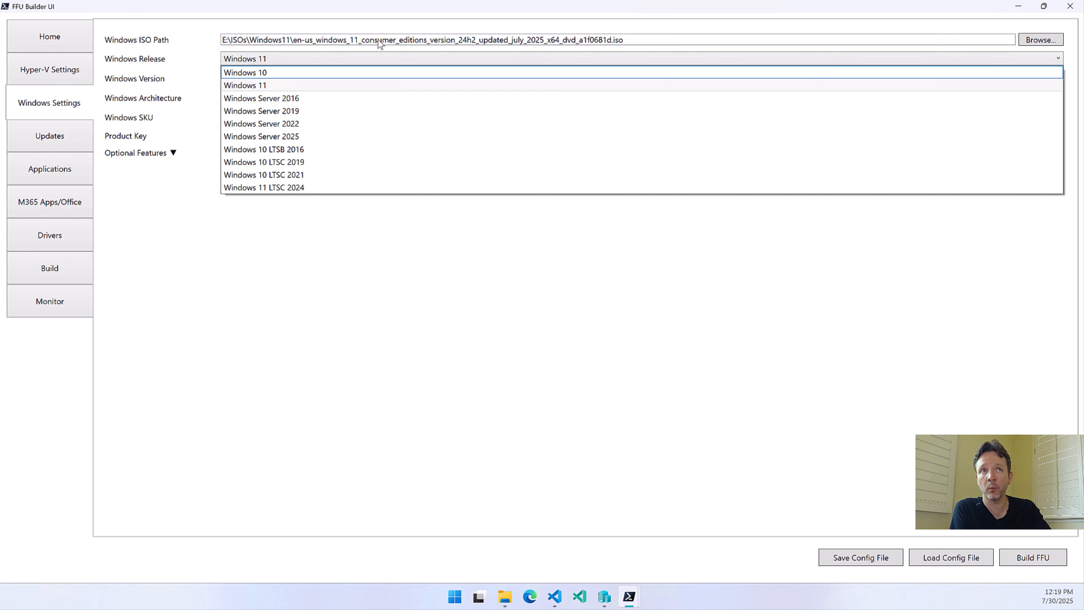
{"action": "left_click", "coordinate": [243, 87]}
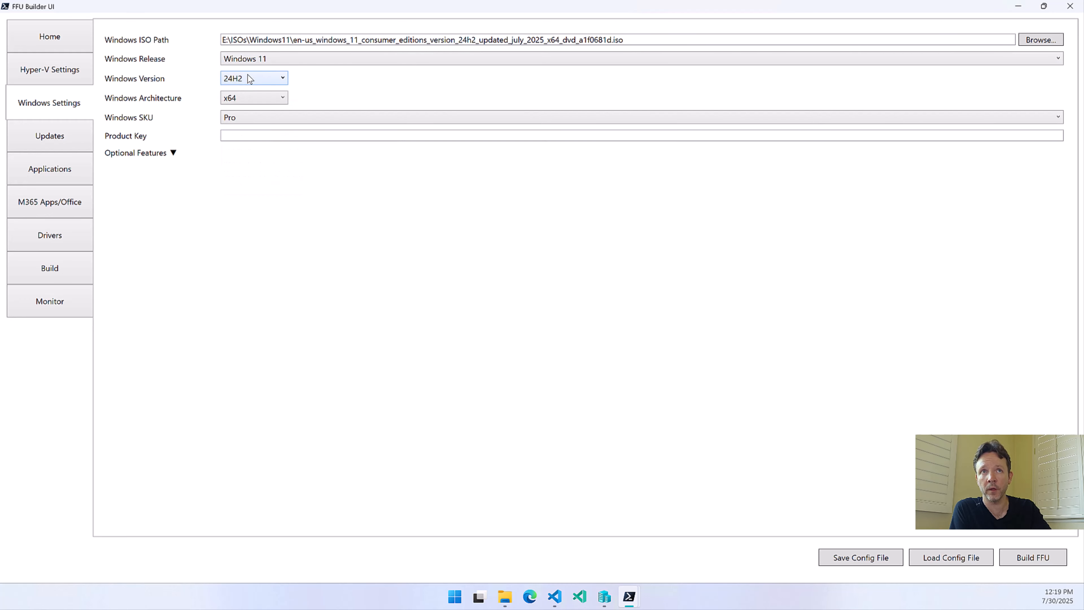
Choose en-us_windows_server_2025_x64_dvd_b7ec10f3.iso from E:\ISOs\Windows Server 2025 as the Windows ISO
{"action": "left_click", "coordinate": [1050, 38]}
{"action": "left_click", "coordinate": [205, 30]}
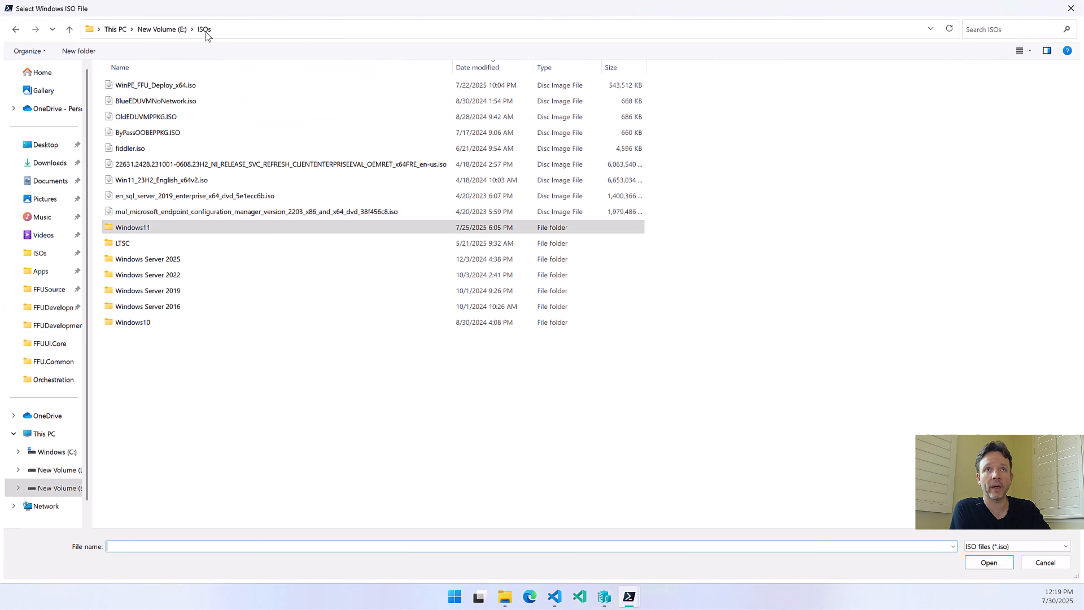
{"action": "double_click", "coordinate": [151, 261]}
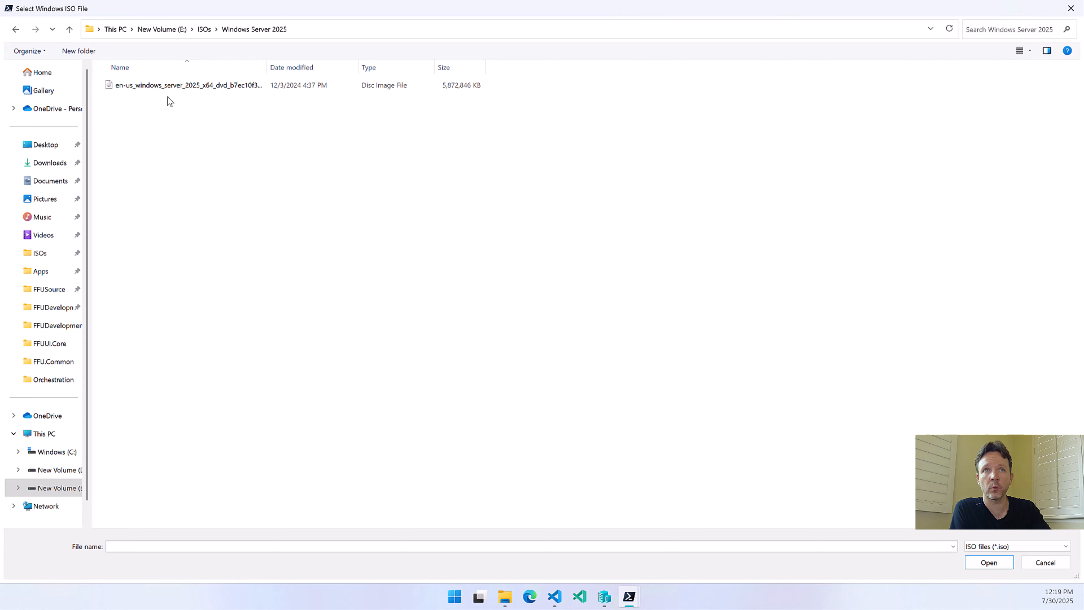
{"action": "left_click", "coordinate": [177, 85]}
{"action": "left_click", "coordinate": [990, 563]}
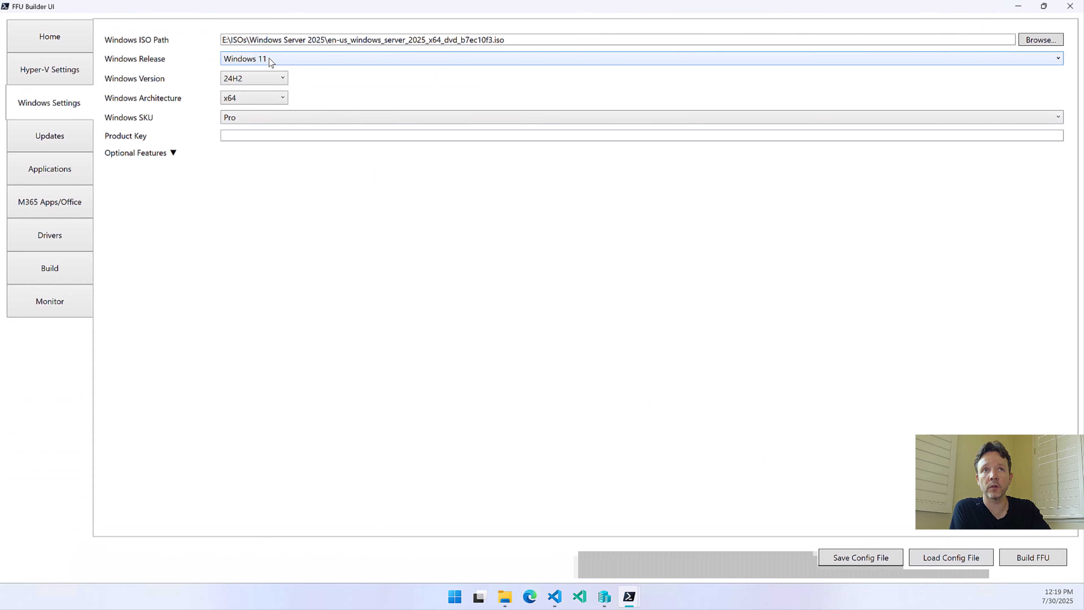
Set the Windows release to Windows Server 2025 and review its available Windows versions
{"action": "mouse_move", "coordinate": [269, 58]}
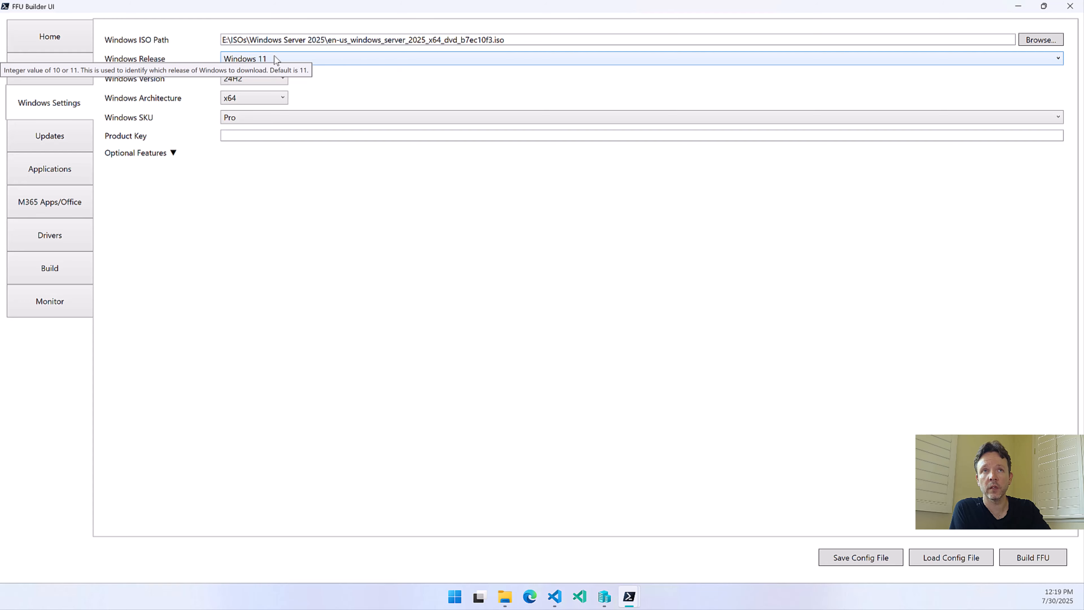
{"action": "left_click", "coordinate": [274, 58]}
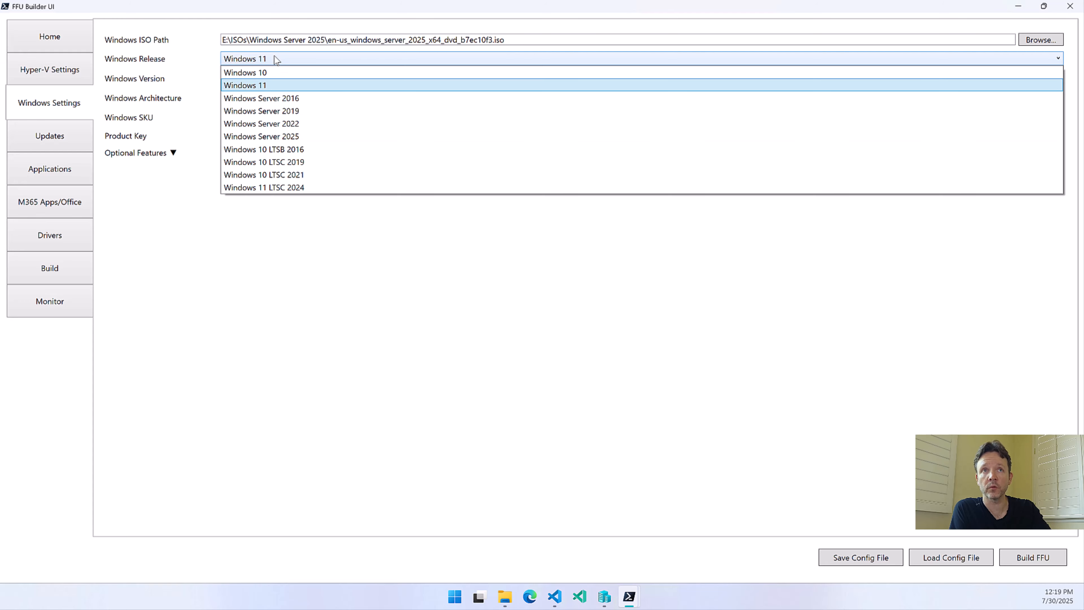
{"action": "left_click", "coordinate": [276, 136]}
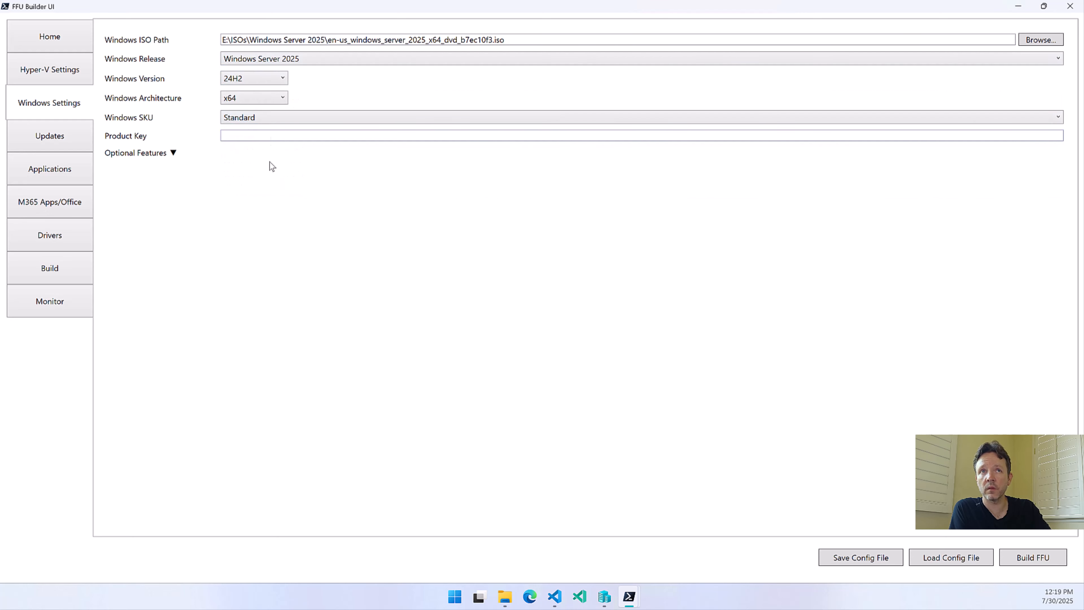
{"action": "left_click", "coordinate": [268, 77]}
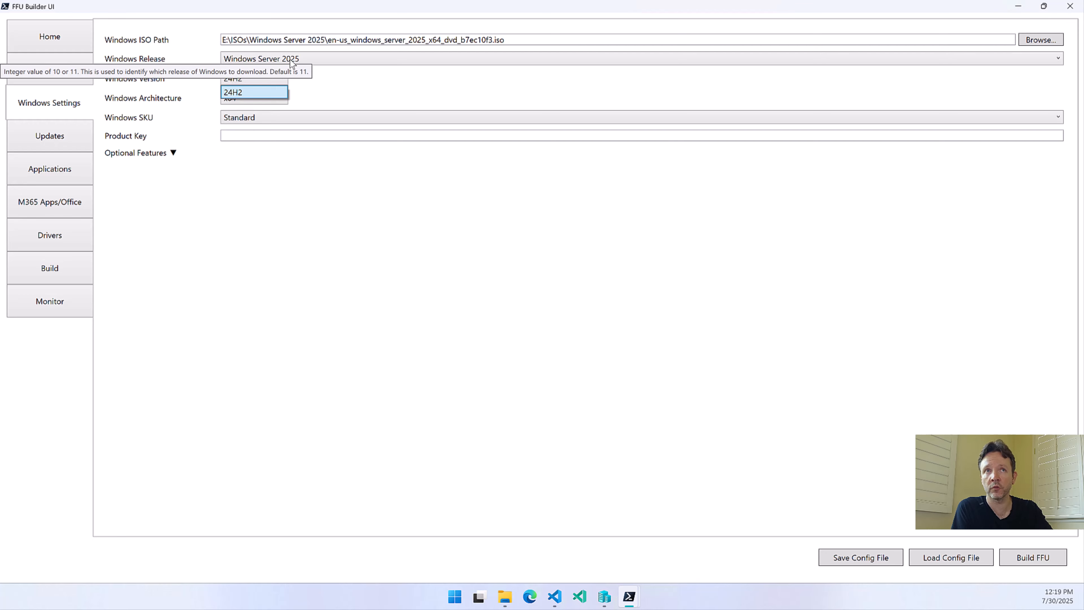
{"action": "left_click", "coordinate": [377, 59]}
Set the Windows release to Windows Server 2022 and review its available Windows versions
{"action": "left_click", "coordinate": [377, 59]}
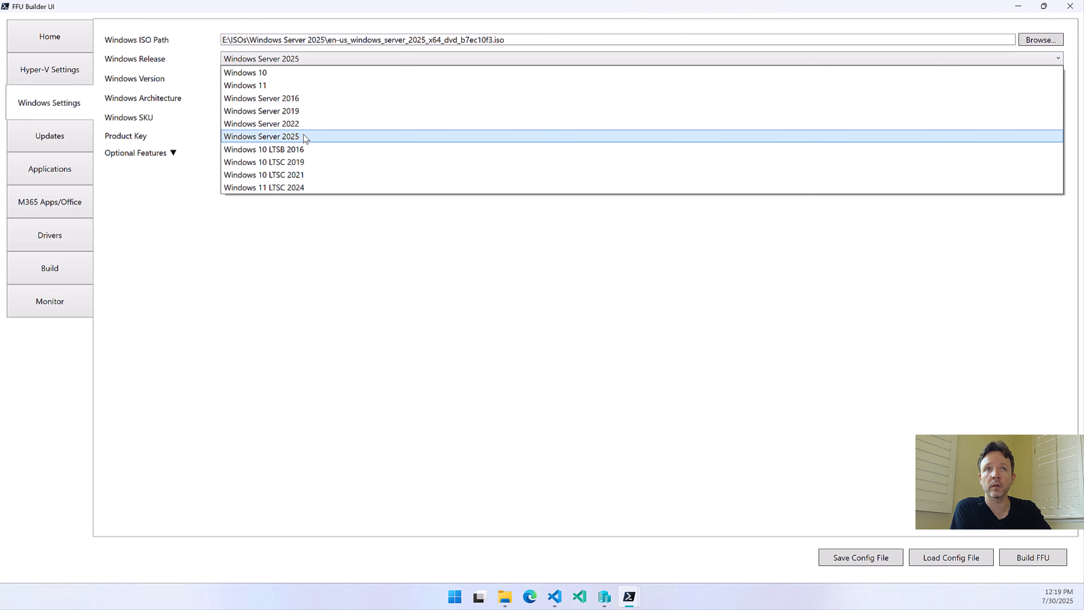
{"action": "left_click", "coordinate": [293, 125]}
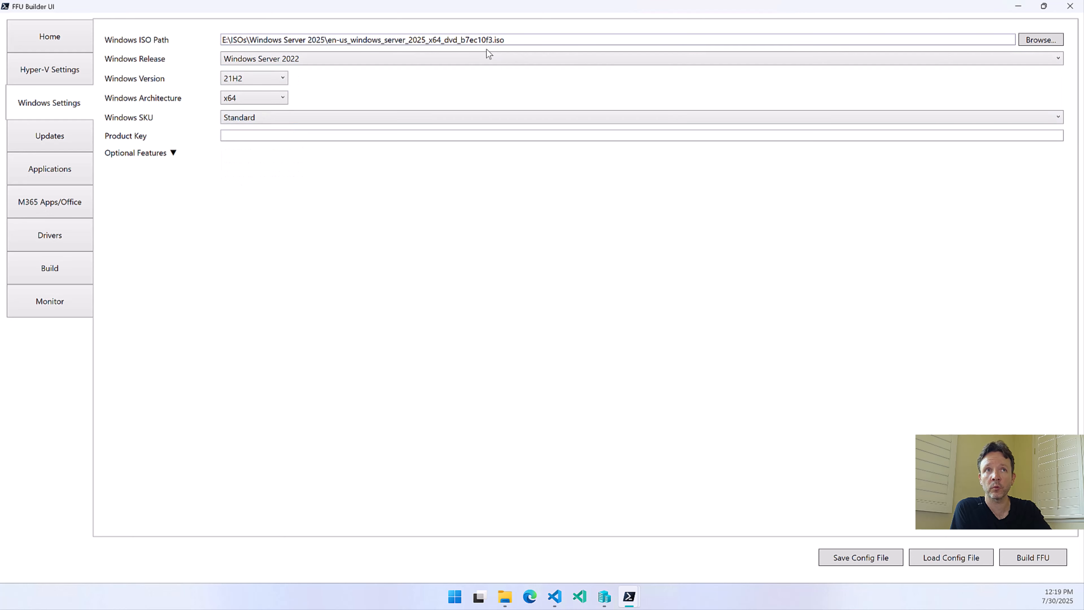
{"action": "left_click", "coordinate": [264, 77]}
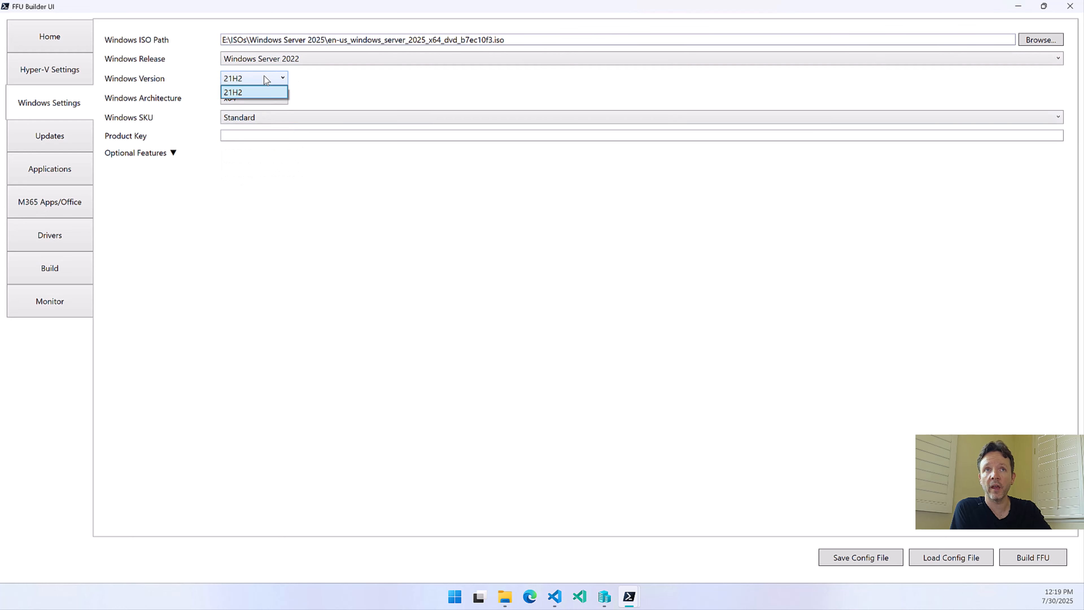
{"action": "left_click", "coordinate": [309, 58]}
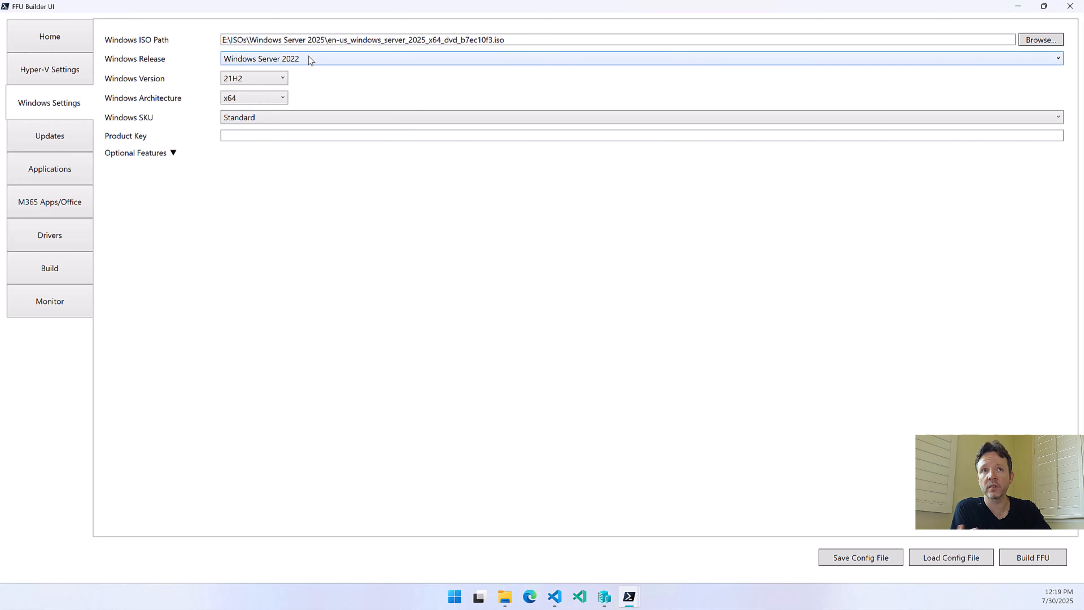
Set the Windows release to Windows 11 and review its available Windows versions, keeping 24H2
{"action": "left_click", "coordinate": [309, 58]}
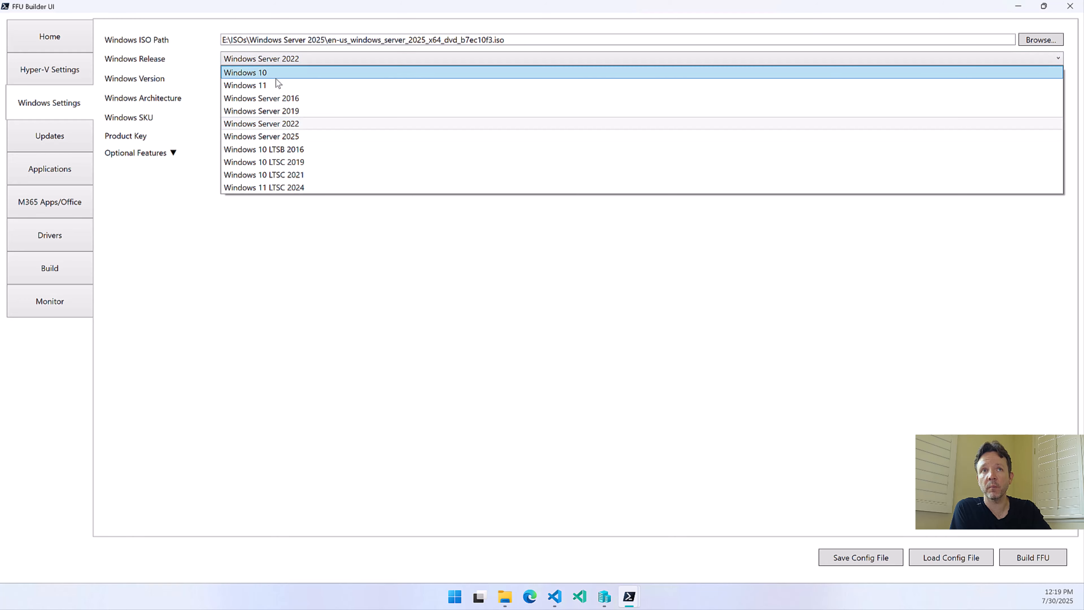
{"action": "left_click", "coordinate": [268, 82]}
{"action": "left_click", "coordinate": [269, 76]}
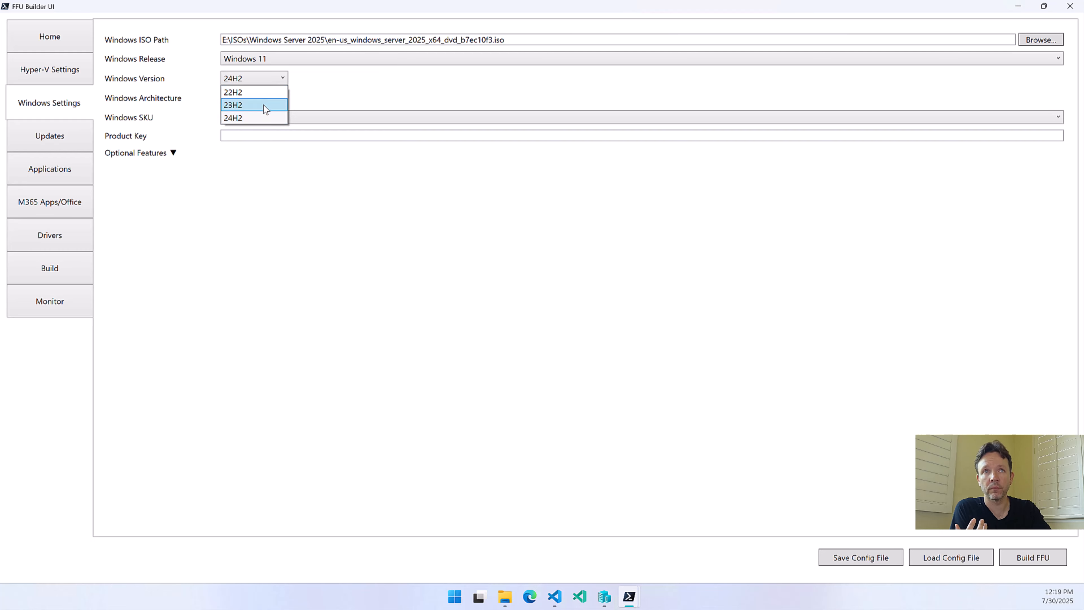
{"action": "left_click", "coordinate": [269, 71]}
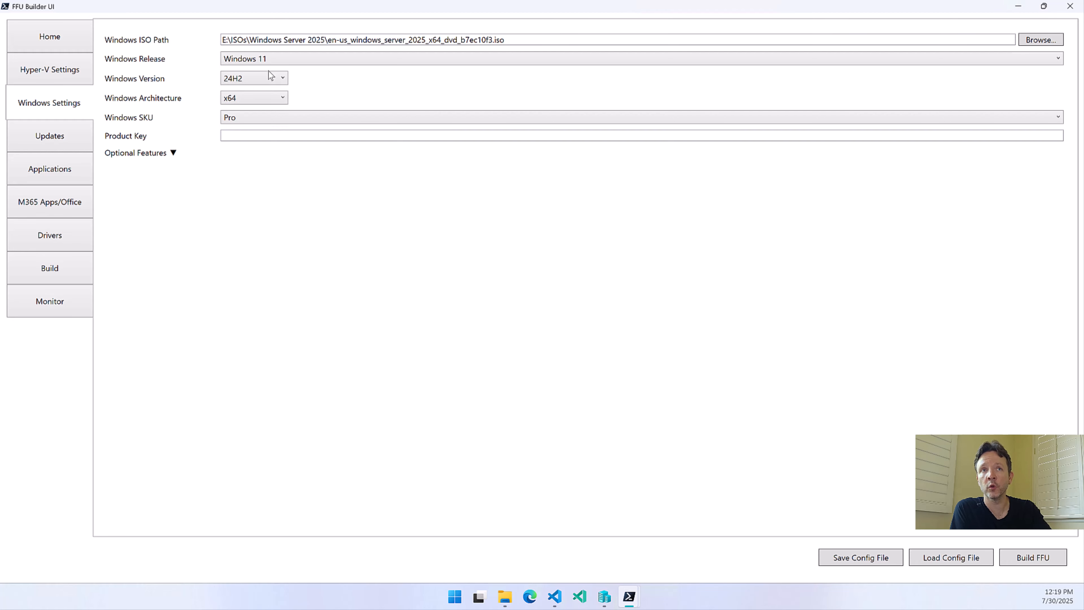
Review the list of Windows client, Server and LTSC releases again, keeping Windows 11 selected
{"action": "left_click", "coordinate": [279, 64]}
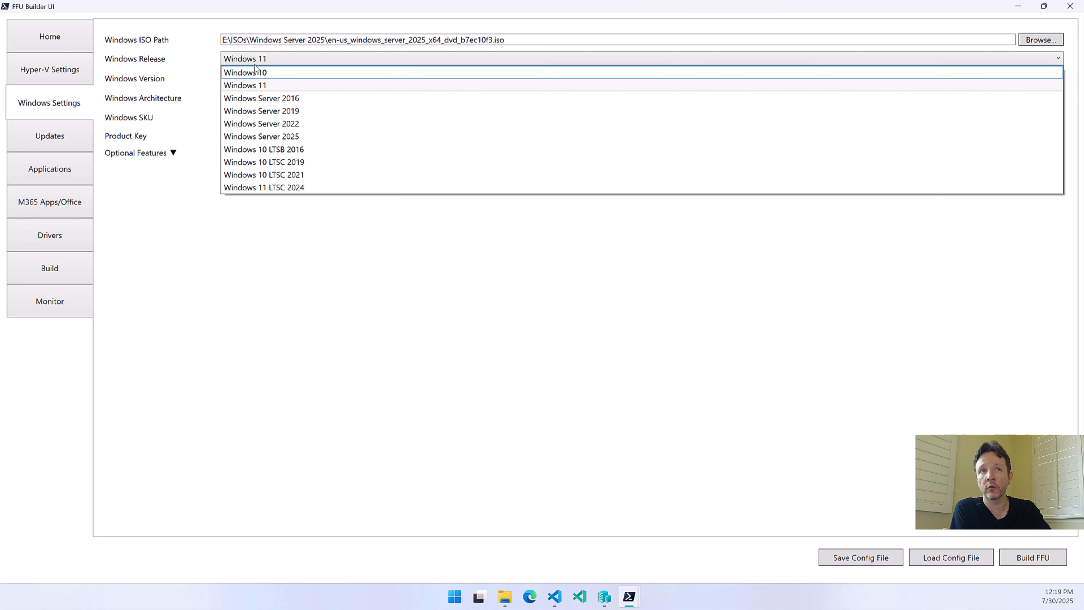
{"action": "left_click", "coordinate": [274, 288]}
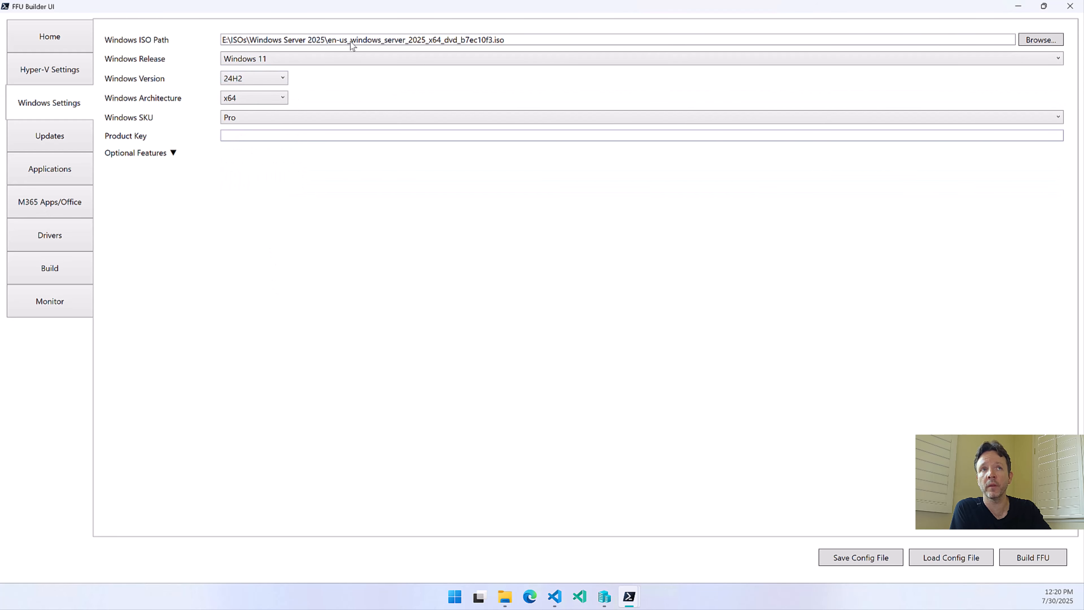
{"action": "left_click", "coordinate": [274, 60]}
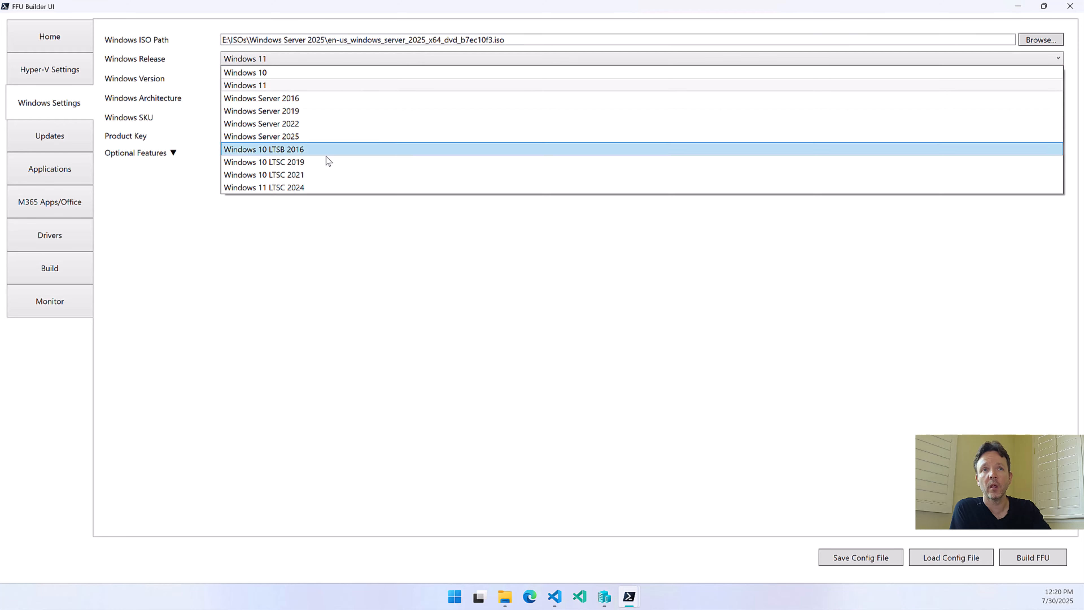
{"action": "left_click", "coordinate": [436, 286]}
Choose en-us_windows_11_consumer_editions_version_24h2_updated_july_2025_x64_dvd_a1f0681d.iso from E:\ISOs\Windows11 as the Windows ISO
{"action": "left_click", "coordinate": [1048, 45]}
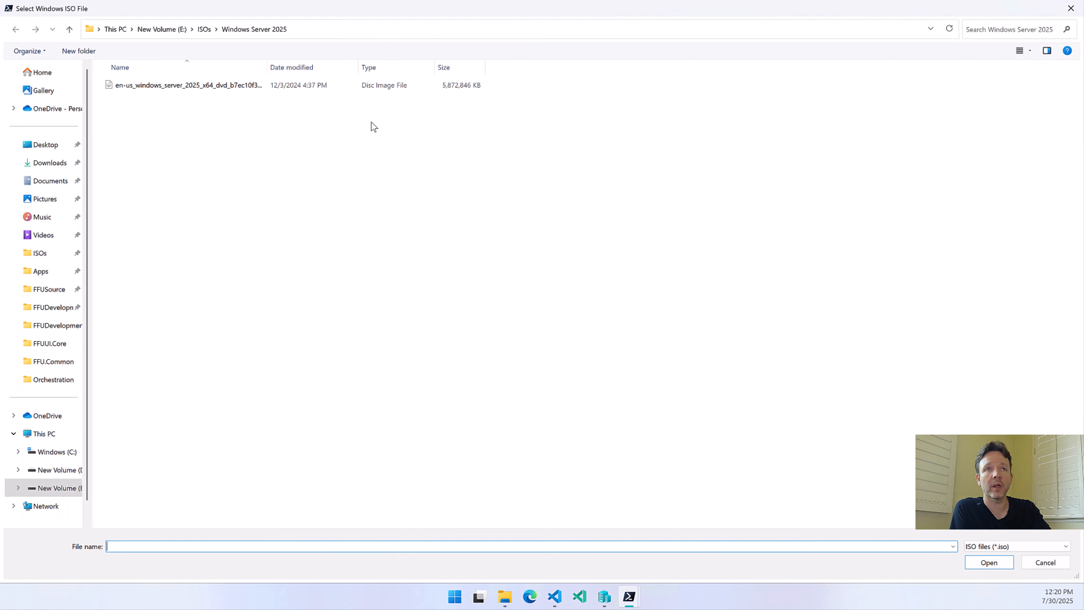
{"action": "left_click", "coordinate": [205, 30]}
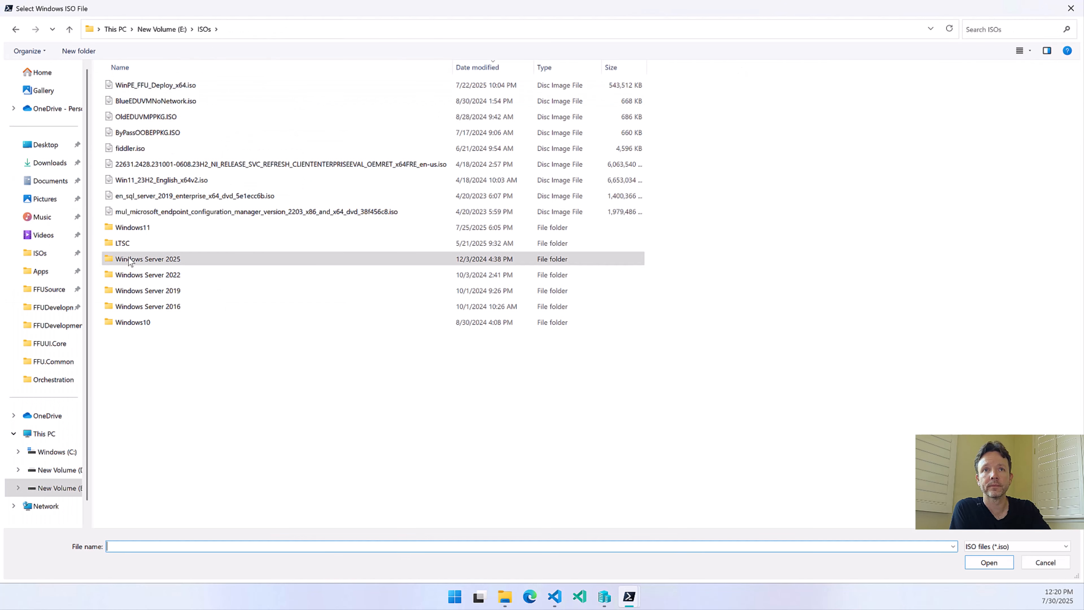
{"action": "left_click", "coordinate": [134, 212]}
{"action": "double_click", "coordinate": [136, 226]}
{"action": "left_click", "coordinate": [143, 85]}
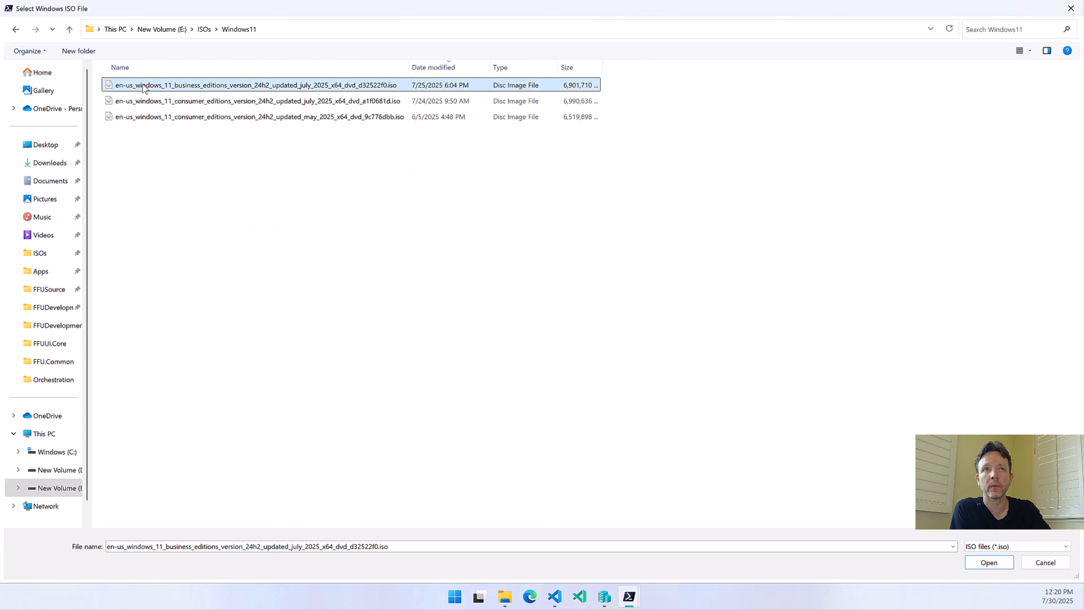
{"action": "left_click", "coordinate": [990, 564]}
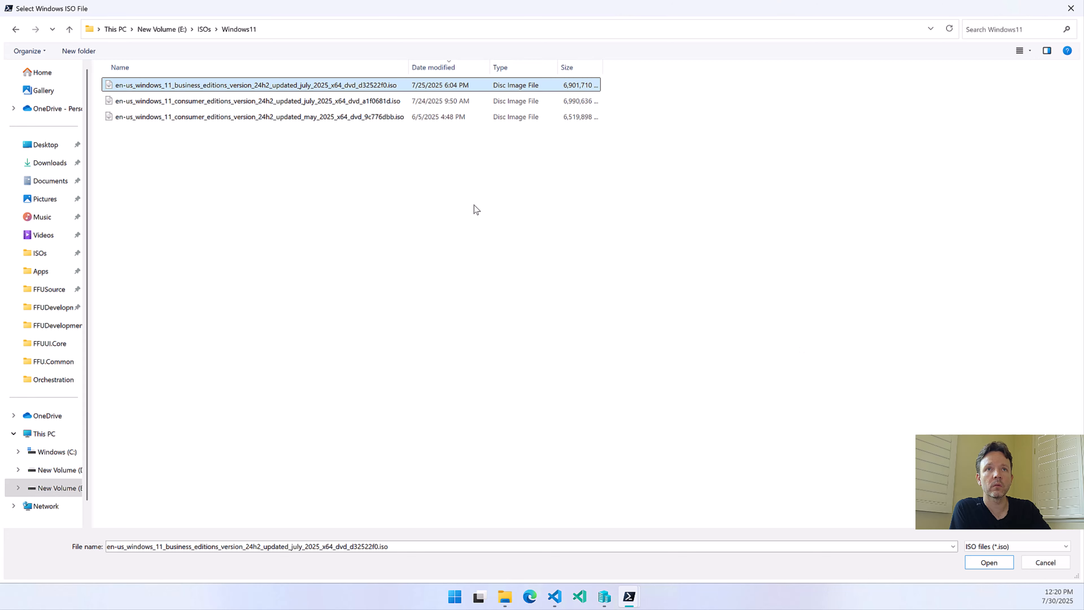
{"action": "left_click", "coordinate": [342, 101]}
{"action": "left_click", "coordinate": [989, 563]}
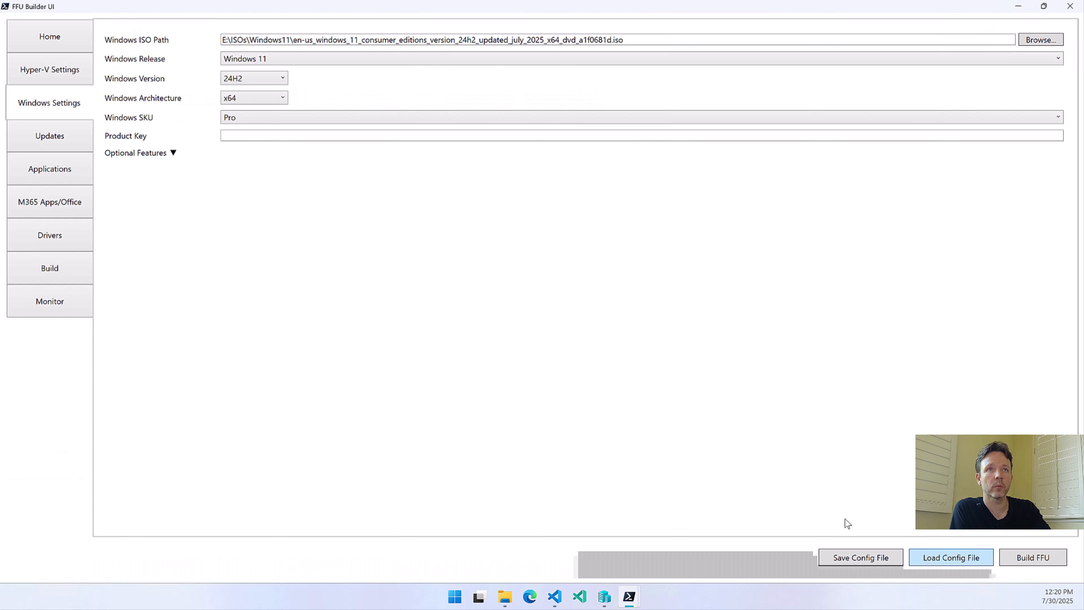
Review the Windows version and architecture options, keeping 24H2 and x64
{"action": "left_click", "coordinate": [248, 81]}
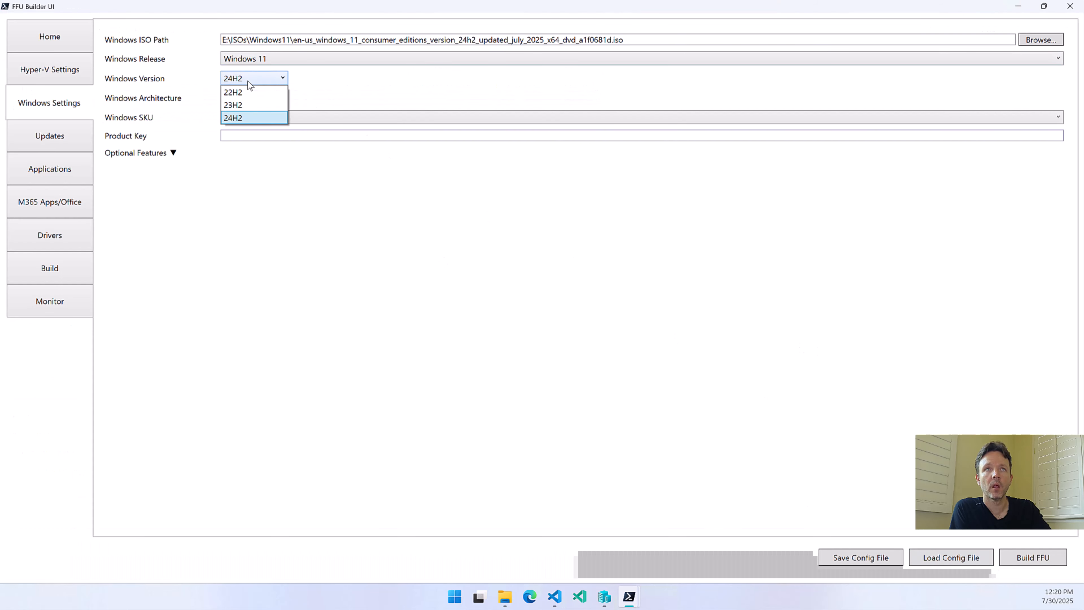
{"action": "left_click", "coordinate": [239, 92]}
{"action": "left_click", "coordinate": [236, 98]}
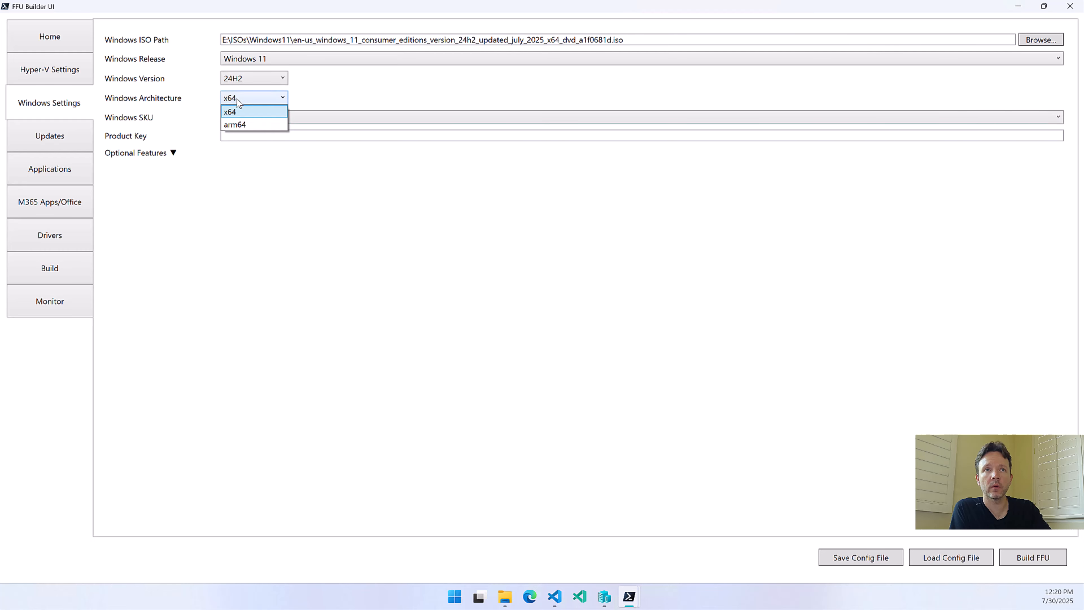
{"action": "left_click", "coordinate": [237, 98]}
{"action": "left_click", "coordinate": [237, 99]}
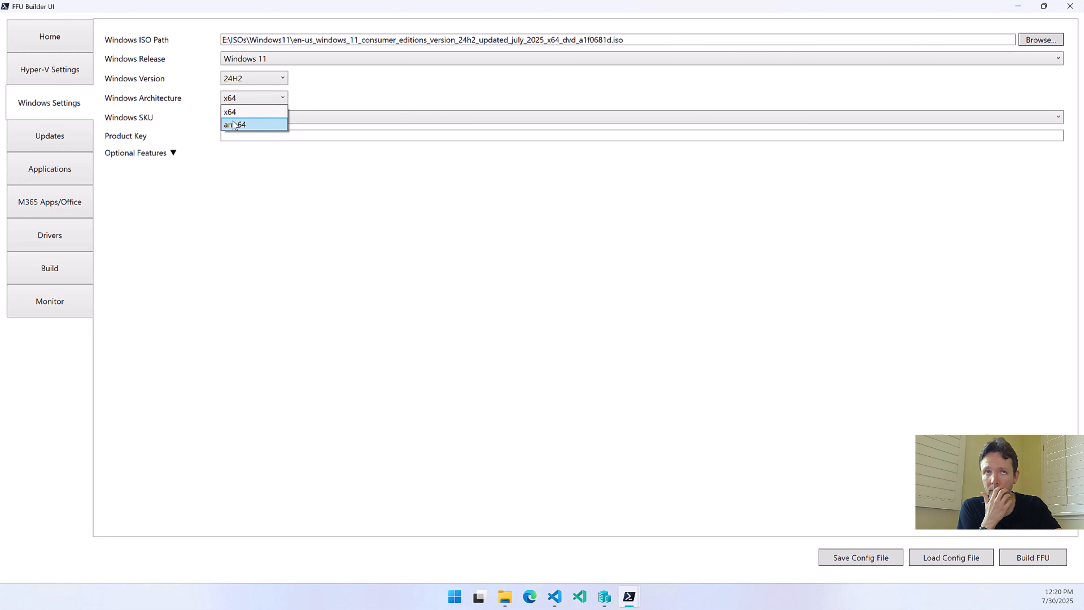
{"action": "left_click", "coordinate": [255, 111]}
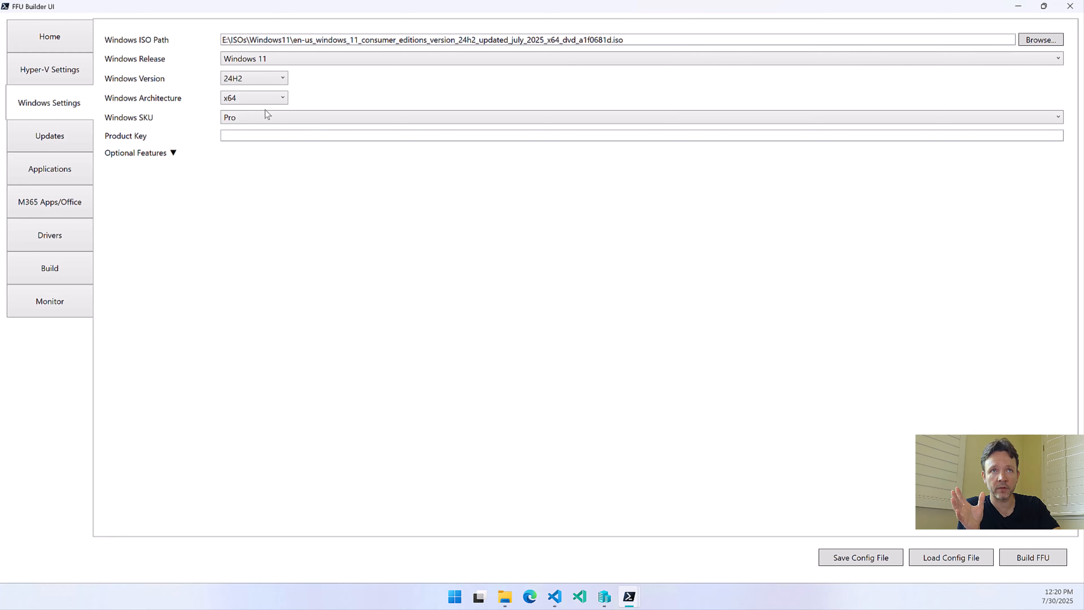
Review the Windows SKUs offered, keeping Pro, and go to the empty product key field
{"action": "left_click", "coordinate": [264, 113]}
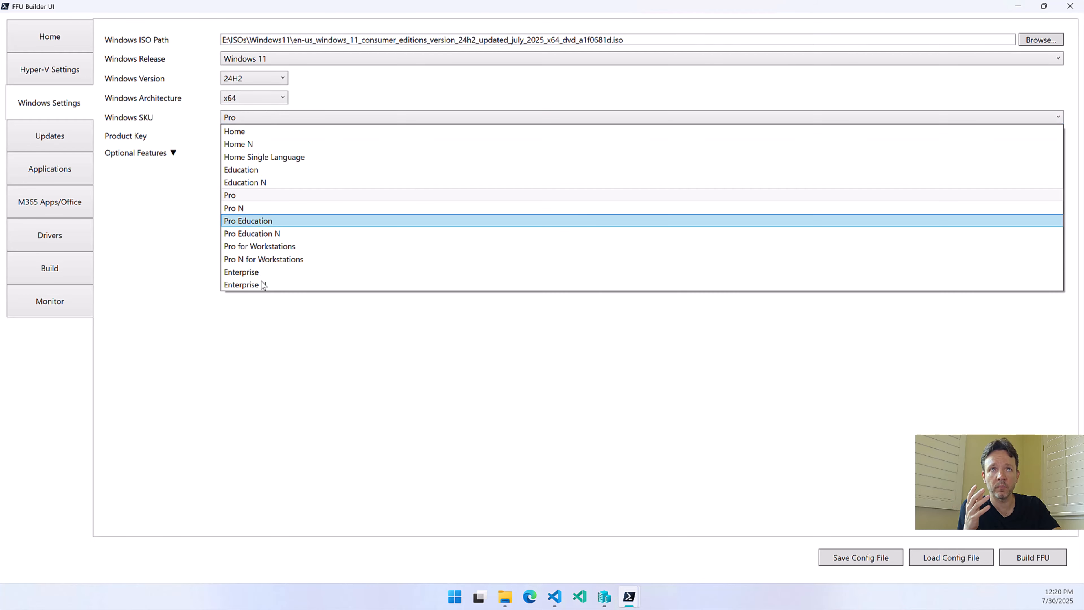
{"action": "left_click", "coordinate": [237, 197]}
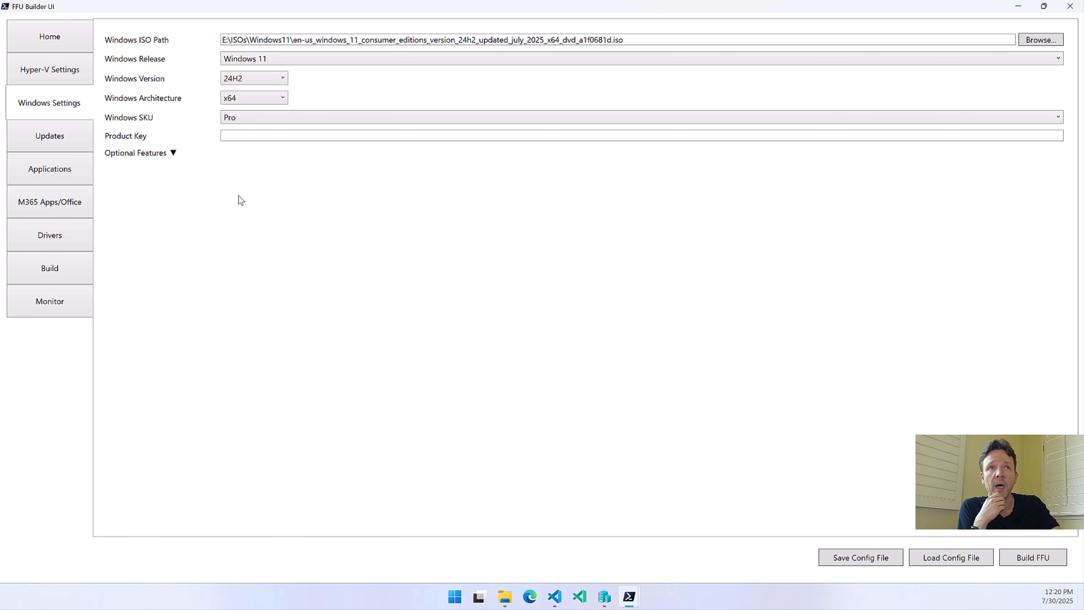
{"action": "mouse_move", "coordinate": [297, 113]}
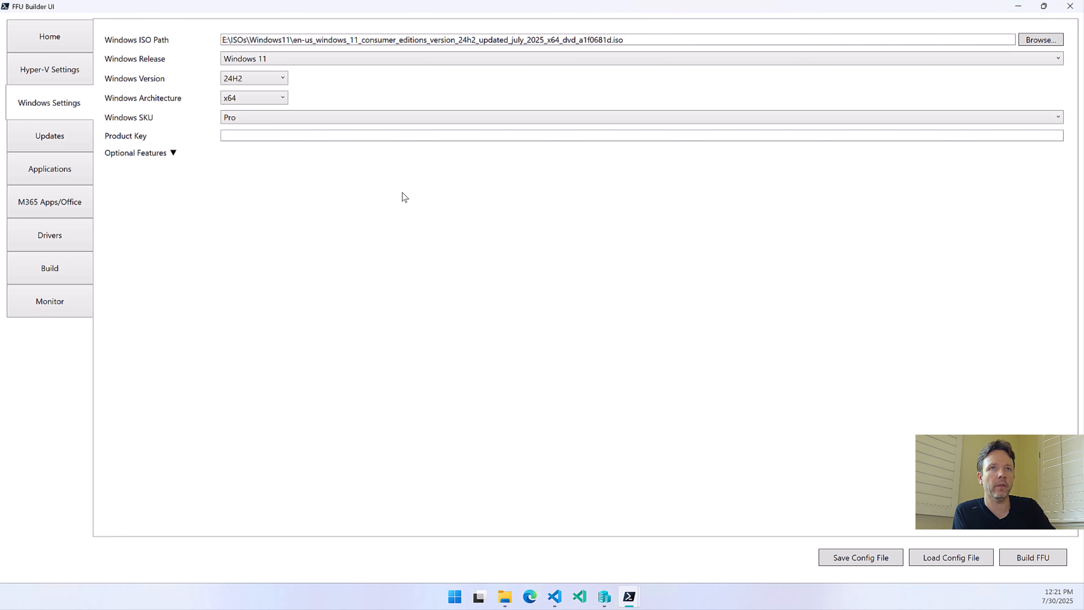
{"action": "left_click", "coordinate": [274, 136]}
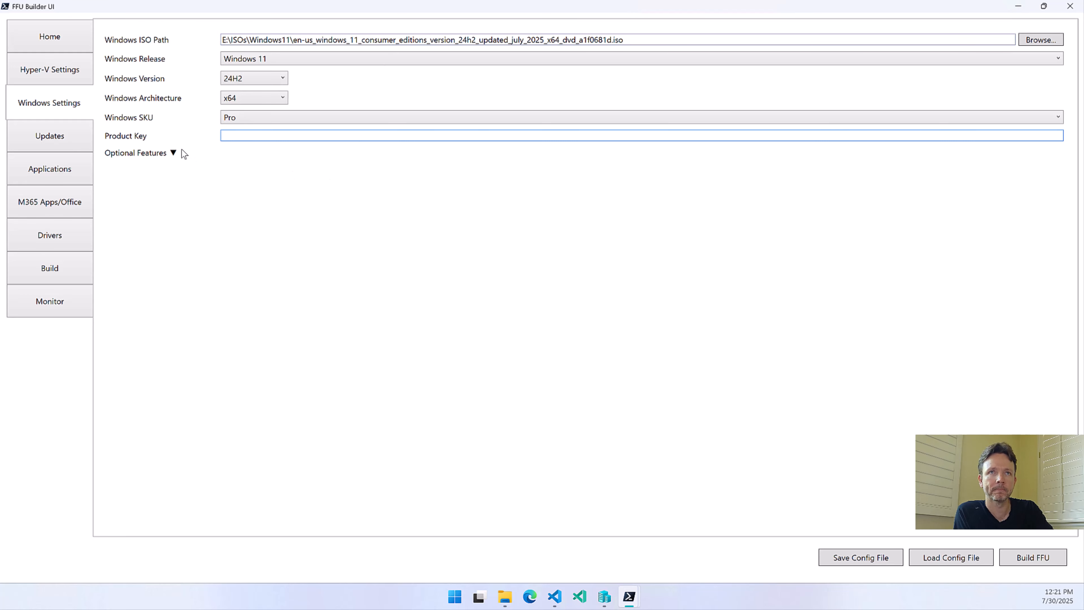
Expand the optional Windows features, look through the whole list without selecting any, and collapse it again
{"action": "left_click", "coordinate": [173, 153]}
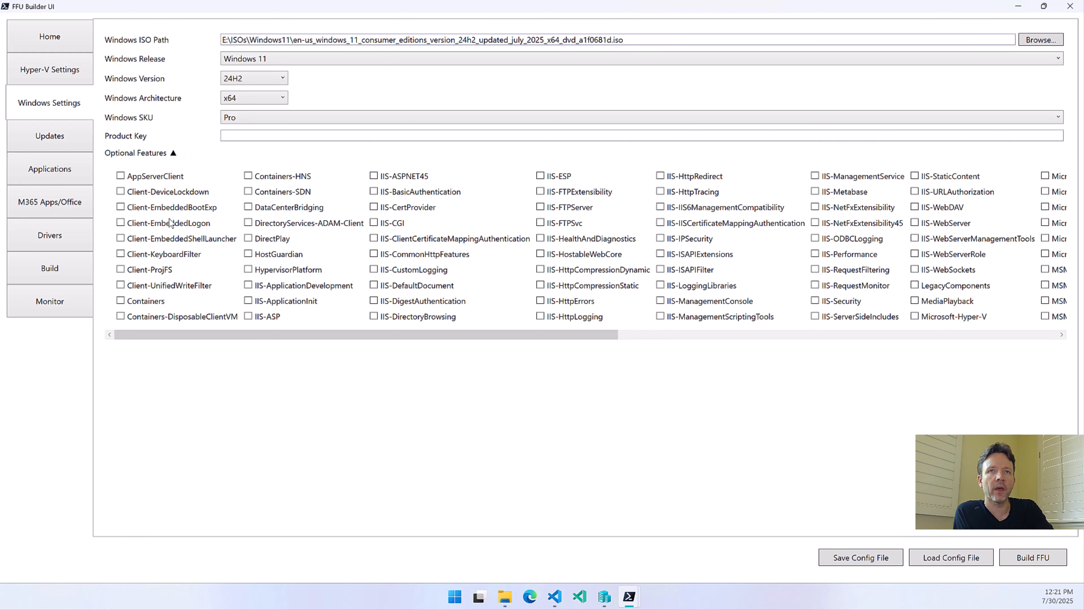
{"action": "left_click_drag", "start_coordinate": [210, 335], "coordinate": [171, 346]}
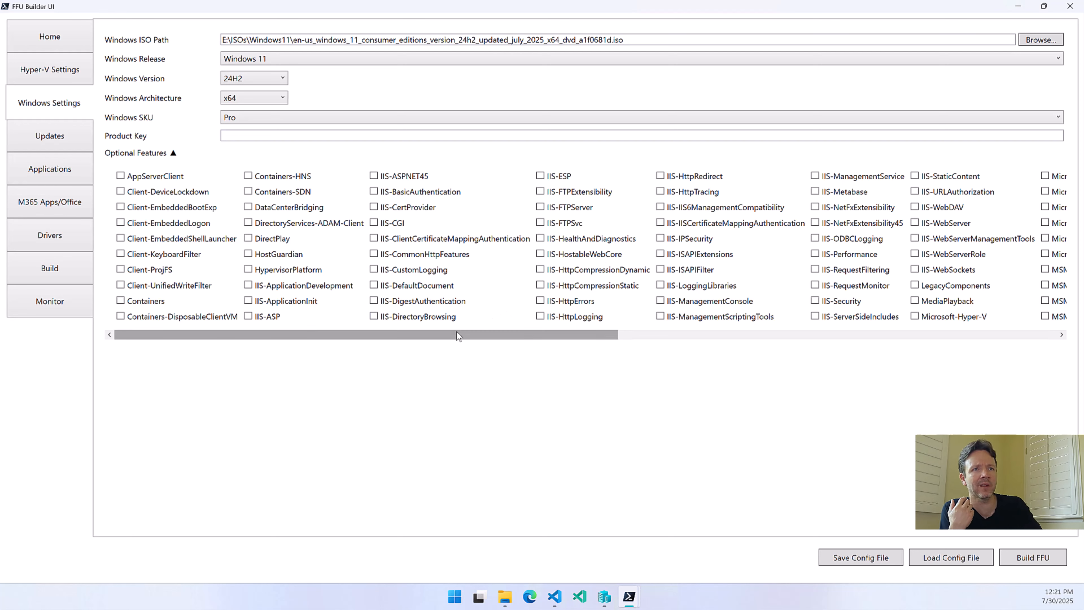
{"action": "left_click_drag", "start_coordinate": [458, 332], "coordinate": [731, 359]}
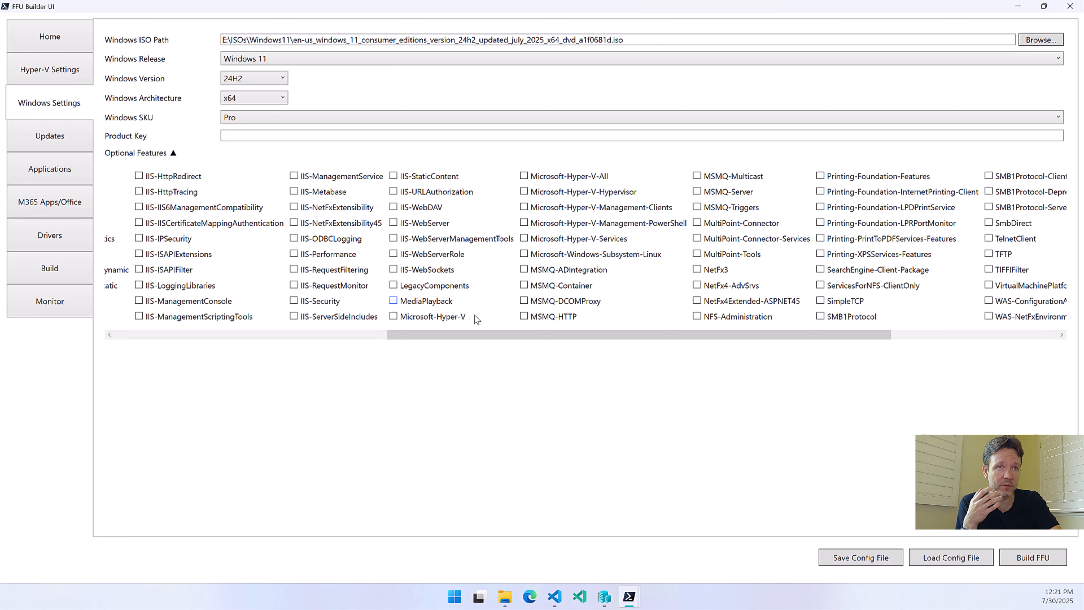
{"action": "left_click_drag", "start_coordinate": [449, 337], "coordinate": [772, 317]}
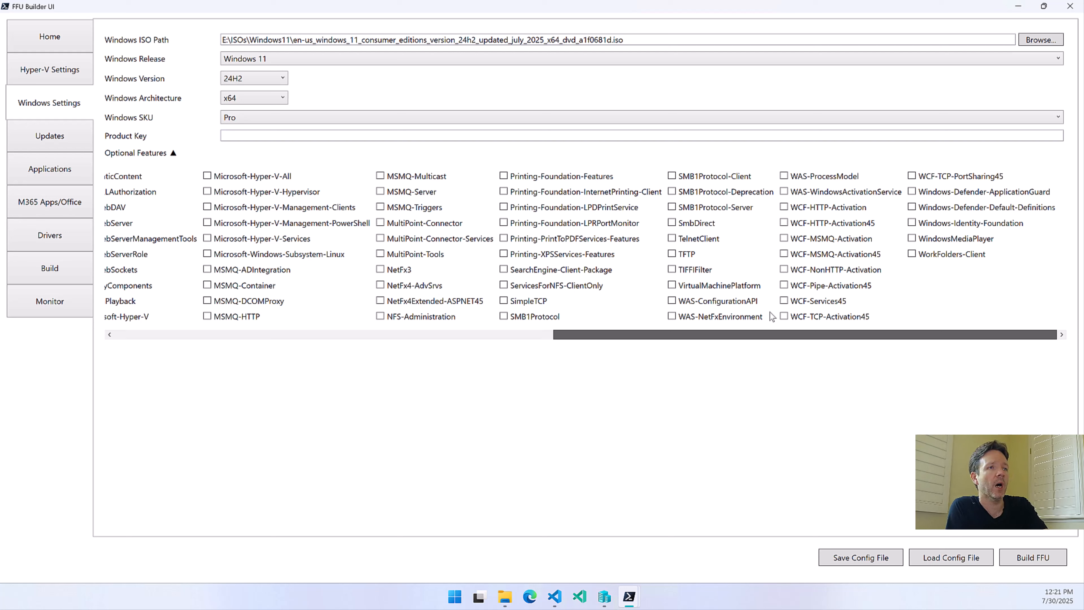
{"action": "scroll", "coordinate": [427, 318], "scroll_direction": "left", "scroll_amount": 15}
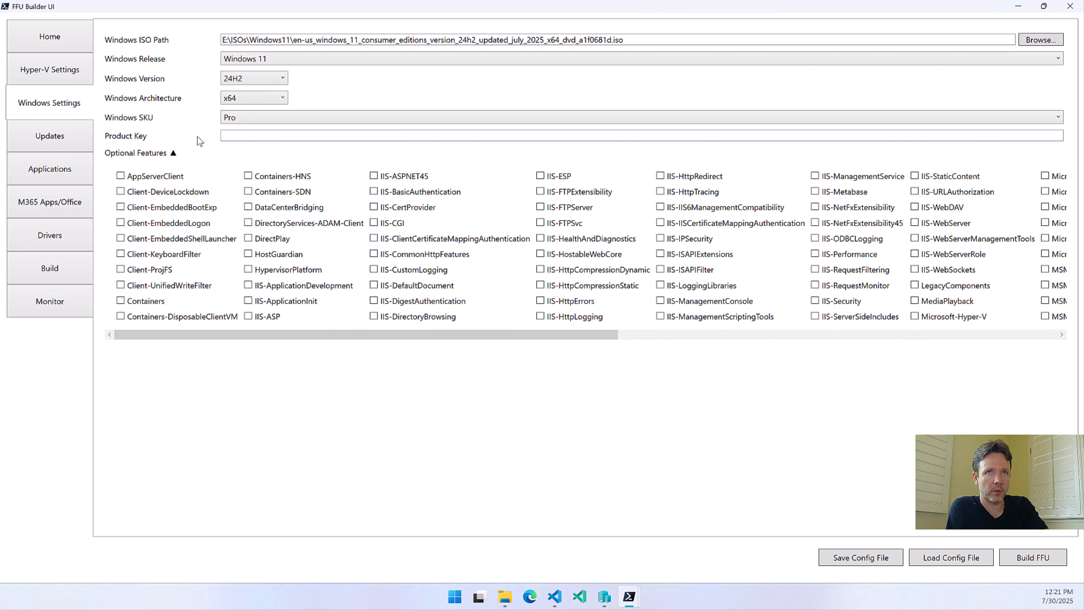
{"action": "left_click", "coordinate": [173, 154]}
Open the Updates settings and review the cumulative, .NET, Defender, Edge, OneDrive, MSRT and microcode update options
{"action": "left_click", "coordinate": [54, 135]}
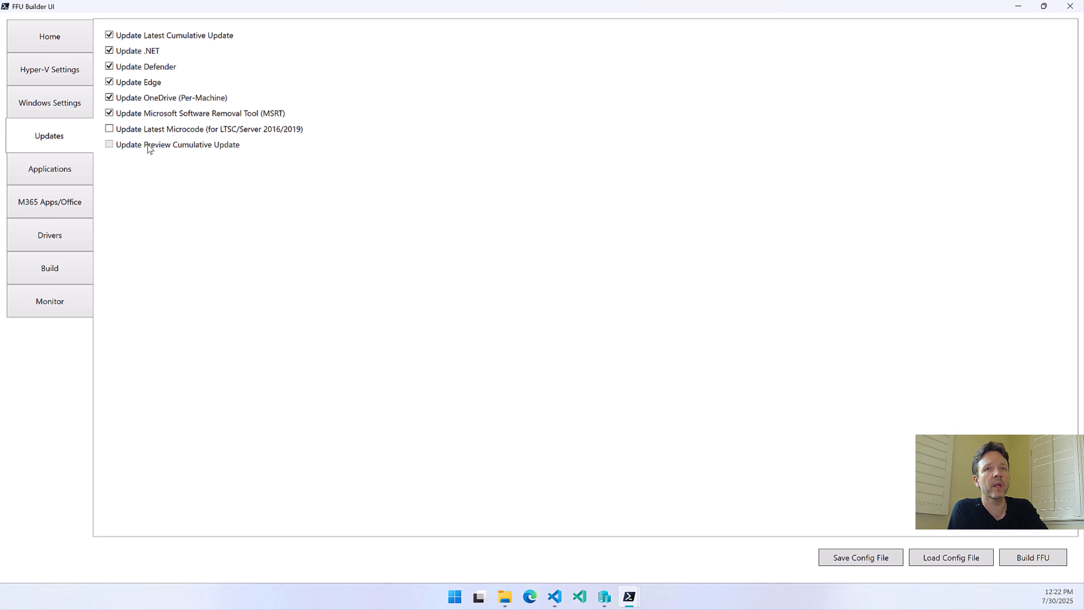
{"action": "mouse_move", "coordinate": [154, 70]}
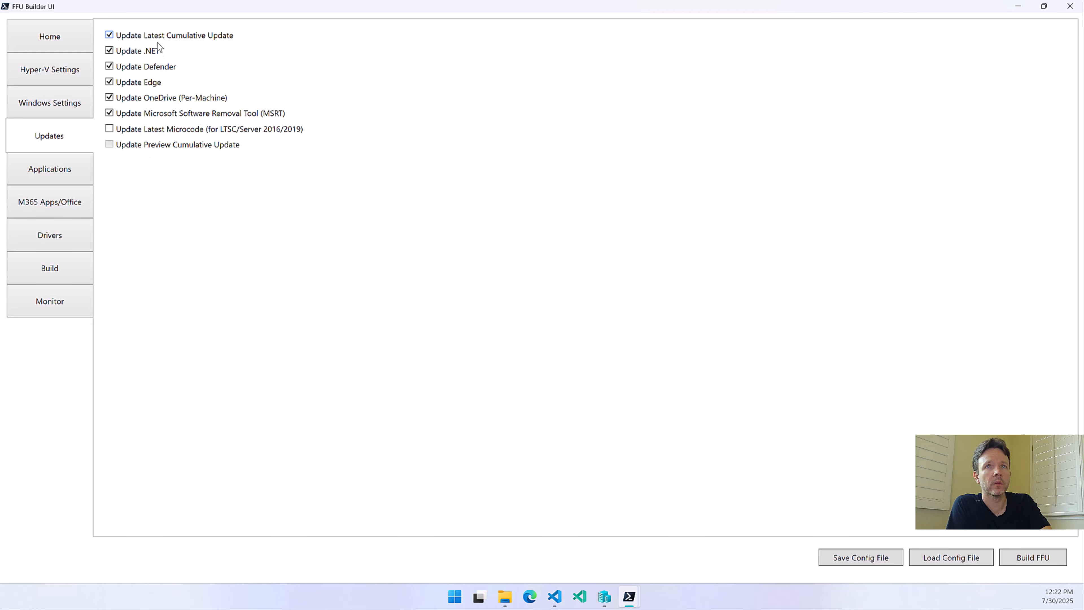
{"action": "mouse_move", "coordinate": [152, 70]}
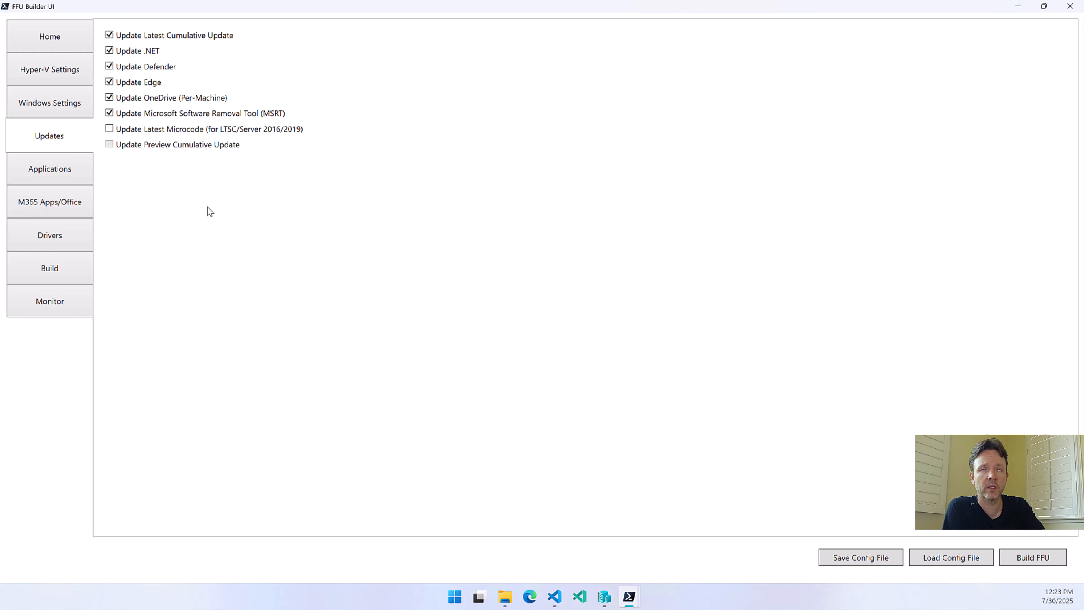
{"action": "mouse_move", "coordinate": [198, 103]}
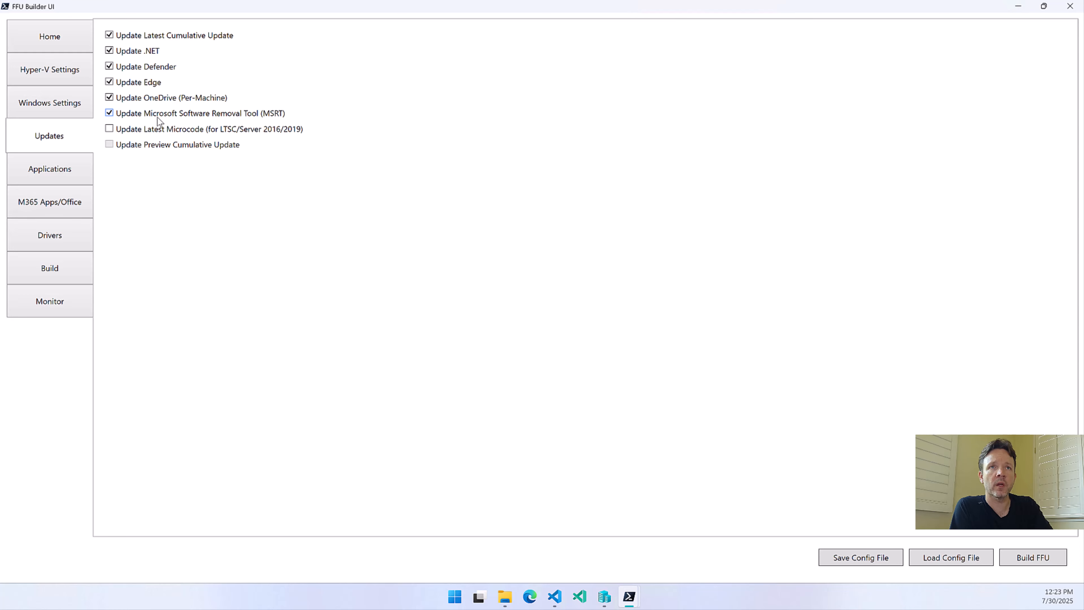
{"action": "mouse_move", "coordinate": [158, 122]}
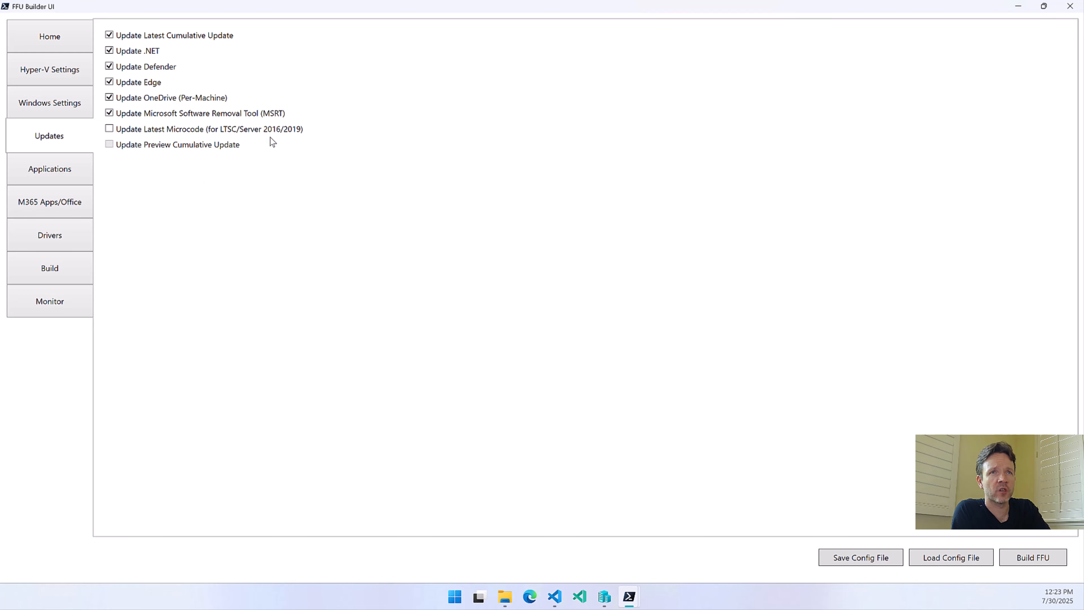
{"action": "mouse_move", "coordinate": [301, 135]}
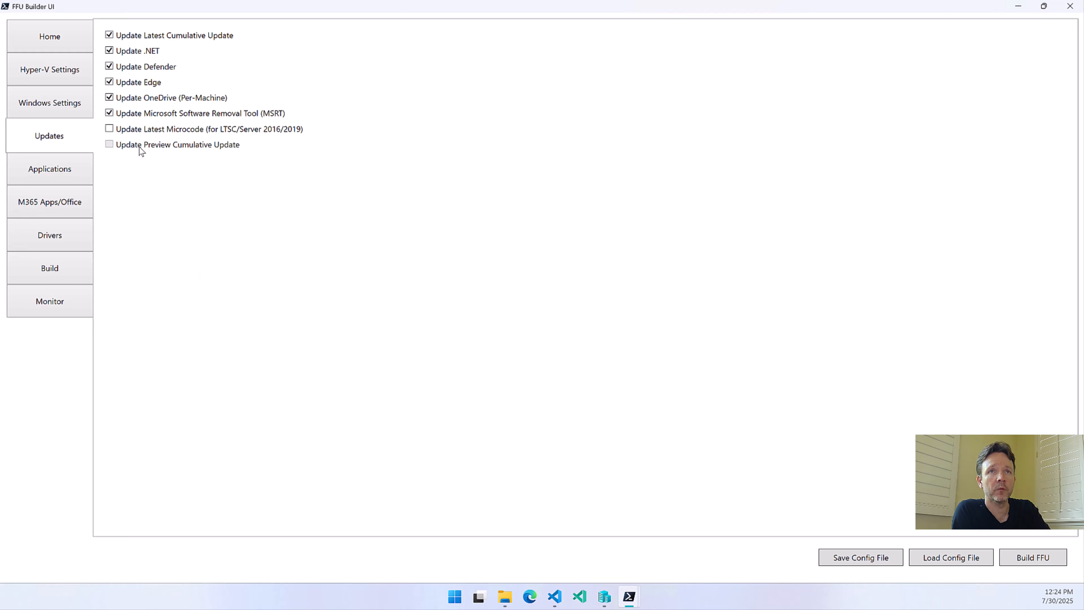
Try the preview cumulative update in place of the latest cumulative update, and restore the original choice
{"action": "left_click", "coordinate": [165, 38]}
{"action": "left_click", "coordinate": [146, 145]}
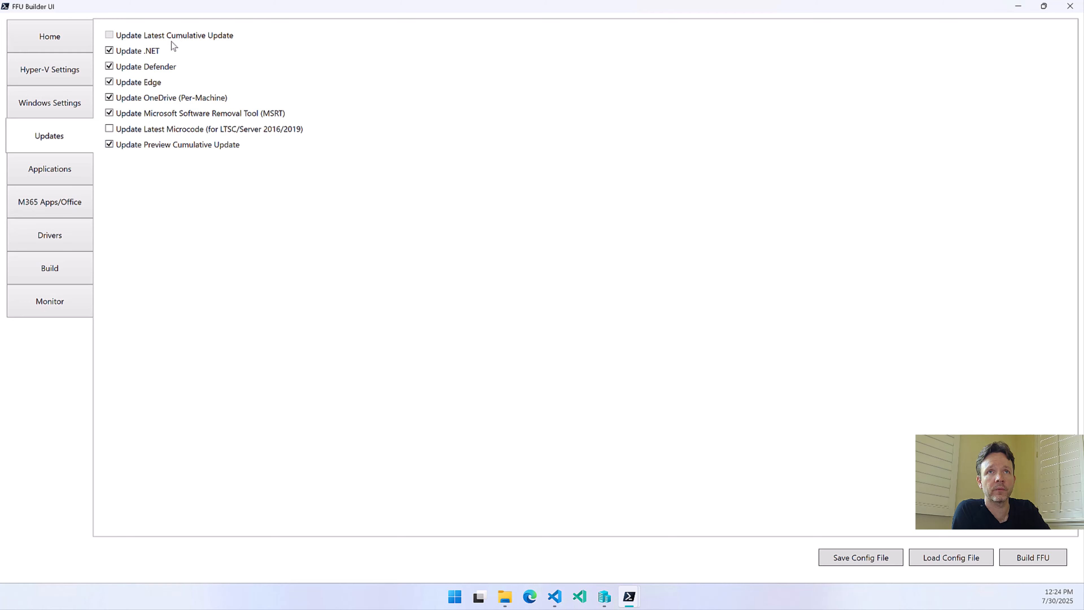
{"action": "left_click", "coordinate": [158, 146]}
{"action": "left_click", "coordinate": [179, 39]}
Open the Applications settings, switch to File Explorer, open C:\FFUDevelopment\Apps and select the Orchestration folder
{"action": "left_click", "coordinate": [56, 181]}
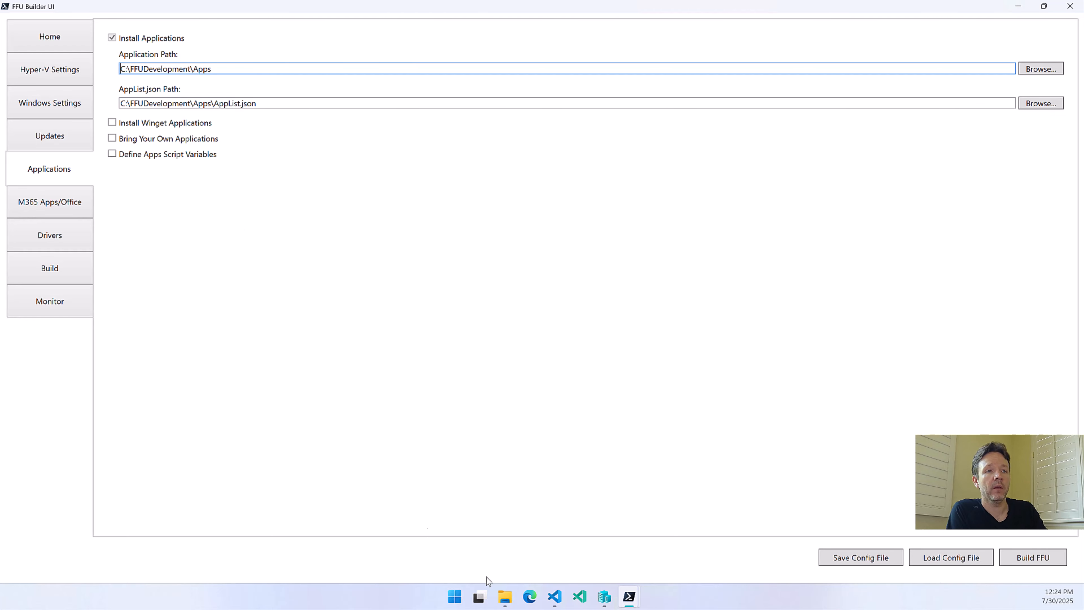
{"action": "left_click", "coordinate": [506, 597]}
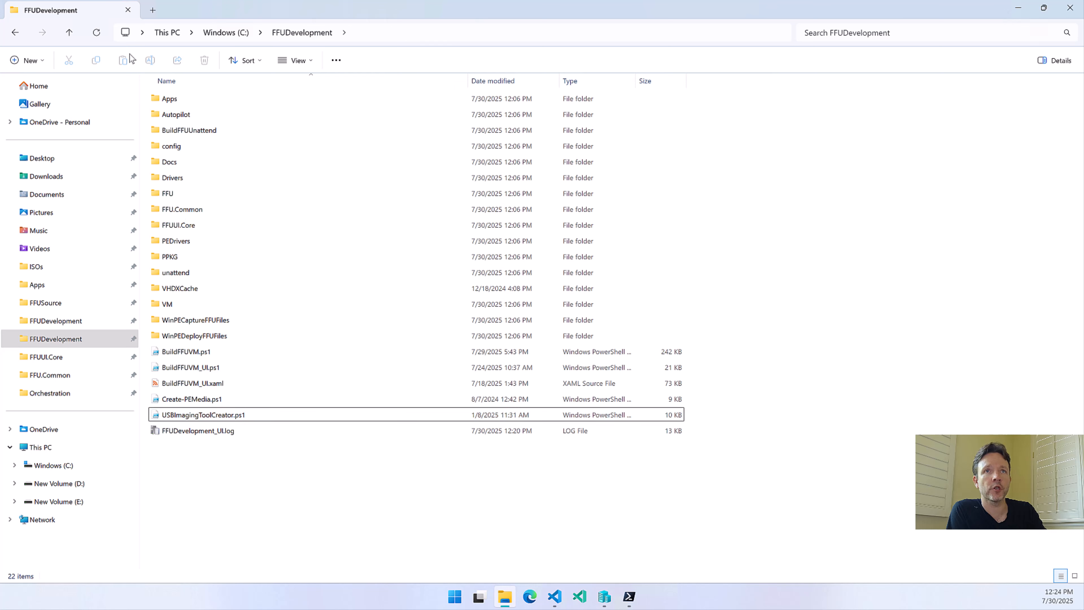
{"action": "double_click", "coordinate": [175, 98]}
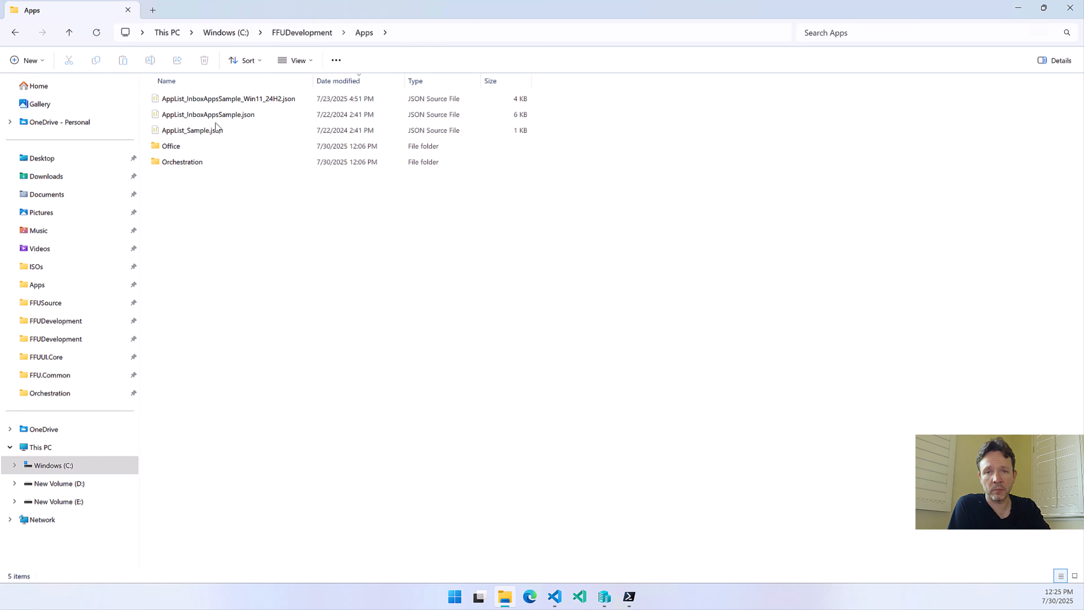
{"action": "left_click", "coordinate": [177, 164]}
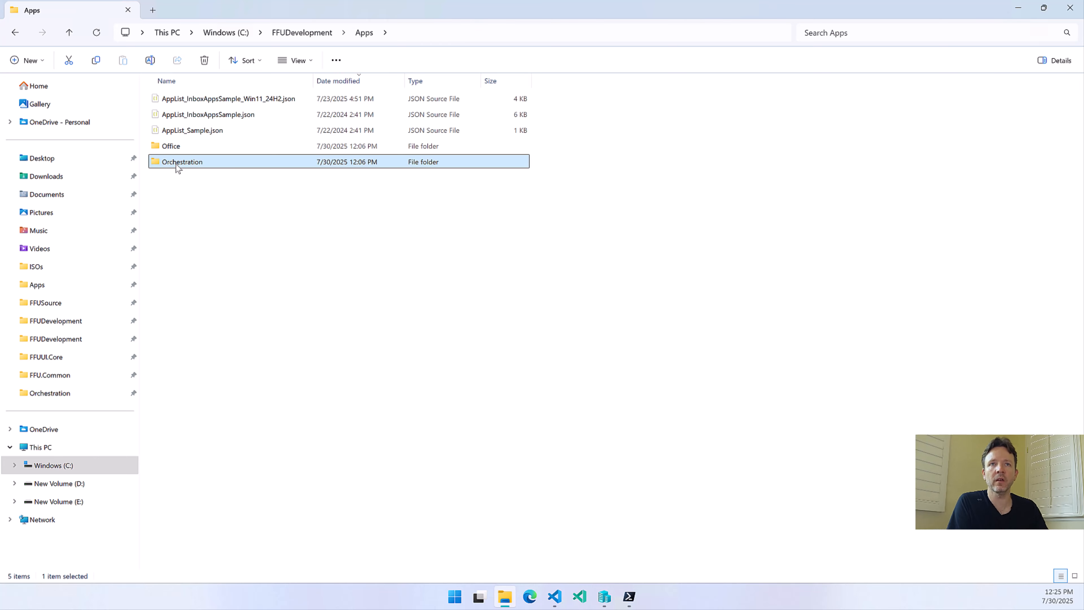
Examine the scripts in the Orchestration folder, including Orchestrator.ps1, return to the Apps folder and switch back to FFU Builder UI
{"action": "double_click", "coordinate": [176, 164]}
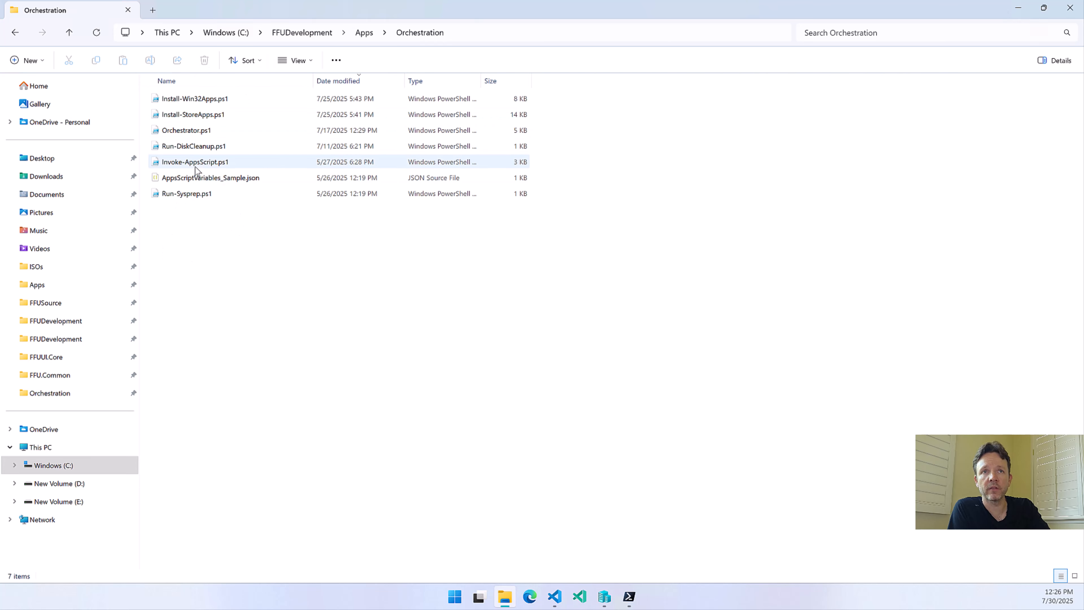
{"action": "left_click", "coordinate": [184, 132]}
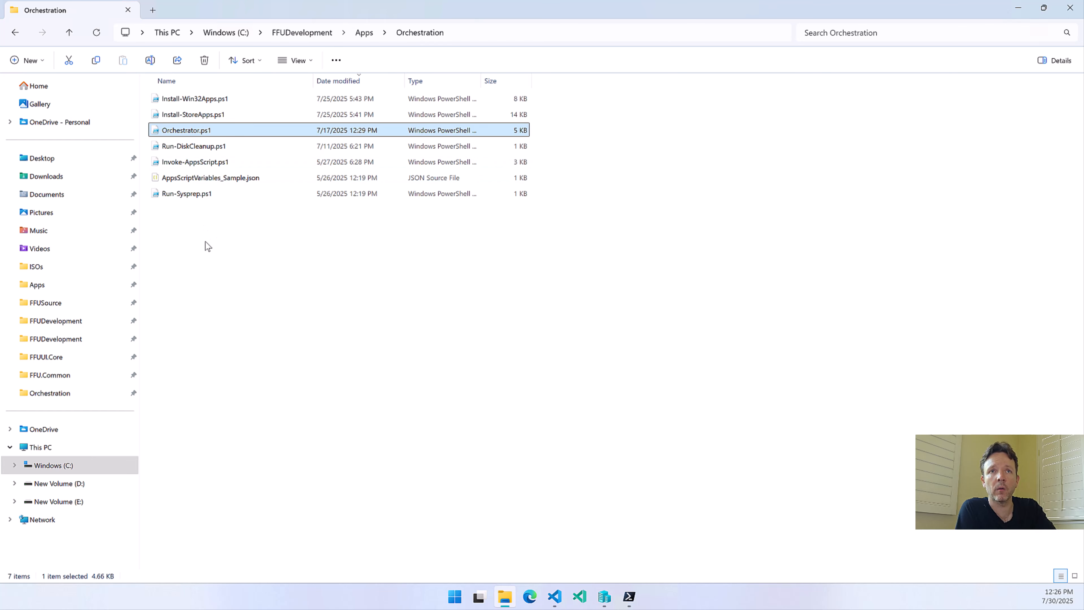
{"action": "left_click", "coordinate": [362, 37]}
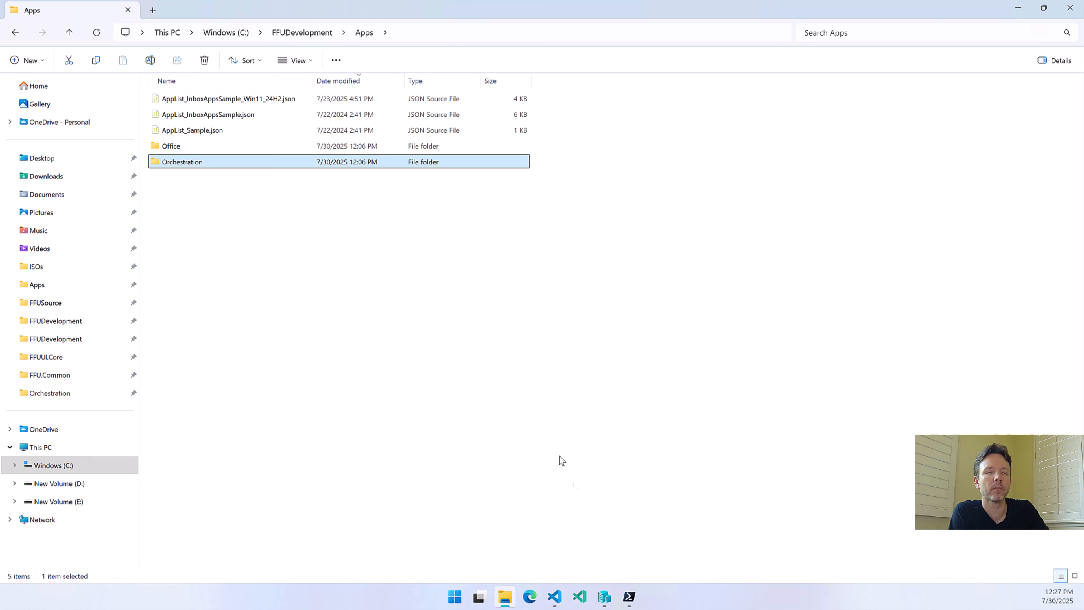
{"action": "left_click", "coordinate": [629, 597]}
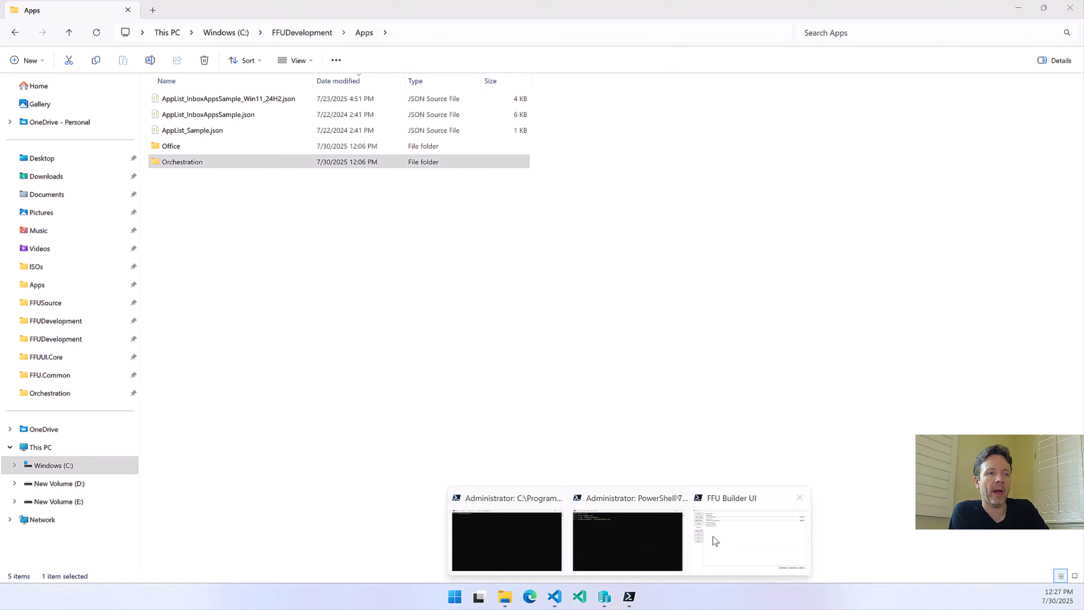
{"action": "left_click", "coordinate": [716, 541]}
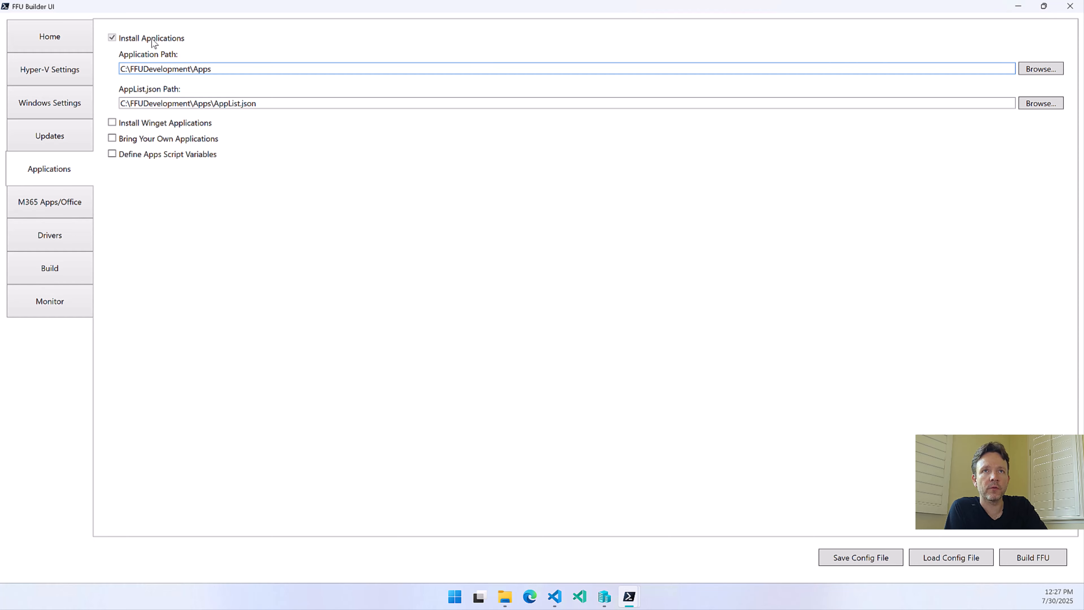
Review the M365 Apps/Office settings, turn off Install Office and check the effect on the Applications settings
{"action": "left_click", "coordinate": [52, 206]}
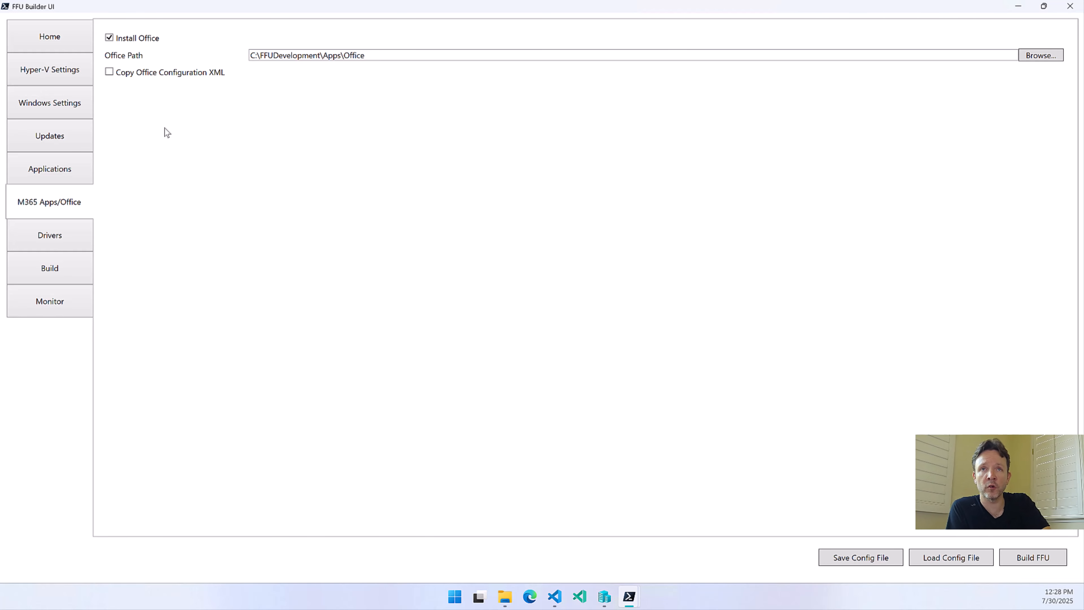
{"action": "left_click", "coordinate": [83, 171]}
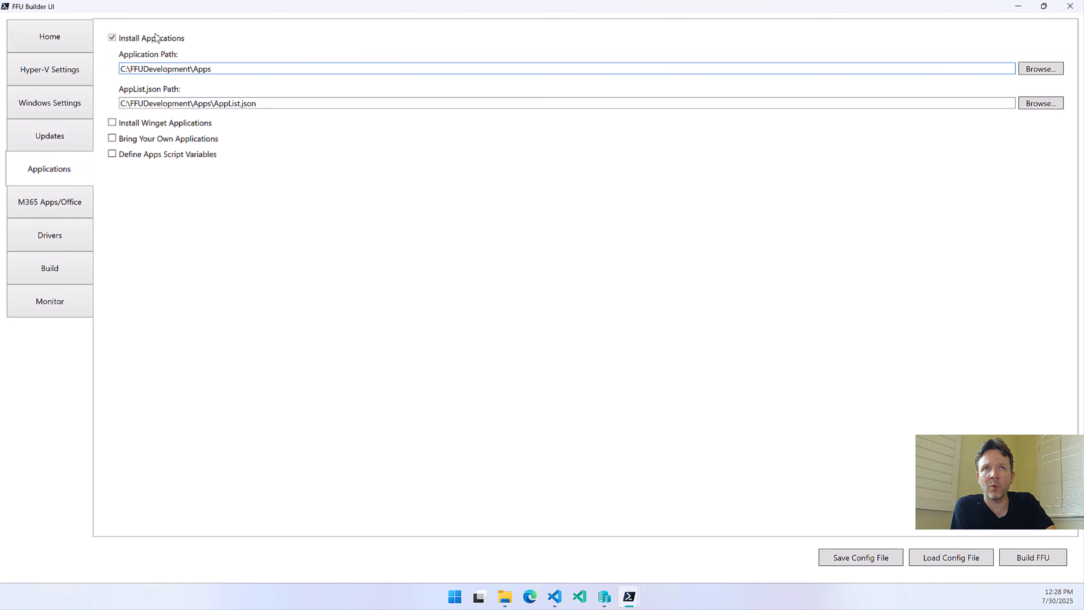
{"action": "left_click", "coordinate": [49, 189]}
{"action": "left_click", "coordinate": [124, 39]}
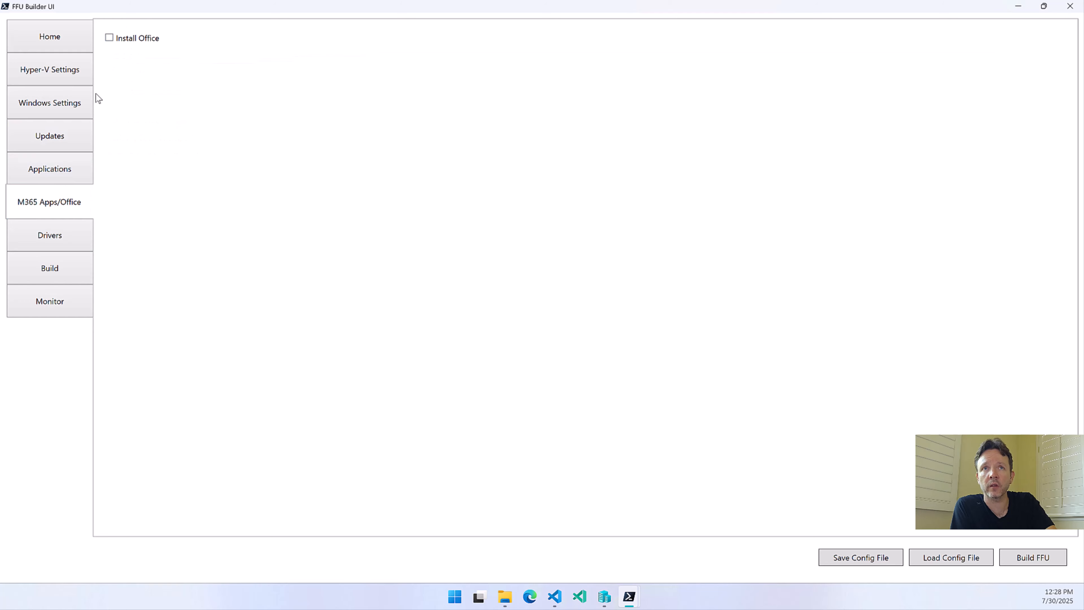
{"action": "left_click", "coordinate": [50, 167]}
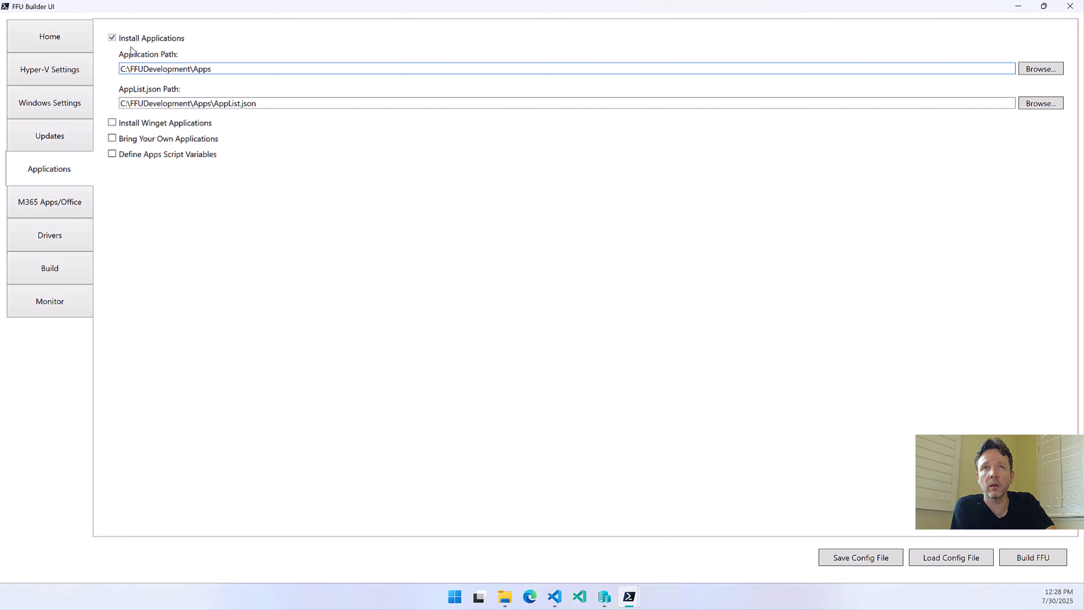
Turn off the Defender, Edge, OneDrive and MSRT updates and check the Install Applications option again
{"action": "left_click", "coordinate": [75, 128]}
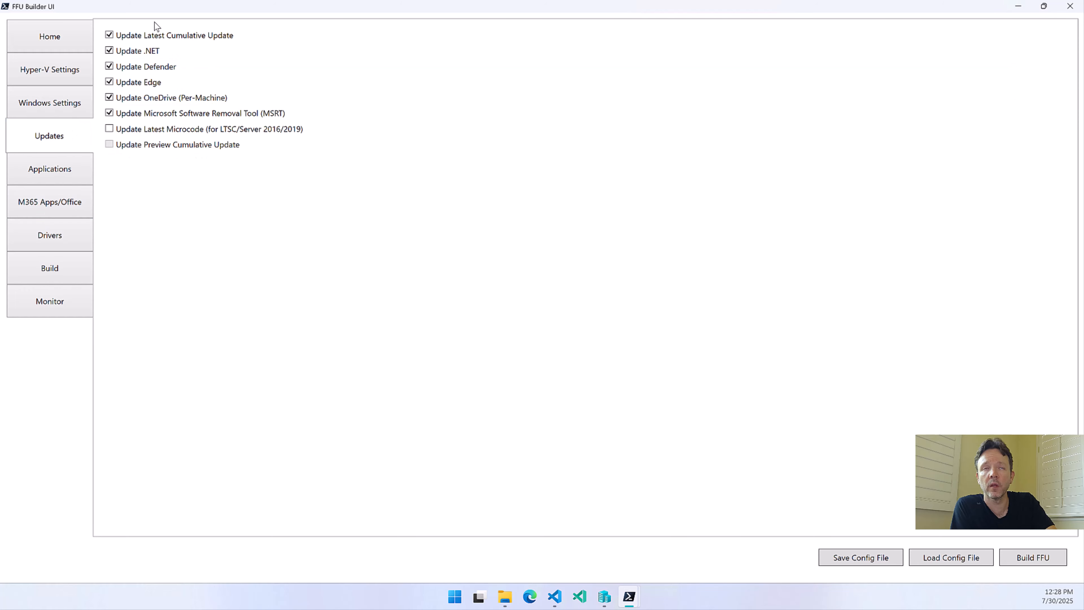
{"action": "left_click", "coordinate": [128, 68]}
{"action": "left_click", "coordinate": [133, 83]}
{"action": "left_click", "coordinate": [133, 98]}
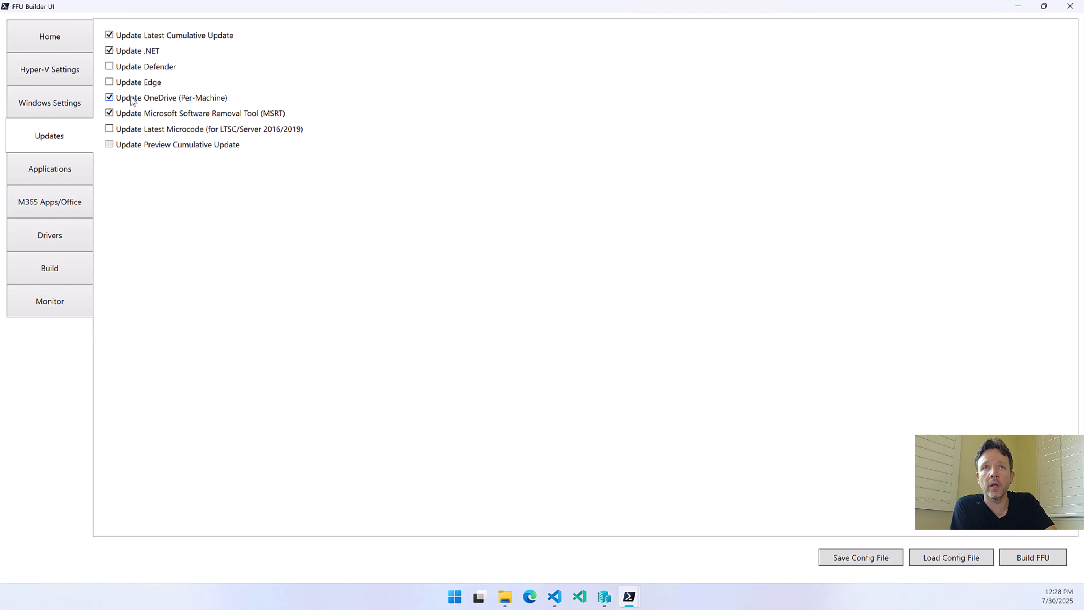
{"action": "left_click", "coordinate": [144, 115]}
{"action": "left_click", "coordinate": [62, 173]}
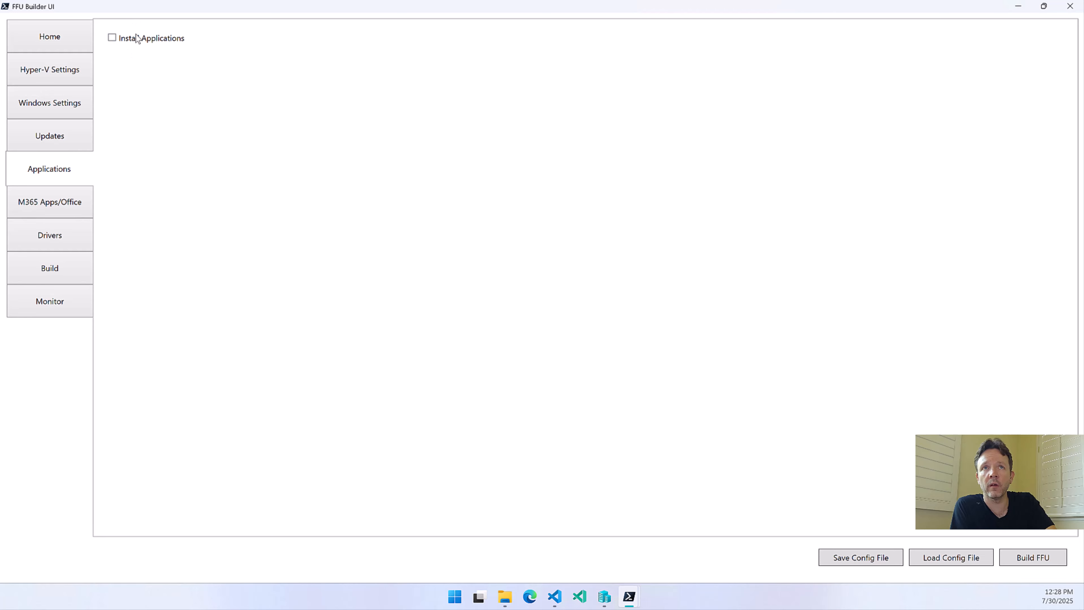
Turn the Defender, Edge, OneDrive and MSRT updates back on and re-enable Install Office
{"action": "left_click", "coordinate": [73, 129]}
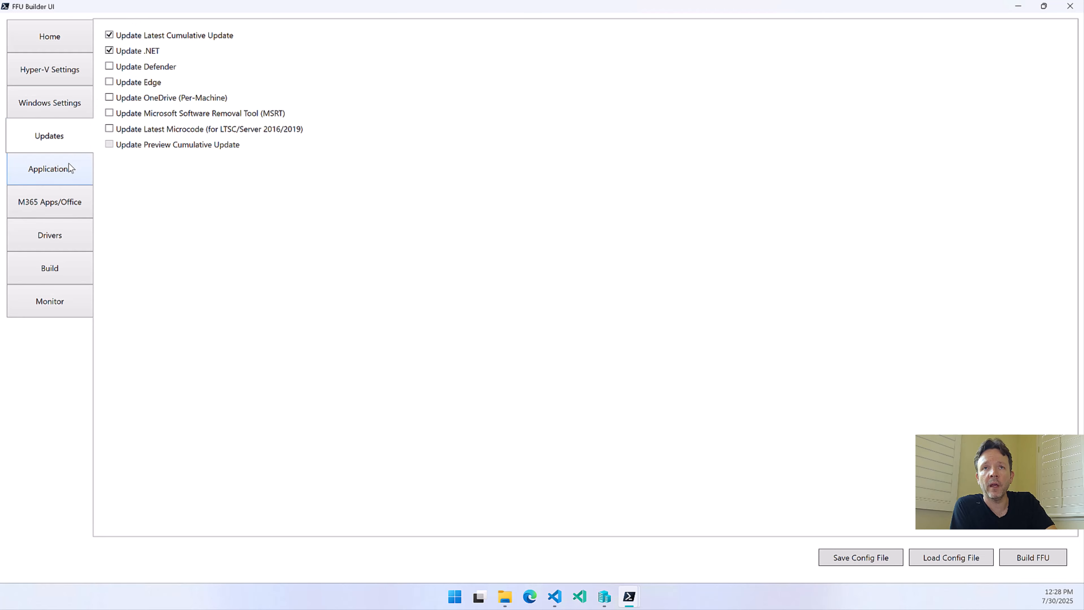
{"action": "left_click", "coordinate": [150, 69]}
{"action": "left_click", "coordinate": [145, 83]}
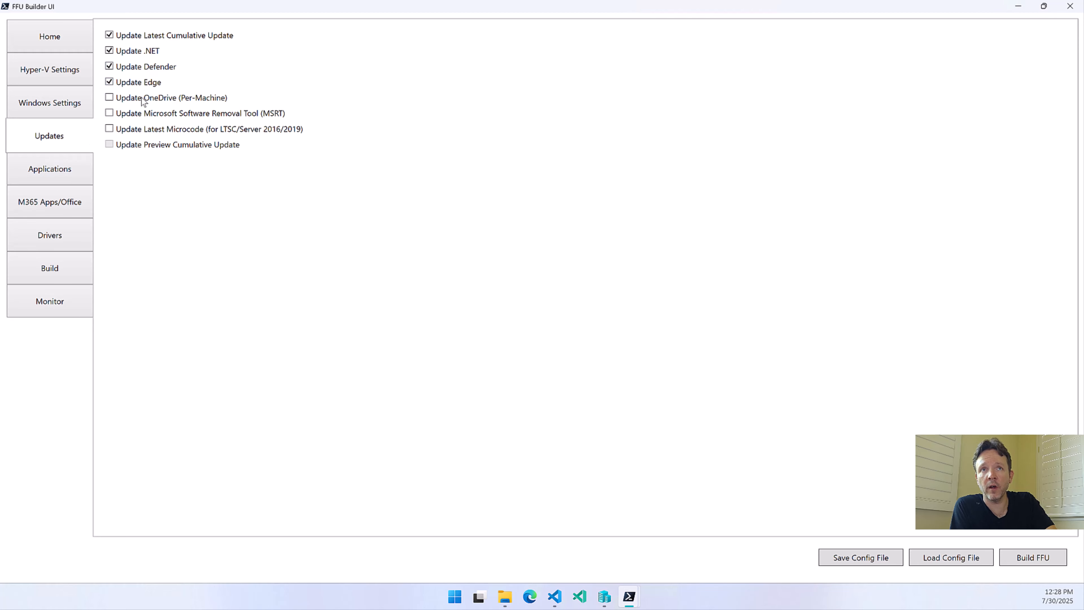
{"action": "left_click", "coordinate": [145, 98]}
{"action": "left_click", "coordinate": [152, 115]}
{"action": "left_click", "coordinate": [66, 205]}
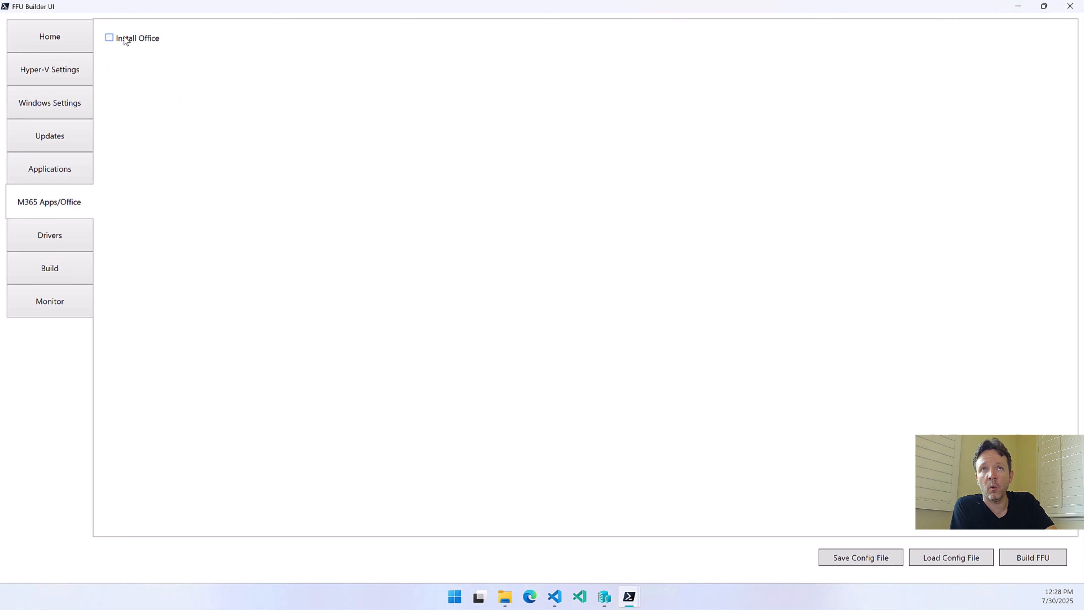
{"action": "left_click", "coordinate": [124, 38]}
Enable Install Winget Applications in the Applications settings and check the Winget status
{"action": "left_click", "coordinate": [66, 172]}
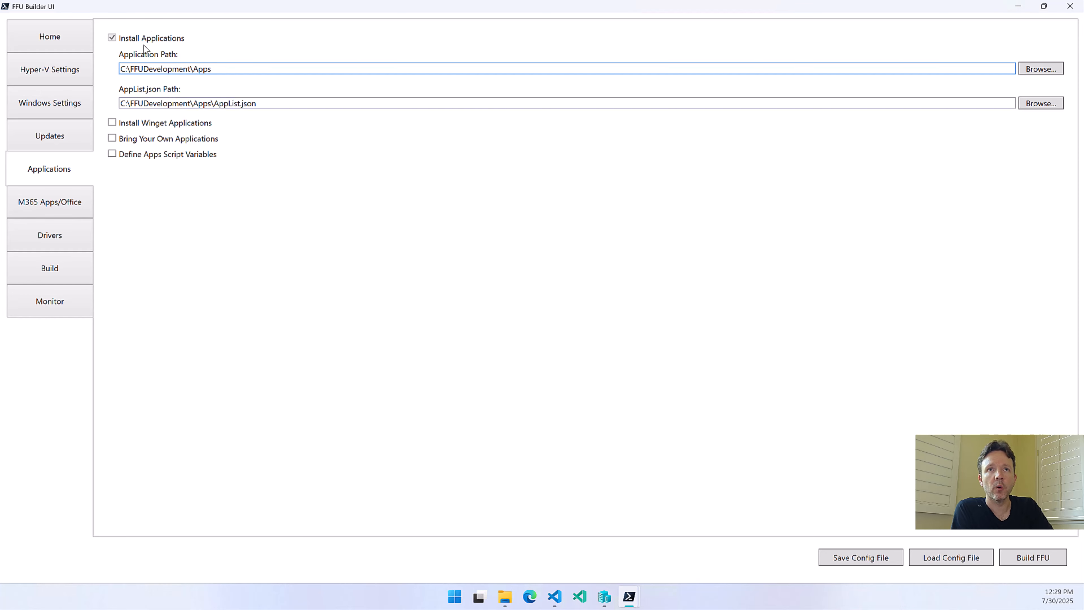
{"action": "left_click", "coordinate": [162, 124]}
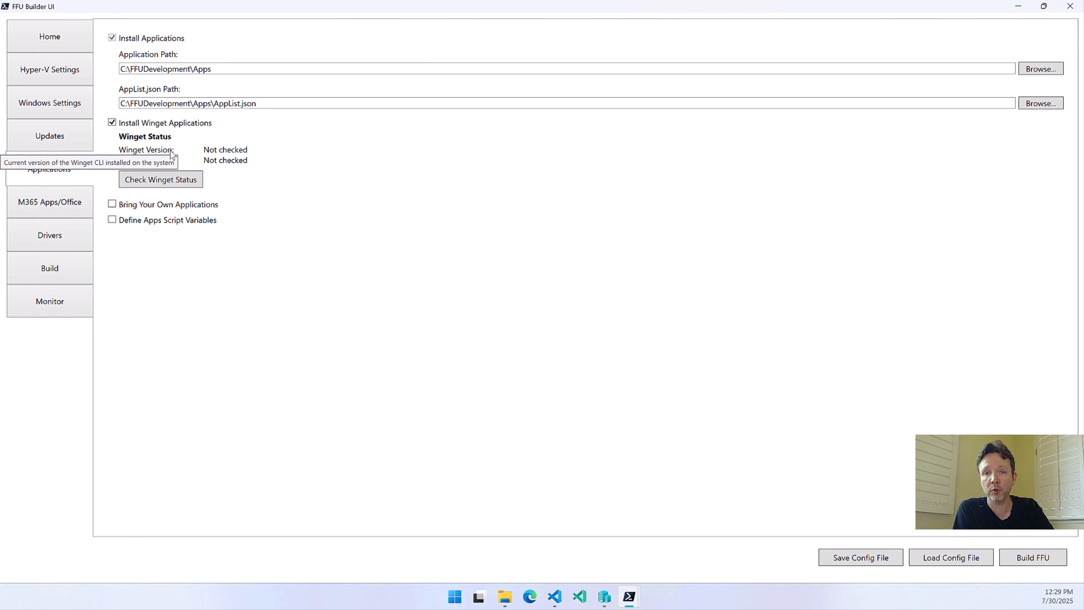
{"action": "left_click", "coordinate": [149, 181]}
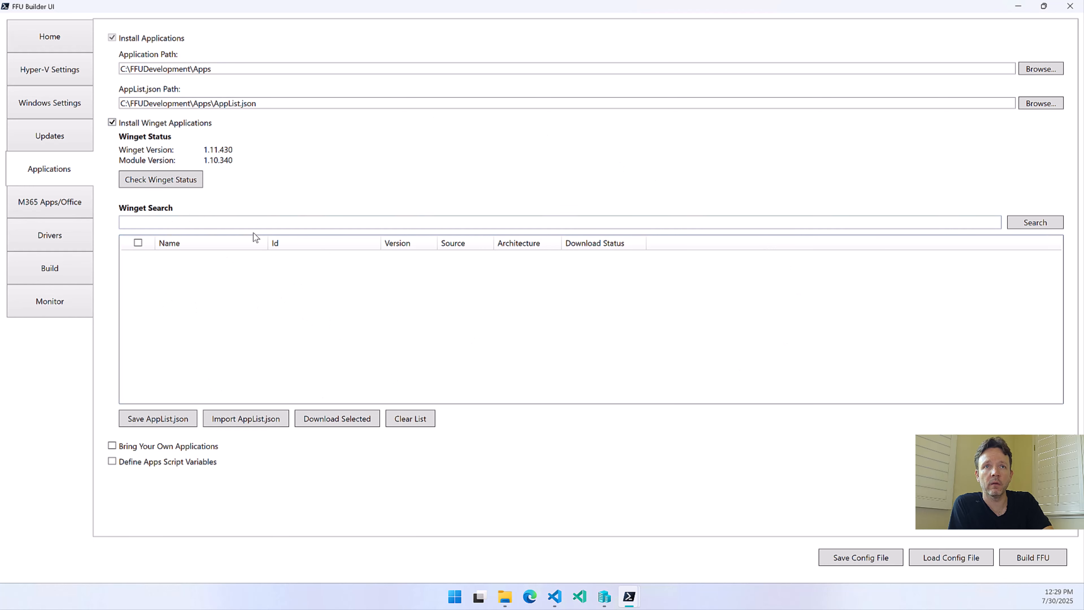
Search Winget for Company Portal
{"action": "left_click", "coordinate": [244, 225]}
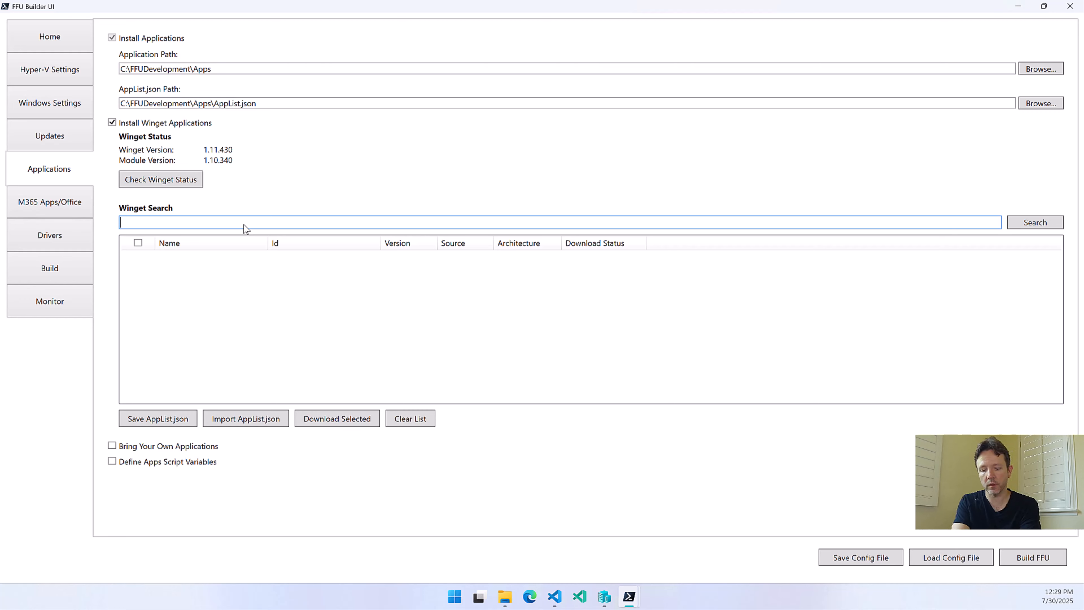
{"action": "type", "text": "C"}
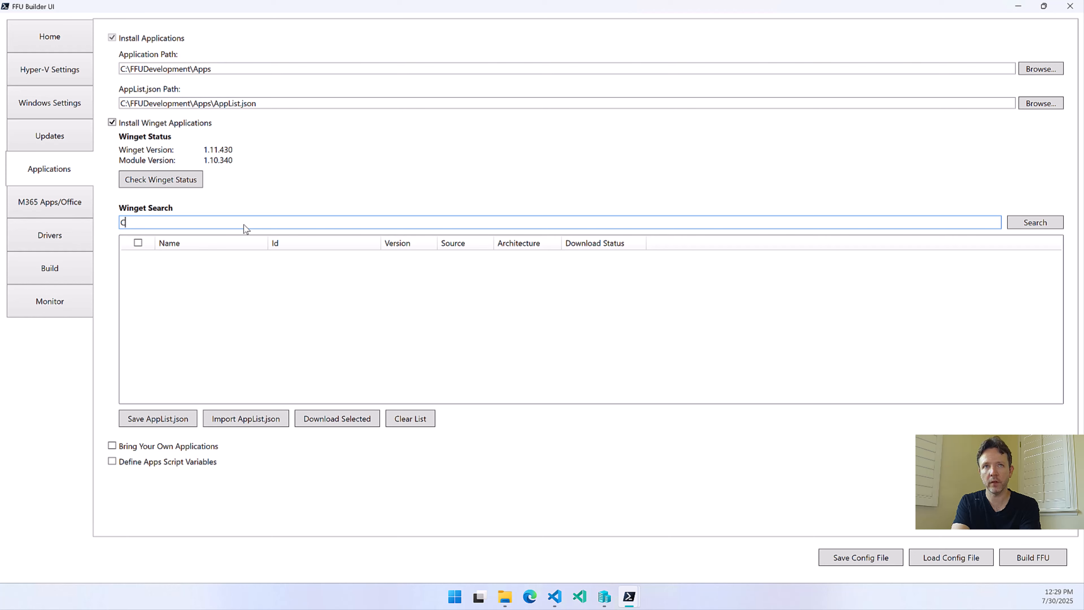
{"action": "type", "text": "ompany Portal"}
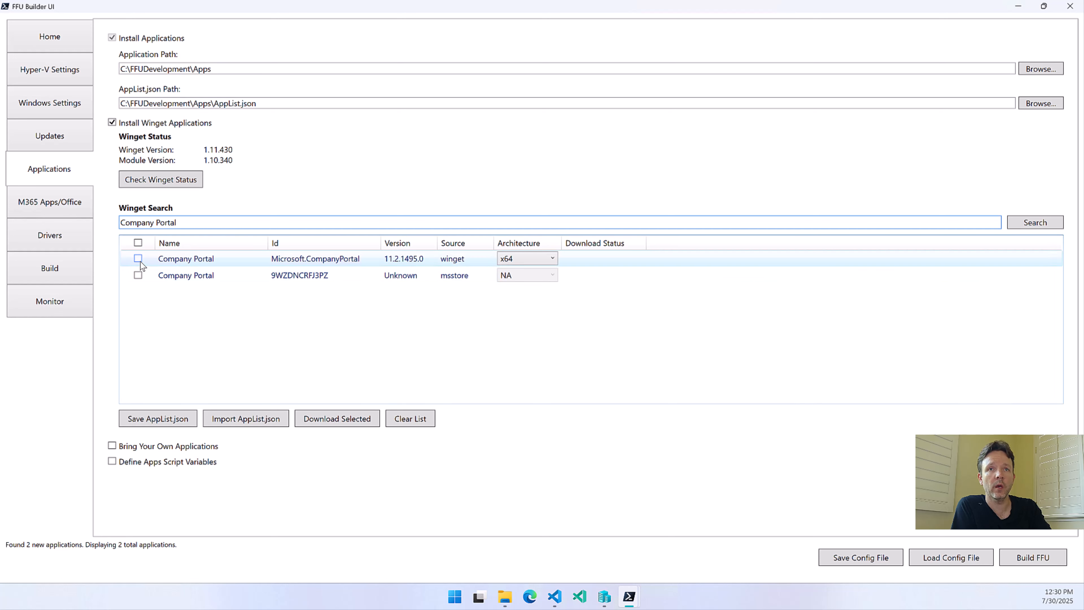
Look through the architecture choices for the winget-source Company Portal entry and keep x64
{"action": "left_click", "coordinate": [511, 260]}
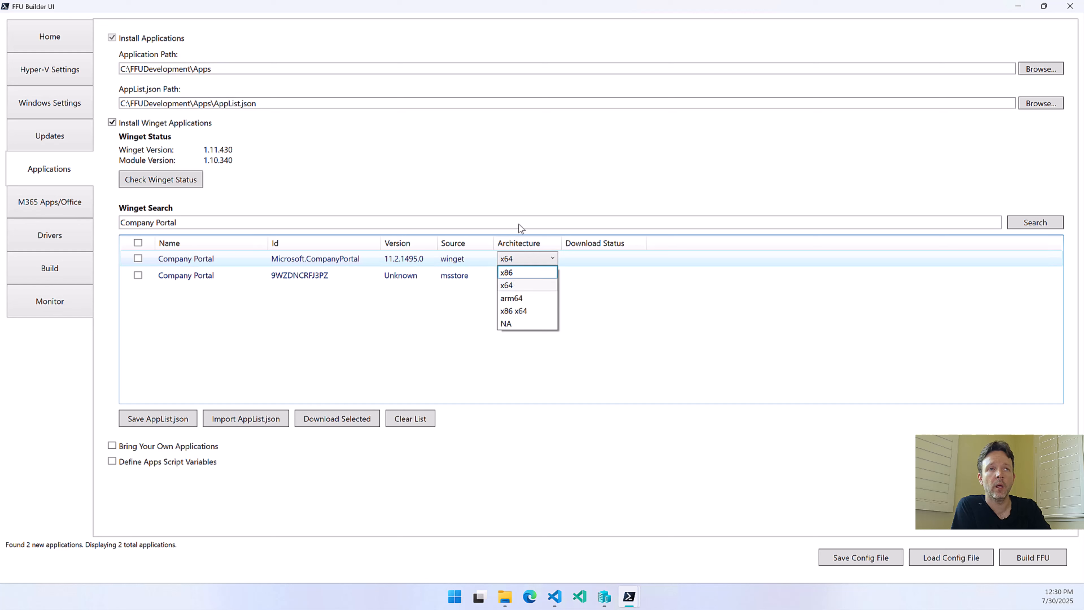
{"action": "left_click", "coordinate": [507, 289]}
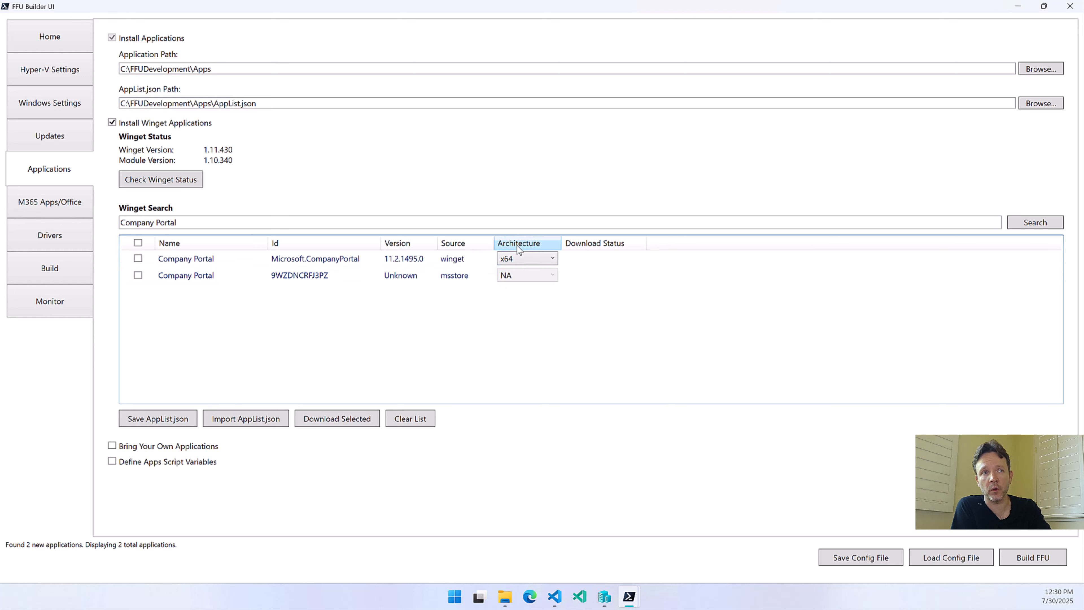
{"action": "left_click", "coordinate": [517, 260]}
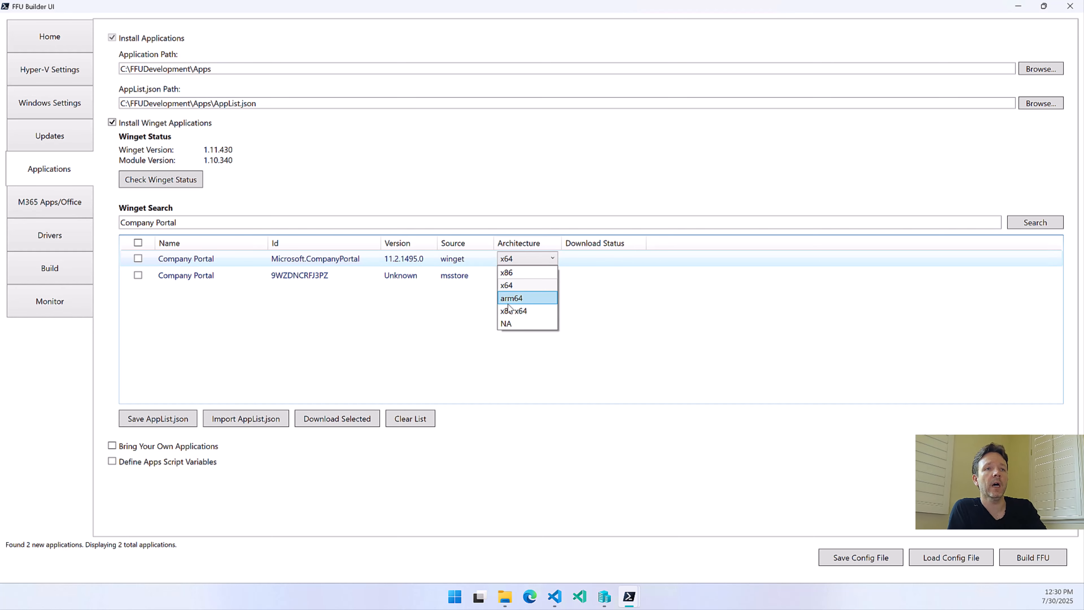
{"action": "left_click", "coordinate": [512, 287]}
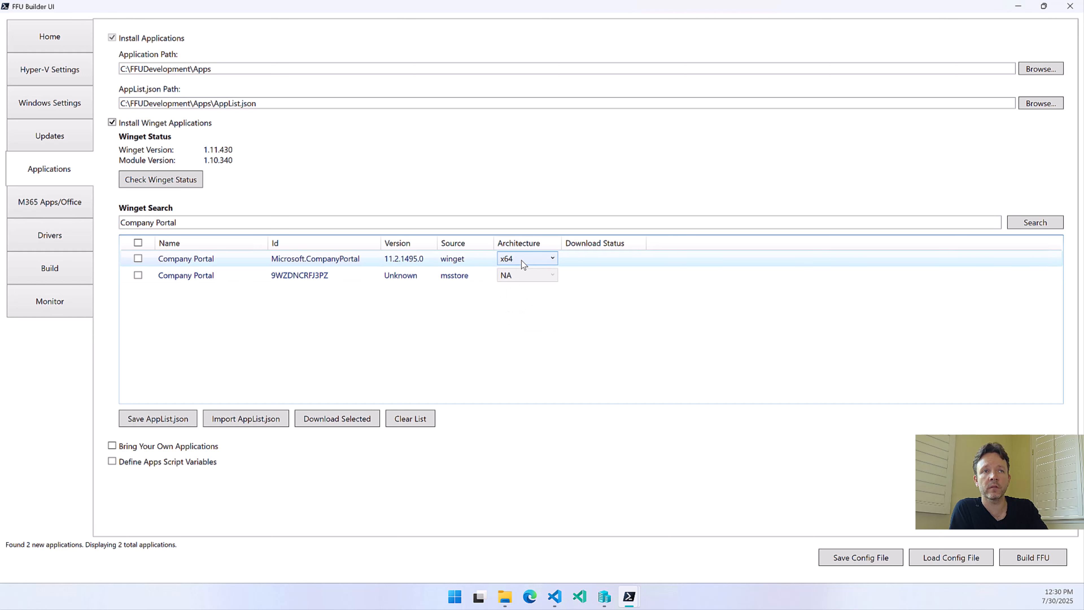
Select the winget-source Company Portal entry, try to download it, and widen the Download Status column to show the full text
{"action": "left_click", "coordinate": [137, 258]}
{"action": "left_click", "coordinate": [352, 417]}
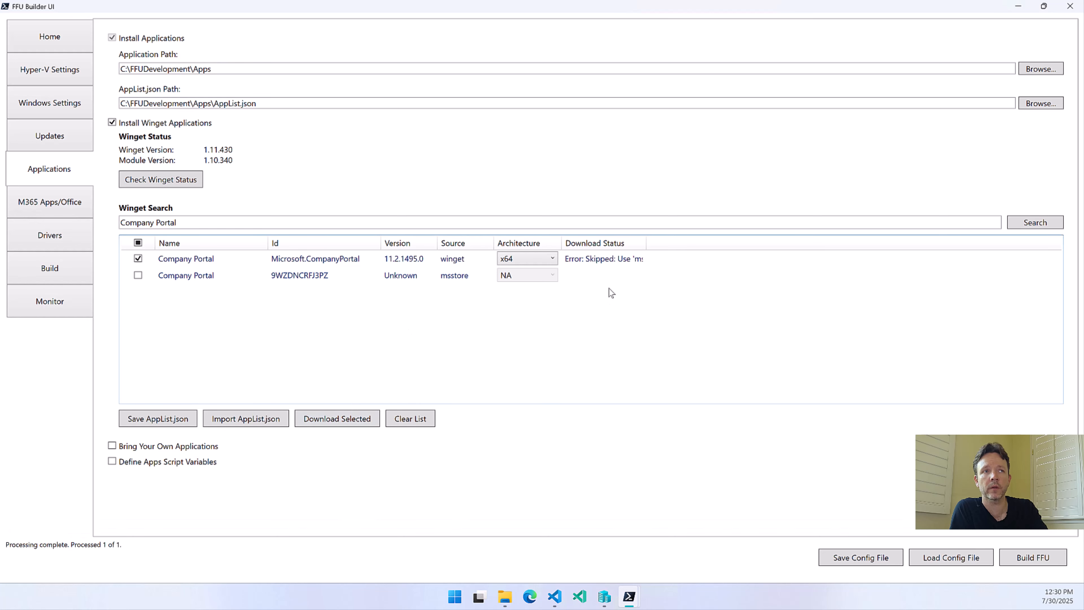
{"action": "double_click", "coordinate": [645, 243]}
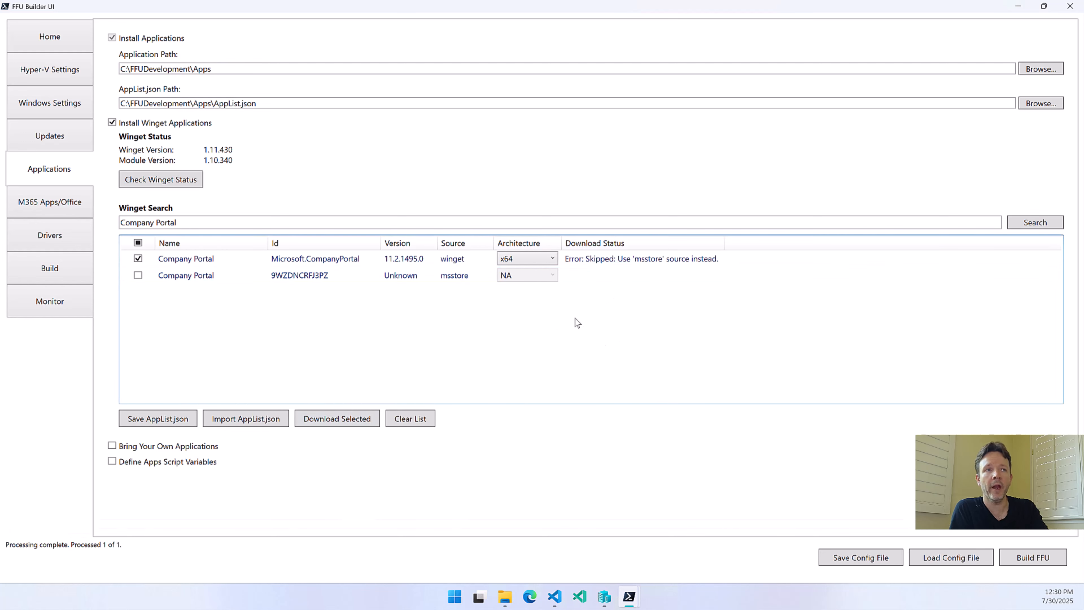
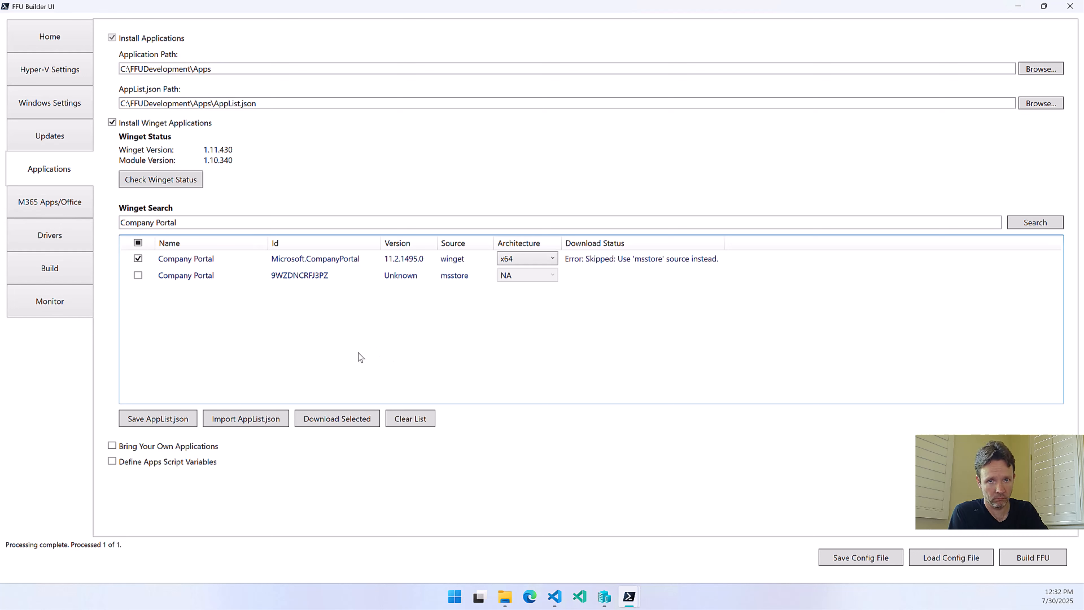
Deselect the winget-source Company Portal entry, select the msstore one, and try to download it
{"action": "left_click", "coordinate": [139, 259]}
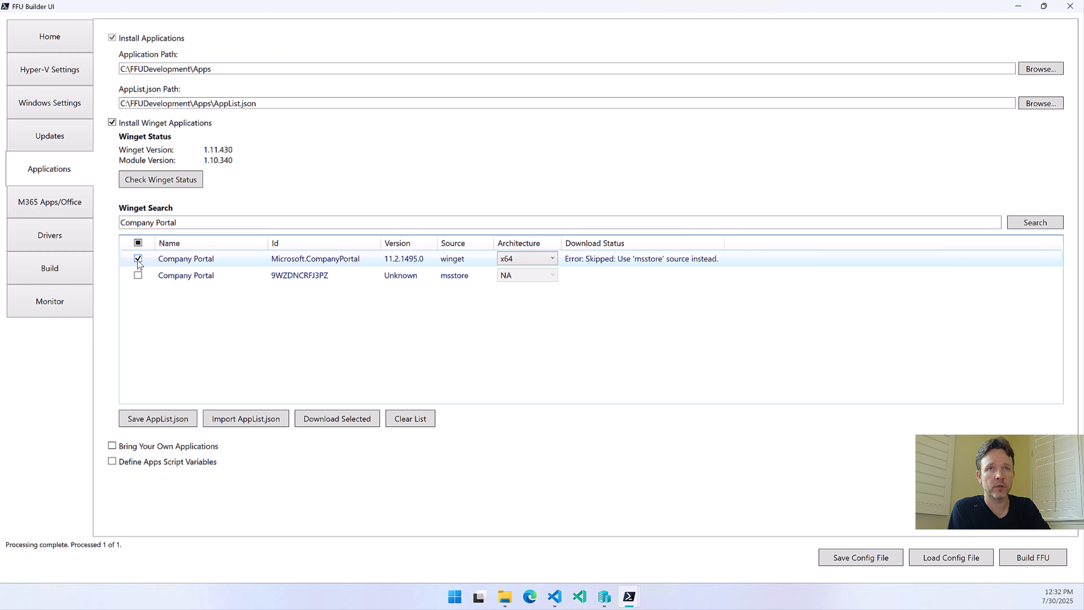
{"action": "left_click", "coordinate": [138, 259]}
{"action": "left_click", "coordinate": [138, 275]}
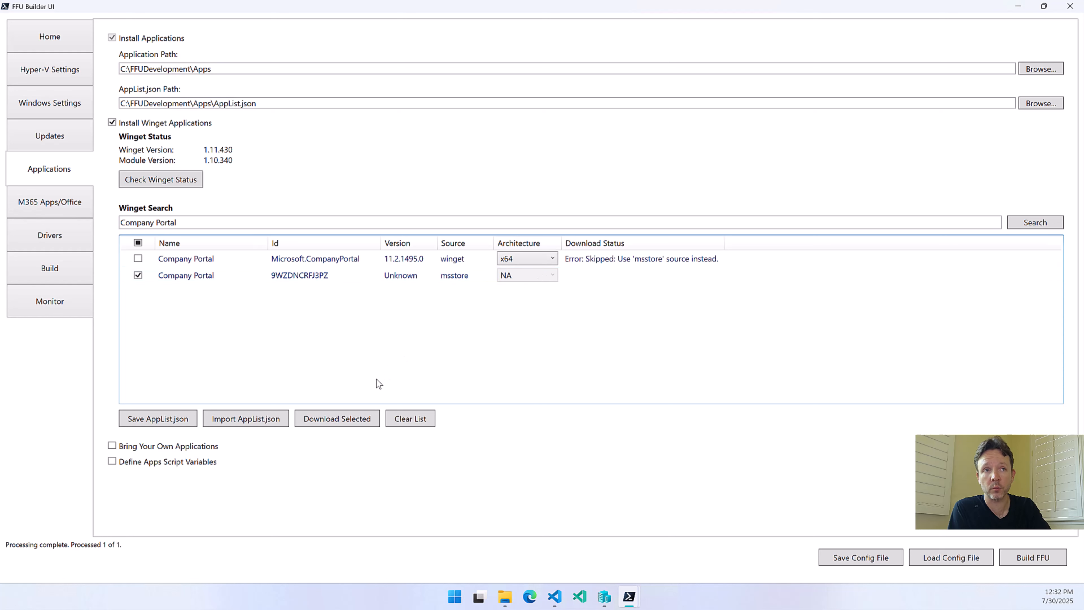
{"action": "left_click", "coordinate": [351, 420]}
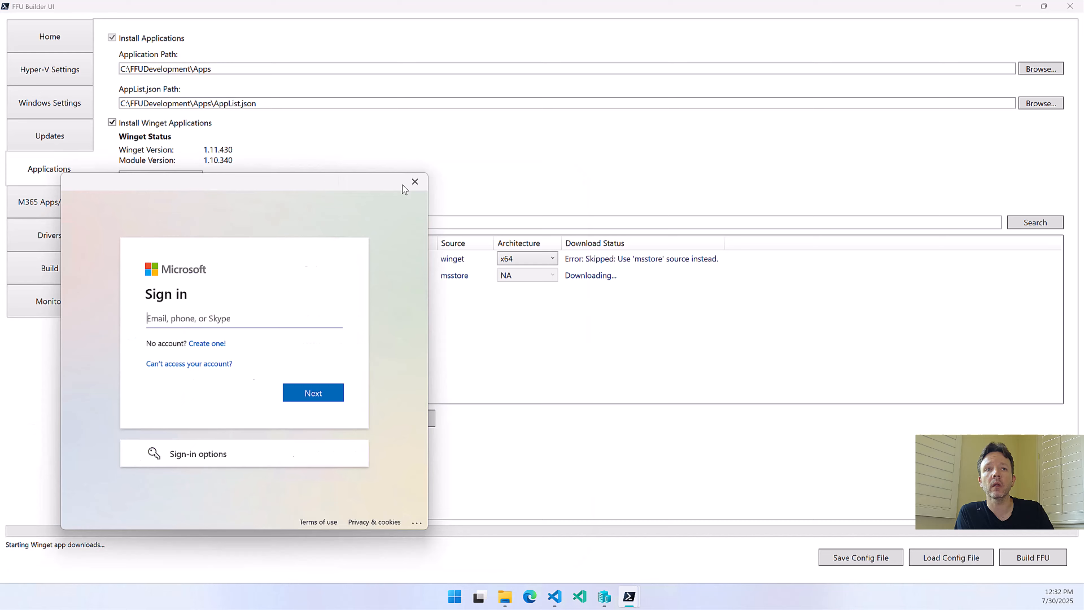
Dismiss the Microsoft sign-in window without signing in, and widen the Download Status column to fit its full text
{"action": "left_click_drag", "start_coordinate": [403, 185], "coordinate": [741, 149]}
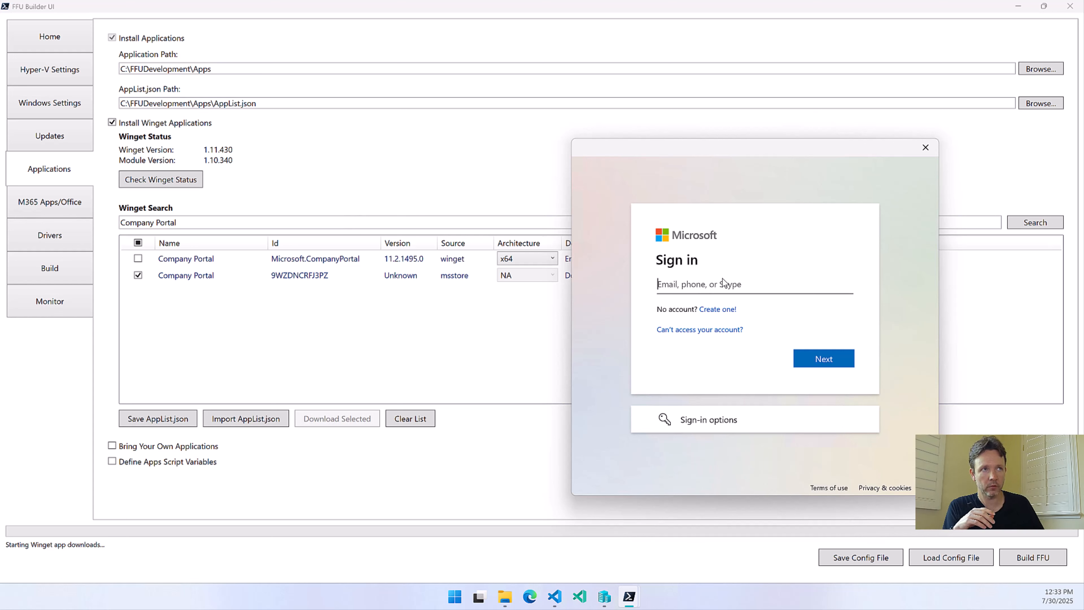
{"action": "left_click", "coordinate": [926, 148]}
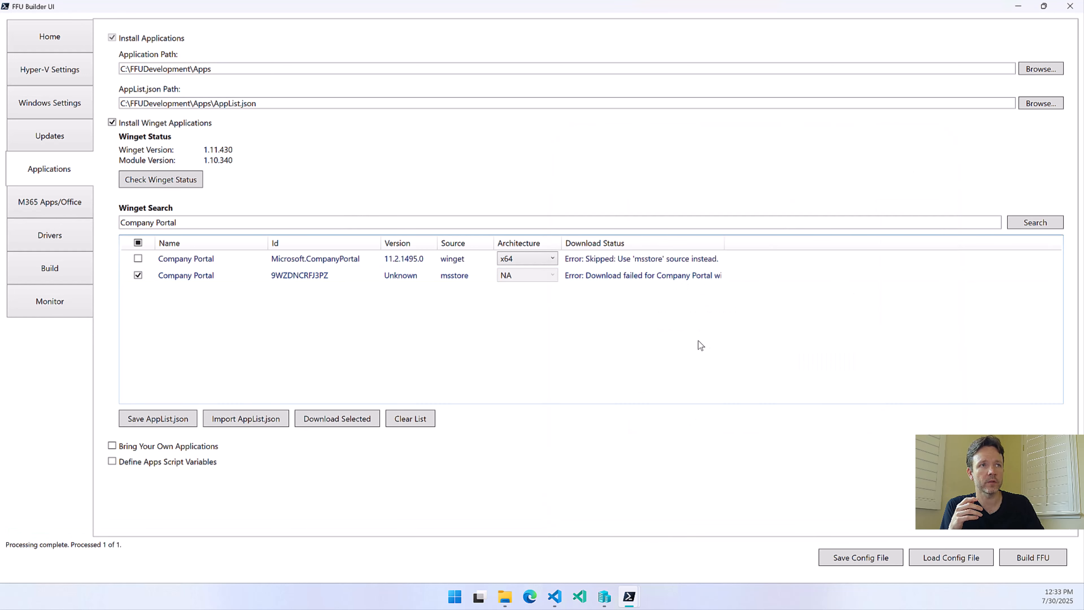
{"action": "double_click", "coordinate": [725, 243]}
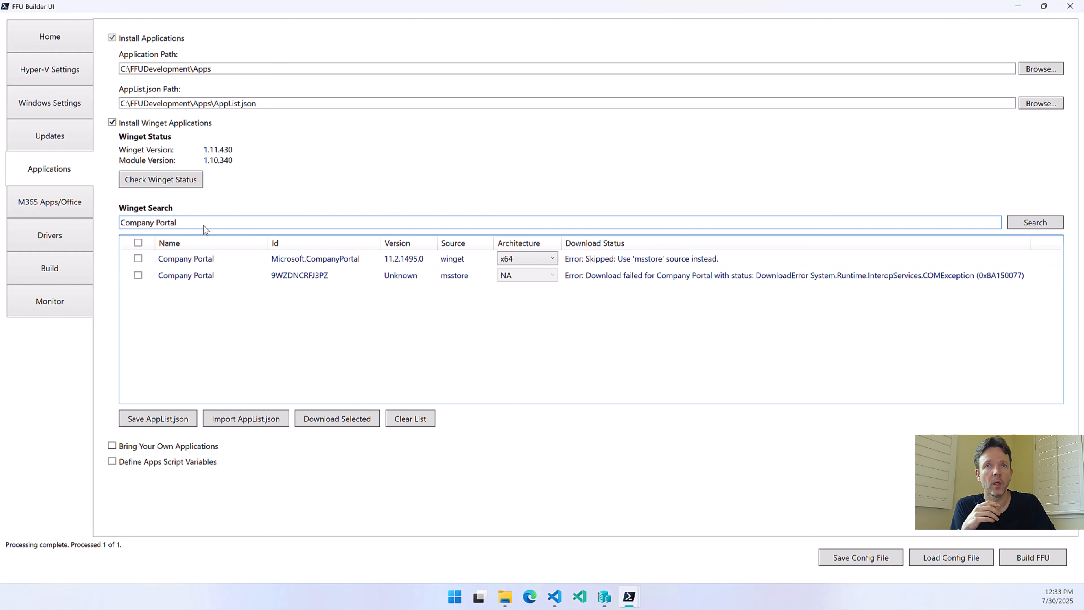
Search Winget for Mozilla Firefox and select the Mozilla Firefox (en-US) entry
{"action": "left_click_drag", "start_coordinate": [203, 223], "coordinate": [104, 225]}
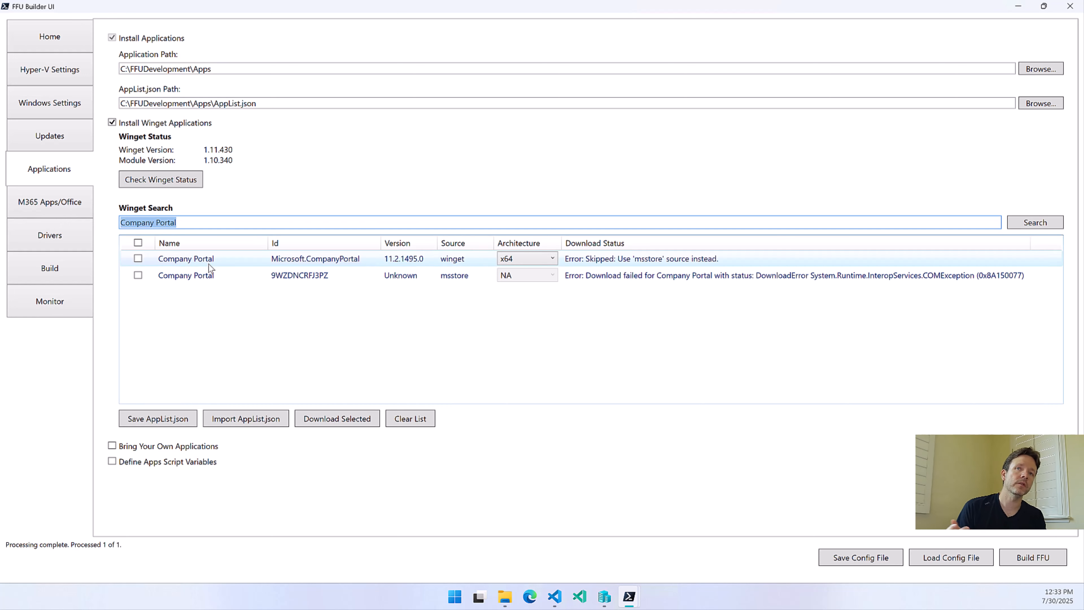
{"action": "type", "text": "M"}
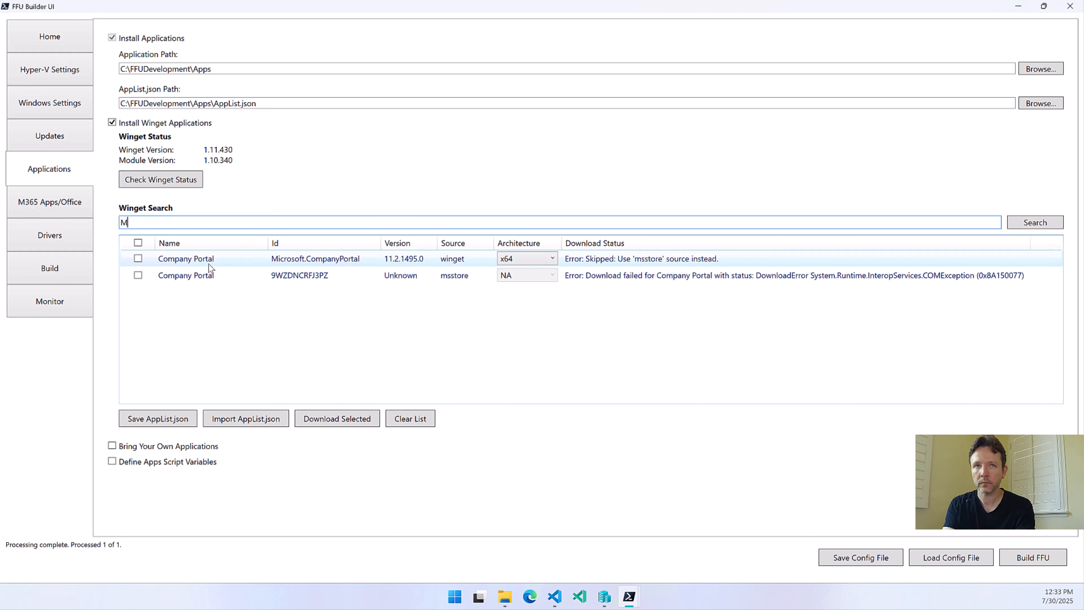
{"action": "type", "text": "ozi"}
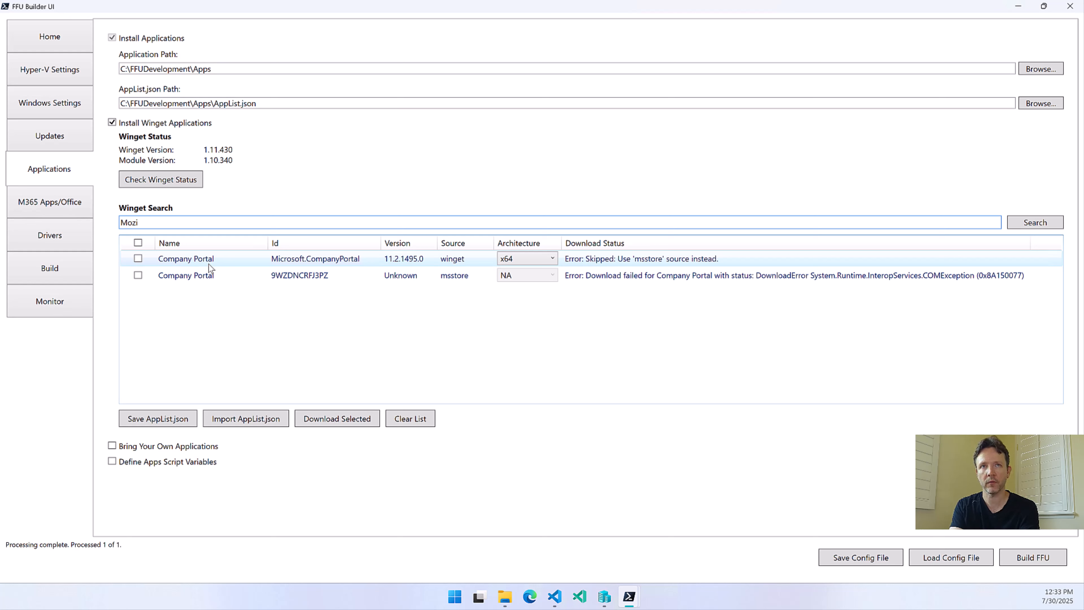
{"action": "type", "text": "lla Firefox"}
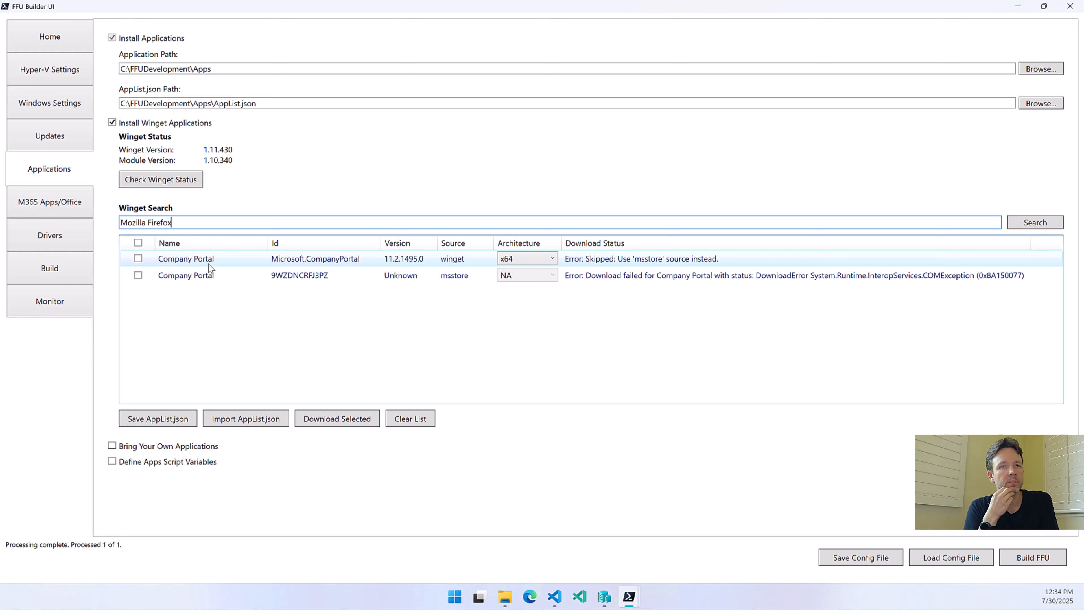
{"action": "key", "text": "Return"}
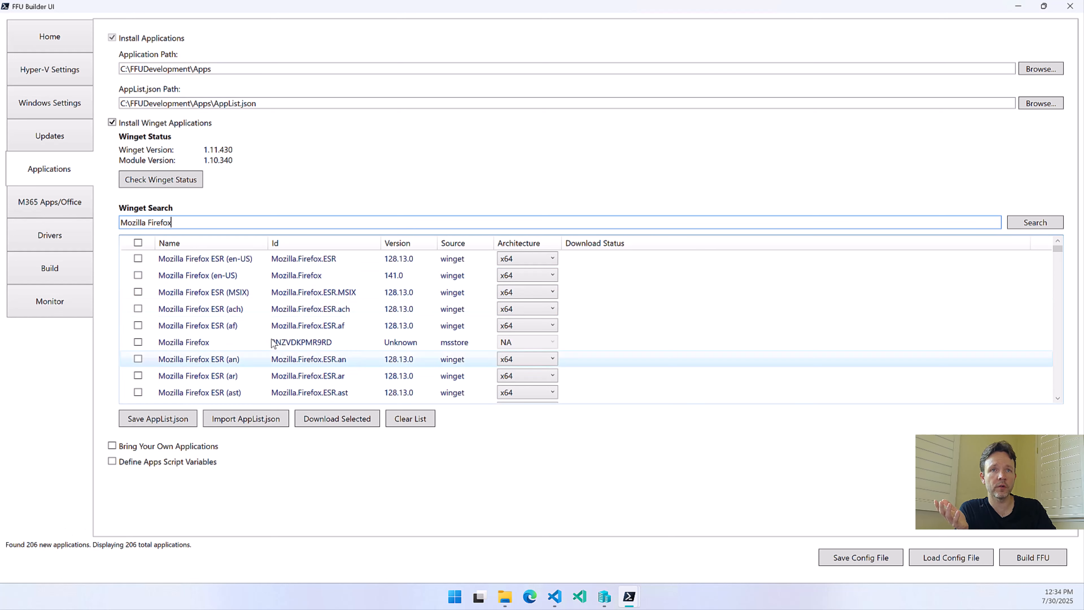
{"action": "scroll", "coordinate": [265, 344], "scroll_direction": "down", "scroll_amount": 20}
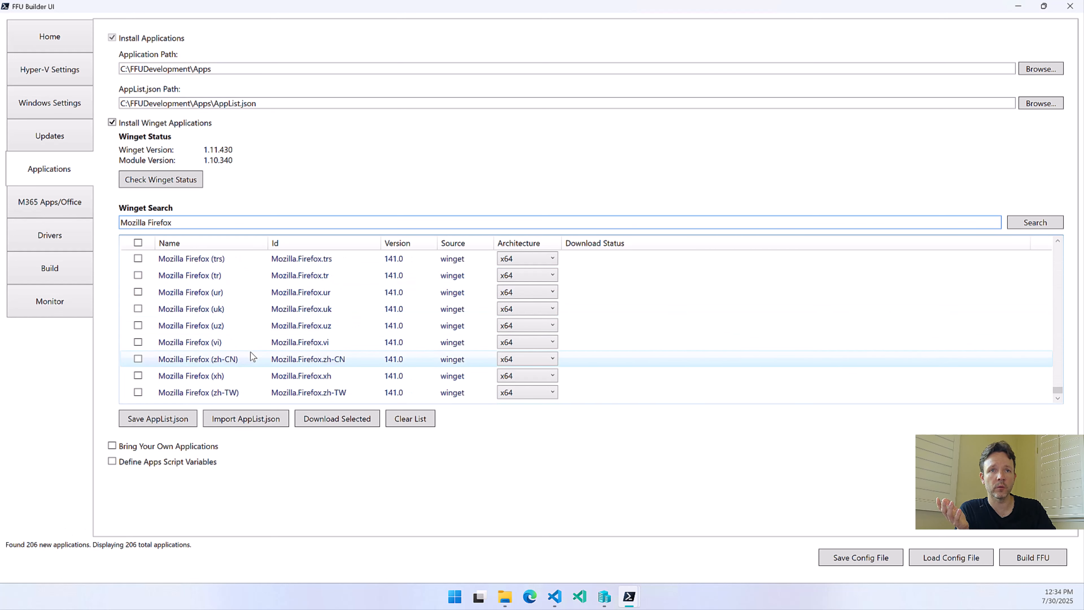
{"action": "scroll", "coordinate": [251, 352], "scroll_direction": "up", "scroll_amount": 20}
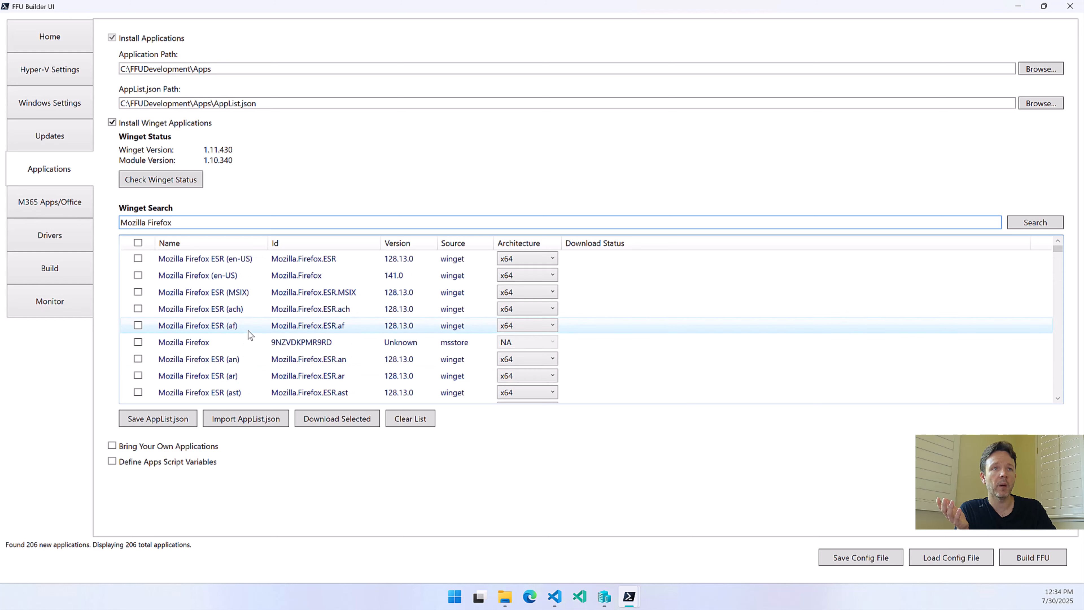
{"action": "left_click", "coordinate": [138, 277]}
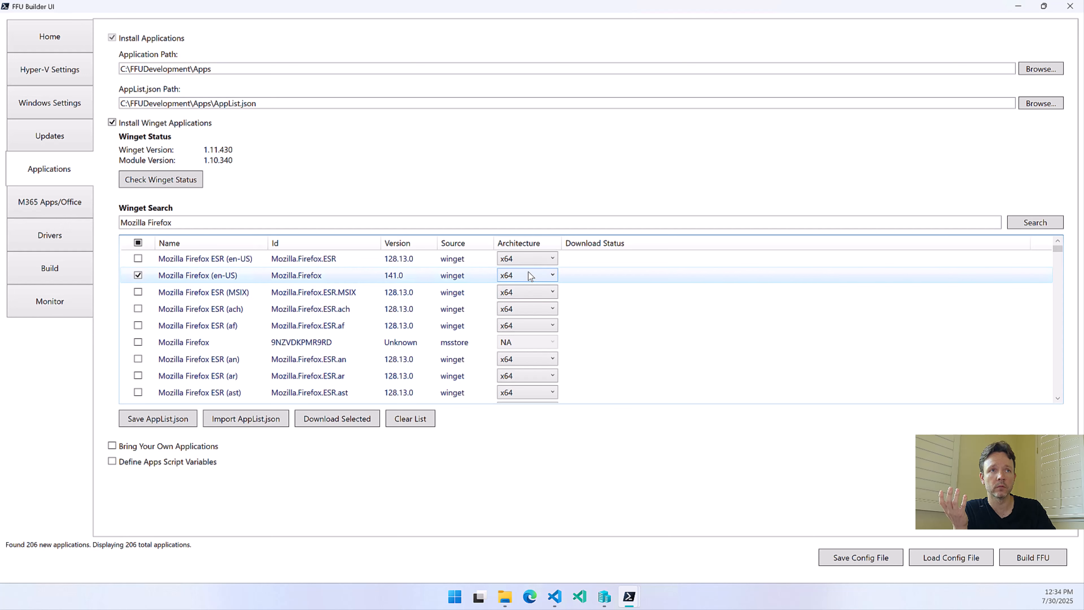
Search Winget for google chrome and select the standard Google Chrome entry with the ID Google.Chrome
{"action": "triple_click", "coordinate": [189, 219]}
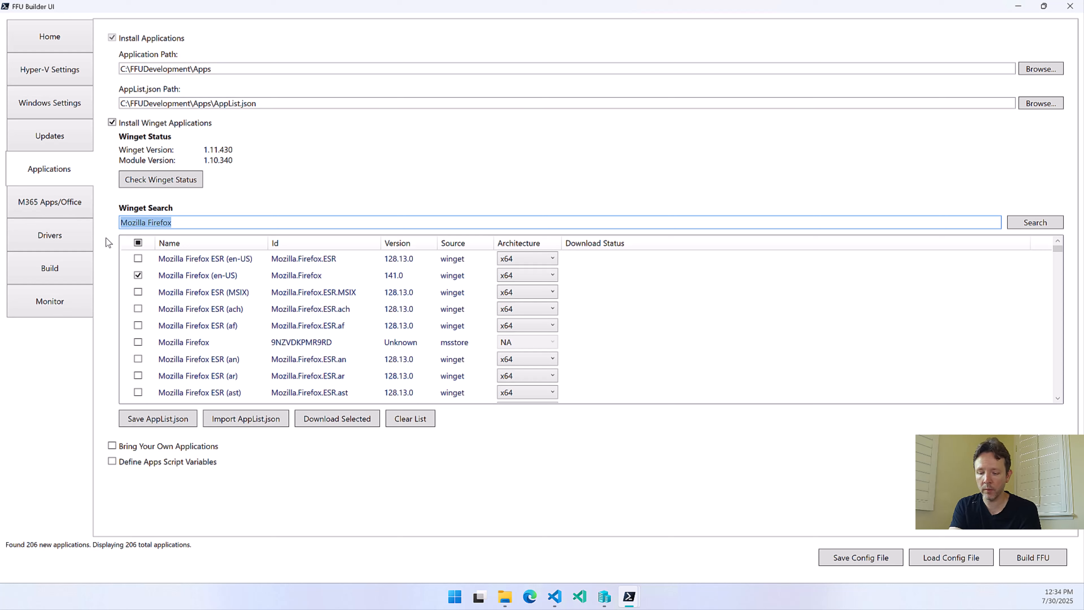
{"action": "type", "text": "google"}
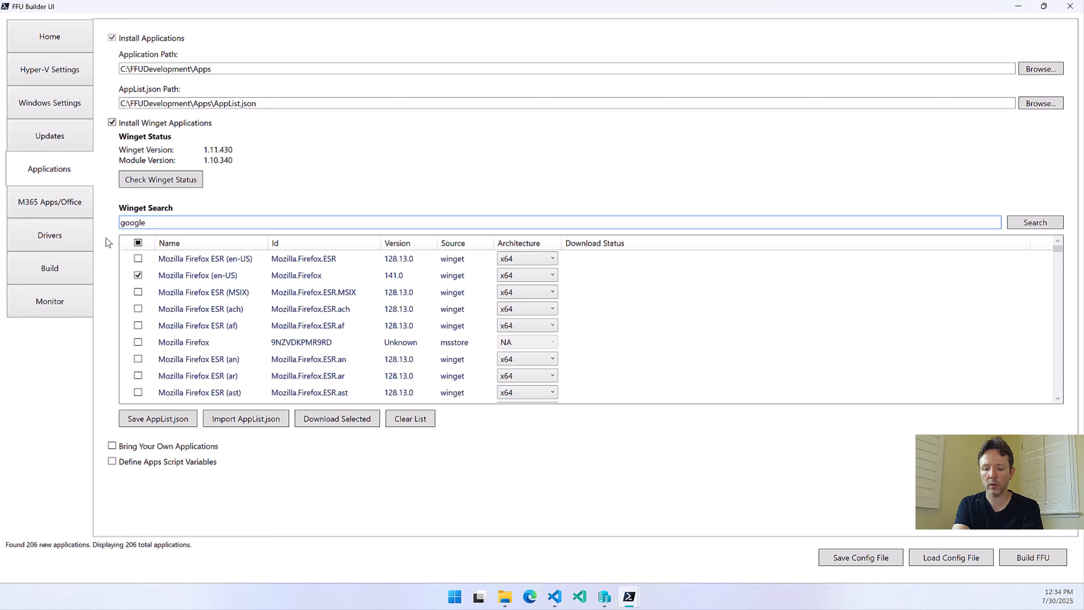
{"action": "type", "text": " chrome"}
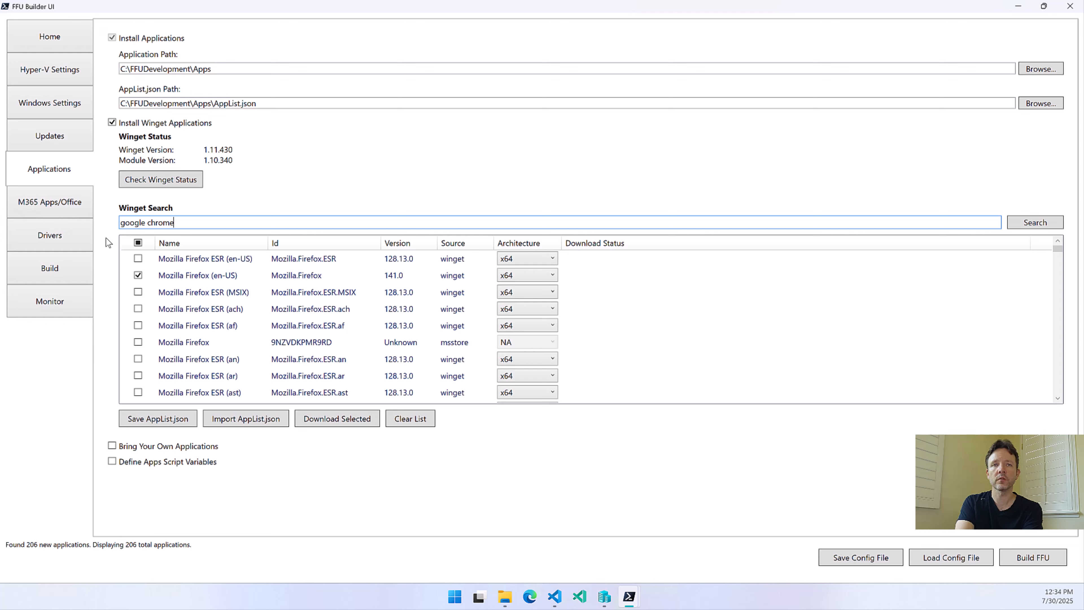
{"action": "key", "text": "Return"}
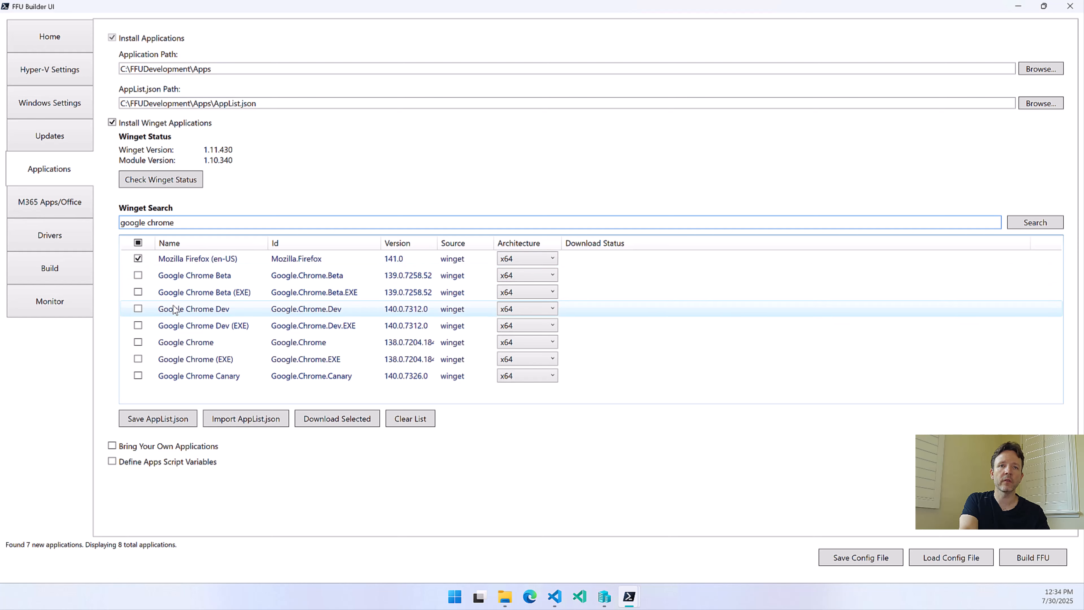
{"action": "left_click", "coordinate": [138, 342]}
Search Winget for vlc and select the VLC media player entry with the ID VideoLAN.VLC
{"action": "left_click", "coordinate": [190, 221]}
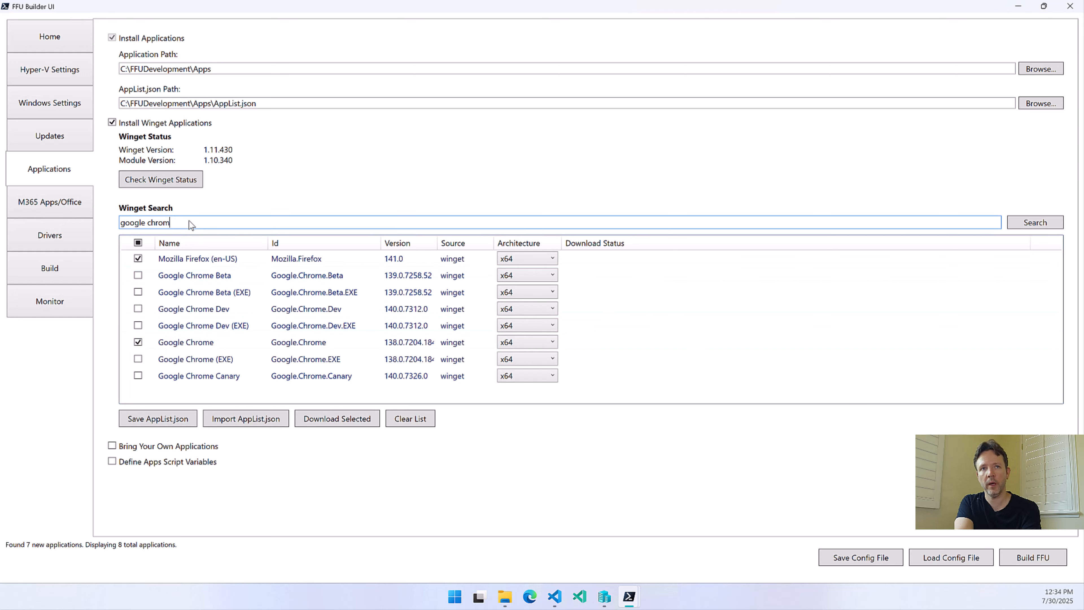
{"action": "key", "text": "BackSpace"}
{"action": "key", "text": "BackSpace"}
{"action": "key", "text": "BackSpace"}
{"action": "key", "text": "BackSpace"}
{"action": "key", "text": "BackSpace"}
{"action": "key", "text": "BackSpace"}
{"action": "key", "text": "BackSpace"}
{"action": "key", "text": "BackSpace"}
{"action": "key", "text": "BackSpace"}
{"action": "key", "text": "BackSpace"}
{"action": "key", "text": "BackSpace"}
{"action": "key", "text": "BackSpace"}
{"action": "type", "text": "windo"}
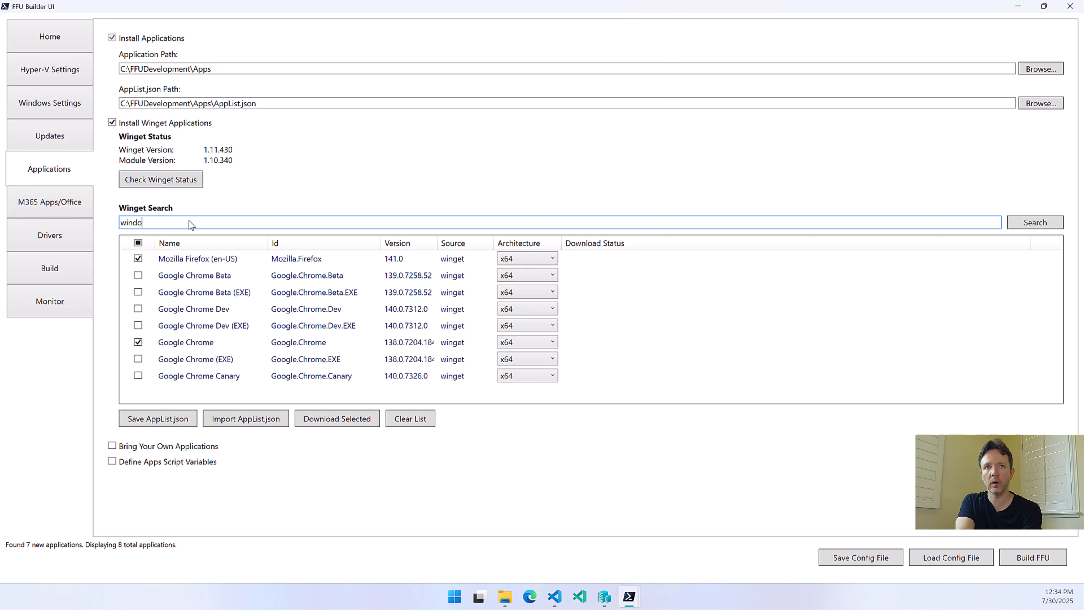
{"action": "type", "text": "w"}
{"action": "key", "text": "BackSpace"}
{"action": "key", "text": "BackSpace"}
{"action": "key", "text": "BackSpace"}
{"action": "key", "text": "BackSpace"}
{"action": "key", "text": "BackSpace"}
{"action": "key", "text": "BackSpace"}
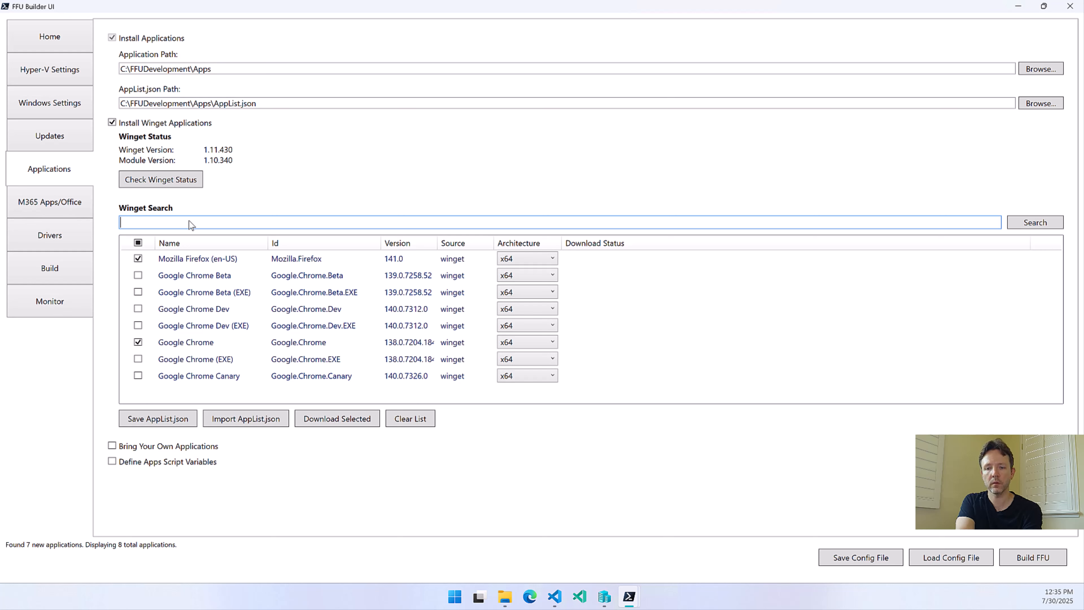
{"action": "type", "text": "vlc"}
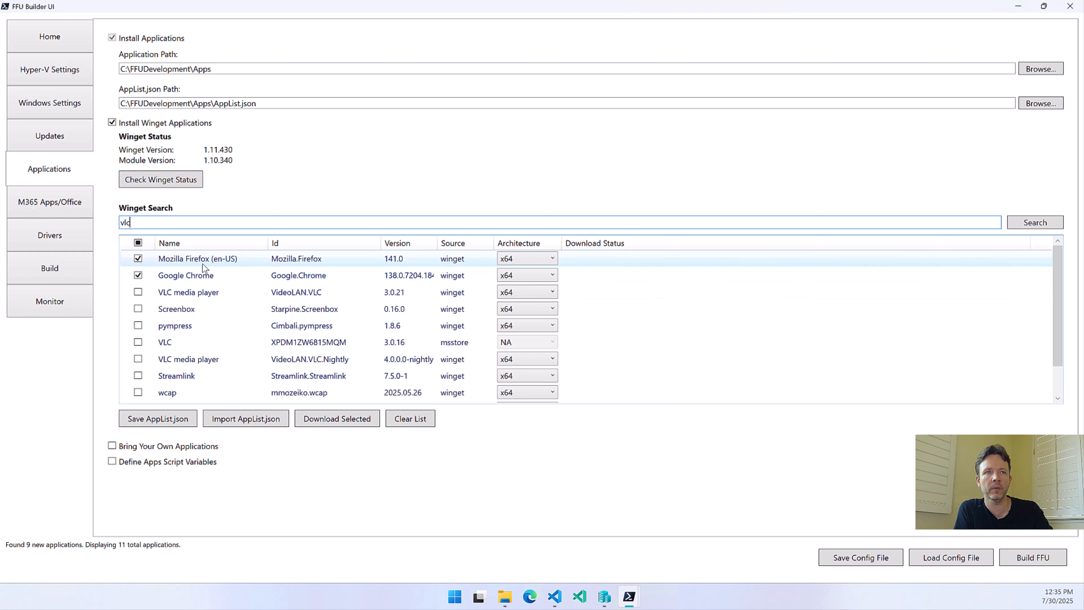
{"action": "left_click", "coordinate": [138, 292]}
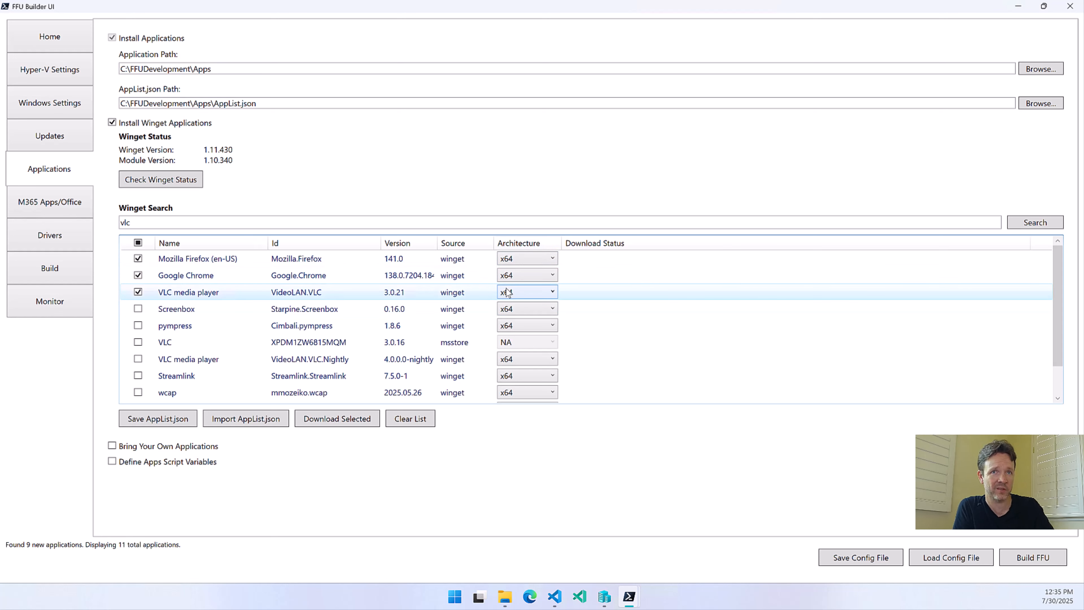
Search Winget for .net8 runtime, and clear the search text
{"action": "double_click", "coordinate": [172, 226]}
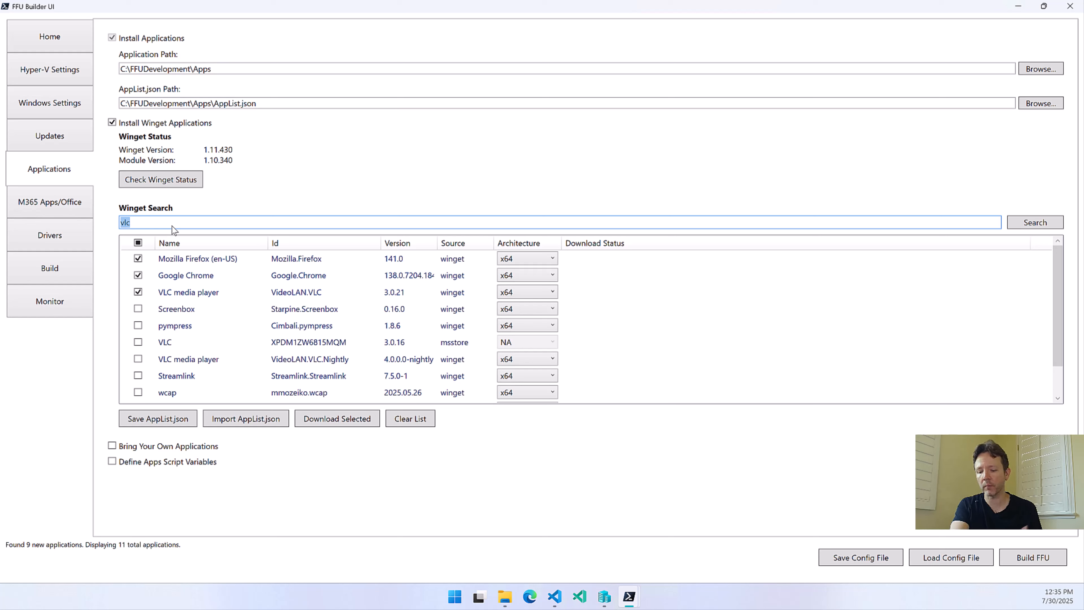
{"action": "type", "text": ".net9"}
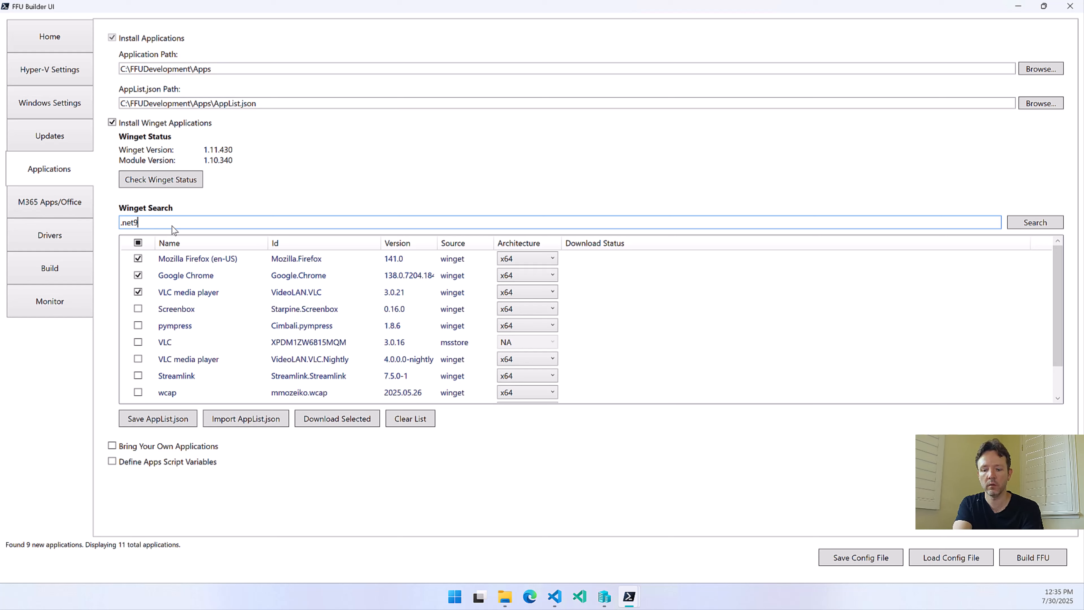
{"action": "key", "text": "BackSpace"}
{"action": "type", "text": "8 runtime"}
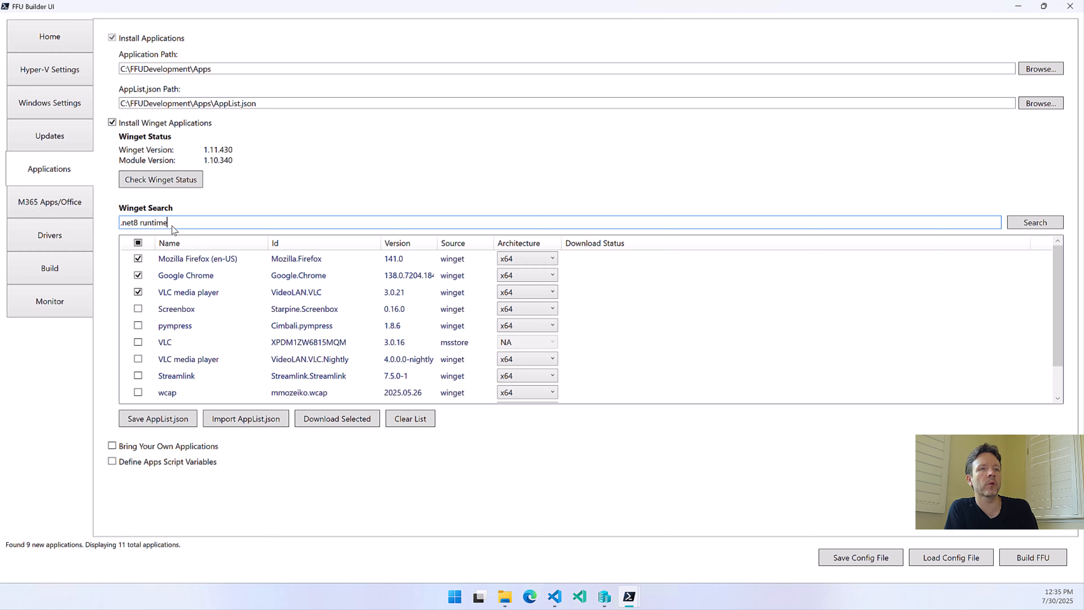
{"action": "key", "text": "Return"}
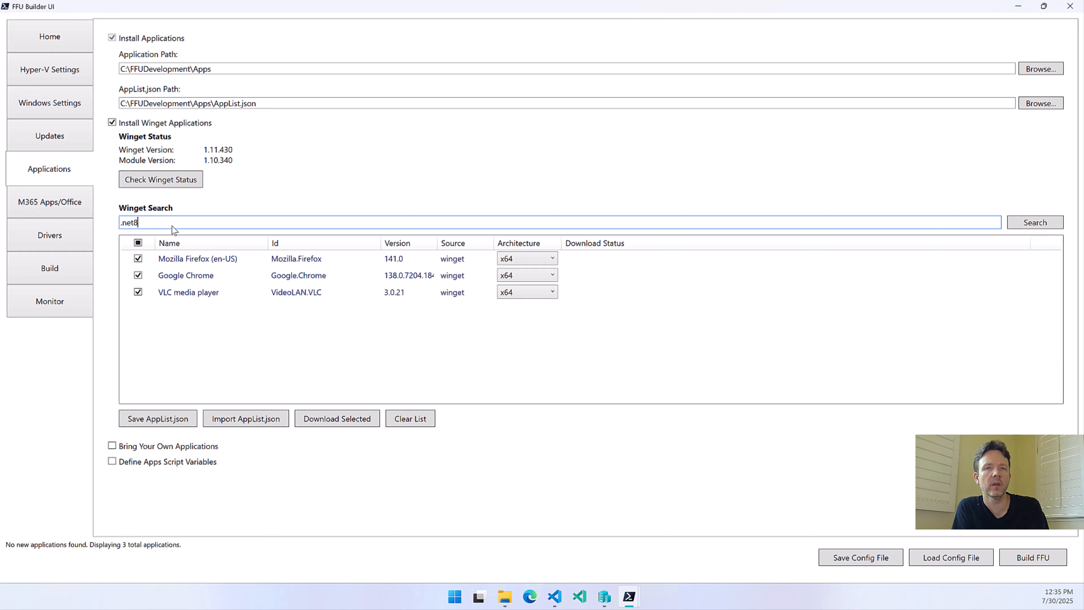
{"action": "key", "text": "BackSpace"}
{"action": "key", "text": "BackSpace"}
{"action": "key", "text": "BackSpace"}
{"action": "key", "text": "BackSpace"}
{"action": "key", "text": "BackSpace"}
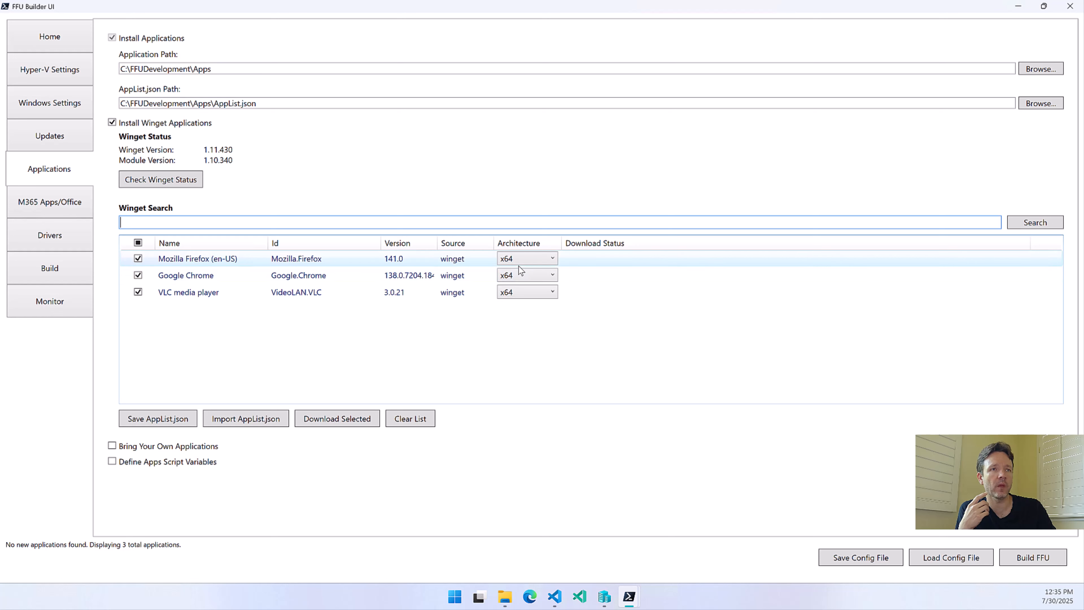
Set the VLC media player architecture to x86 x64 and download the selected Firefox, Chrome and VLC applications
{"action": "left_click", "coordinate": [521, 295]}
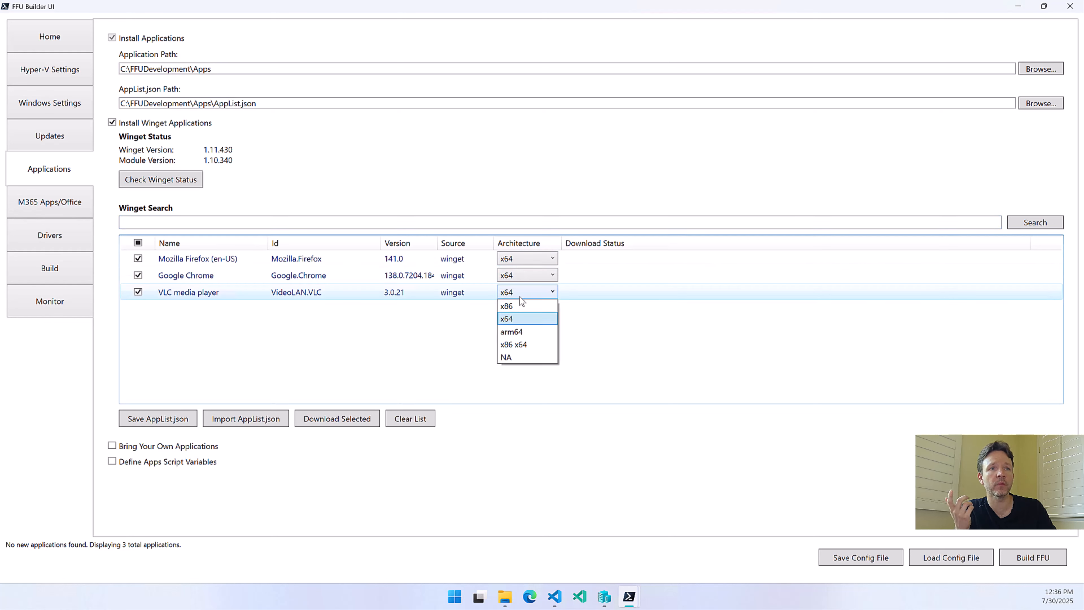
{"action": "left_click", "coordinate": [517, 345]}
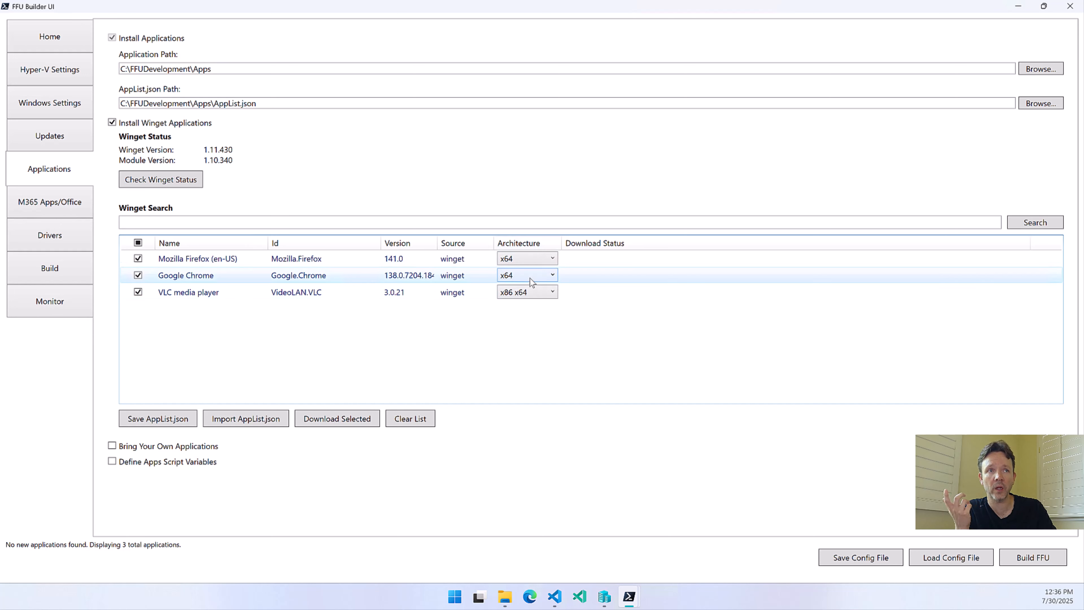
{"action": "left_click", "coordinate": [335, 417]}
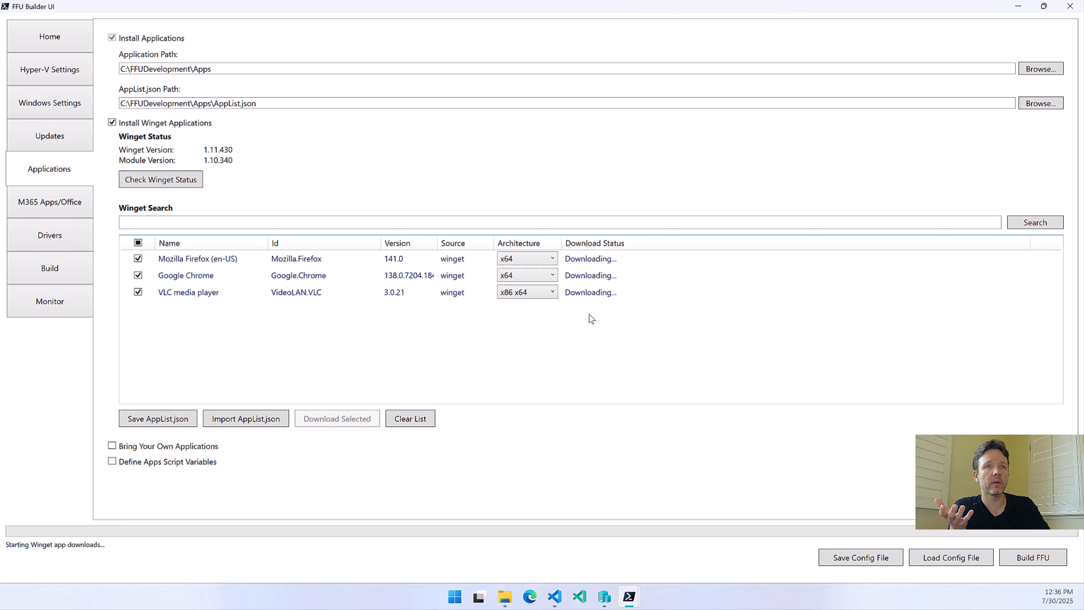
Switch to File Explorer, open the Win32 folder inside Apps, and check the download status in FFU Builder UI
{"action": "left_click", "coordinate": [505, 597]}
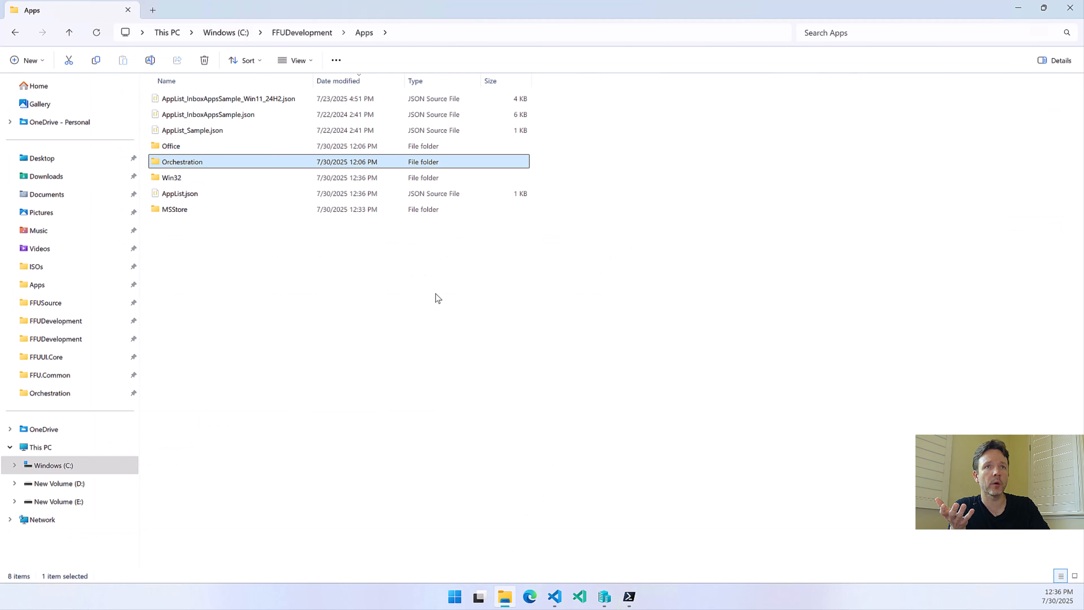
{"action": "double_click", "coordinate": [178, 178]}
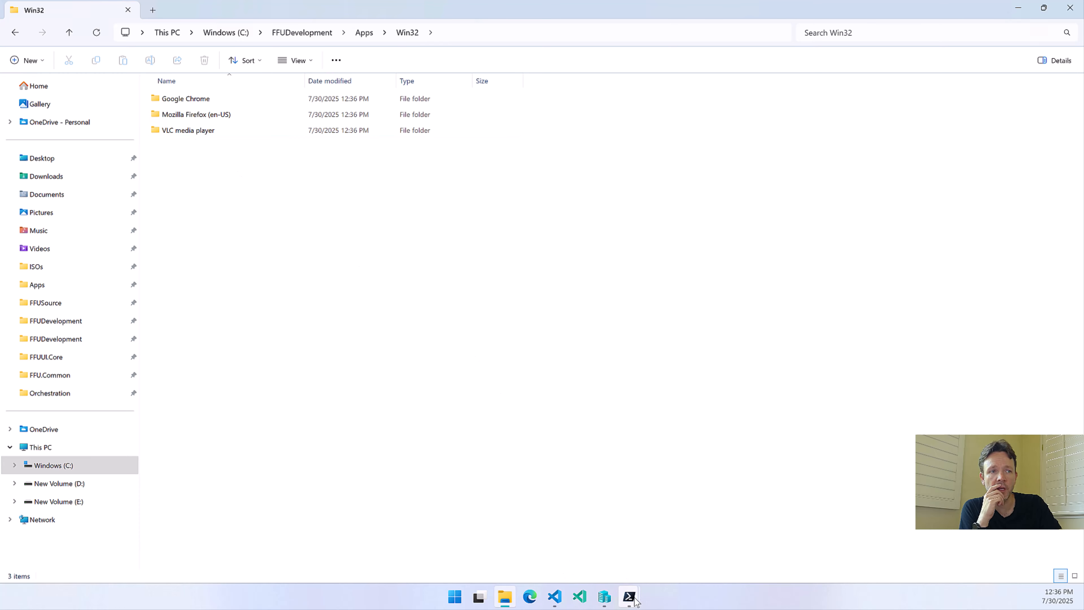
{"action": "mouse_move", "coordinate": [629, 596]}
{"action": "left_click", "coordinate": [705, 536]}
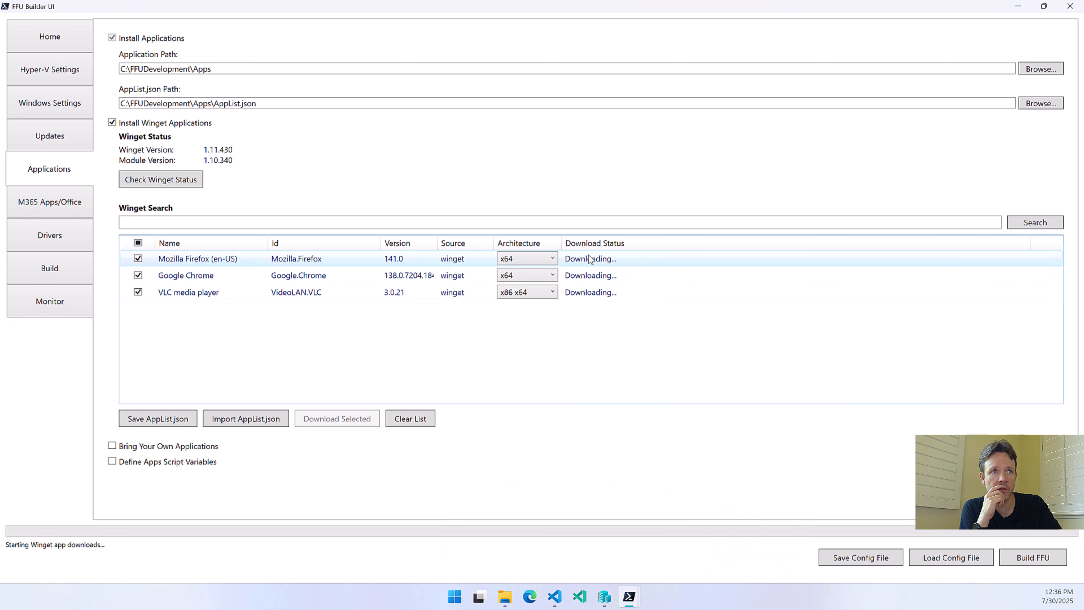
{"action": "left_click", "coordinate": [1019, 9]}
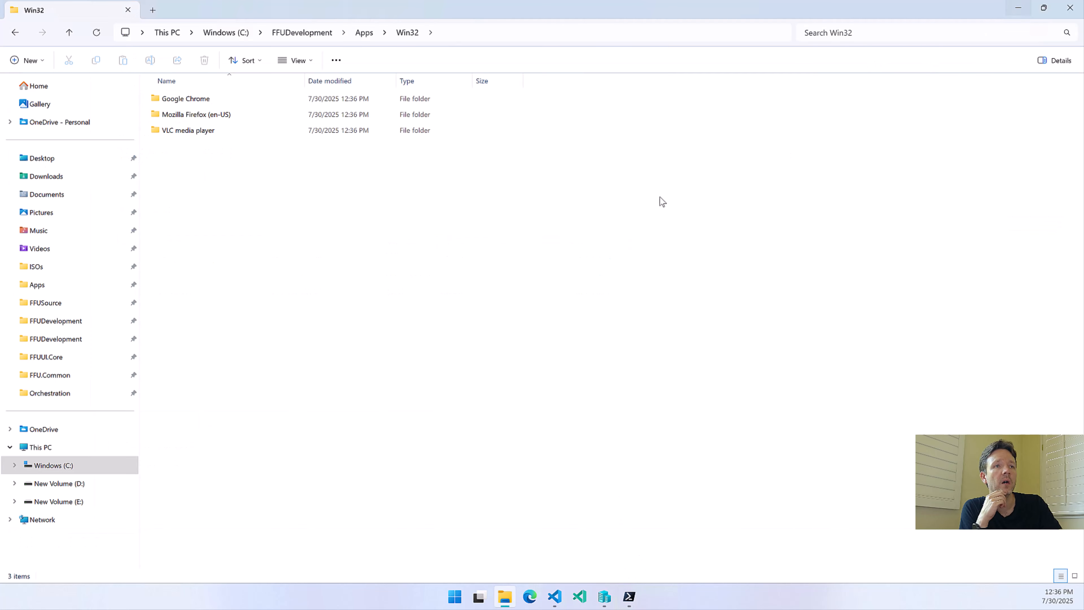
Look inside the Google Chrome and Mozilla Firefox (en-US) folders in Win32, returning to Win32 after each
{"action": "double_click", "coordinate": [198, 102]}
{"action": "key", "text": "alt+Left"}
{"action": "double_click", "coordinate": [199, 114]}
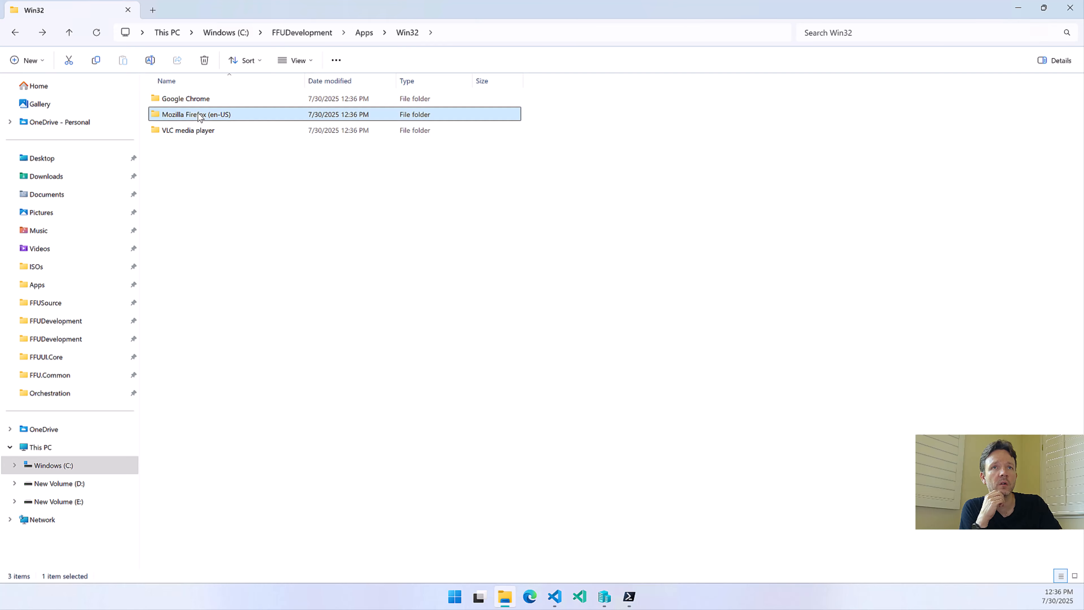
{"action": "key", "text": "alt+Left"}
Check the VLC media player folder and its x86 subfolder for downloaded files, and return to the Win32 folder
{"action": "double_click", "coordinate": [187, 135]}
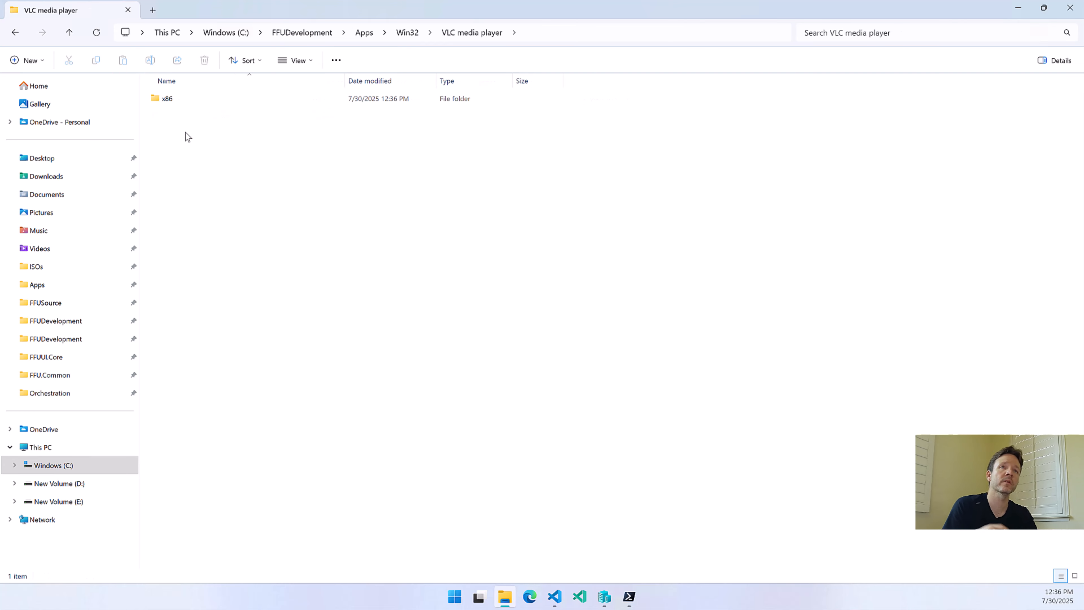
{"action": "double_click", "coordinate": [194, 102]}
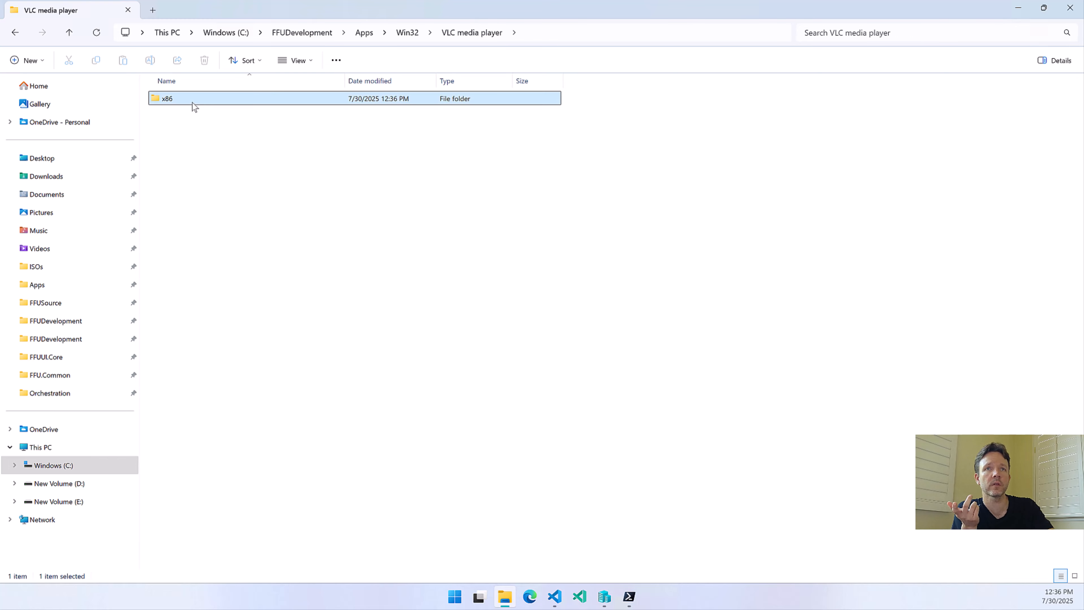
{"action": "key", "text": "alt+Left"}
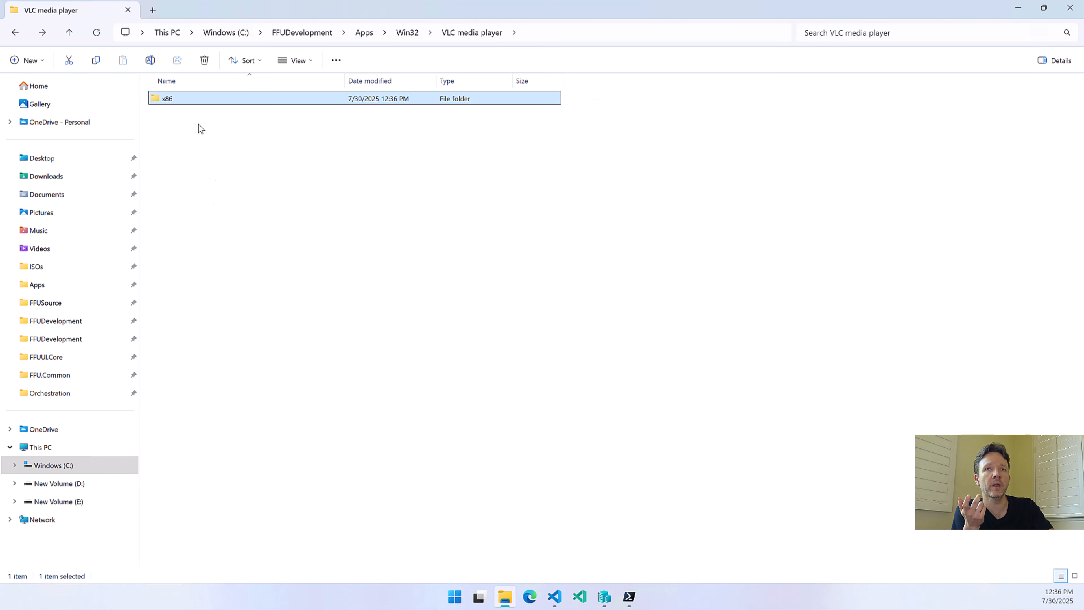
{"action": "double_click", "coordinate": [194, 102]}
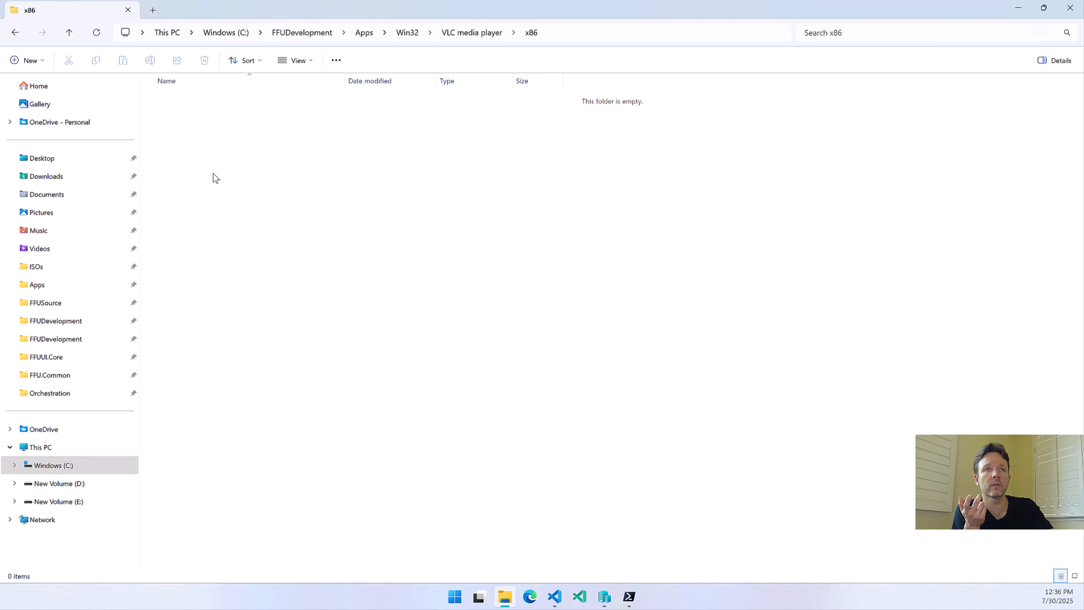
{"action": "key", "text": "alt+Left"}
{"action": "left_click", "coordinate": [473, 32]}
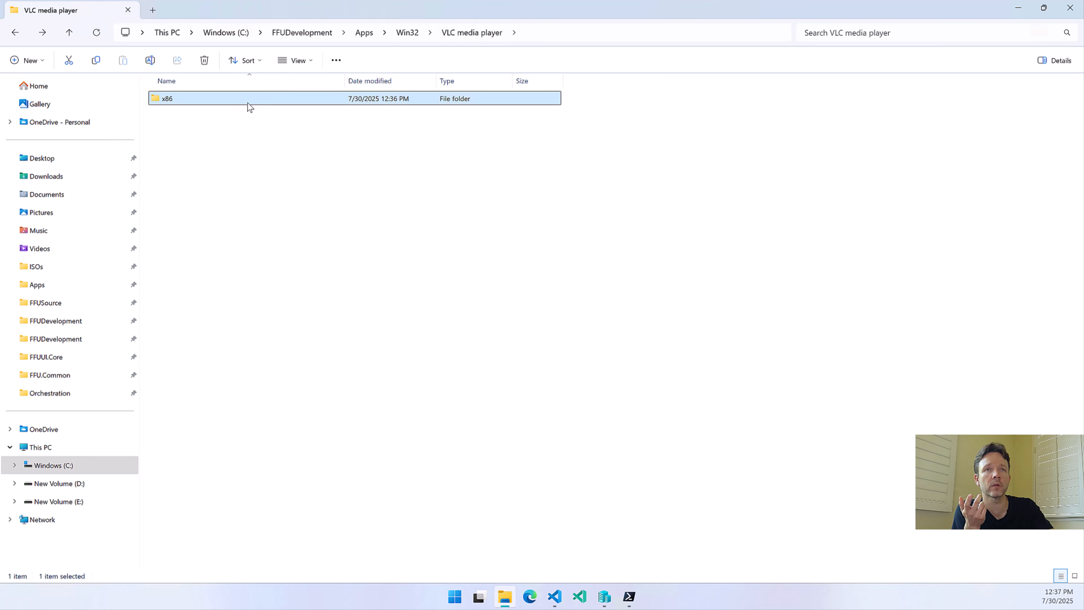
{"action": "left_click", "coordinate": [405, 34]}
Recheck the Google Chrome and Mozilla Firefox (en-US) folders for downloaded installer files
{"action": "double_click", "coordinate": [175, 98]}
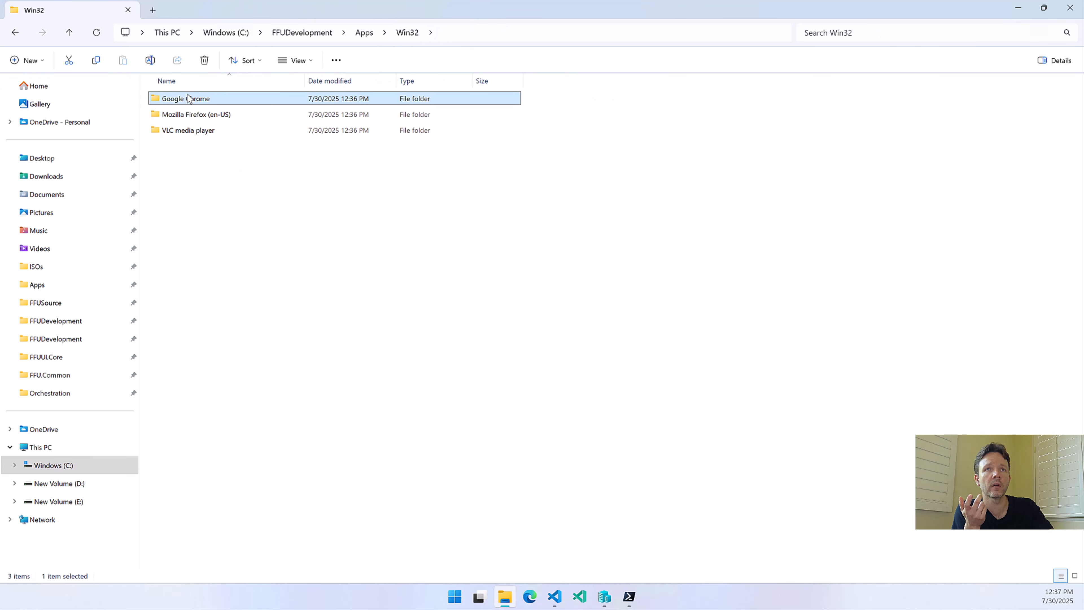
{"action": "key", "text": "alt+Left"}
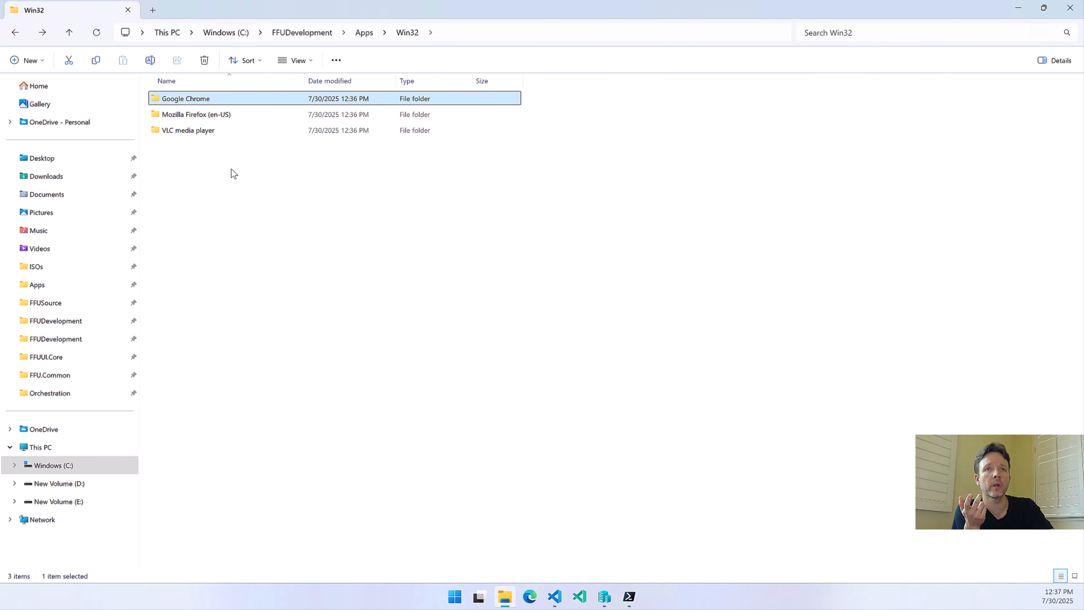
{"action": "double_click", "coordinate": [222, 114]}
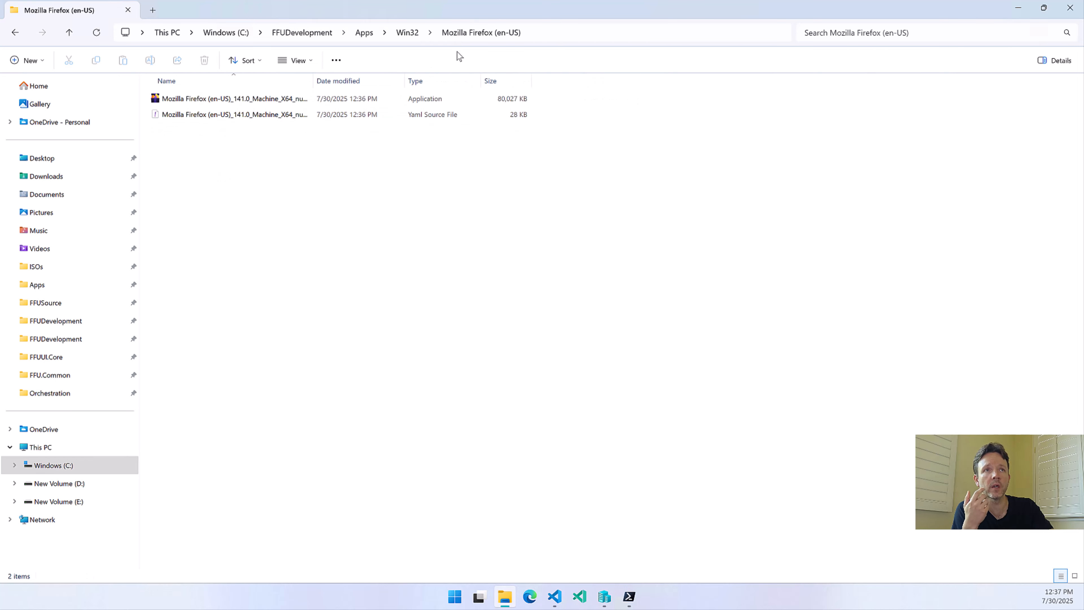
{"action": "left_click", "coordinate": [408, 33]}
{"action": "double_click", "coordinate": [204, 98]}
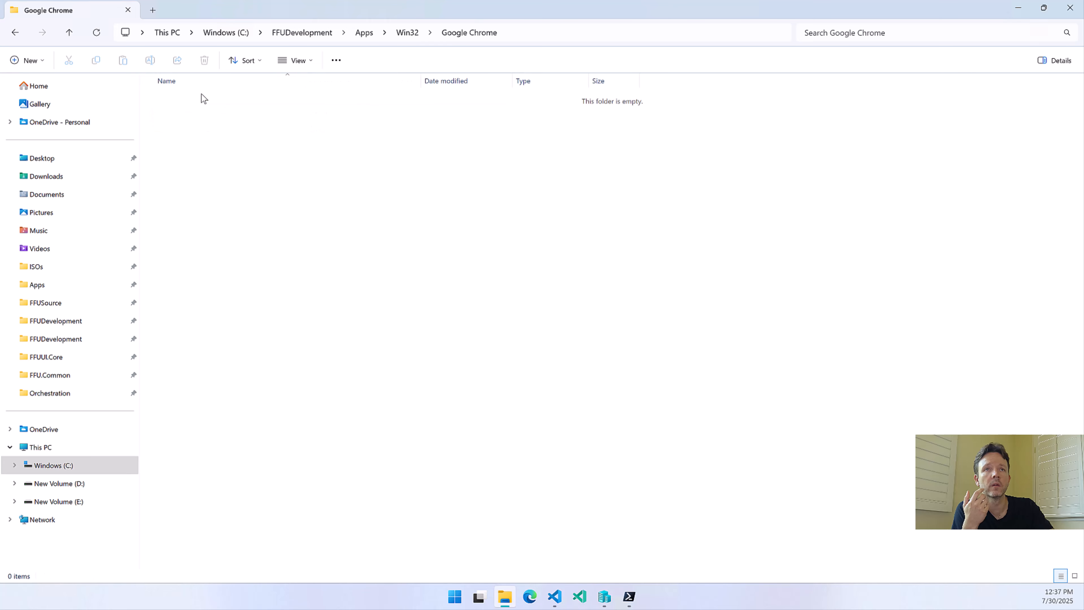
{"action": "key", "text": "alt+Left"}
Inspect the x64 and x86 subfolders of the VLC media player folder
{"action": "double_click", "coordinate": [180, 131]}
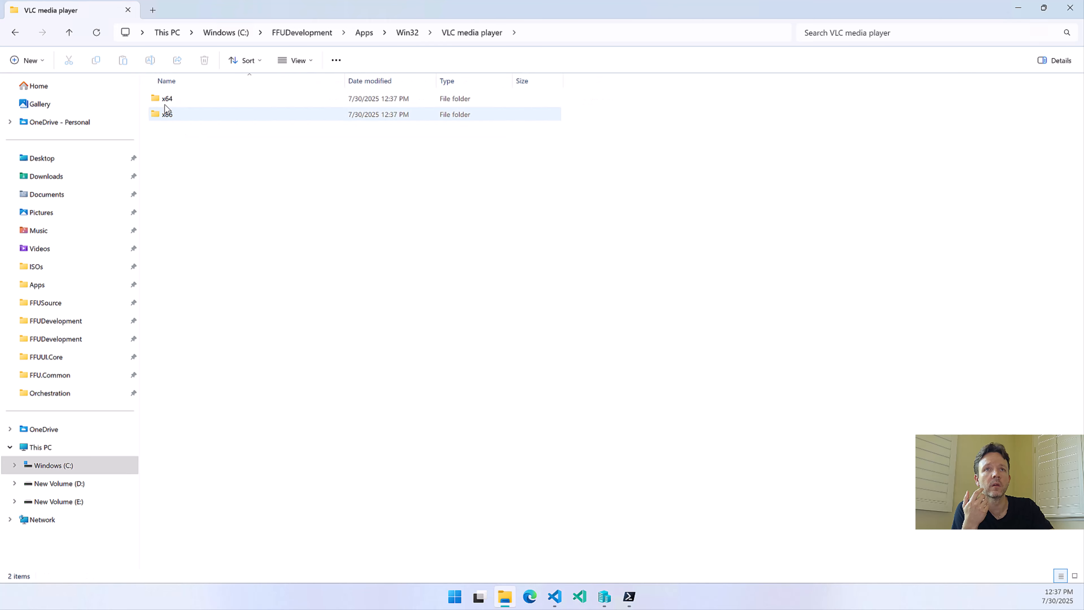
{"action": "double_click", "coordinate": [165, 102]}
{"action": "key", "text": "alt+Left"}
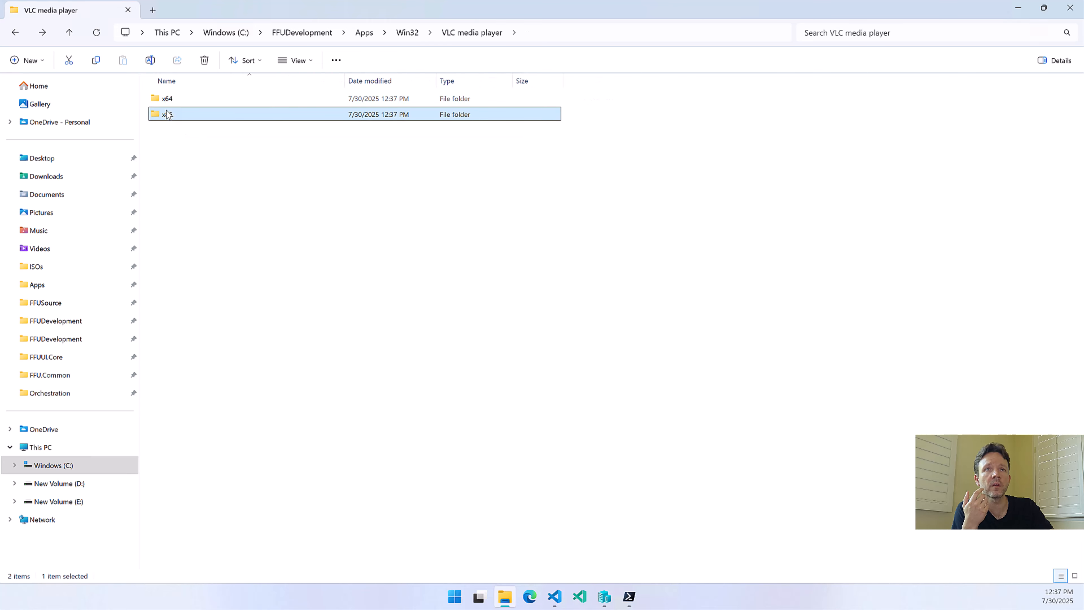
{"action": "double_click", "coordinate": [197, 114]}
{"action": "key", "text": "alt+Left"}
{"action": "double_click", "coordinate": [197, 102]}
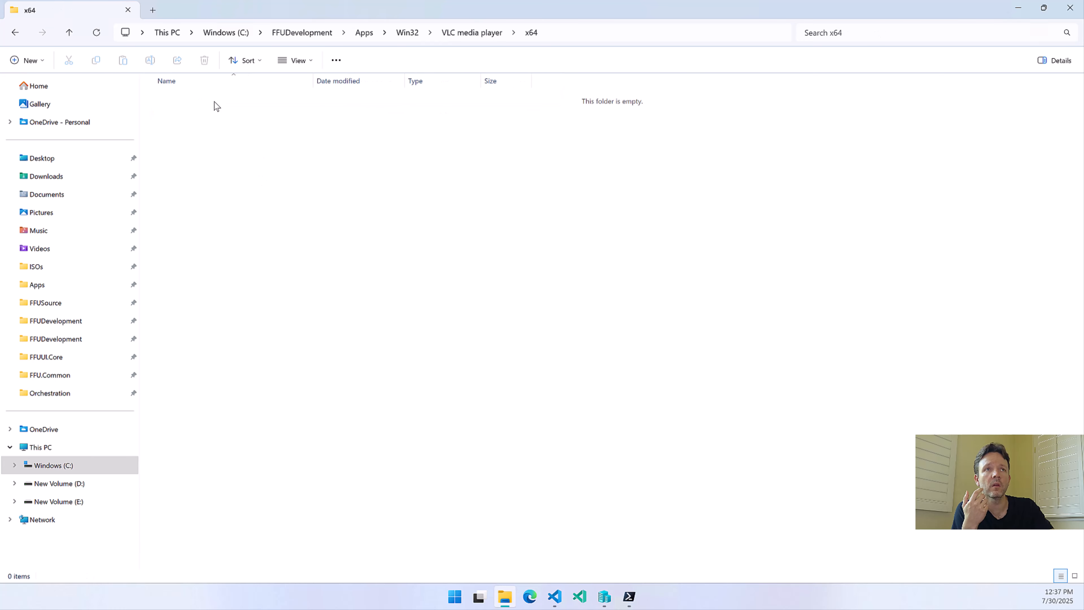
{"action": "key", "text": "alt+Left"}
Recheck the Google Chrome folder, and switch to FFU Builder UI to check the applications' download status
{"action": "key", "text": "alt+Left"}
{"action": "left_click", "coordinate": [199, 99]}
{"action": "double_click", "coordinate": [199, 99]}
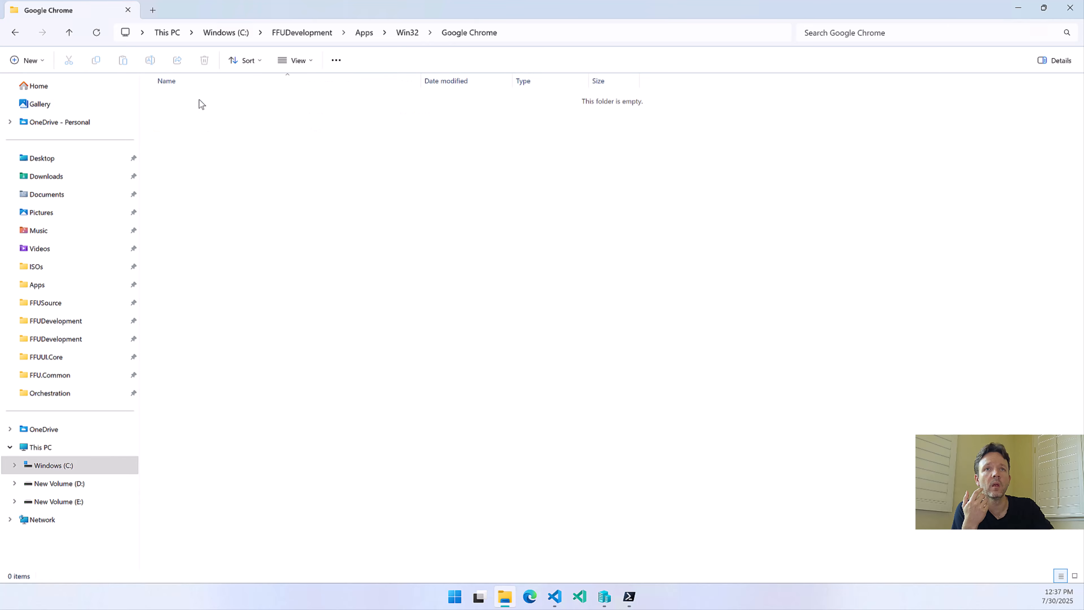
{"action": "key", "text": "alt+Left"}
{"action": "mouse_move", "coordinate": [629, 596]}
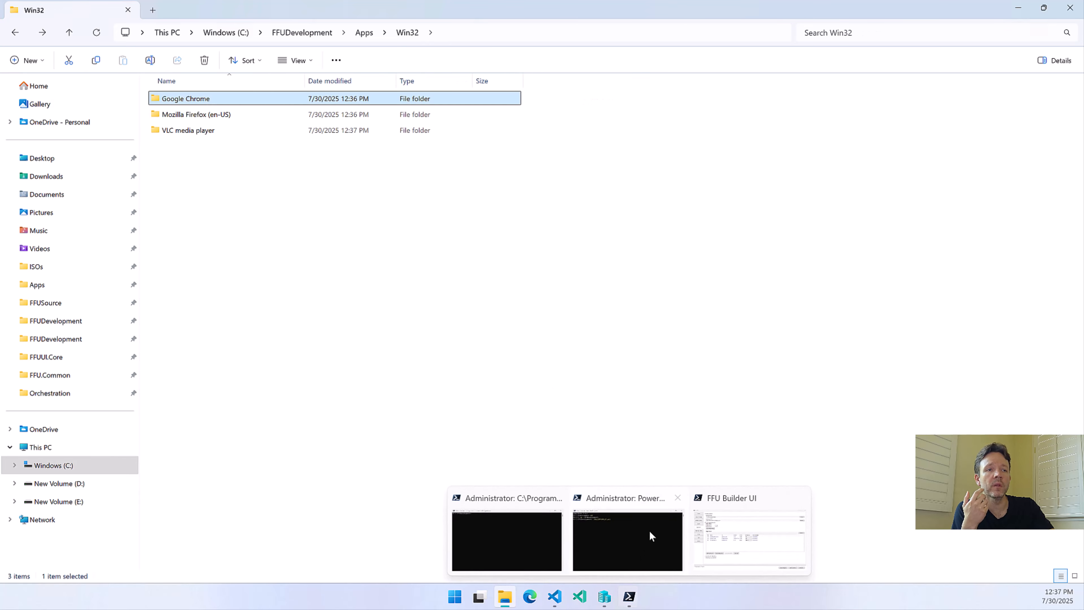
{"action": "left_click", "coordinate": [733, 515]}
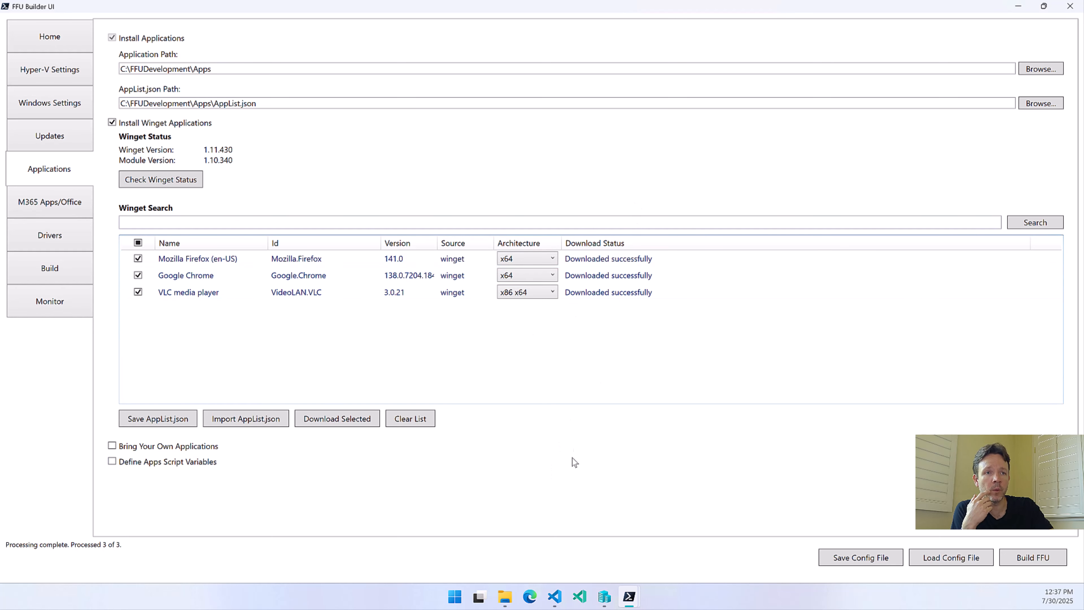
Switch to File Explorer, view the architecture subfolders of VLC media player, and return to Win32
{"action": "left_click", "coordinate": [502, 599]}
{"action": "double_click", "coordinate": [186, 134]}
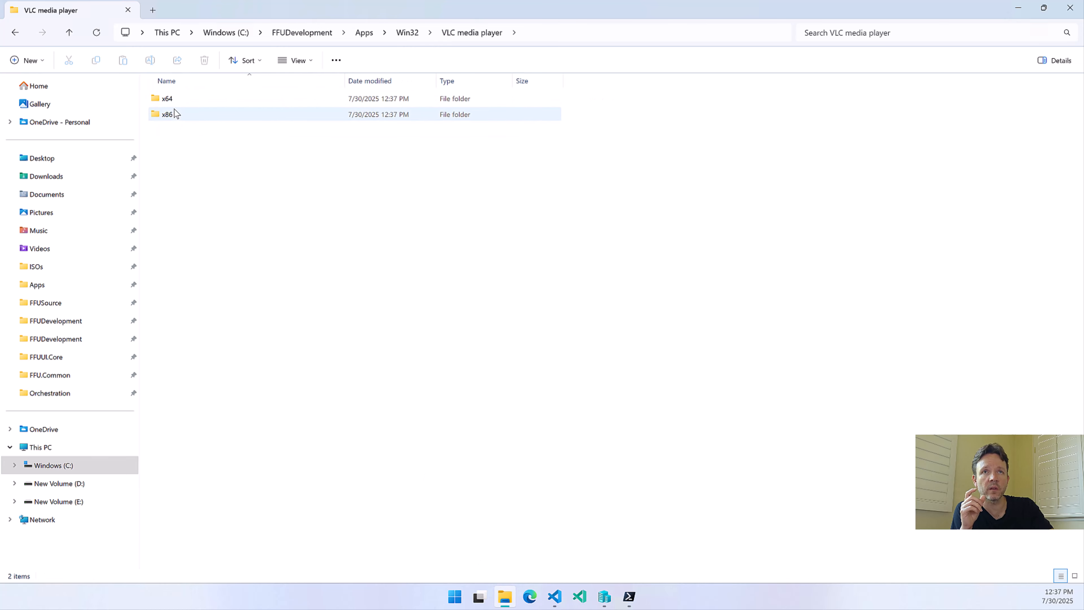
{"action": "left_click", "coordinate": [410, 37]}
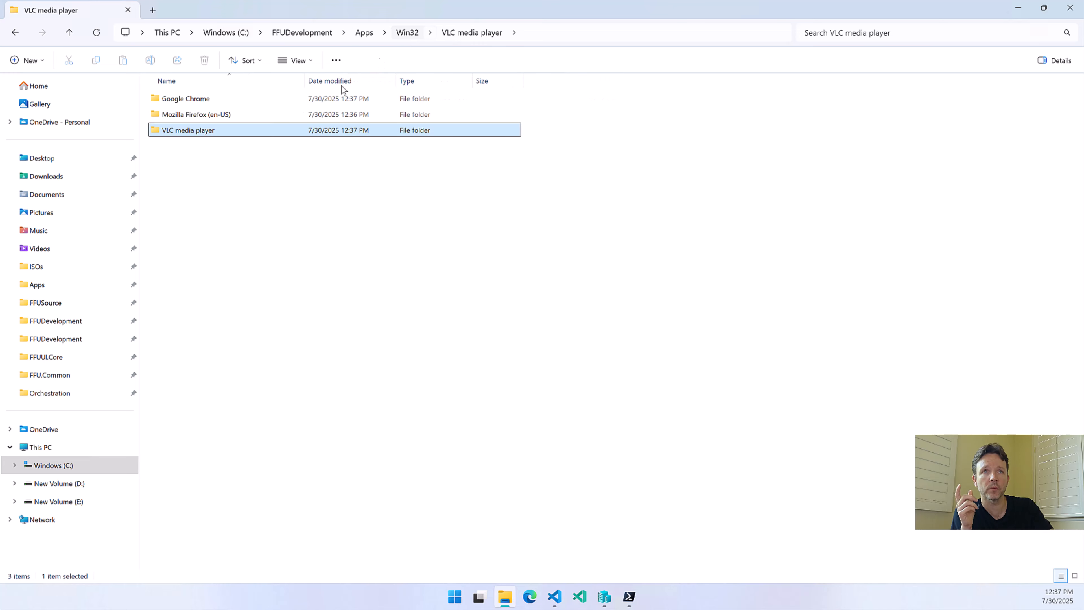
Examine the full installer and YAML file names in the Mozilla Firefox (en-US) and Google Chrome folders, widening the Firefox folder's Name column
{"action": "double_click", "coordinate": [192, 115]}
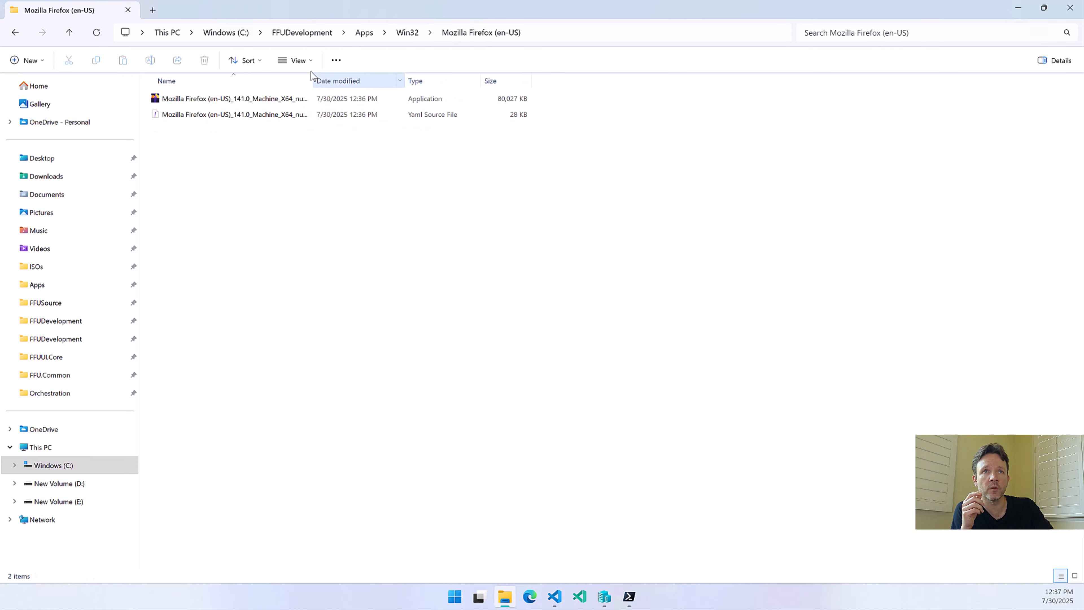
{"action": "double_click", "coordinate": [314, 80]}
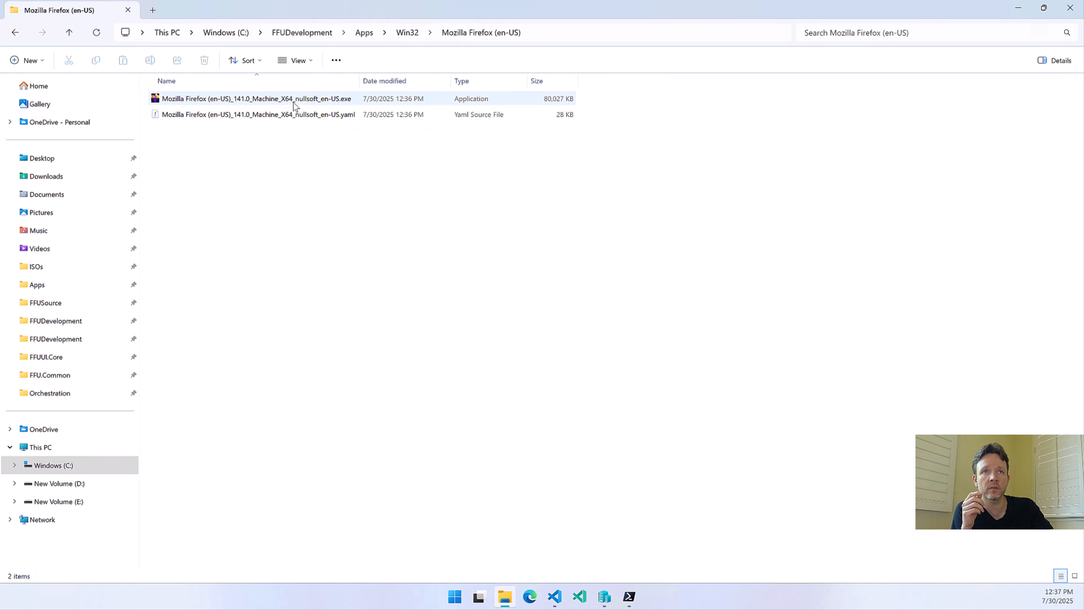
{"action": "key", "text": "alt+Left"}
{"action": "double_click", "coordinate": [212, 97]}
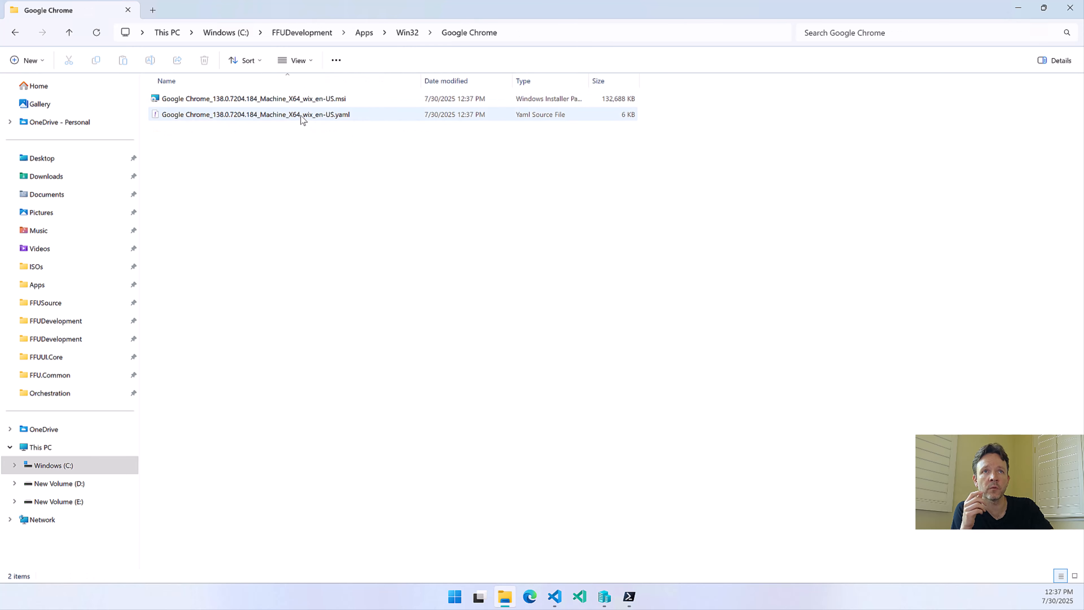
{"action": "key", "text": "alt+Left"}
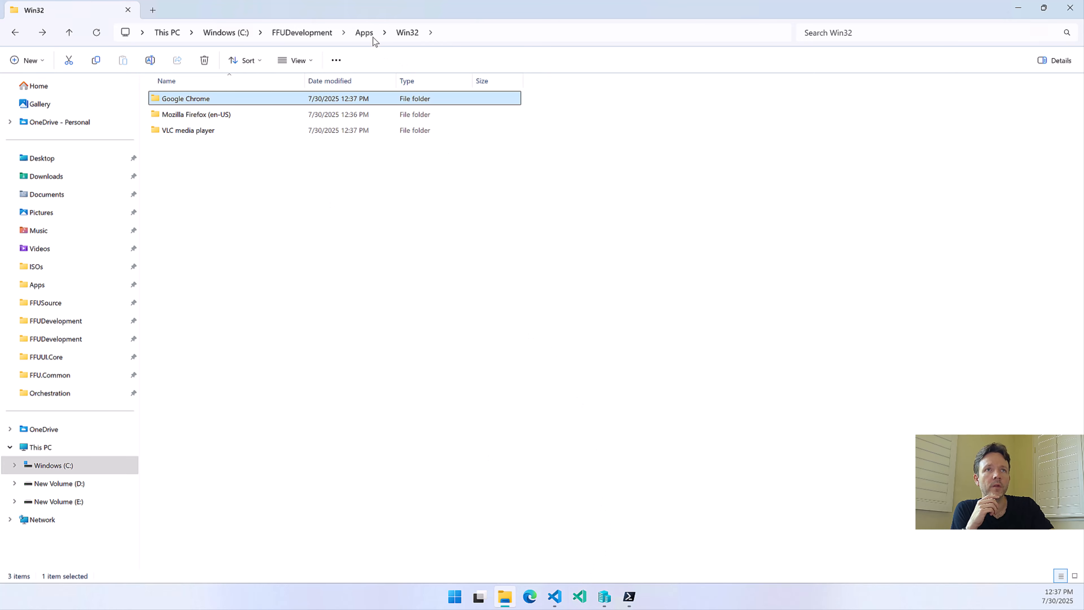
Go up to the Apps folder and open AppList.json in Visual Studio Code to review its app entries
{"action": "left_click", "coordinate": [364, 33]}
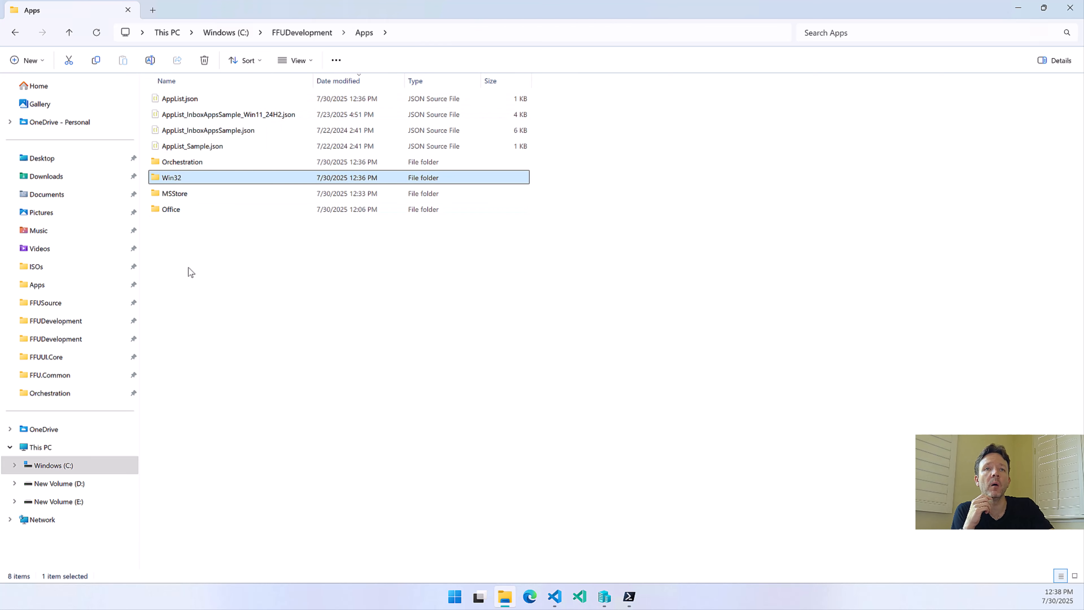
{"action": "left_click", "coordinate": [179, 102]}
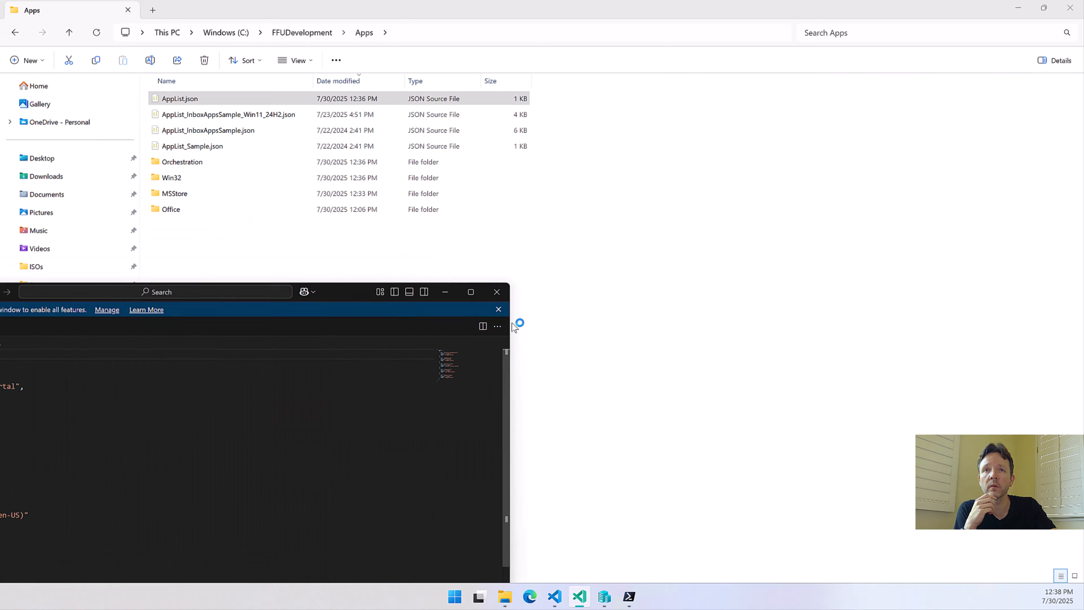
{"action": "left_click", "coordinate": [790, 314]}
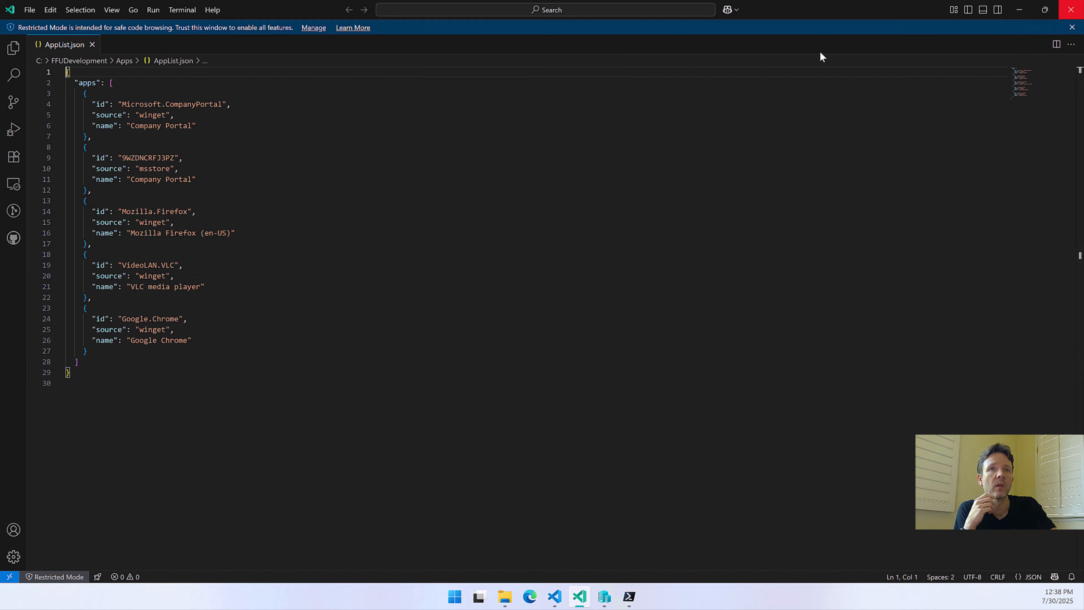
Delete both Company Portal entries and the leftover blank line from AppList.json, save the file, and close the editor
{"action": "left_click_drag", "start_coordinate": [98, 193], "coordinate": [81, 95]}
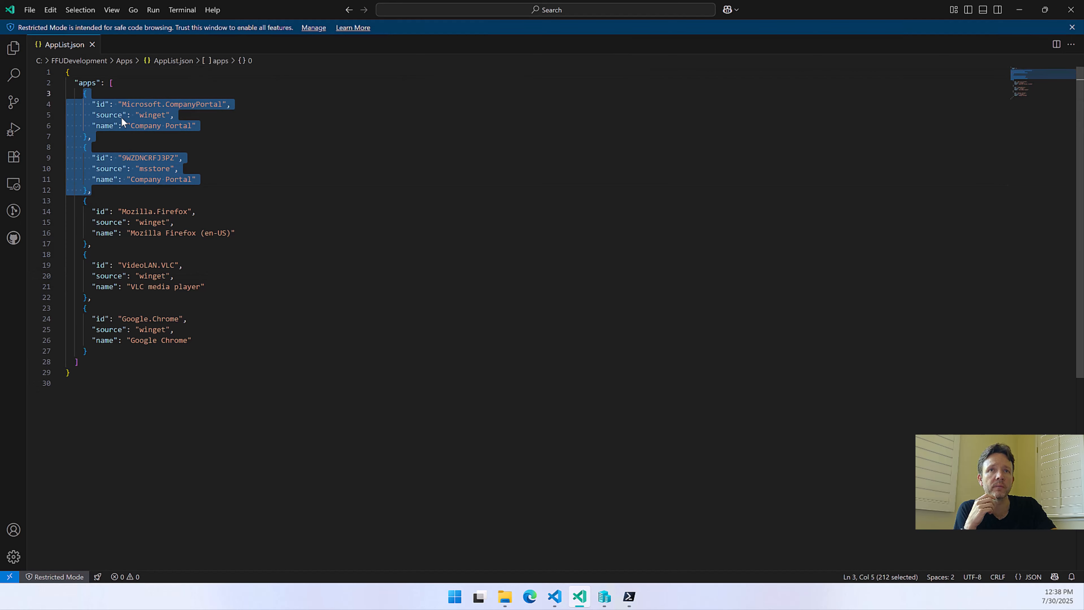
{"action": "key", "text": "Delete"}
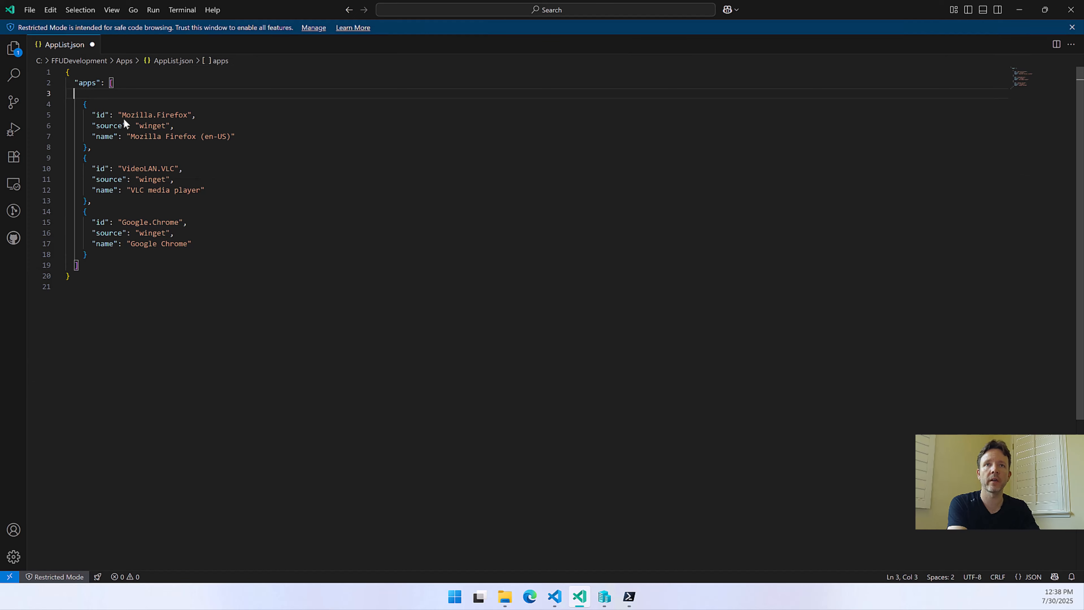
{"action": "key", "text": "Home"}
{"action": "key", "text": "BackSpace"}
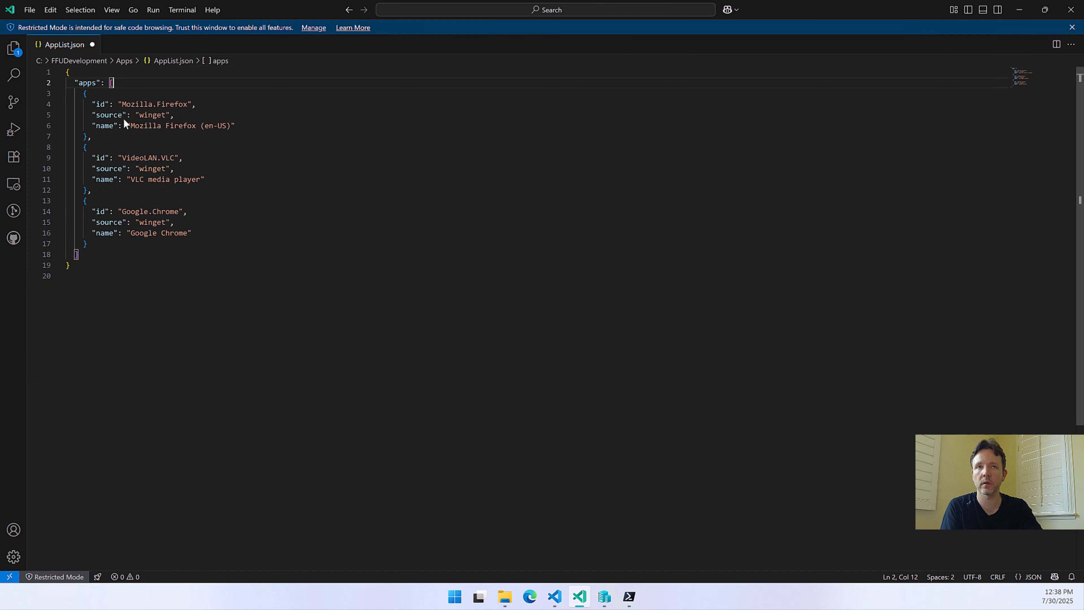
{"action": "key", "text": "ctrl+s"}
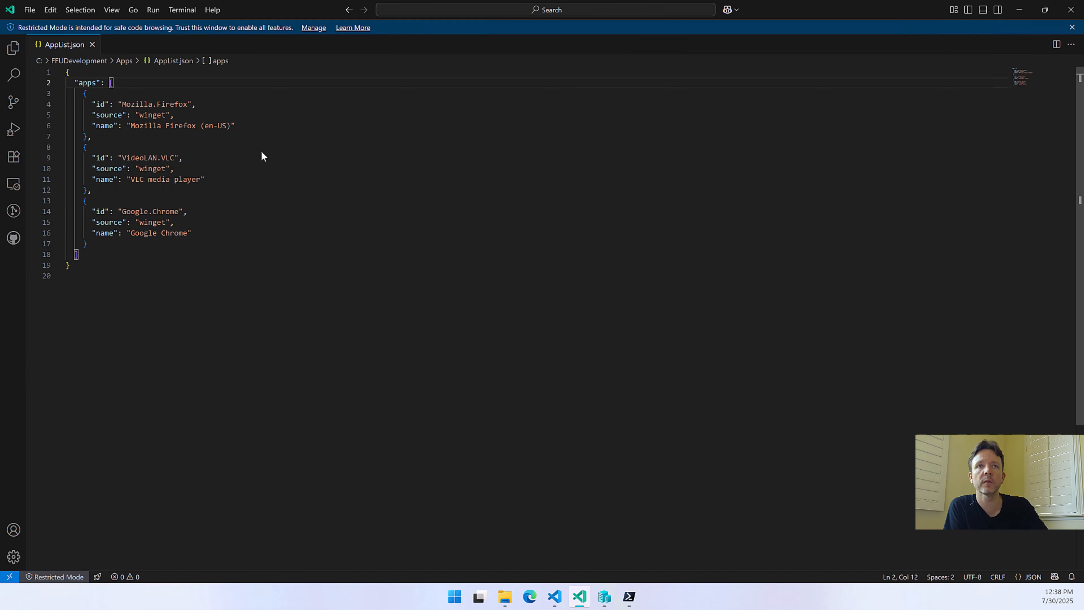
{"action": "left_click", "coordinate": [1077, 12]}
Locate WinGetWin32Apps.json in the Orchestration folder, and go back to AppList.json in the Apps folder
{"action": "double_click", "coordinate": [191, 166]}
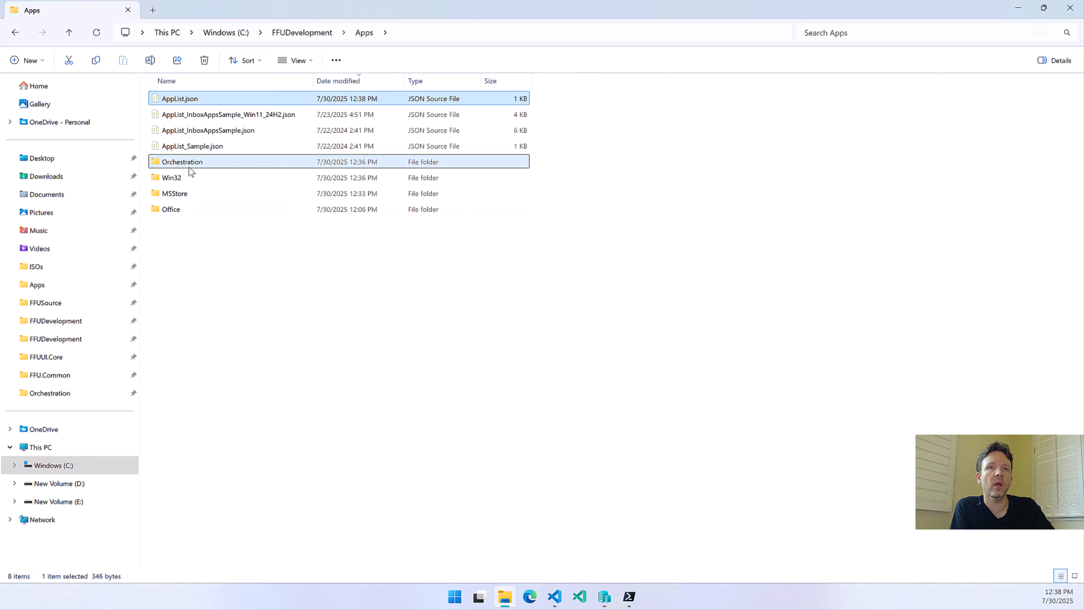
{"action": "left_click", "coordinate": [199, 101]}
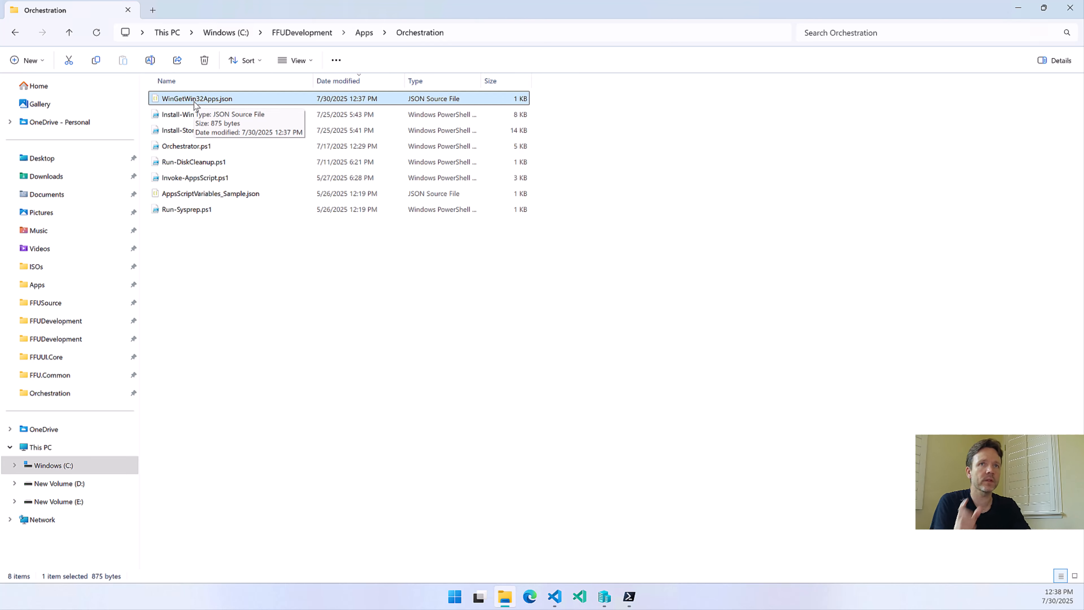
{"action": "left_click", "coordinate": [364, 32]}
{"action": "left_click", "coordinate": [205, 103]}
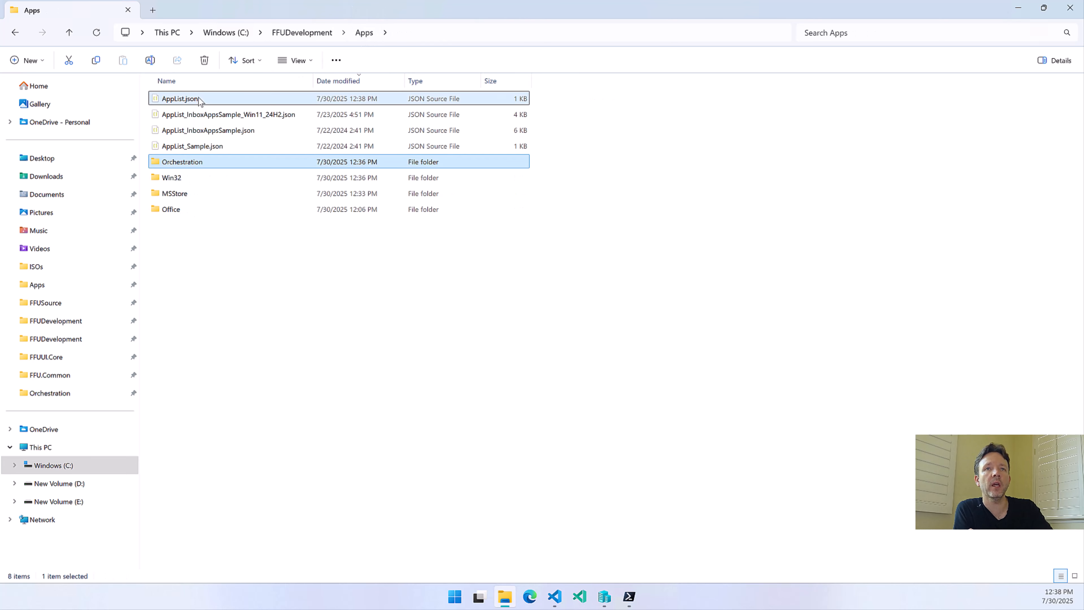
Open WinGetWin32Apps.json from the Orchestration folder, review its command lines and arguments, and switch back to File Explorer
{"action": "left_click", "coordinate": [176, 164]}
{"action": "double_click", "coordinate": [176, 165]}
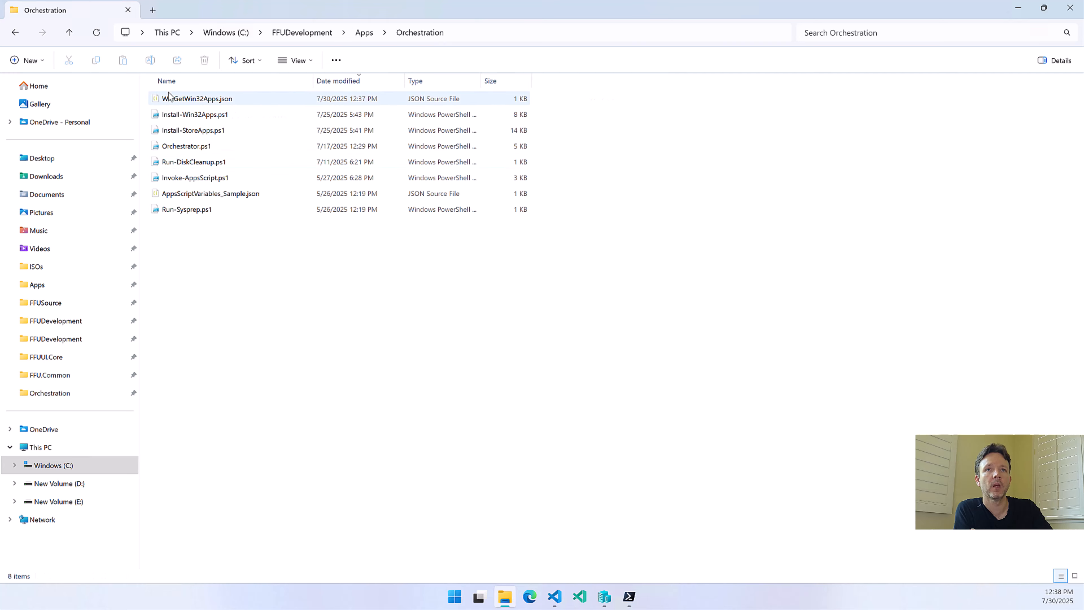
{"action": "double_click", "coordinate": [176, 99]}
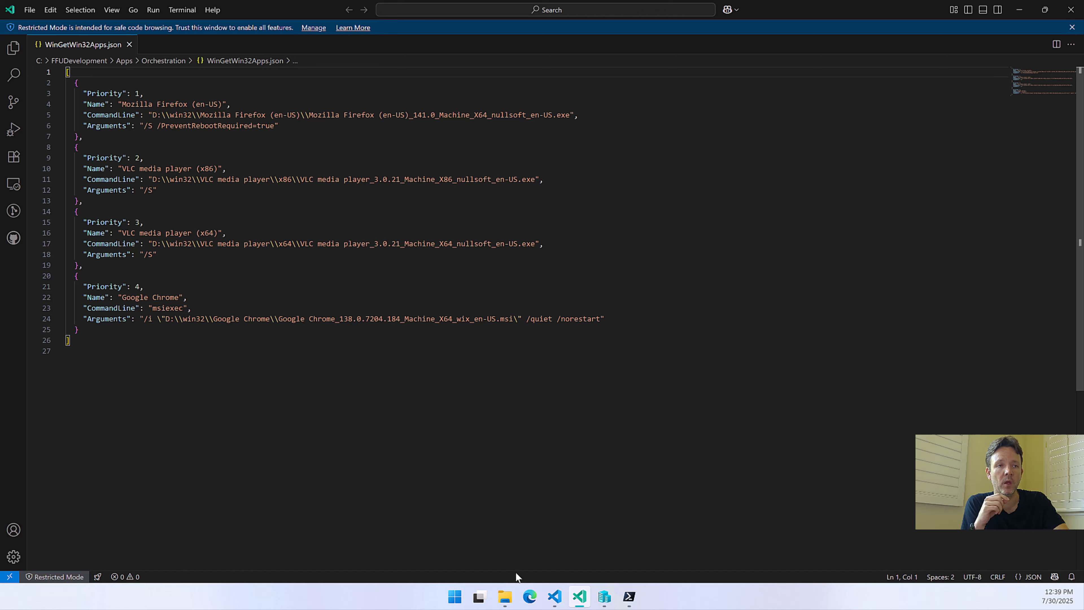
{"action": "left_click", "coordinate": [504, 597]}
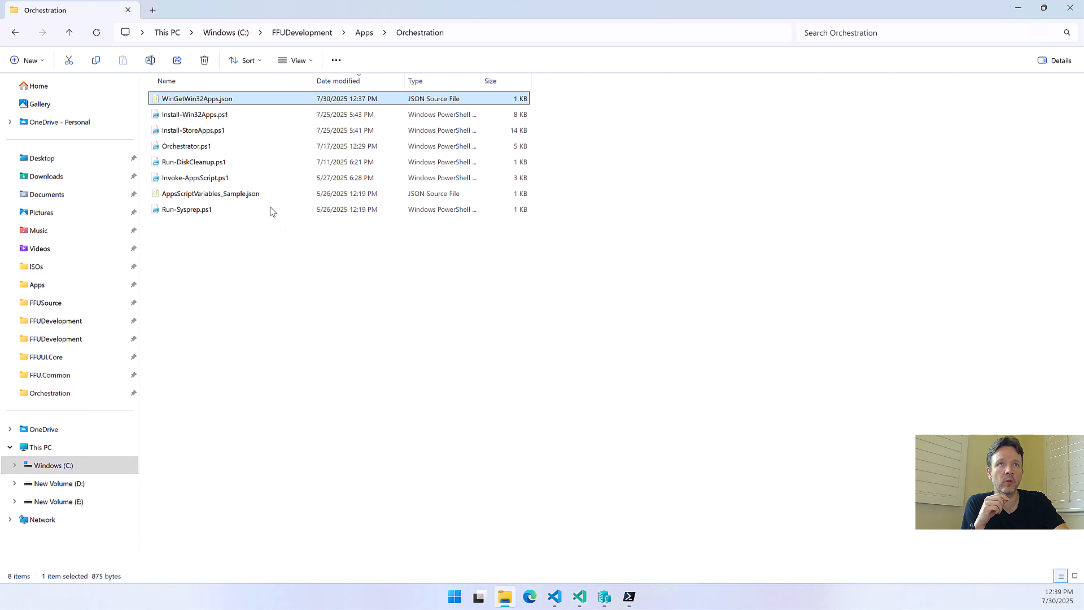
Go to the Google Chrome folder under Apps\Win32 and open its downloaded YAML manifest in Visual Studio Code
{"action": "left_click", "coordinate": [364, 33]}
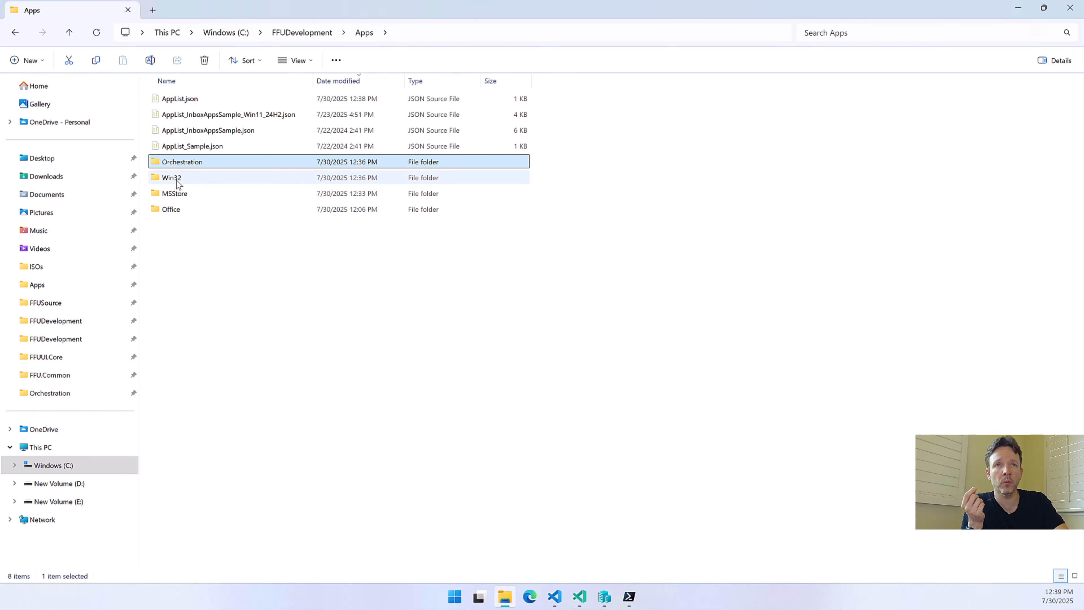
{"action": "mouse_move", "coordinate": [178, 185]}
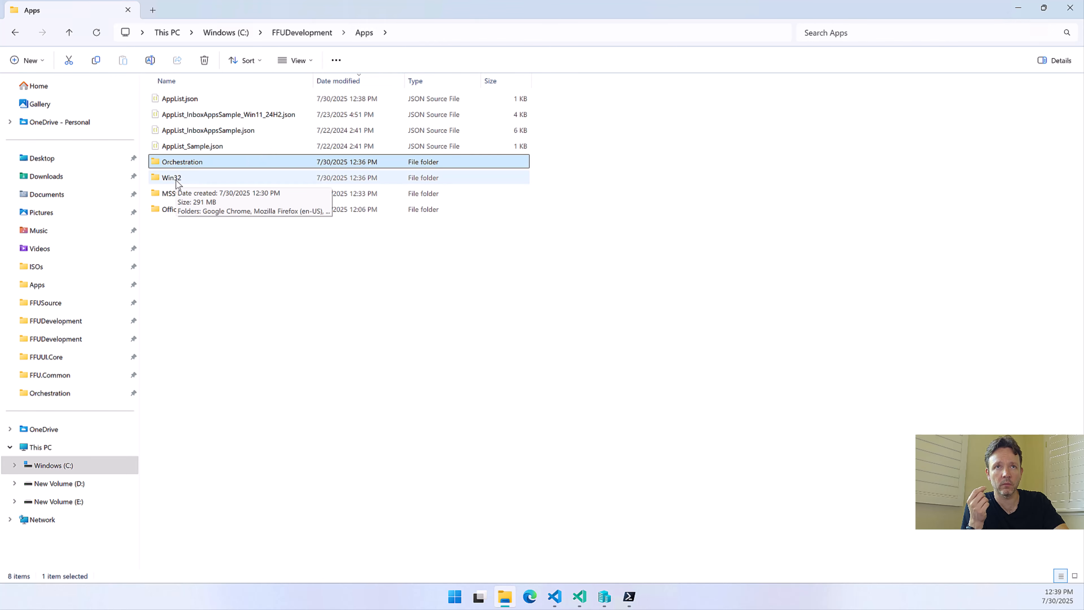
{"action": "double_click", "coordinate": [175, 186]}
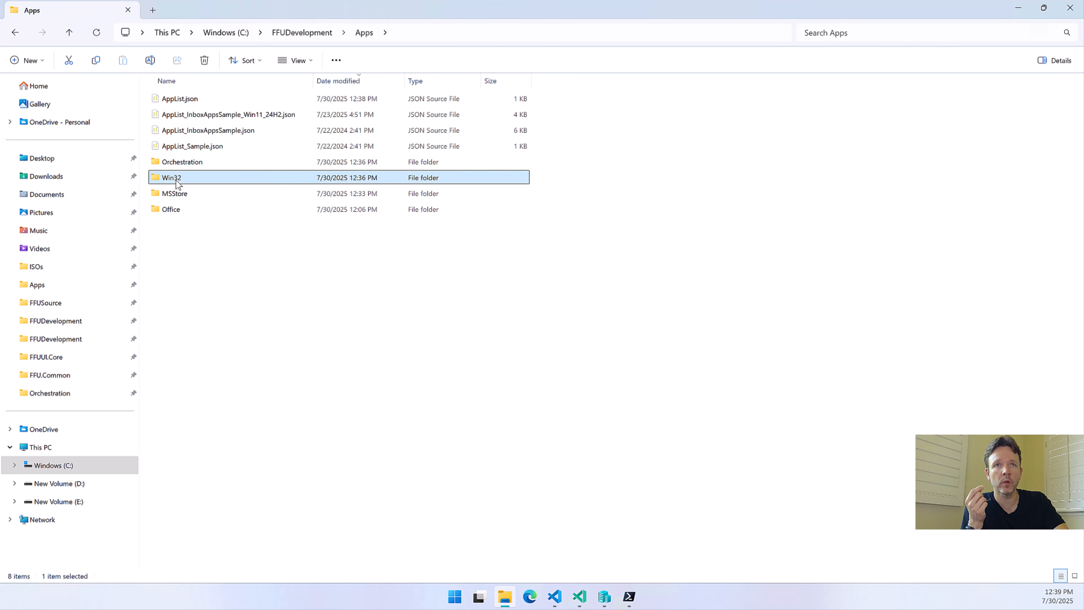
{"action": "left_click", "coordinate": [197, 103]}
{"action": "double_click", "coordinate": [197, 103]}
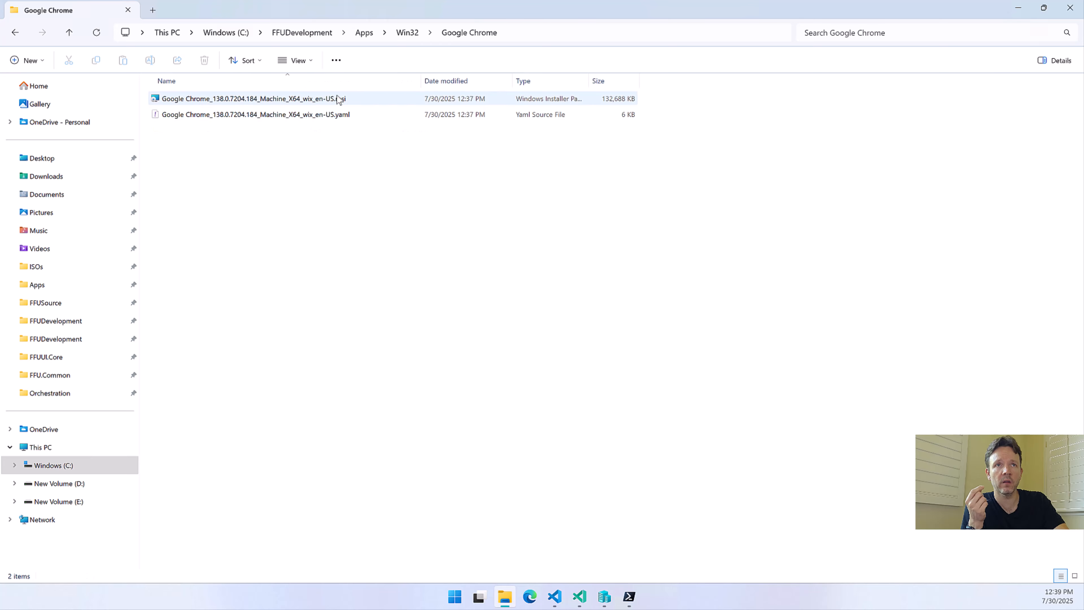
{"action": "double_click", "coordinate": [344, 114]}
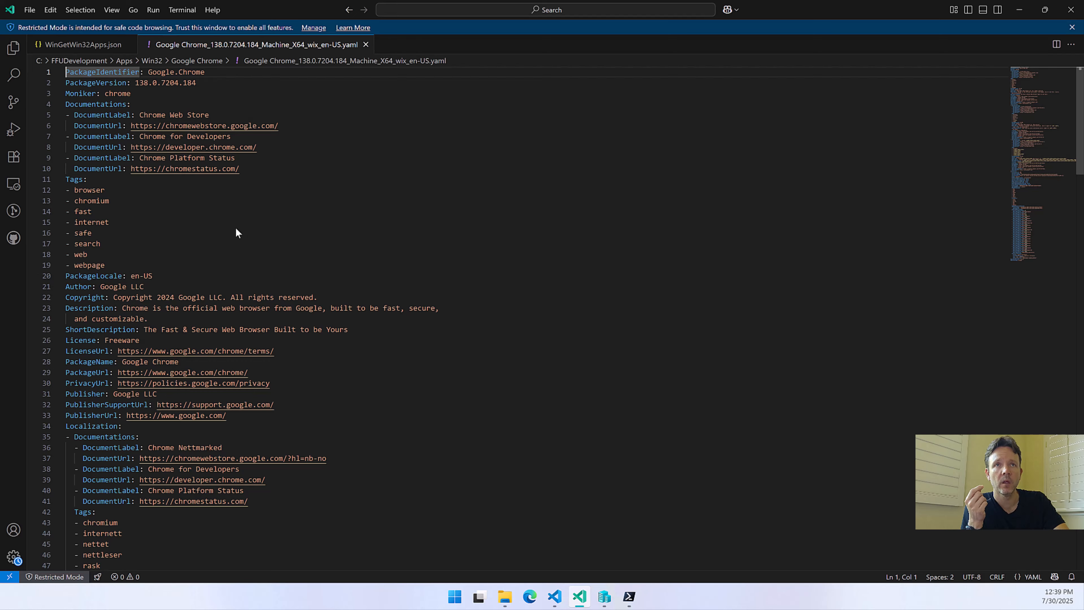
Review the Chrome manifest down to the InstallerSwitches section and highlight its Silent switch line
{"action": "scroll", "coordinate": [195, 188], "scroll_direction": "down", "scroll_amount": 3}
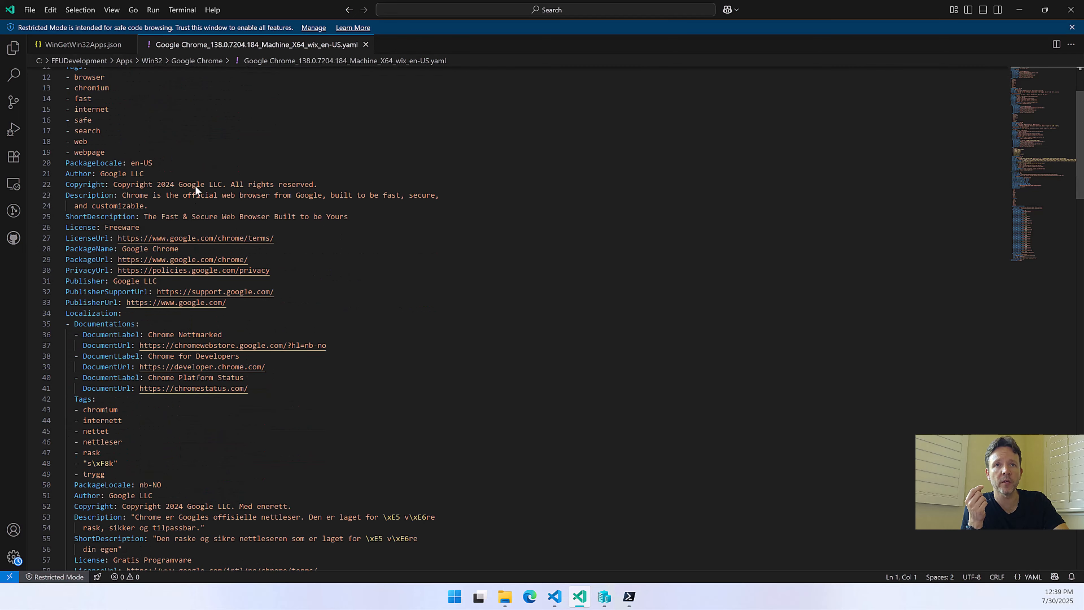
{"action": "scroll", "coordinate": [188, 192], "scroll_direction": "down", "scroll_amount": 20}
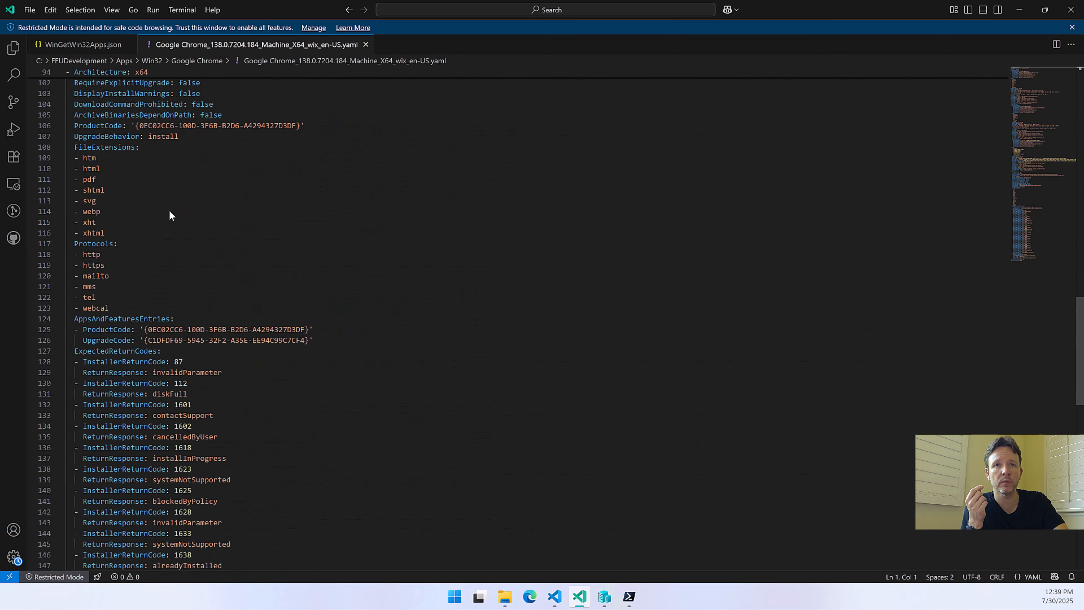
{"action": "scroll", "coordinate": [170, 214], "scroll_direction": "down", "scroll_amount": 20}
{"action": "scroll", "coordinate": [162, 222], "scroll_direction": "up", "scroll_amount": 7}
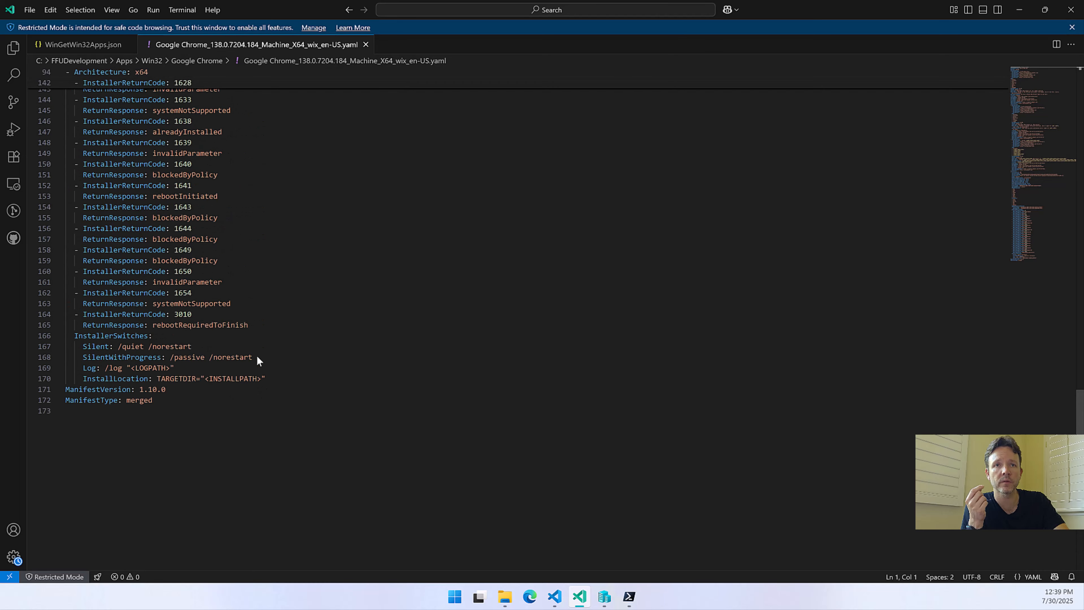
{"action": "left_click_drag", "start_coordinate": [80, 349], "coordinate": [197, 349]}
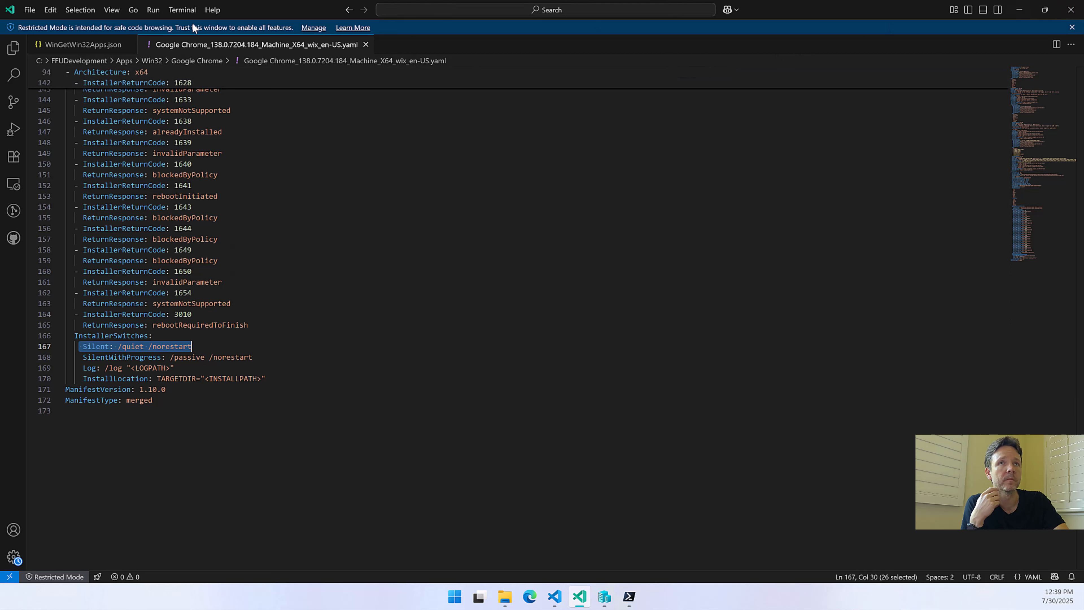
Examine Google Chrome's silent arguments and msiexec command line in WinGetWin32Apps.json, plus the VLC x64 command path
{"action": "left_click", "coordinate": [82, 45]}
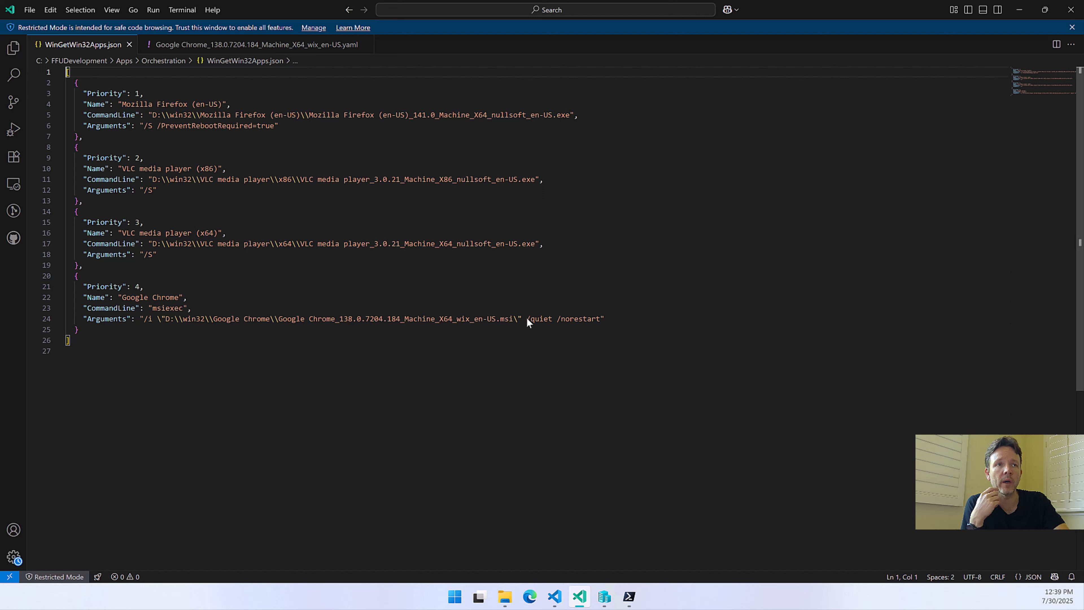
{"action": "left_click_drag", "start_coordinate": [527, 318], "coordinate": [608, 318]}
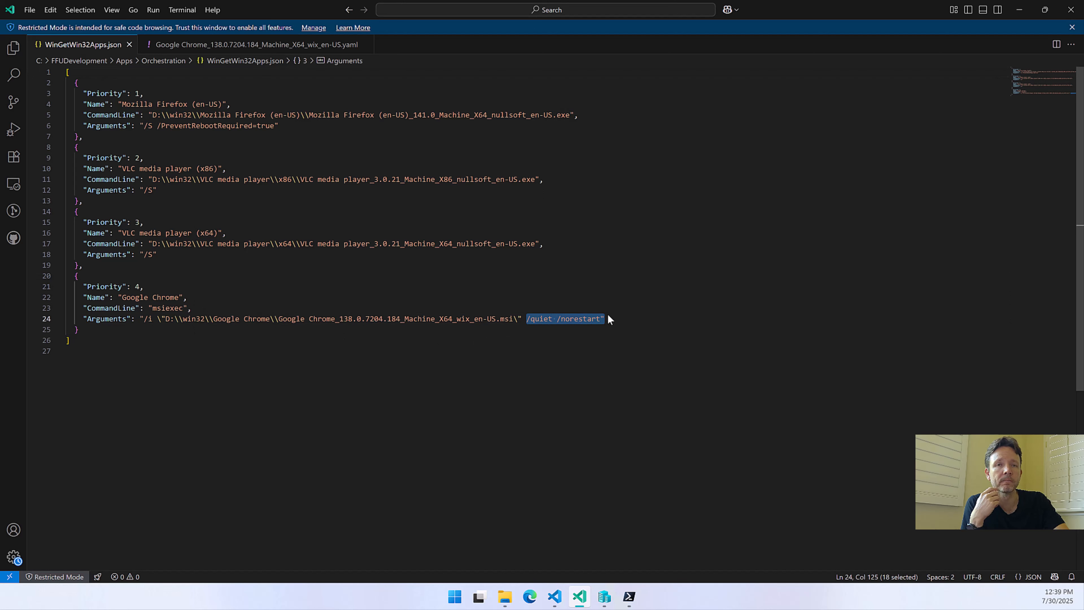
{"action": "left_click", "coordinate": [148, 308]}
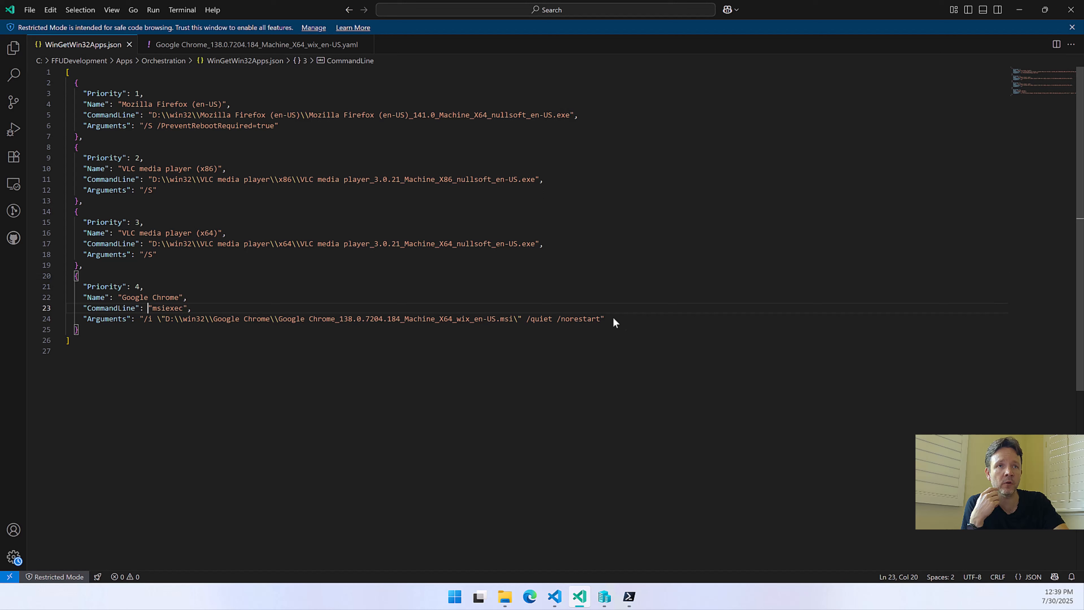
{"action": "left_click_drag", "start_coordinate": [152, 308], "coordinate": [189, 308]}
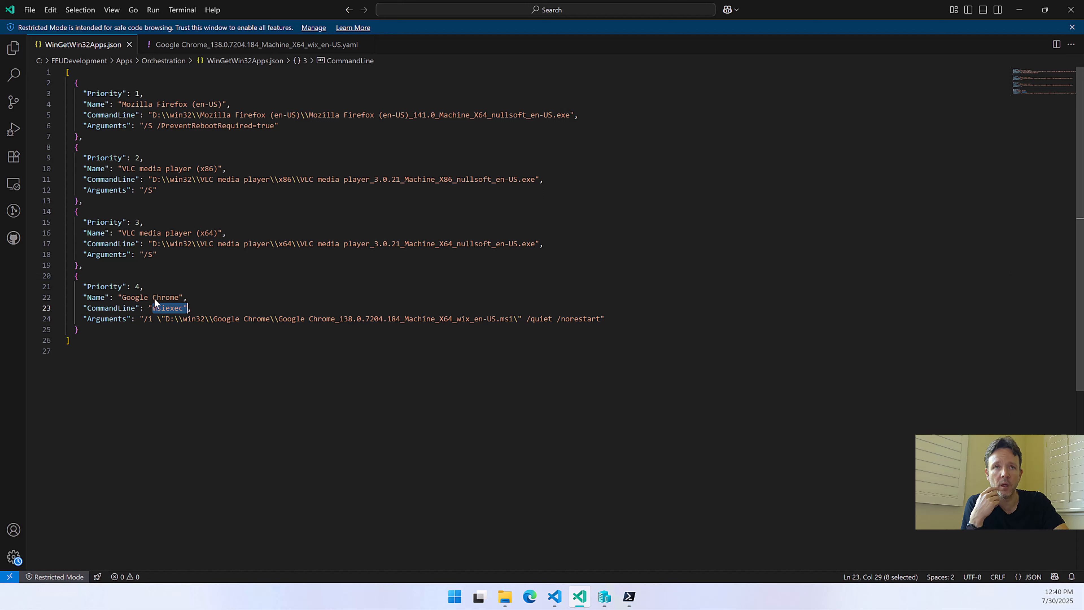
{"action": "left_click", "coordinate": [155, 320]}
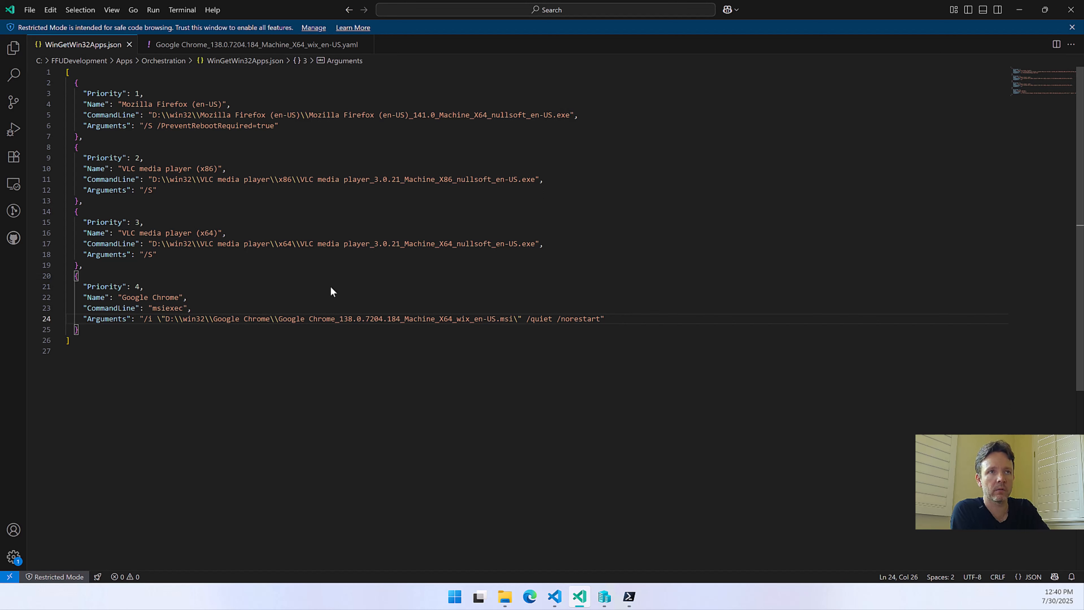
{"action": "left_click", "coordinate": [275, 244]}
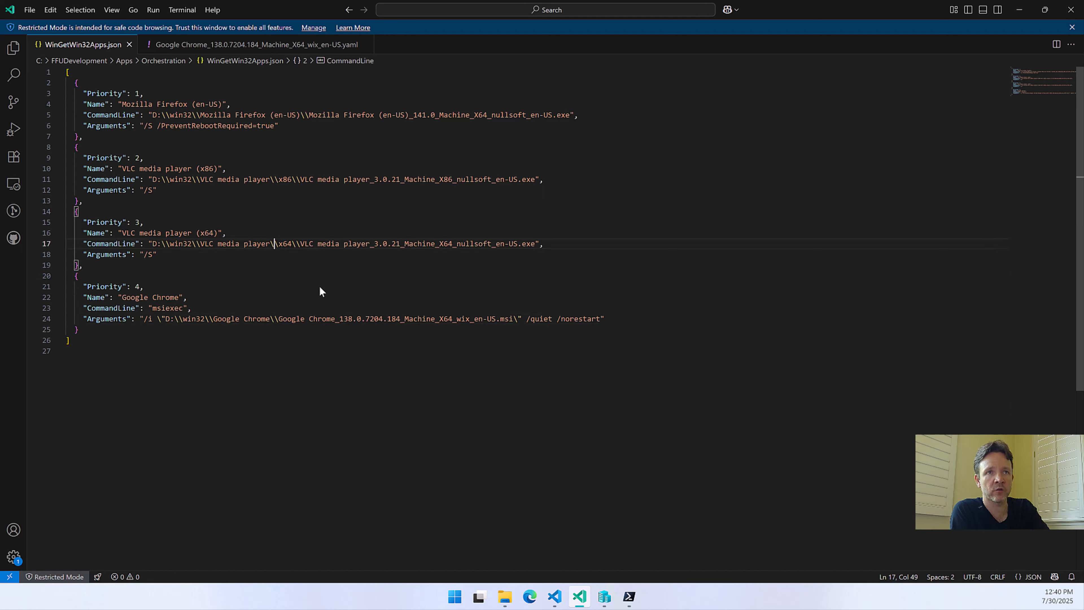
{"action": "left_click", "coordinate": [196, 244]}
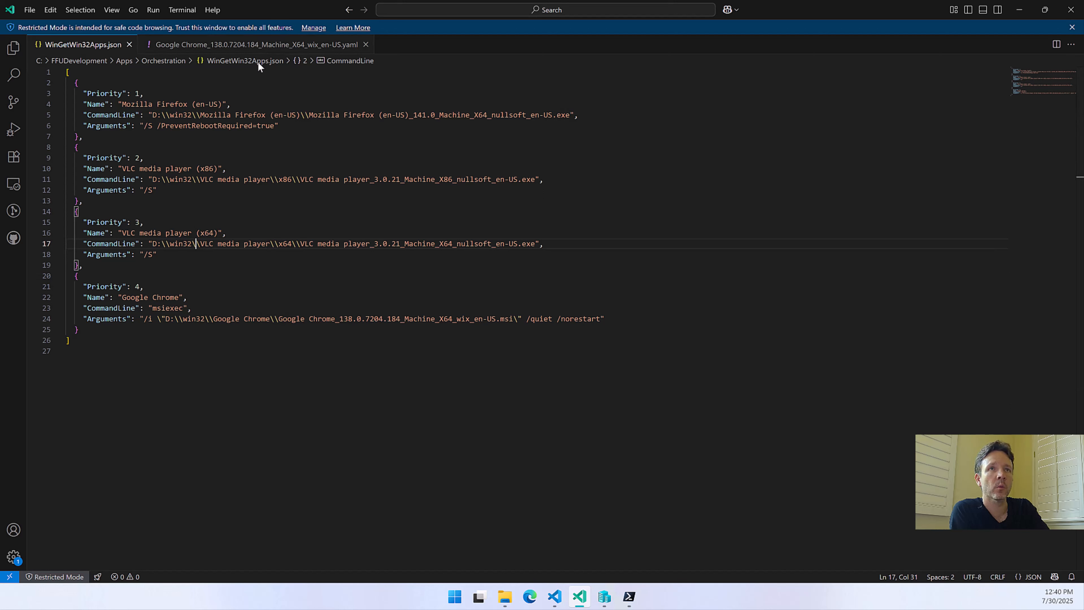
Close the Chrome YAML manifest and the code editor, and switch to FFU Builder UI to review the Winget app list
{"action": "left_click", "coordinate": [255, 44]}
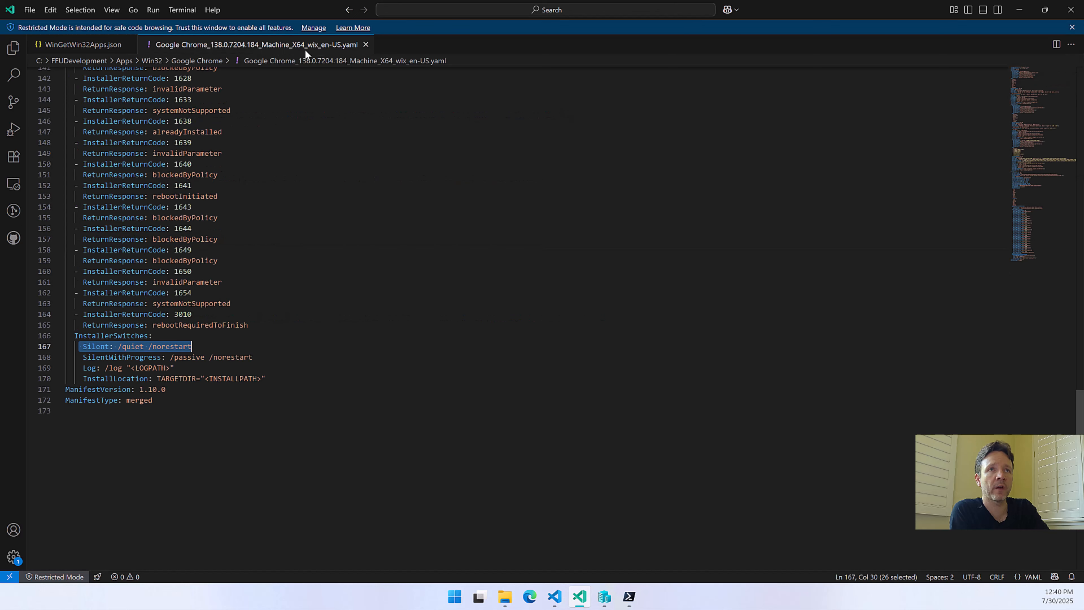
{"action": "left_click", "coordinate": [366, 45]}
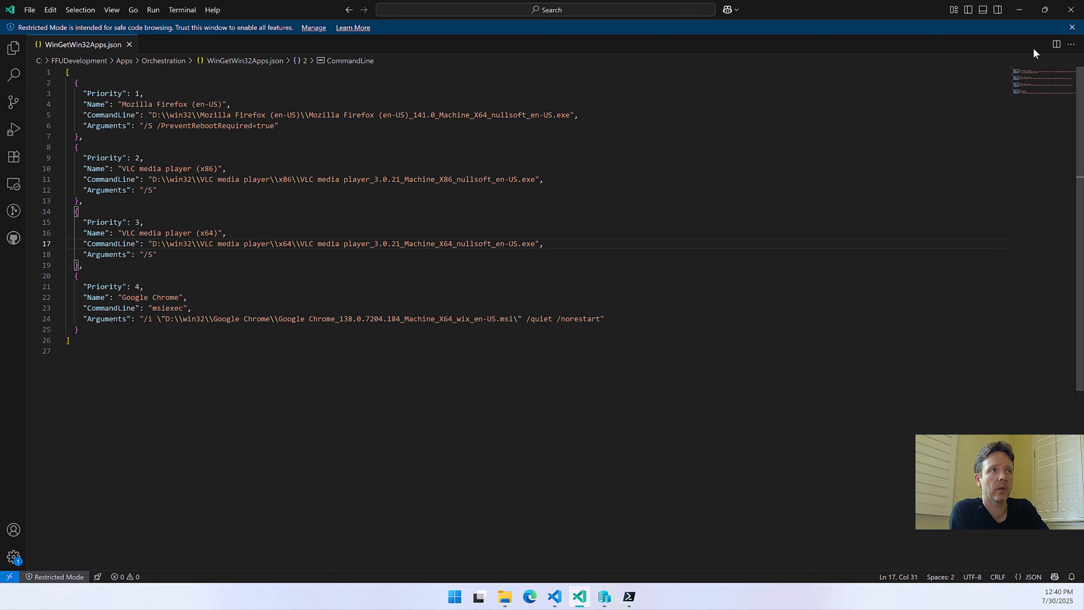
{"action": "left_click", "coordinate": [1071, 9]}
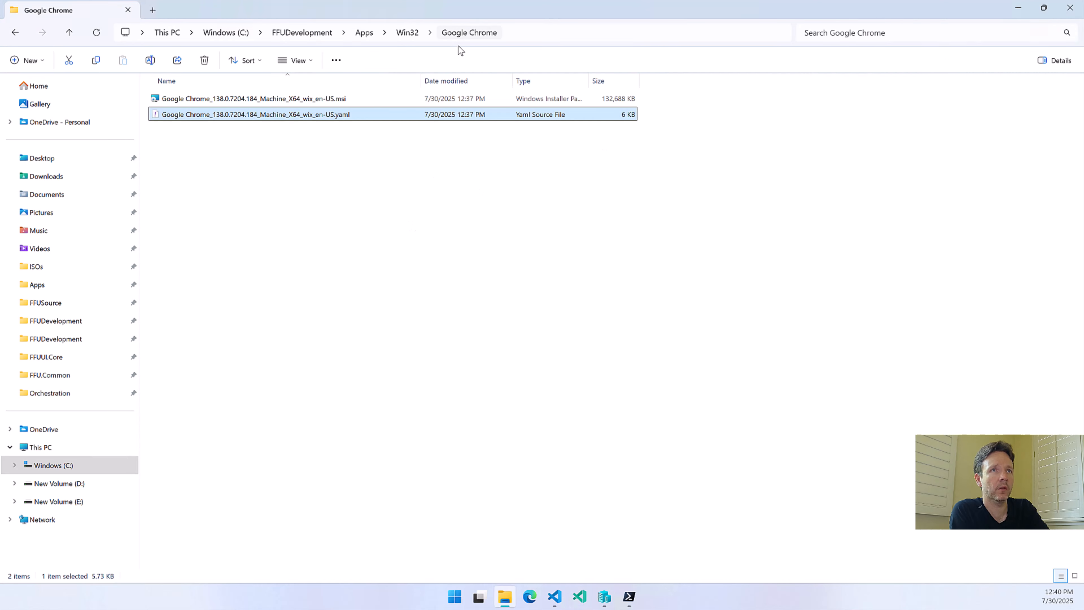
{"action": "mouse_move", "coordinate": [629, 596]}
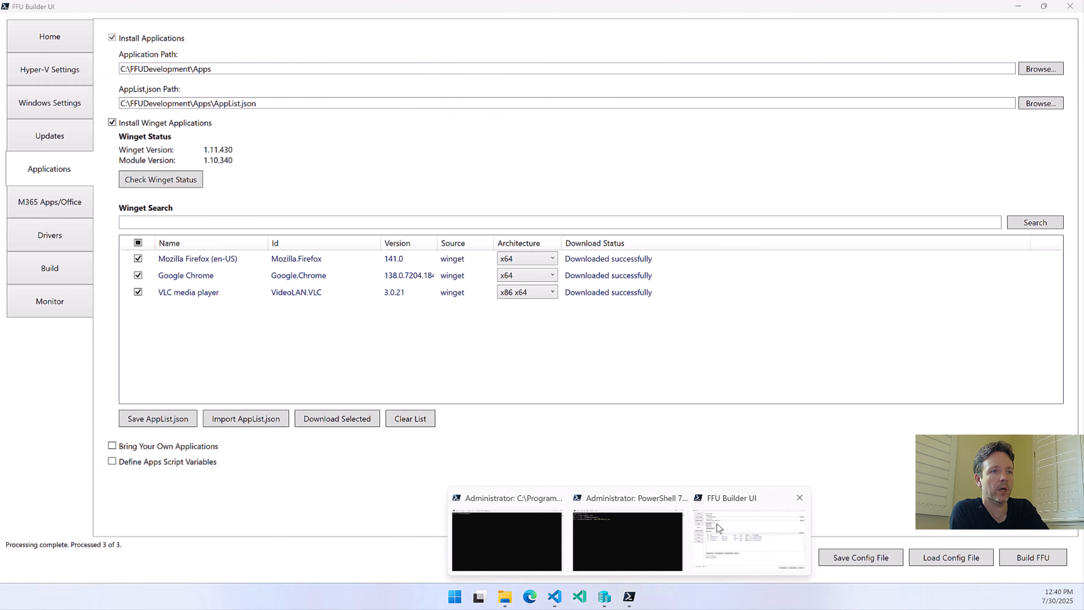
{"action": "left_click", "coordinate": [717, 523]}
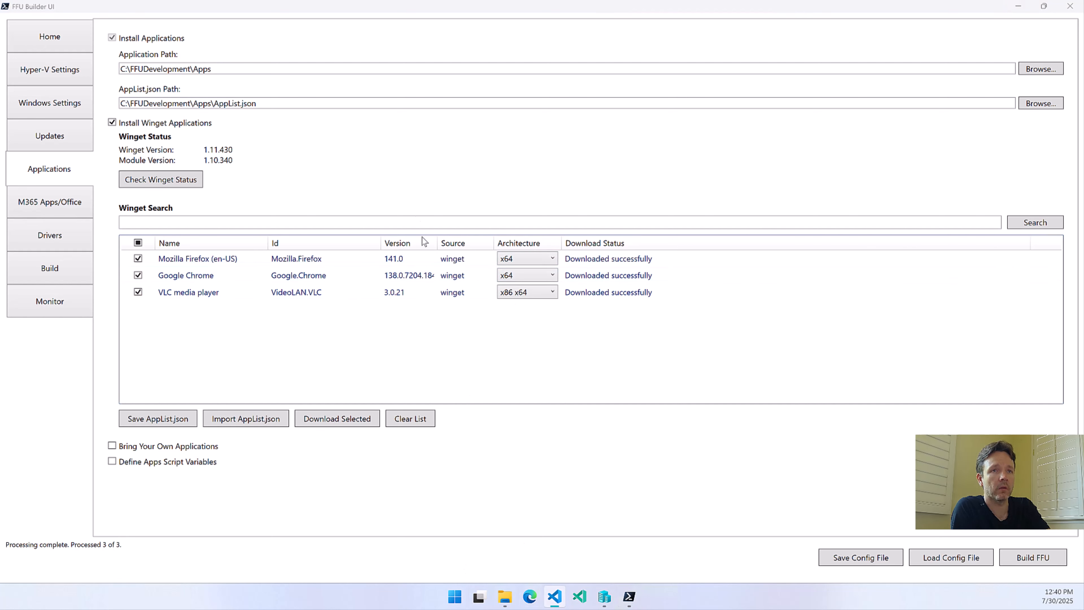
Return to File Explorer, browse from the Google Chrome folder to Apps\Orchestration, and select WinGetWin32Apps.json
{"action": "left_click", "coordinate": [505, 597]}
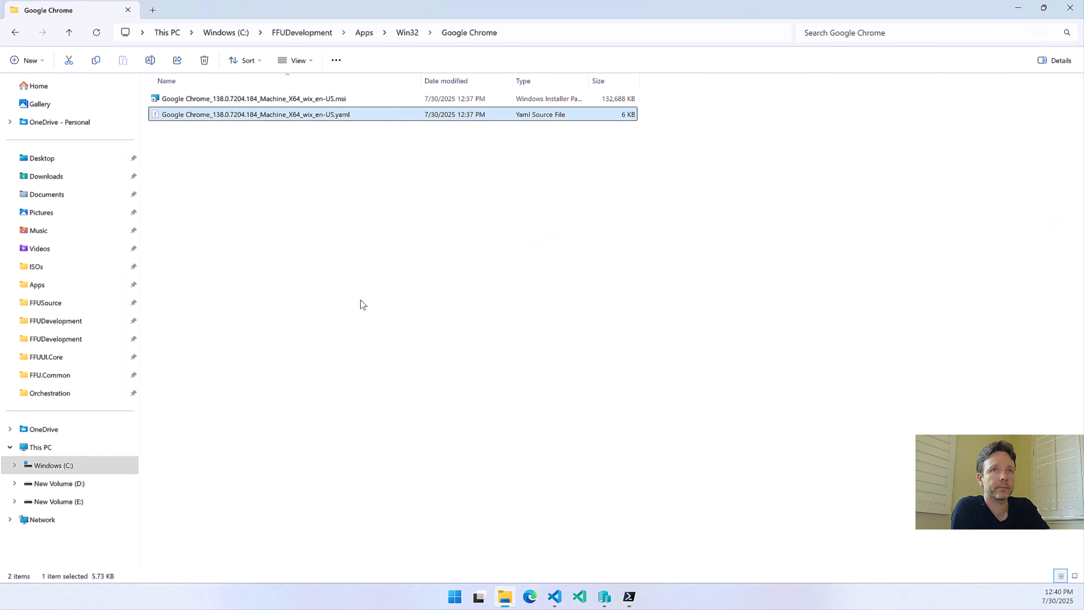
{"action": "left_click", "coordinate": [412, 35]}
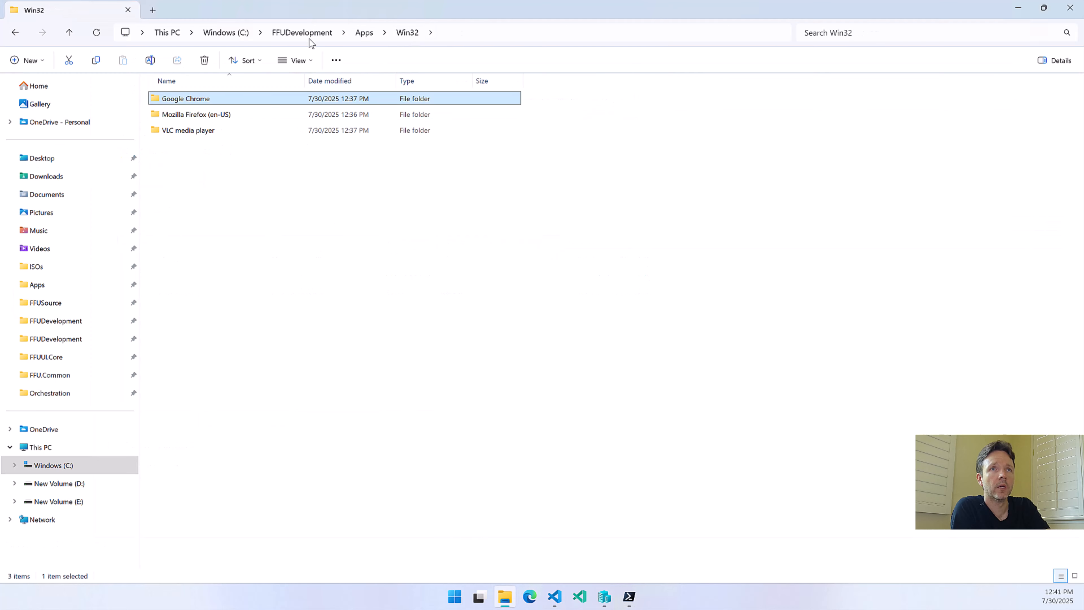
{"action": "left_click", "coordinate": [354, 35]}
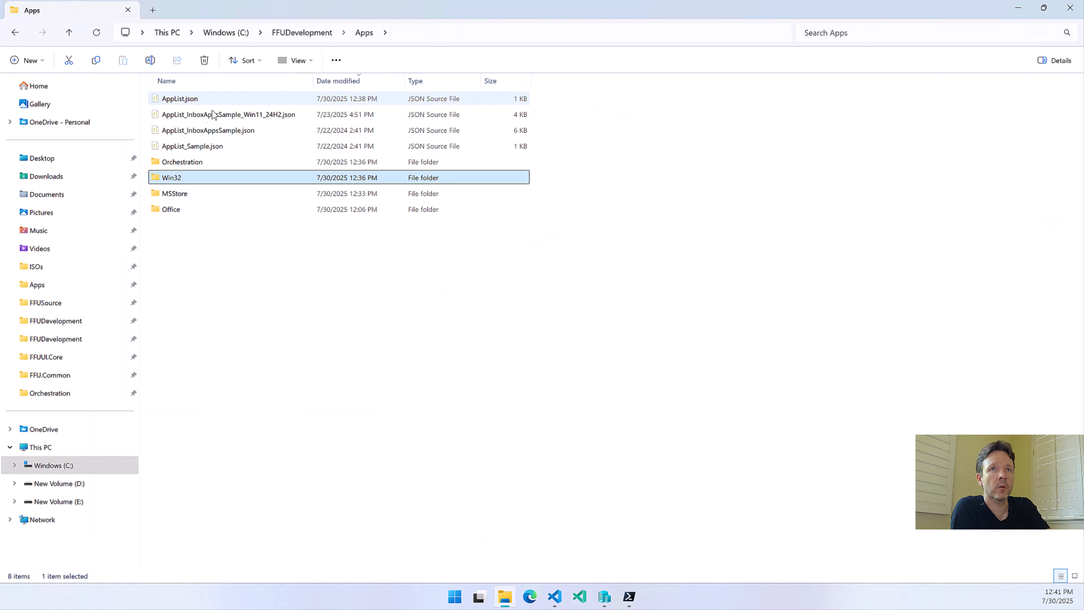
{"action": "double_click", "coordinate": [177, 165]}
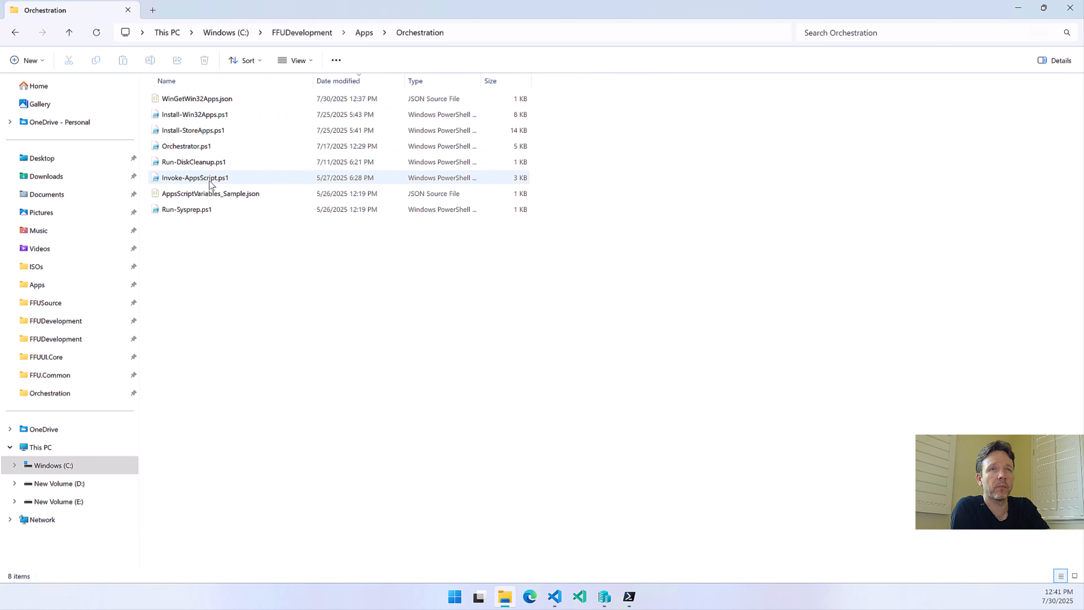
{"action": "key", "text": "alt+Left"}
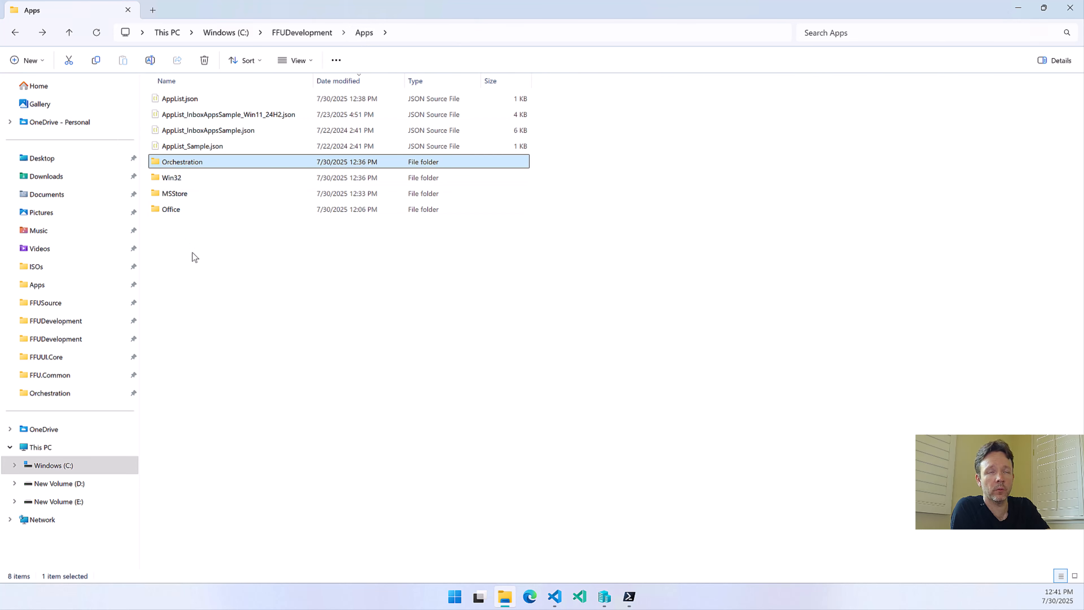
{"action": "double_click", "coordinate": [191, 166]}
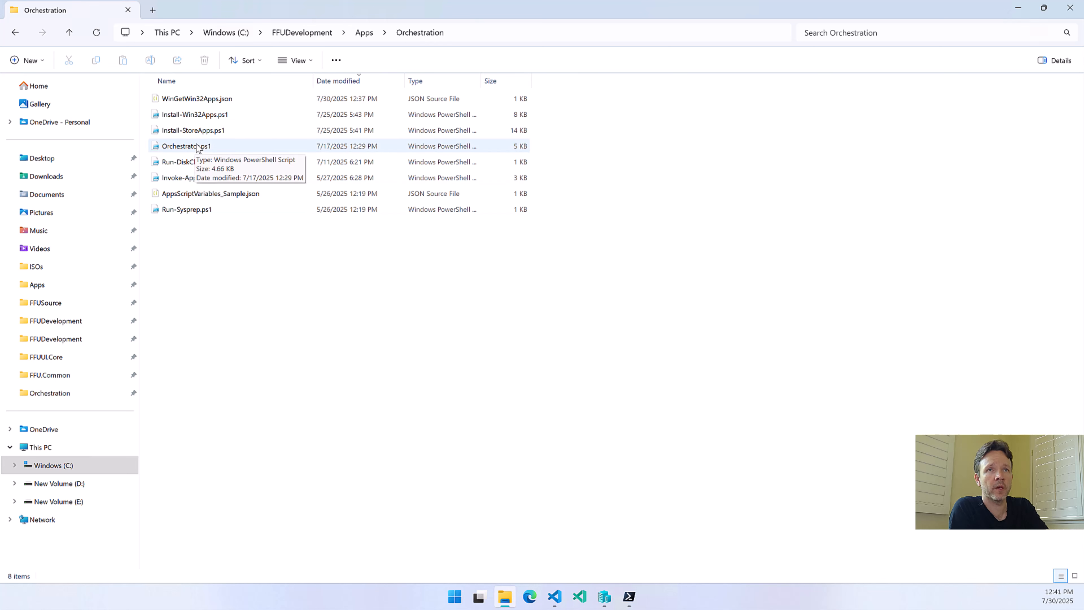
{"action": "left_click", "coordinate": [208, 116]}
{"action": "left_click", "coordinate": [205, 104]}
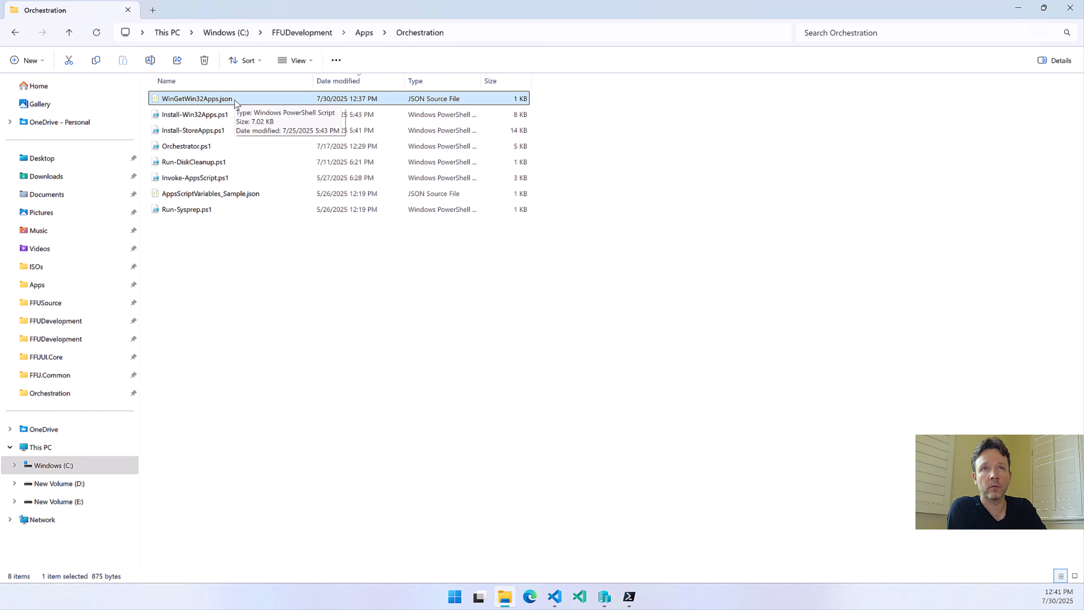
Open AppList.json from the Apps folder to review its app entries, and minimize the editor
{"action": "left_click", "coordinate": [369, 32]}
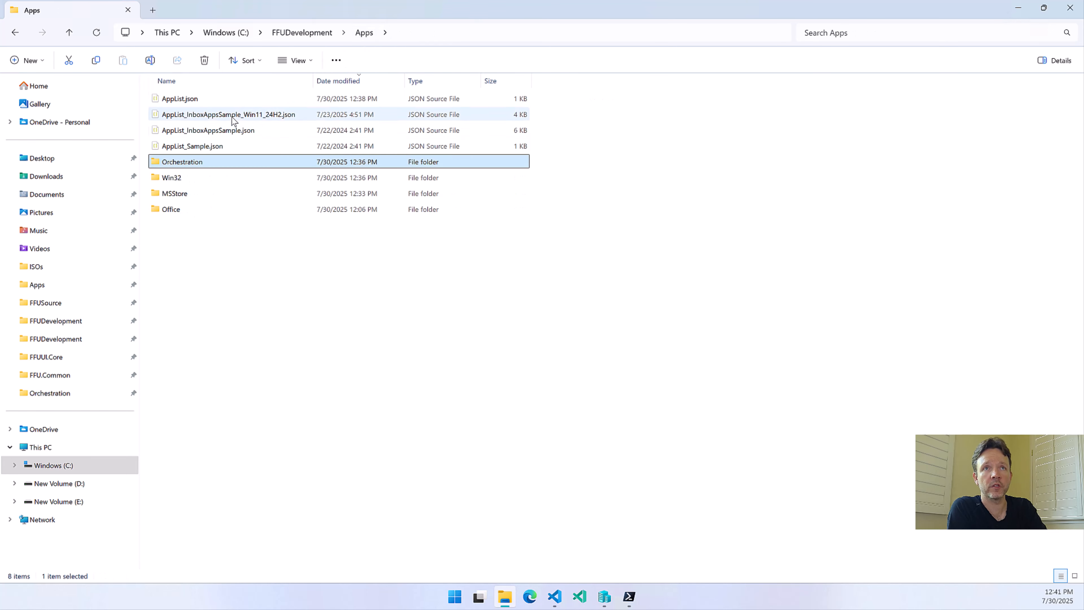
{"action": "double_click", "coordinate": [201, 100]}
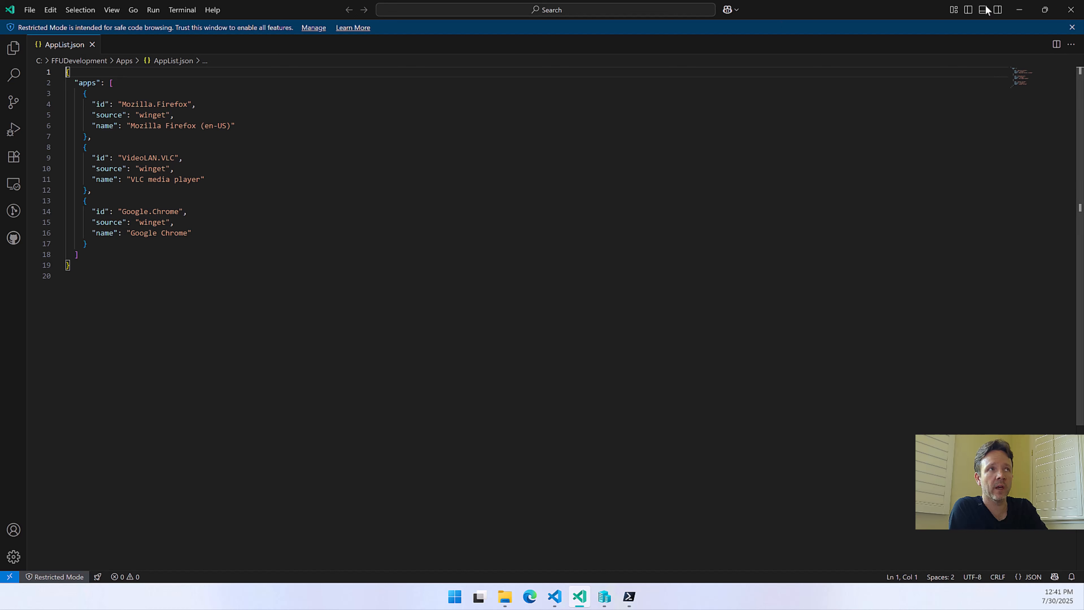
{"action": "left_click", "coordinate": [1019, 9]}
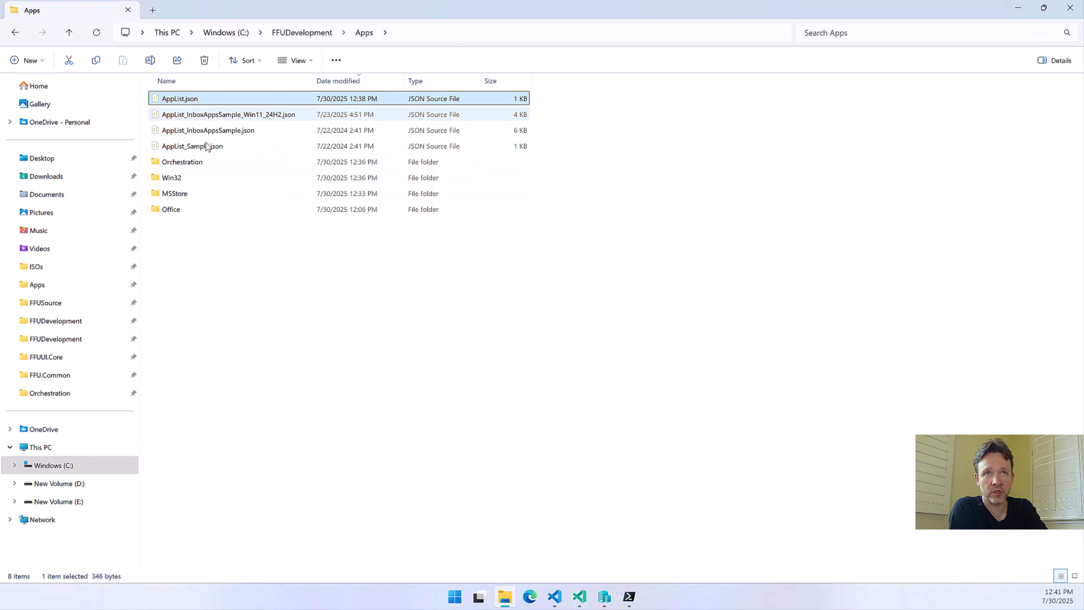
Review WinGetWin32Apps.json from the Orchestration folder, close the code editor, and switch to FFU Builder UI
{"action": "double_click", "coordinate": [188, 162]}
{"action": "left_click", "coordinate": [200, 102]}
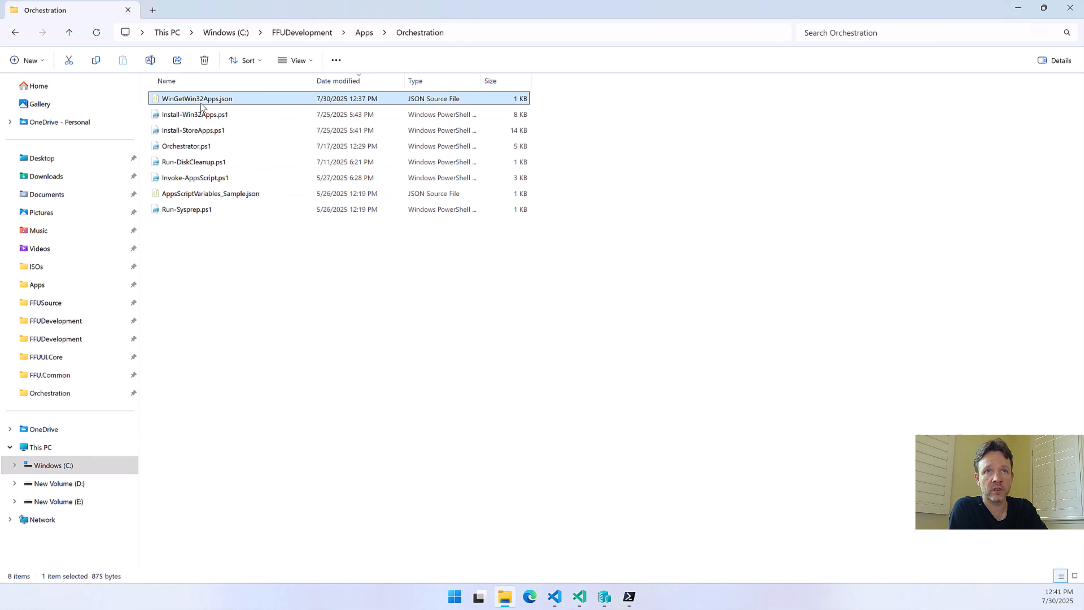
{"action": "double_click", "coordinate": [201, 103]}
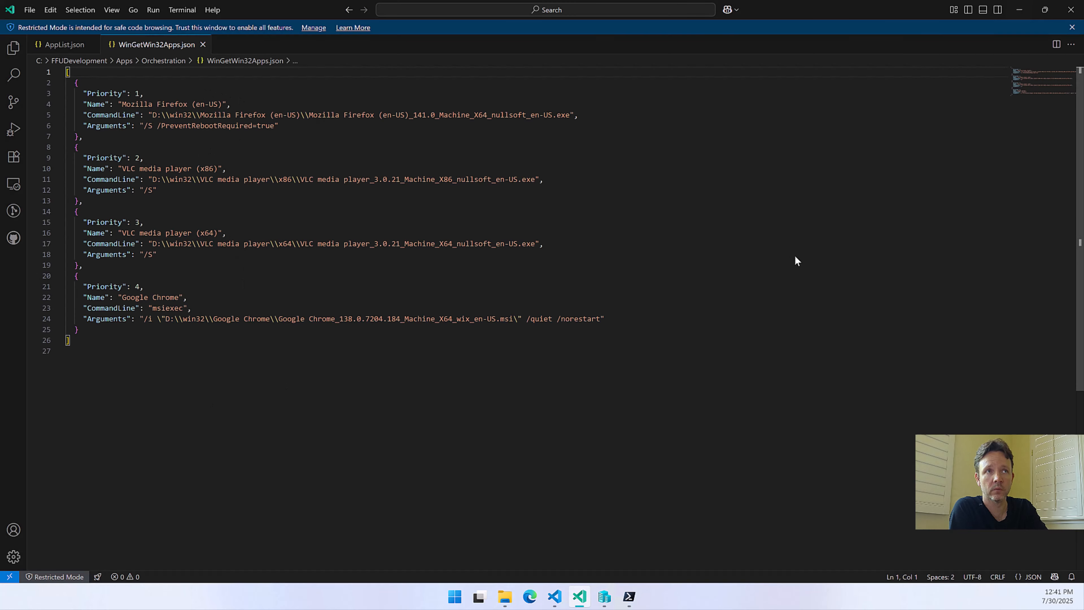
{"action": "left_click", "coordinate": [1071, 17]}
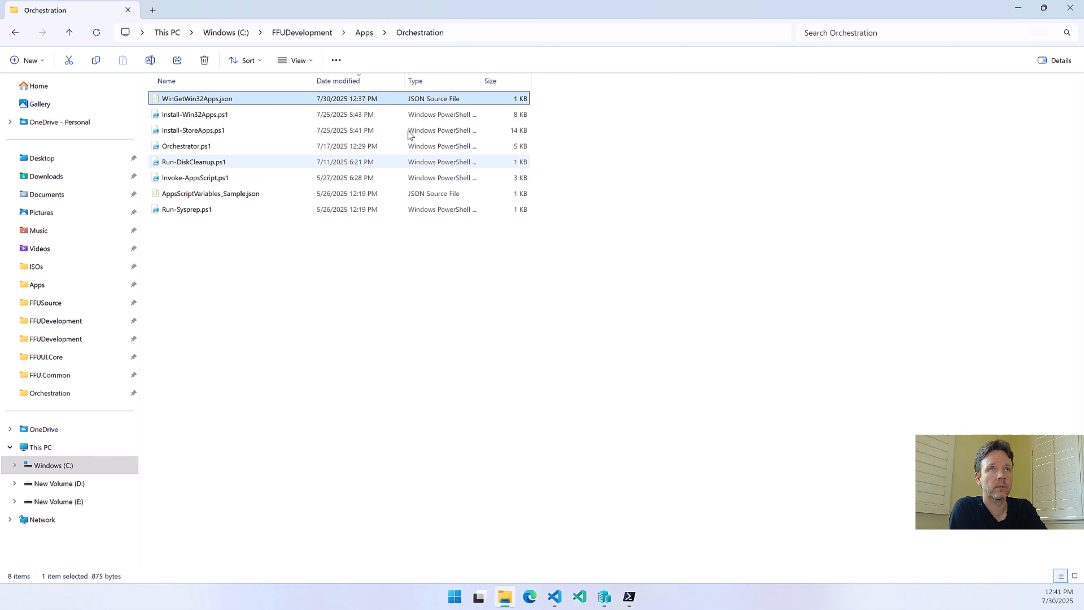
{"action": "mouse_move", "coordinate": [632, 600]}
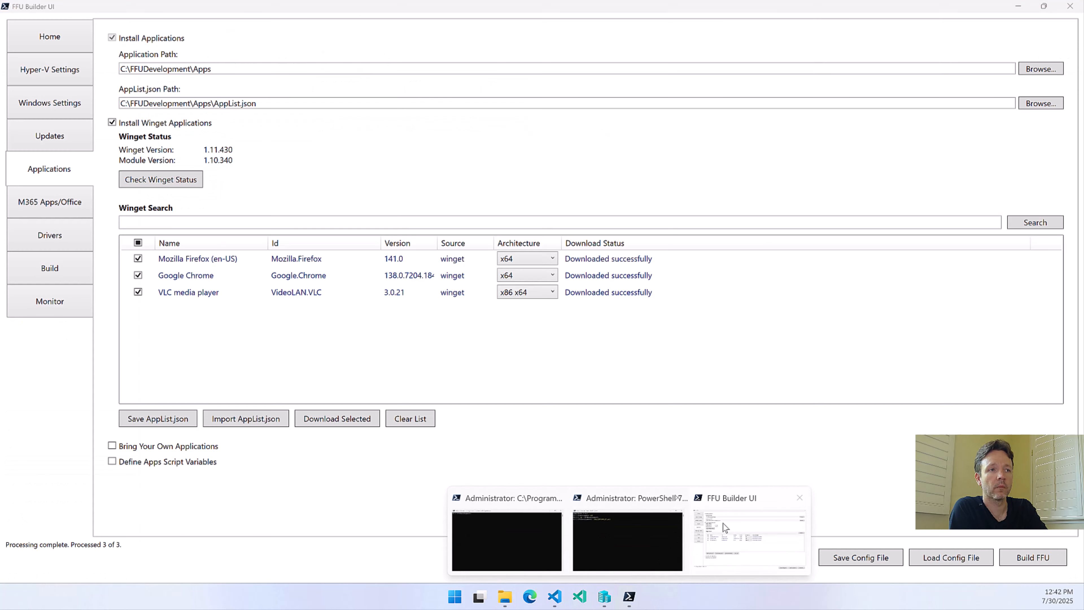
{"action": "left_click", "coordinate": [752, 549]}
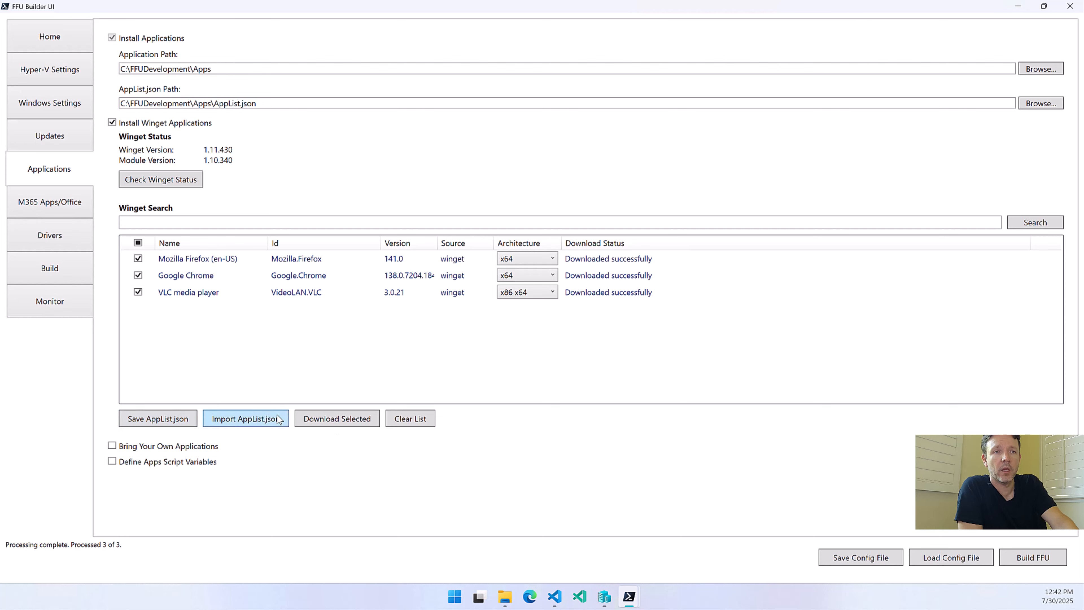
Check the Apps folder in File Explorer, and in FFU Builder UI save the app list over the existing AppList.json
{"action": "left_click", "coordinate": [507, 602]}
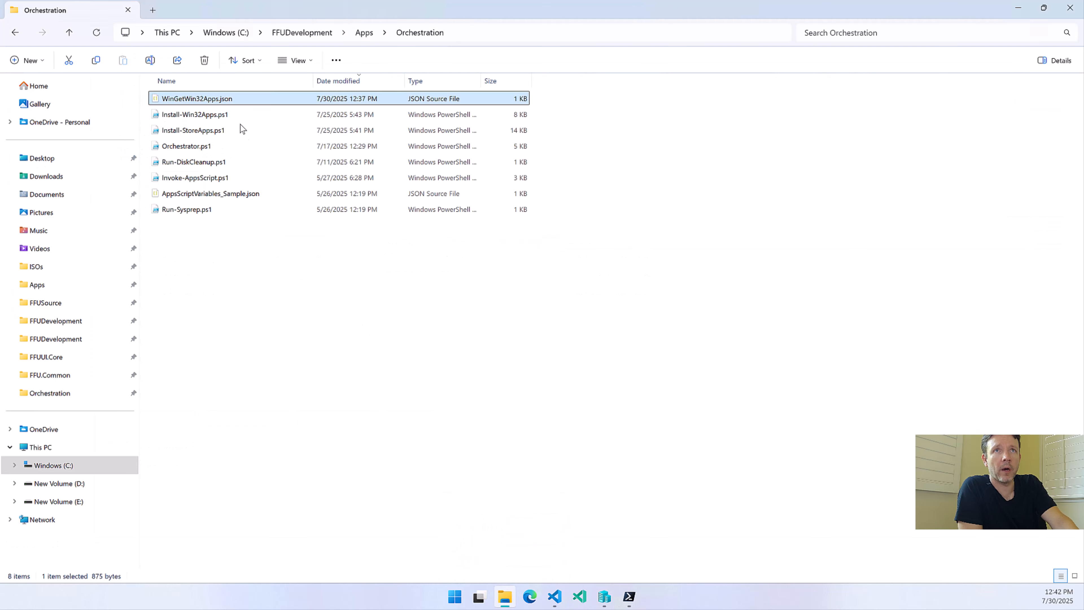
{"action": "left_click", "coordinate": [367, 34]}
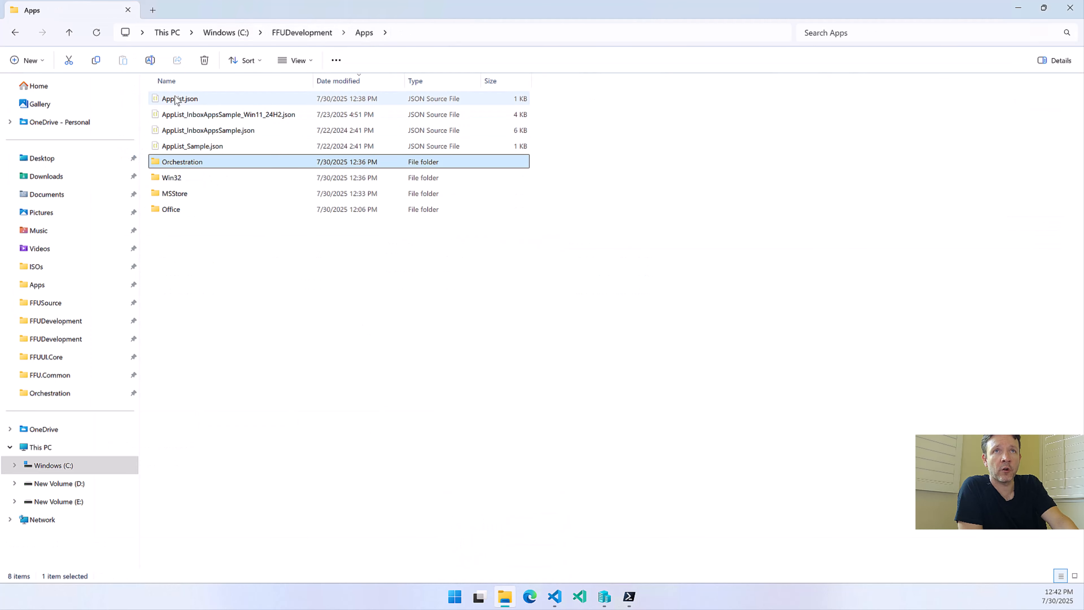
{"action": "left_click", "coordinate": [1019, 9]}
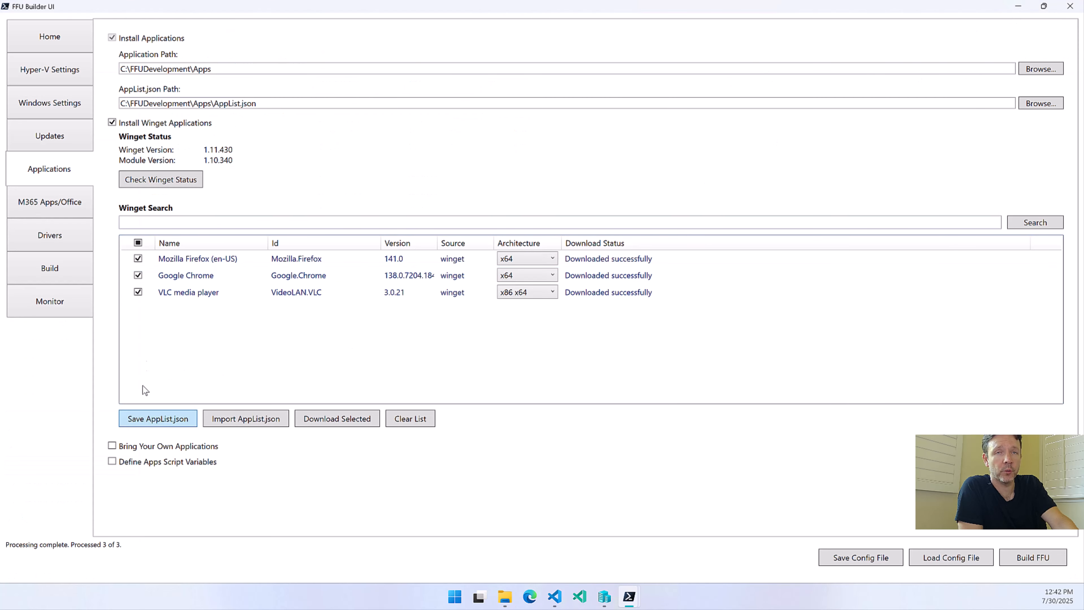
{"action": "left_click", "coordinate": [146, 419]}
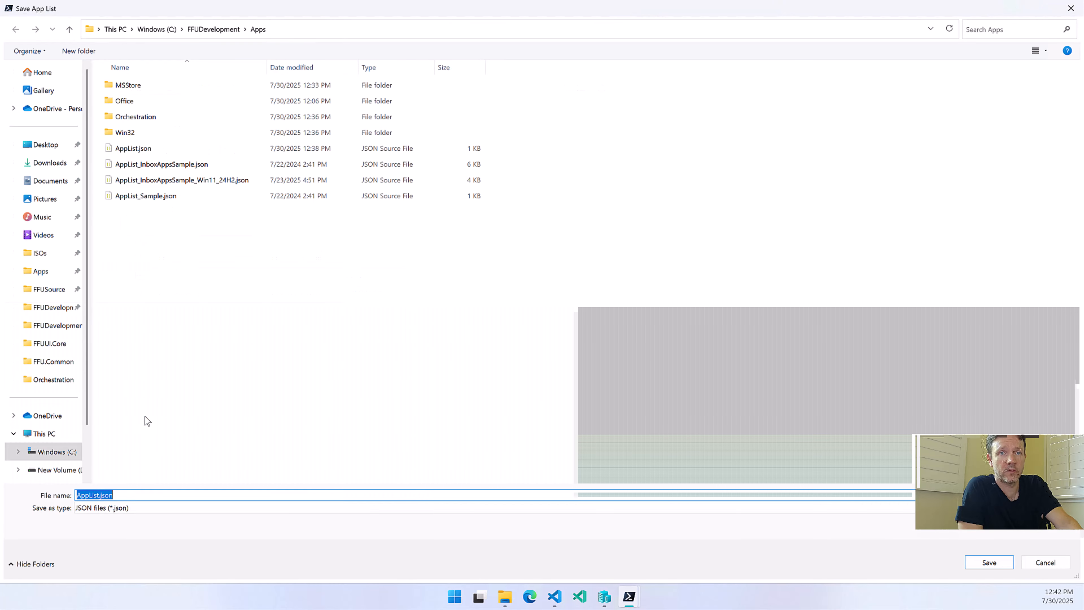
{"action": "left_click", "coordinate": [137, 155]}
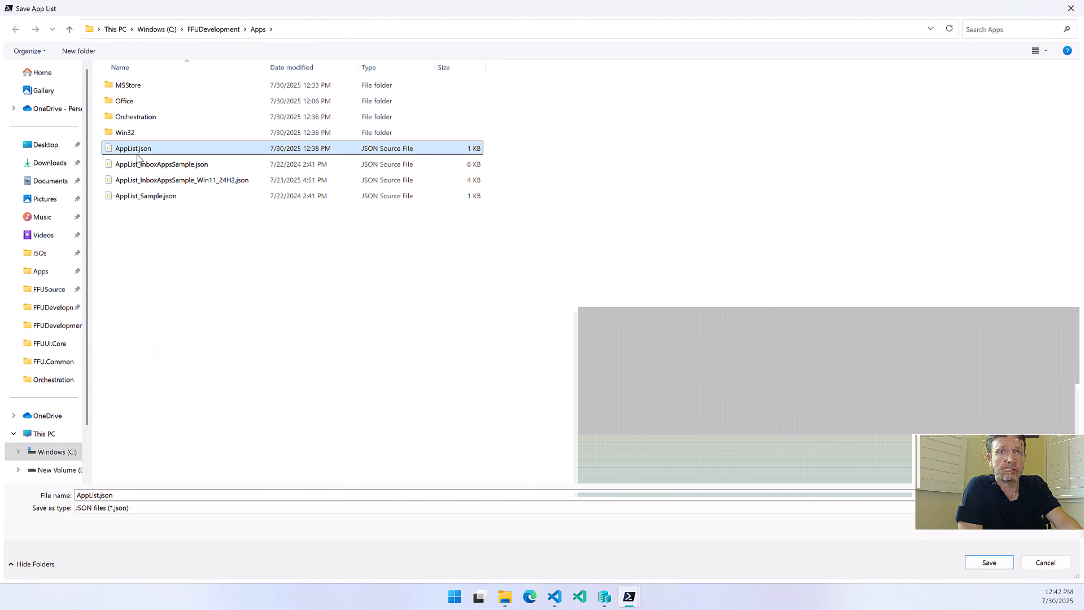
{"action": "left_click", "coordinate": [995, 563]}
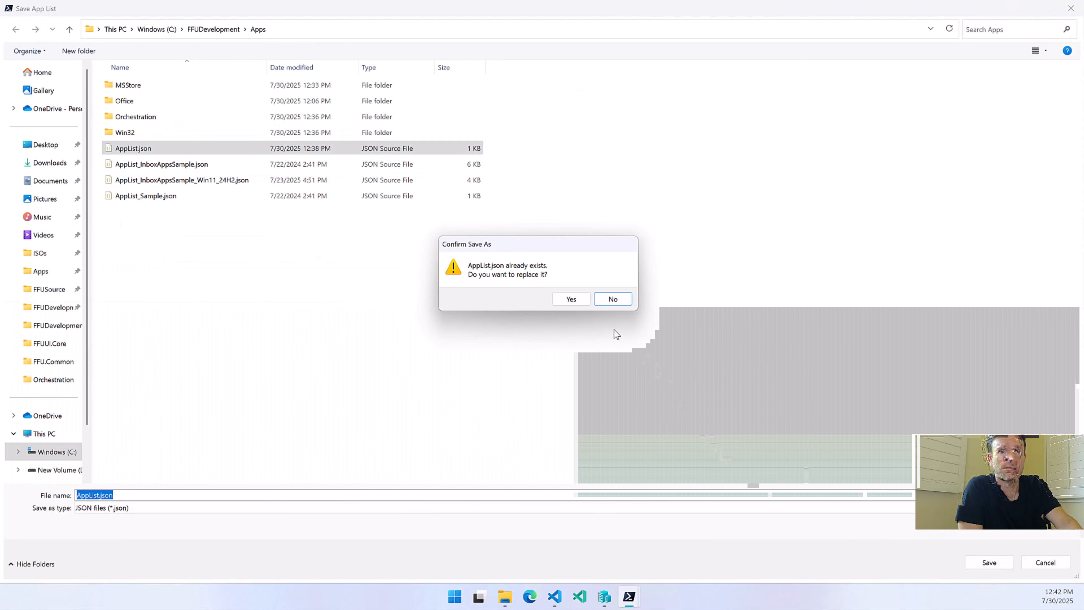
{"action": "left_click", "coordinate": [574, 301]}
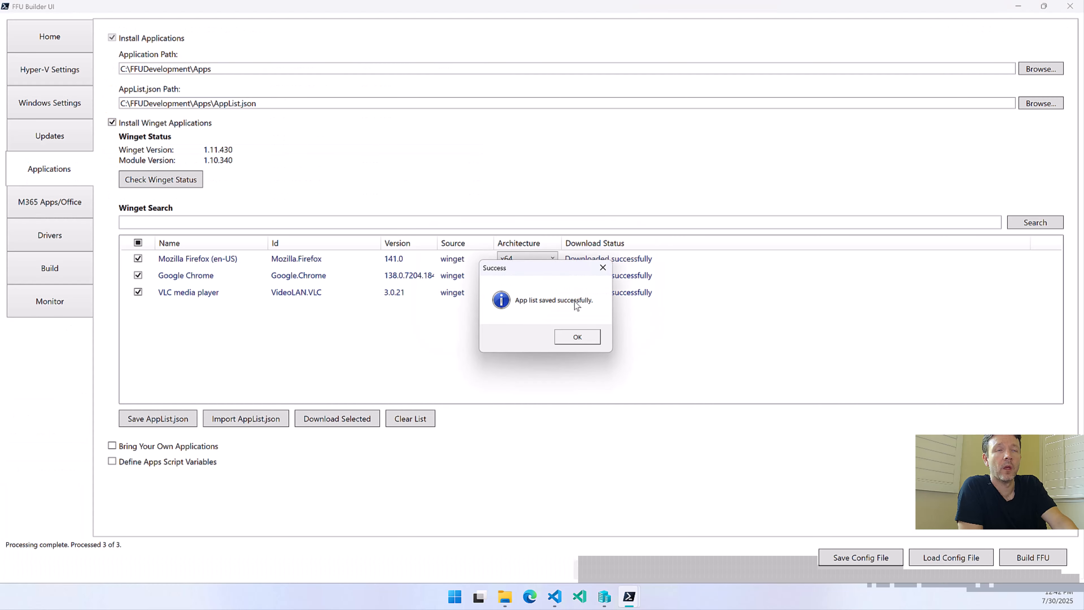
{"action": "left_click", "coordinate": [574, 340]}
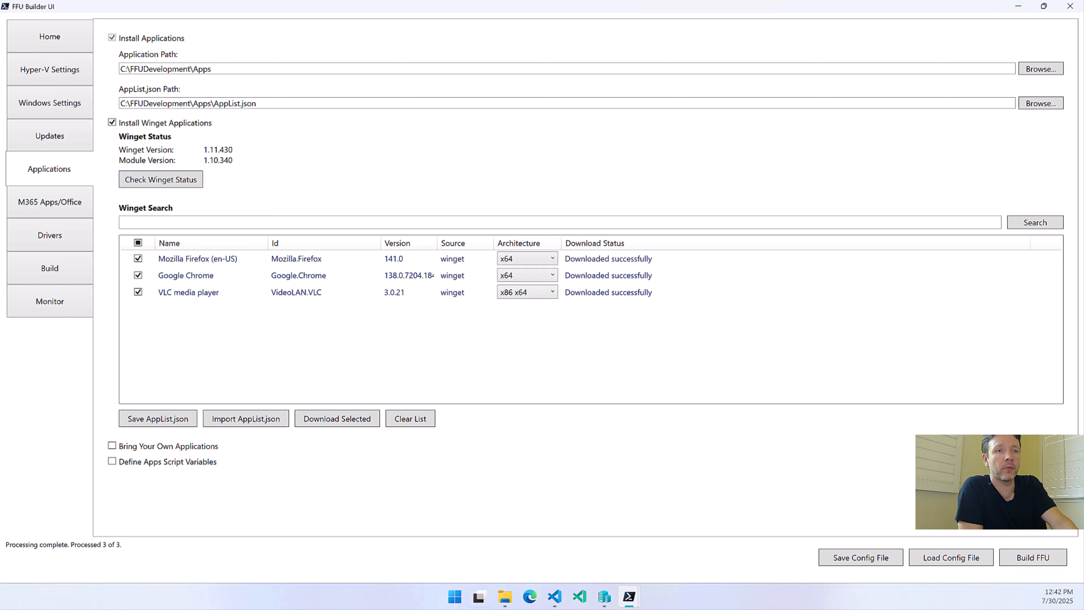
Switch to File Explorer and examine WinGetWin32Apps.json in Orchestration, the downloaded app folders in Win32, and AppList.json in Apps
{"action": "left_click", "coordinate": [505, 596]}
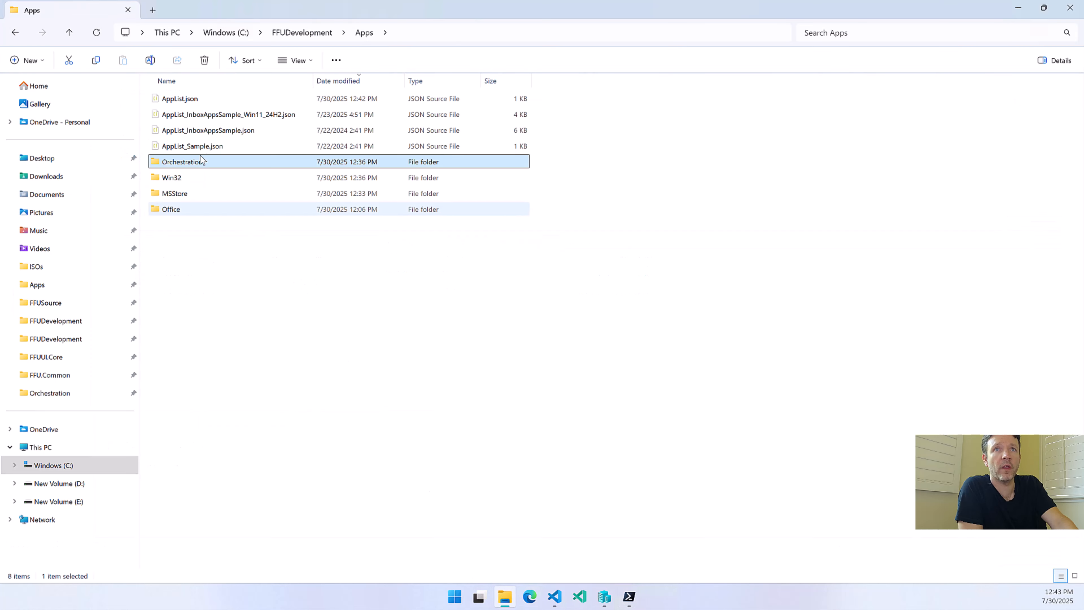
{"action": "double_click", "coordinate": [174, 162]}
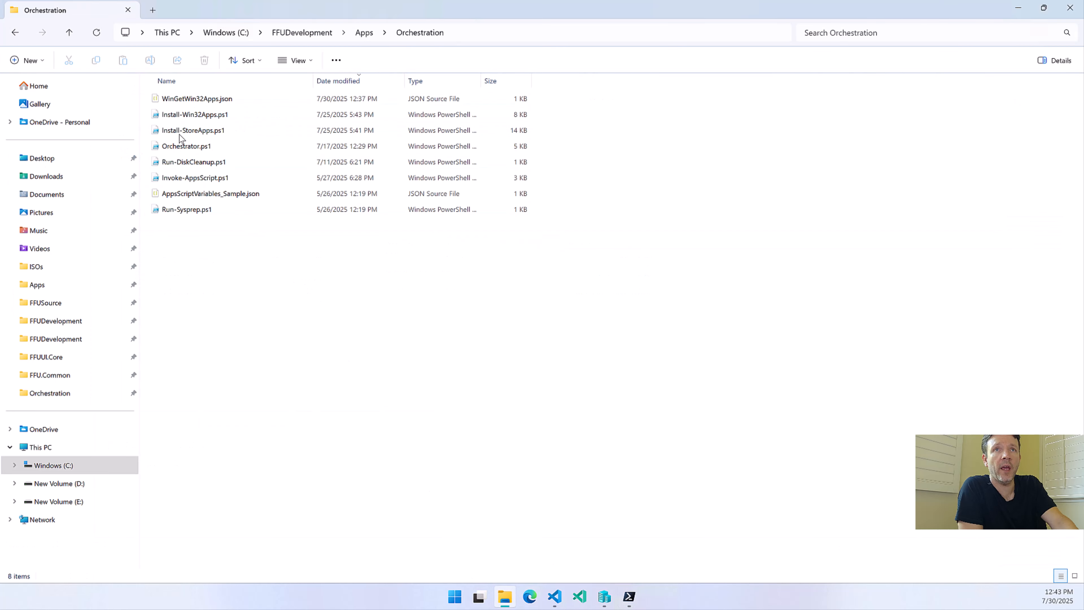
{"action": "left_click", "coordinate": [186, 103]}
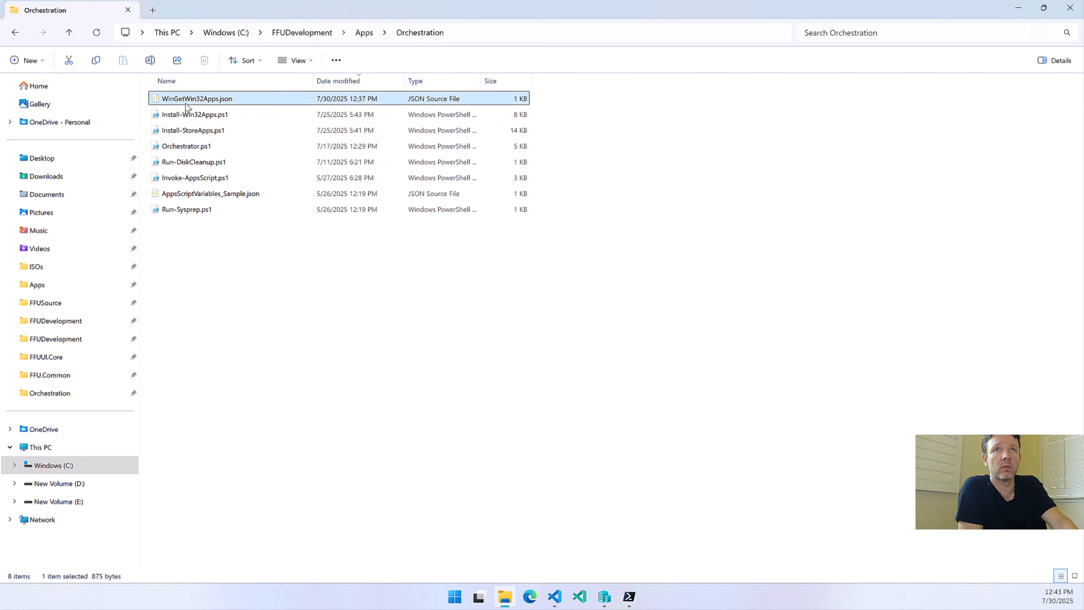
{"action": "left_click", "coordinate": [371, 34]}
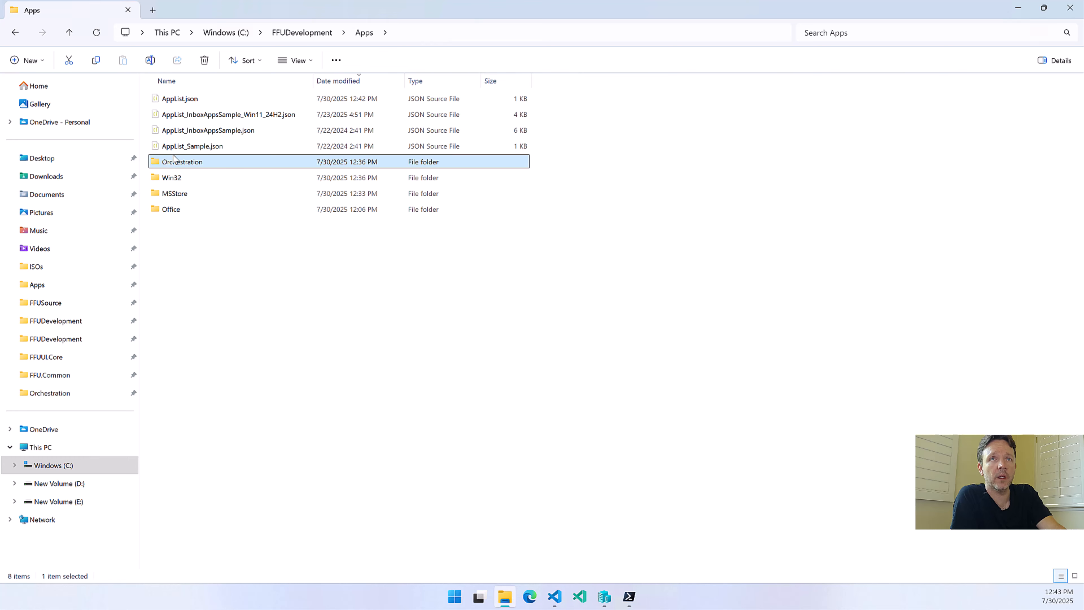
{"action": "double_click", "coordinate": [170, 177]}
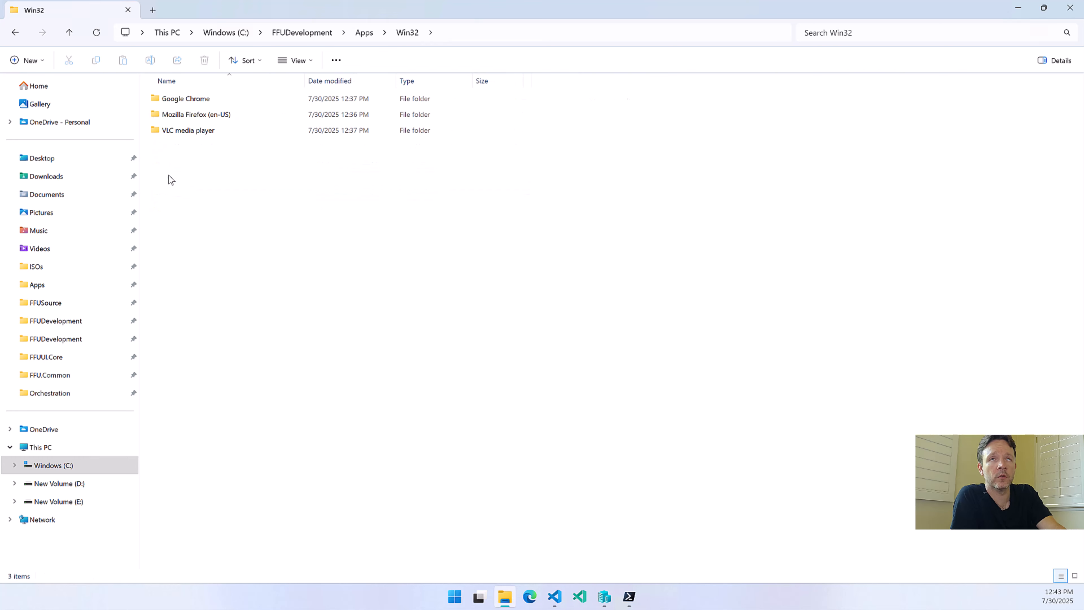
{"action": "key", "text": "alt+Left"}
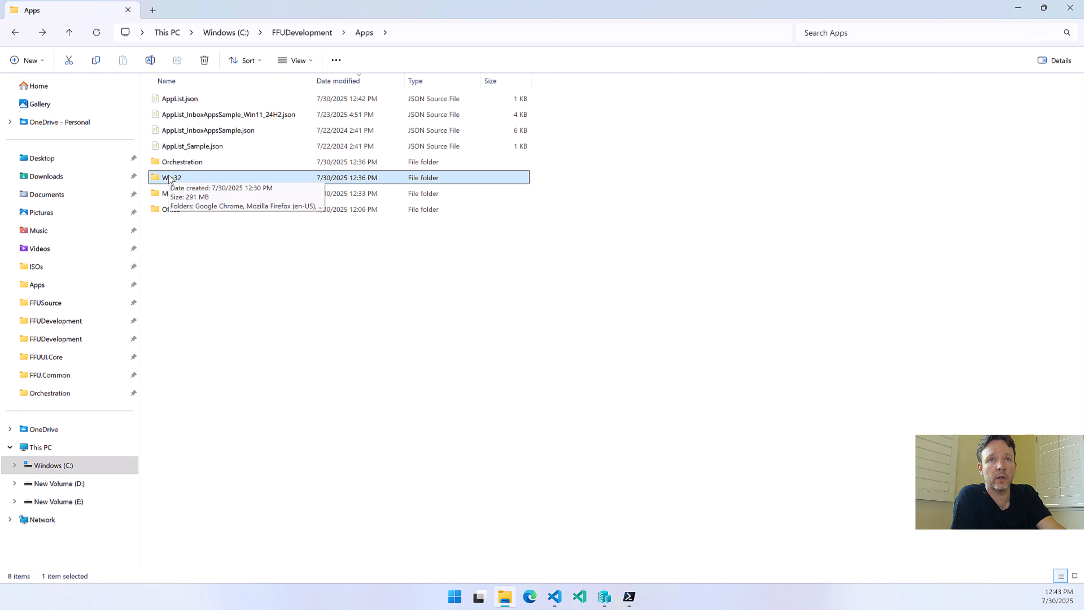
{"action": "left_click", "coordinate": [190, 101]}
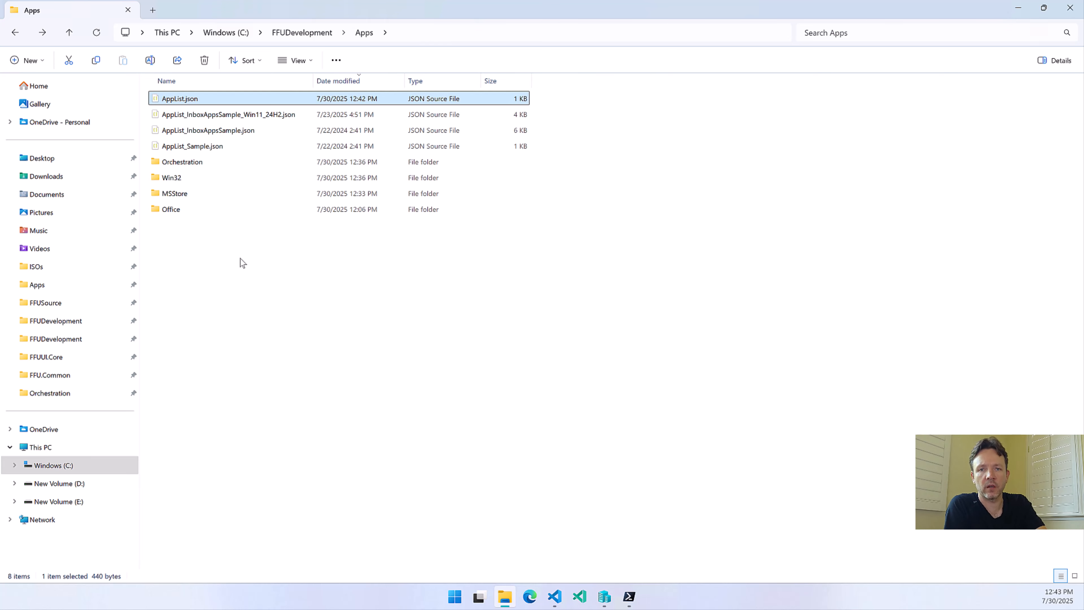
{"action": "double_click", "coordinate": [197, 165]}
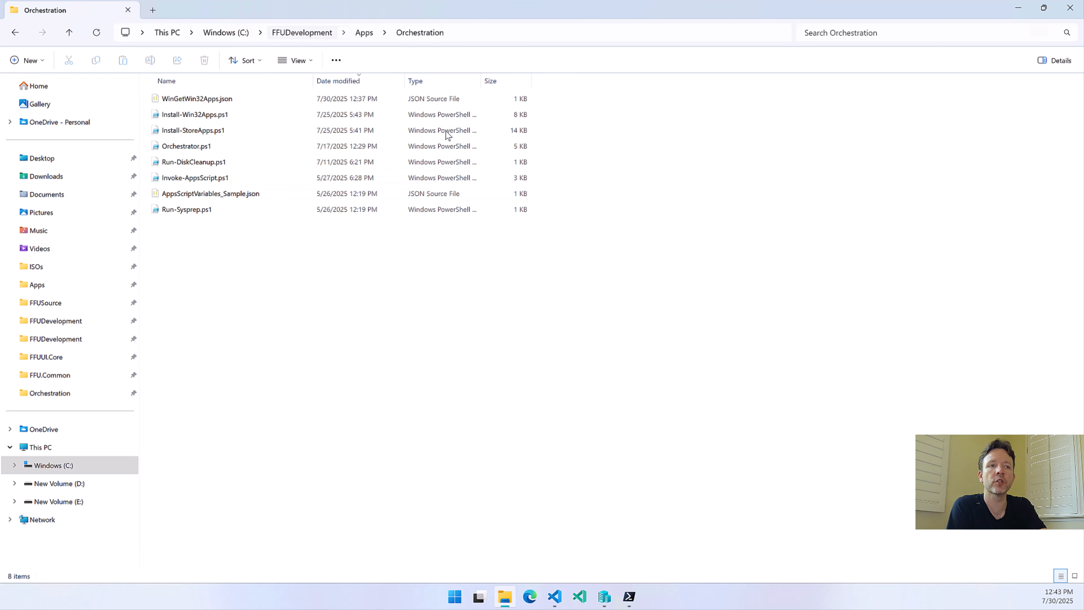
Switch to FFU Builder UI and clear the Winget application list
{"action": "mouse_move", "coordinate": [631, 598]}
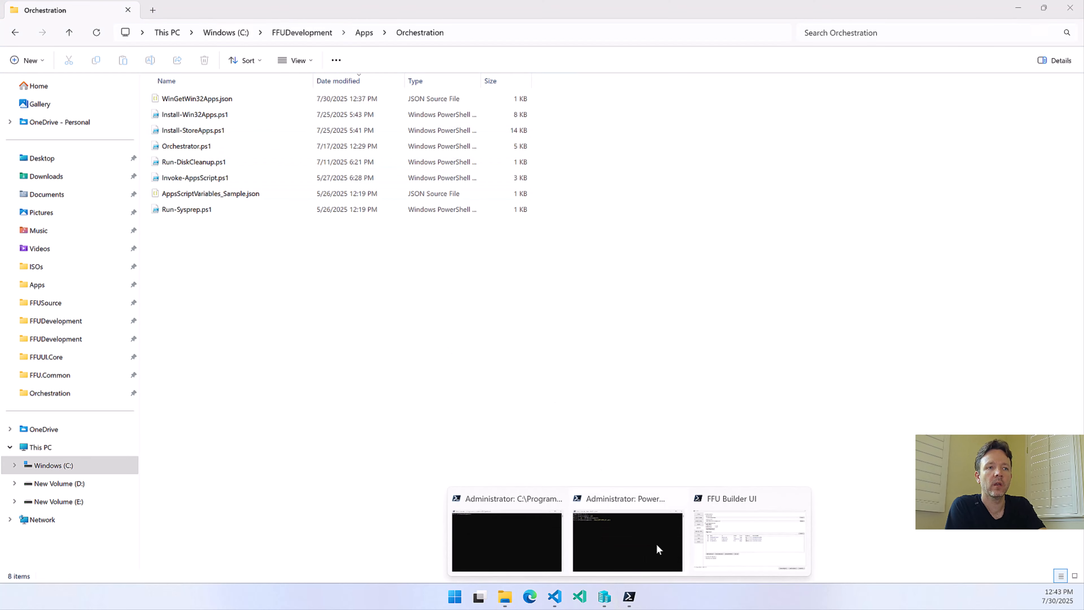
{"action": "left_click", "coordinate": [730, 538]}
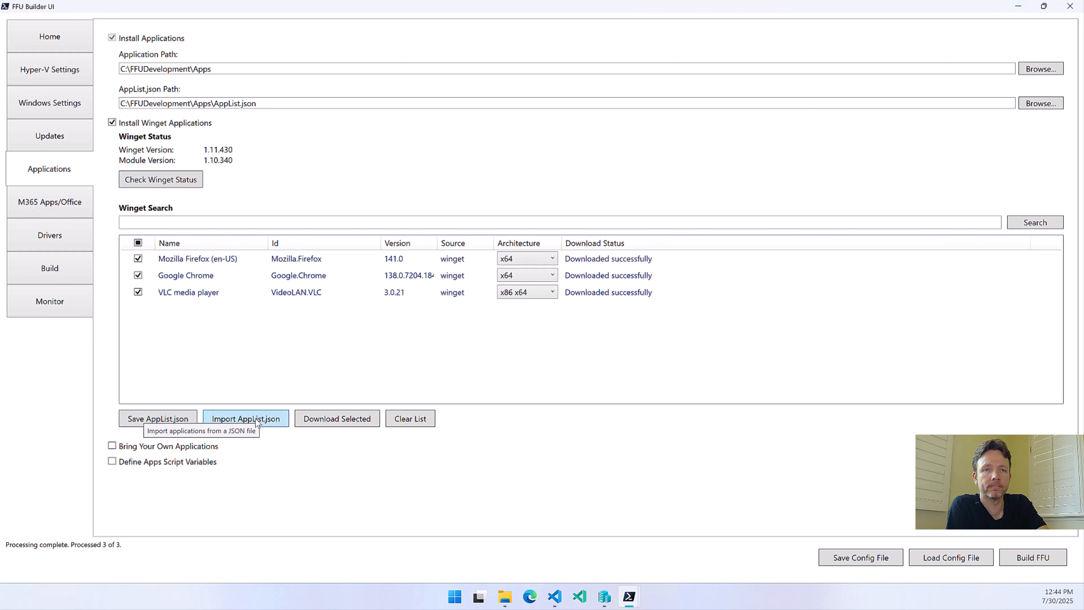
{"action": "left_click", "coordinate": [412, 417]}
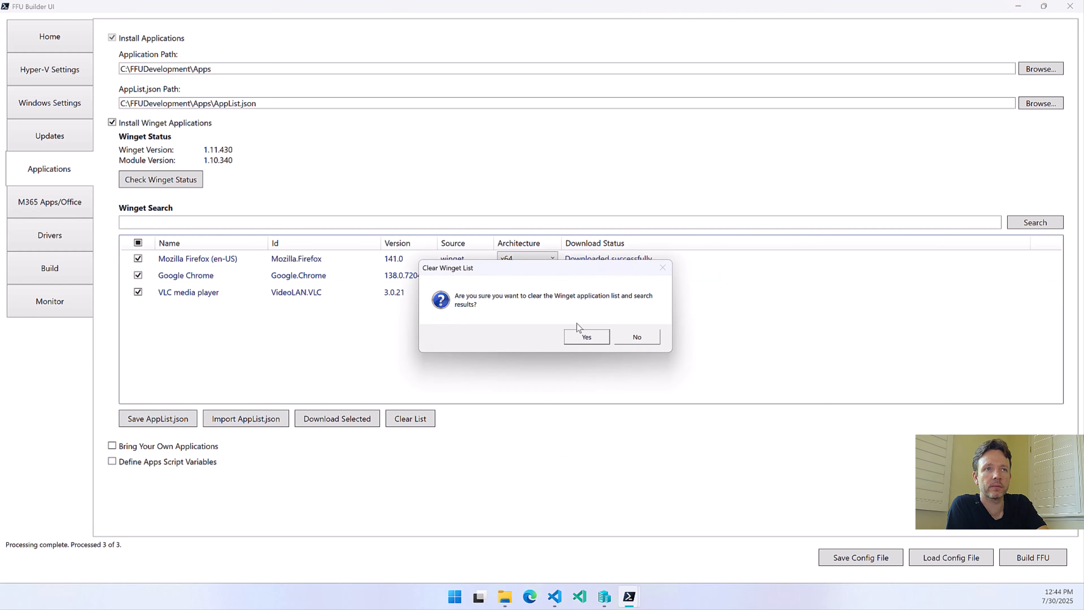
{"action": "left_click", "coordinate": [584, 338]}
Import AppList.json from the Apps folder into the Winget application list
{"action": "left_click", "coordinate": [249, 422]}
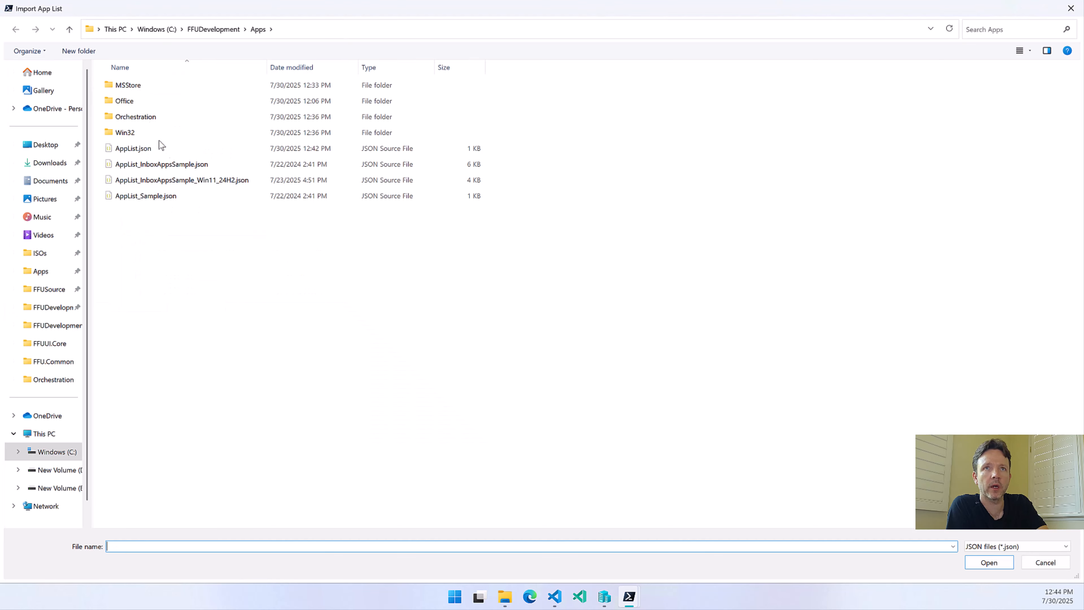
{"action": "left_click", "coordinate": [137, 149]}
{"action": "left_click", "coordinate": [982, 562]}
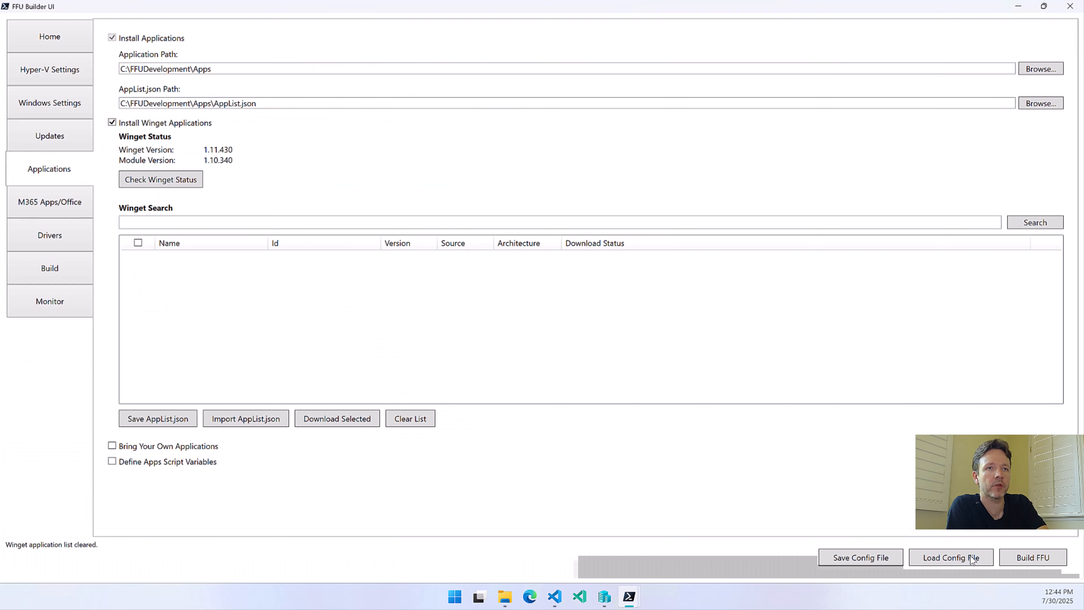
{"action": "left_click", "coordinate": [591, 339]}
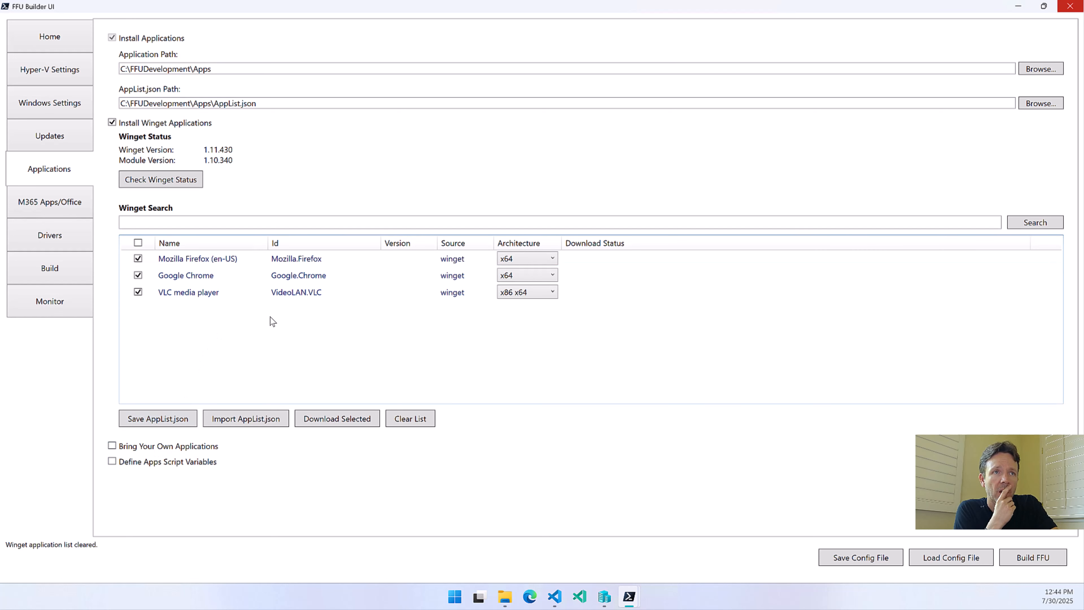
Clear the imported Winget application list, and replace the Install Winget Applications option with Bring Your Own Applications
{"action": "left_click", "coordinate": [410, 425]}
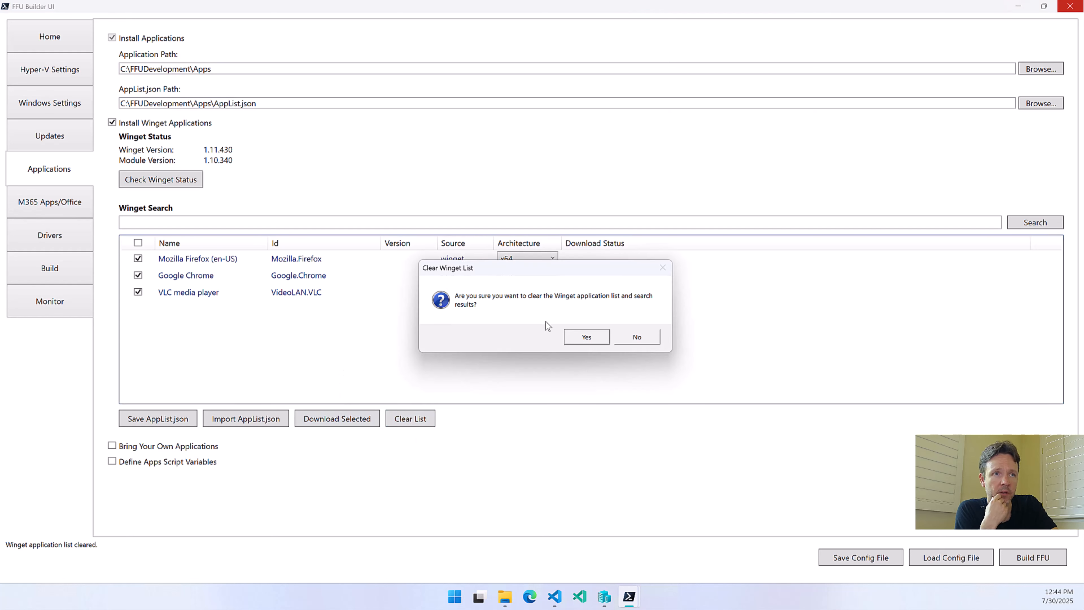
{"action": "left_click", "coordinate": [586, 336]}
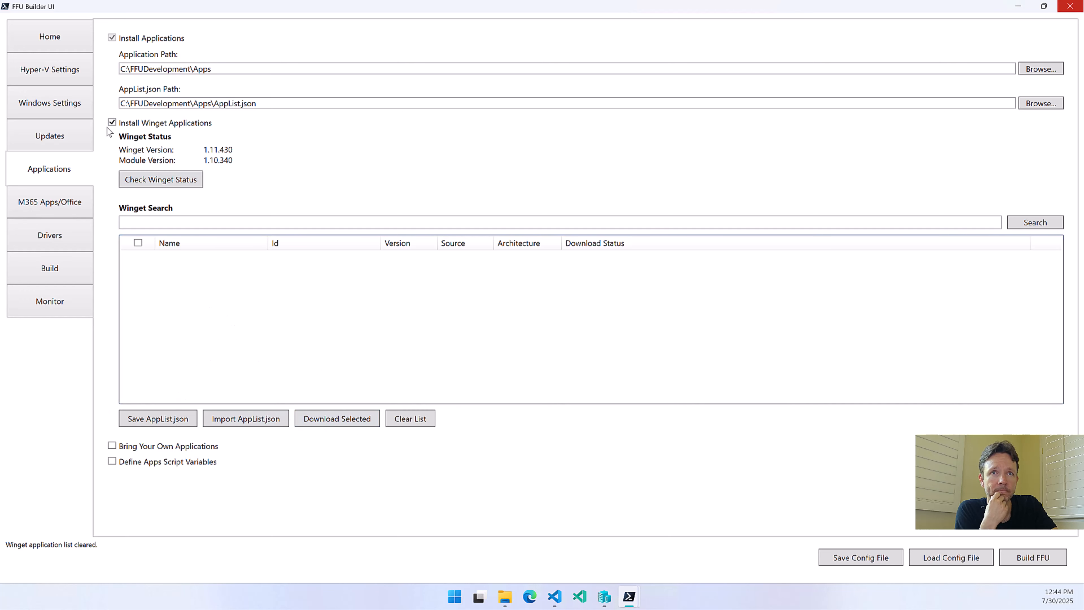
{"action": "left_click", "coordinate": [112, 123]}
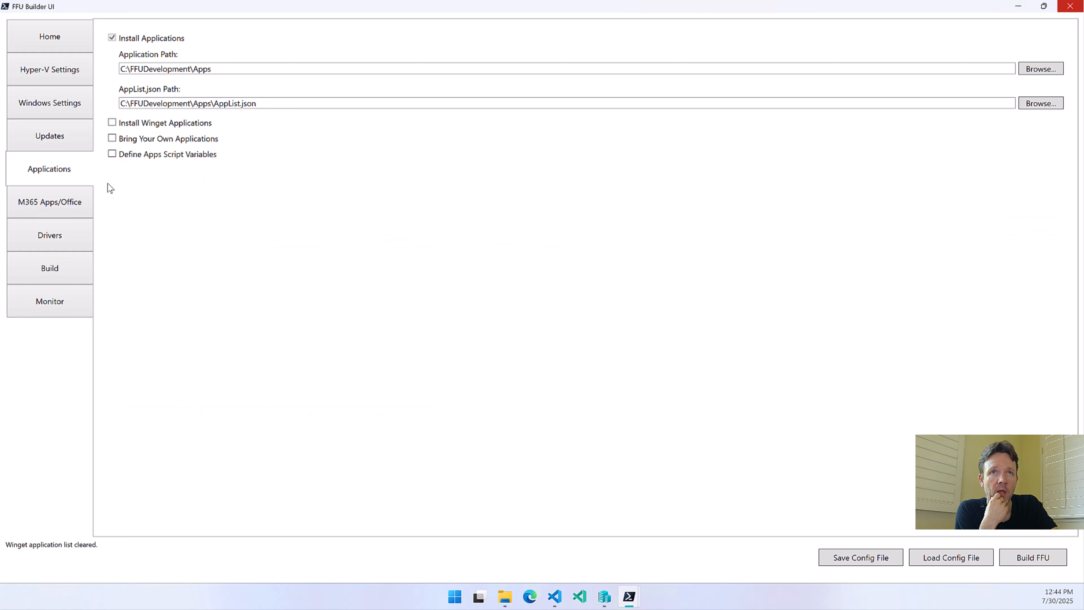
{"action": "left_click", "coordinate": [112, 139]}
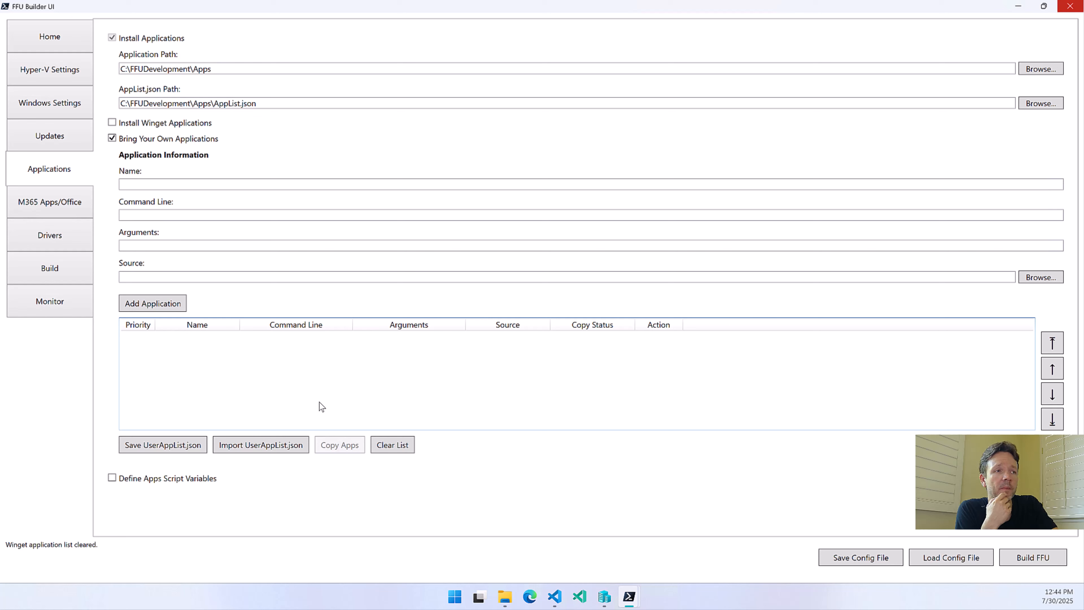
Enter Google Chrome as the application name and msiexec as its command line
{"action": "left_click", "coordinate": [136, 187]}
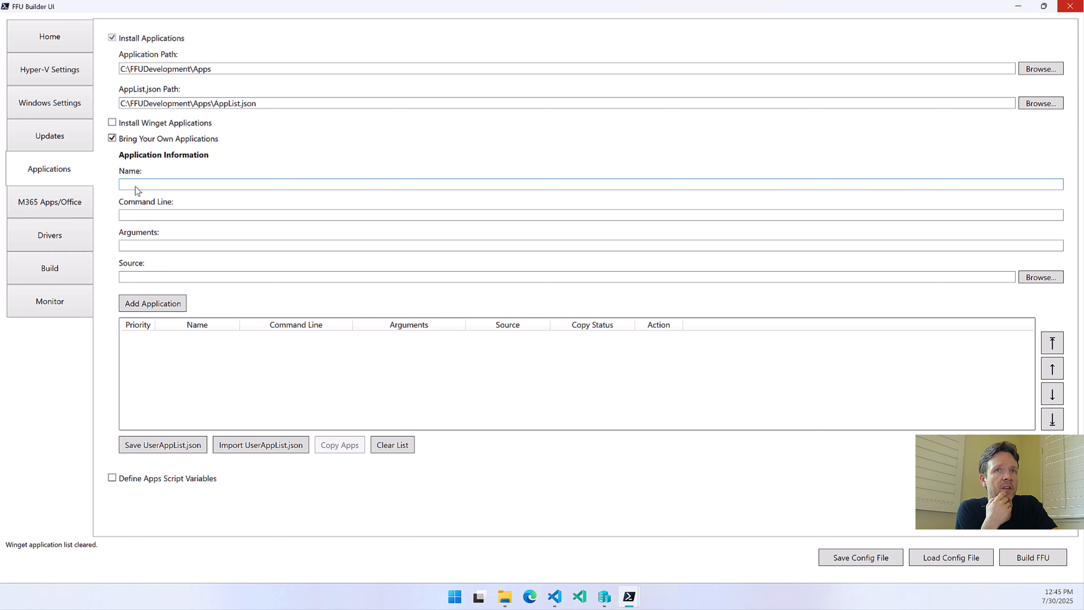
{"action": "left_click", "coordinate": [148, 216]}
{"action": "left_click", "coordinate": [145, 187]}
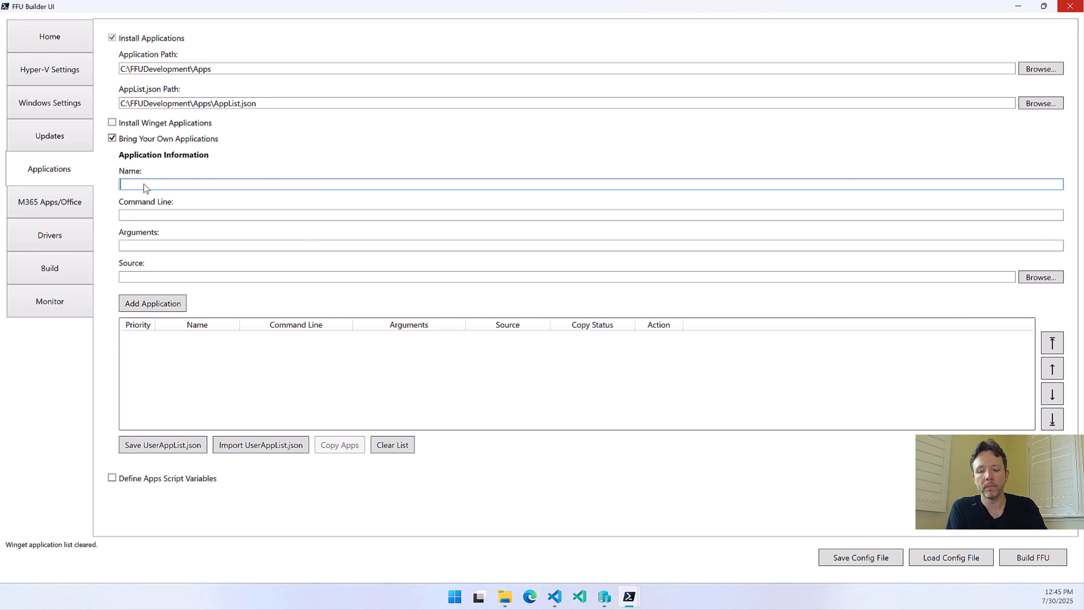
{"action": "type", "text": "gle Chrome"}
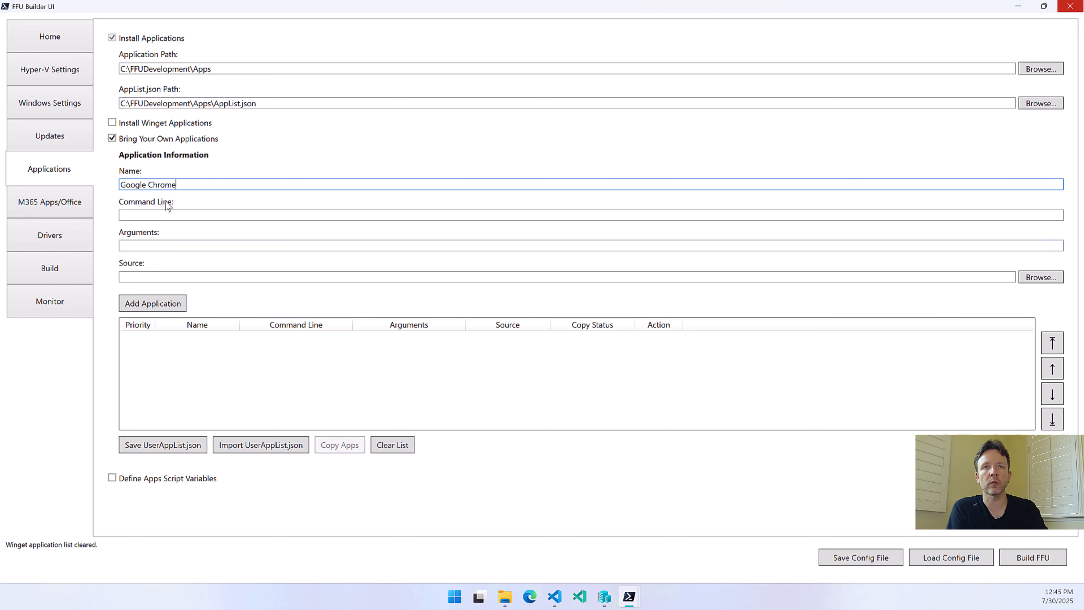
{"action": "left_click", "coordinate": [155, 217]}
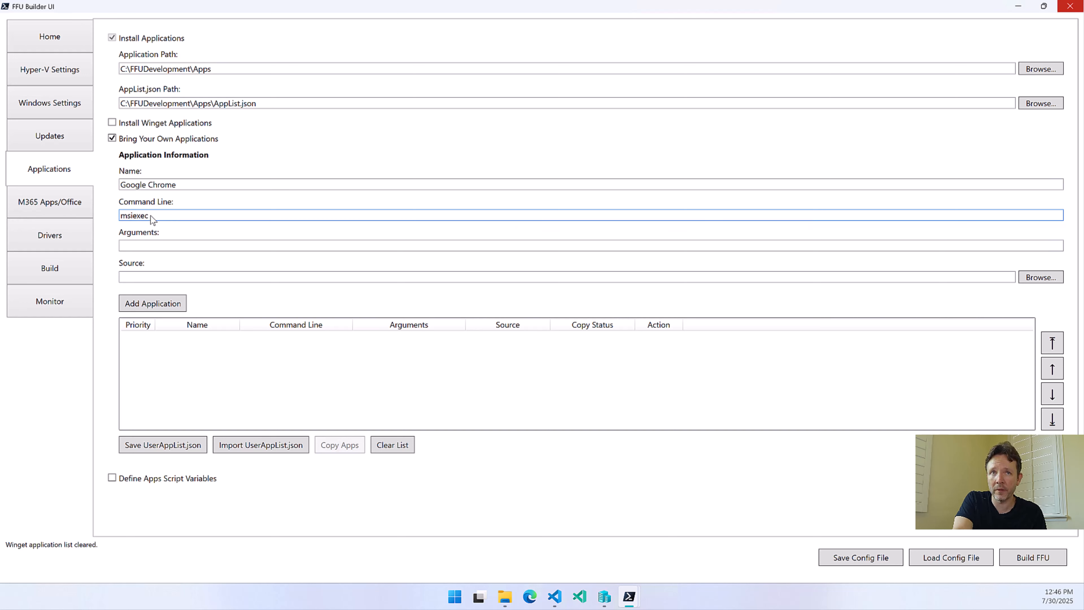
Begin the application's arguments with /i D:\Win32\Google Chrome\ as the installer path
{"action": "left_click", "coordinate": [150, 246]}
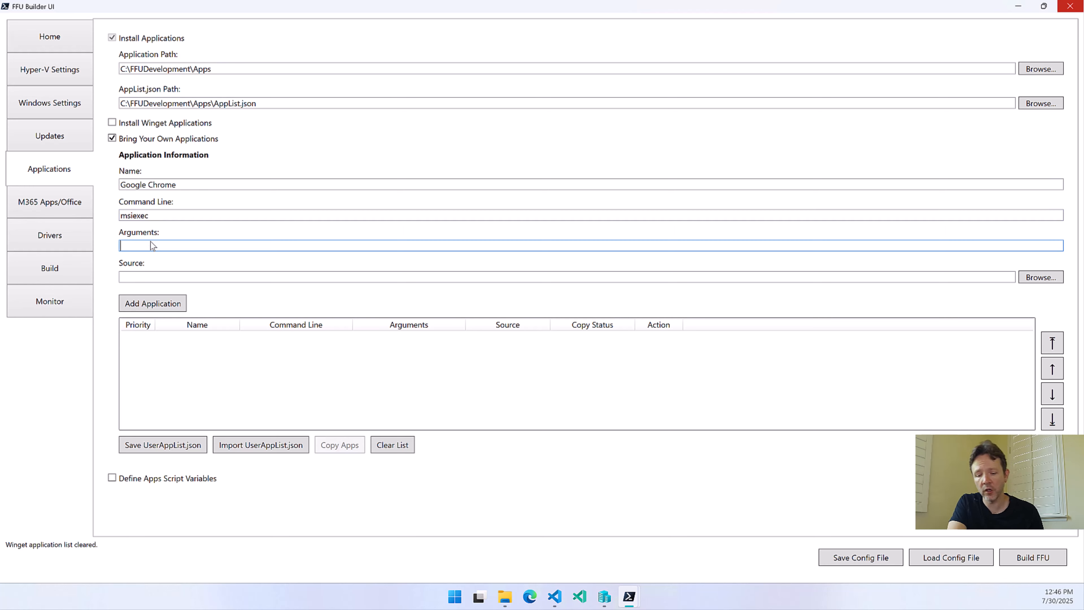
{"action": "type", "text": "/i"}
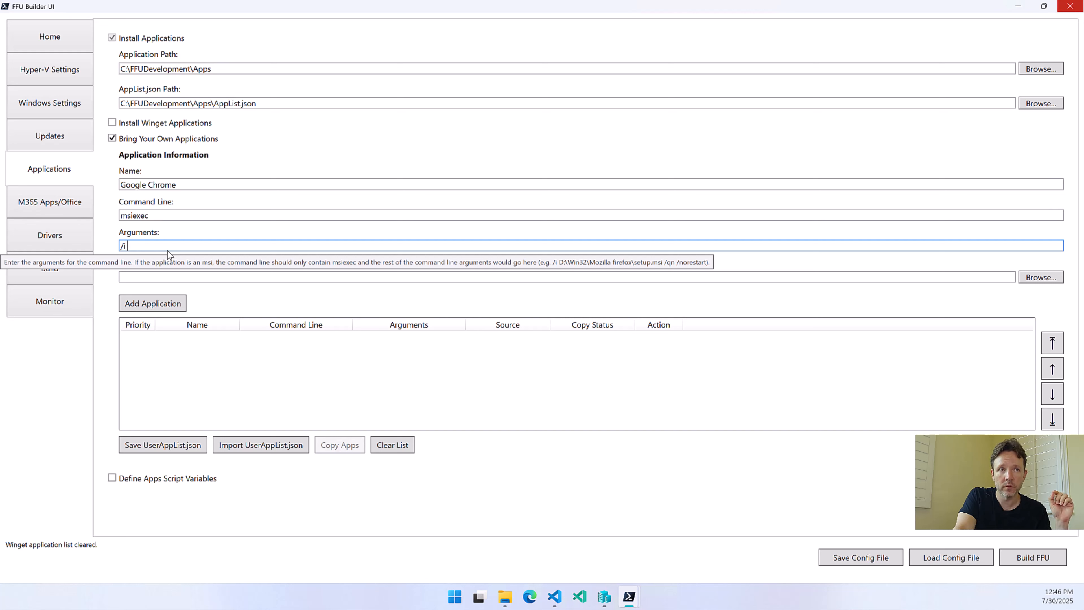
{"action": "type", "text": "D"}
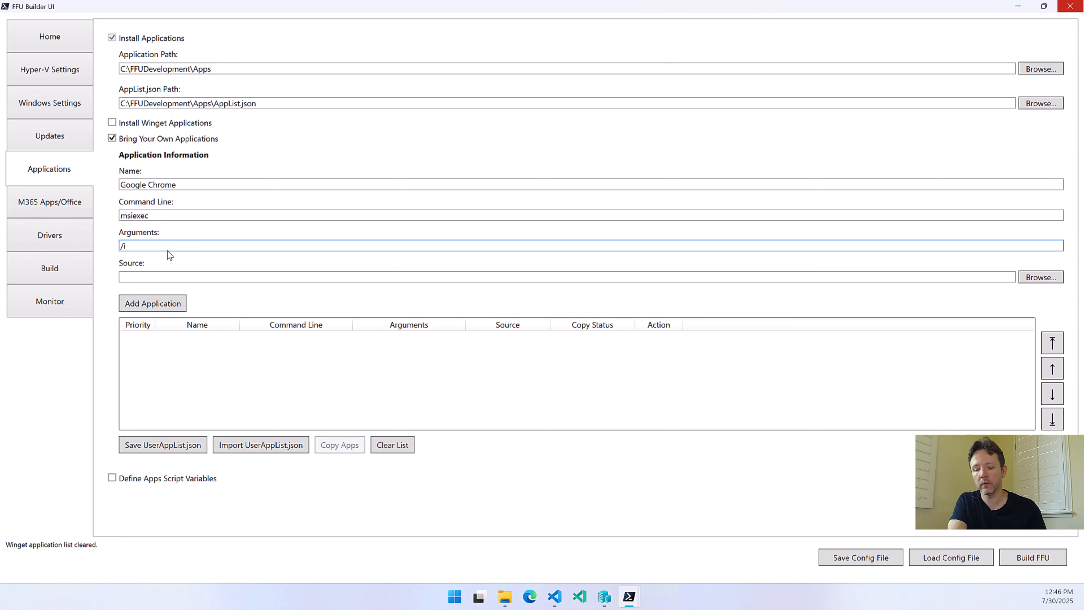
{"action": "type", "text": ":\\Wi"}
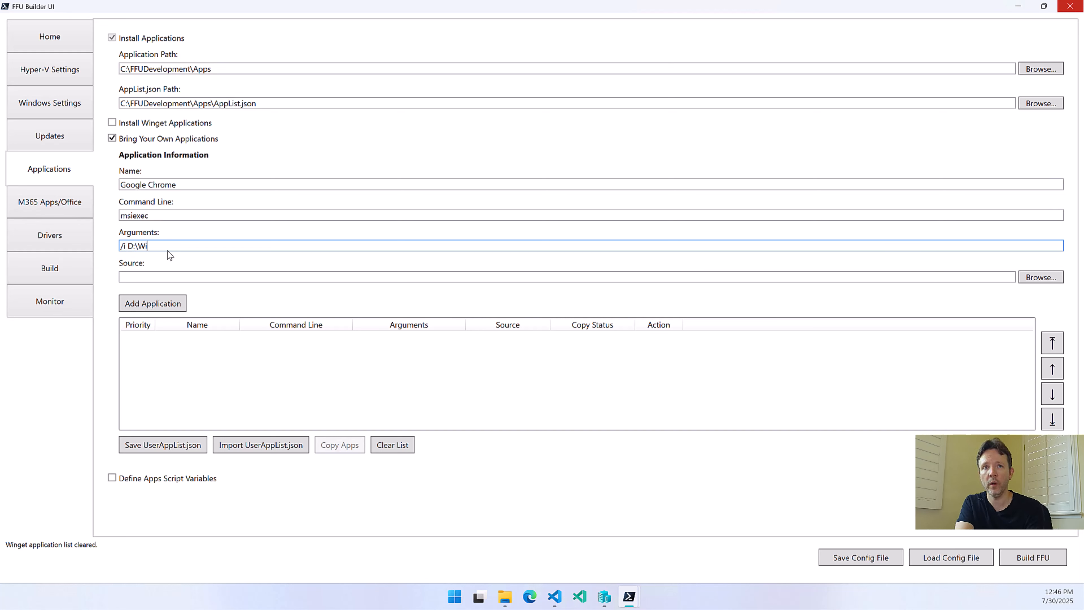
{"action": "type", "text": "n32\\Google Chrome\\"}
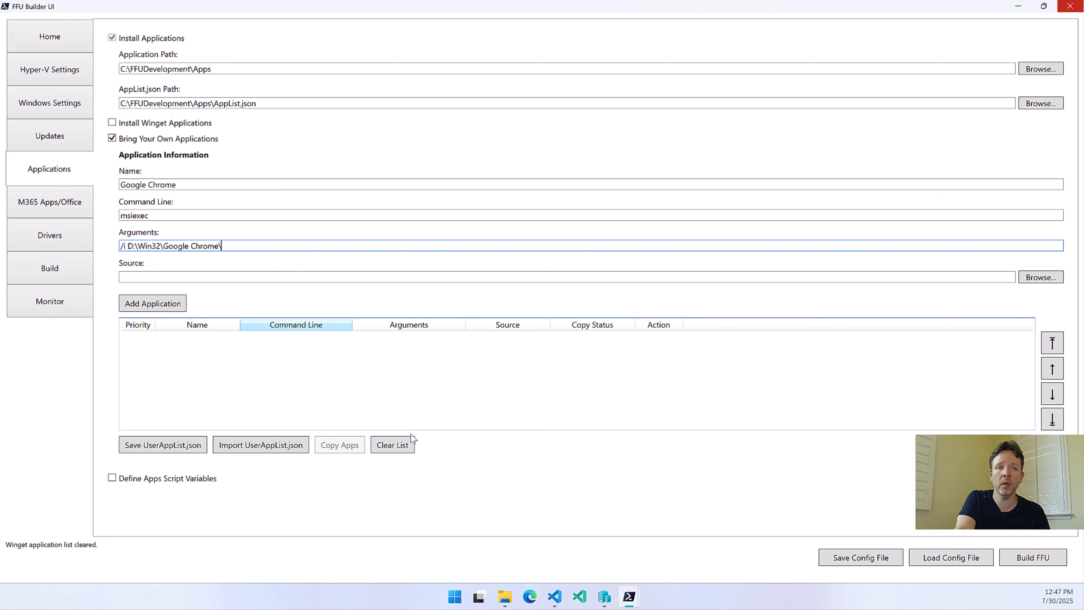
Switch to File Explorer and open the Google Chrome folder in C:\temp\source
{"action": "left_click", "coordinate": [513, 598]}
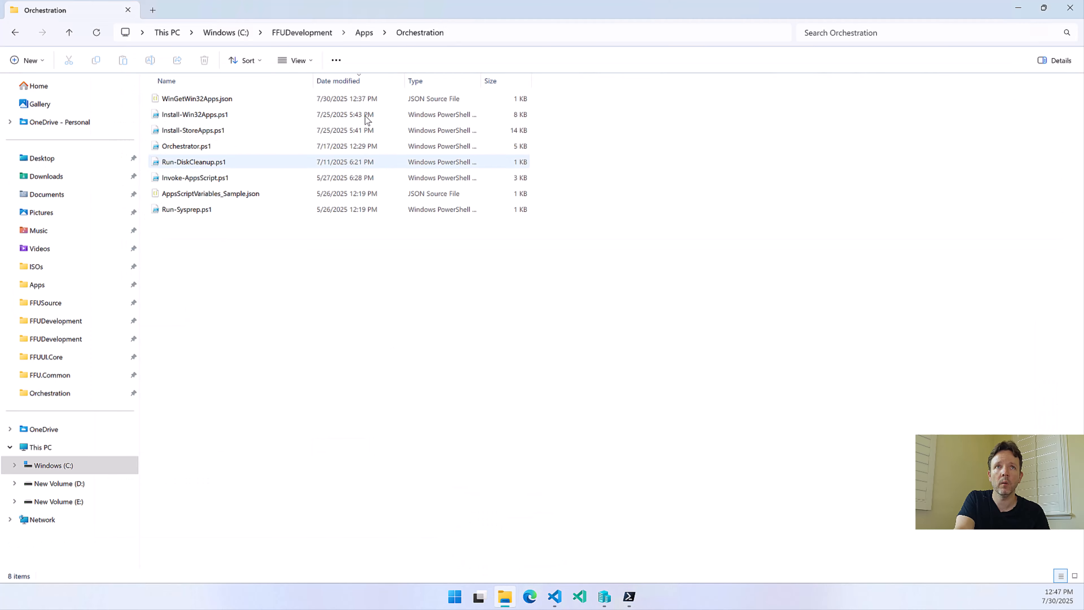
{"action": "left_click", "coordinate": [517, 28]}
{"action": "type", "text": "c:"}
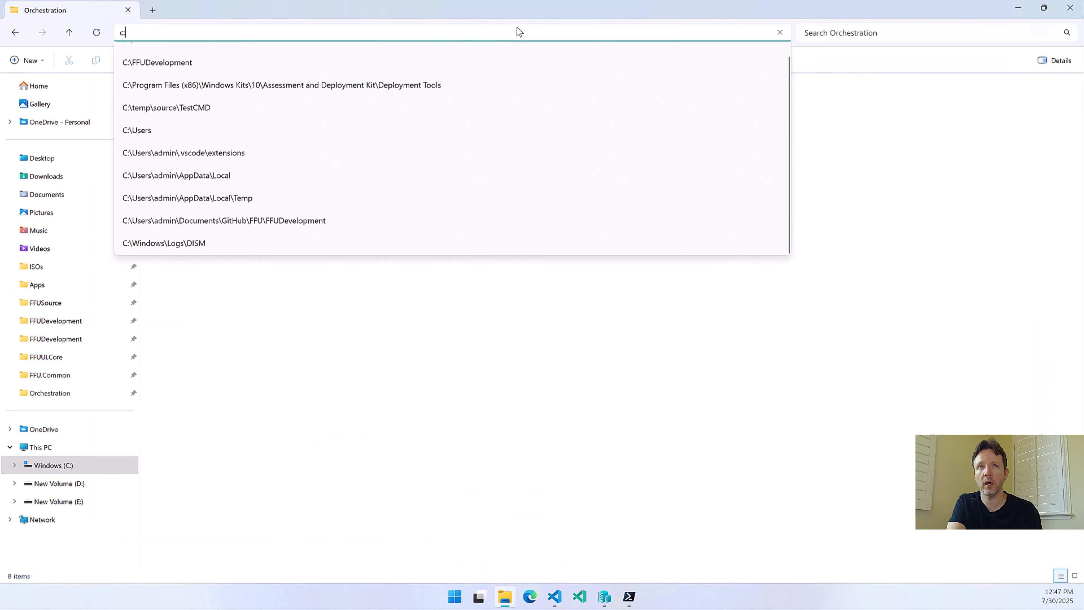
{"action": "type", "text": "\\temp\\source"}
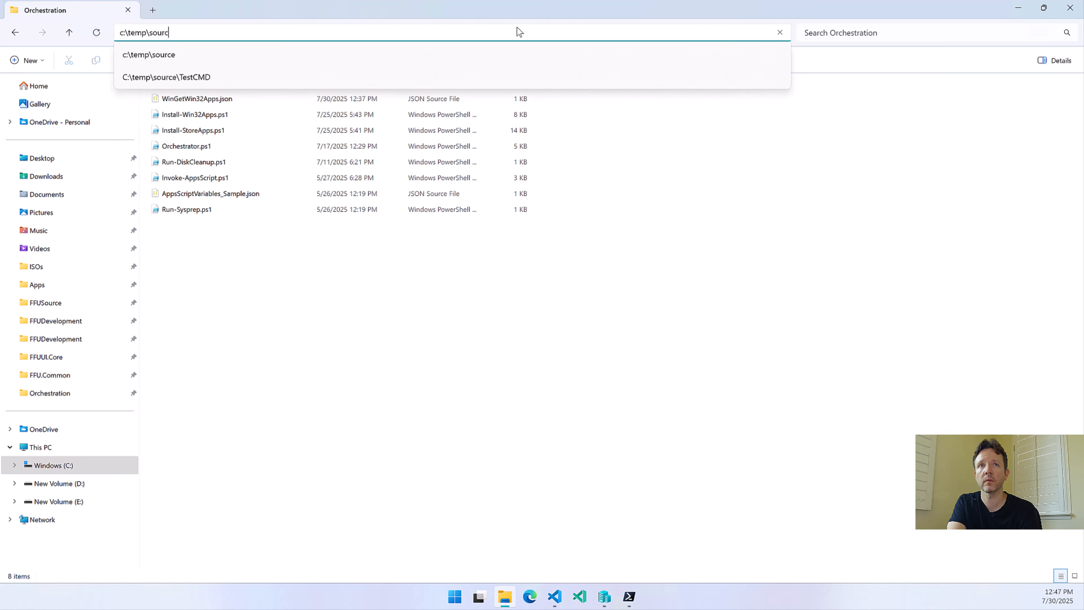
{"action": "key", "text": "Return"}
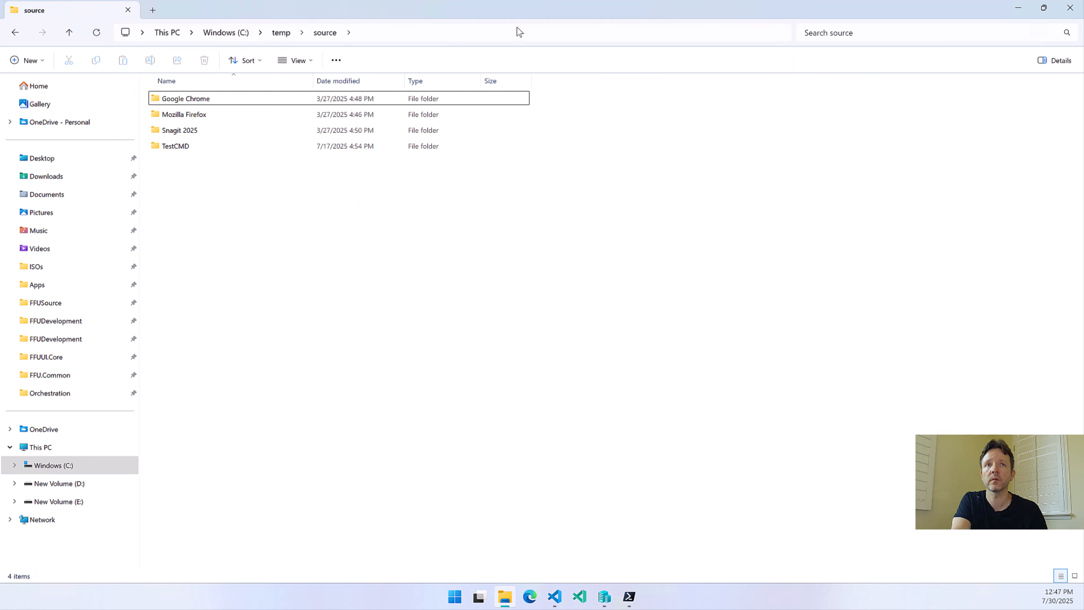
{"action": "double_click", "coordinate": [201, 100]}
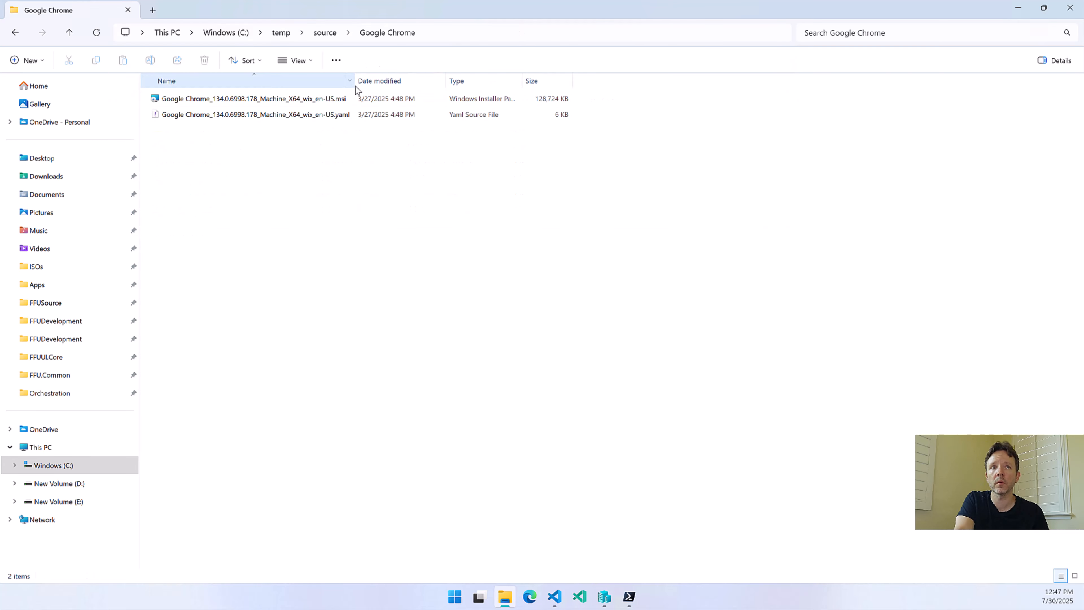
Copy the Chrome MSI's full file name and append it to the arguments path in FFU Builder UI
{"action": "left_click", "coordinate": [224, 102]}
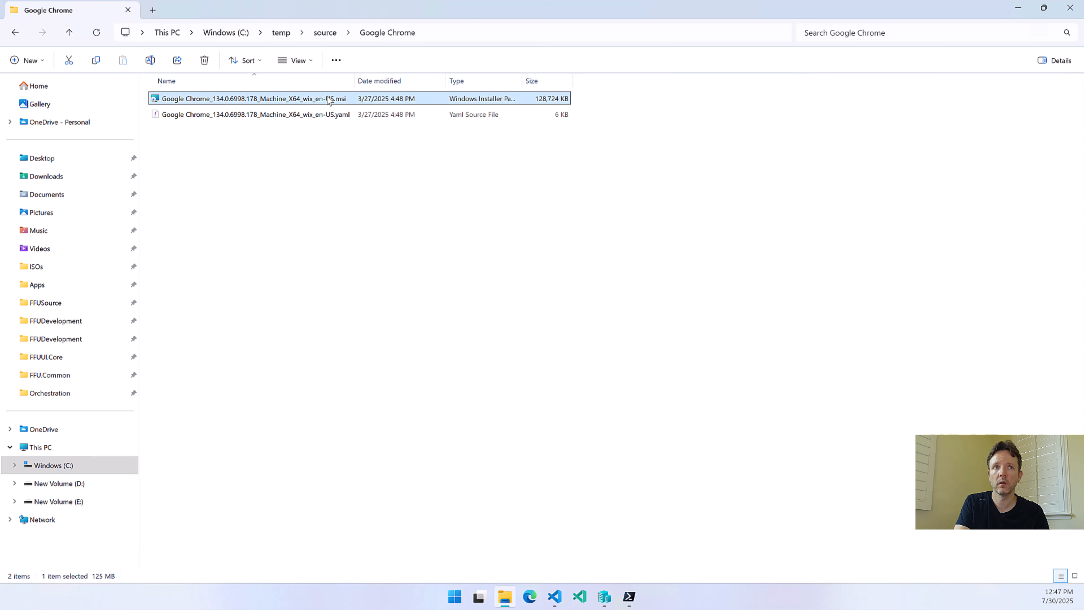
{"action": "key", "text": "F2"}
{"action": "key", "text": "ctrl+c"}
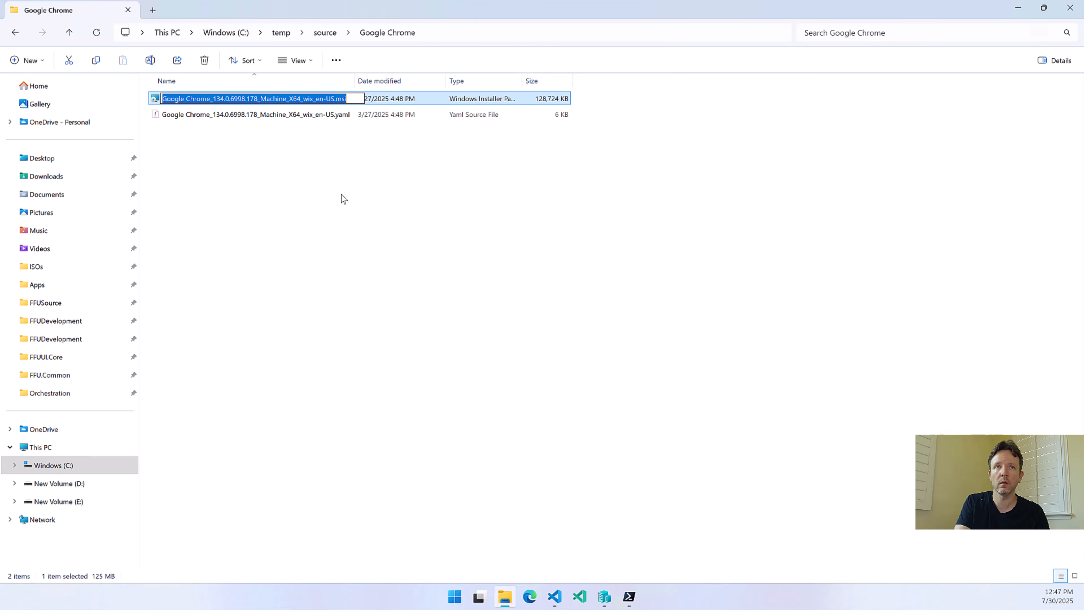
{"action": "left_click", "coordinate": [365, 238]}
{"action": "left_click", "coordinate": [635, 602]}
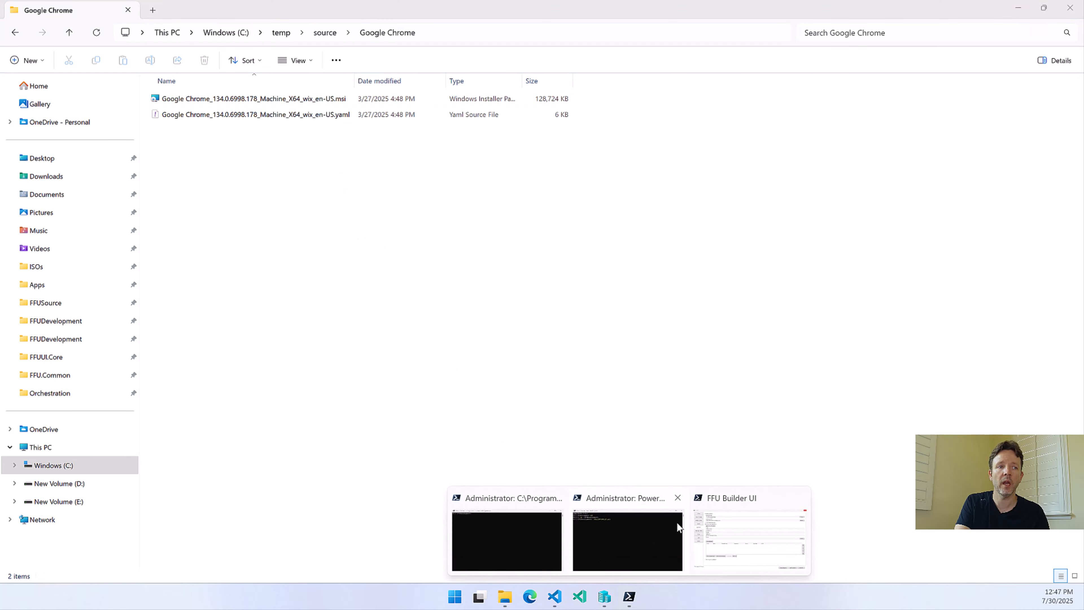
{"action": "left_click", "coordinate": [718, 517]}
{"action": "key", "text": "ctrl+v"}
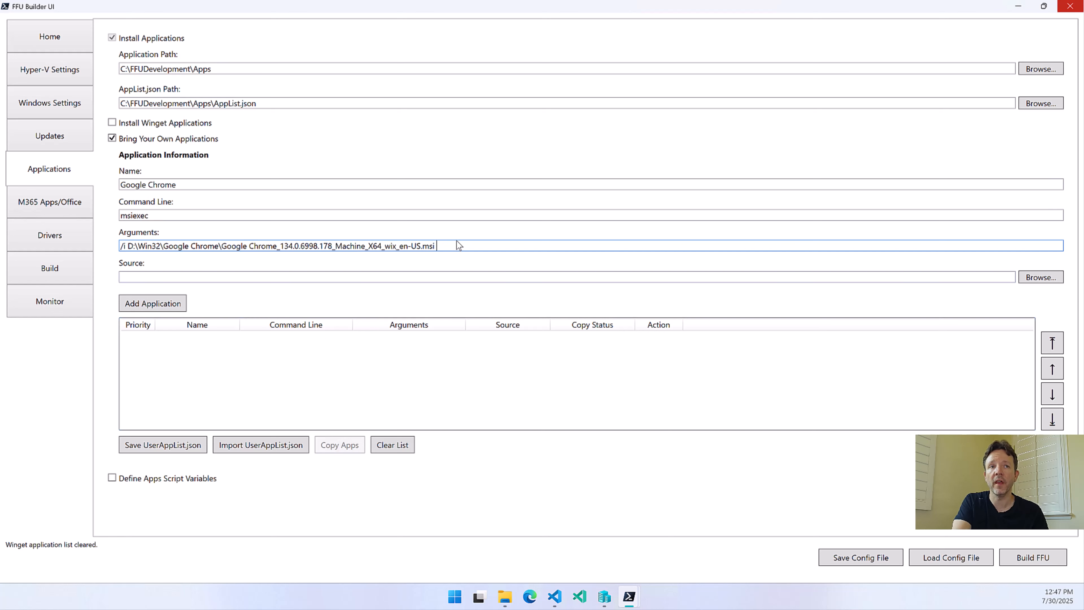
{"action": "mouse_move", "coordinate": [450, 245]}
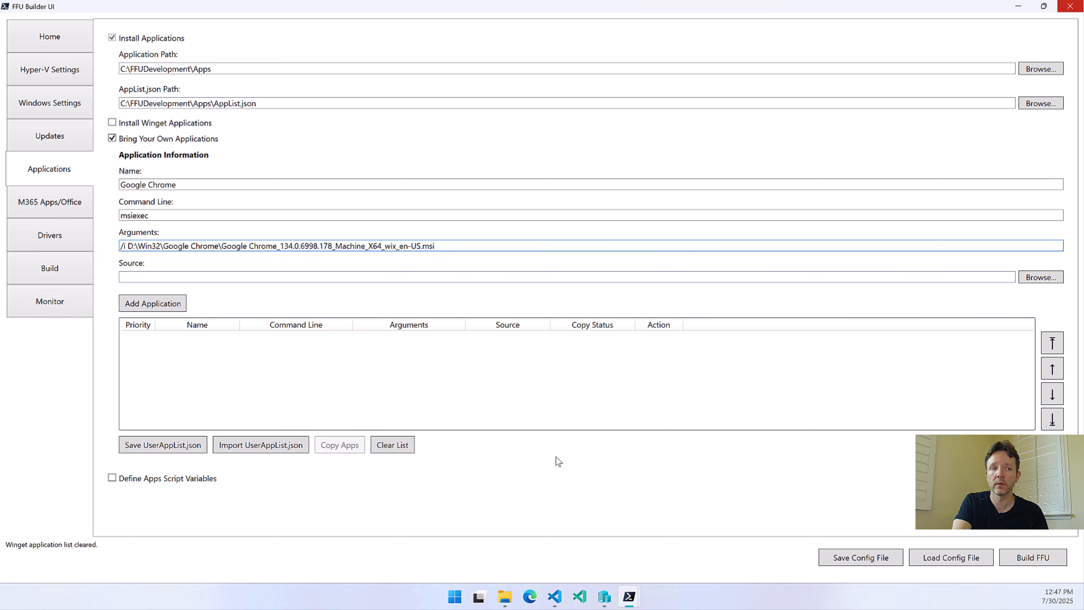
Switch to File Explorer, open the Google Chrome YAML file and copy its silent installer switches /quiet /norestart
{"action": "left_click", "coordinate": [513, 595]}
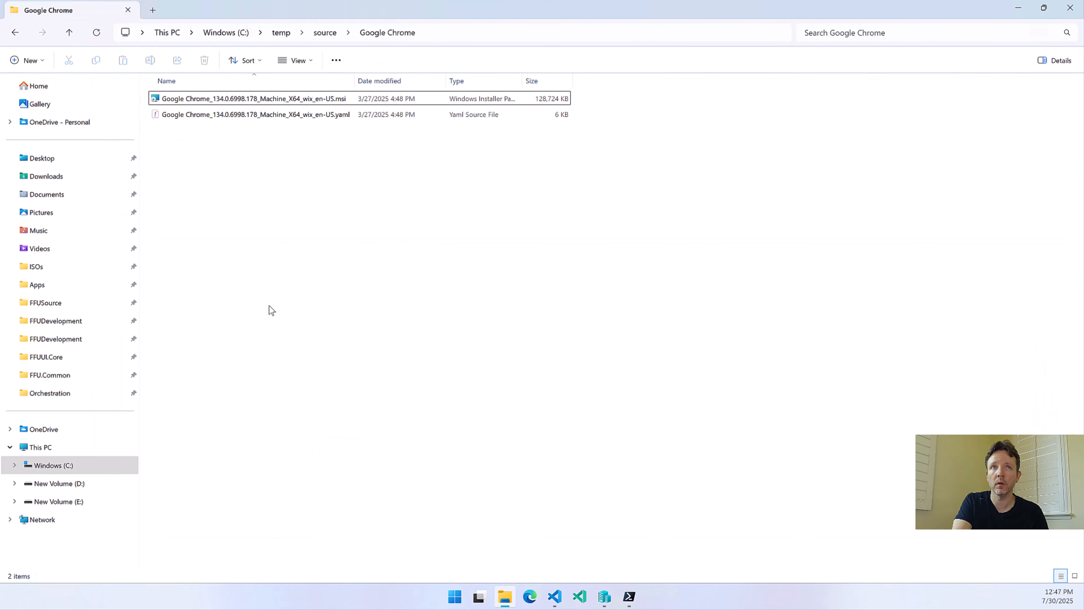
{"action": "double_click", "coordinate": [319, 115]}
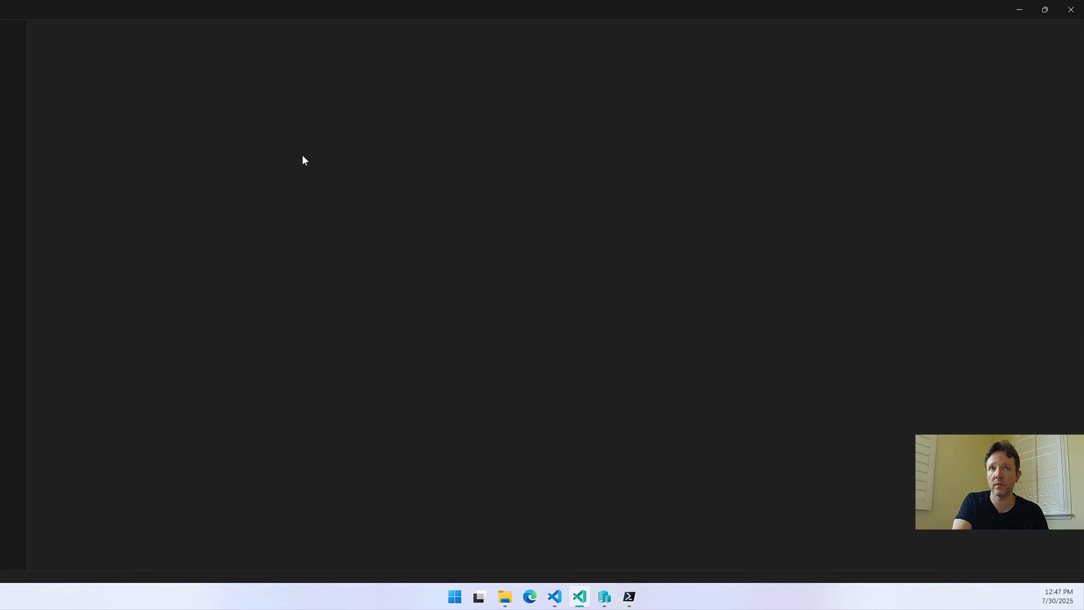
{"action": "scroll", "coordinate": [278, 334], "scroll_direction": "down", "scroll_amount": 13}
{"action": "scroll", "coordinate": [284, 329], "scroll_direction": "down", "scroll_amount": 20}
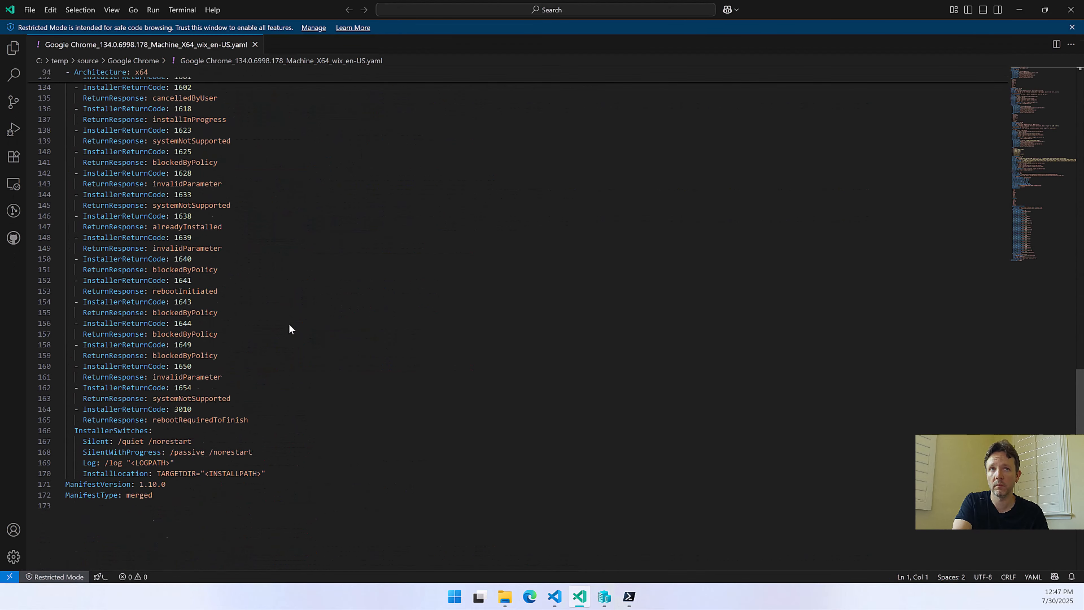
{"action": "scroll", "coordinate": [291, 318], "scroll_direction": "up", "scroll_amount": 7}
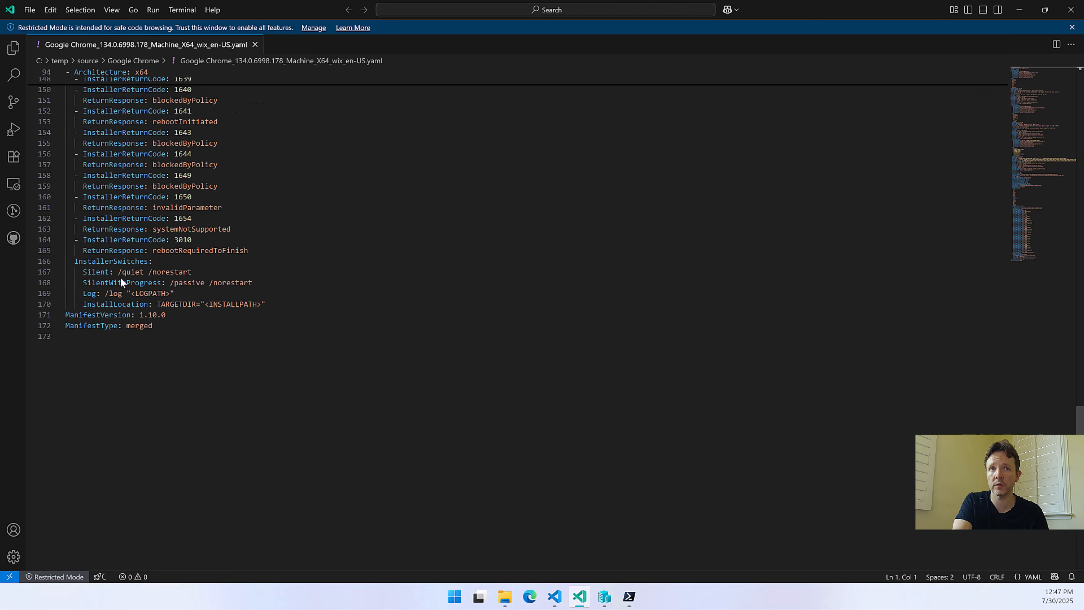
{"action": "left_click_drag", "start_coordinate": [116, 272], "coordinate": [190, 272]}
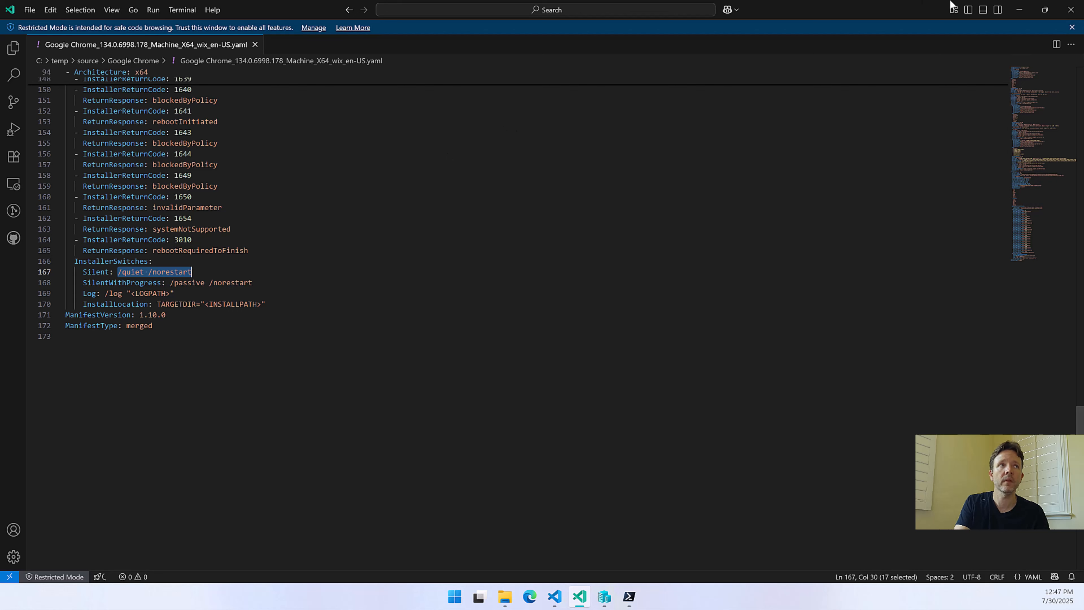
{"action": "left_click", "coordinate": [1019, 10]}
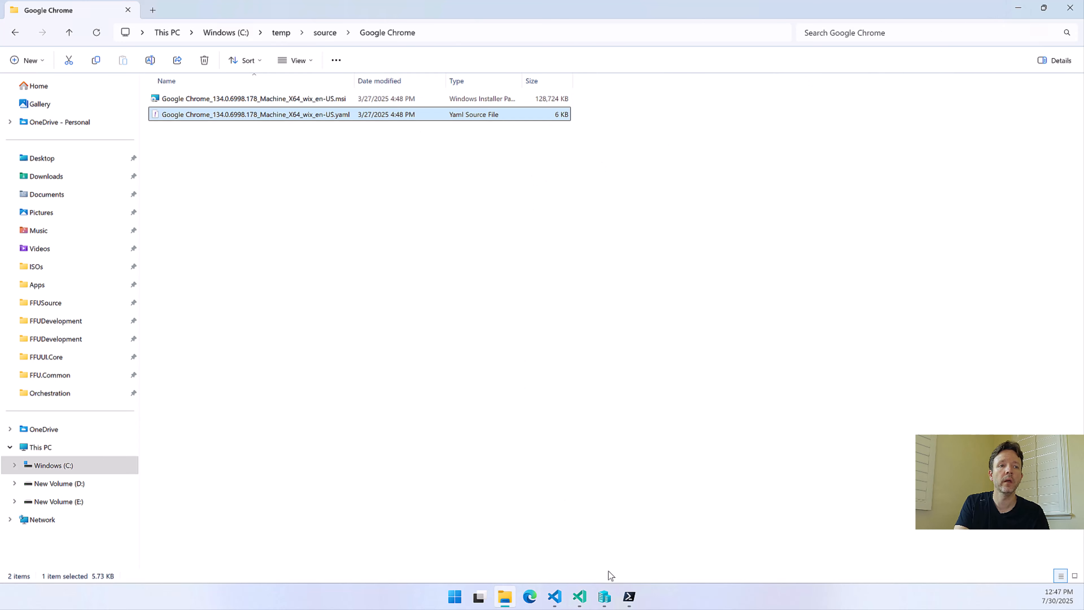
Switch to FFU Builder UI and append /quiet /norestart to the Google Chrome arguments
{"action": "mouse_move", "coordinate": [630, 601]}
{"action": "left_click", "coordinate": [750, 538]}
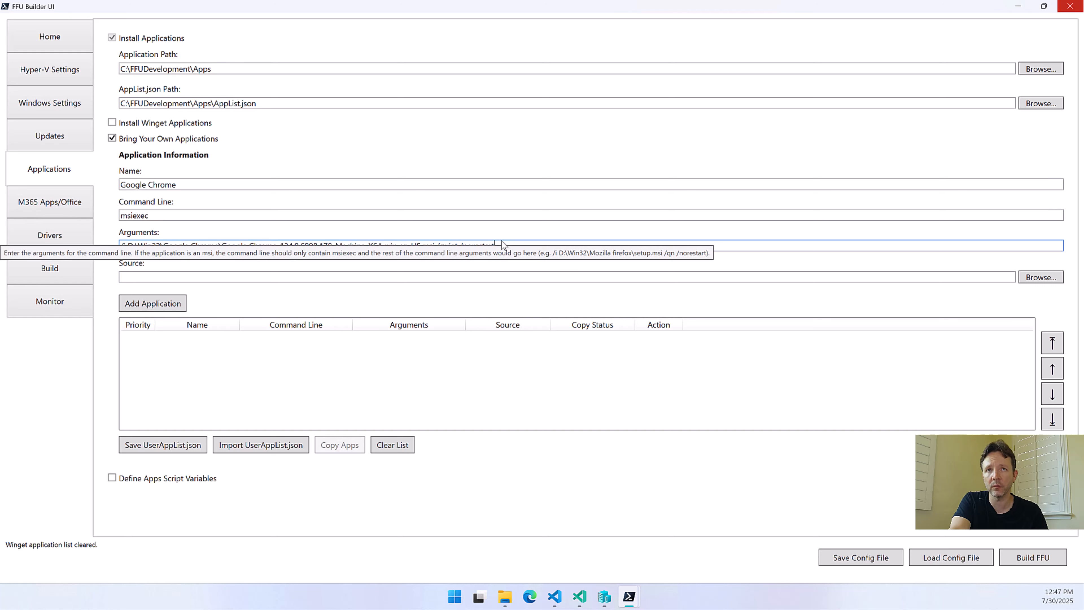
{"action": "left_click", "coordinate": [110, 256]}
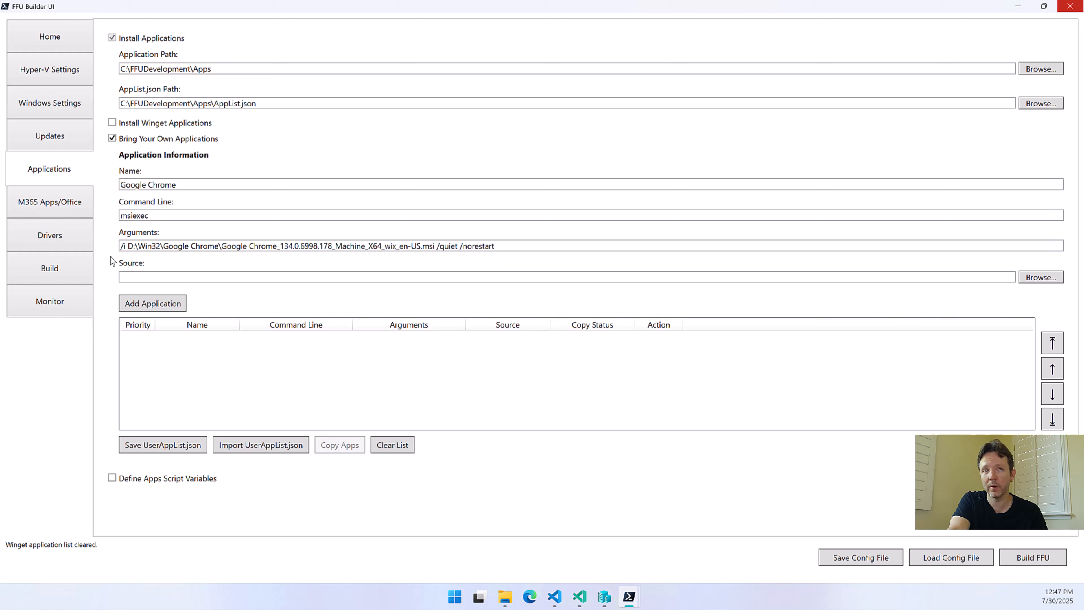
{"action": "left_click", "coordinate": [127, 248]}
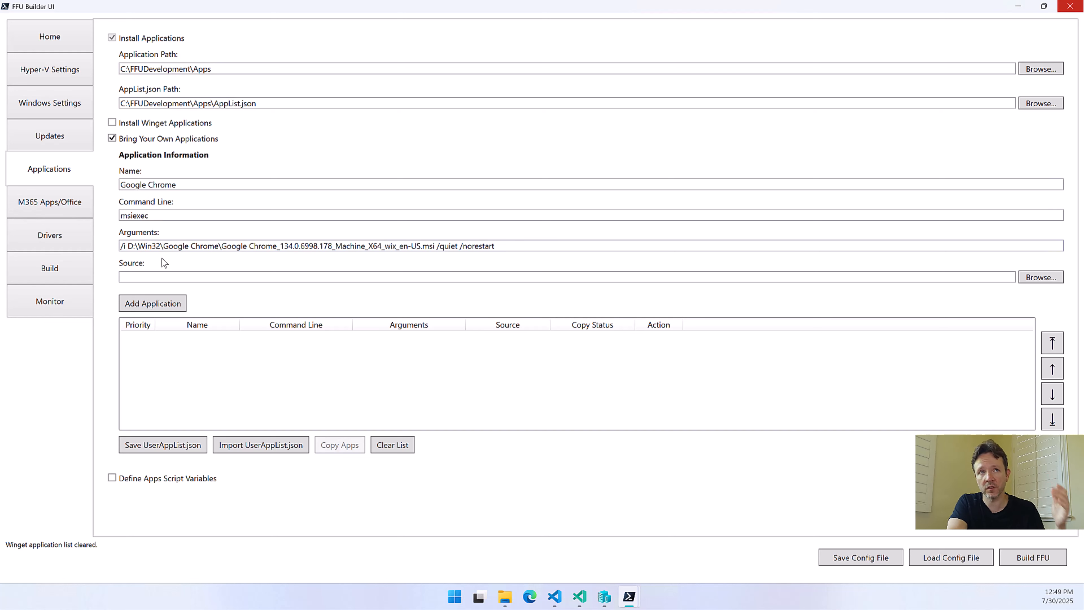
Copy the folder path C:\temp\source\Google Chrome from File Explorer and enter it as the application's source in FFU Builder UI
{"action": "left_click", "coordinate": [155, 277]}
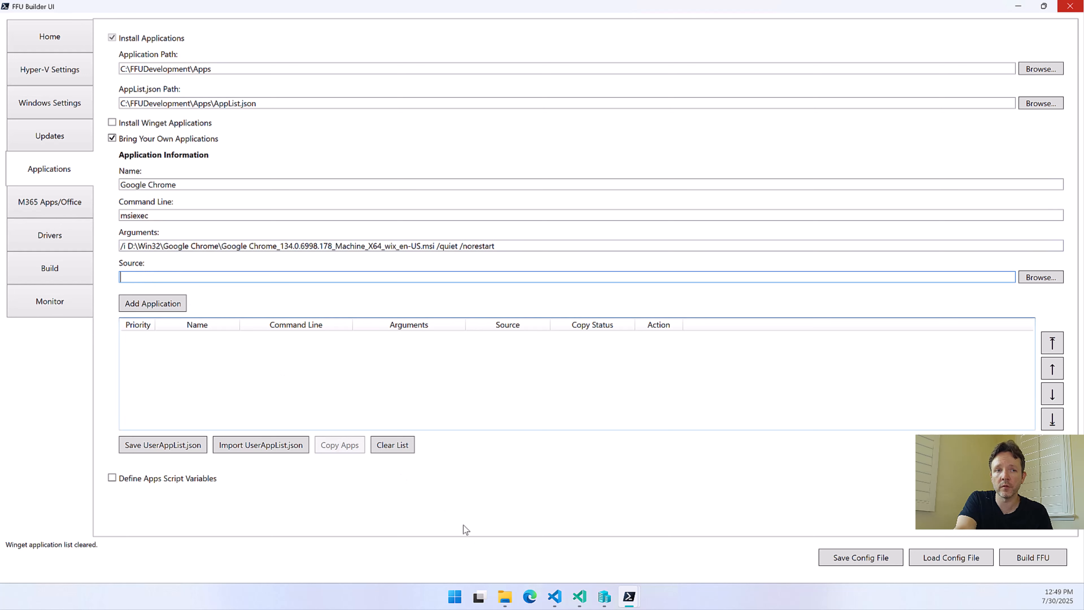
{"action": "left_click", "coordinate": [505, 597]}
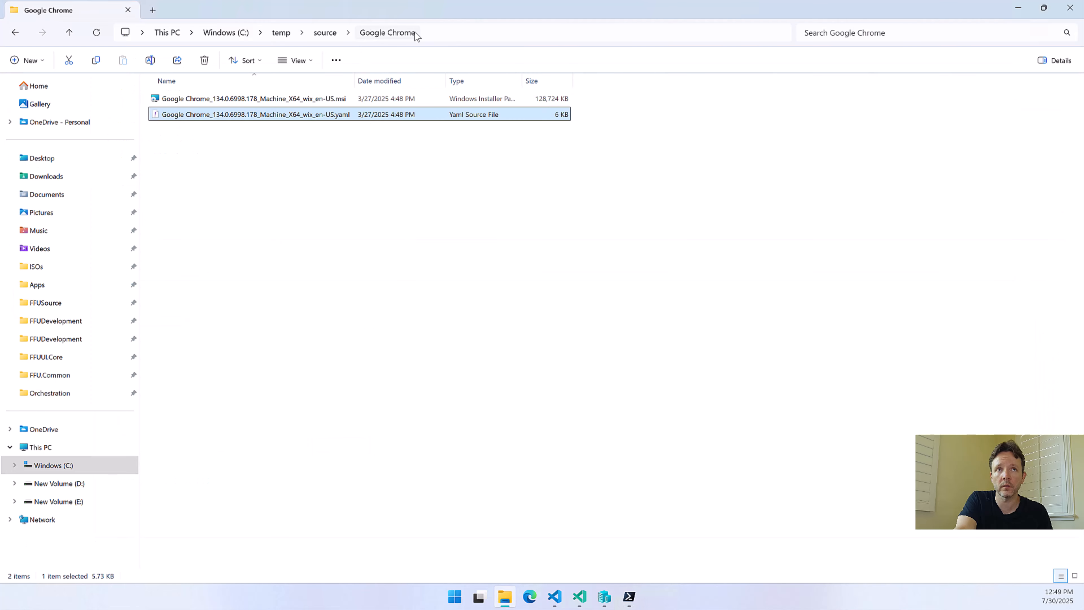
{"action": "left_click", "coordinate": [438, 34]}
{"action": "key", "text": "ctrl+c"}
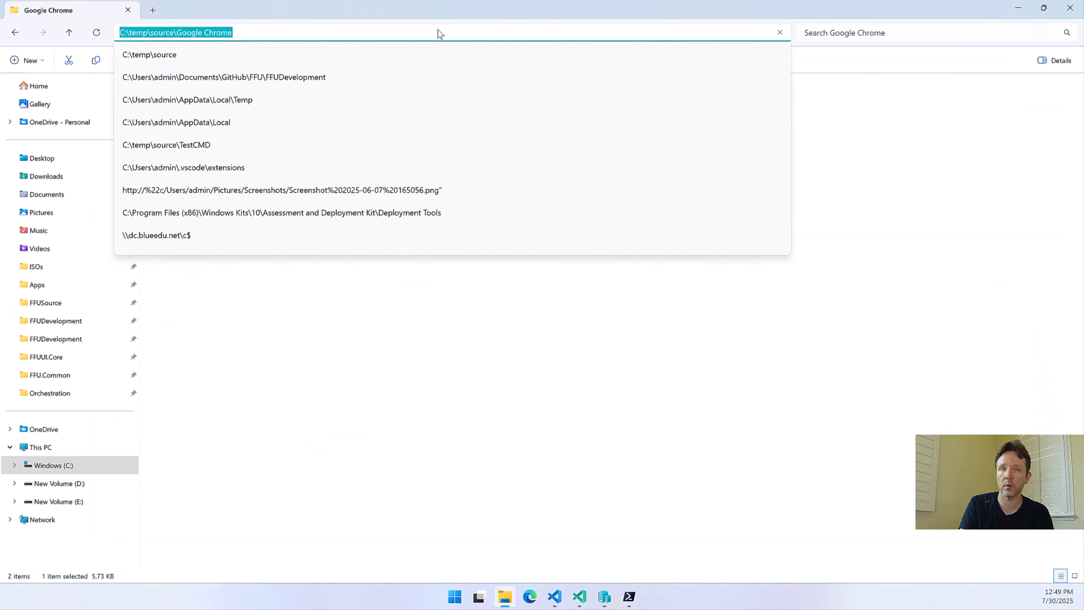
{"action": "left_click", "coordinate": [1018, 7]}
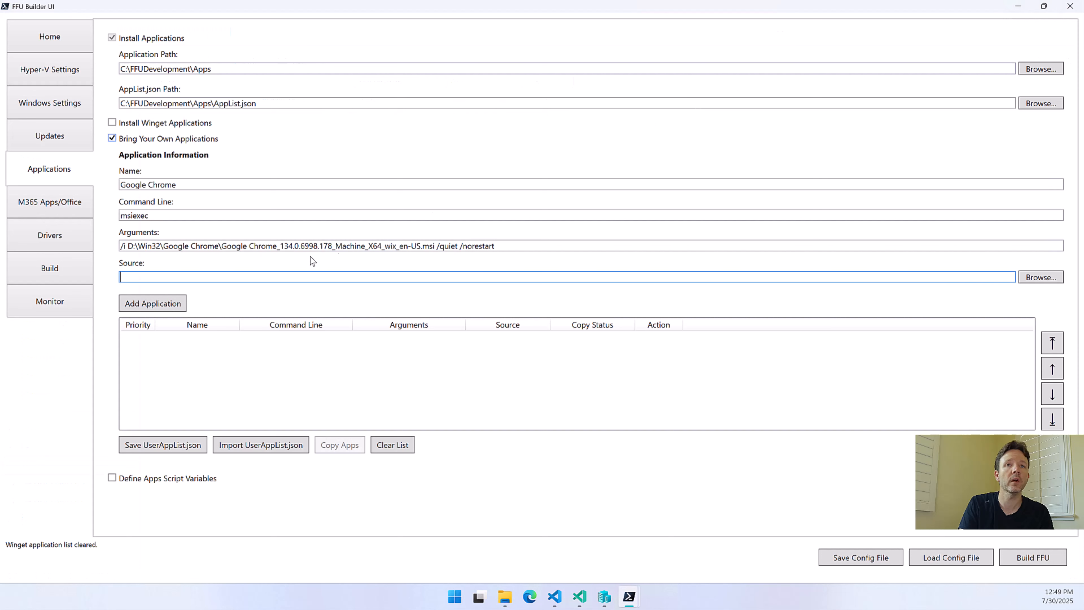
{"action": "left_click", "coordinate": [262, 280]}
{"action": "key", "text": "ctrl+v"}
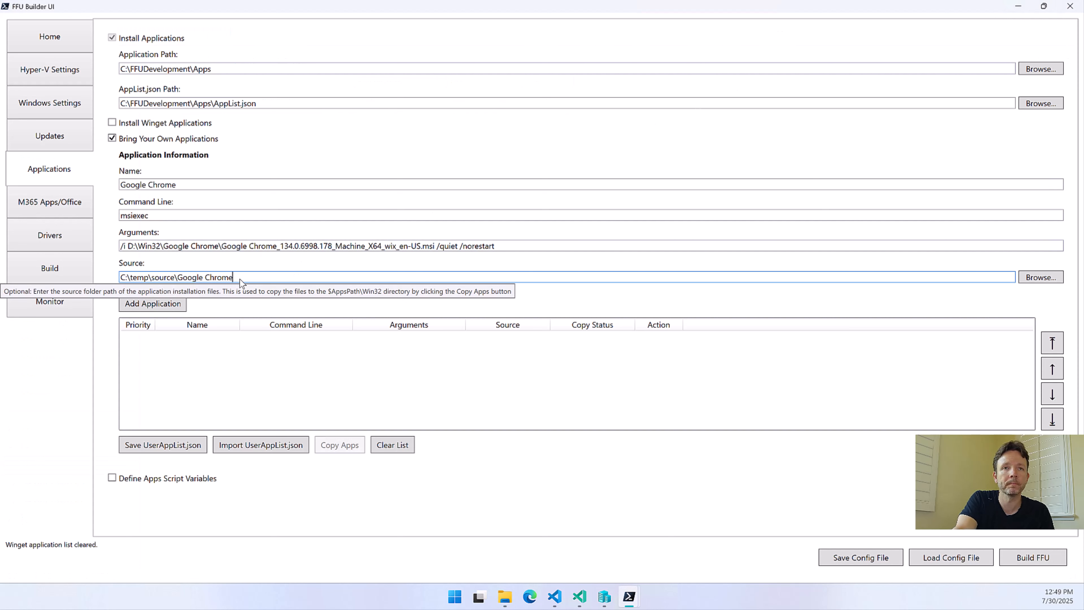
Choose C:\temp\source\Google Chrome as the source folder through the folder picker and add Google Chrome to the application list
{"action": "left_click", "coordinate": [1052, 277]}
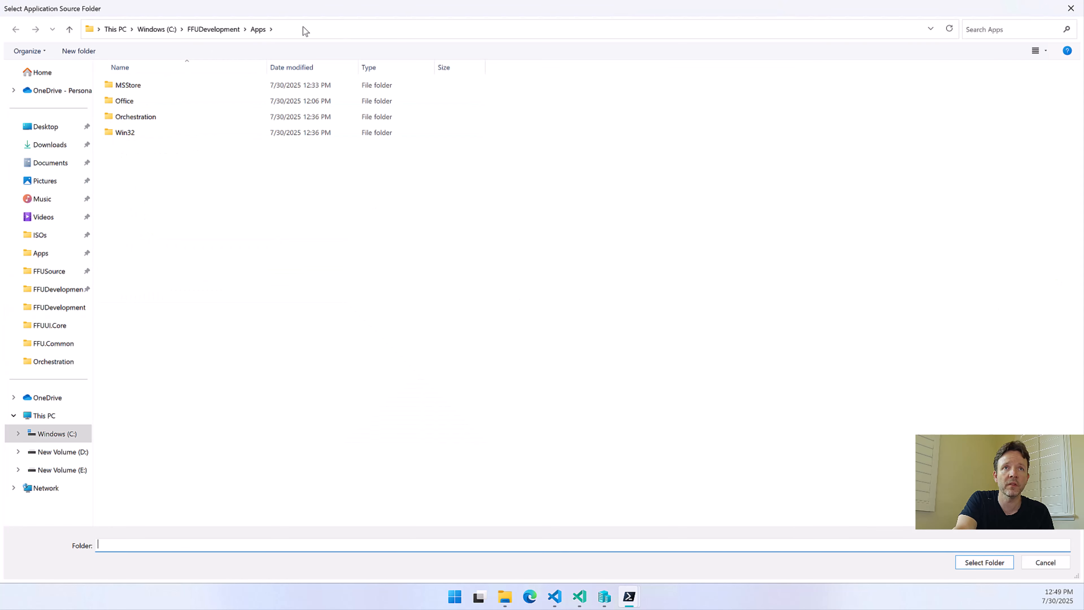
{"action": "left_click", "coordinate": [303, 26]}
{"action": "key", "text": "ctrl+v"}
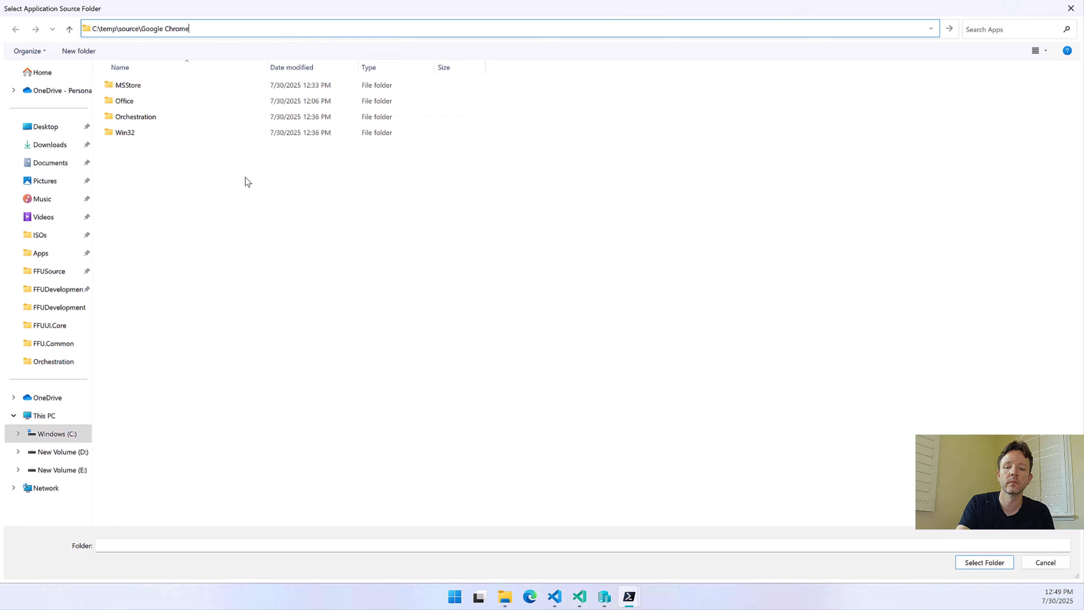
{"action": "key", "text": "Return"}
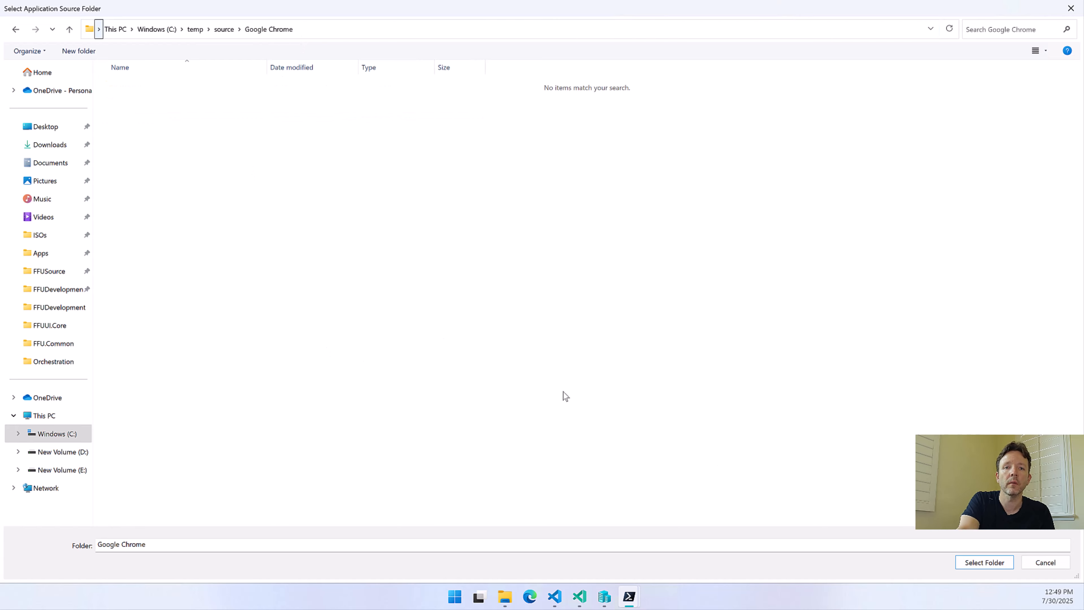
{"action": "left_click", "coordinate": [986, 562]}
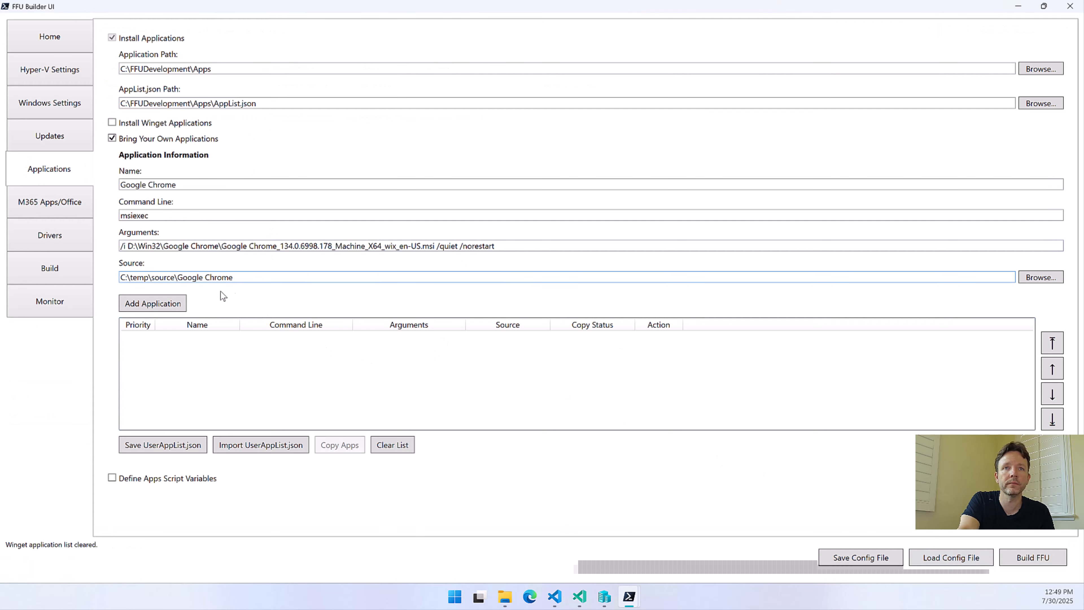
{"action": "left_click", "coordinate": [159, 304]}
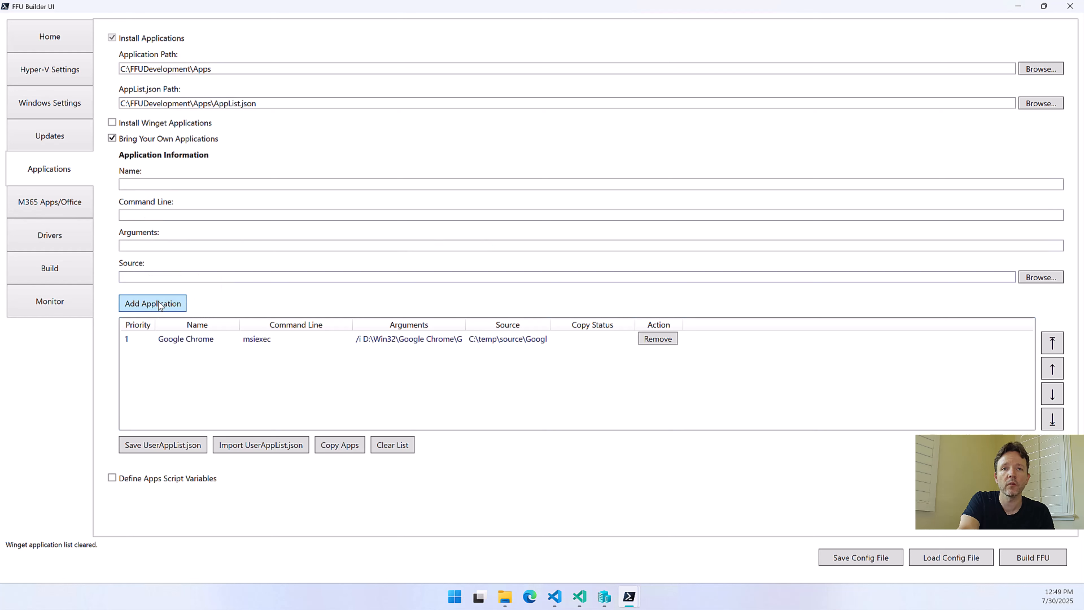
Fit the Source and Arguments columns to their contents and copy the Google Chrome application files, agreeing to overwrite the existing folder
{"action": "double_click", "coordinate": [551, 324]}
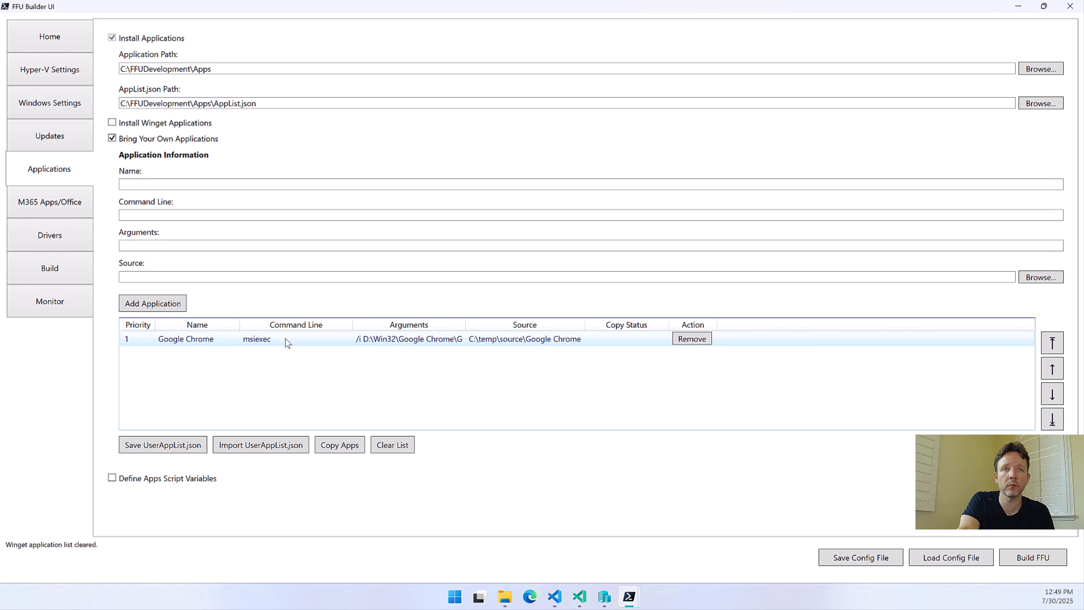
{"action": "double_click", "coordinate": [466, 326]}
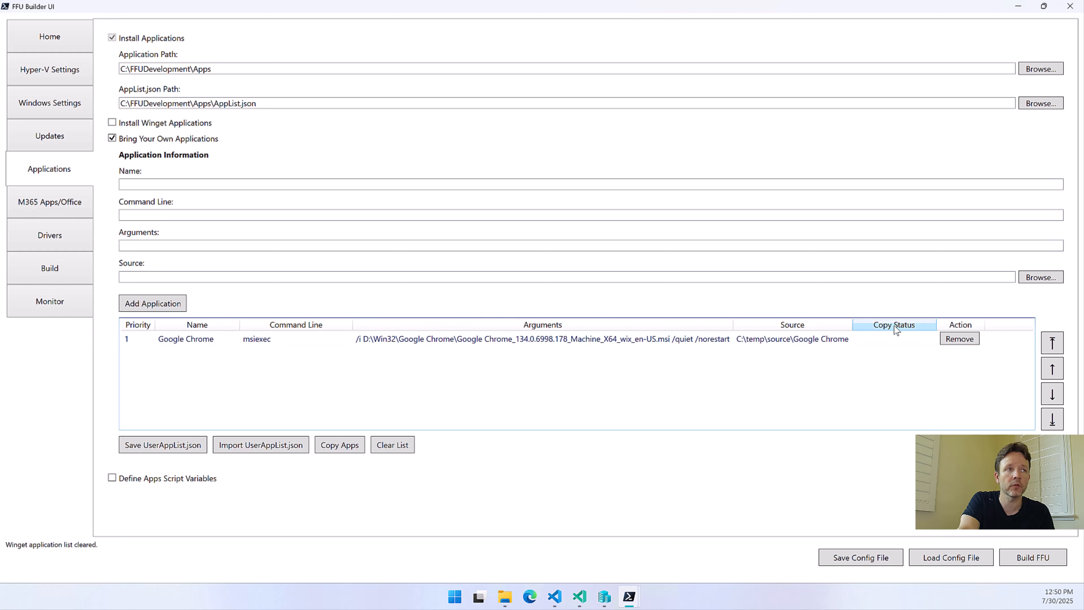
{"action": "left_click", "coordinate": [343, 445]}
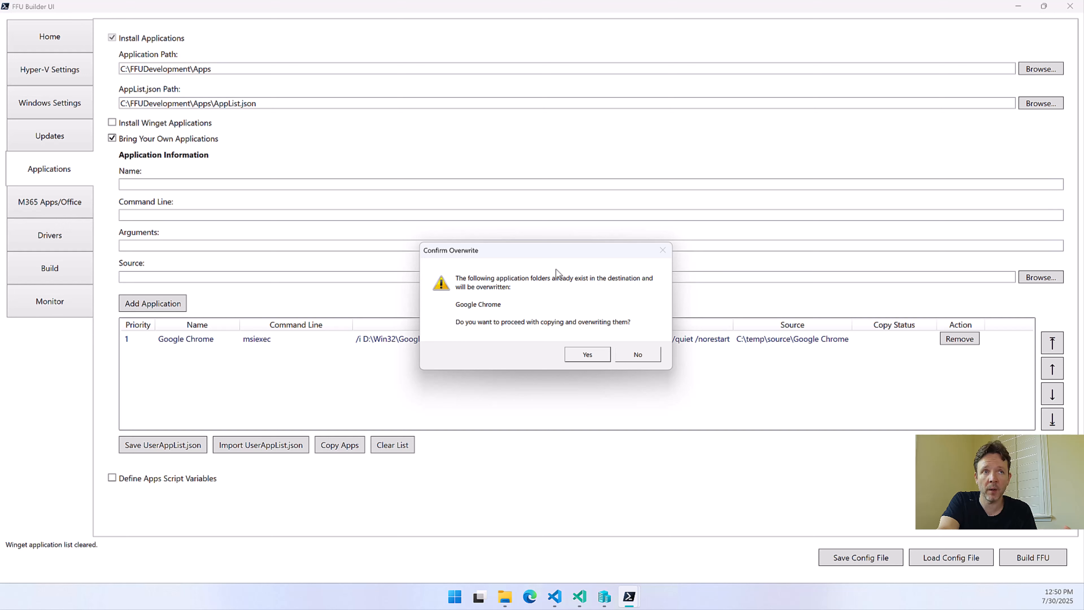
{"action": "left_click", "coordinate": [589, 354]}
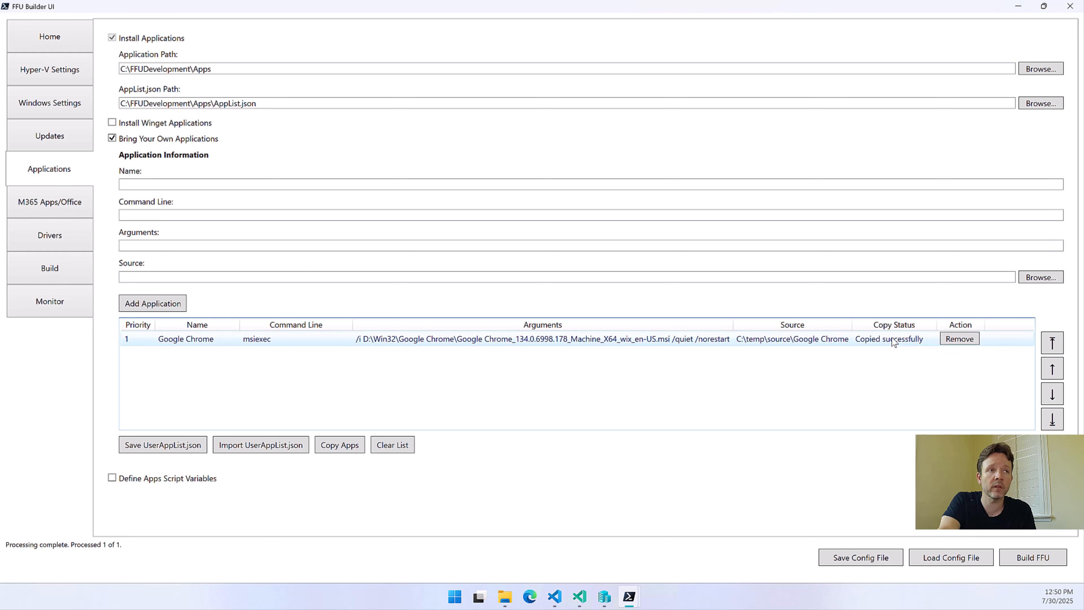
Switch to File Explorer, check the copied files in C:\FFUDevelopment\Apps\Win32\Google Chrome, and return to FFU Builder UI
{"action": "left_click", "coordinate": [505, 595]}
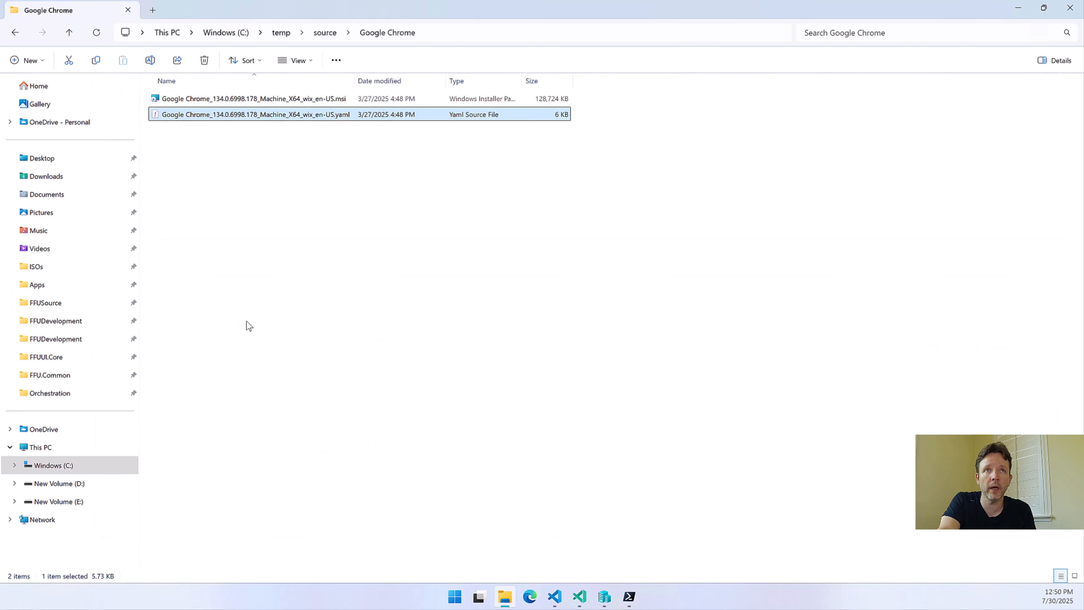
{"action": "left_click", "coordinate": [75, 338]}
{"action": "double_click", "coordinate": [191, 94]}
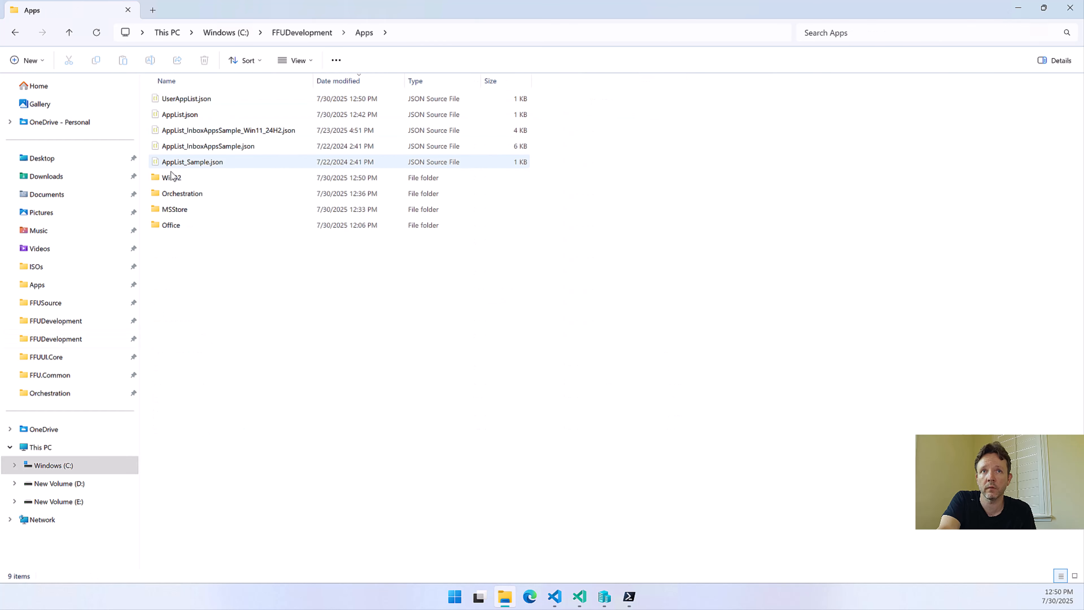
{"action": "double_click", "coordinate": [170, 176]}
{"action": "double_click", "coordinate": [190, 98]}
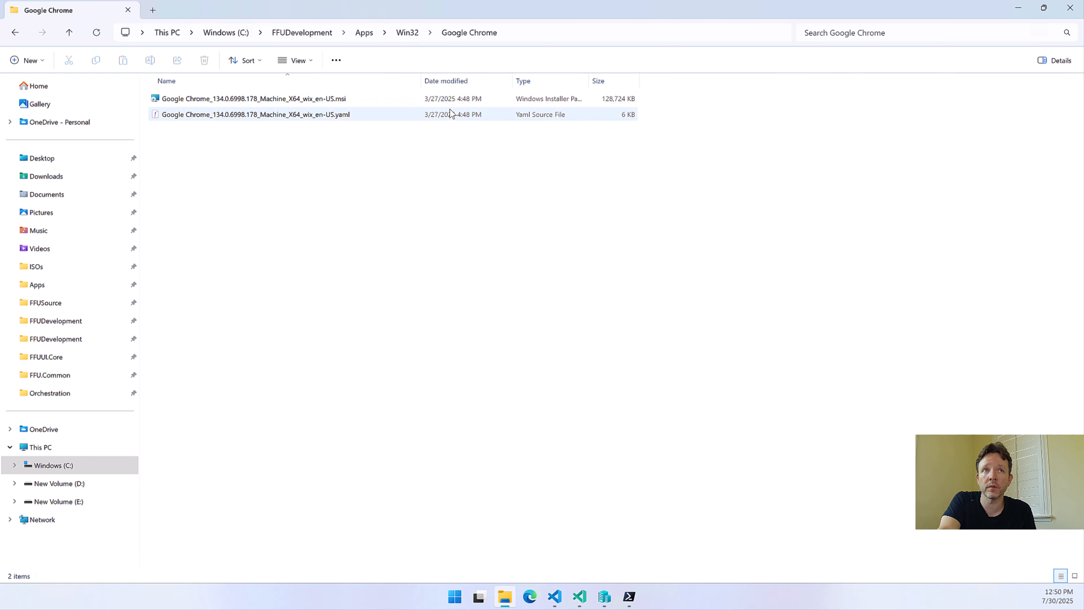
{"action": "left_click", "coordinate": [1018, 7]}
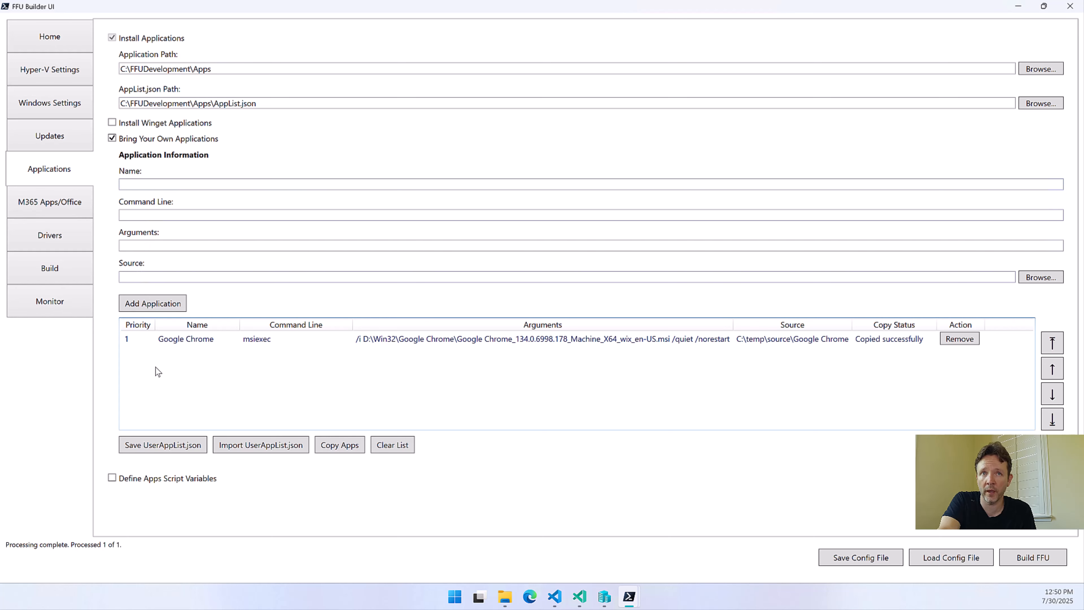
Clear the Bring Your Own application list and import UserAppListChrome_FF.json from C:\FFUDevelopmentConfigFiles\UserAppListJsons
{"action": "left_click", "coordinate": [386, 444]}
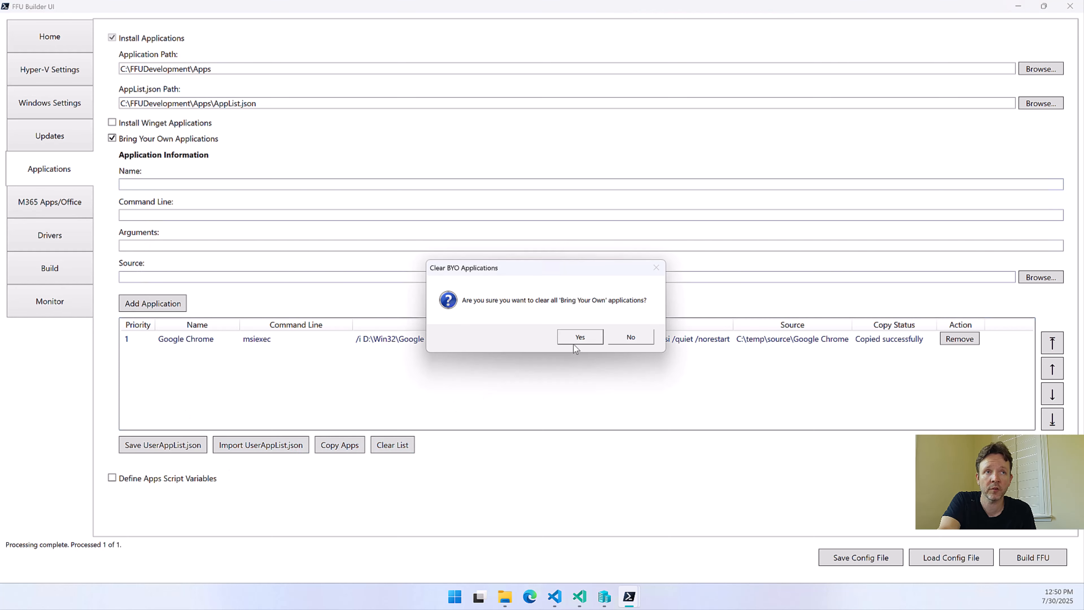
{"action": "left_click", "coordinate": [573, 341]}
{"action": "left_click", "coordinate": [244, 446]}
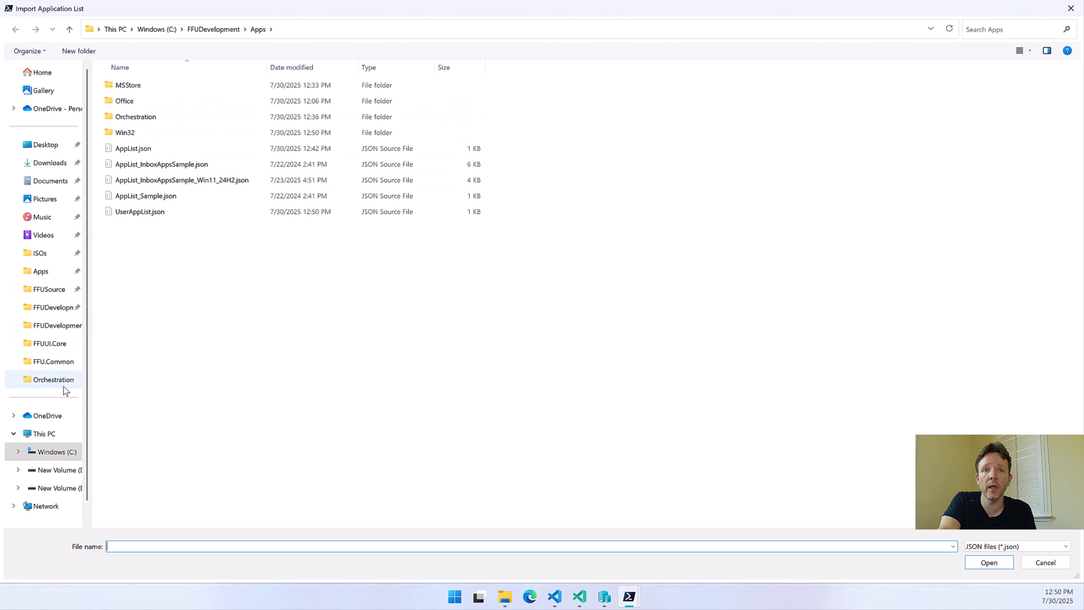
{"action": "left_click", "coordinate": [60, 451]}
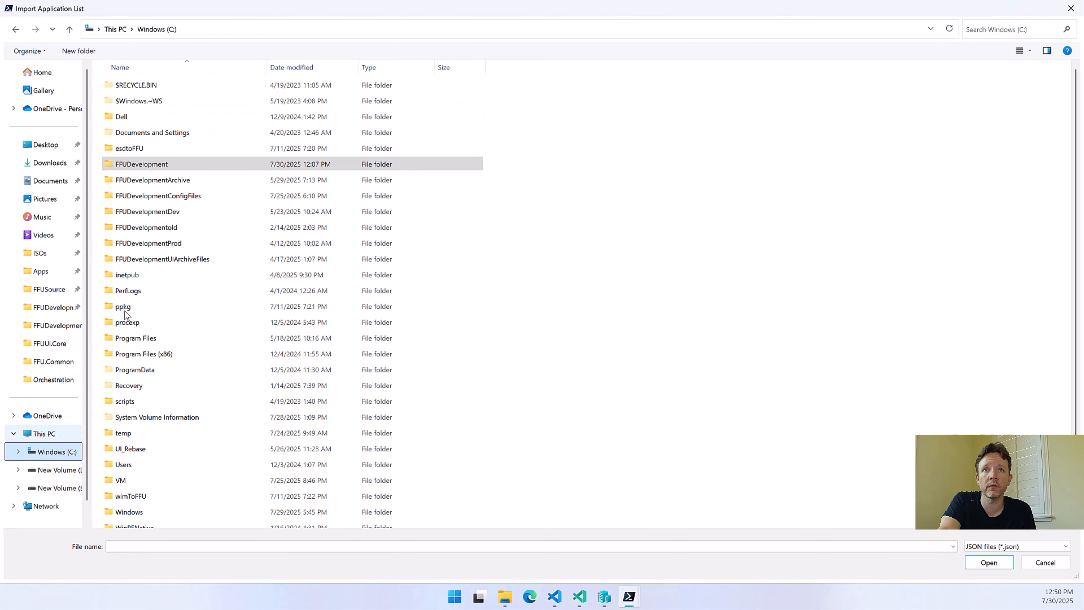
{"action": "double_click", "coordinate": [158, 195]}
{"action": "double_click", "coordinate": [152, 86]}
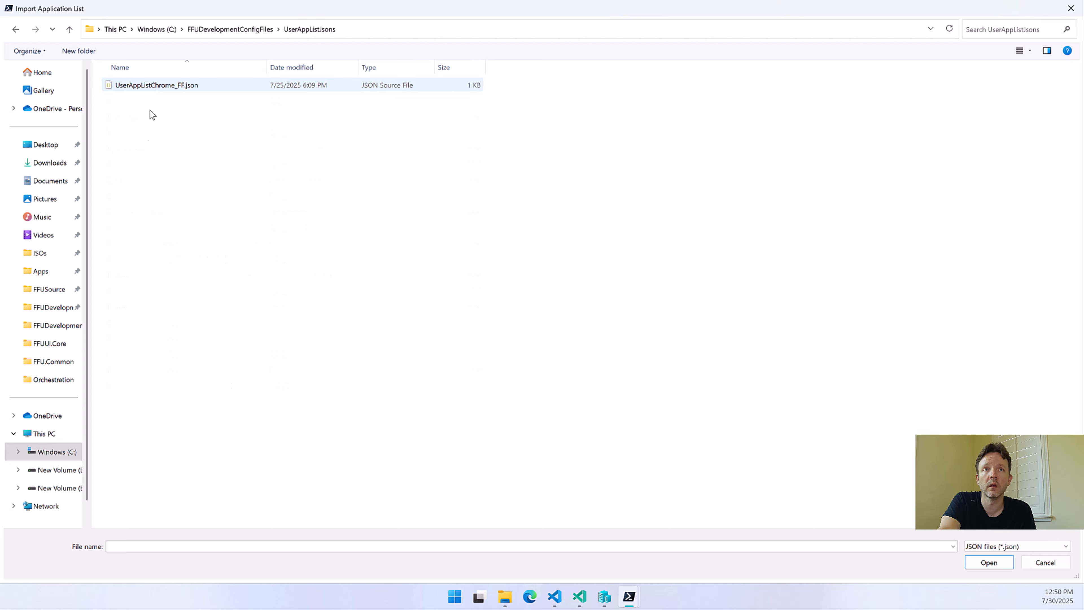
{"action": "left_click", "coordinate": [152, 89]}
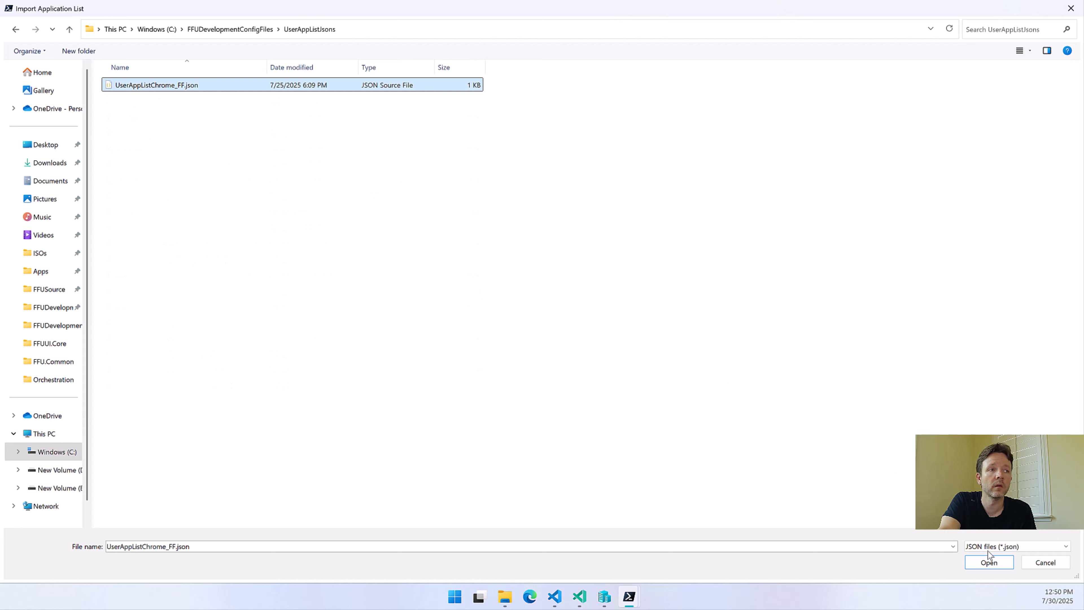
{"action": "left_click", "coordinate": [989, 562]}
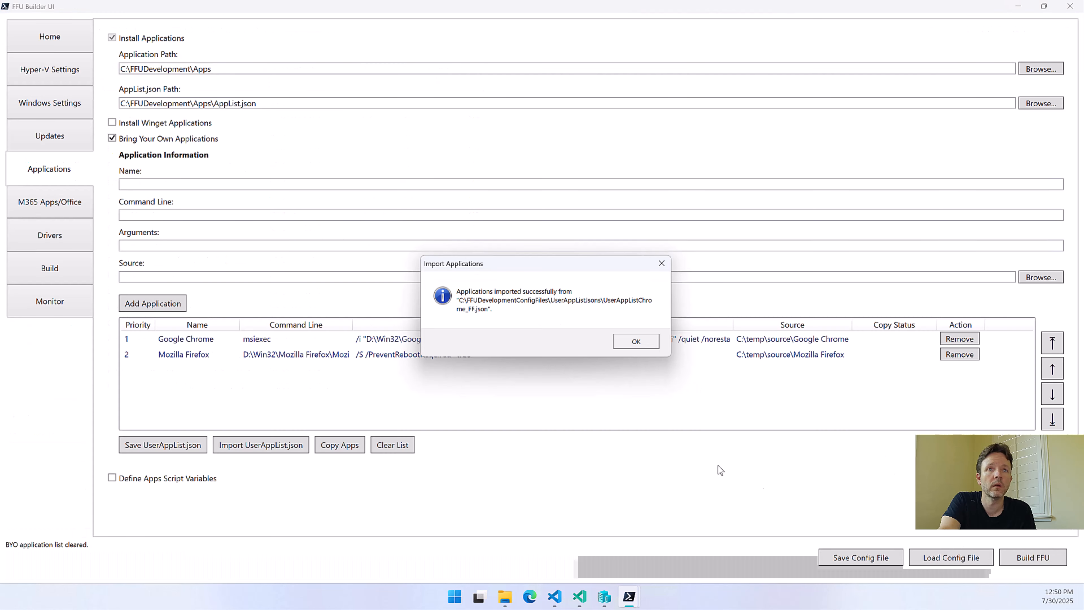
{"action": "left_click", "coordinate": [636, 342]}
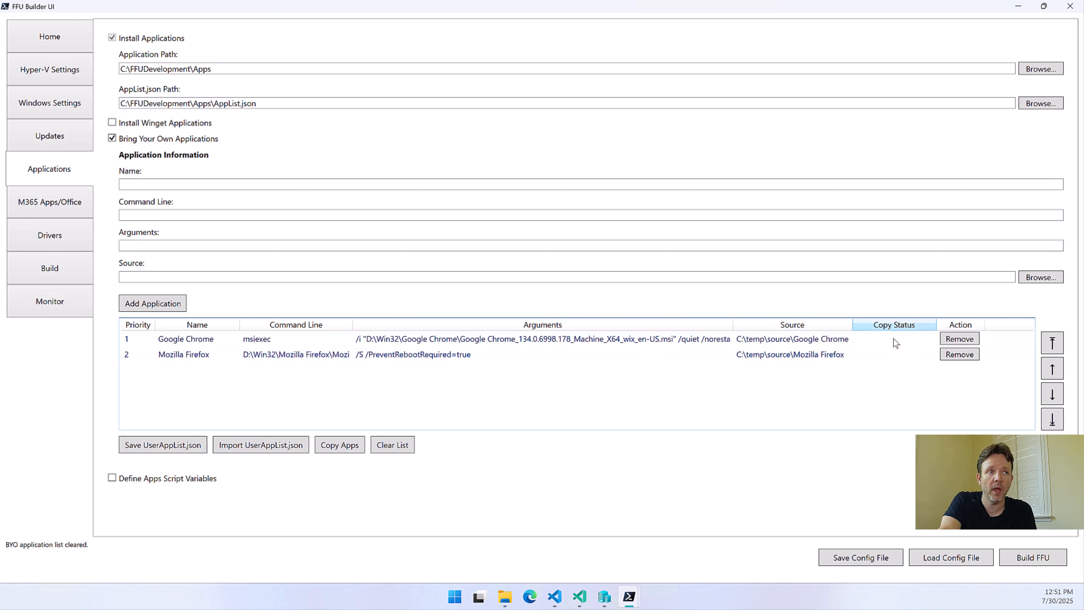
Copy the imported applications' files, overwriting the existing Google Chrome folder, and fit the Command Line column to its contents
{"action": "left_click", "coordinate": [341, 445]}
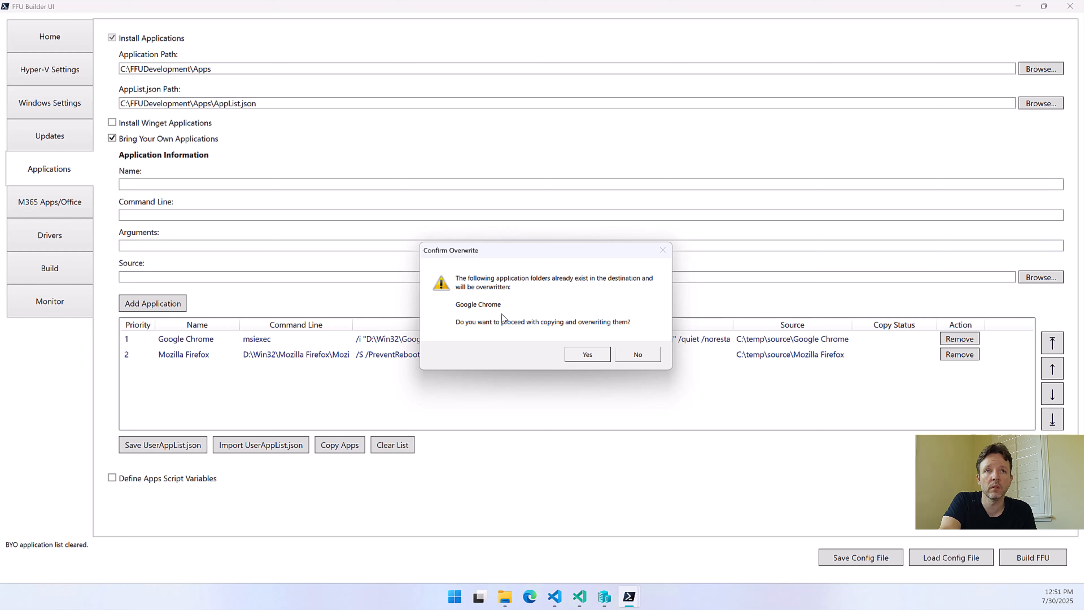
{"action": "left_click", "coordinate": [576, 360]}
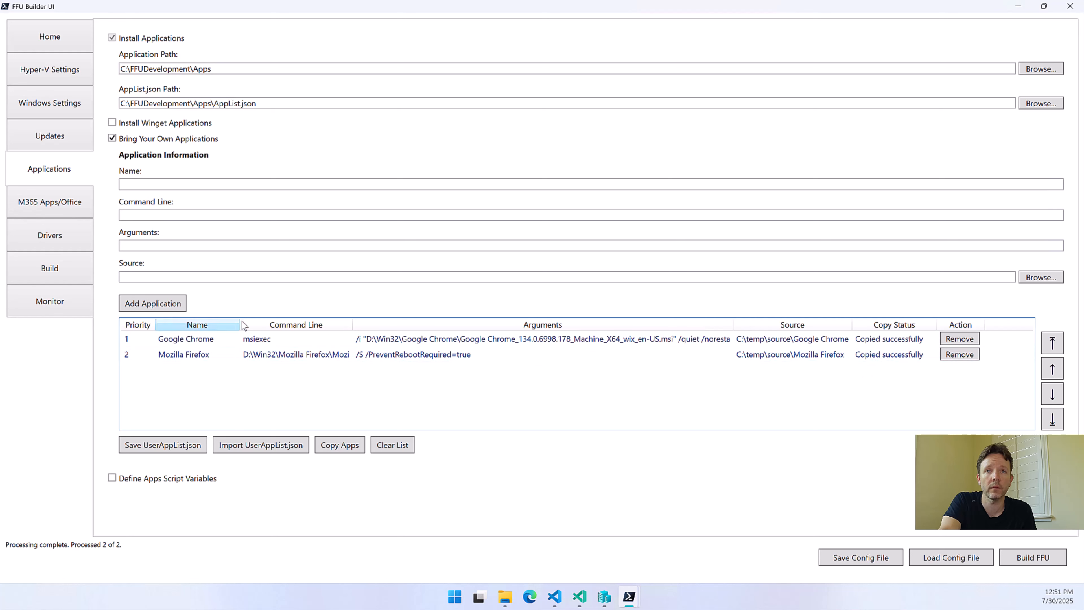
{"action": "double_click", "coordinate": [357, 326]}
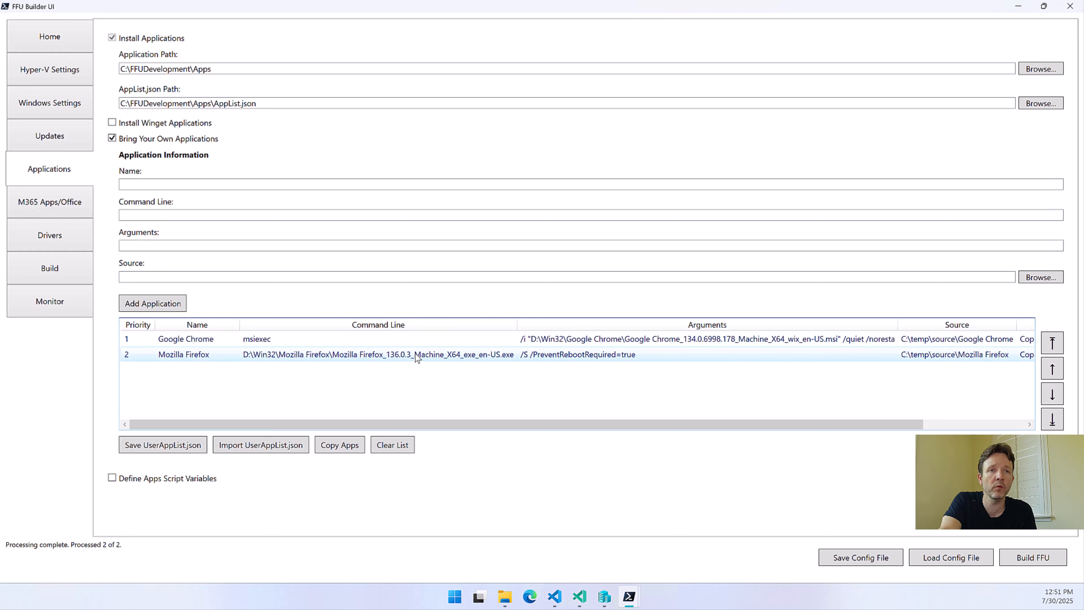
Try moving Mozilla Firefox up and down the application priority order and leave it in second place
{"action": "left_click", "coordinate": [408, 361]}
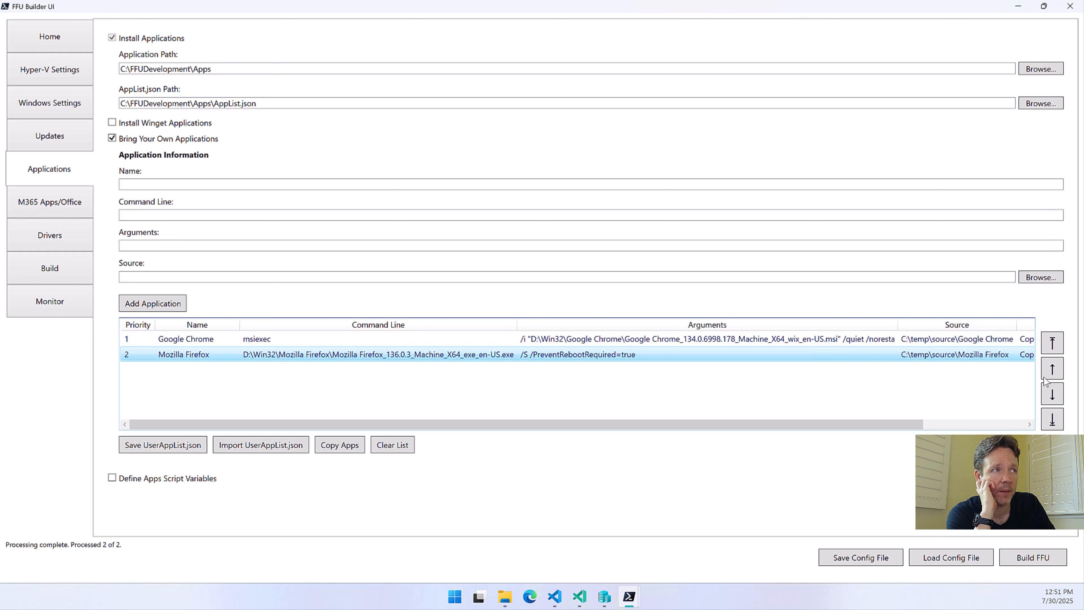
{"action": "left_click", "coordinate": [1053, 370]}
{"action": "left_click", "coordinate": [1053, 395]}
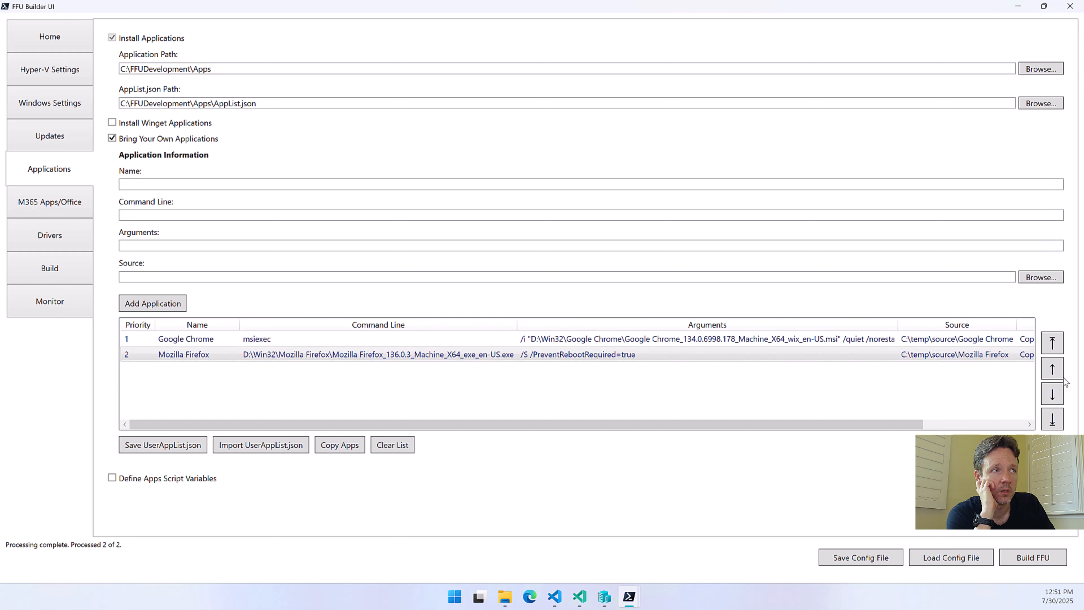
{"action": "left_click", "coordinate": [1055, 376]}
{"action": "left_click", "coordinate": [1057, 413]}
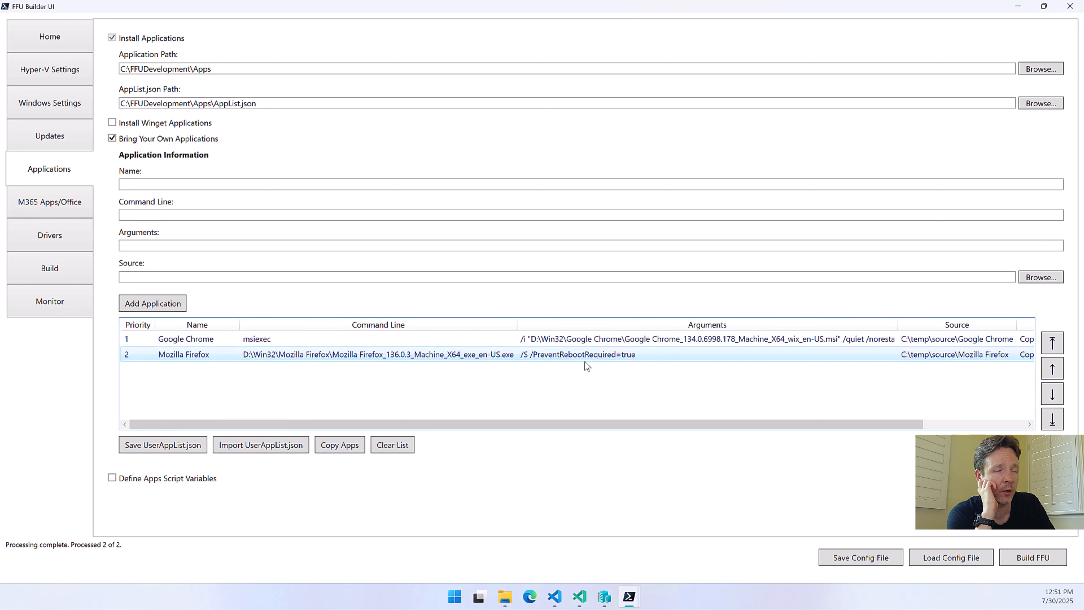
{"action": "left_click", "coordinate": [1057, 376]}
{"action": "left_click", "coordinate": [1062, 375]}
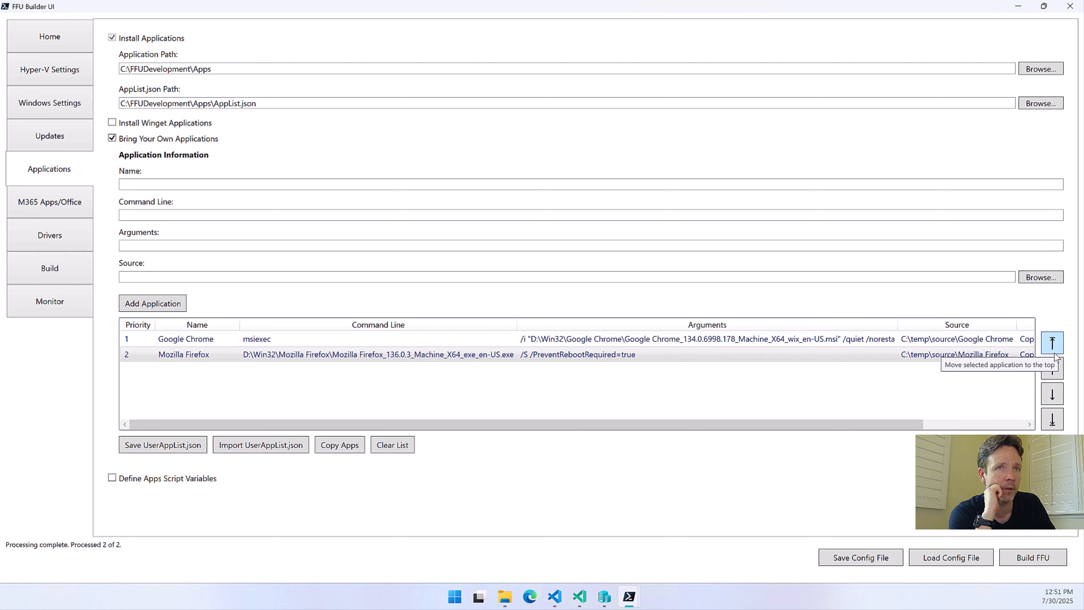
Fill in a new bring-your-own application named TestCMD with command line run.cmd and arguments /c
{"action": "left_click", "coordinate": [142, 184]}
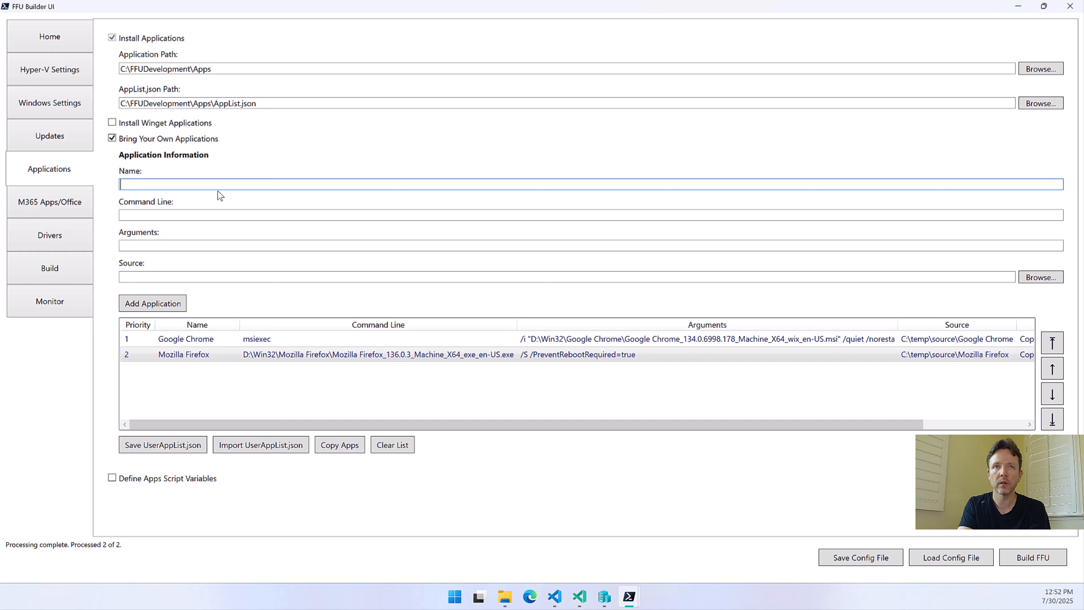
{"action": "type", "text": "TestCMD"}
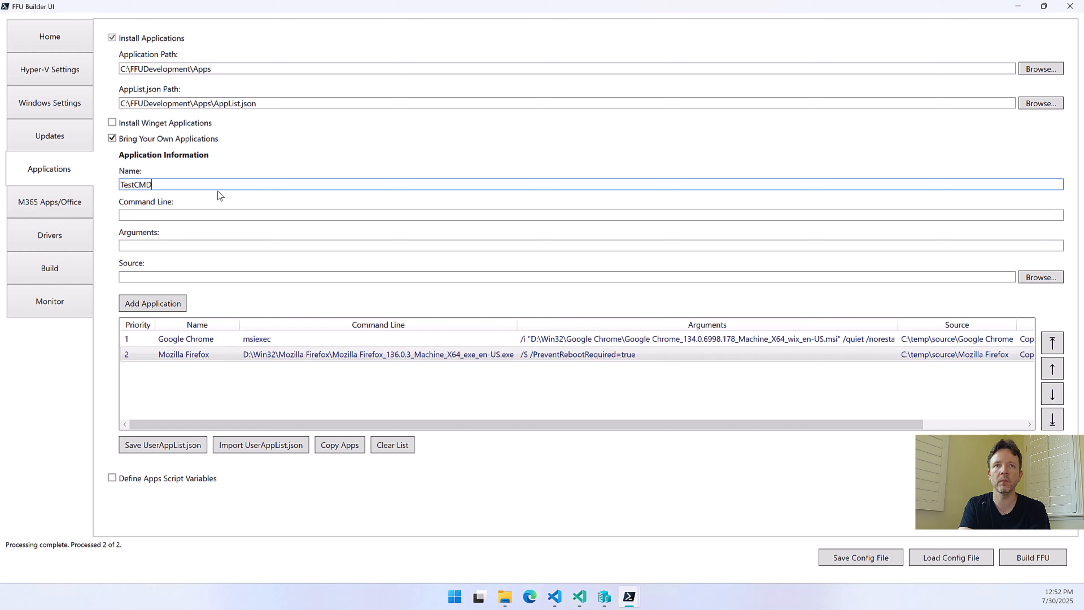
{"action": "key", "text": "Tab"}
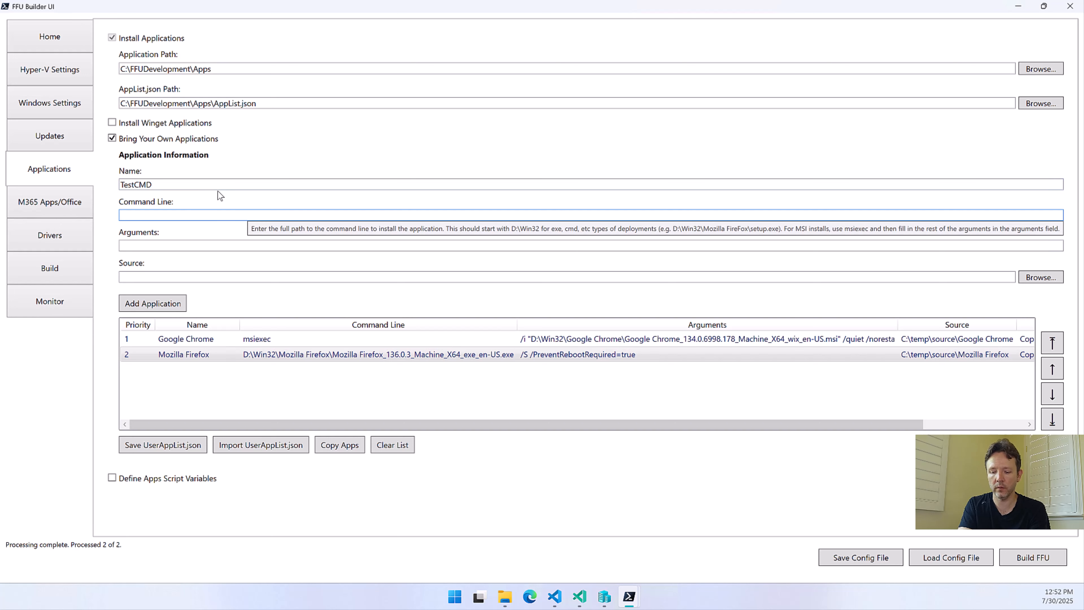
{"action": "type", "text": "run.c"}
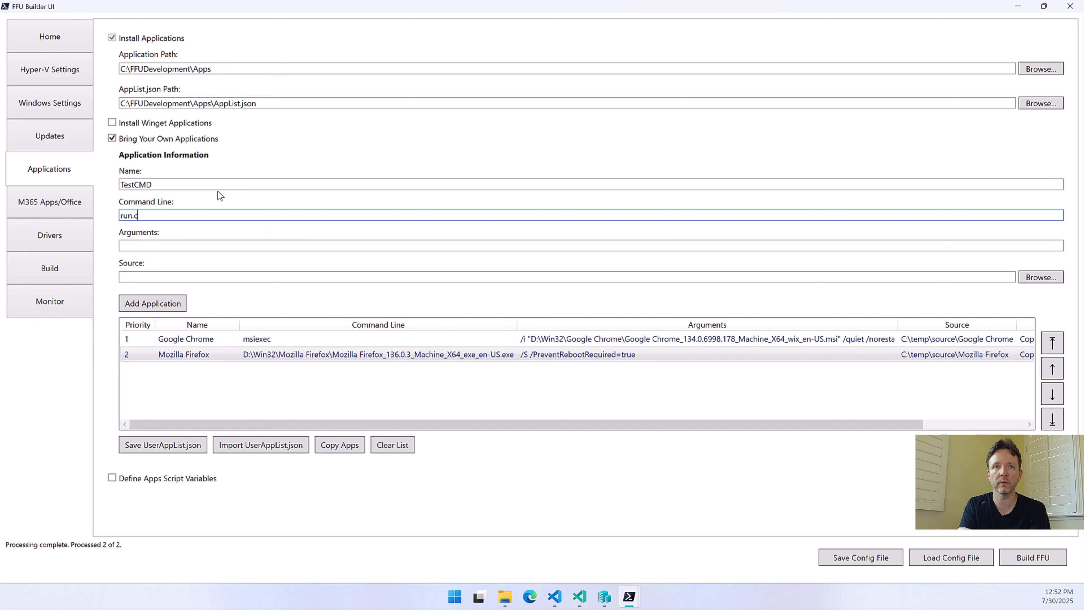
{"action": "type", "text": "md"}
{"action": "key", "text": "Tab"}
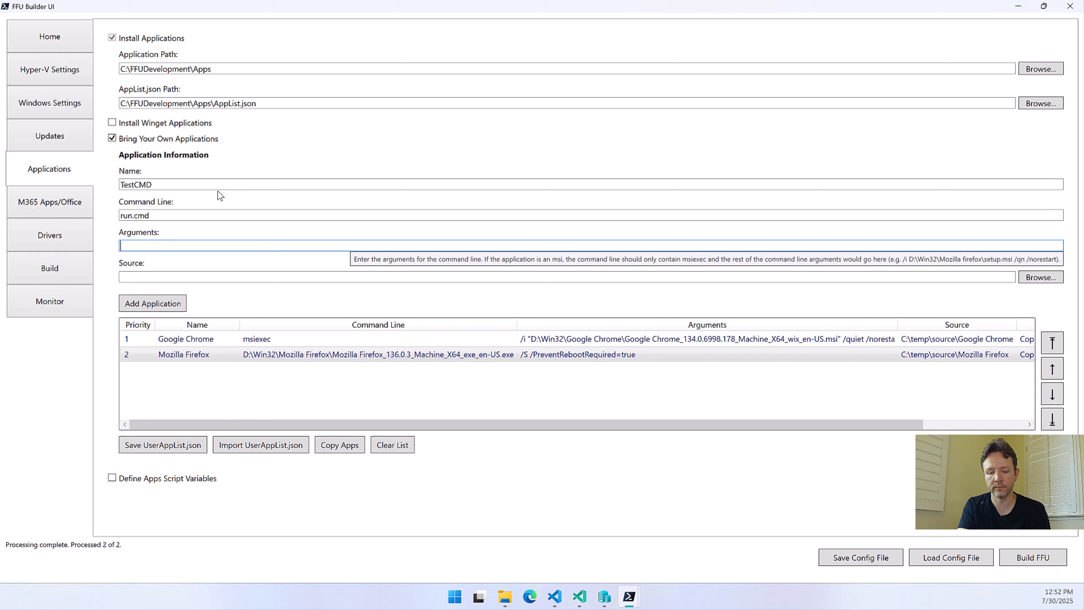
{"action": "type", "text": "/c"}
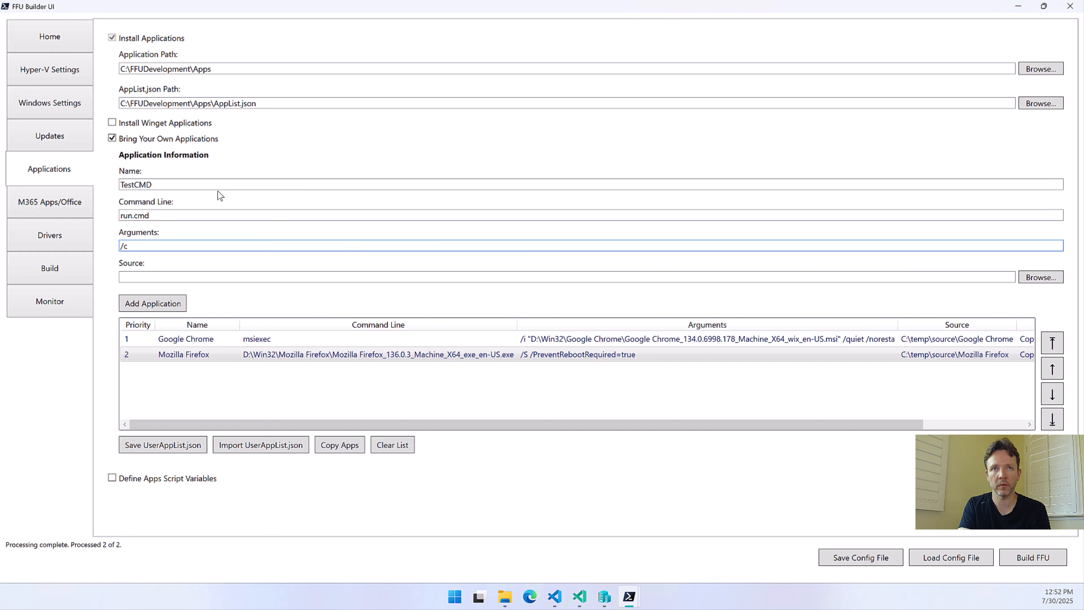
{"action": "key", "text": "Tab"}
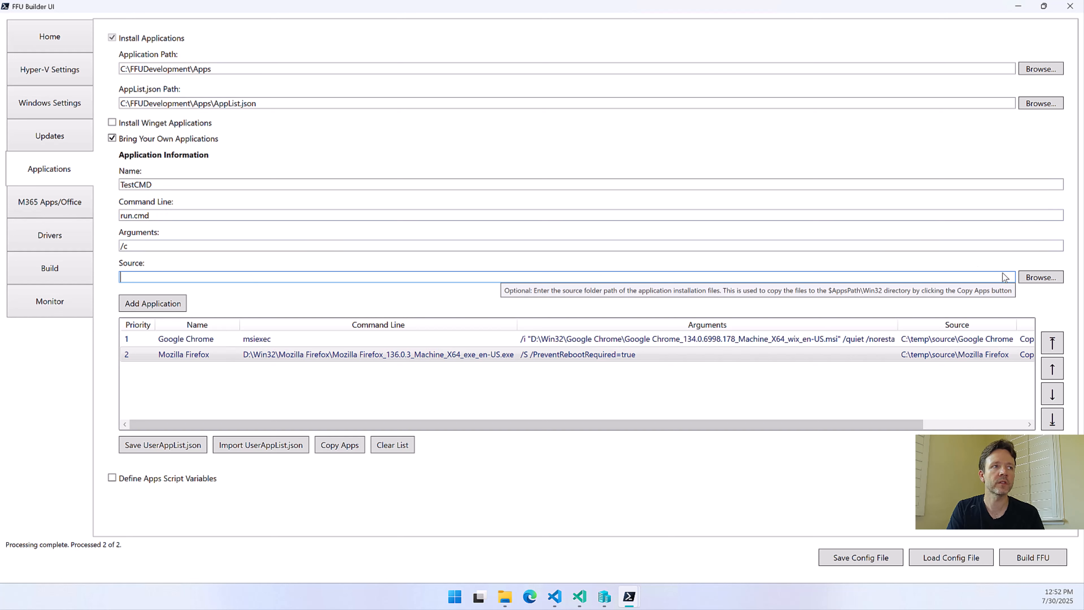
Choose C:\temp\source\TestCMD as the source folder of the new application
{"action": "left_click", "coordinate": [1030, 279]}
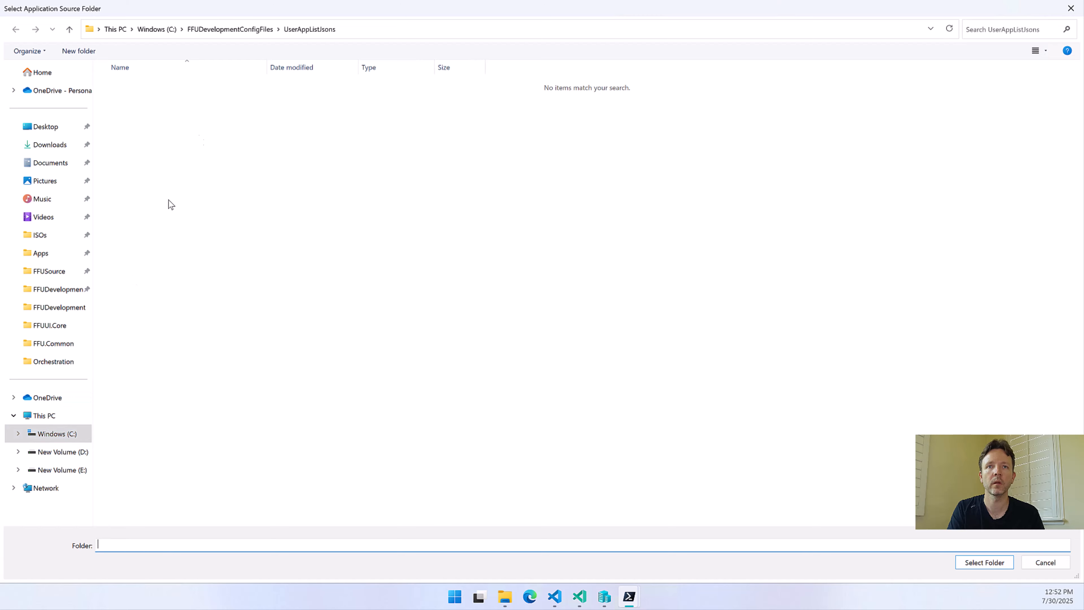
{"action": "left_click", "coordinate": [372, 31]}
{"action": "type", "text": "c"}
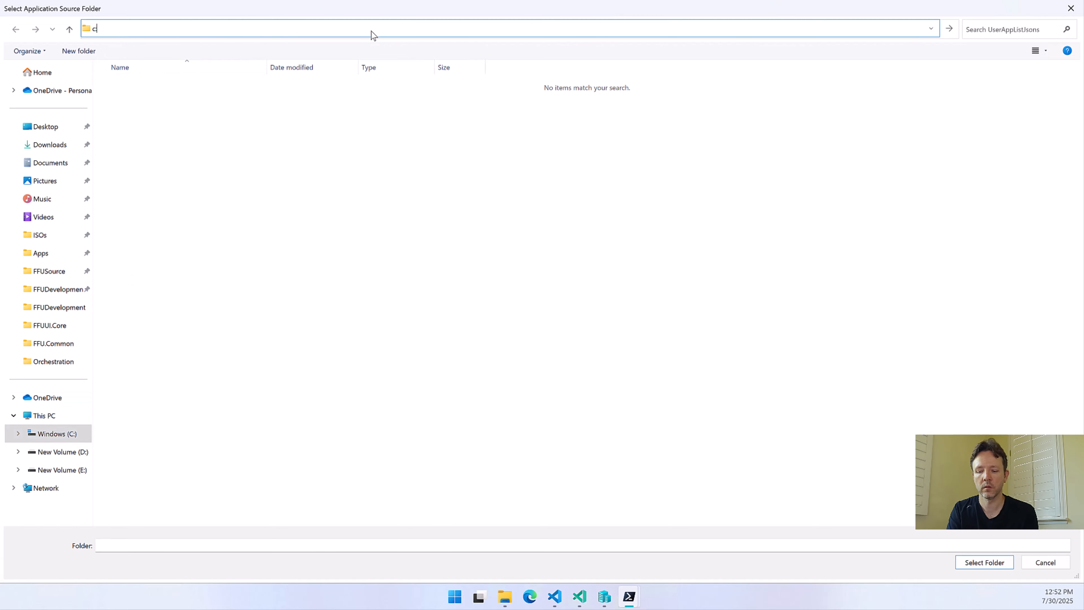
{"action": "type", "text": ":\\temp\\source"}
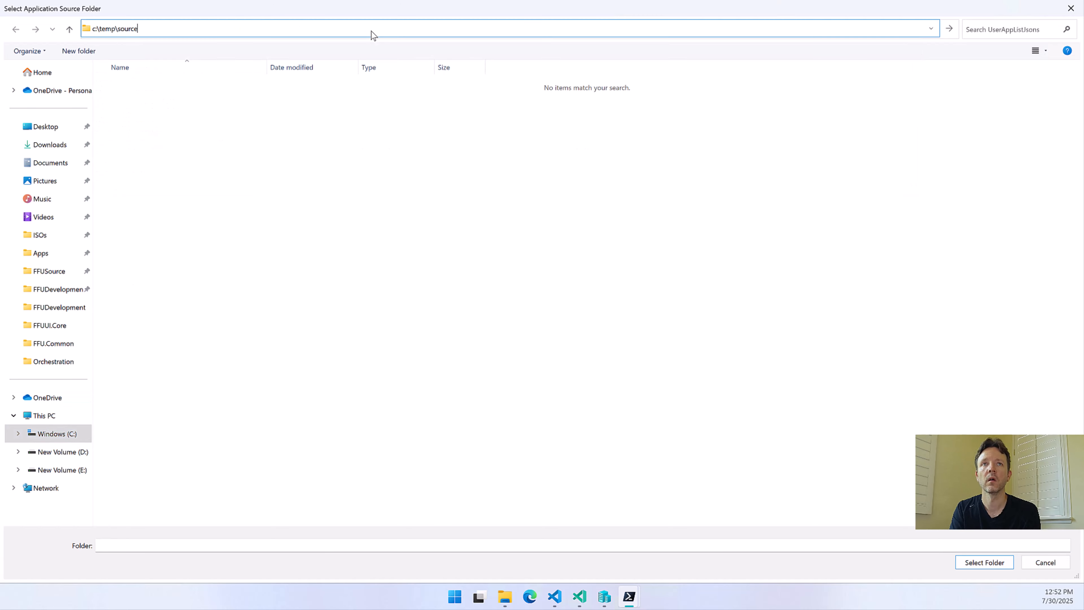
{"action": "key", "text": "Return"}
{"action": "left_click", "coordinate": [155, 133]}
{"action": "double_click", "coordinate": [156, 133]}
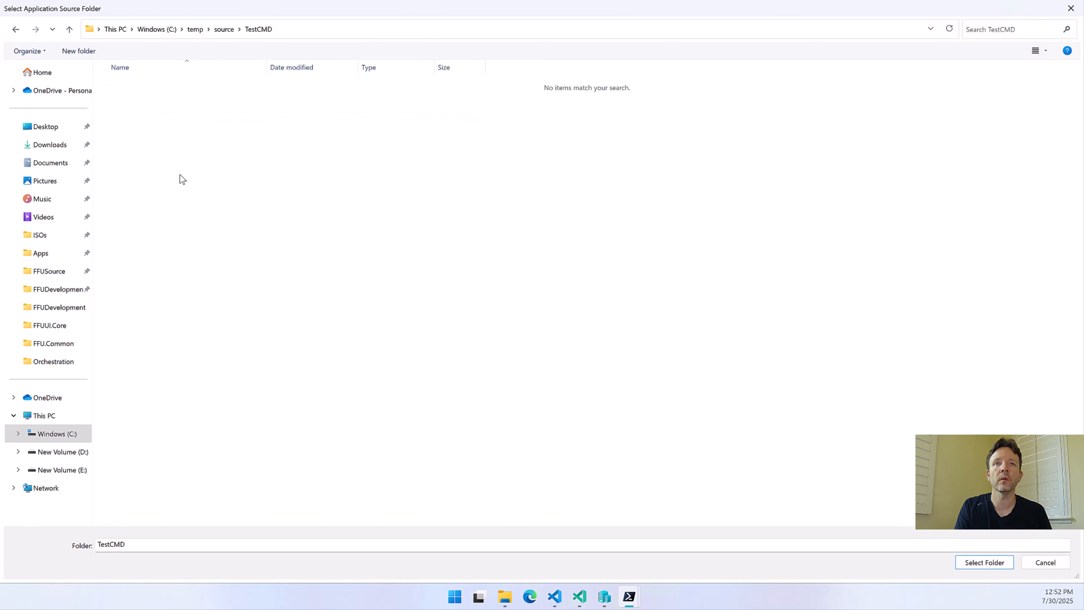
{"action": "left_click", "coordinate": [984, 563]}
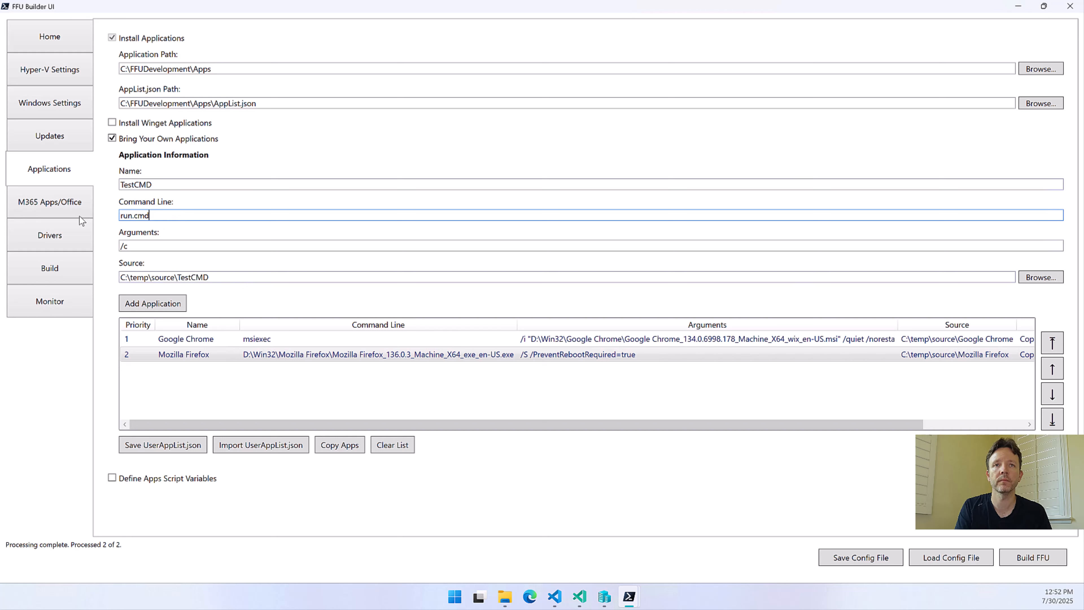
Change the command line to test.cmd, clear the arguments, and add TestCMD to the application list
{"action": "triple_click", "coordinate": [193, 218]}
{"action": "type", "text": "test.cmd"}
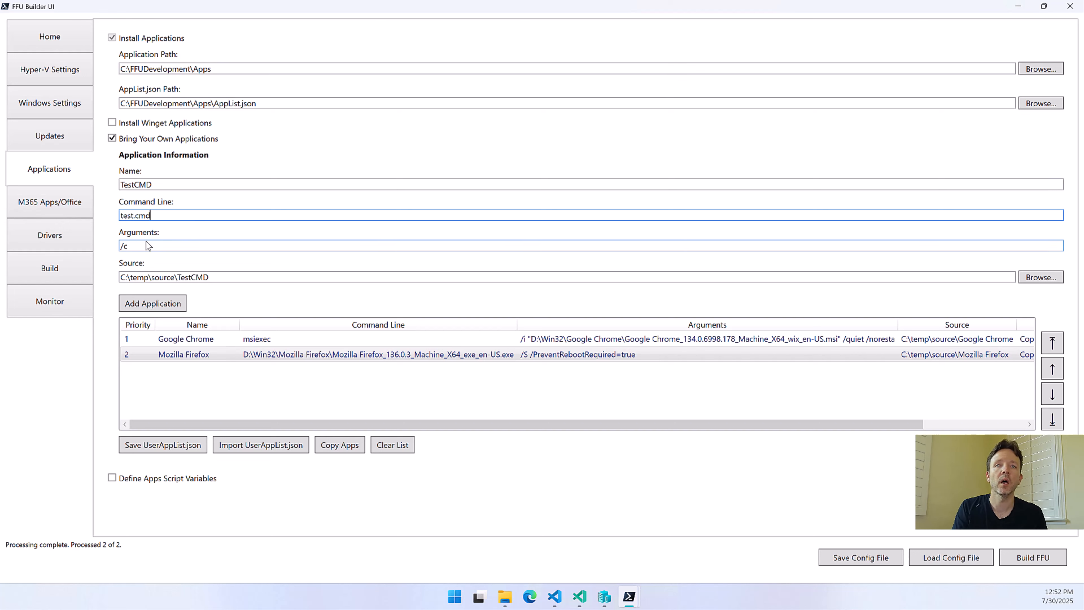
{"action": "left_click_drag", "start_coordinate": [146, 241], "coordinate": [122, 250]}
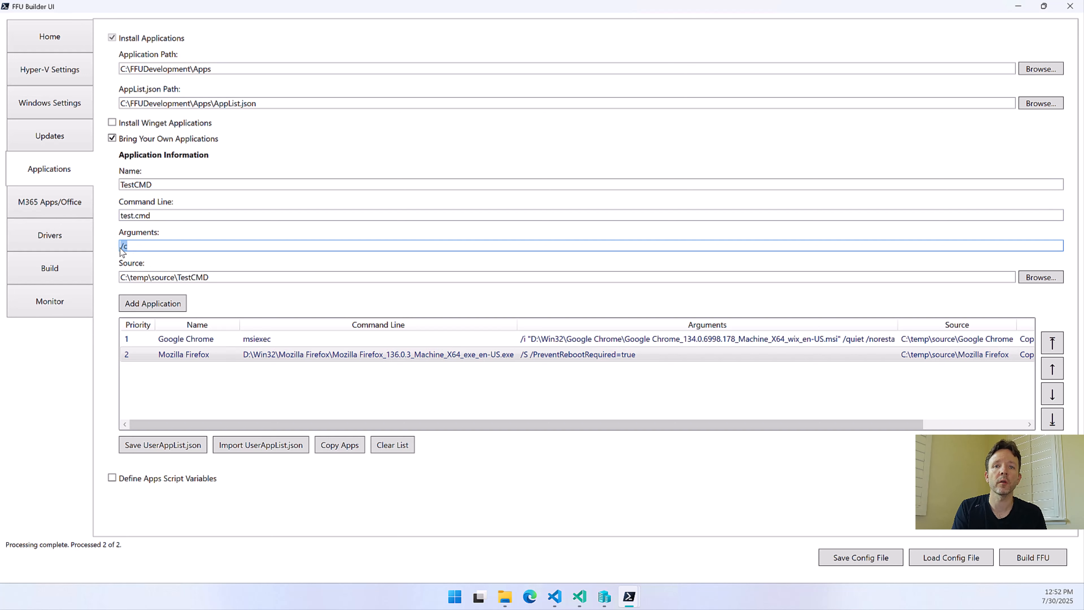
{"action": "key", "text": "BackSpace"}
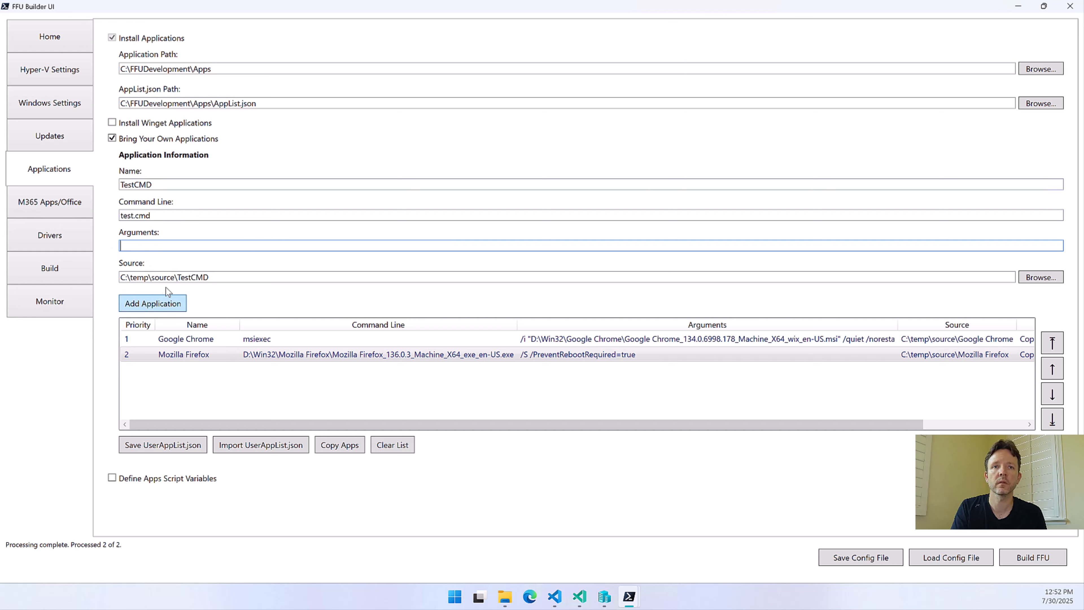
{"action": "left_click", "coordinate": [163, 308]}
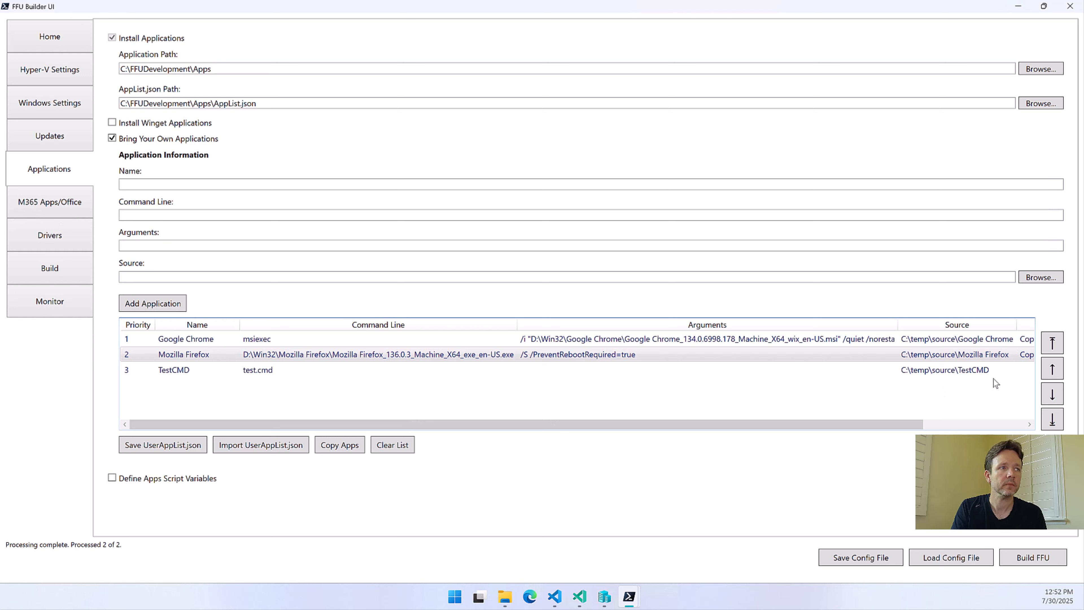
Copy the listed applications' files, overwriting the existing Google Chrome and Mozilla Firefox folders, and check each application's copy status
{"action": "left_click", "coordinate": [969, 371]}
{"action": "left_click", "coordinate": [338, 451]}
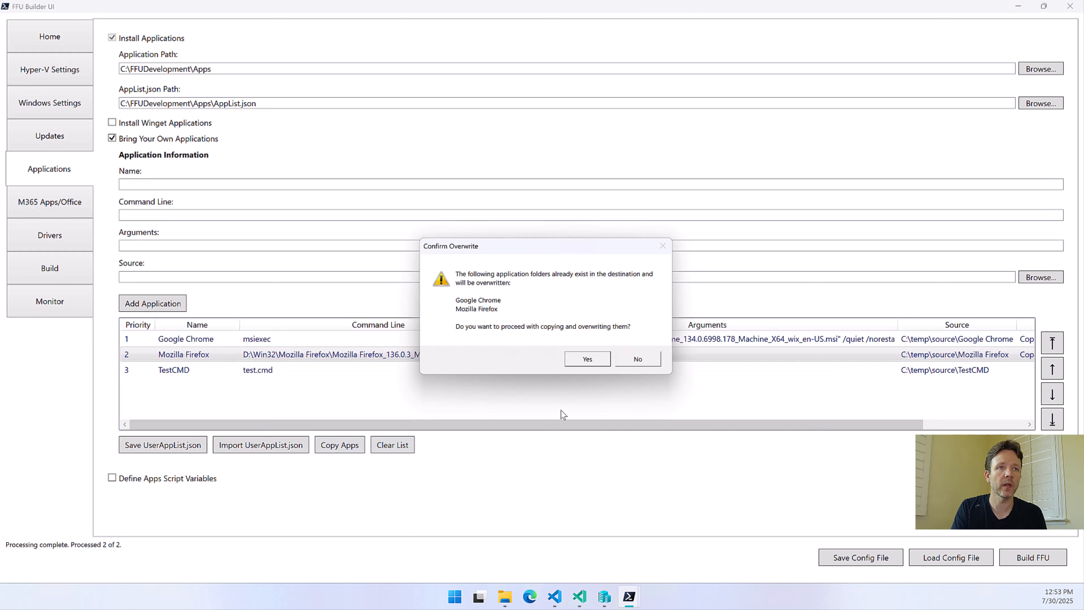
{"action": "left_click", "coordinate": [601, 360]}
{"action": "left_click_drag", "start_coordinate": [573, 422], "coordinate": [675, 423]}
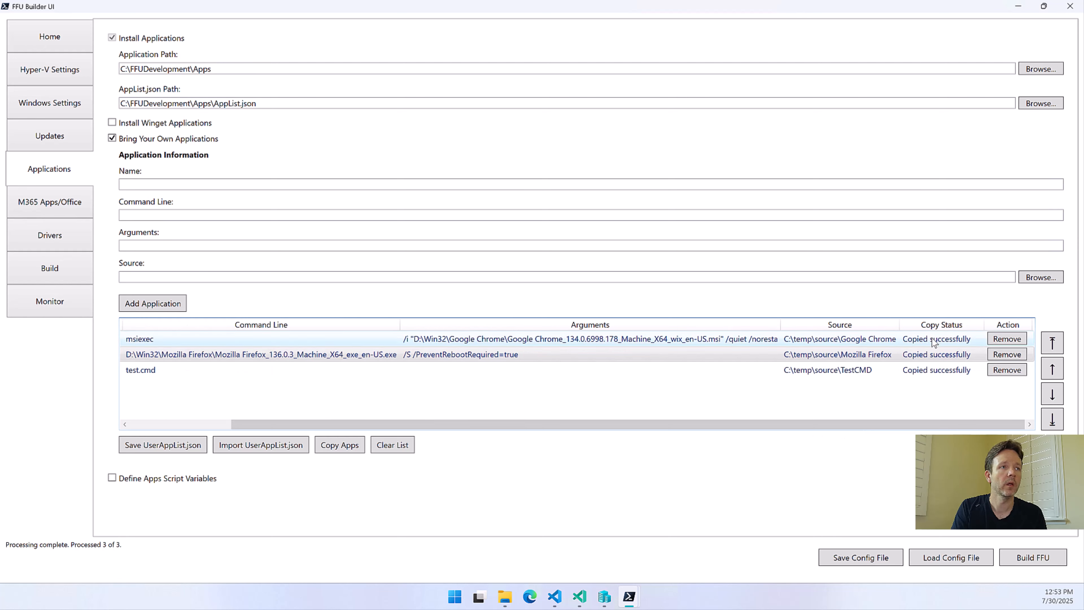
{"action": "left_click_drag", "start_coordinate": [413, 424], "coordinate": [330, 331]}
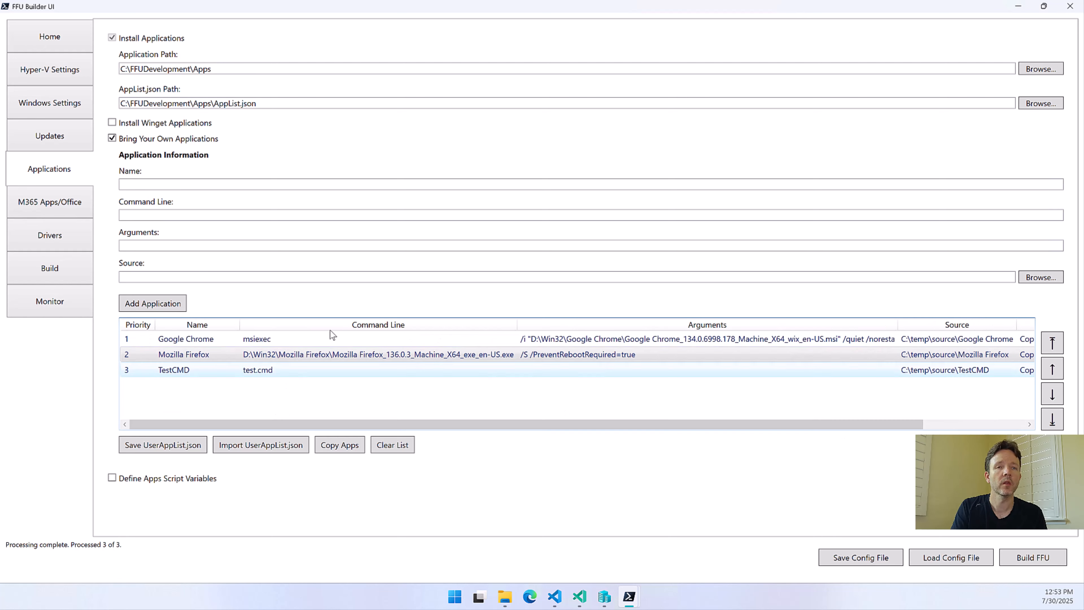
Try the priority ordering by moving TestCMD to the top, to the bottom, and back up to first place one position at a time
{"action": "left_click", "coordinate": [251, 367]}
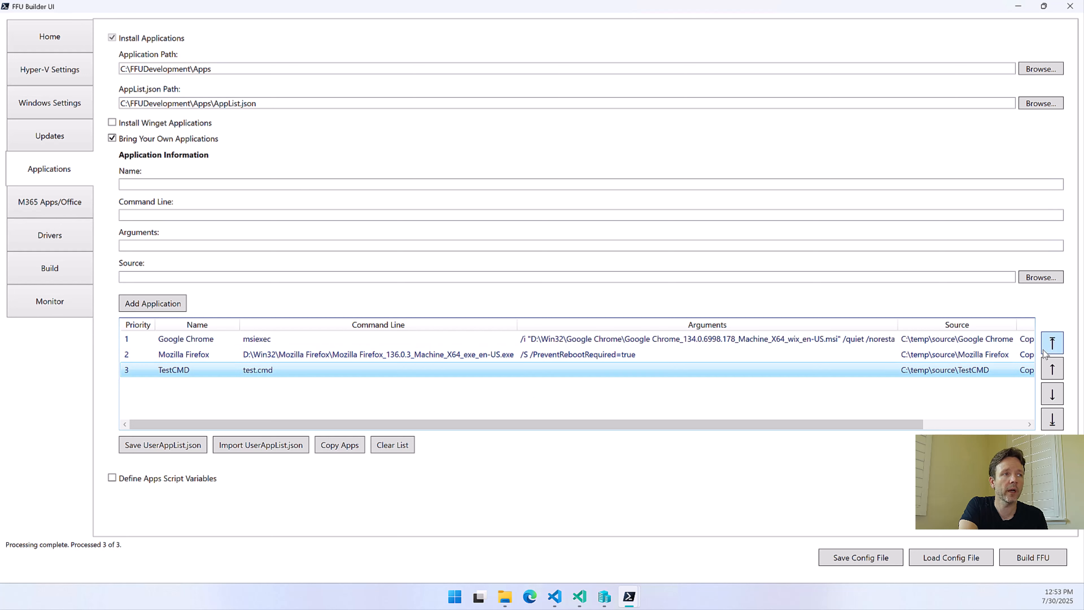
{"action": "left_click", "coordinate": [1052, 345]}
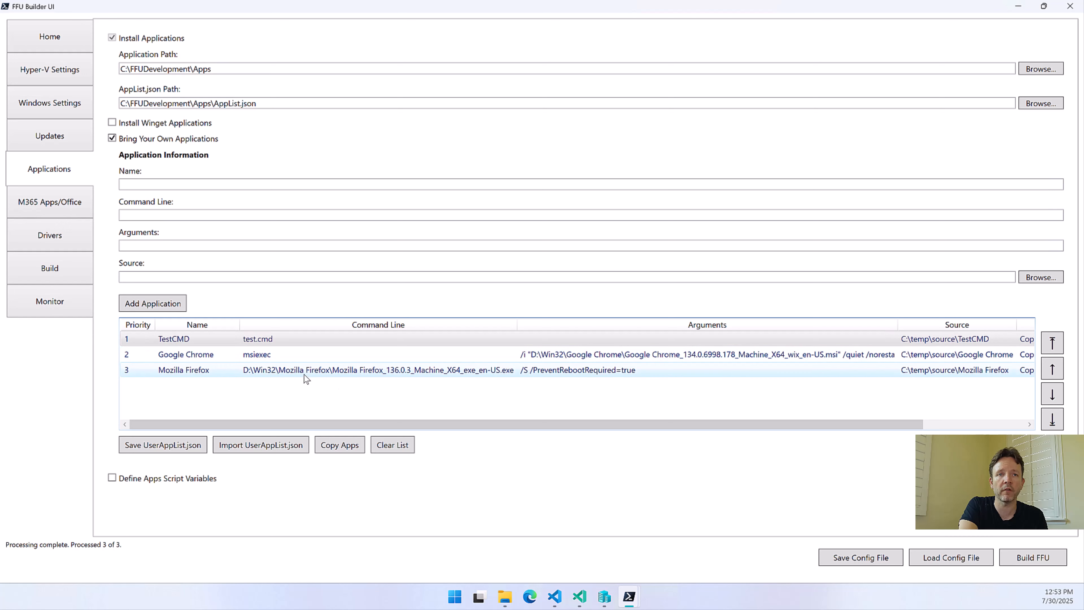
{"action": "left_click", "coordinate": [1053, 420]}
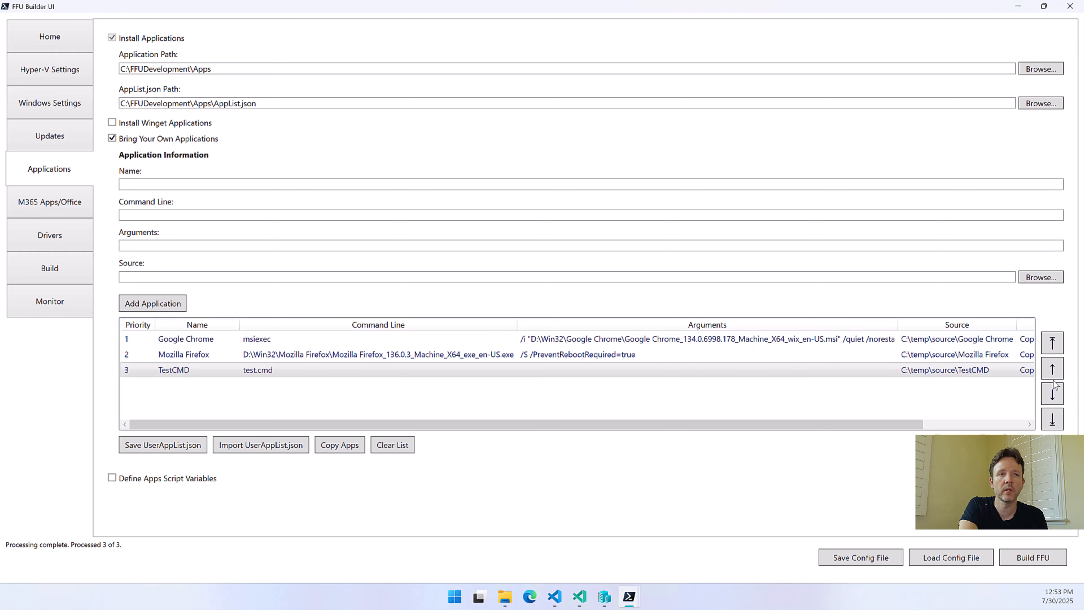
{"action": "left_click", "coordinate": [1052, 369]}
{"action": "left_click", "coordinate": [1053, 369]}
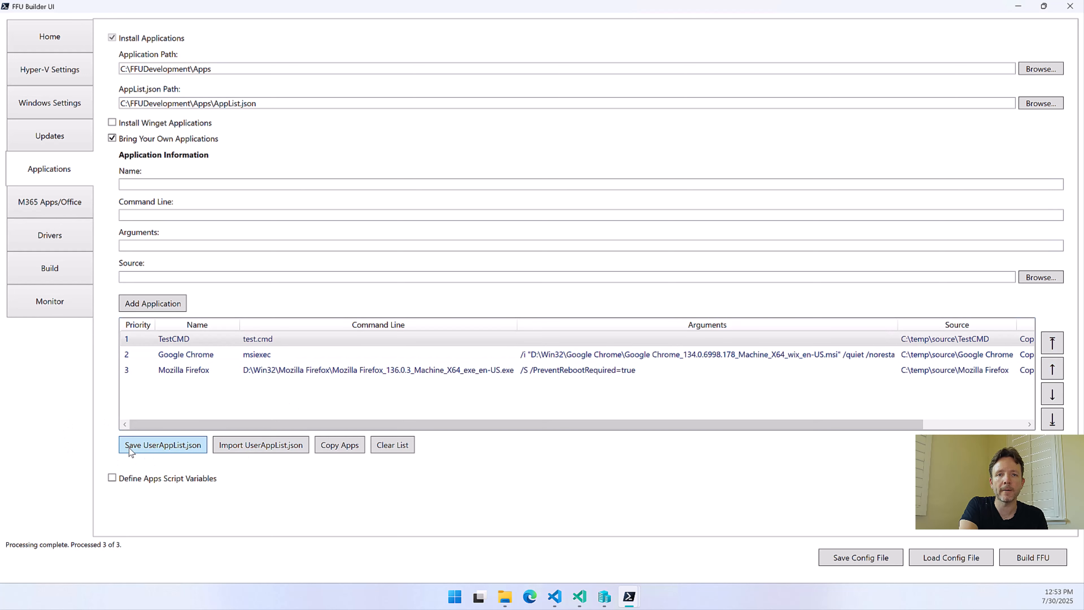
Clear all applications from the Bring Your Own list and turn off Bring Your Own Applications
{"action": "left_click", "coordinate": [405, 447]}
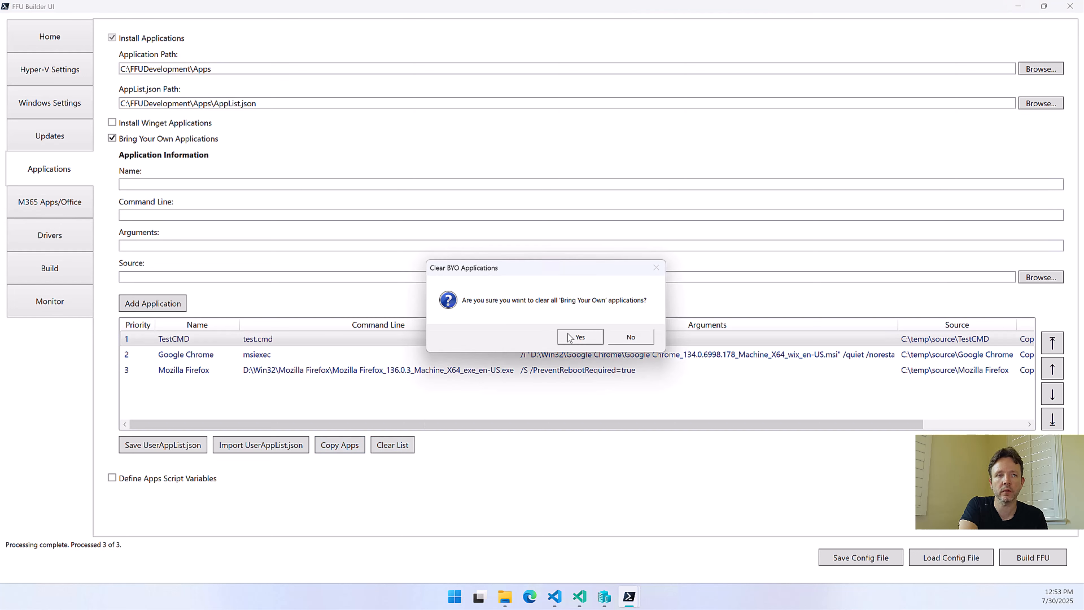
{"action": "left_click", "coordinate": [588, 336]}
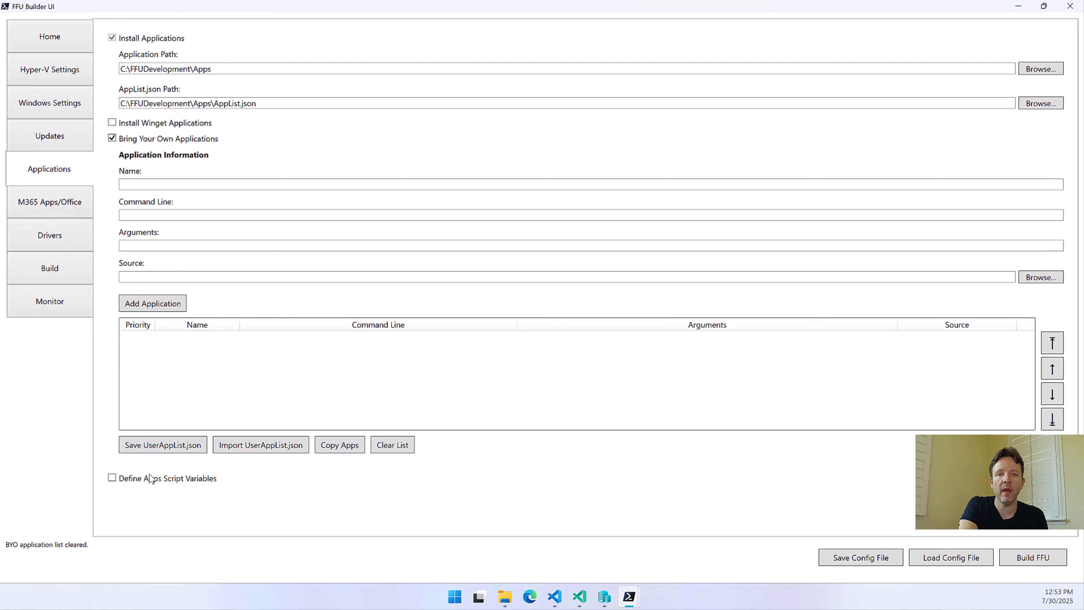
{"action": "left_click", "coordinate": [123, 139]}
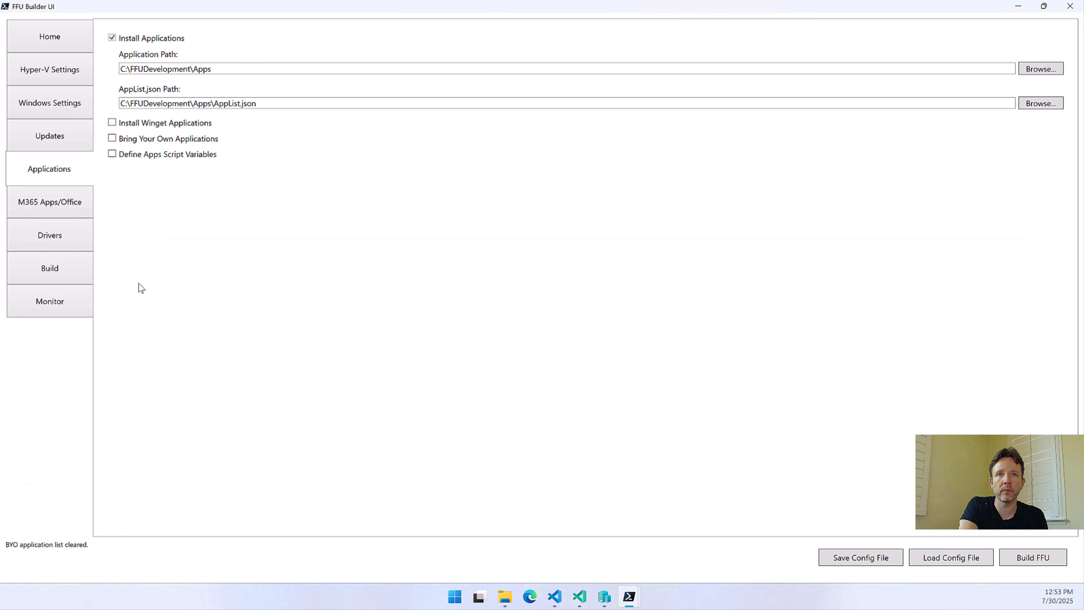
Enable Define Apps Script Variables and add a variable with key VMWareTools and value true
{"action": "left_click", "coordinate": [179, 156]}
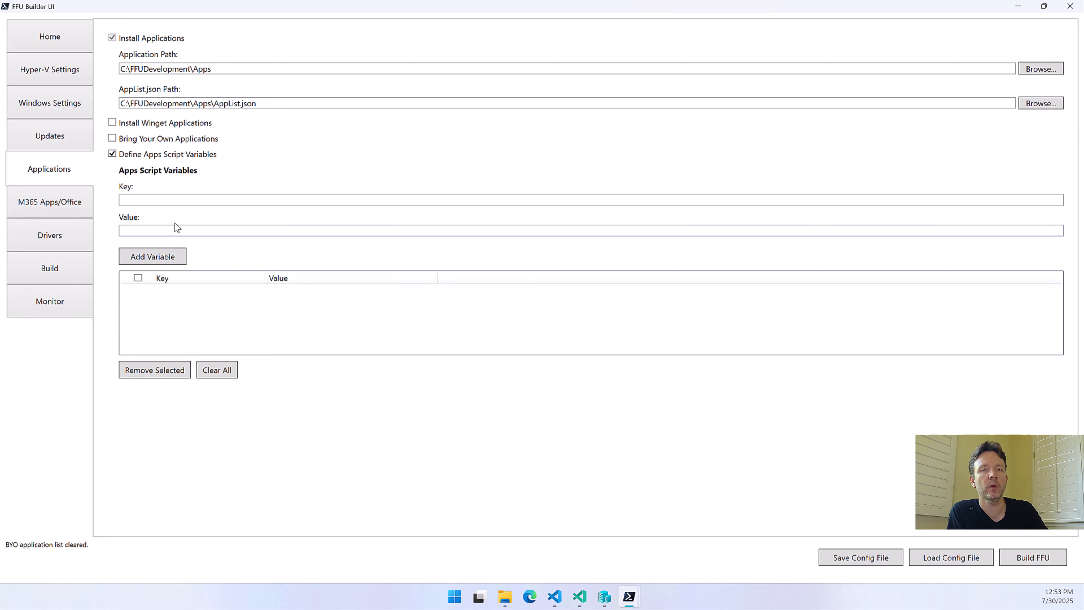
{"action": "left_click", "coordinate": [181, 201]}
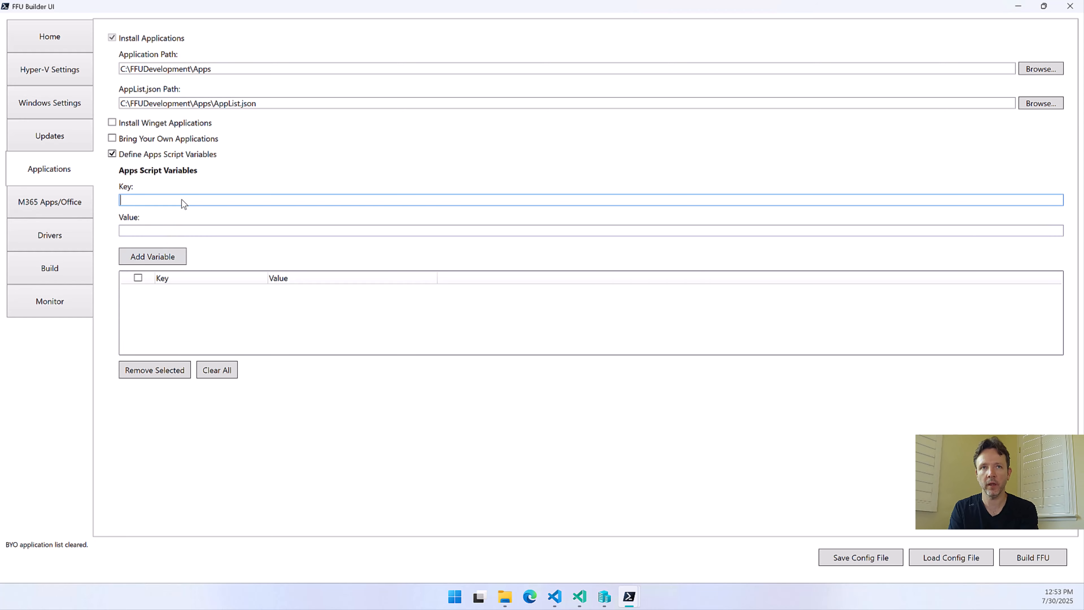
{"action": "type", "text": "VMW"}
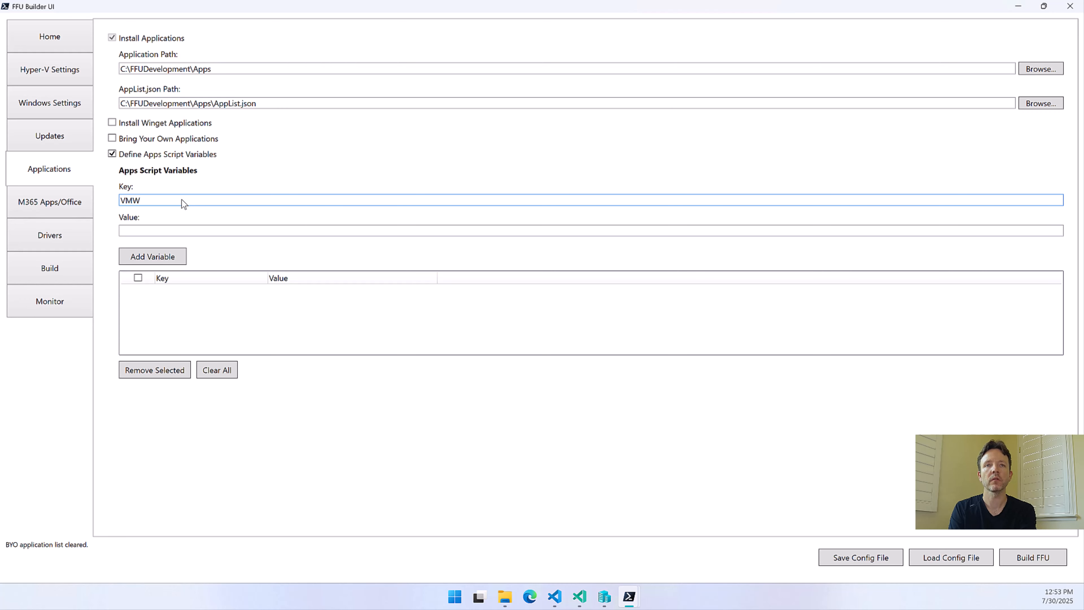
{"action": "type", "text": "are"}
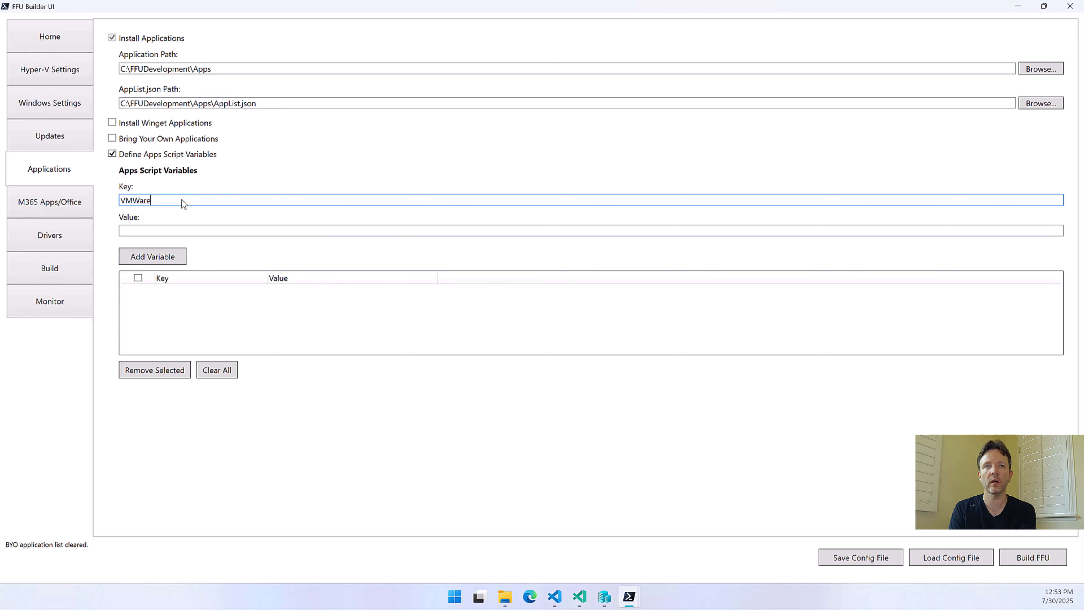
{"action": "type", "text": "Too"}
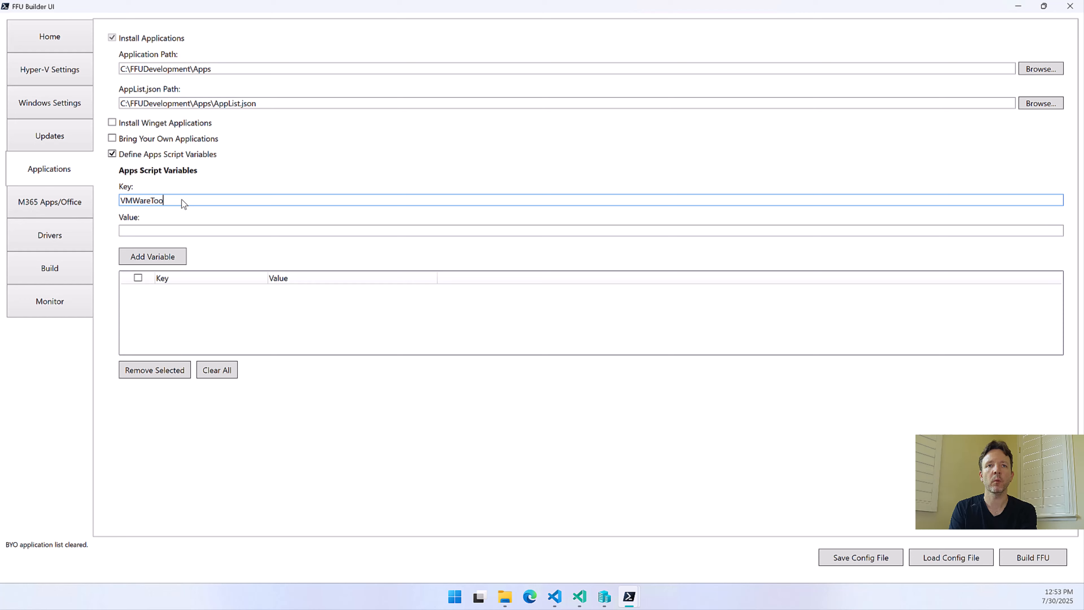
{"action": "type", "text": "ls"}
{"action": "key", "text": "Tab"}
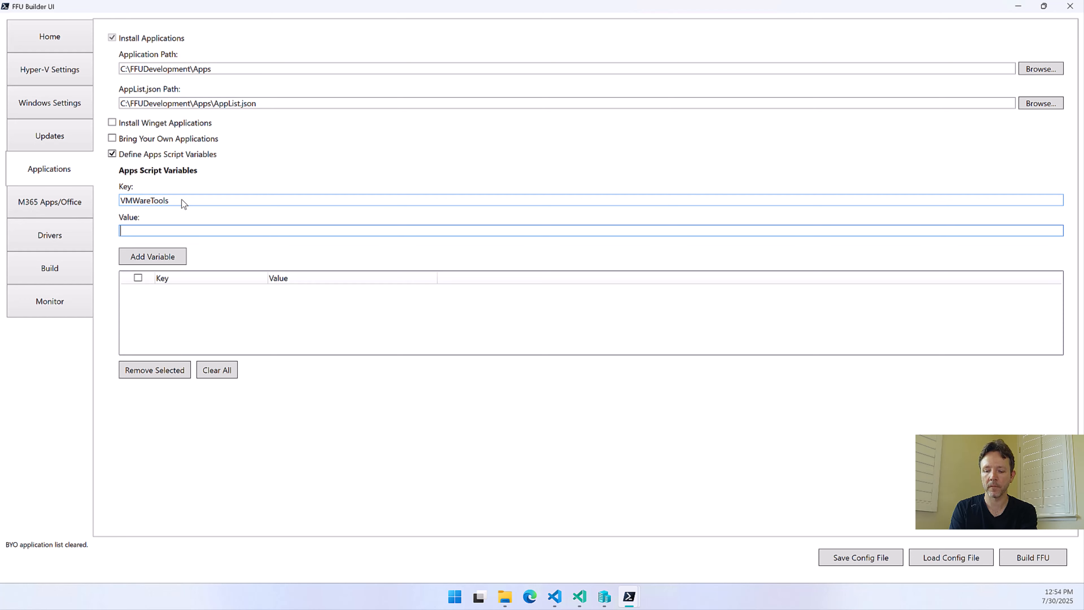
{"action": "type", "text": "true"}
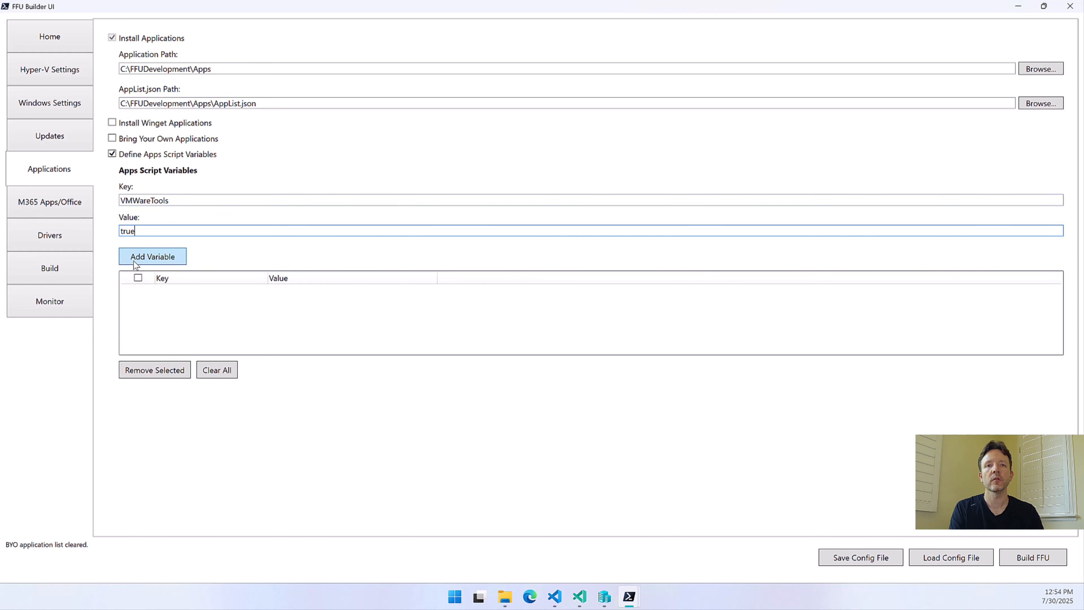
{"action": "left_click", "coordinate": [135, 261]}
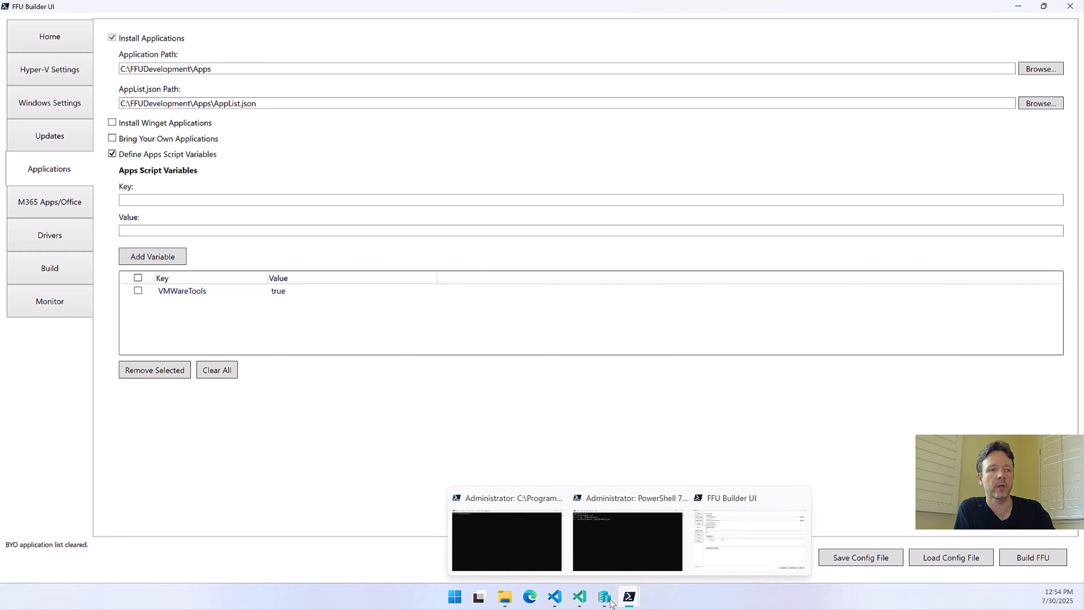
{"action": "mouse_move", "coordinate": [579, 598]}
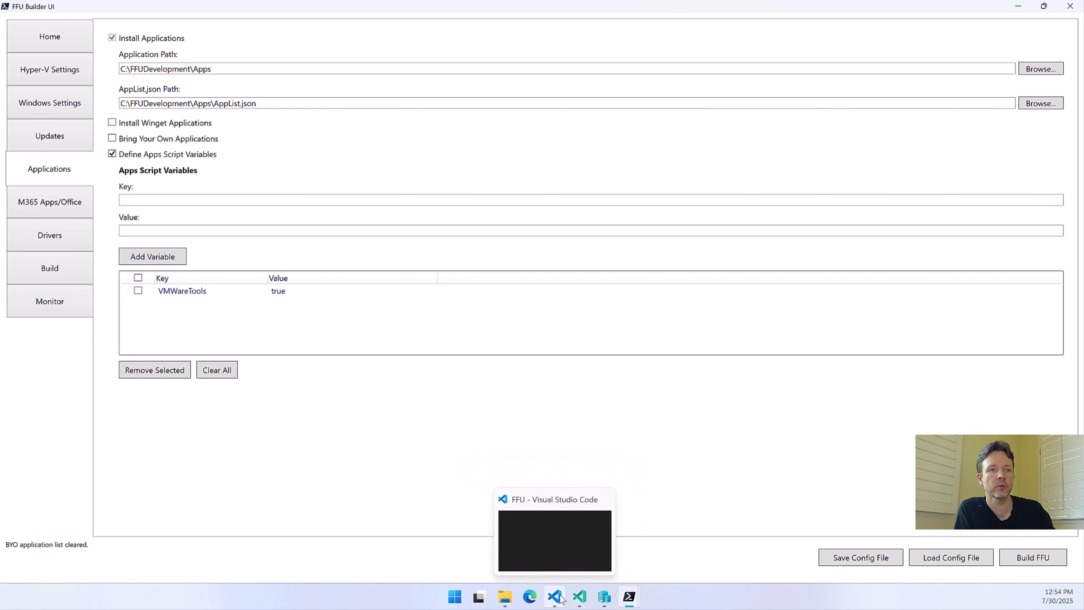
Open AppsScriptVariables_Sample.json from the Apps\Orchestration folder in File Explorer and review its sample key-value pairs
{"action": "left_click", "coordinate": [499, 524]}
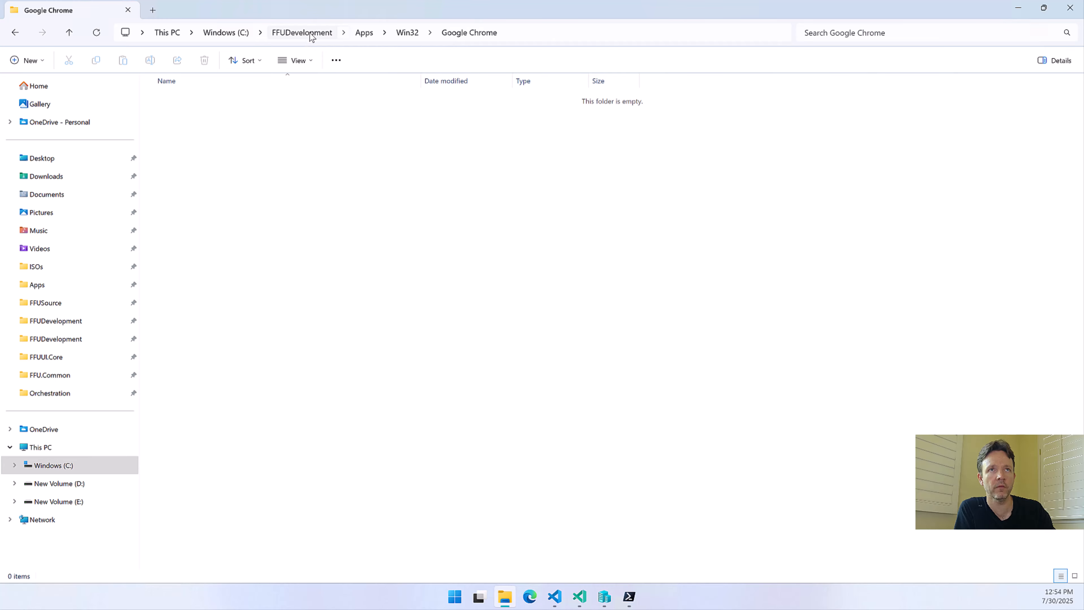
{"action": "left_click", "coordinate": [363, 32]}
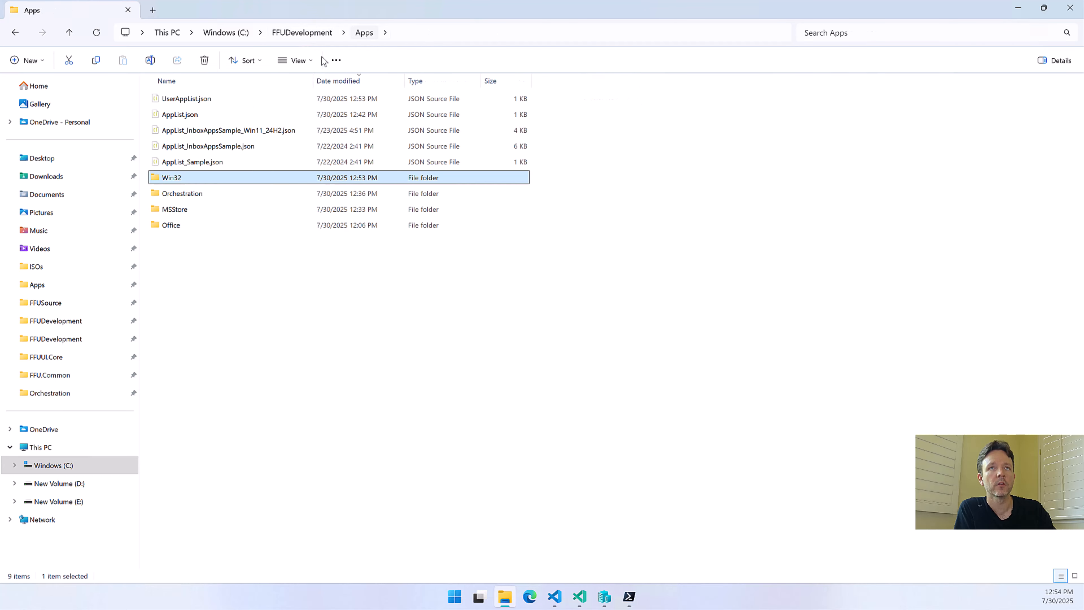
{"action": "double_click", "coordinate": [176, 193]}
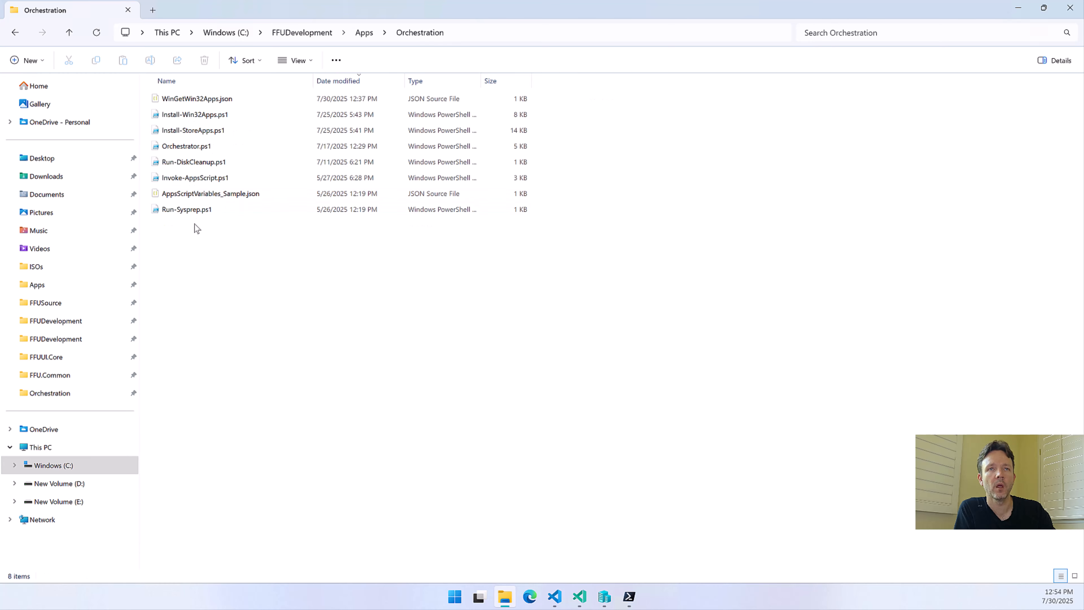
{"action": "left_click", "coordinate": [191, 196]}
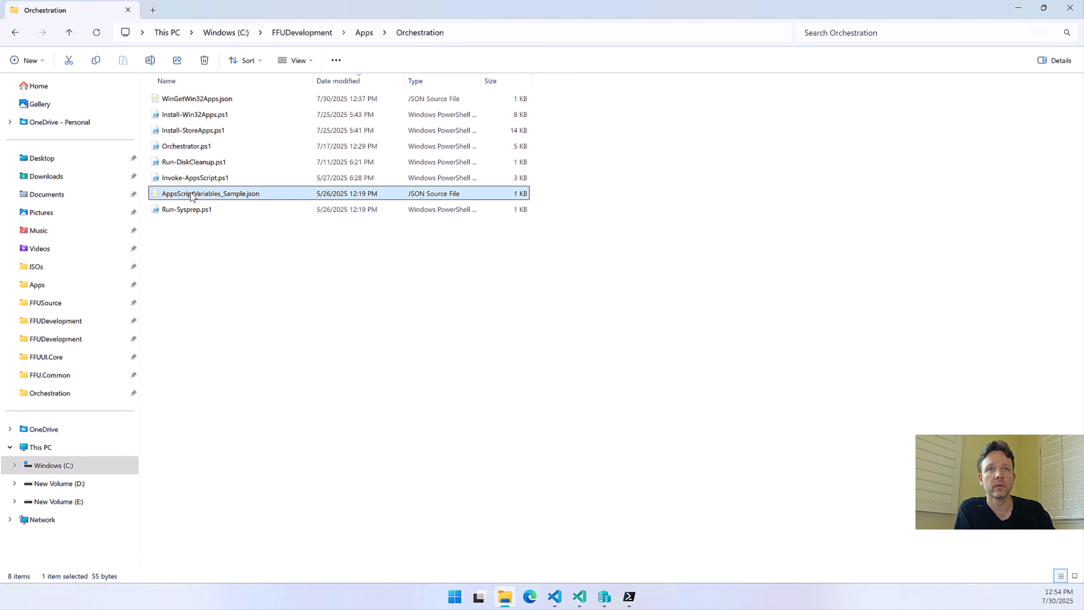
{"action": "double_click", "coordinate": [191, 196]}
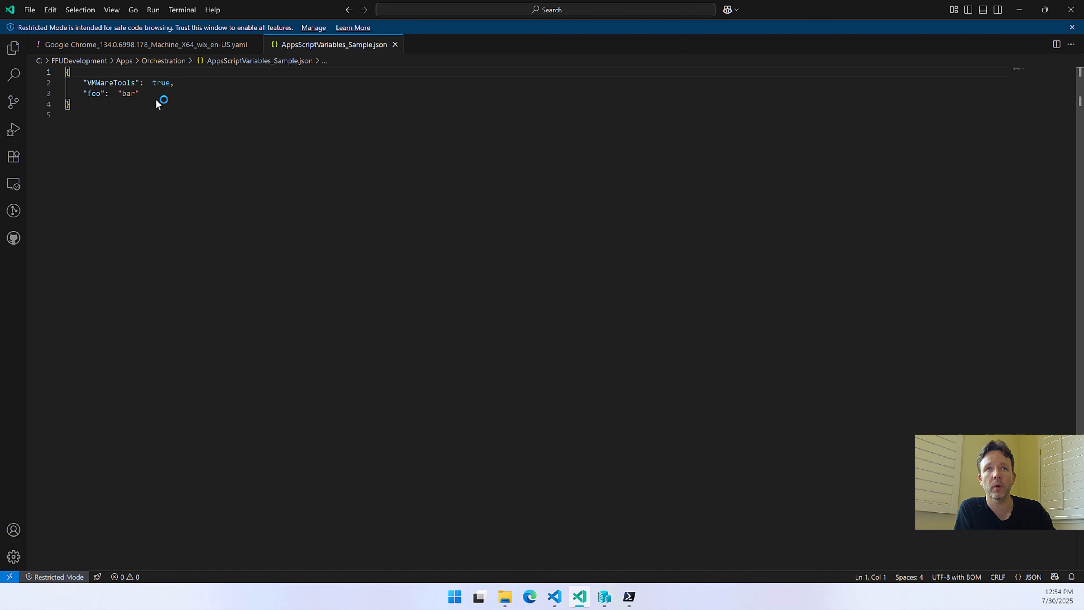
{"action": "left_click", "coordinate": [1019, 10]}
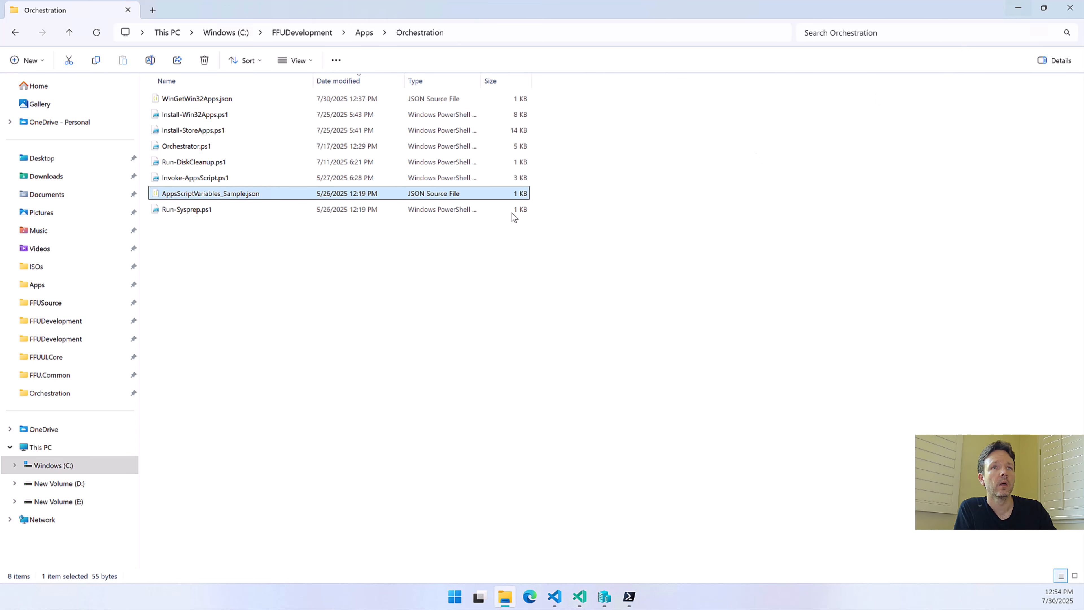
Open Invoke-AppsScript.ps1 from the Orchestration folder in Visual Studio Code and maximize the editor window
{"action": "left_click", "coordinate": [191, 178]}
{"action": "right_click", "coordinate": [191, 177]}
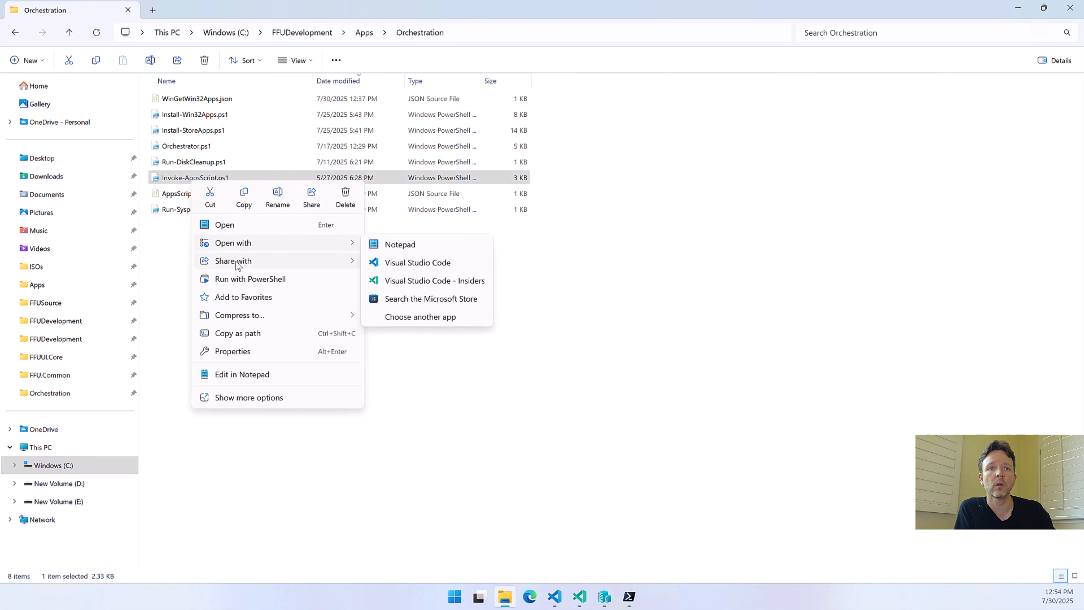
{"action": "mouse_move", "coordinate": [240, 264]}
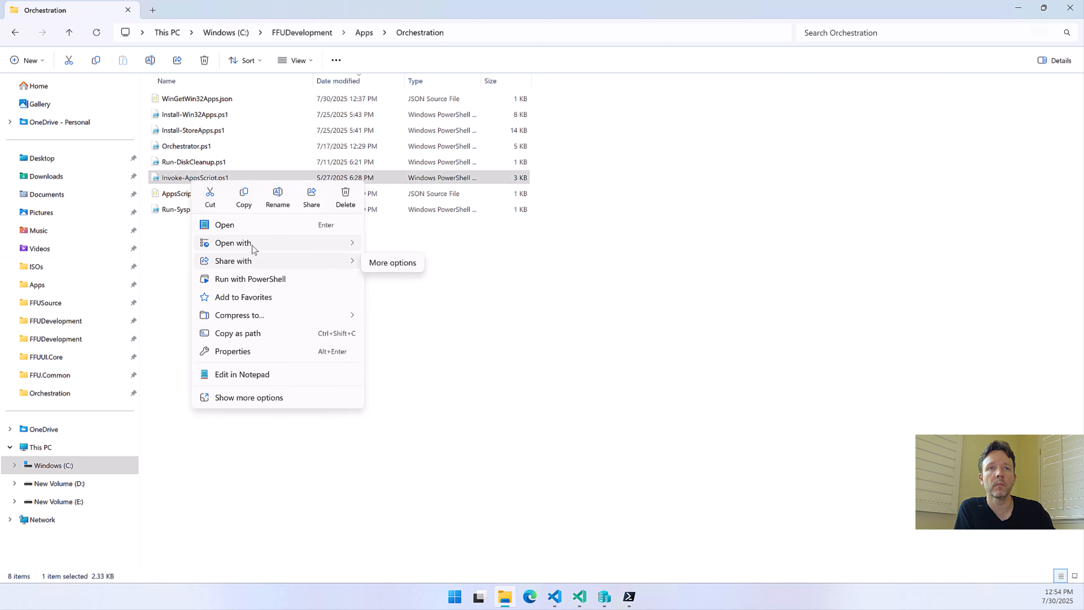
{"action": "mouse_move", "coordinate": [255, 248]}
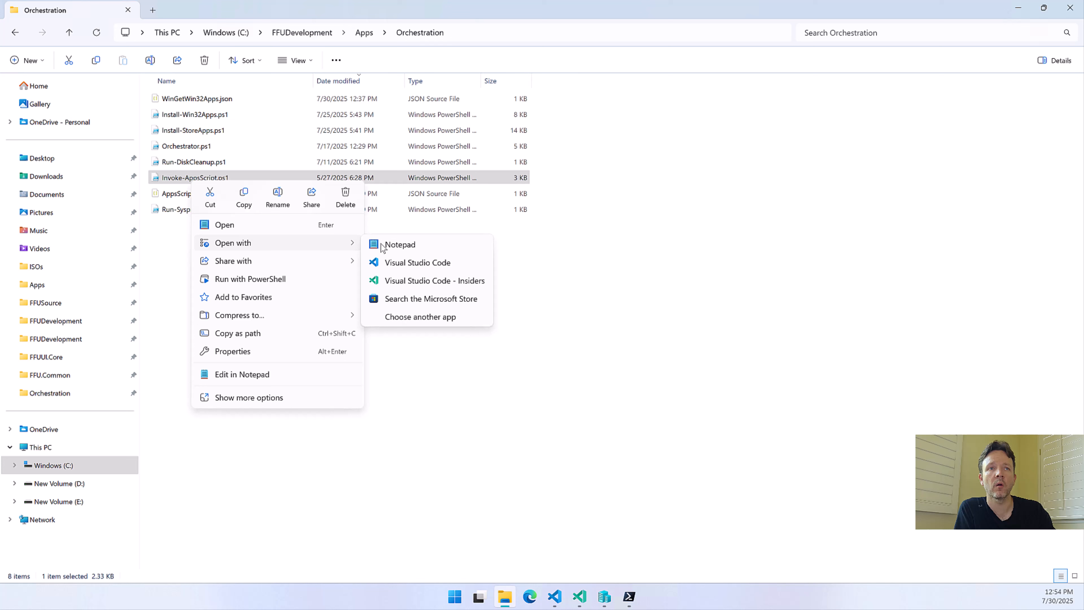
{"action": "left_click", "coordinate": [417, 262]}
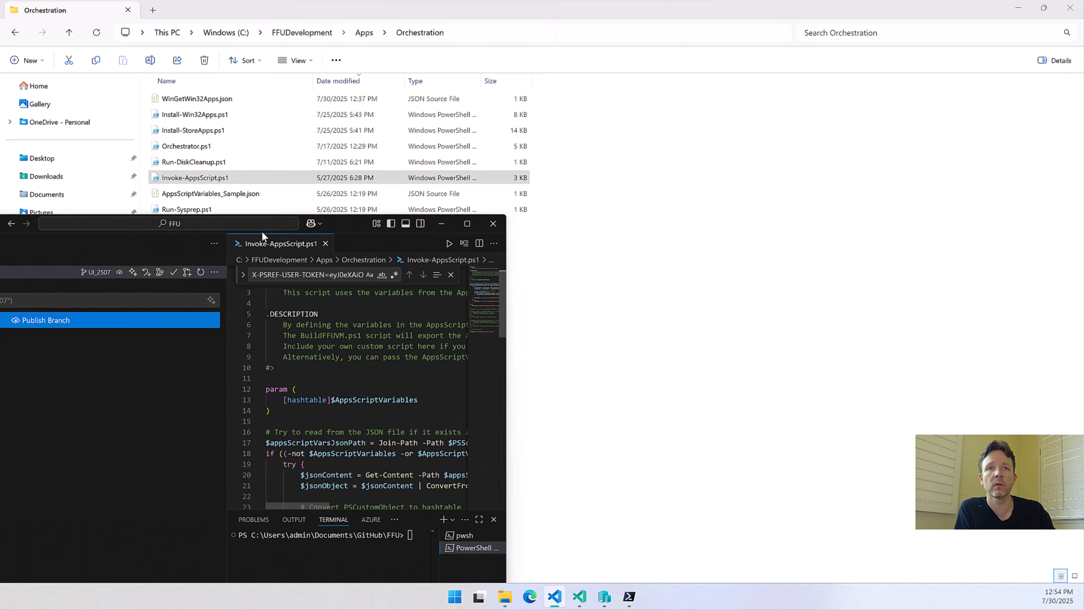
{"action": "double_click", "coordinate": [474, 221]}
Review how the script loads AppsScriptVariables from the JSON file, hiding the Source Control view for more room
{"action": "scroll", "coordinate": [585, 262], "scroll_direction": "up", "scroll_amount": 1}
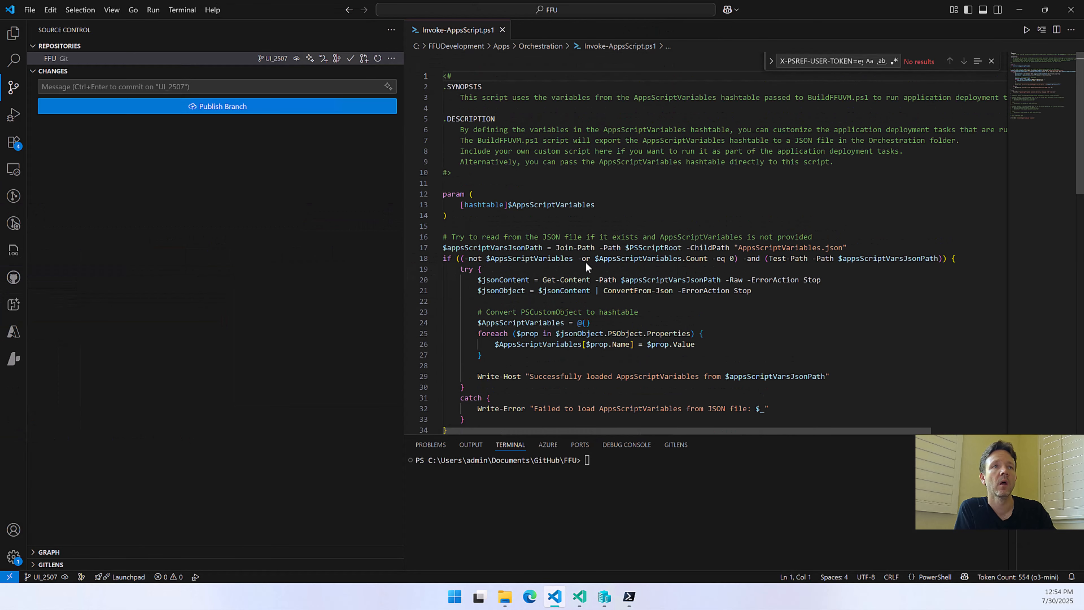
{"action": "scroll", "coordinate": [580, 242], "scroll_direction": "down", "scroll_amount": 5}
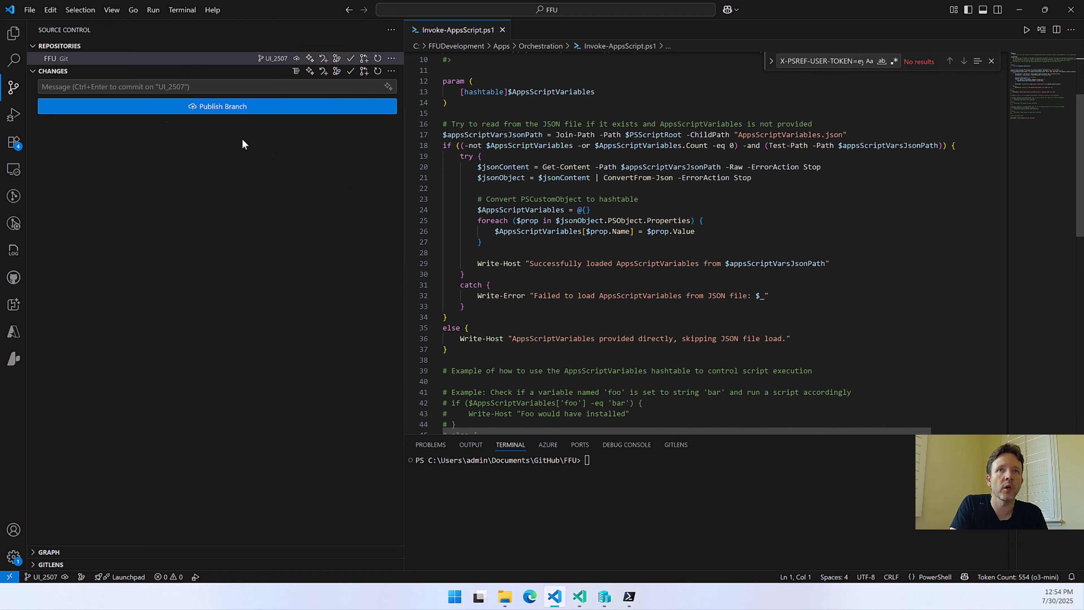
{"action": "left_click", "coordinate": [14, 88]}
{"action": "scroll", "coordinate": [275, 188], "scroll_direction": "down", "scroll_amount": 6}
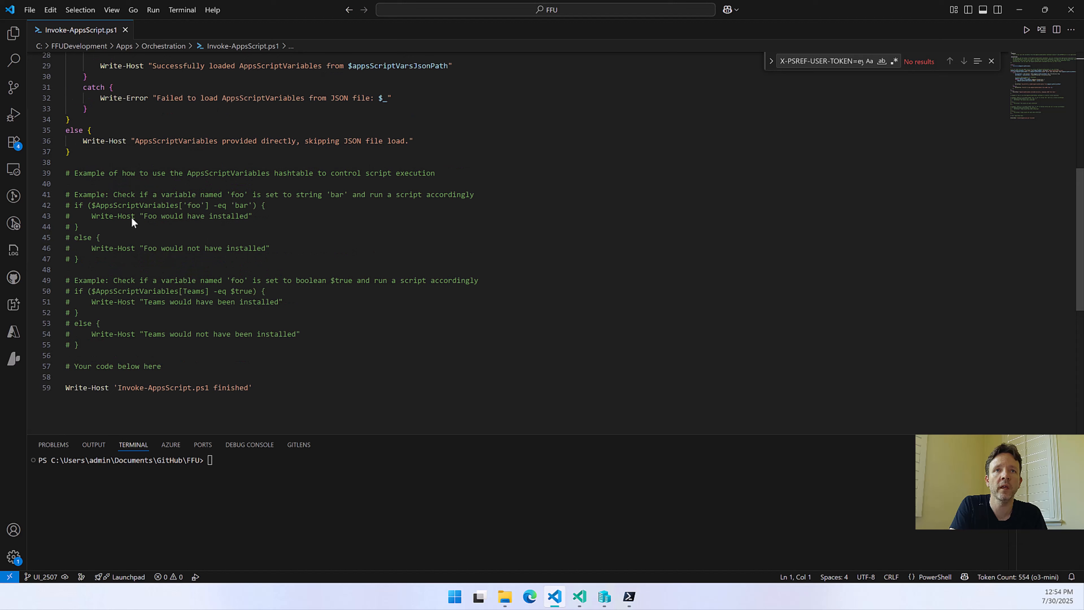
Examine the commented examples that check the foo and Teams variables, highlighting the foo condition, and minimize the editor
{"action": "triple_click", "coordinate": [67, 173]}
{"action": "left_click_drag", "start_coordinate": [225, 195], "coordinate": [304, 354]}
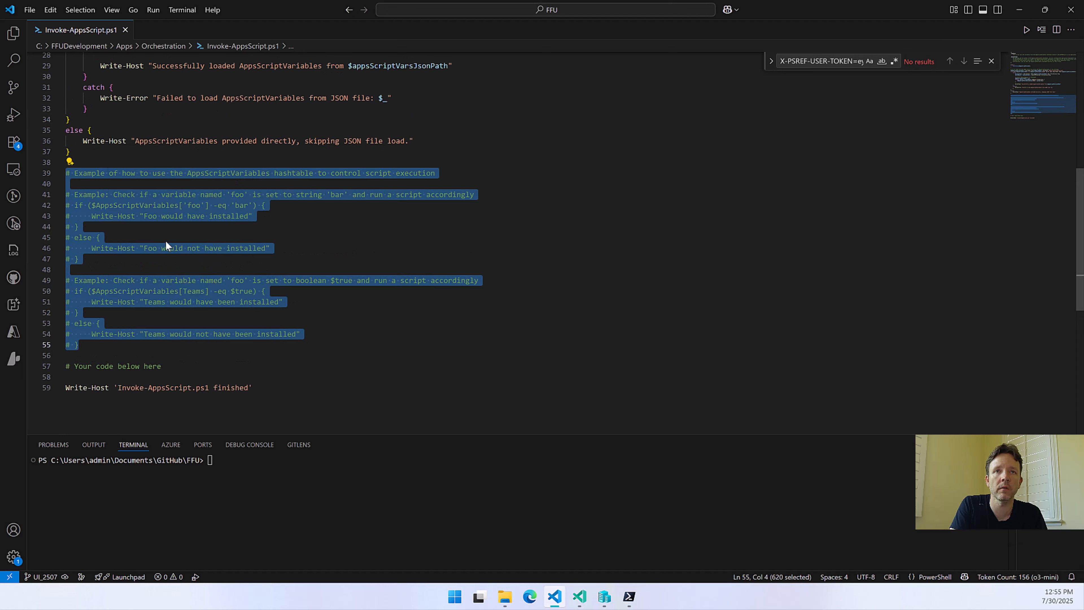
{"action": "left_click", "coordinate": [137, 206]}
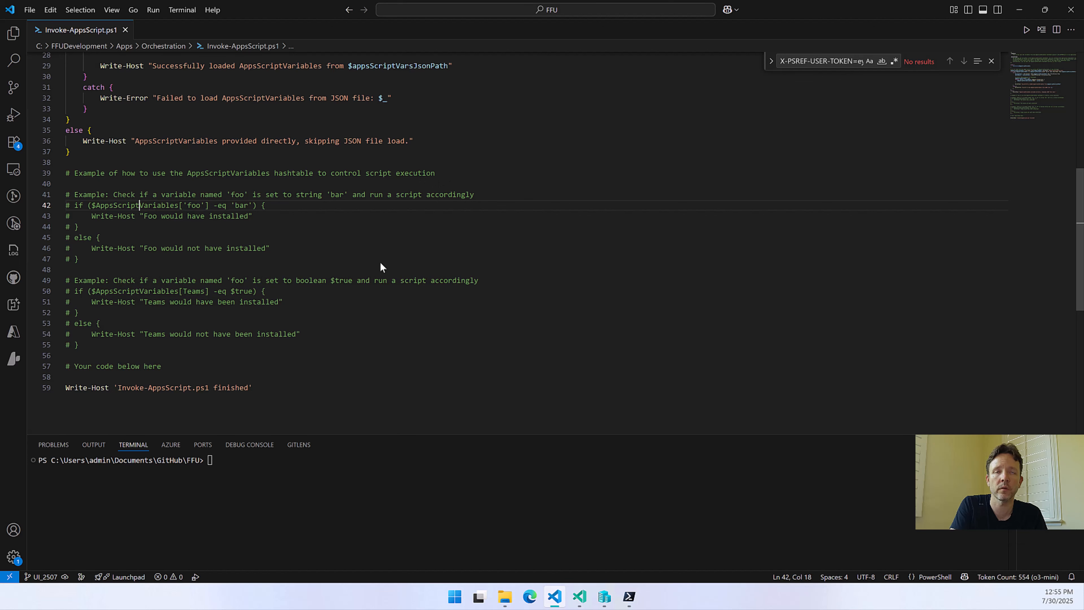
{"action": "scroll", "coordinate": [380, 261], "scroll_direction": "up", "scroll_amount": 9}
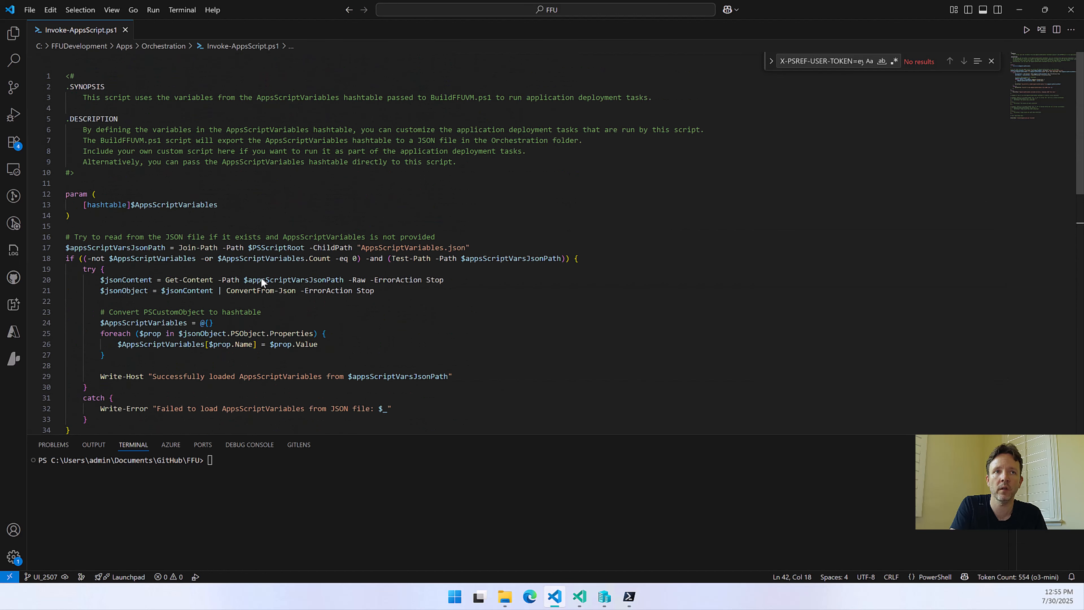
{"action": "scroll", "coordinate": [261, 278], "scroll_direction": "down", "scroll_amount": 7}
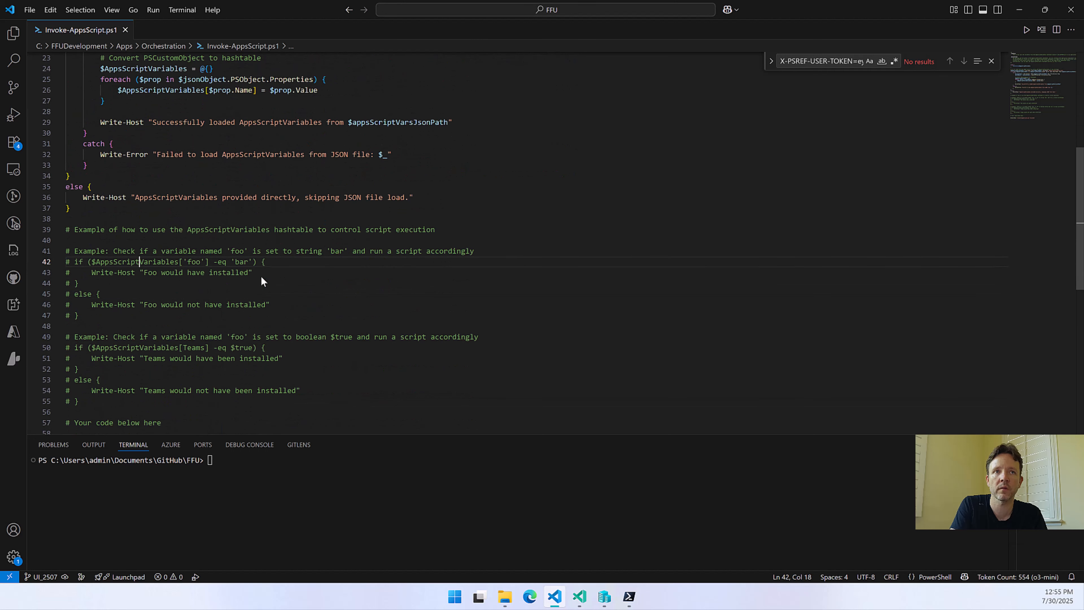
{"action": "scroll", "coordinate": [296, 196], "scroll_direction": "down", "scroll_amount": 2}
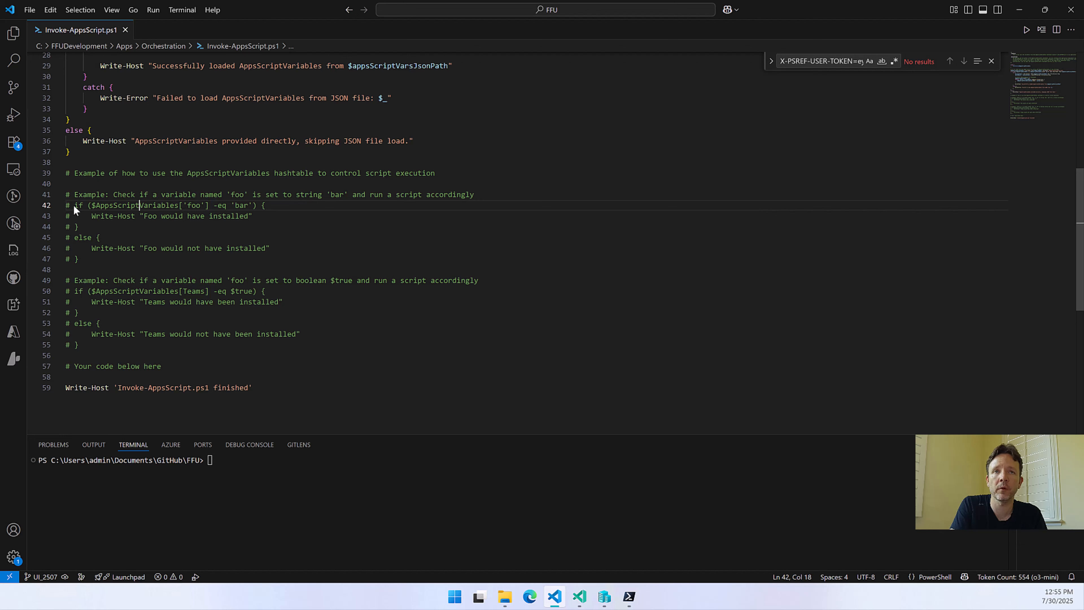
{"action": "left_click_drag", "start_coordinate": [74, 205], "coordinate": [268, 217]}
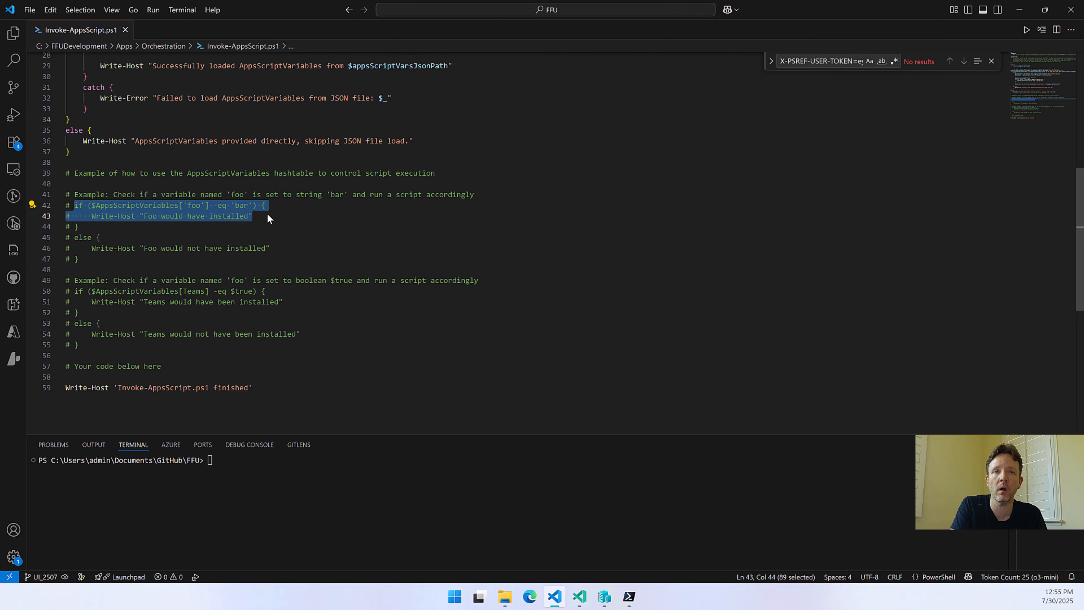
{"action": "left_click", "coordinate": [87, 216]}
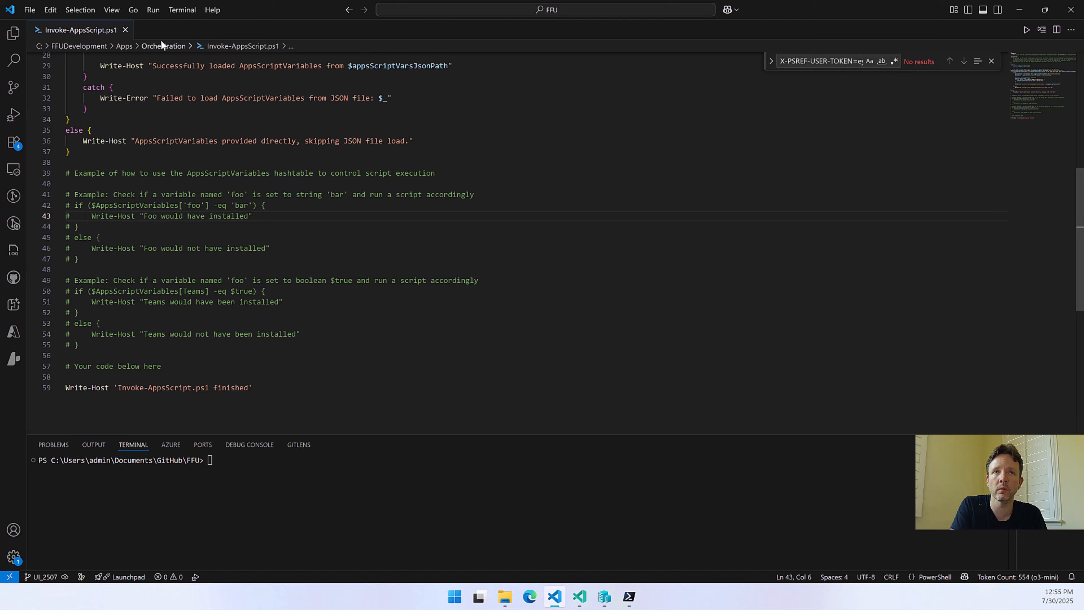
{"action": "left_click", "coordinate": [1020, 9]}
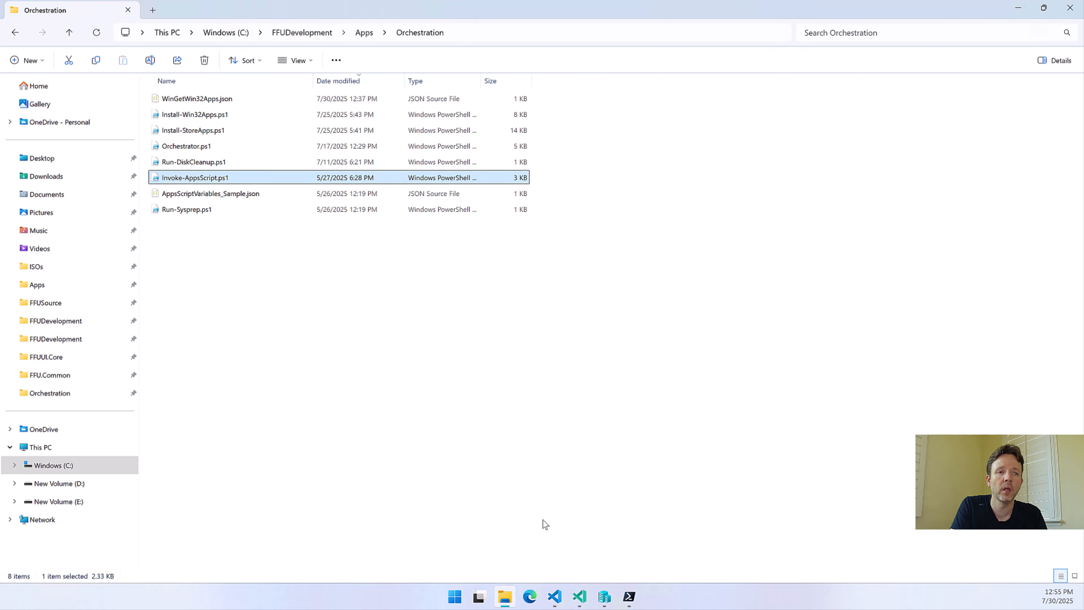
Reopen Invoke-AppsScript.ps1 to check the section reserved for custom code, and switch back to FFU Builder UI's script variables
{"action": "mouse_move", "coordinate": [558, 606]}
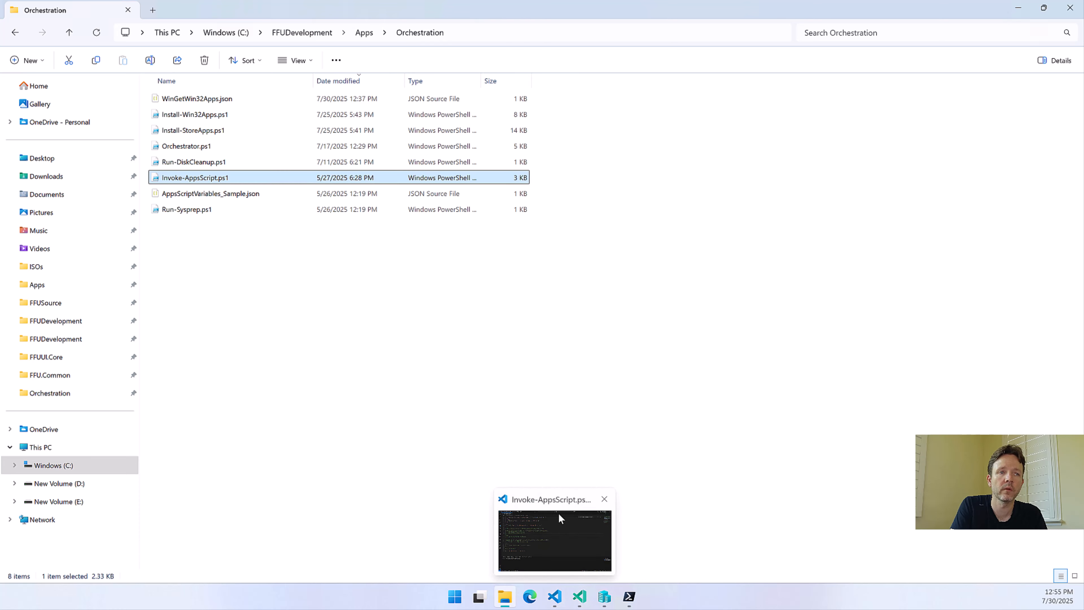
{"action": "left_click", "coordinate": [558, 598]}
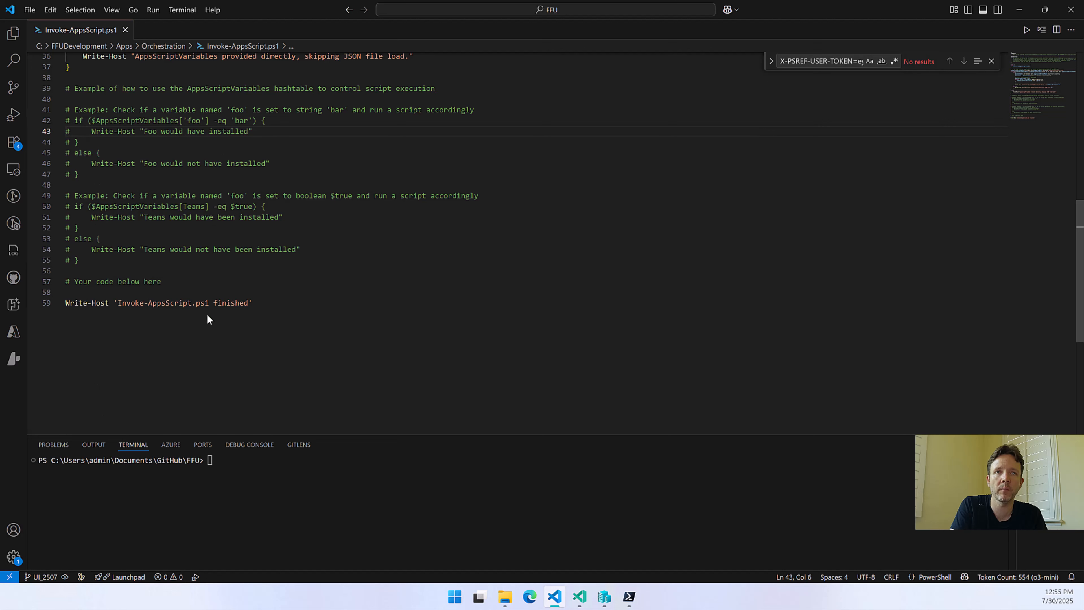
{"action": "scroll", "coordinate": [168, 324], "scroll_direction": "down", "scroll_amount": 1}
{"action": "scroll", "coordinate": [168, 324], "scroll_direction": "up", "scroll_amount": 2}
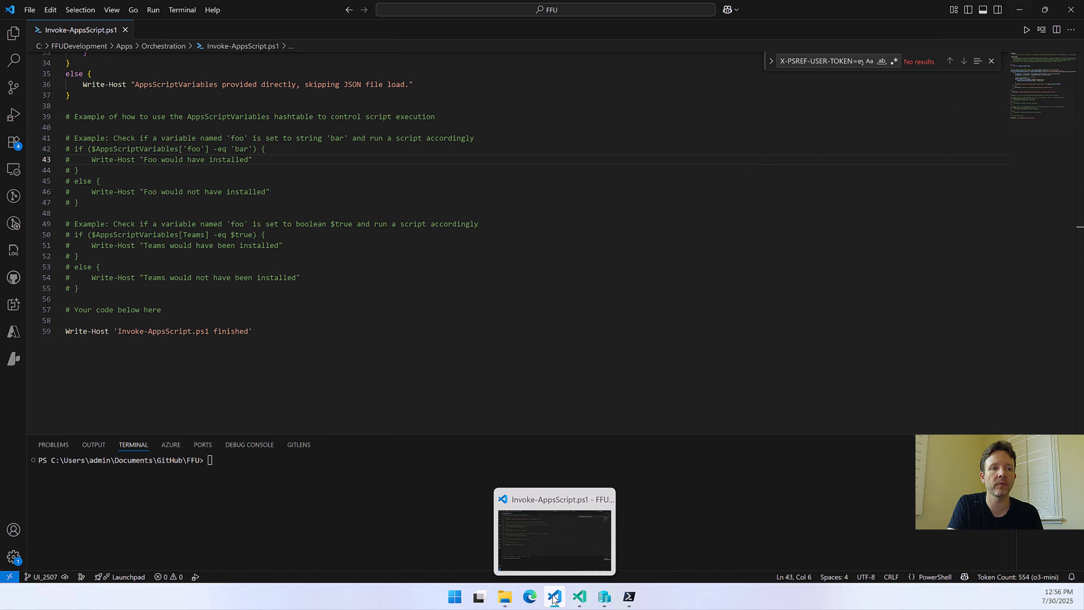
{"action": "mouse_move", "coordinate": [629, 598]}
{"action": "mouse_move", "coordinate": [644, 547]}
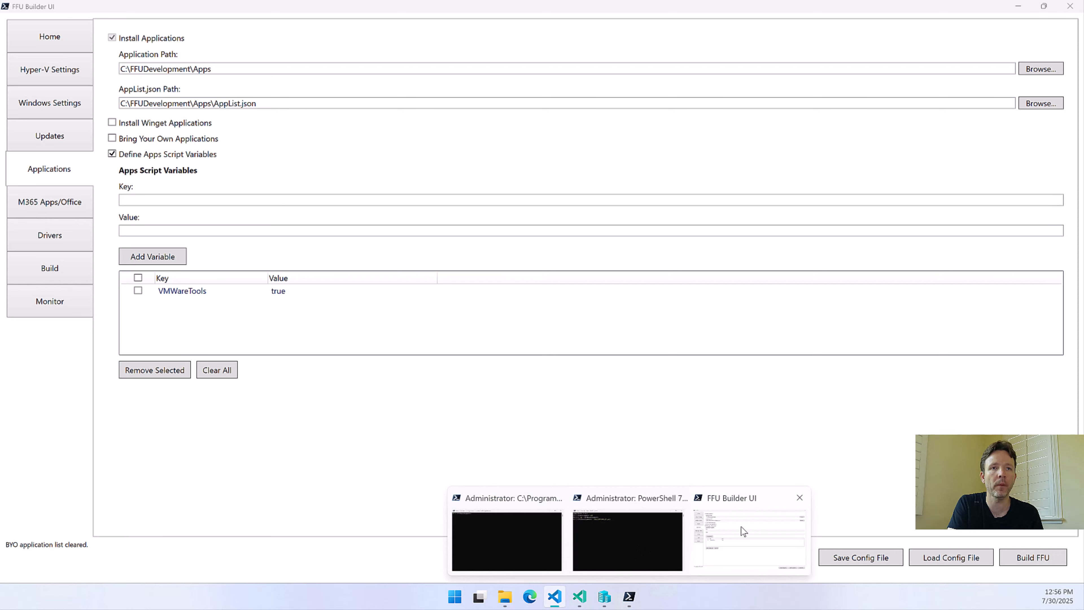
{"action": "left_click", "coordinate": [741, 527]}
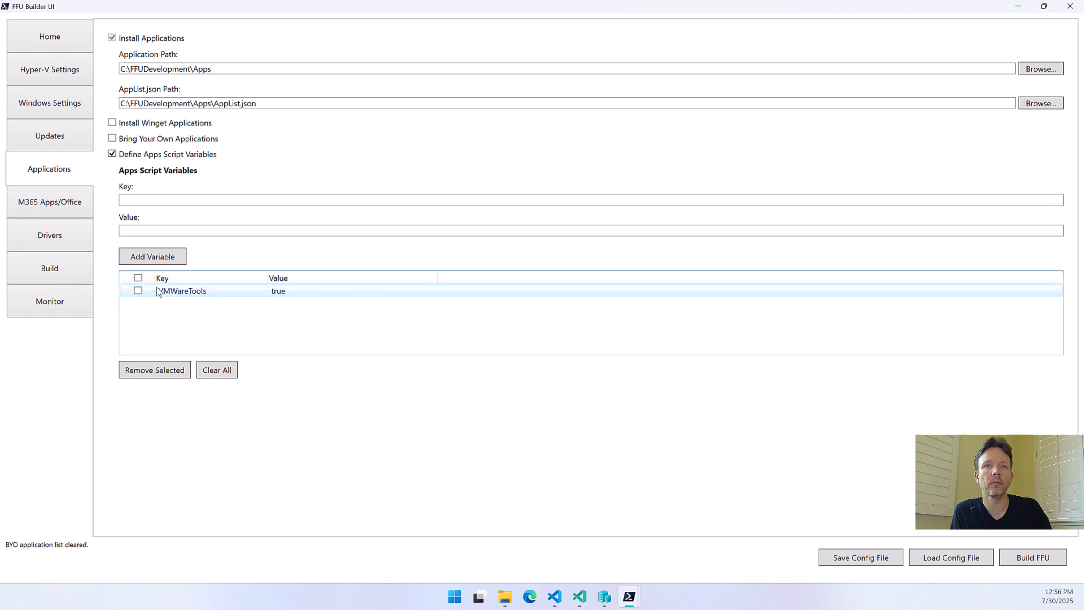
{"action": "left_click", "coordinate": [137, 290]}
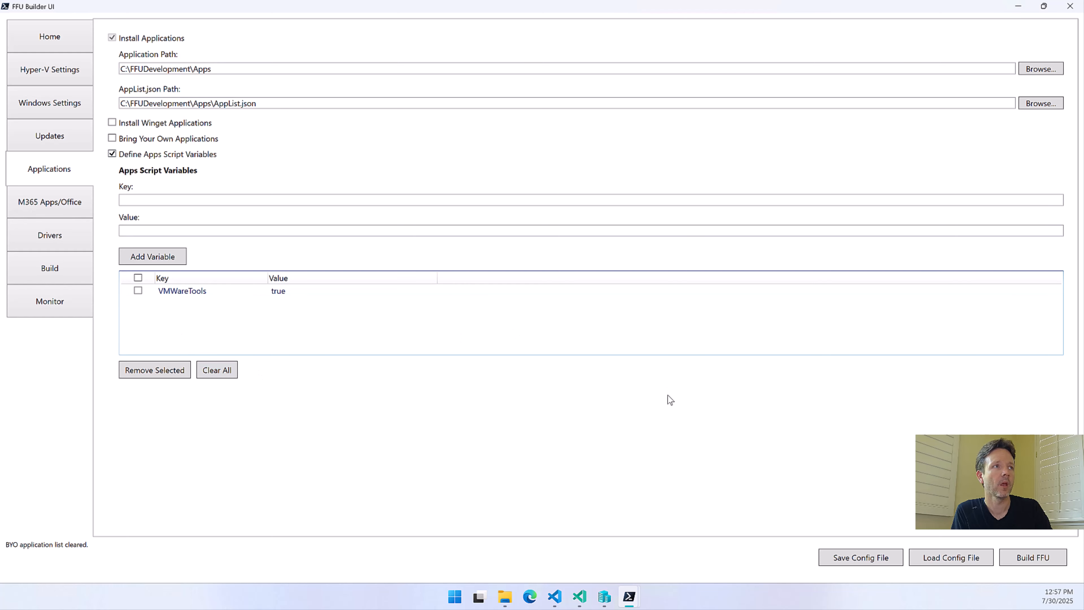
Enable Copy Office Configuration XML in the M365 Apps/Office settings
{"action": "left_click", "coordinate": [52, 208]}
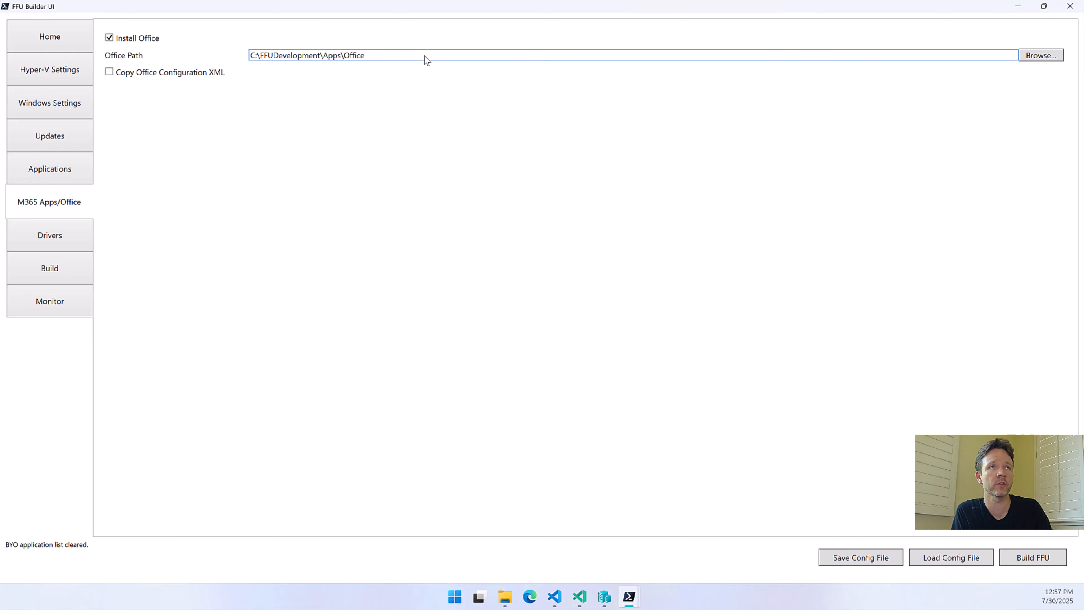
{"action": "mouse_move", "coordinate": [424, 56]}
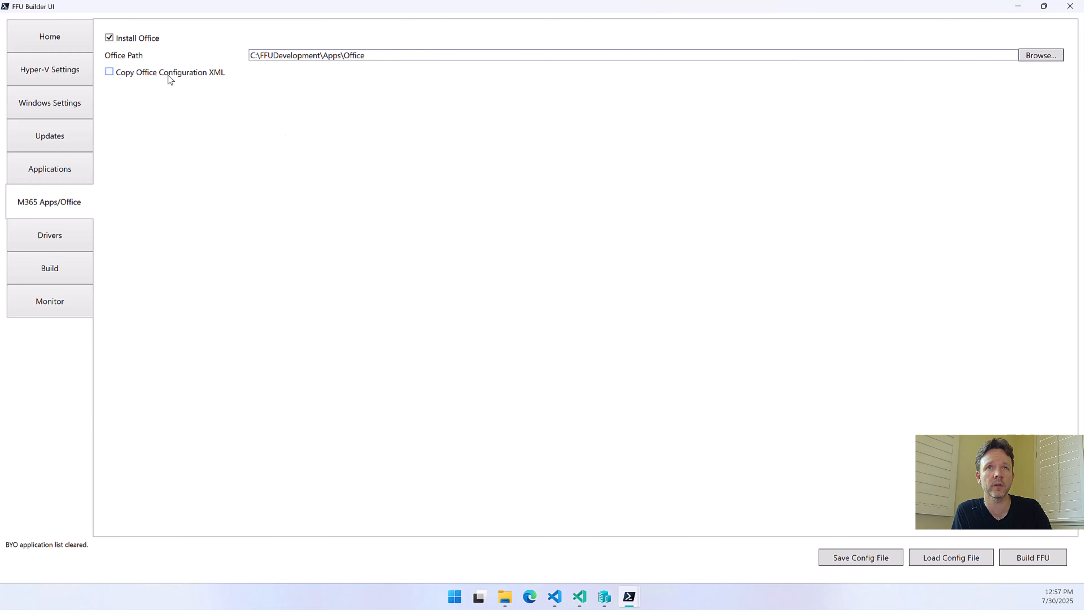
{"action": "left_click", "coordinate": [170, 76]}
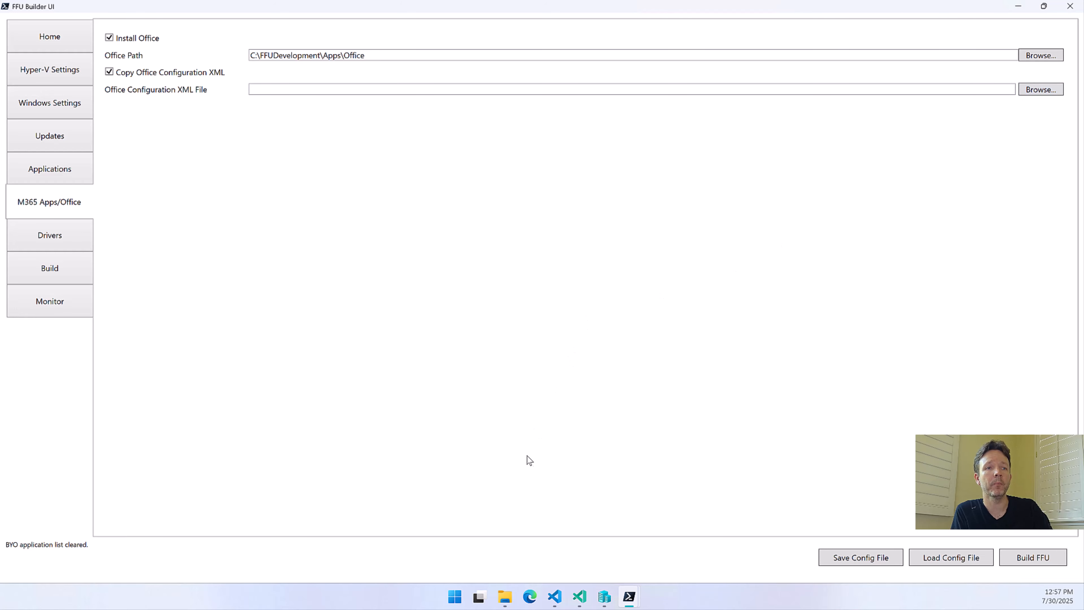
Open DownloadFFU.xml from the Apps\Office folder in File Explorer, review its Office configuration, and minimize the editor
{"action": "left_click", "coordinate": [505, 597]}
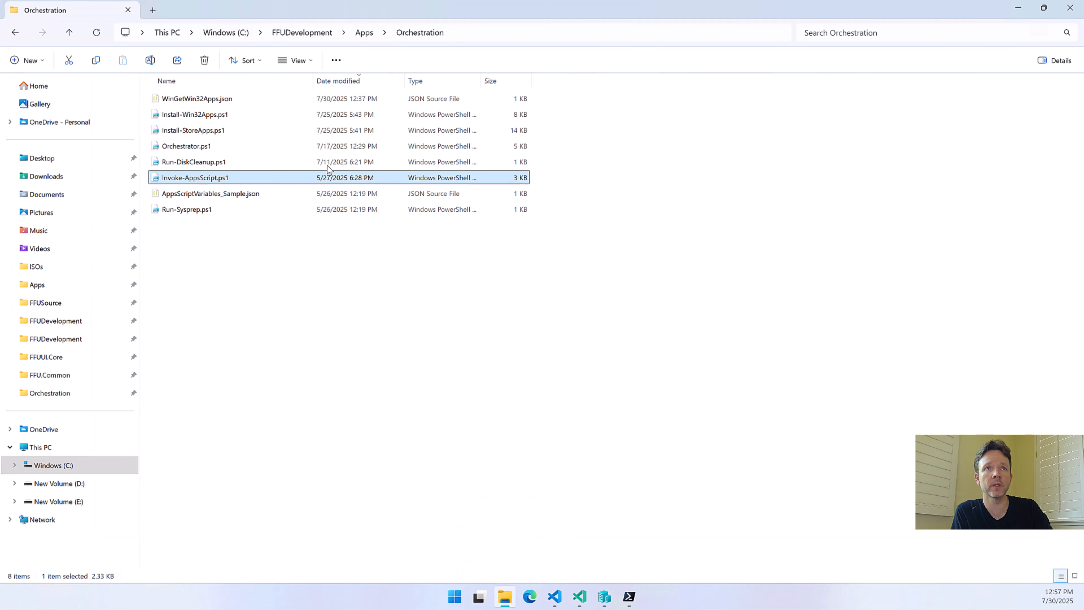
{"action": "left_click", "coordinate": [364, 34]}
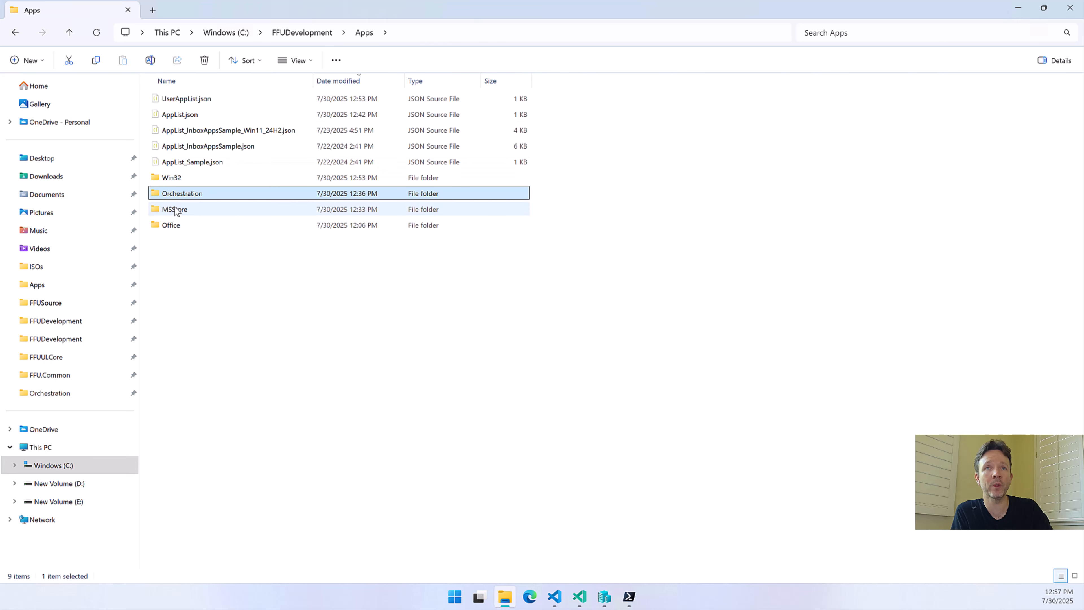
{"action": "left_click", "coordinate": [172, 225]}
{"action": "double_click", "coordinate": [173, 225]}
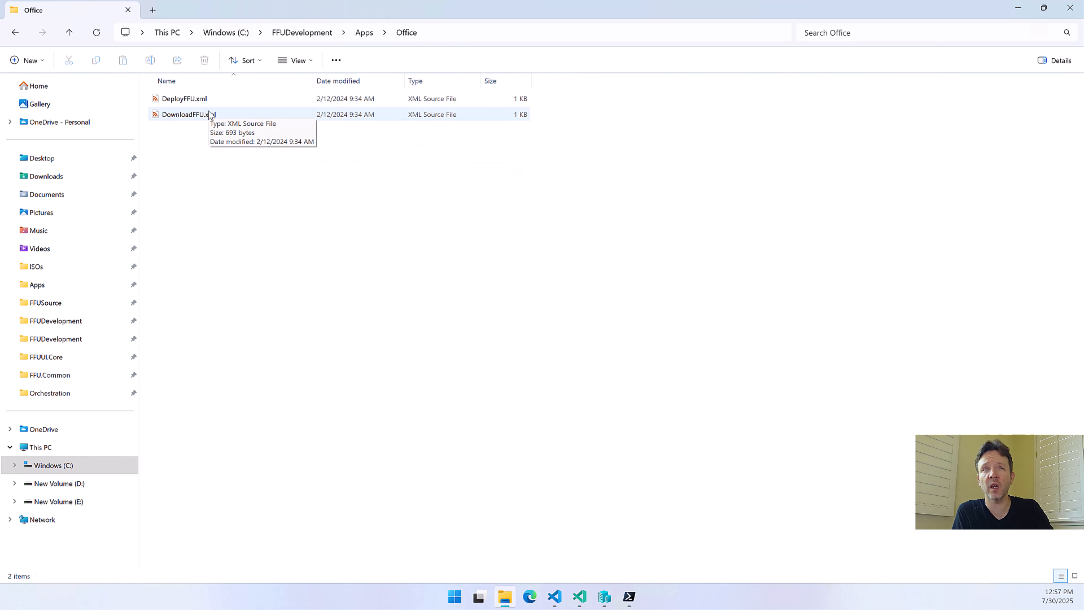
{"action": "double_click", "coordinate": [191, 117]}
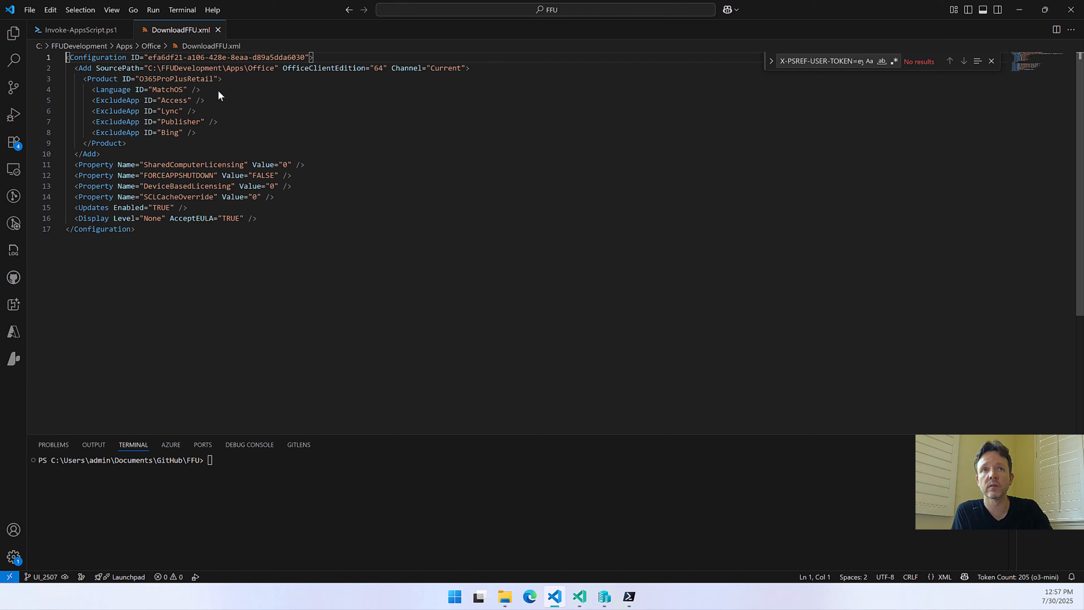
{"action": "left_click", "coordinate": [1028, 15]}
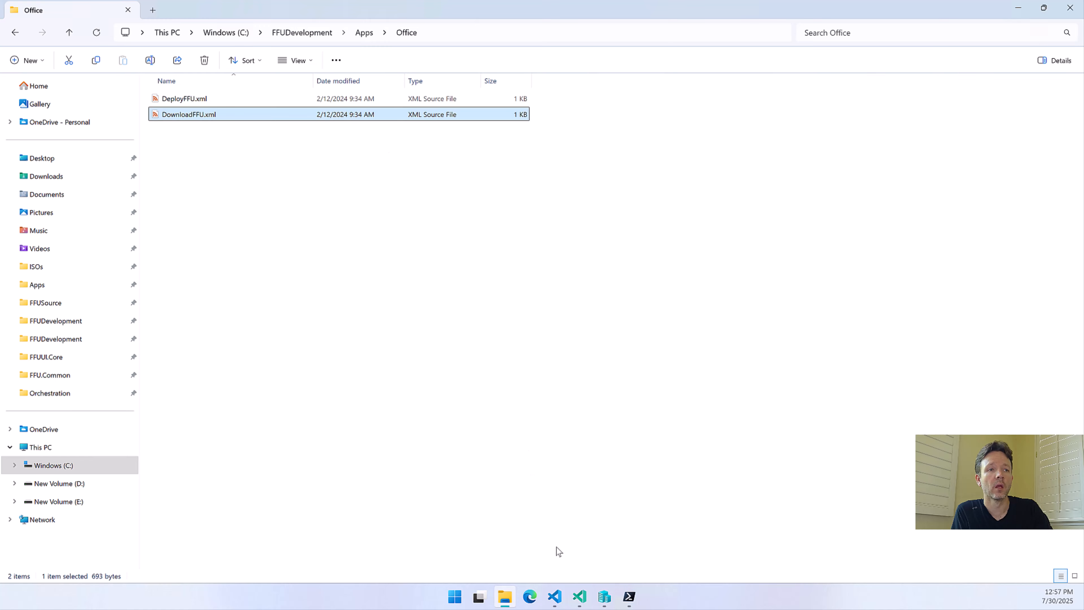
Switch to FFU Builder UI, enable Download Drivers in the Drivers settings, and get the models for the make Microsoft
{"action": "mouse_move", "coordinate": [629, 597]}
{"action": "left_click", "coordinate": [722, 537]}
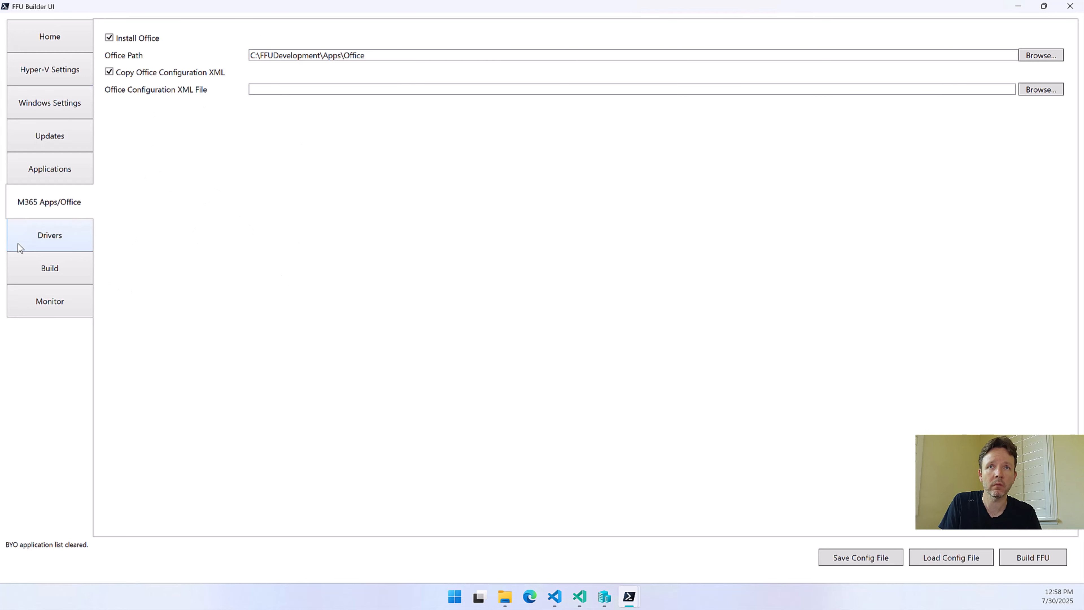
{"action": "left_click", "coordinate": [82, 235]}
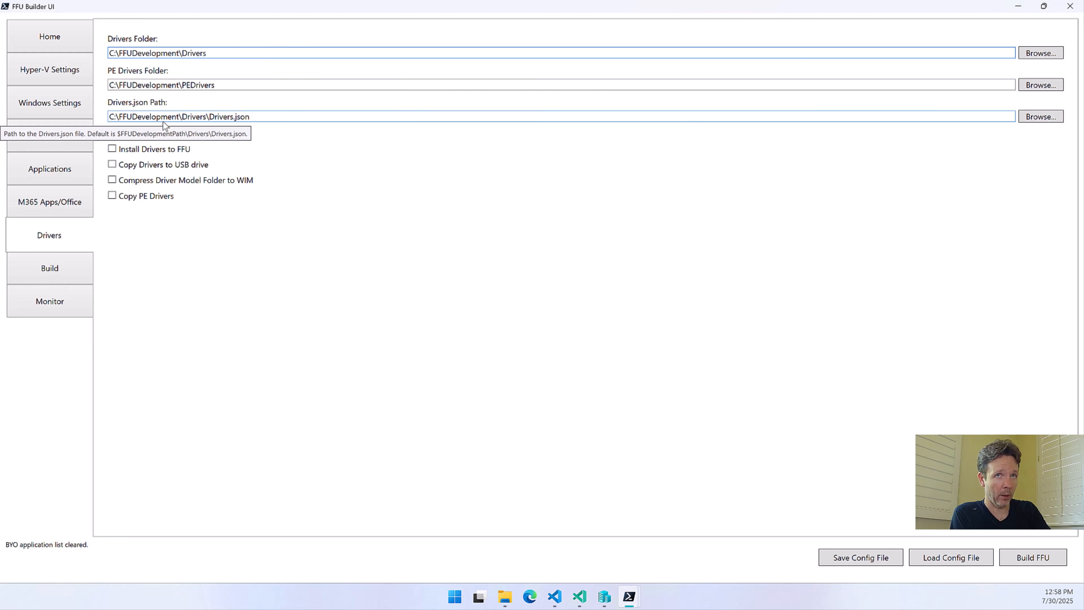
{"action": "left_click", "coordinate": [156, 137]}
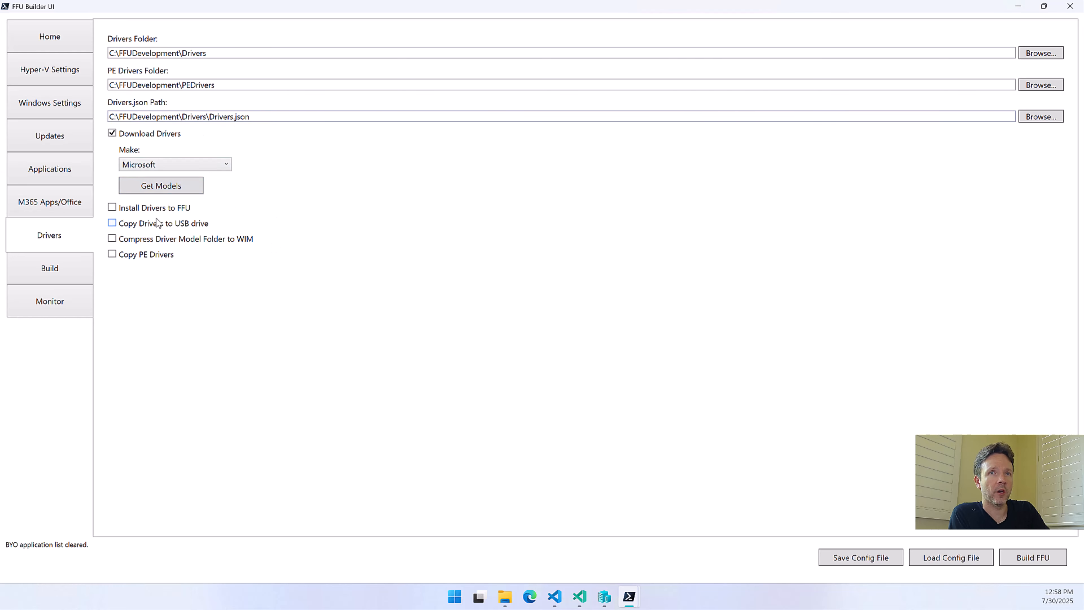
{"action": "left_click", "coordinate": [157, 186]}
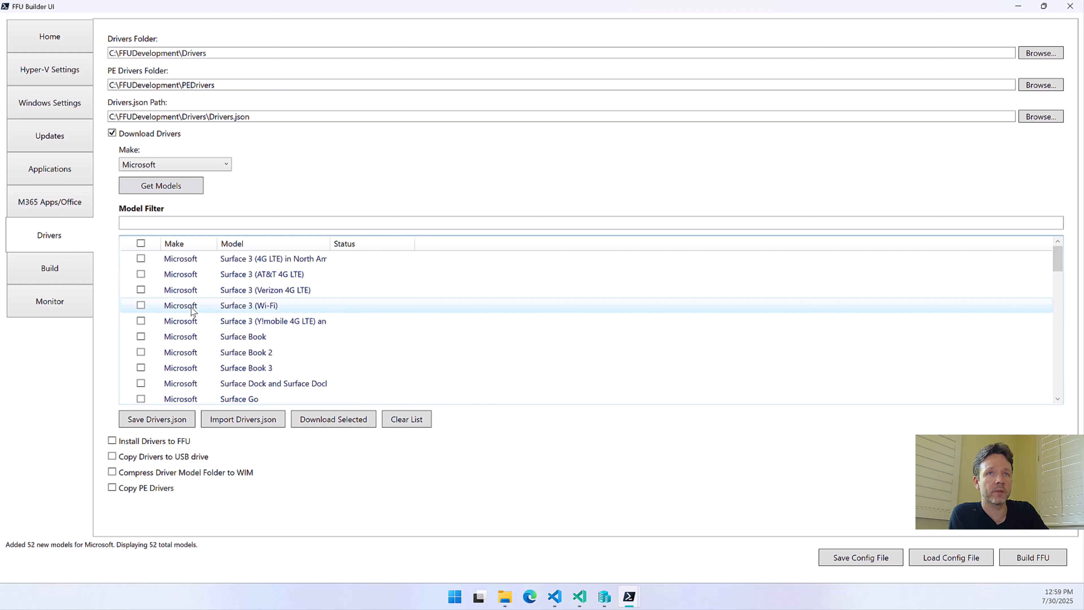
Select all five Surface 3 variants in the Microsoft model list: 4G LTE North America, AT&T, Verizon, Wi-Fi and Y!mobile
{"action": "scroll", "coordinate": [248, 353], "scroll_direction": "down", "scroll_amount": 10}
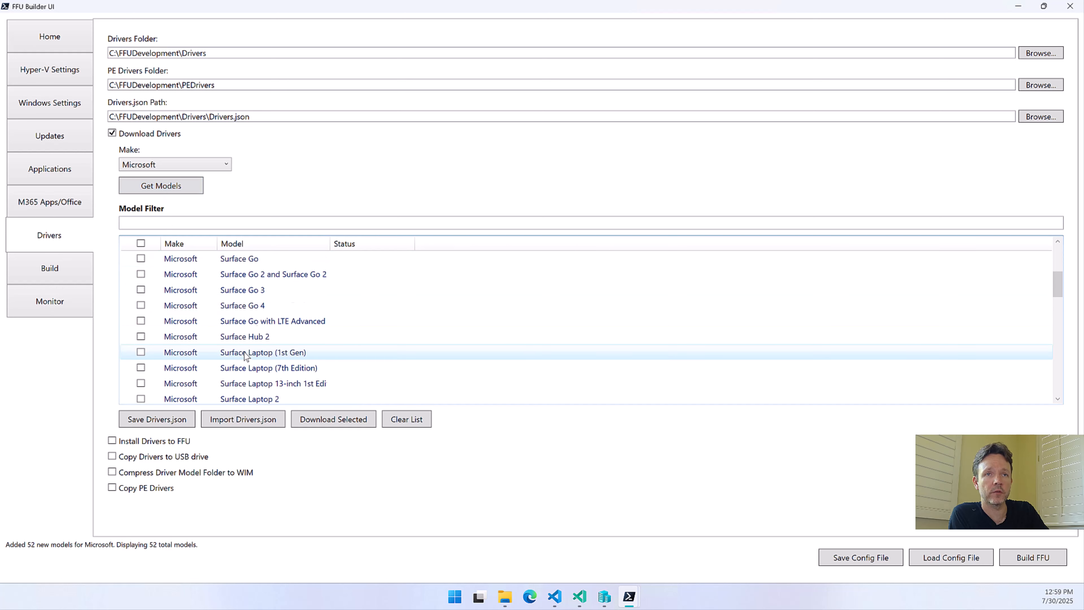
{"action": "scroll", "coordinate": [252, 346], "scroll_direction": "down", "scroll_amount": 3}
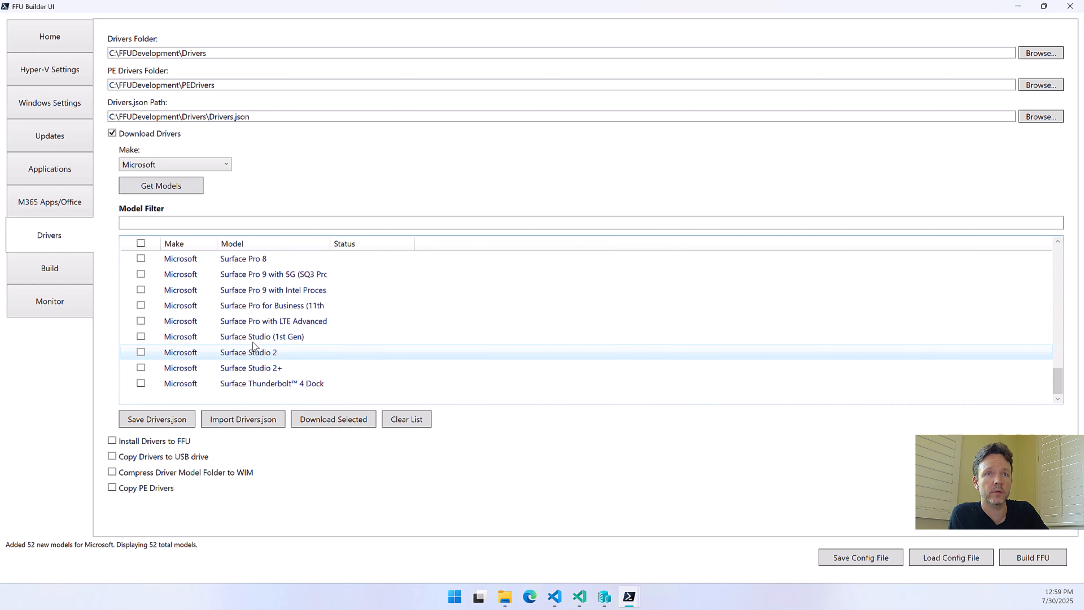
{"action": "scroll", "coordinate": [252, 342], "scroll_direction": "up", "scroll_amount": 12}
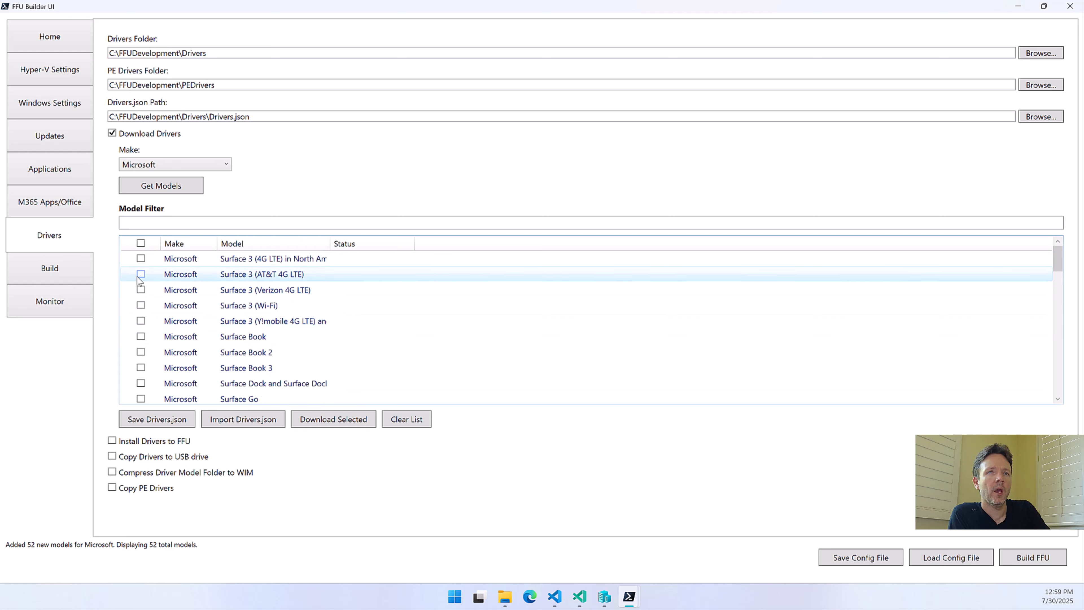
{"action": "left_click", "coordinate": [143, 261]}
{"action": "left_click", "coordinate": [142, 290]}
{"action": "left_click", "coordinate": [142, 308]}
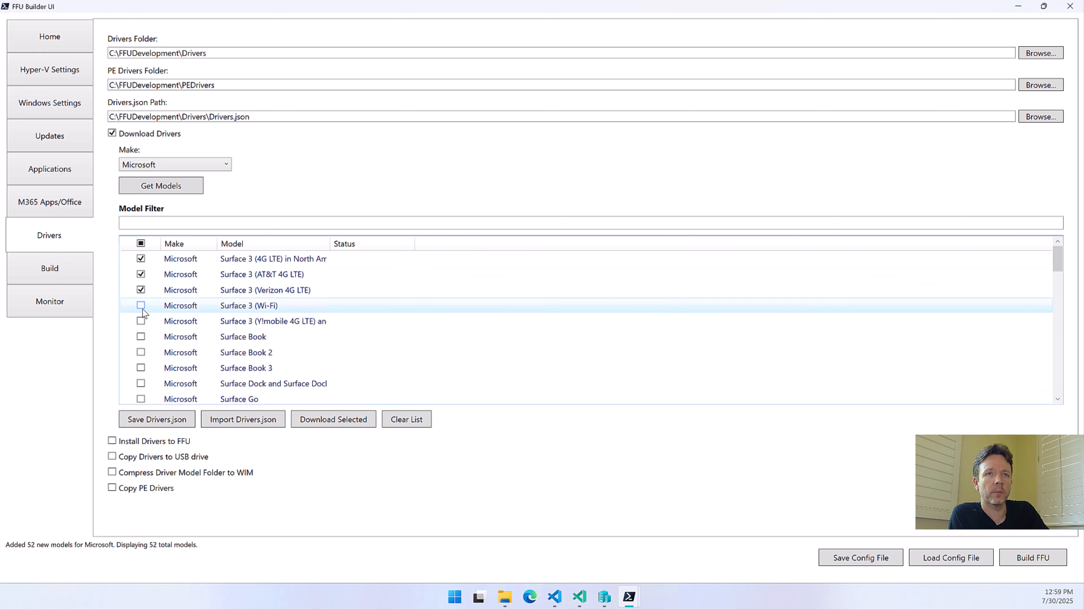
{"action": "left_click", "coordinate": [142, 323]}
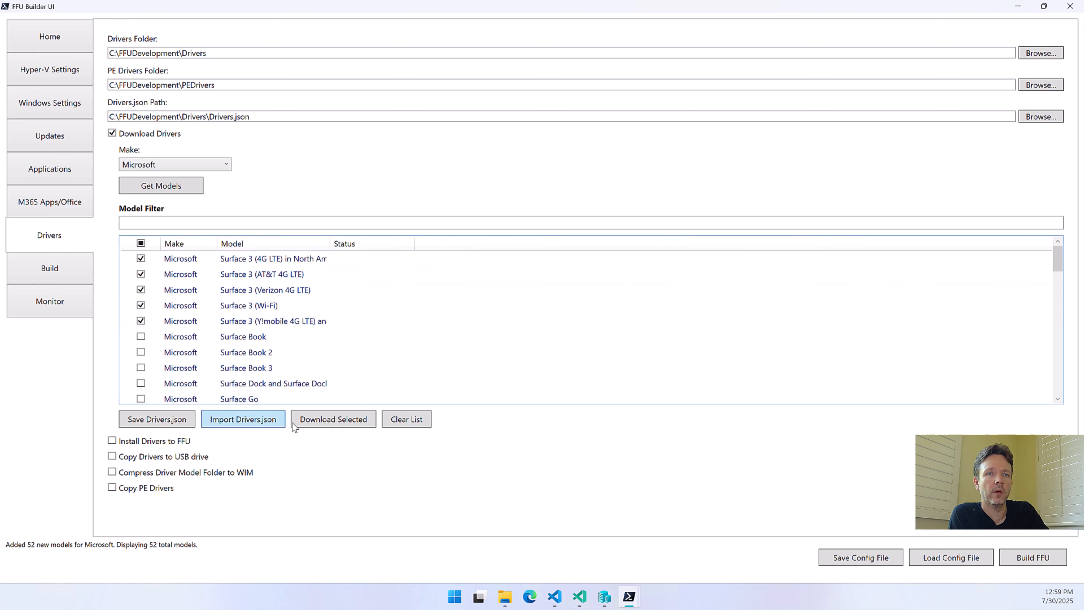
Download the drivers for the selected models, widening the Status column to follow progress, and dismiss the completion notice
{"action": "left_click", "coordinate": [332, 421]}
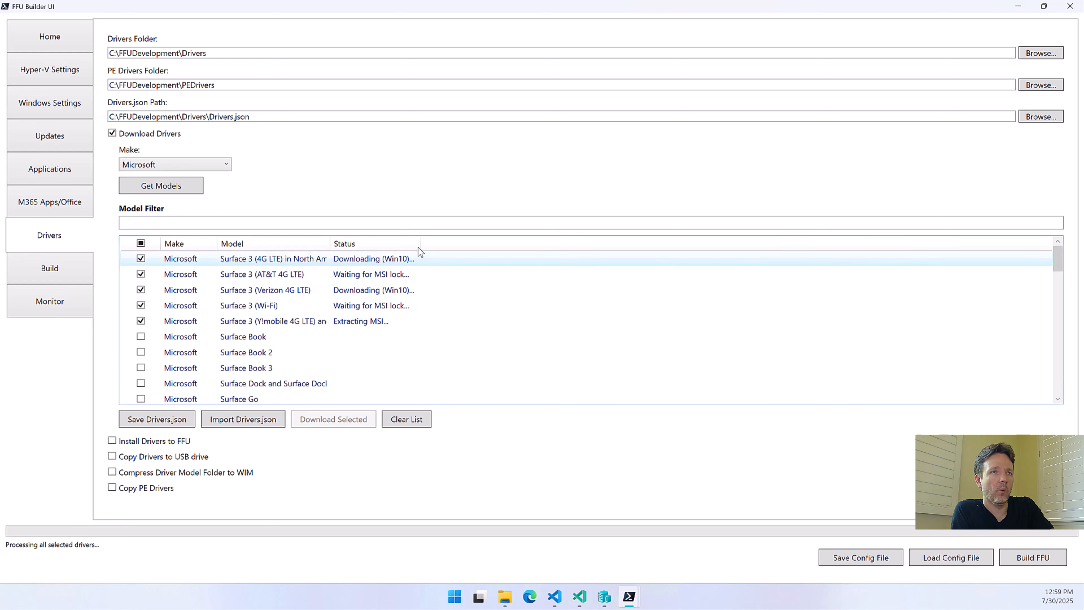
{"action": "left_click_drag", "start_coordinate": [416, 247], "coordinate": [505, 261]}
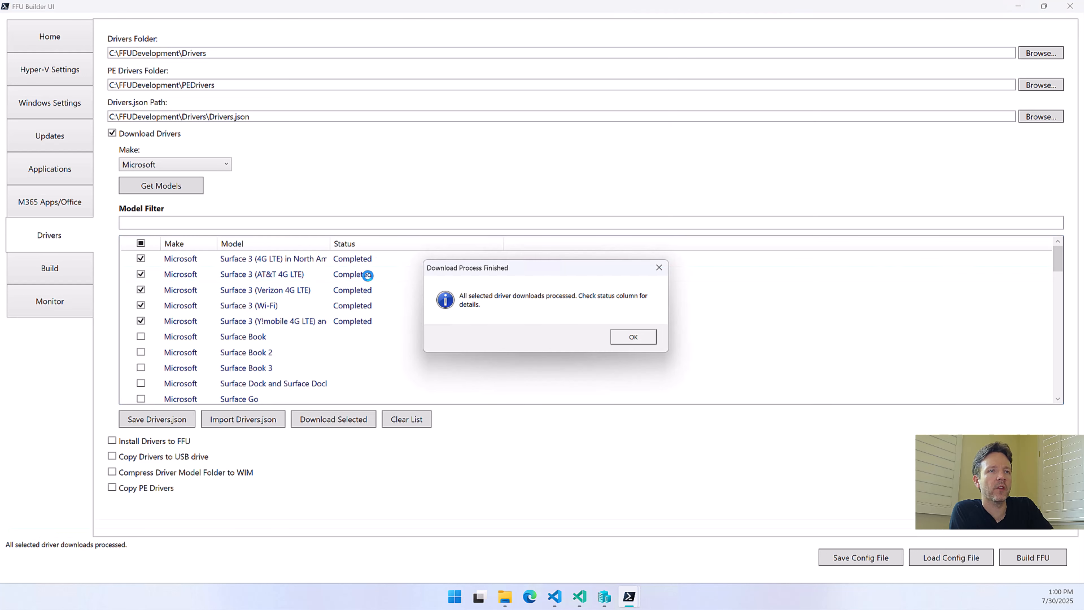
{"action": "left_click", "coordinate": [622, 340]}
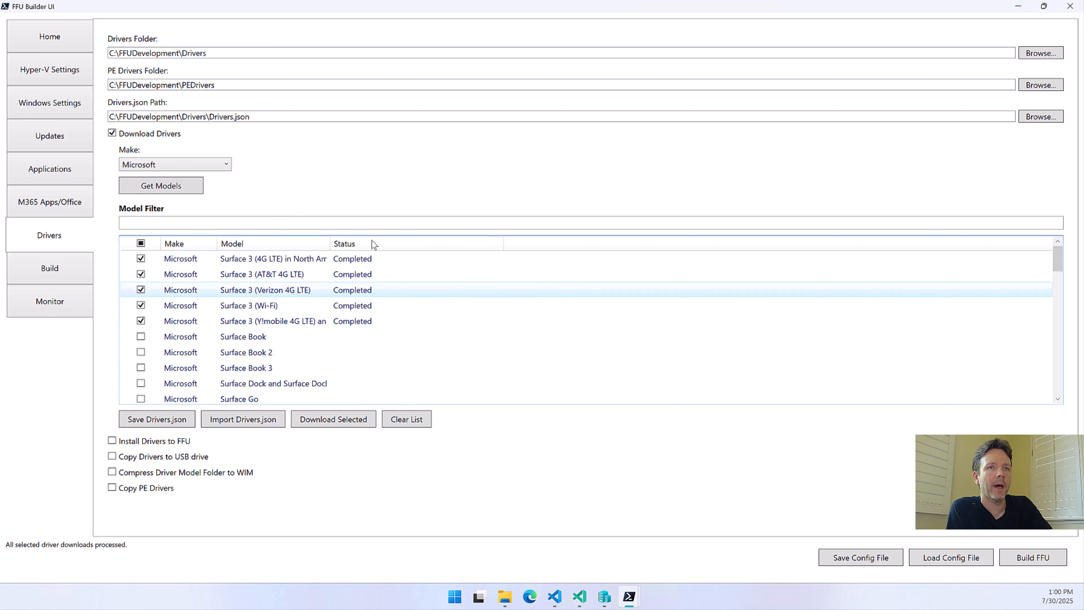
Open Drivers.json from the FFUDevelopment\Drivers folder in File Explorer, review its model names and links, and minimize the editor
{"action": "left_click", "coordinate": [505, 605]}
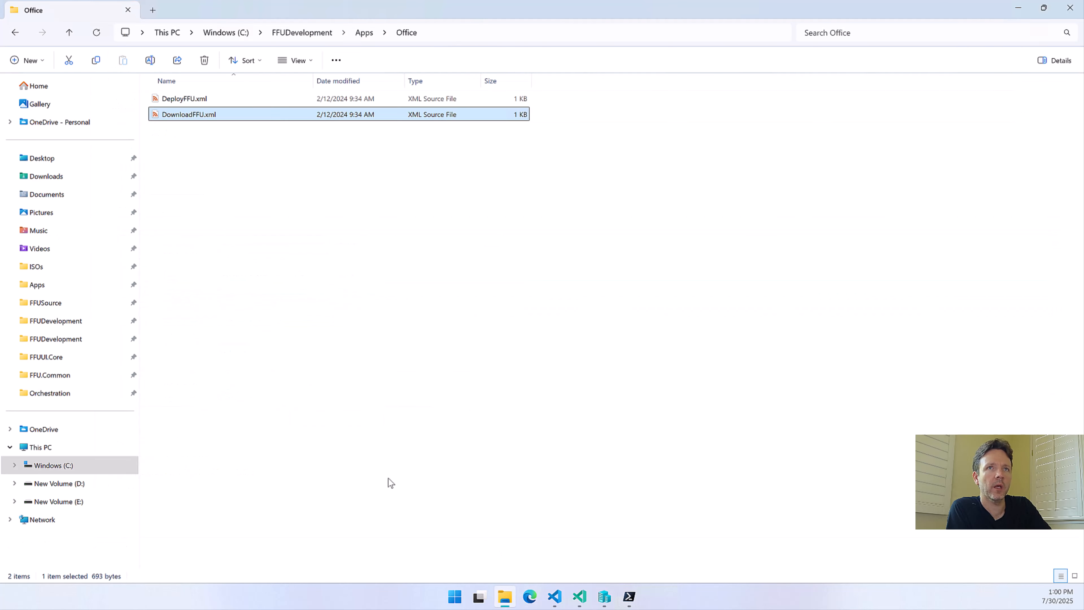
{"action": "left_click", "coordinate": [315, 37]}
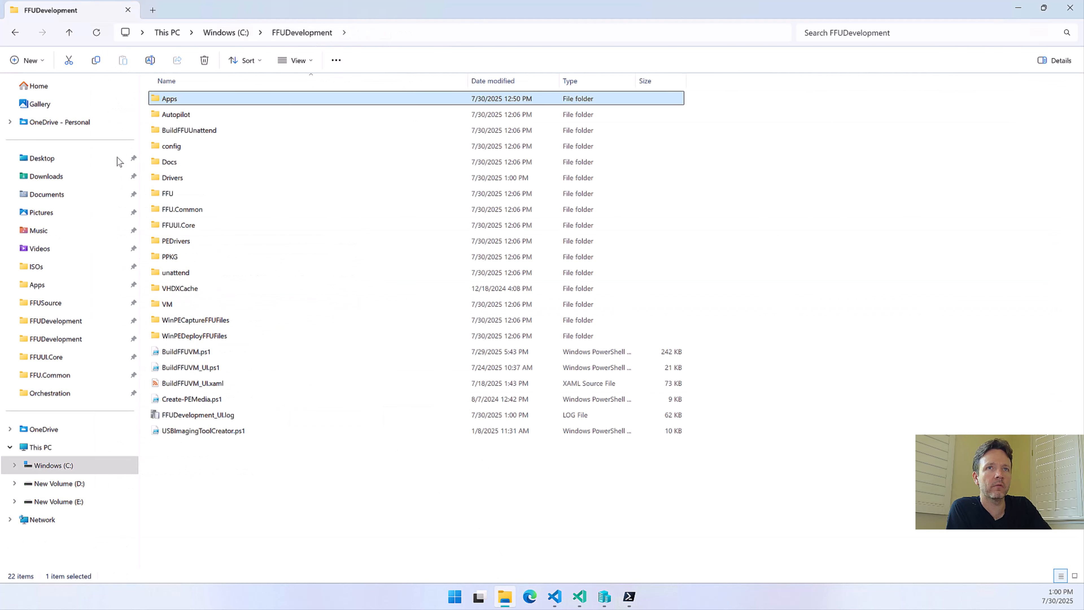
{"action": "double_click", "coordinate": [176, 179]}
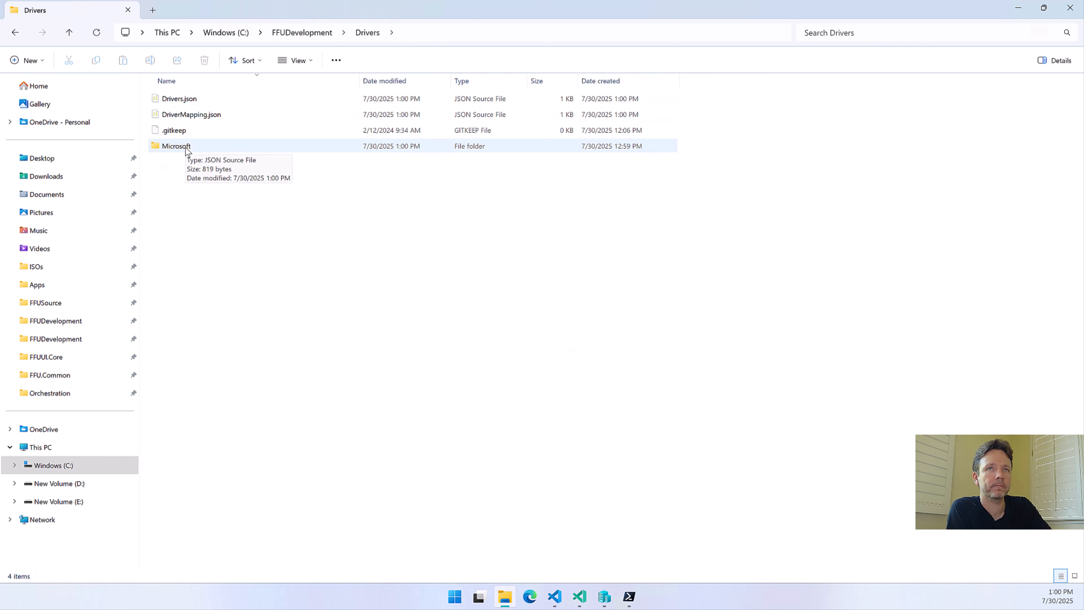
{"action": "double_click", "coordinate": [186, 102]}
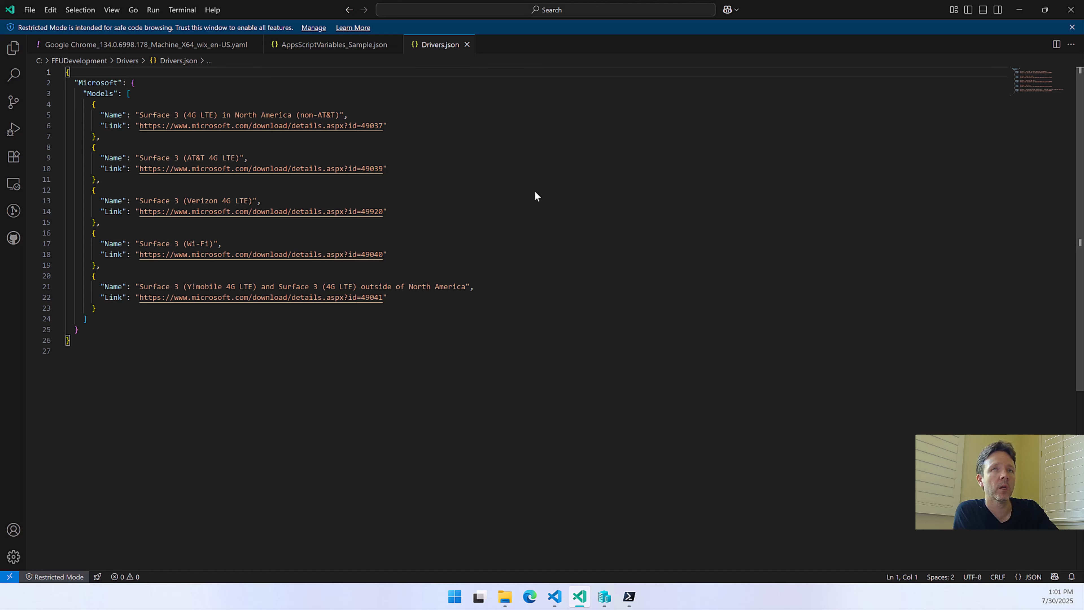
{"action": "left_click", "coordinate": [1018, 12]}
Open DriverMapping.json from the Drivers folder to review how manufacturers and models map to driver paths
{"action": "left_click", "coordinate": [184, 114]}
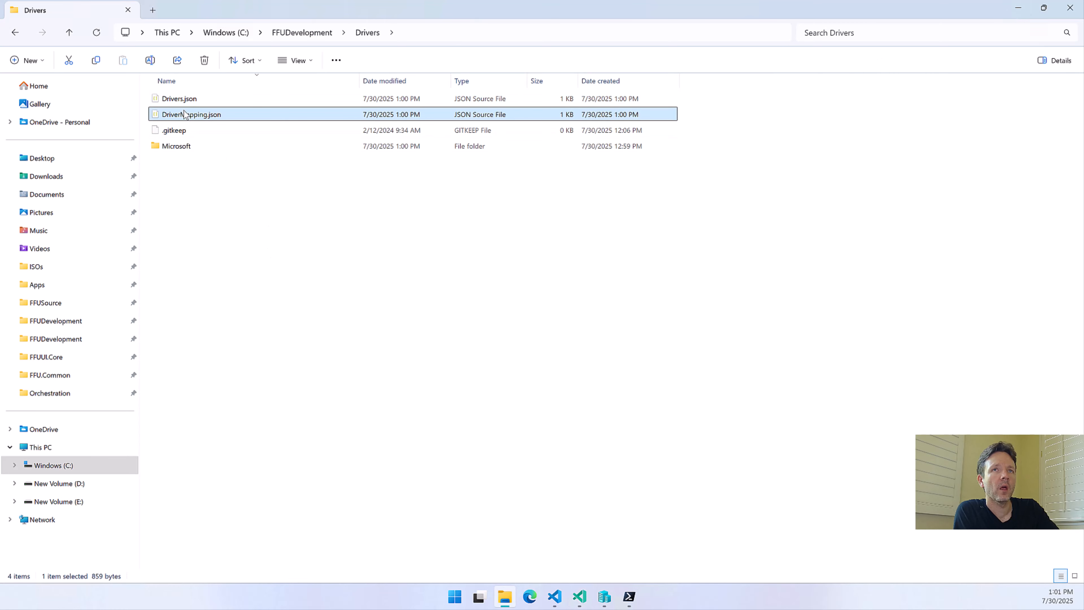
{"action": "double_click", "coordinate": [185, 114]}
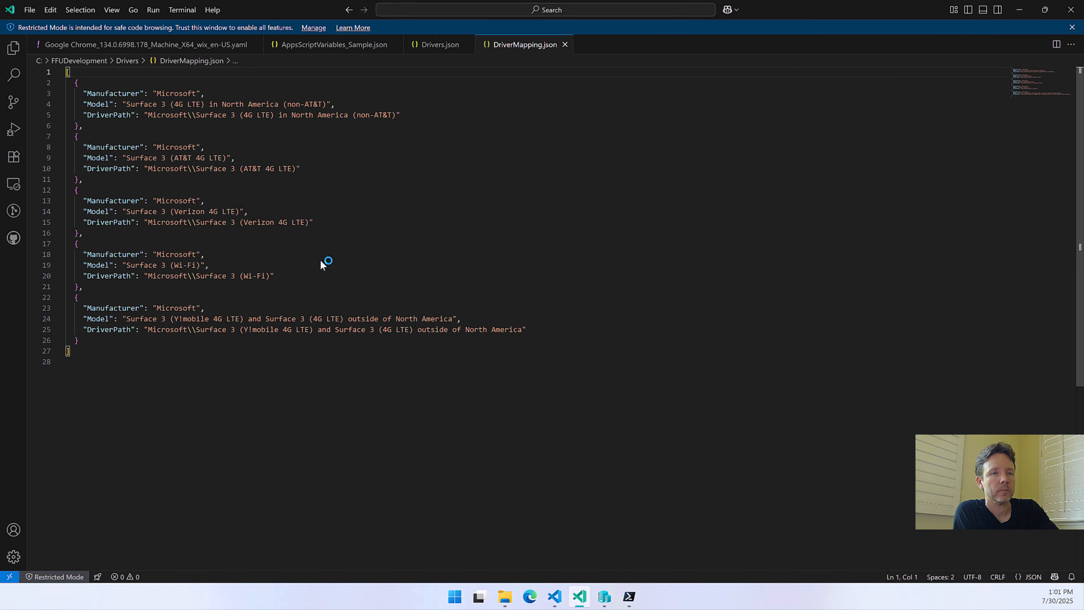
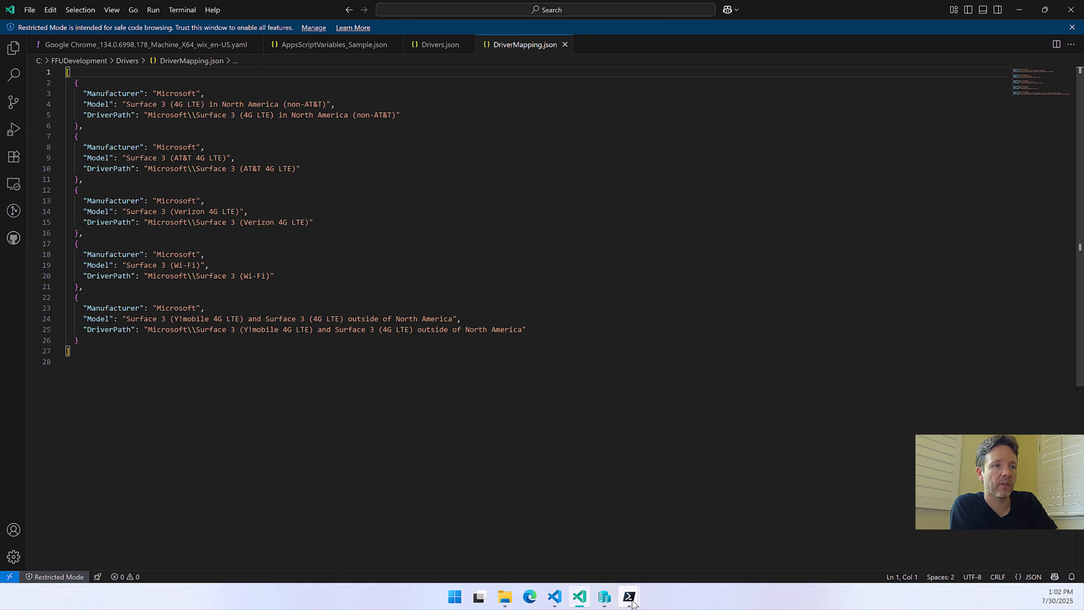
Switch to FFU Builder UI, widen the Model column of the driver list to reveal longer names, and minimize the window
{"action": "mouse_move", "coordinate": [632, 603]}
{"action": "left_click", "coordinate": [749, 519]}
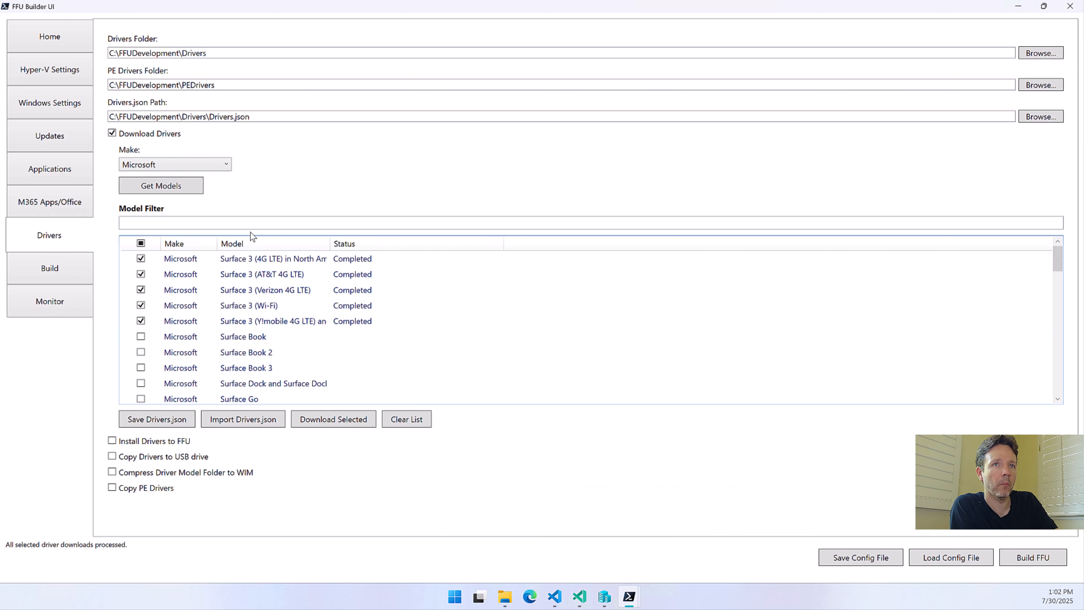
{"action": "left_click_drag", "start_coordinate": [330, 244], "coordinate": [440, 244]}
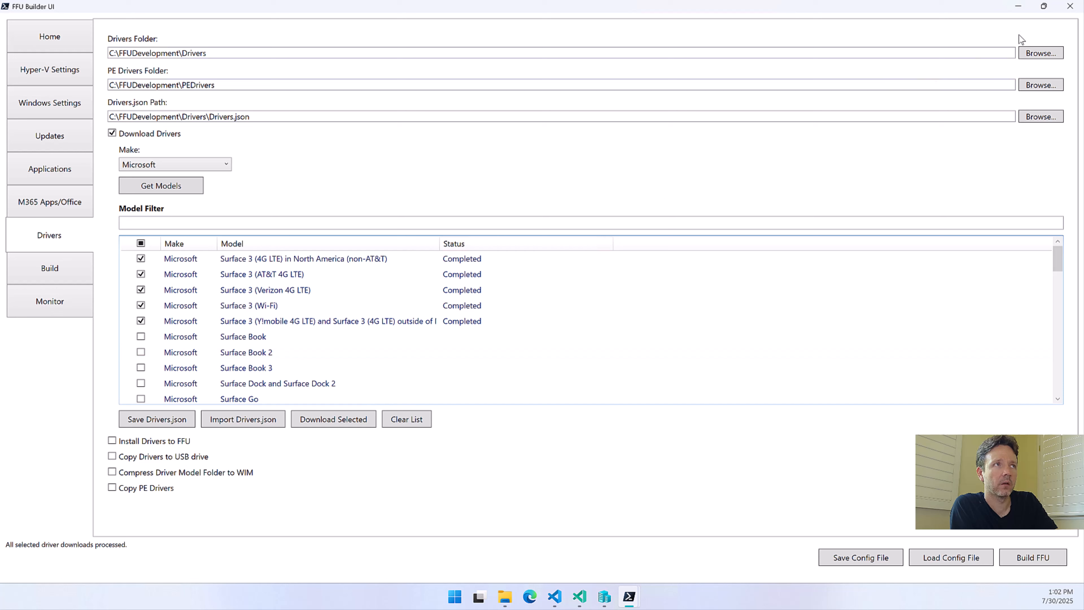
{"action": "left_click", "coordinate": [1022, 7]}
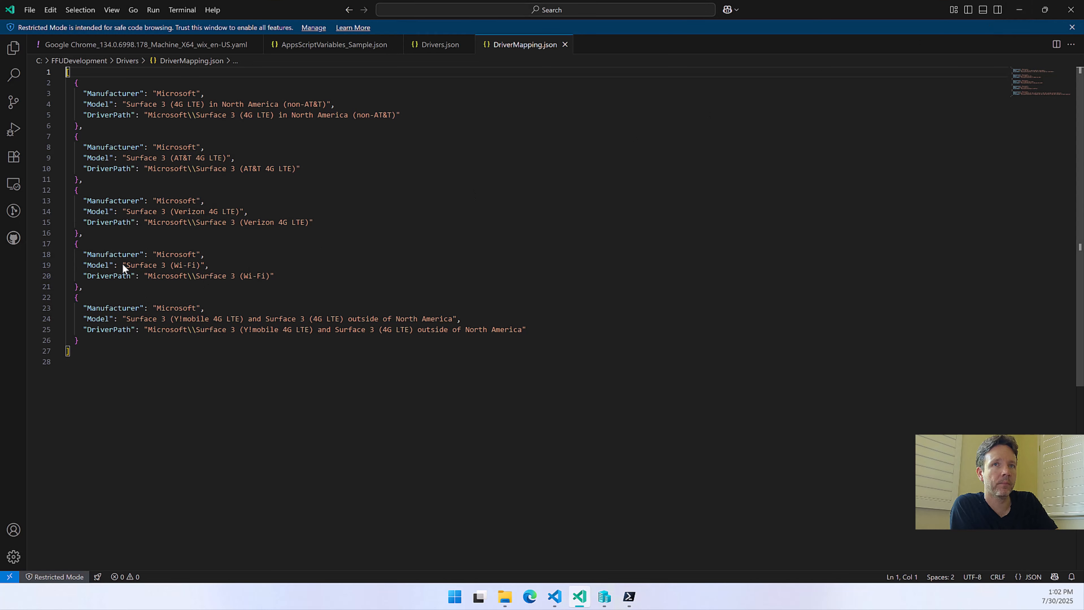
Highlight the Surface 3 (Wi-Fi) model and its driver path in DriverMapping.json to compare them, and minimize the editor
{"action": "left_click_drag", "start_coordinate": [127, 265], "coordinate": [213, 268]}
{"action": "left_click", "coordinate": [174, 277]}
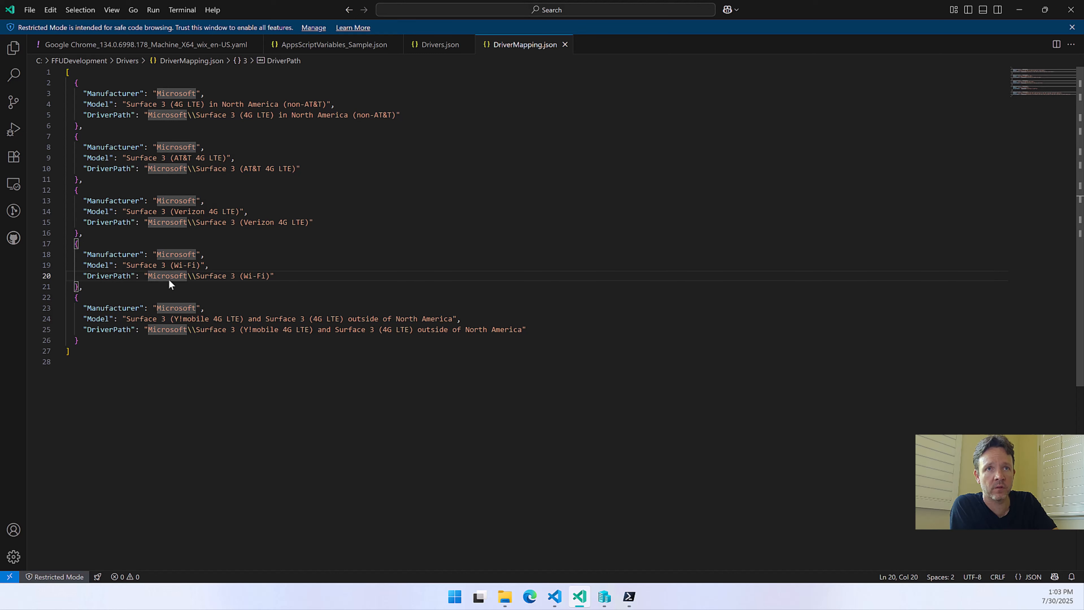
{"action": "left_click_drag", "start_coordinate": [197, 276], "coordinate": [272, 280]}
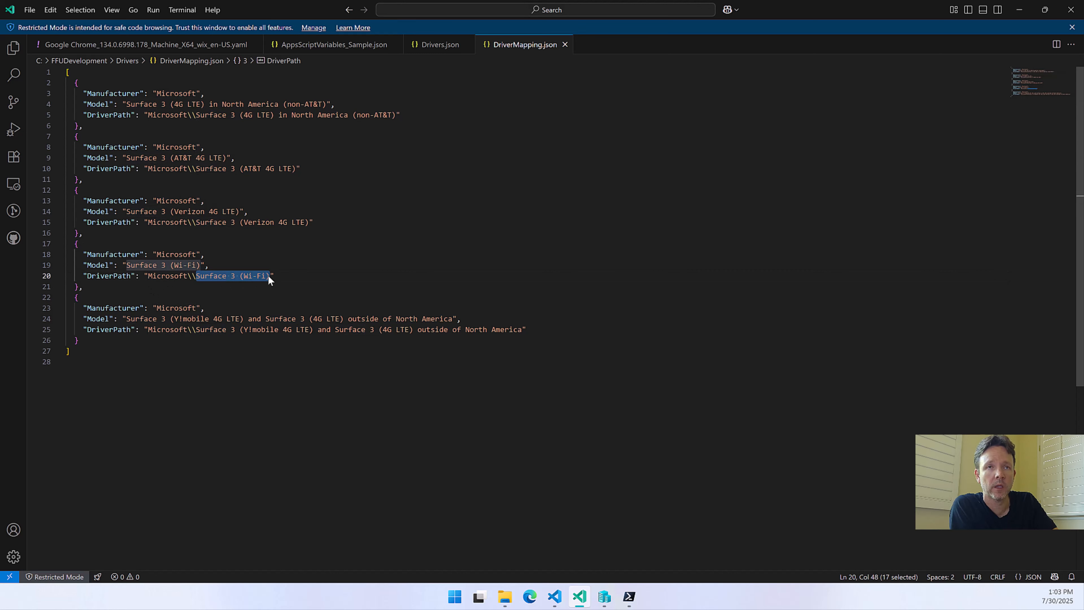
{"action": "left_click", "coordinate": [1020, 9]}
Browse the downloaded Surface 3 (Wi-Fi) files down to SurfaceUpdate\Drivers, and return to the FFUDevelopment\Drivers folder
{"action": "double_click", "coordinate": [190, 145]}
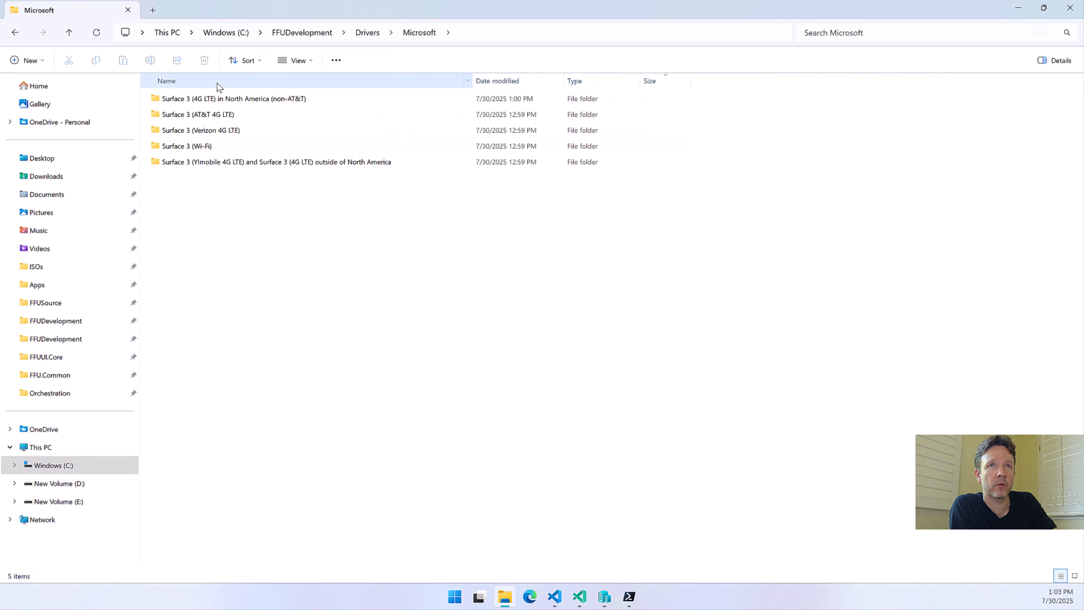
{"action": "double_click", "coordinate": [206, 147]}
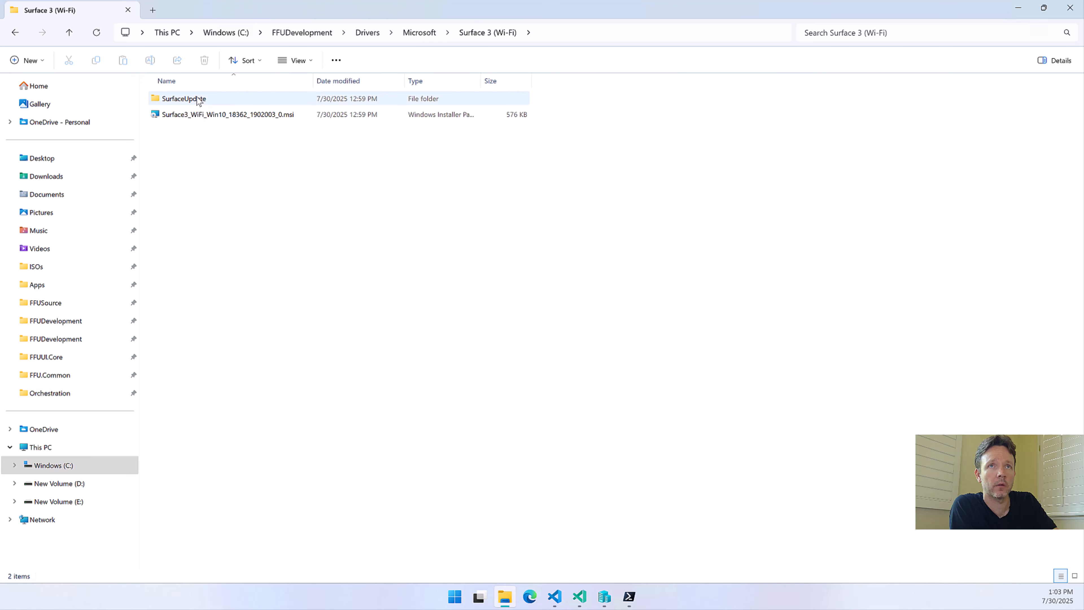
{"action": "left_click", "coordinate": [203, 101]}
{"action": "double_click", "coordinate": [203, 101]}
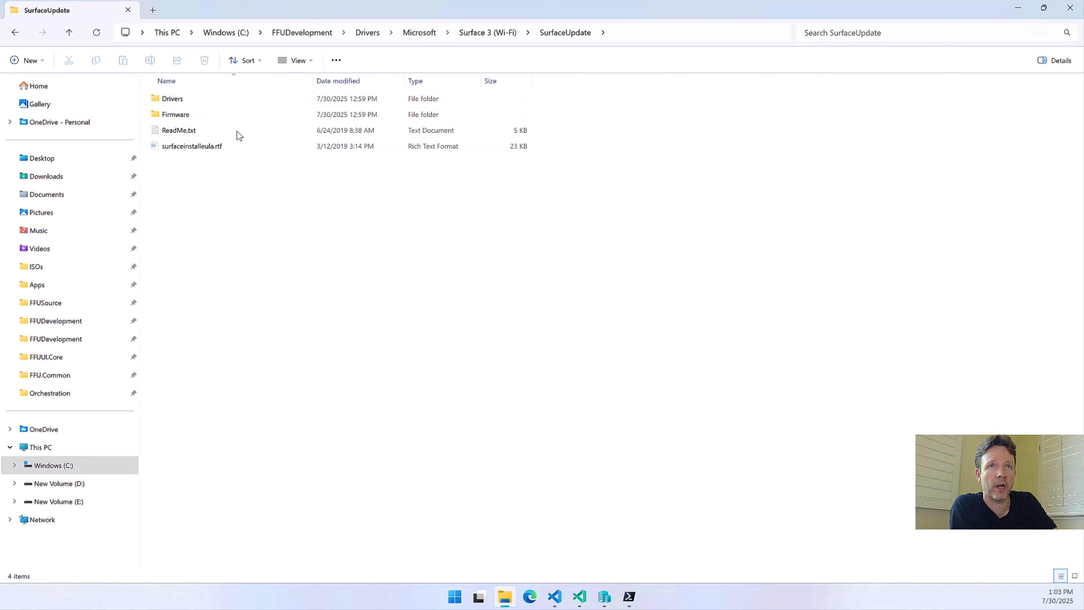
{"action": "double_click", "coordinate": [198, 103]}
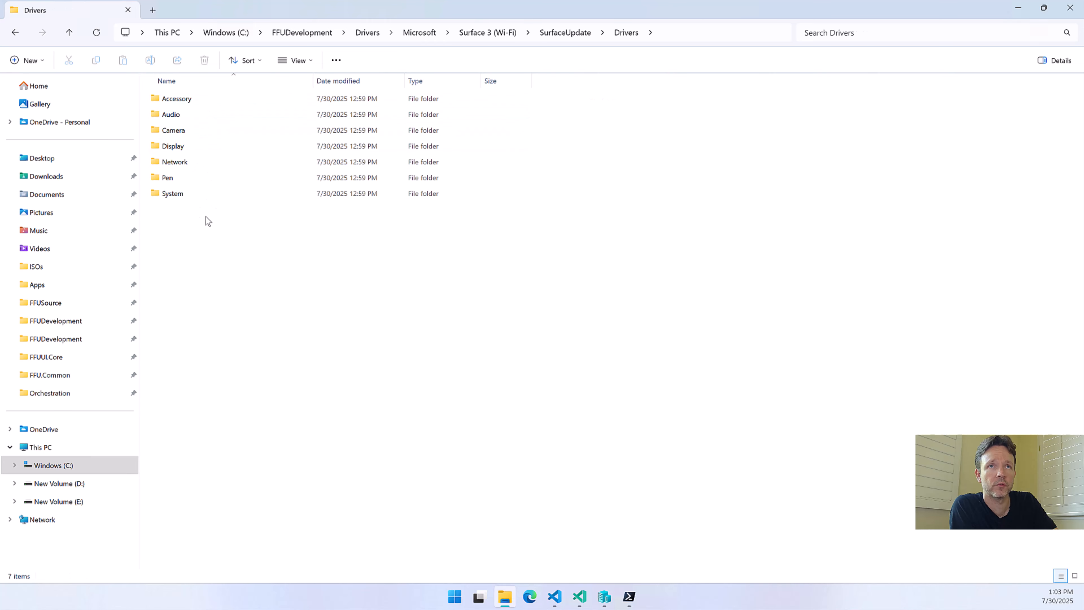
{"action": "left_click", "coordinate": [374, 30]}
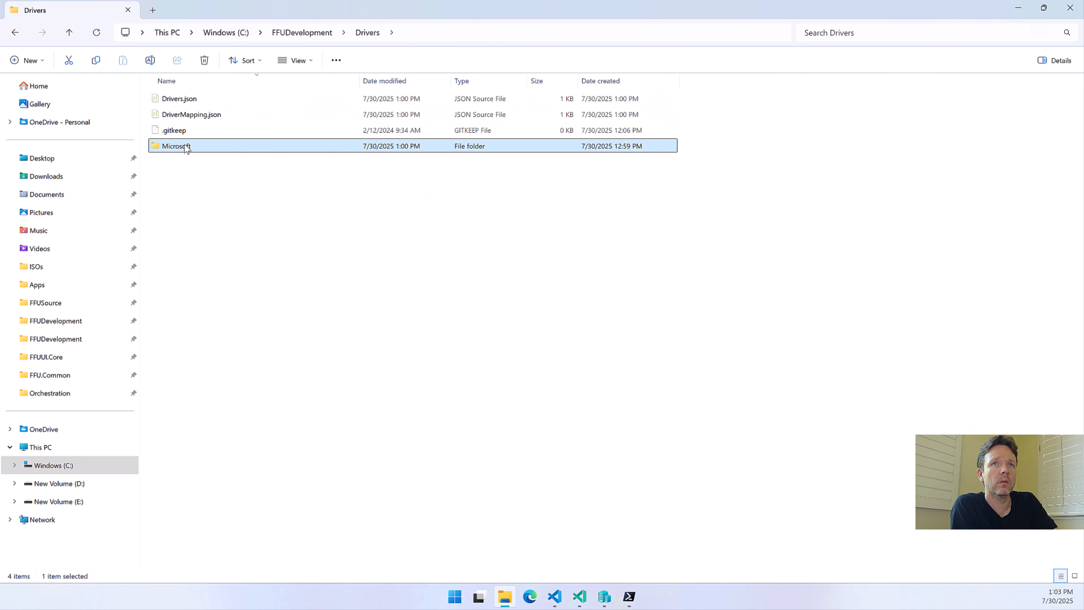
Recheck DriverMapping.json from the Drivers folder, and switch back to FFU Builder UI to review the driver copy options
{"action": "double_click", "coordinate": [182, 115]}
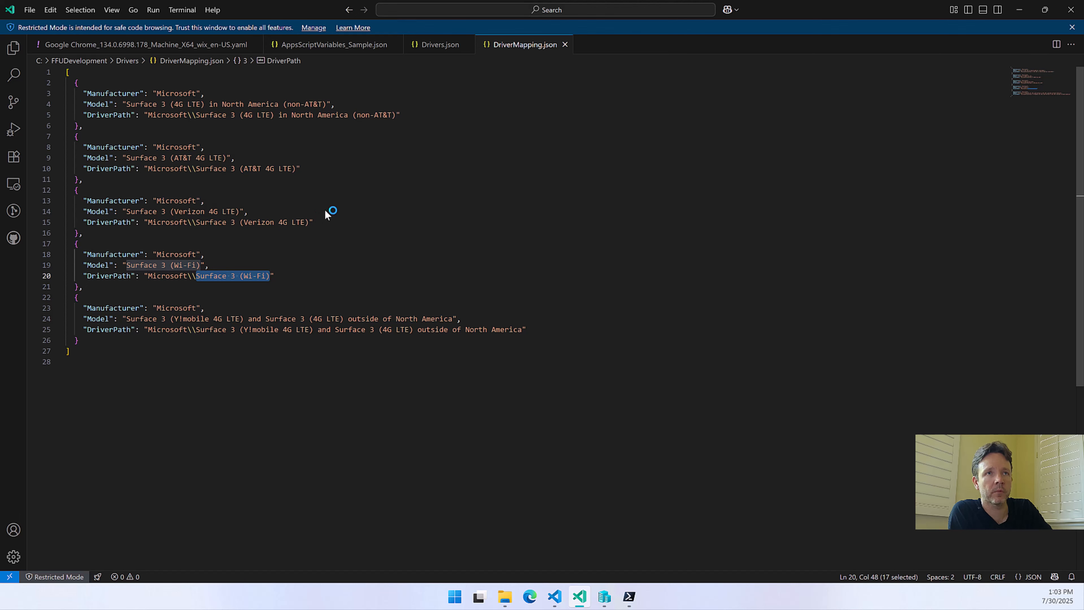
{"action": "left_click", "coordinate": [1020, 9]}
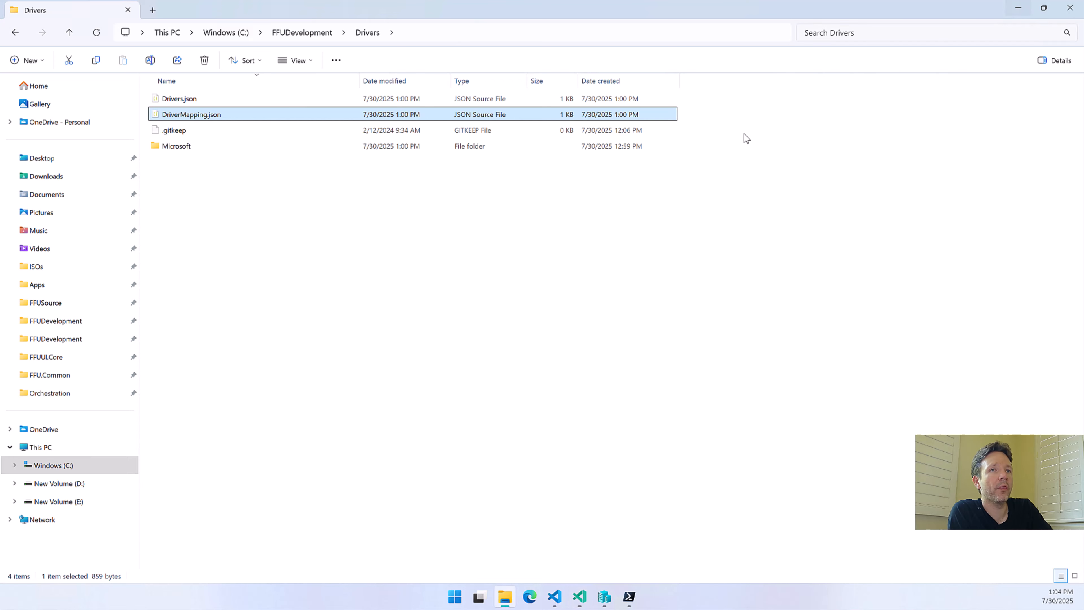
{"action": "left_click", "coordinate": [630, 597]}
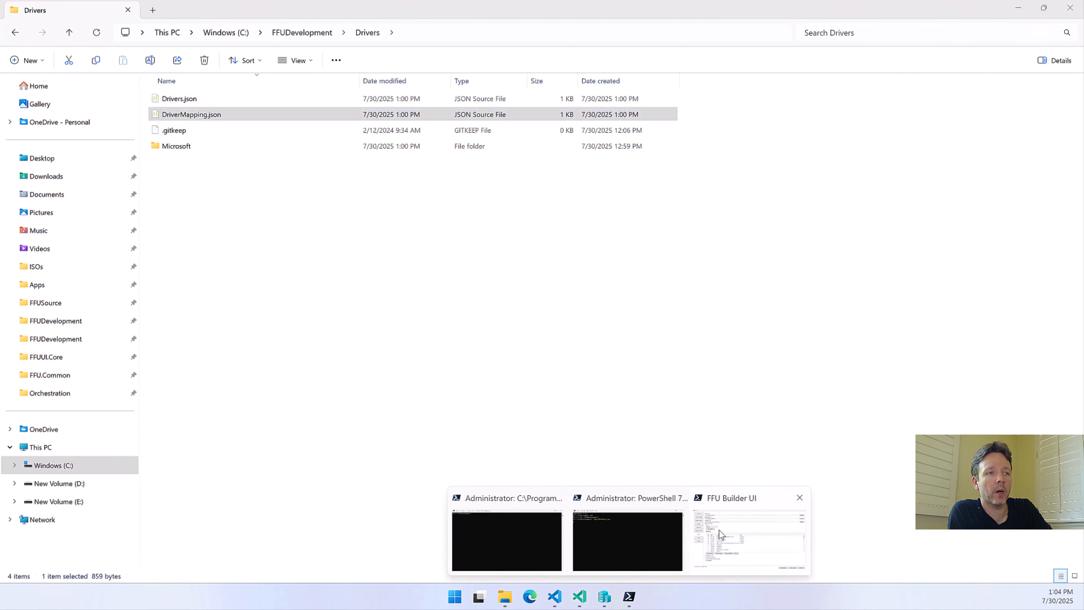
{"action": "left_click", "coordinate": [719, 530]}
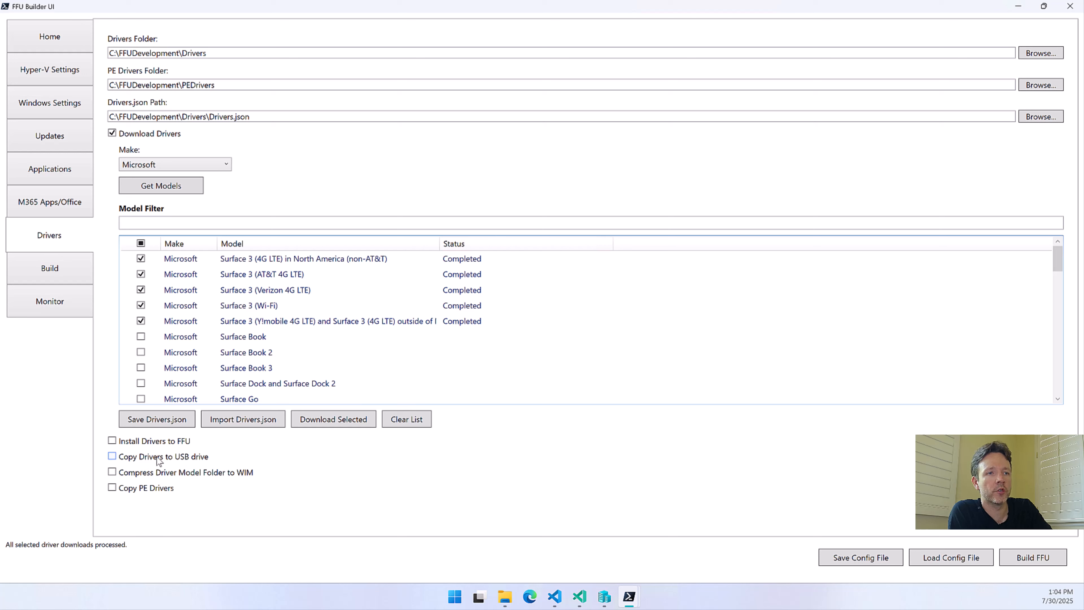
{"action": "mouse_move", "coordinate": [159, 461]}
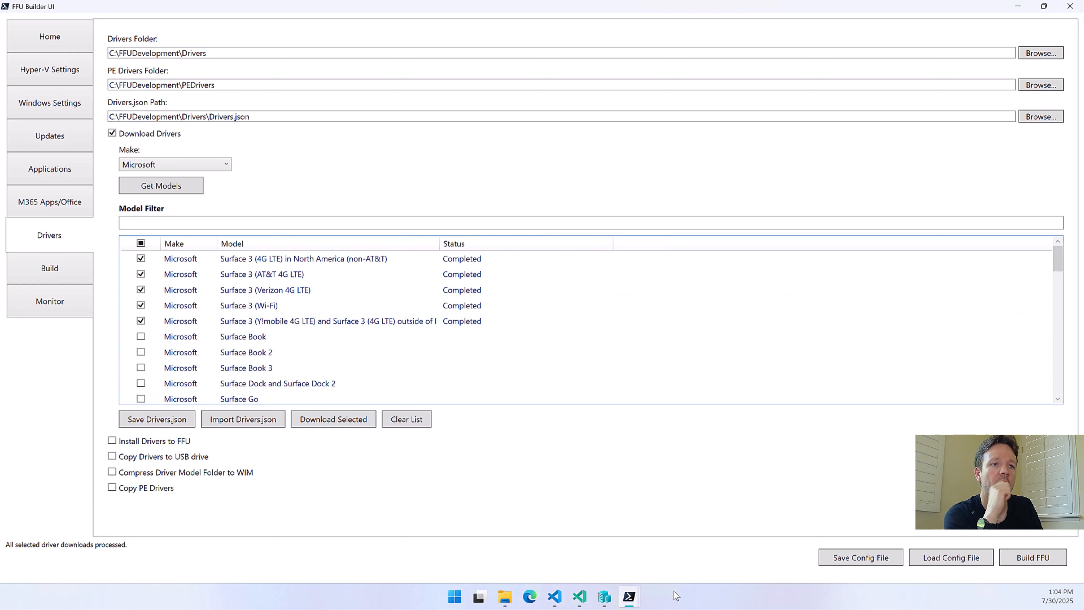
Review the model names and links in Drivers.json in Visual Studio Code, and minimize the editor
{"action": "mouse_move", "coordinate": [629, 597]}
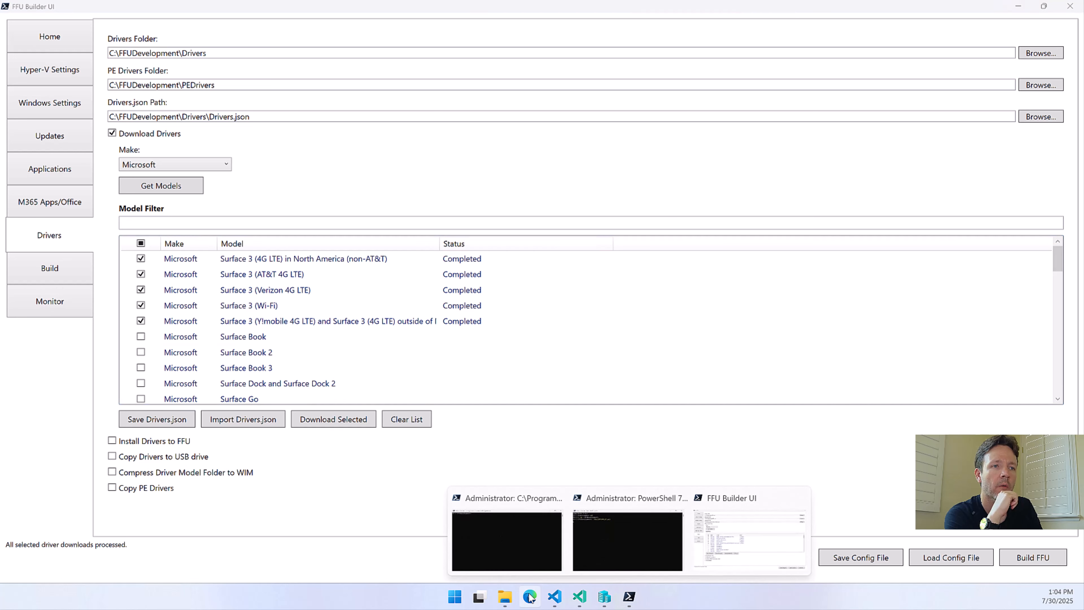
{"action": "left_click", "coordinate": [561, 602]}
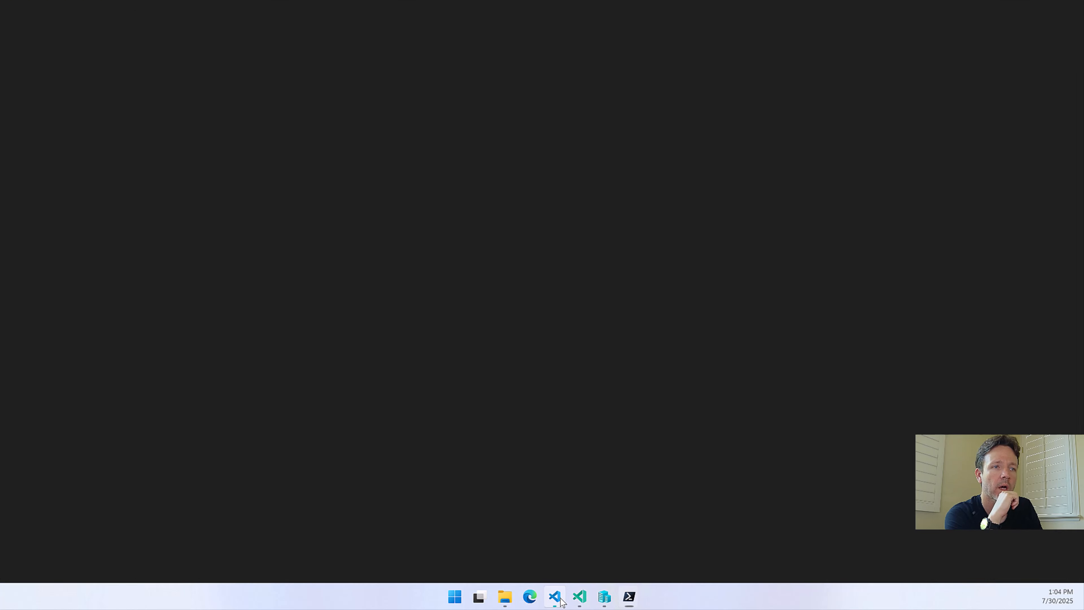
{"action": "left_click", "coordinate": [579, 598]}
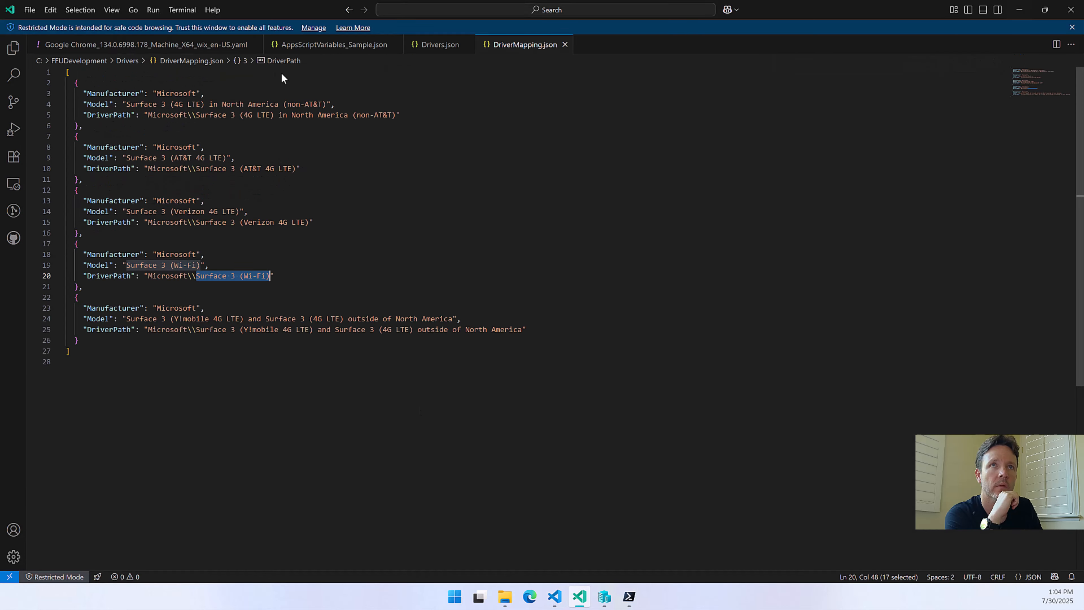
{"action": "left_click", "coordinate": [422, 46]}
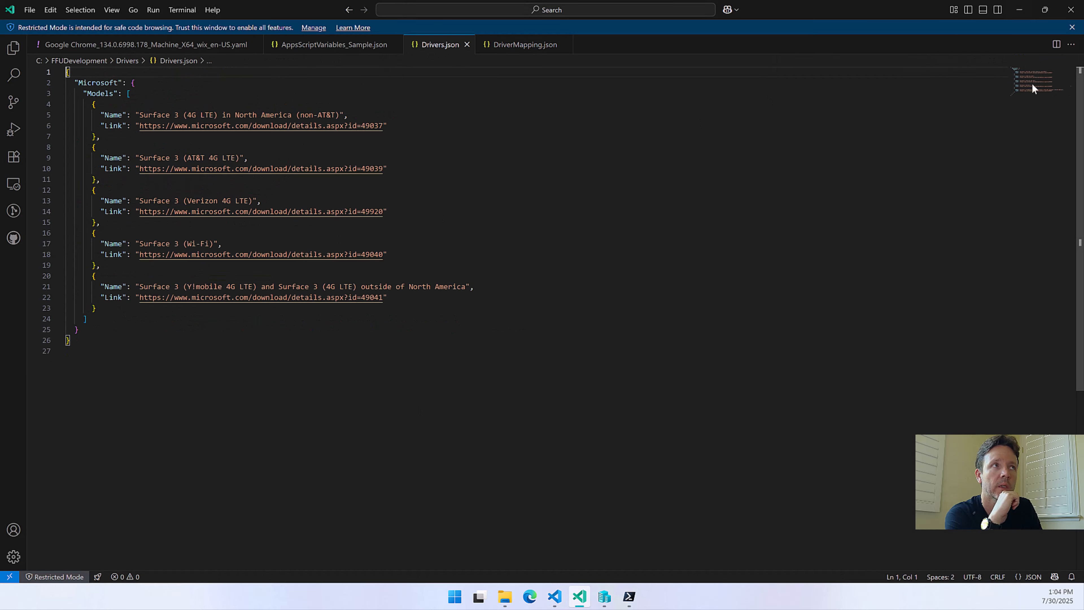
{"action": "left_click", "coordinate": [1028, 10]}
{"action": "left_click", "coordinate": [1029, 10]}
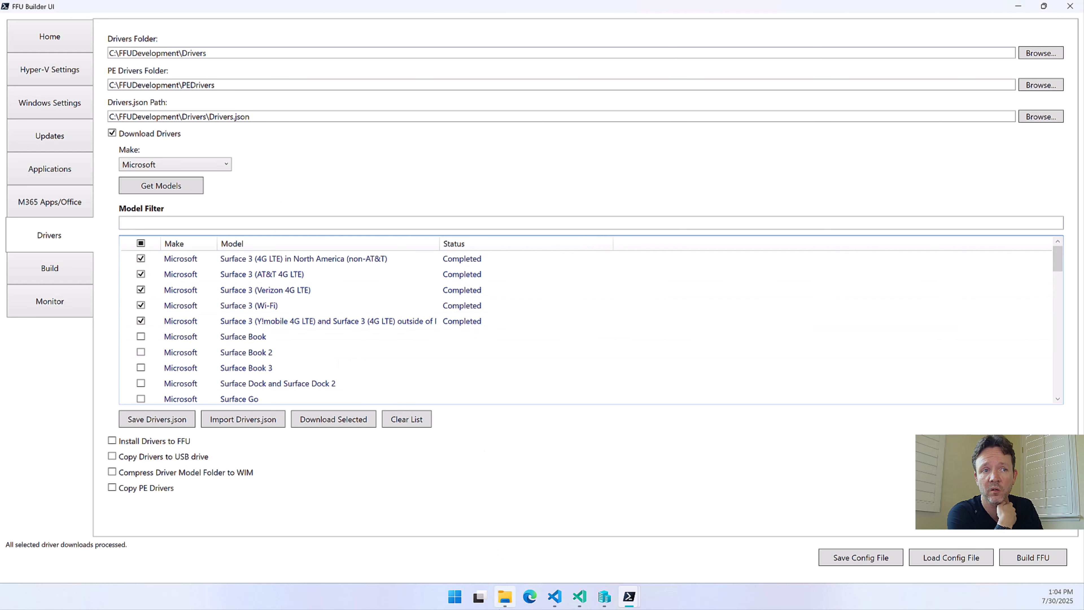
Delete the Microsoft folder from FFUDevelopment\Drivers in File Explorer, keeping Drivers.json and DriverMapping.json
{"action": "left_click", "coordinate": [505, 597]}
{"action": "right_click", "coordinate": [196, 147]}
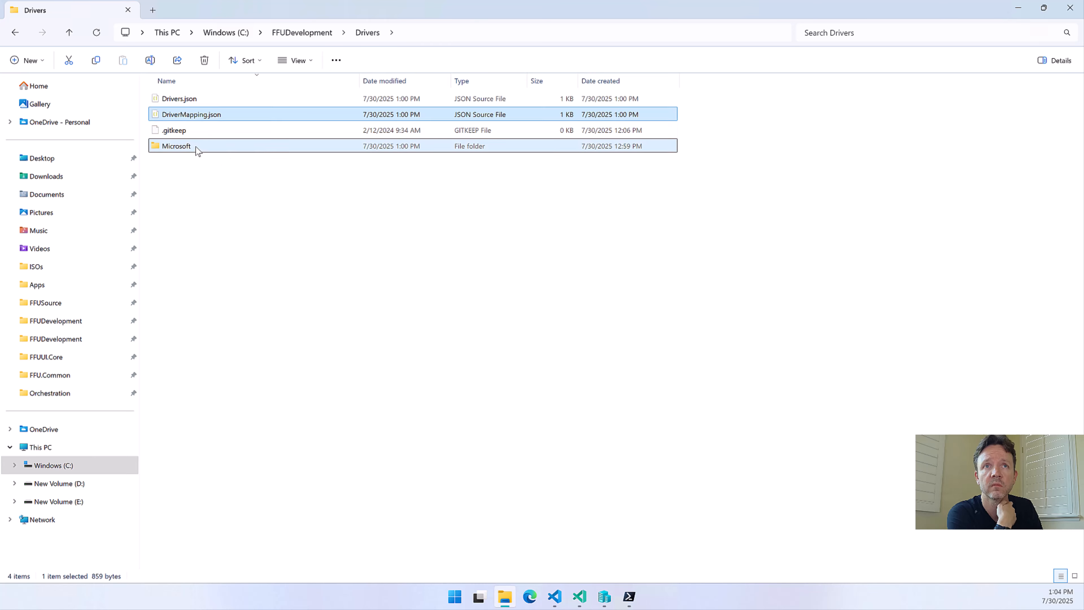
{"action": "left_click", "coordinate": [323, 170]}
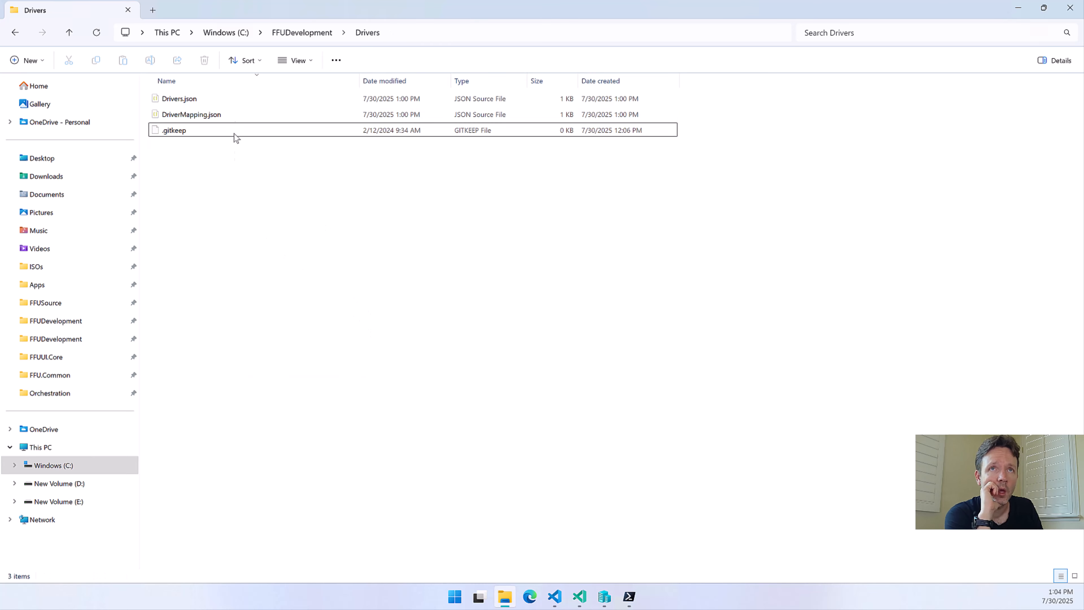
{"action": "left_click", "coordinate": [202, 113]}
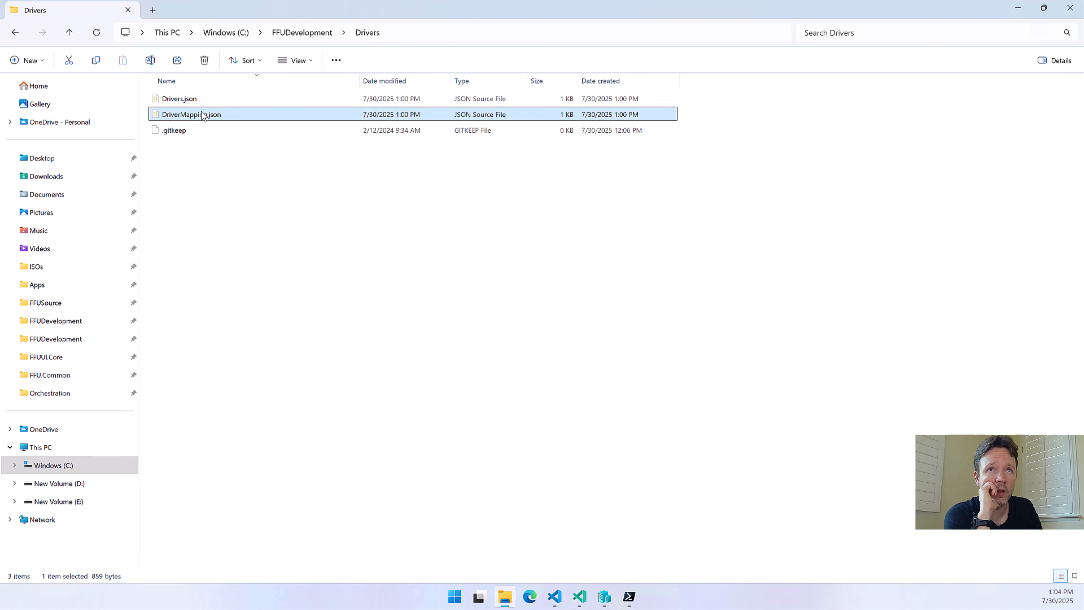
{"action": "left_click", "coordinate": [190, 99]}
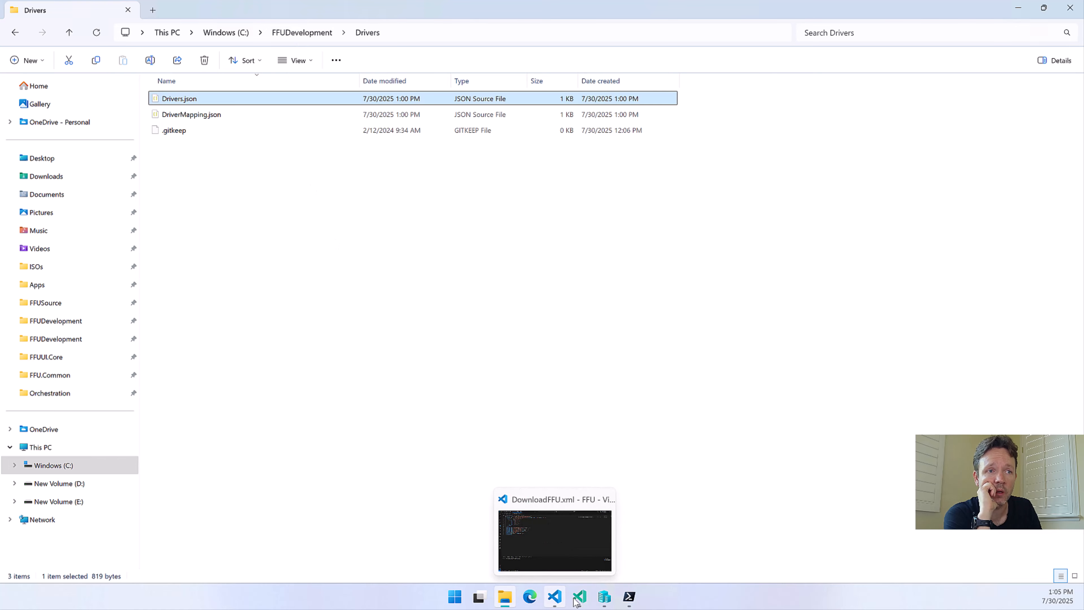
In FFU Builder UI, leave Install Drivers to FFU off and enable Copy Drivers to USB drive and Compress Driver Model Folder to WIM
{"action": "left_click", "coordinate": [629, 597]}
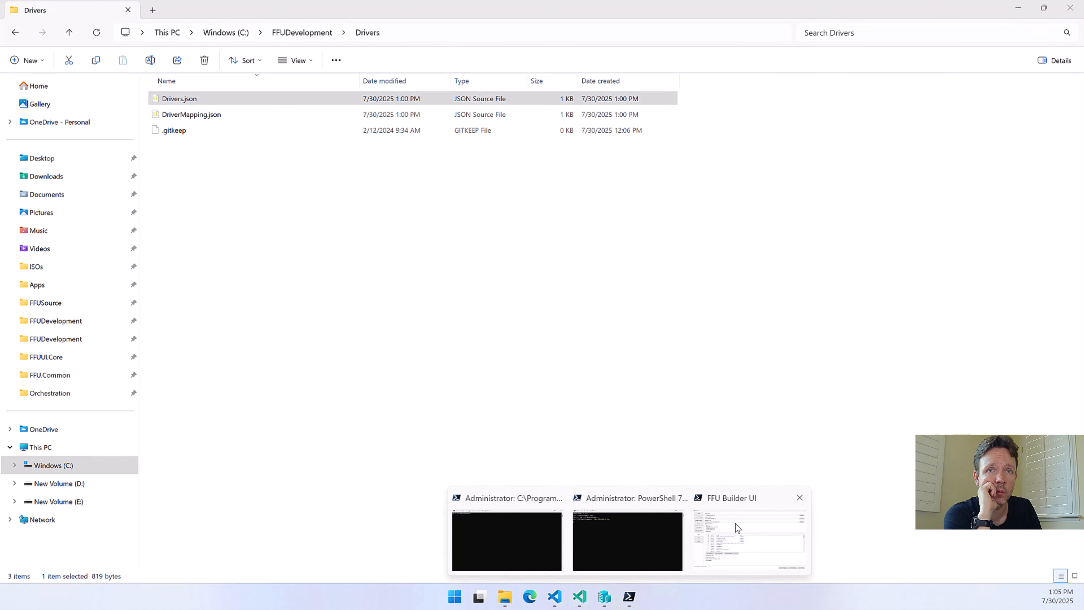
{"action": "left_click", "coordinate": [738, 527]}
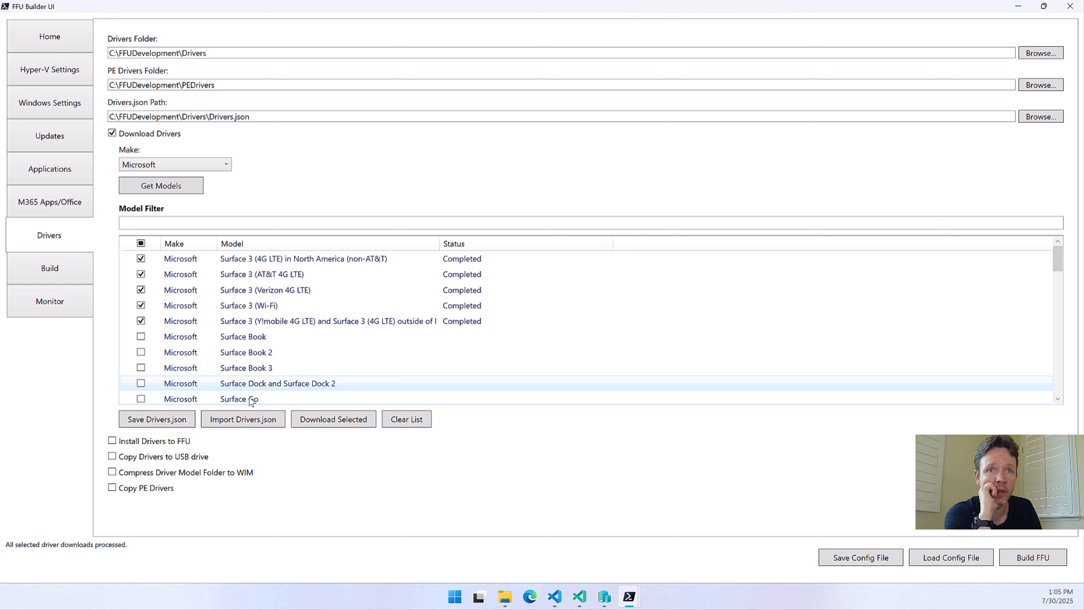
{"action": "left_click", "coordinate": [170, 446]}
{"action": "left_click", "coordinate": [167, 453]}
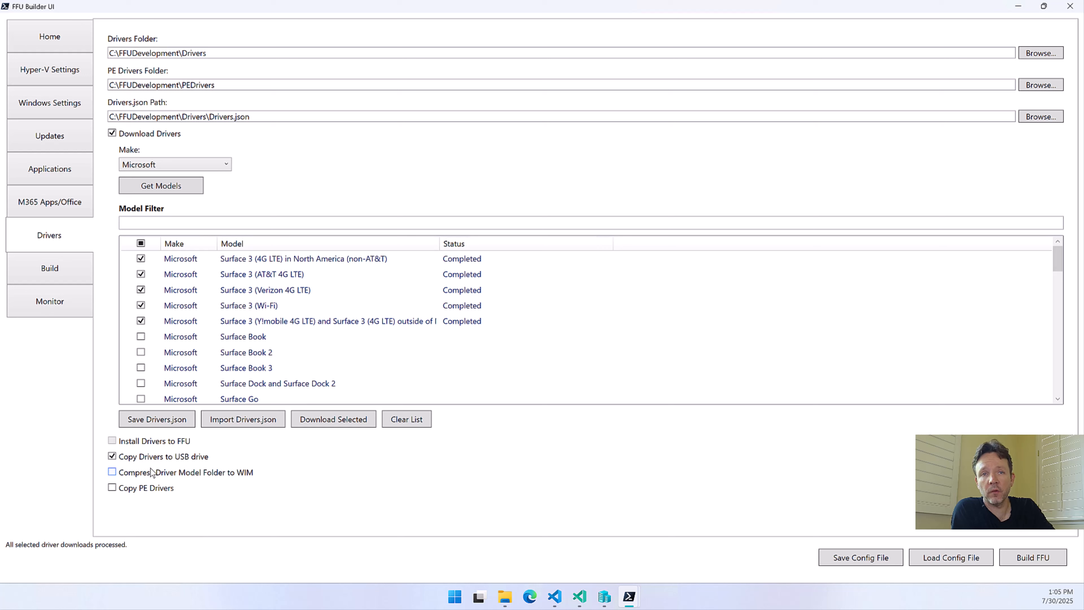
{"action": "left_click", "coordinate": [181, 475]}
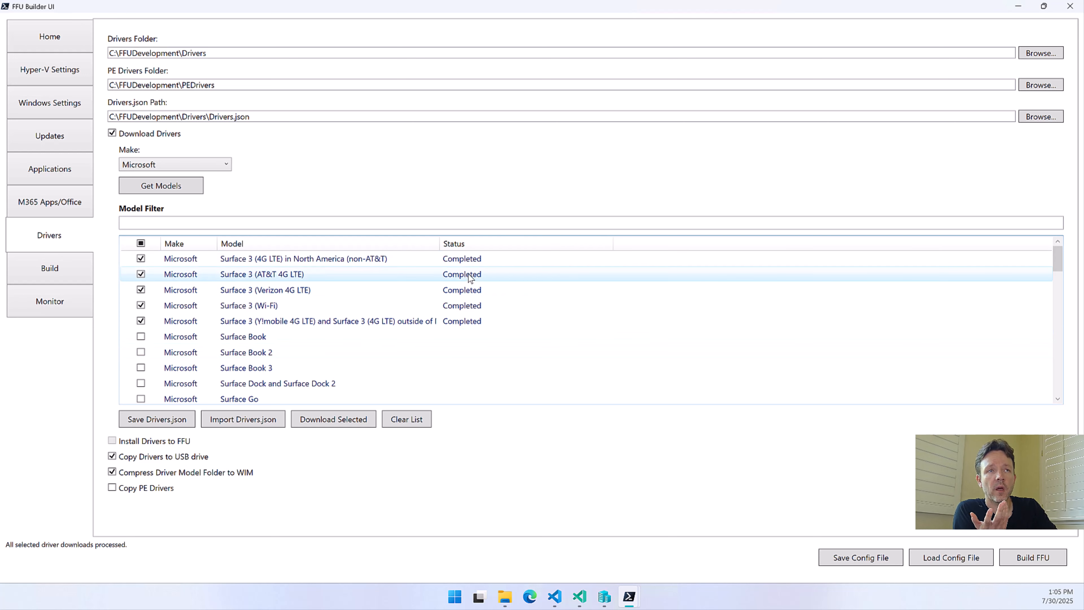
Download the selected models' drivers with WIM compression, inspect the files in Drivers\Microsoft, and dismiss the completion notice
{"action": "left_click", "coordinate": [325, 422]}
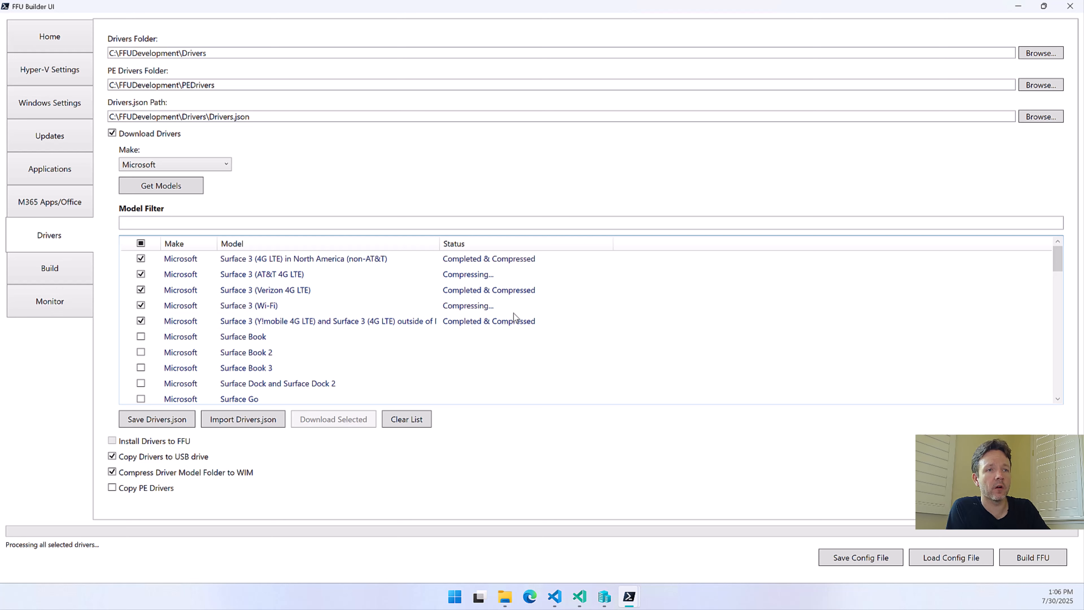
{"action": "left_click", "coordinate": [505, 596]}
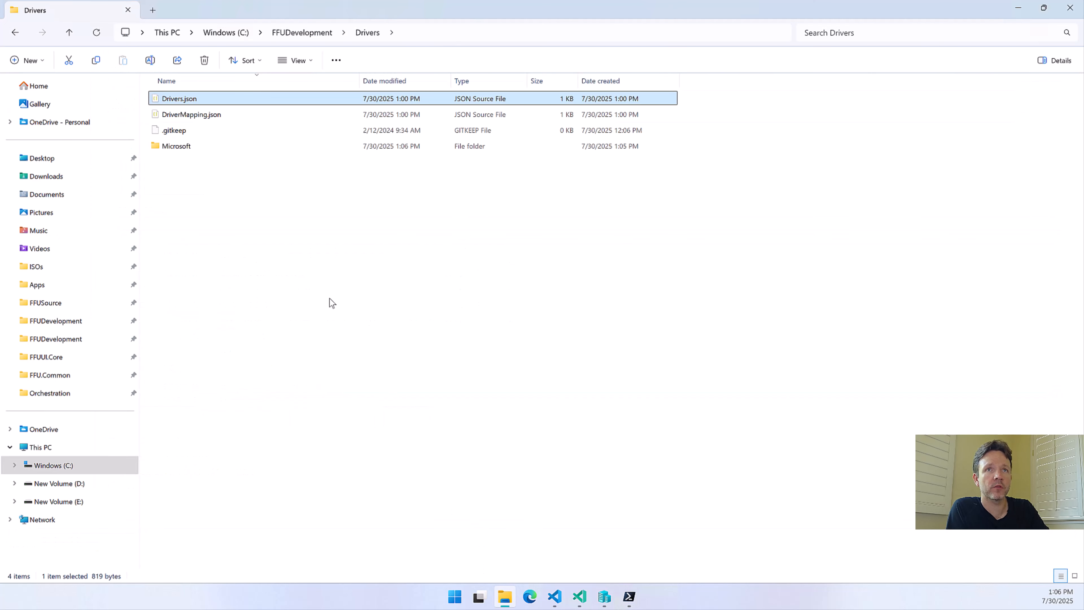
{"action": "double_click", "coordinate": [194, 146]}
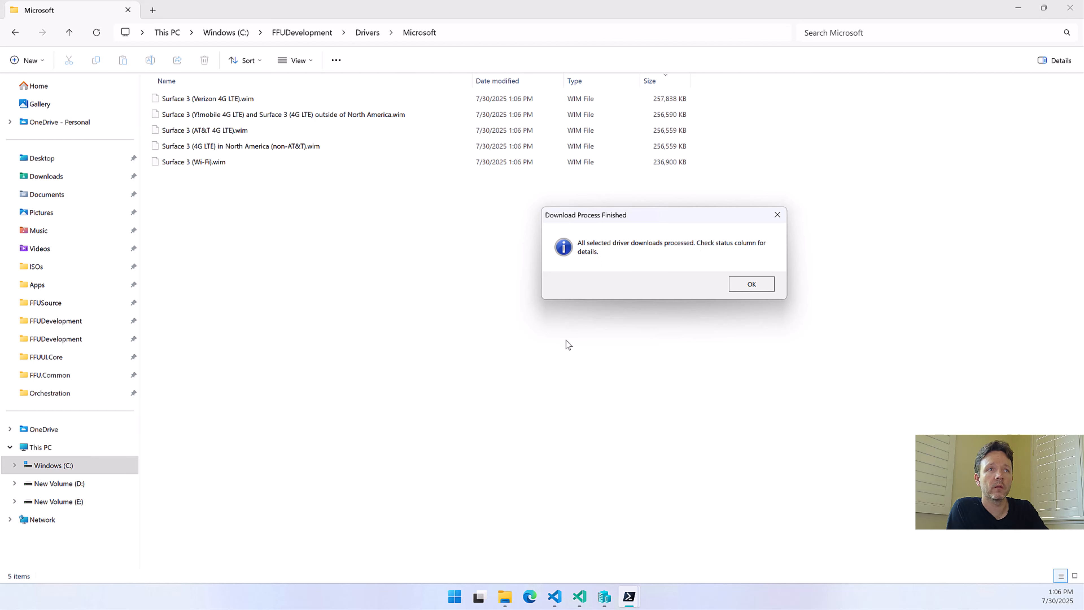
{"action": "left_click", "coordinate": [751, 286]}
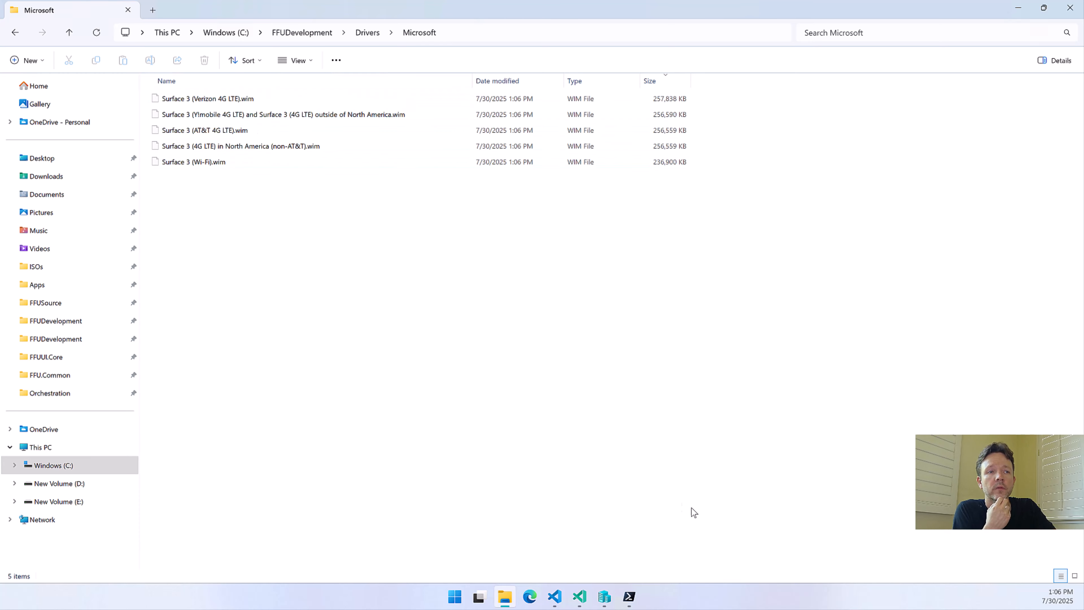
Return to FFU Builder UI and toggle Copy PE Drivers on and back off
{"action": "left_click", "coordinate": [720, 550]}
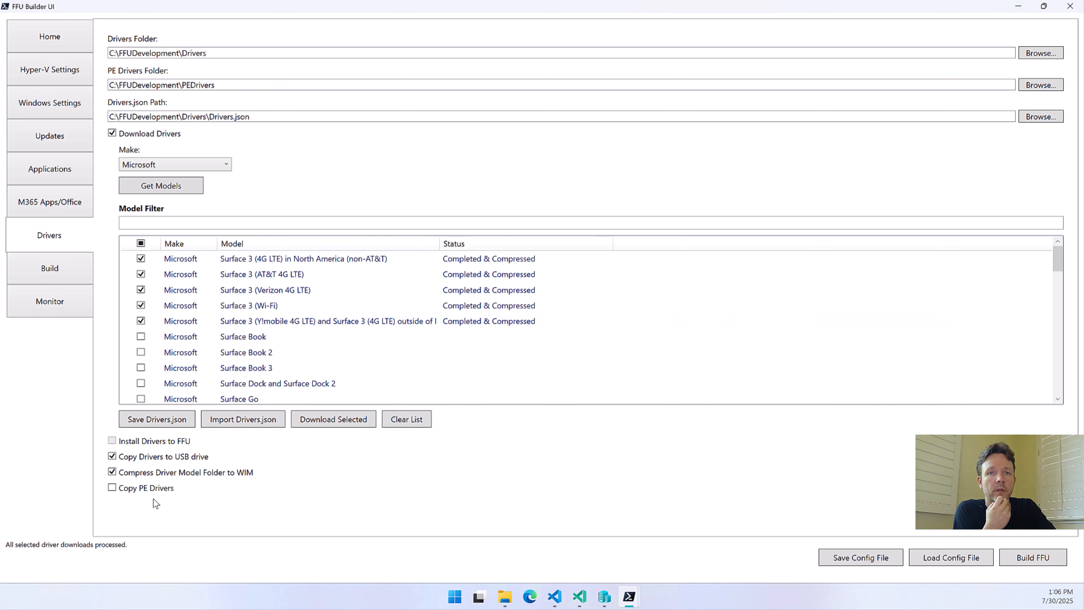
{"action": "left_click", "coordinate": [136, 493]}
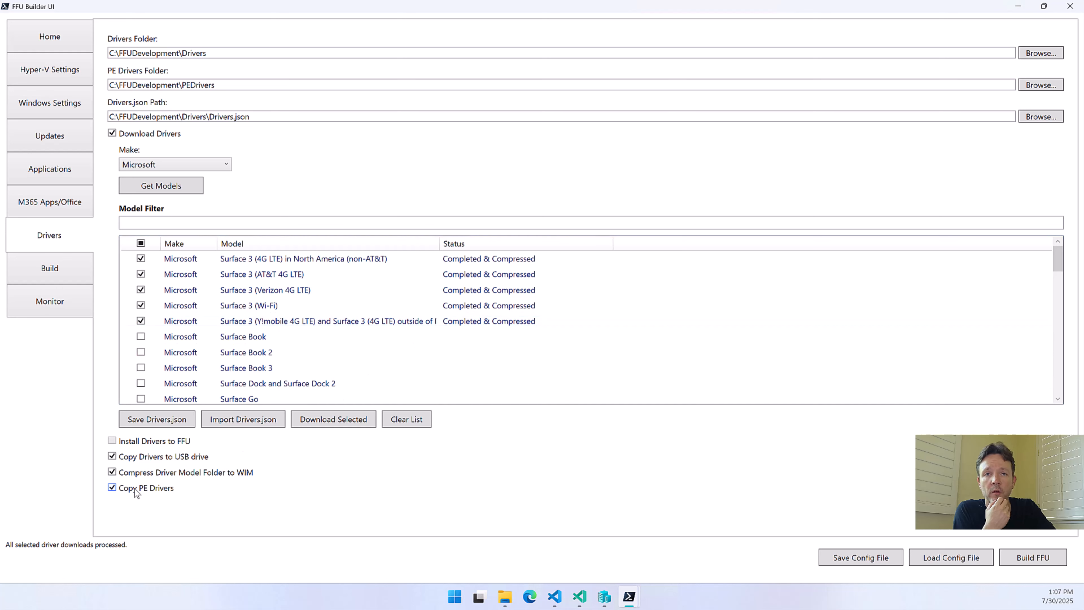
{"action": "left_click", "coordinate": [136, 493]}
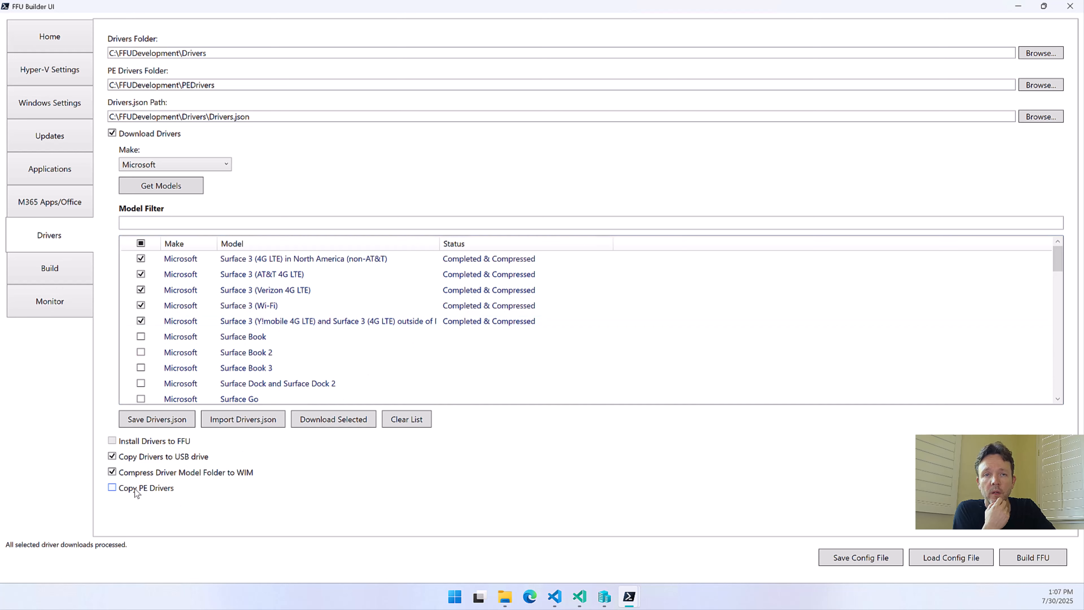
Open DriverMapping.json from FFUDevelopment\Drivers, examine how its DriverPath entries reference the compressed driver files, and return to File Explorer
{"action": "left_click", "coordinate": [500, 602]}
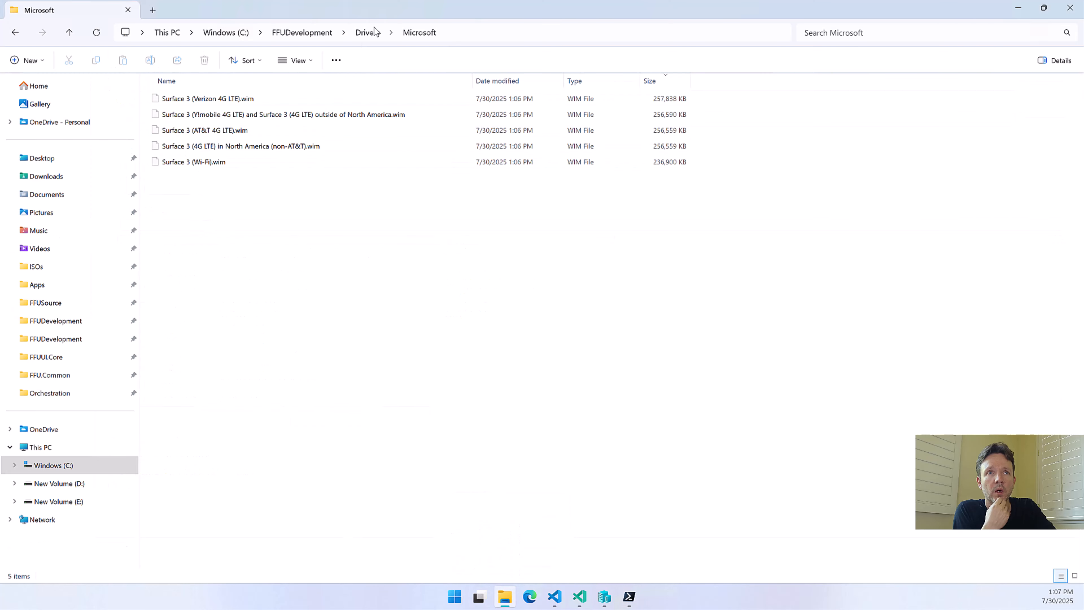
{"action": "left_click", "coordinate": [367, 34]}
{"action": "left_click", "coordinate": [211, 114]}
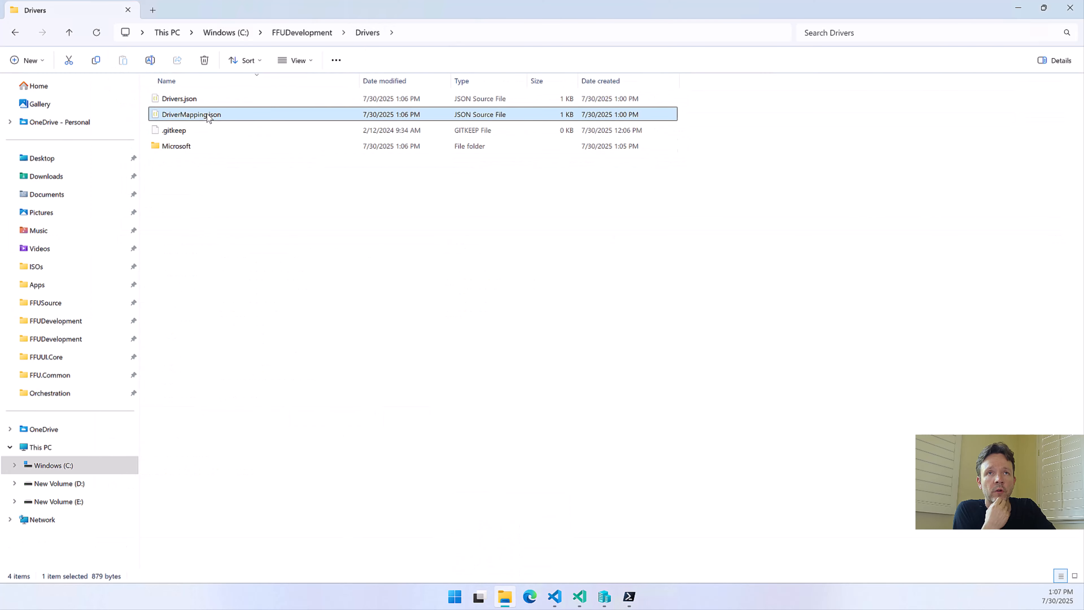
{"action": "key", "text": "Return"}
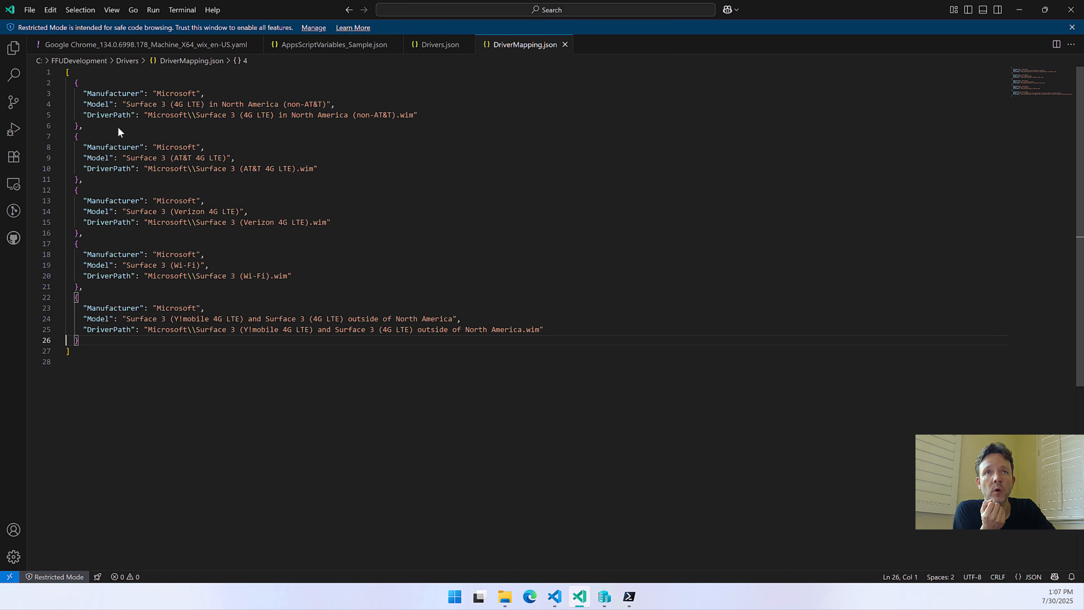
{"action": "left_click_drag", "start_coordinate": [145, 113], "coordinate": [297, 116]}
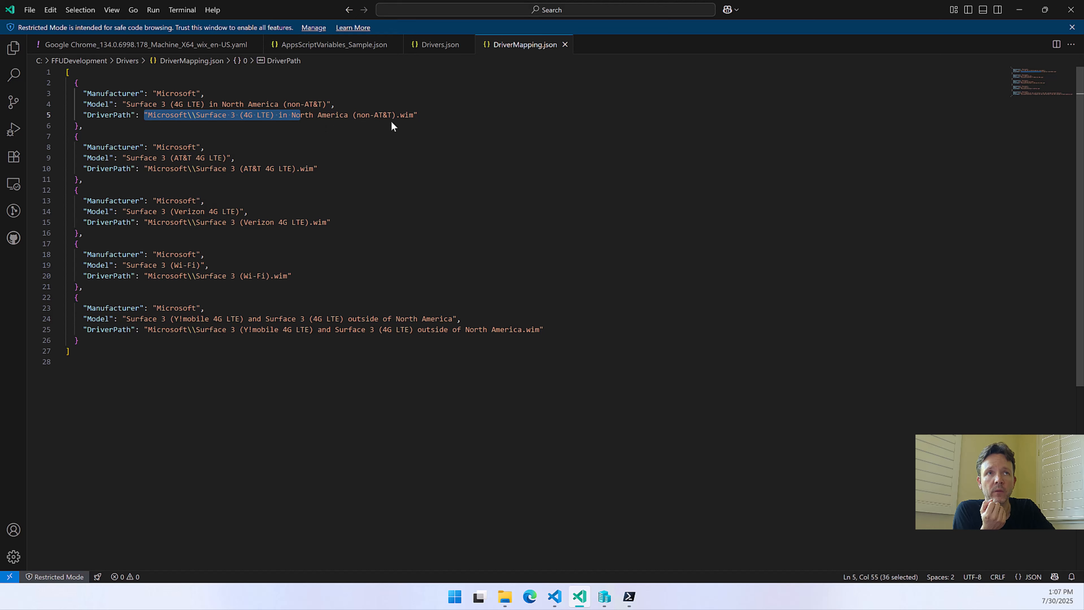
{"action": "left_click_drag", "start_coordinate": [426, 117], "coordinate": [400, 115]}
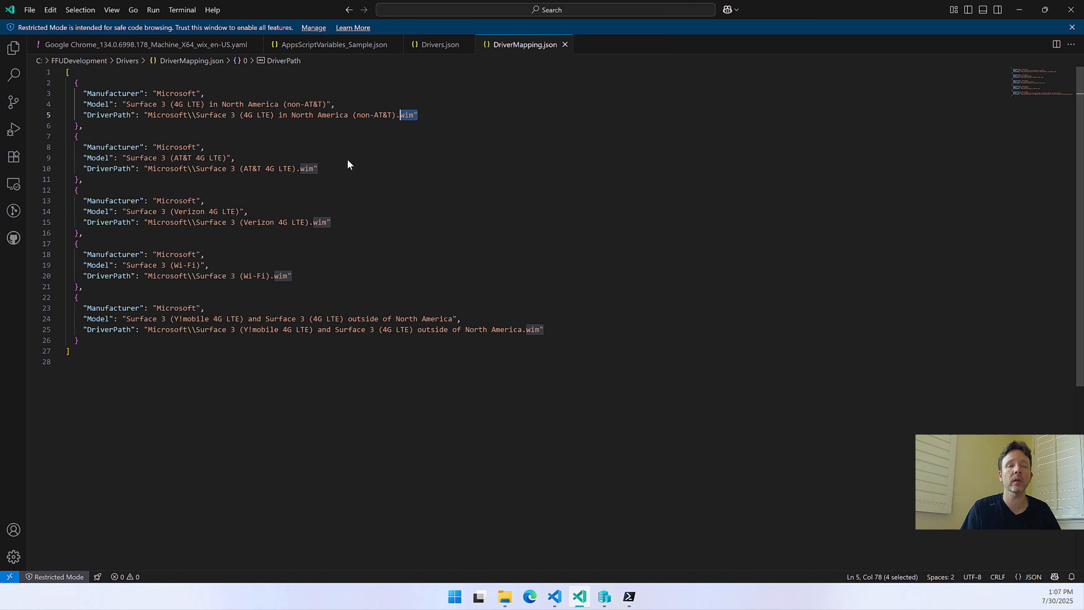
{"action": "left_click", "coordinate": [1020, 13]}
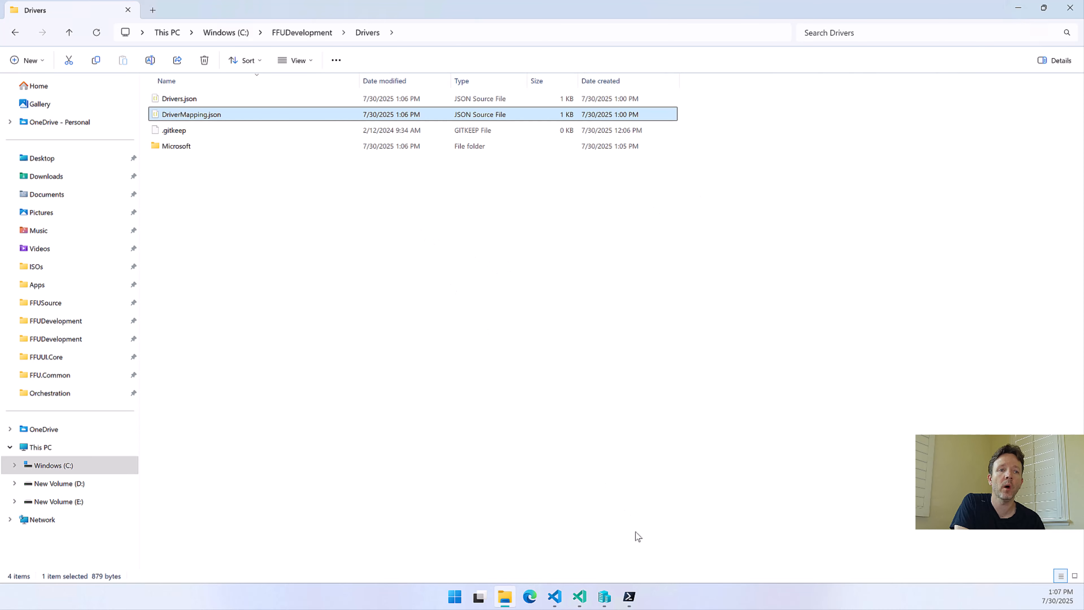
Switch back to FFU Builder UI and clear the driver model list, confirming the removal
{"action": "mouse_move", "coordinate": [641, 599]}
{"action": "left_click", "coordinate": [736, 549]}
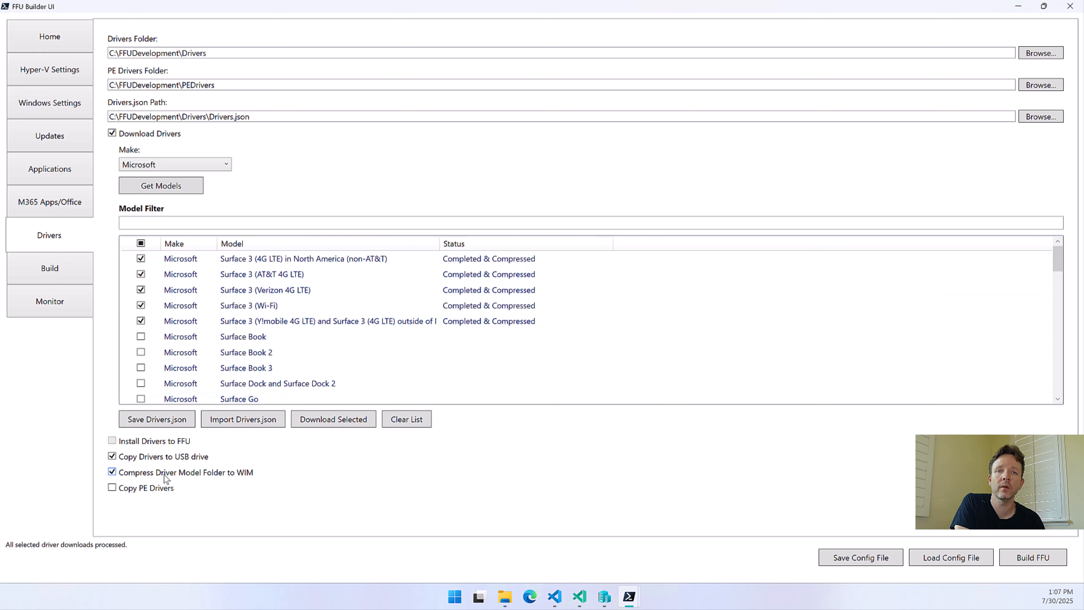
{"action": "left_click", "coordinate": [389, 419]}
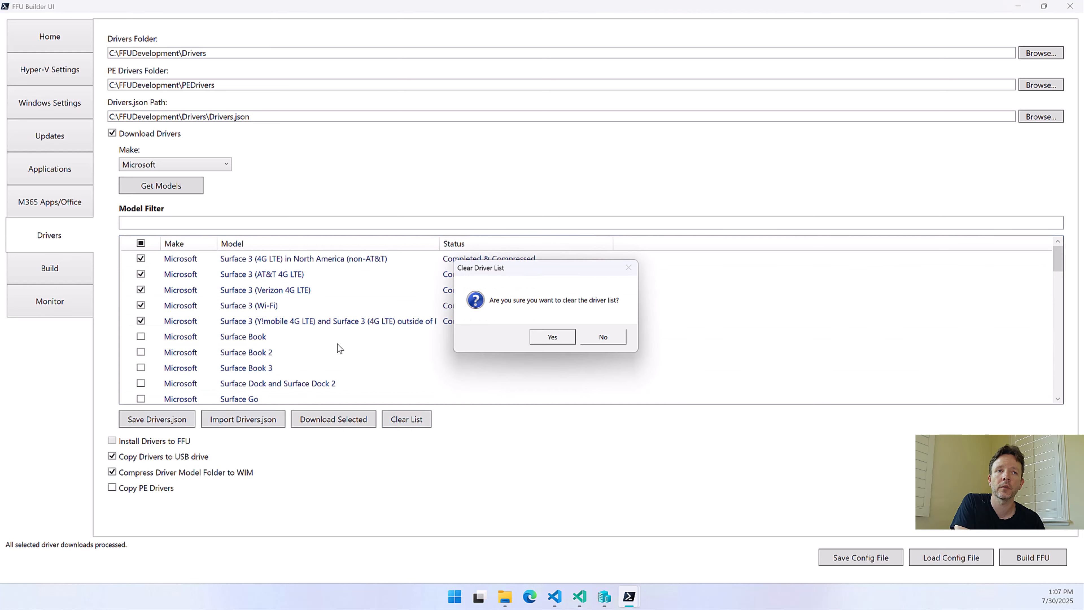
{"action": "left_click", "coordinate": [546, 337]}
Delete all the Surface 3 WIM files from the Drivers\Microsoft folder in File Explorer and return to FFU Builder UI
{"action": "left_click", "coordinate": [505, 596]}
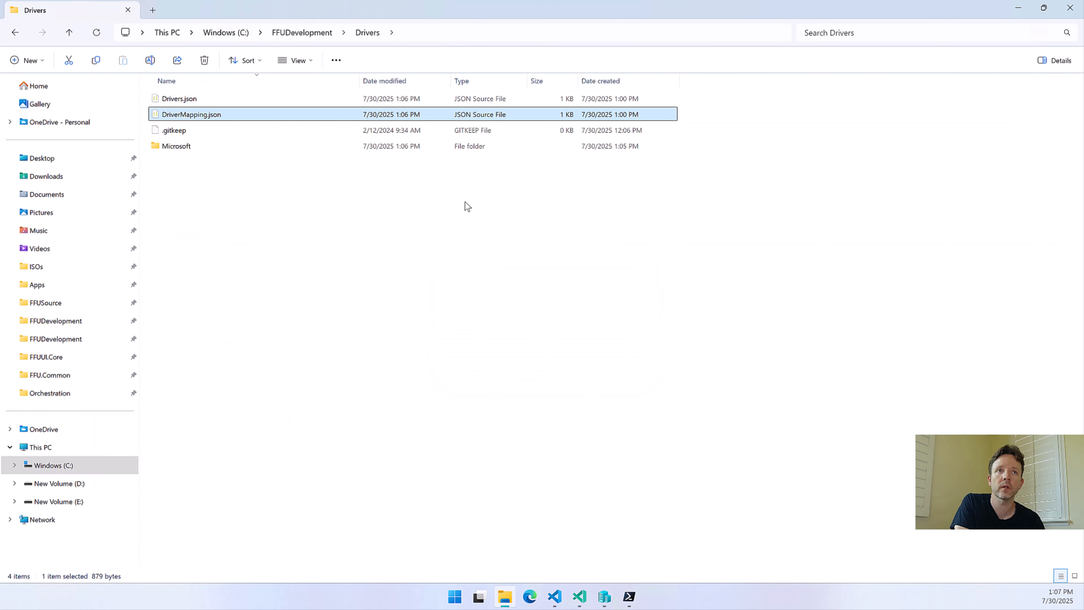
{"action": "double_click", "coordinate": [186, 145]}
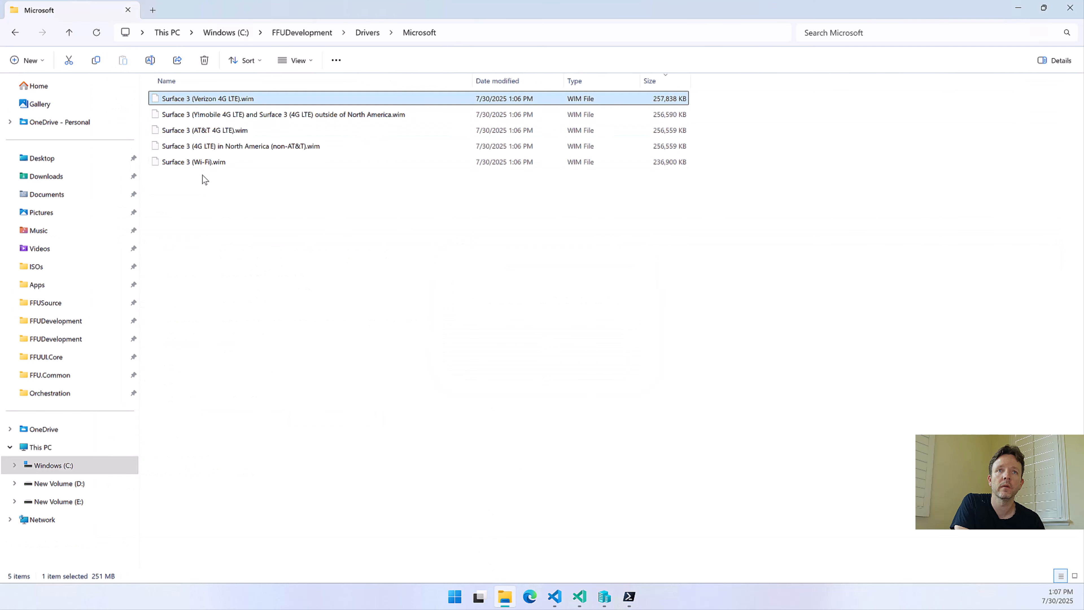
{"action": "key", "text": "ctrl+a"}
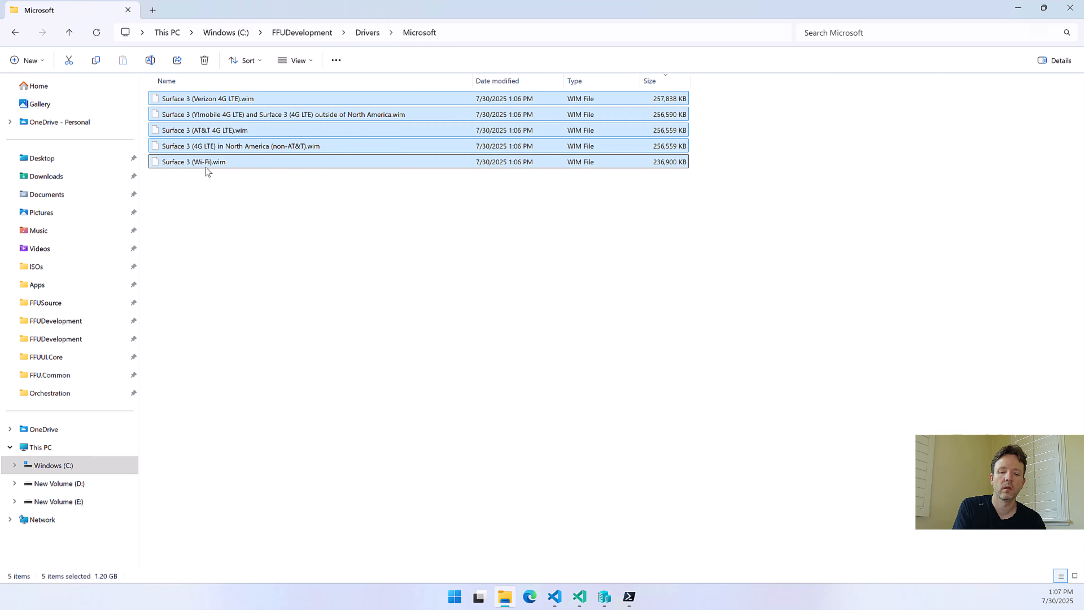
{"action": "key", "text": "Delete"}
{"action": "left_click", "coordinate": [1018, 7]}
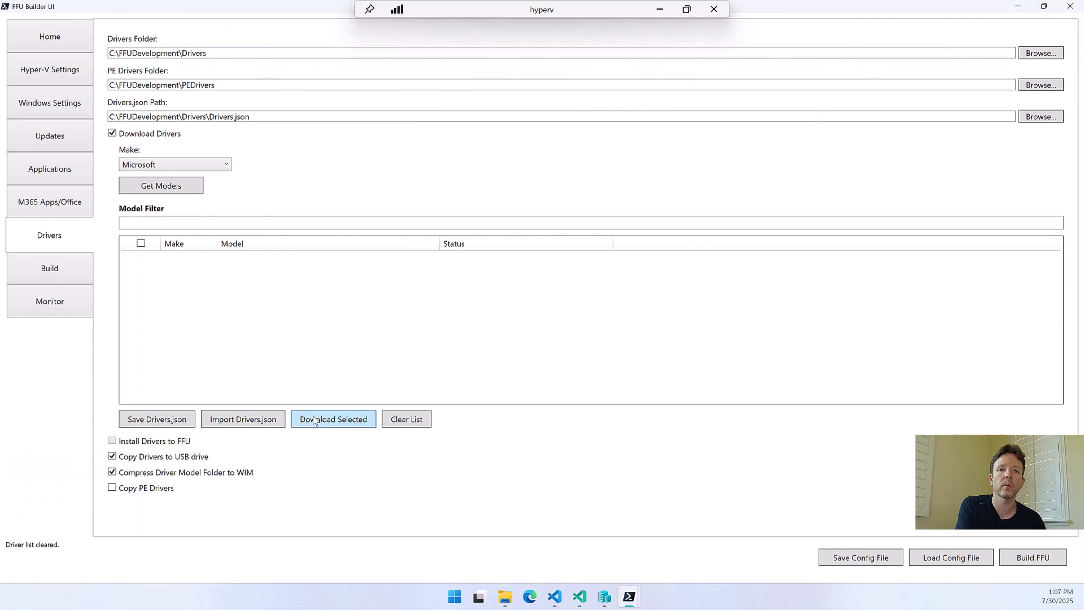
With WIM compression off, get the Microsoft models again and download drivers for only Surface 3 (4G LTE) in North America (non-AT&T)
{"action": "left_click", "coordinate": [141, 471]}
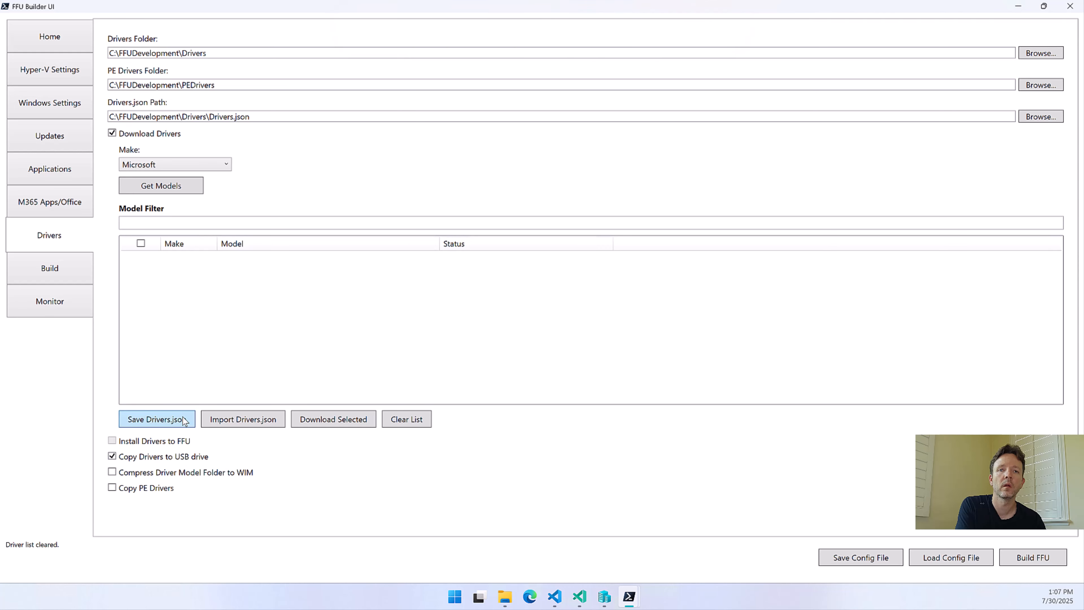
{"action": "left_click", "coordinate": [178, 184]}
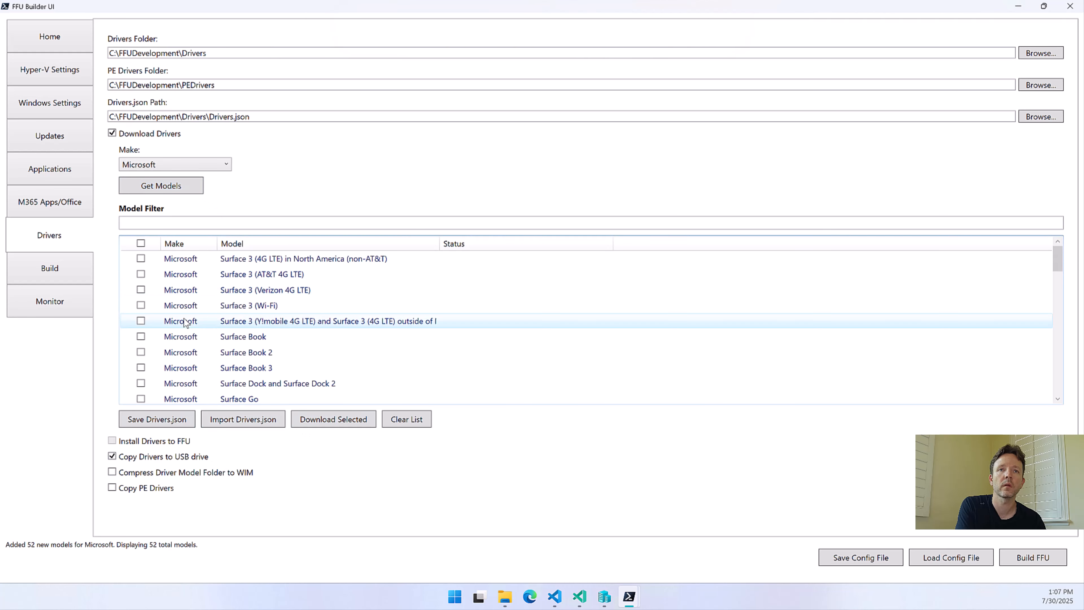
{"action": "left_click", "coordinate": [140, 258]}
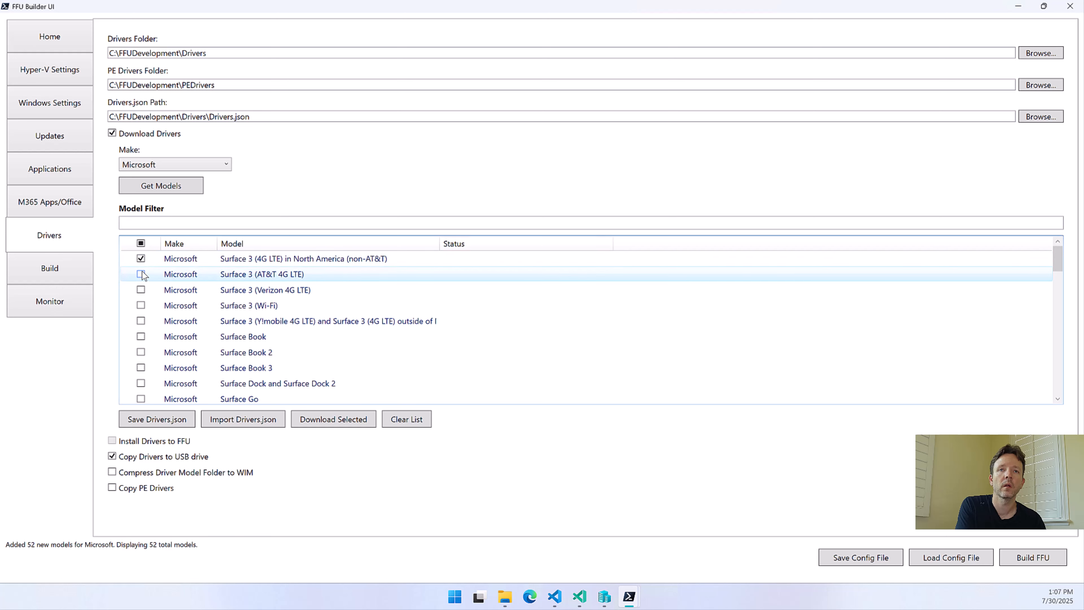
{"action": "left_click", "coordinate": [141, 274]}
{"action": "left_click", "coordinate": [337, 421]}
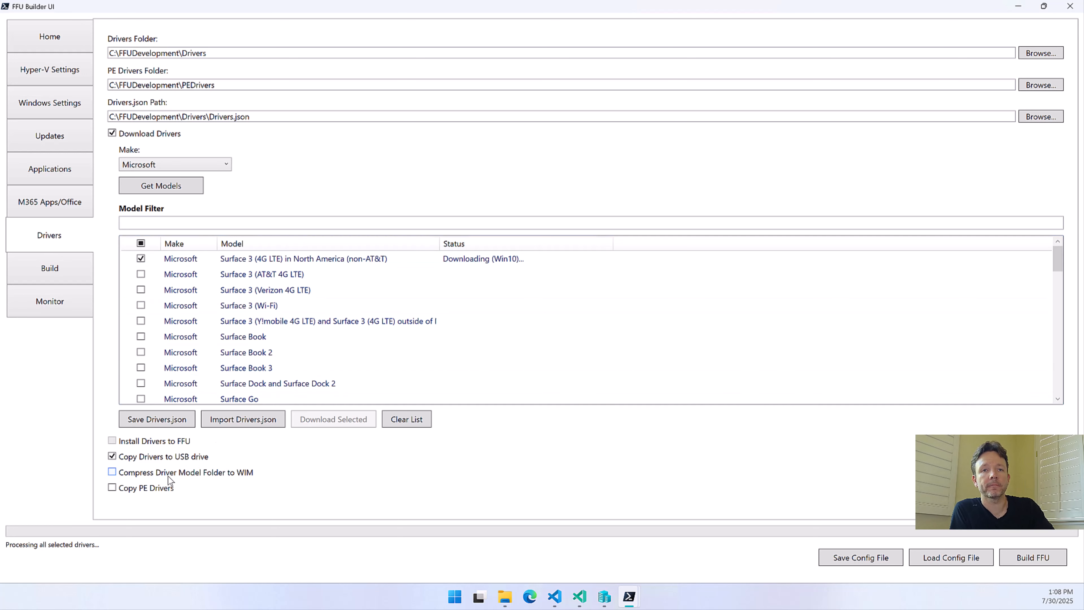
{"action": "mouse_move", "coordinate": [167, 477]}
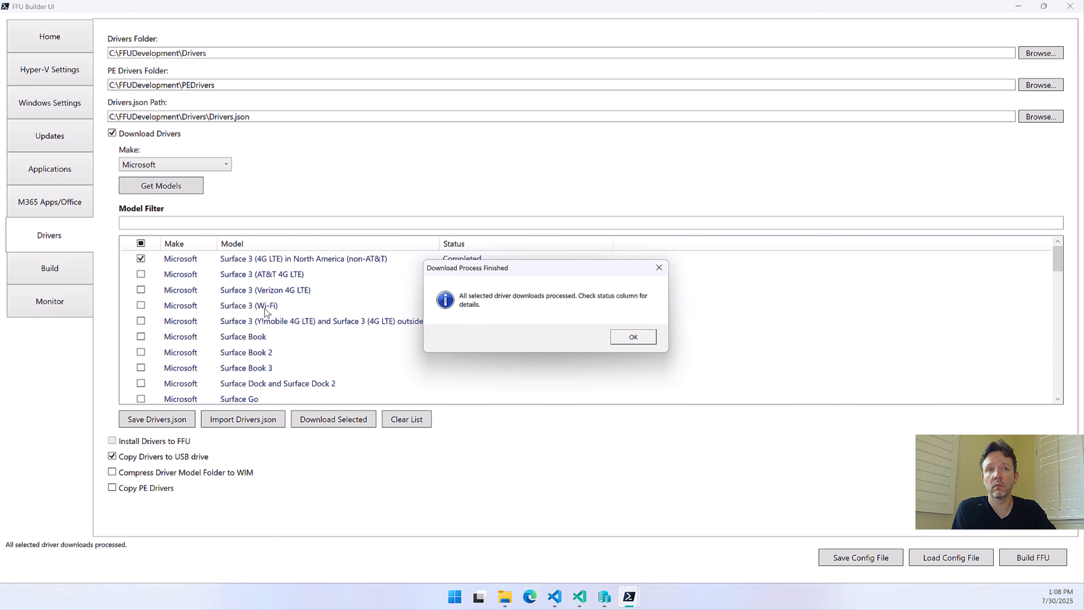
{"action": "left_click", "coordinate": [634, 337]}
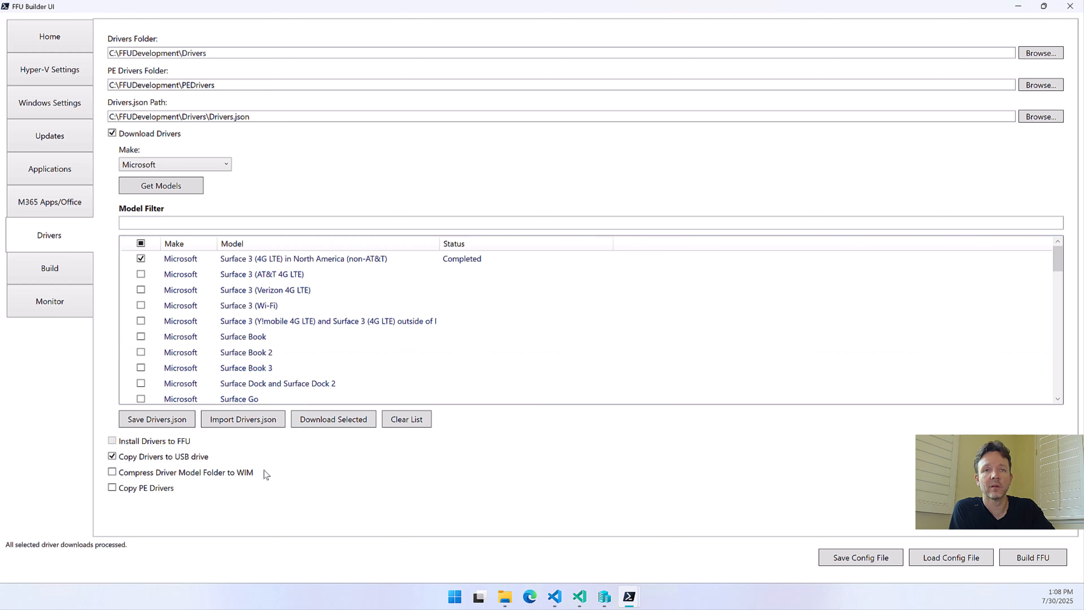
Enable Compress Driver Model Folder to WIM, rerun the download for the selected model, and check the output in Drivers\Microsoft
{"action": "left_click", "coordinate": [200, 473]}
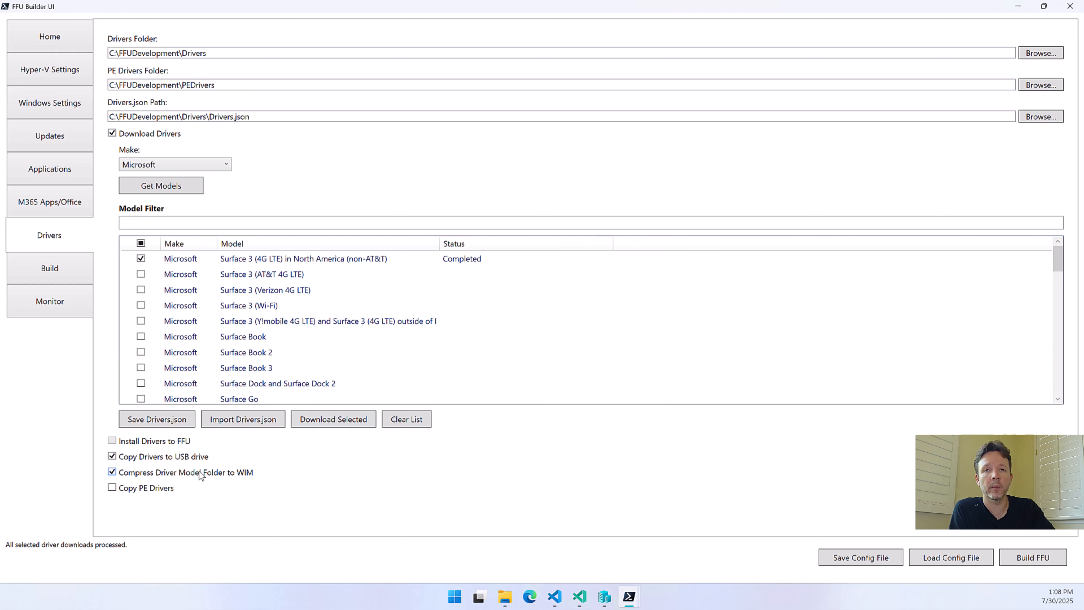
{"action": "left_click", "coordinate": [346, 420]}
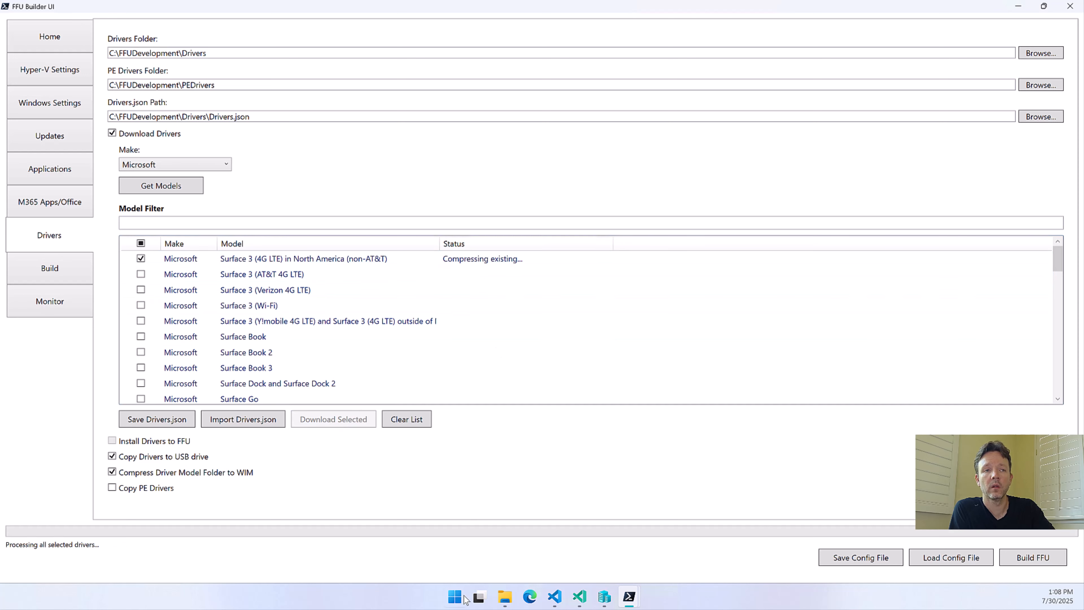
{"action": "left_click", "coordinate": [507, 594]}
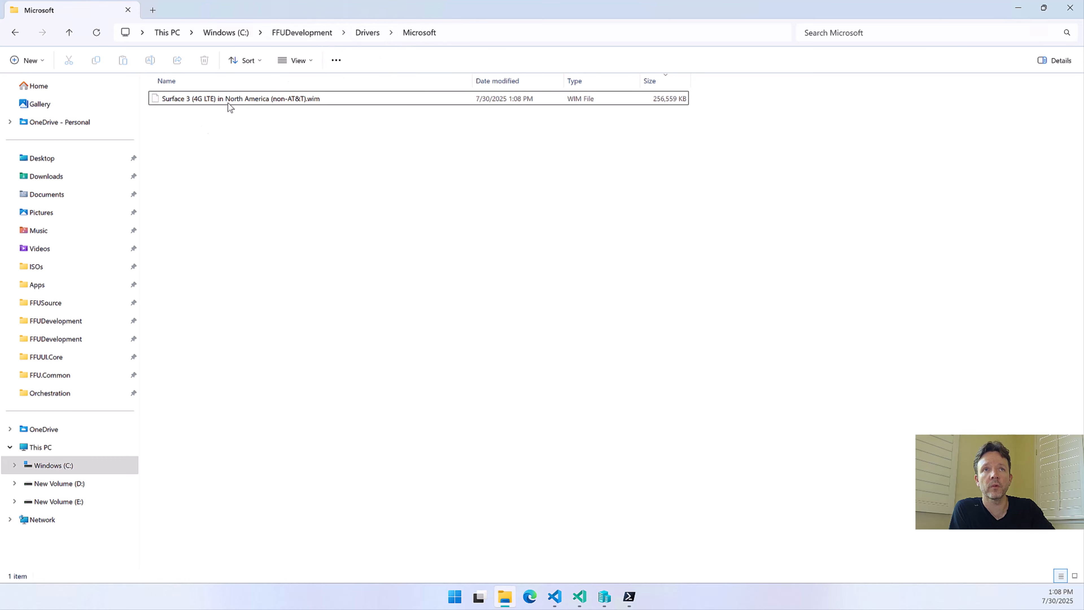
{"action": "left_click", "coordinate": [1018, 9]}
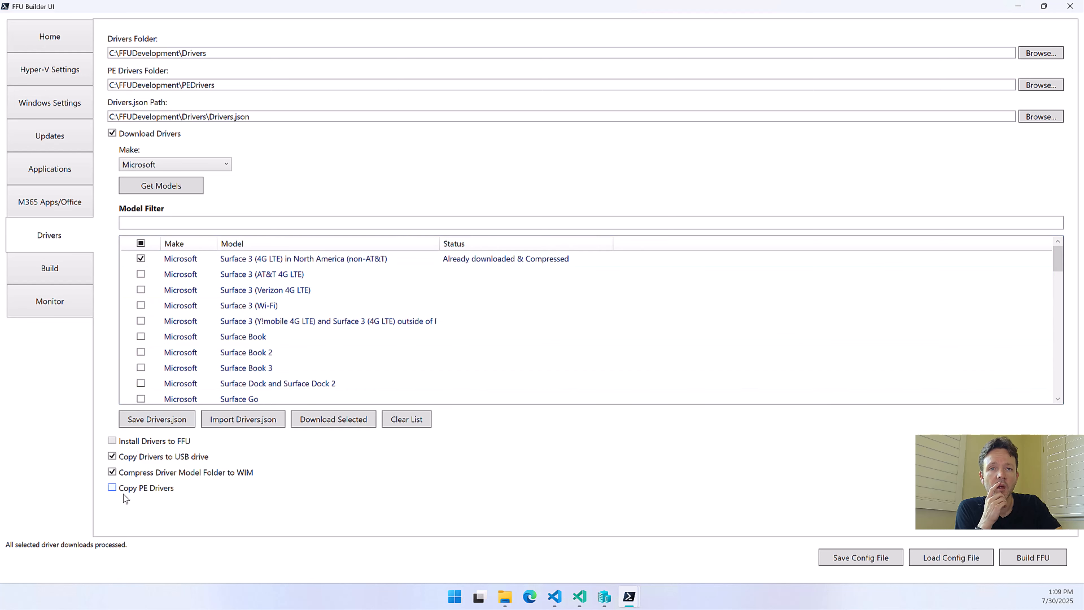
Widen the Model column to fit its full names and enable Copy PE Drivers
{"action": "mouse_move", "coordinate": [131, 491]}
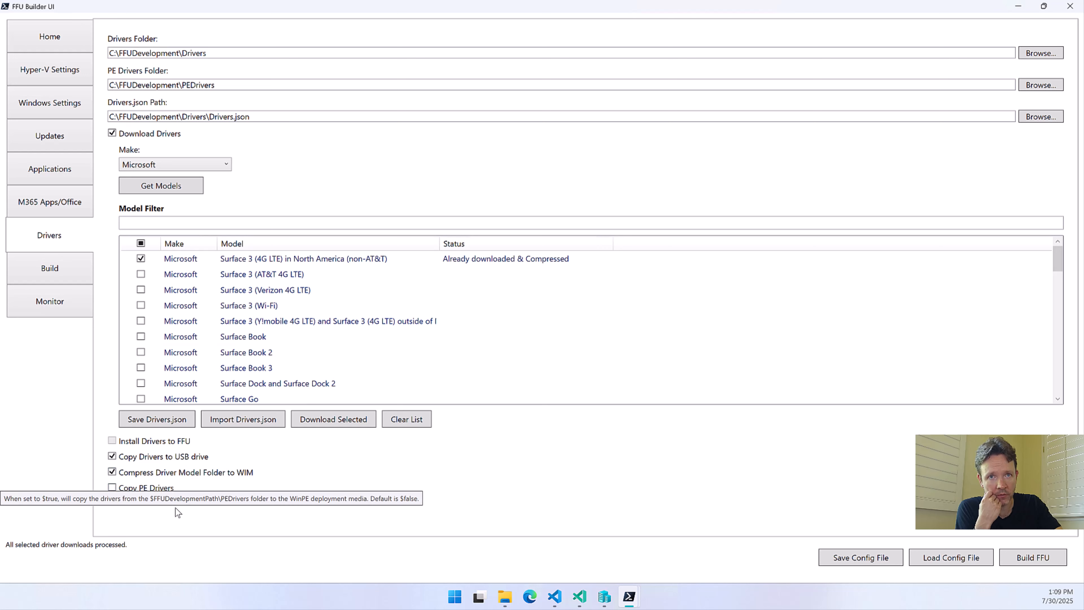
{"action": "double_click", "coordinate": [440, 245]}
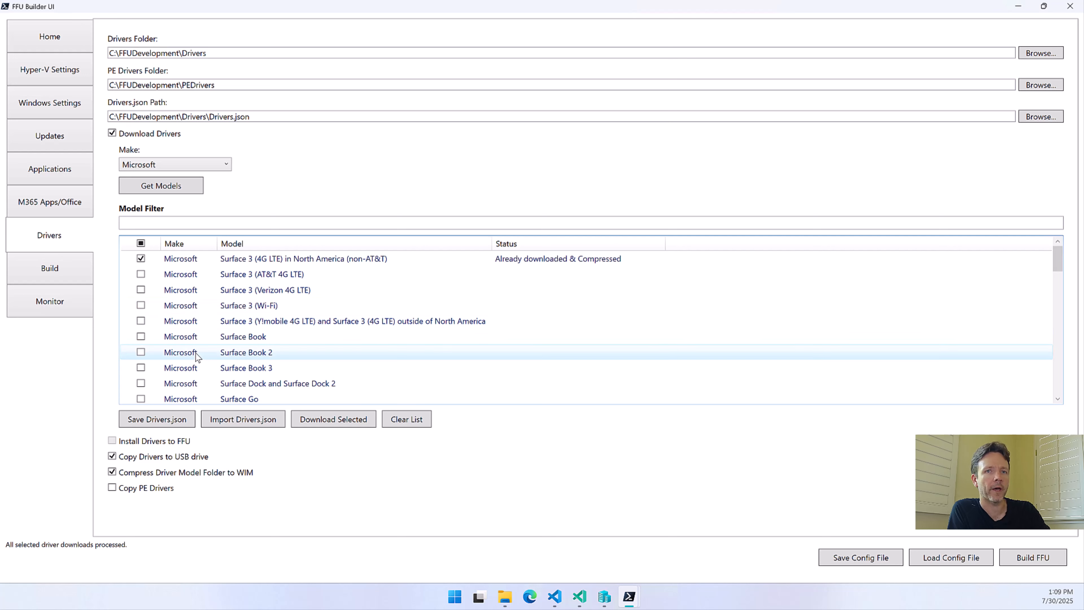
{"action": "scroll", "coordinate": [239, 351], "scroll_direction": "down", "scroll_amount": 4}
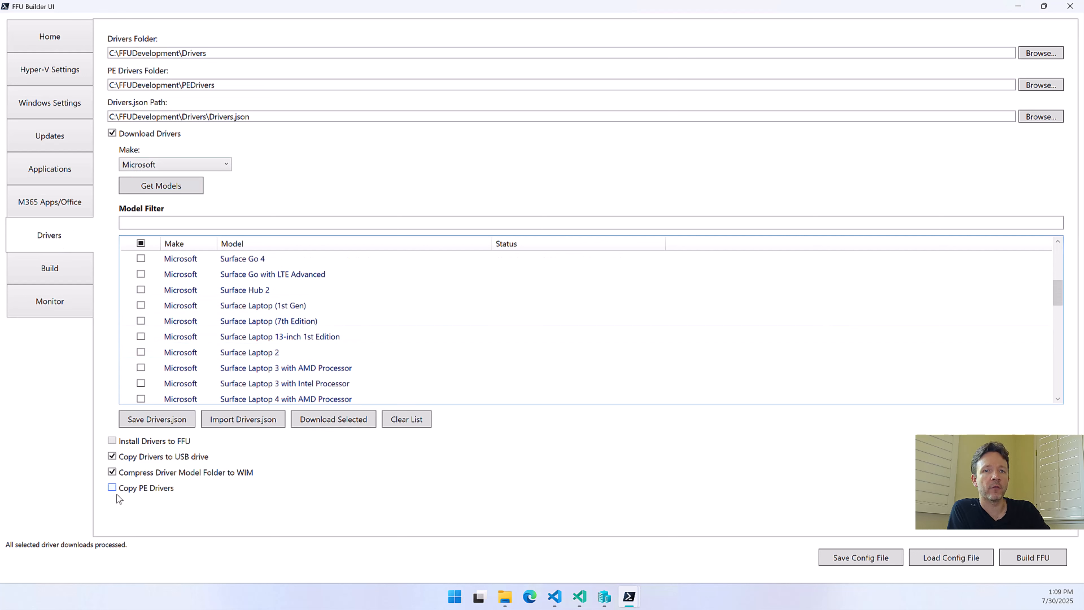
{"action": "left_click", "coordinate": [142, 490]}
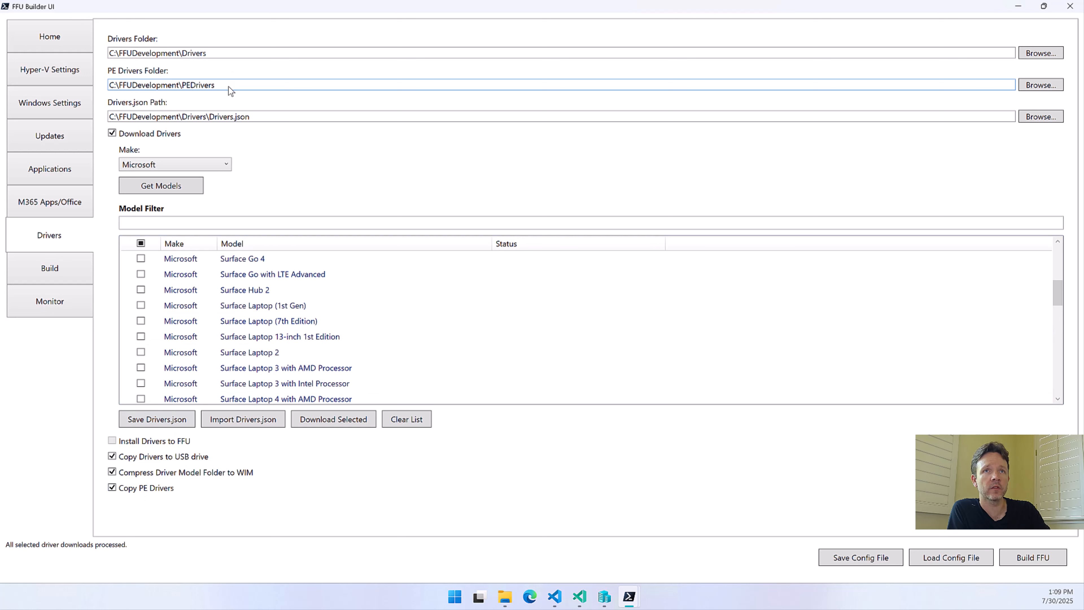
Check the PE Drivers Folder path, inspect FFUDevelopment\PEDrivers in File Explorer, and return to the Copy PE Drivers option
{"action": "left_click_drag", "start_coordinate": [229, 86], "coordinate": [123, 84]}
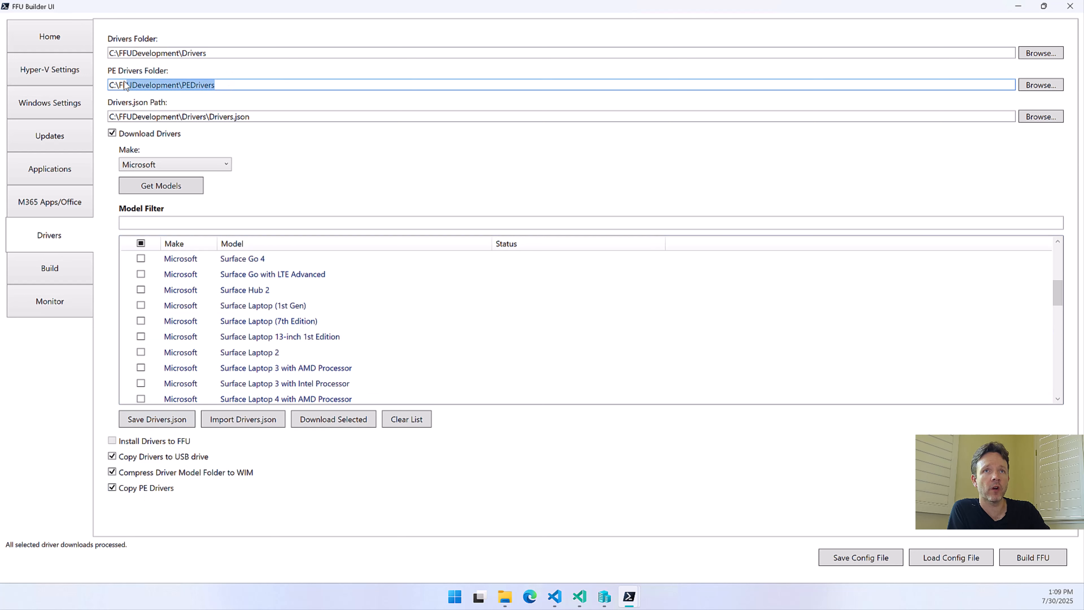
{"action": "left_click", "coordinate": [505, 597]}
{"action": "left_click", "coordinate": [368, 33]}
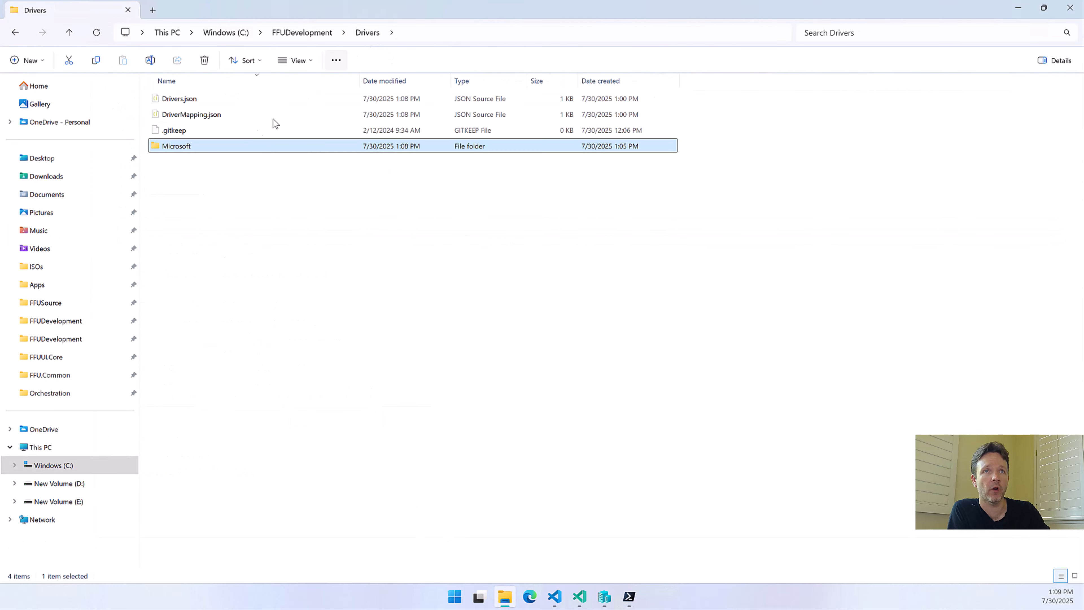
{"action": "left_click", "coordinate": [300, 32]}
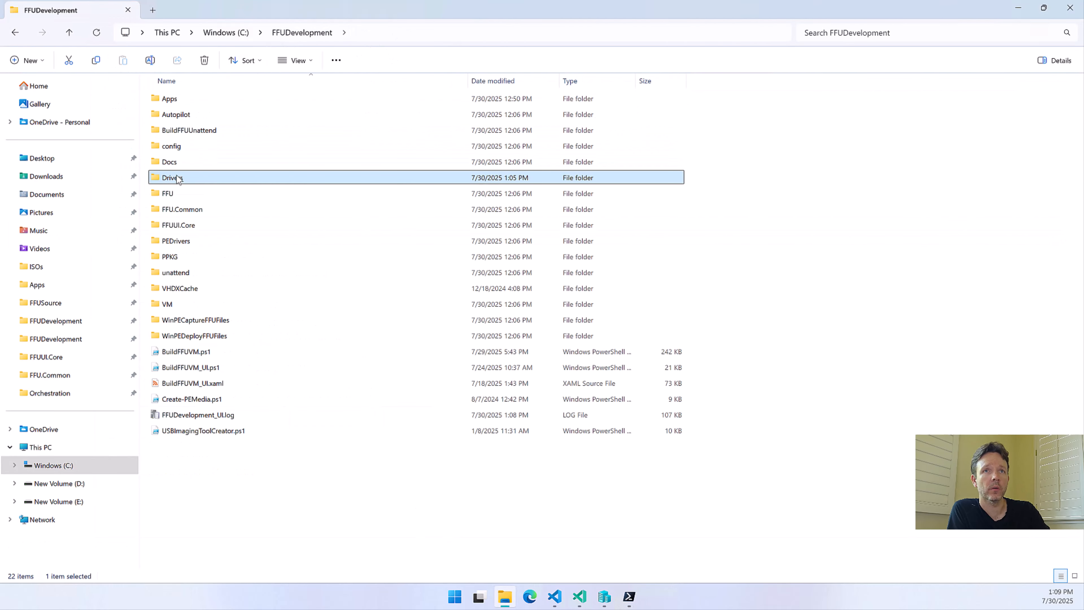
{"action": "double_click", "coordinate": [184, 239]}
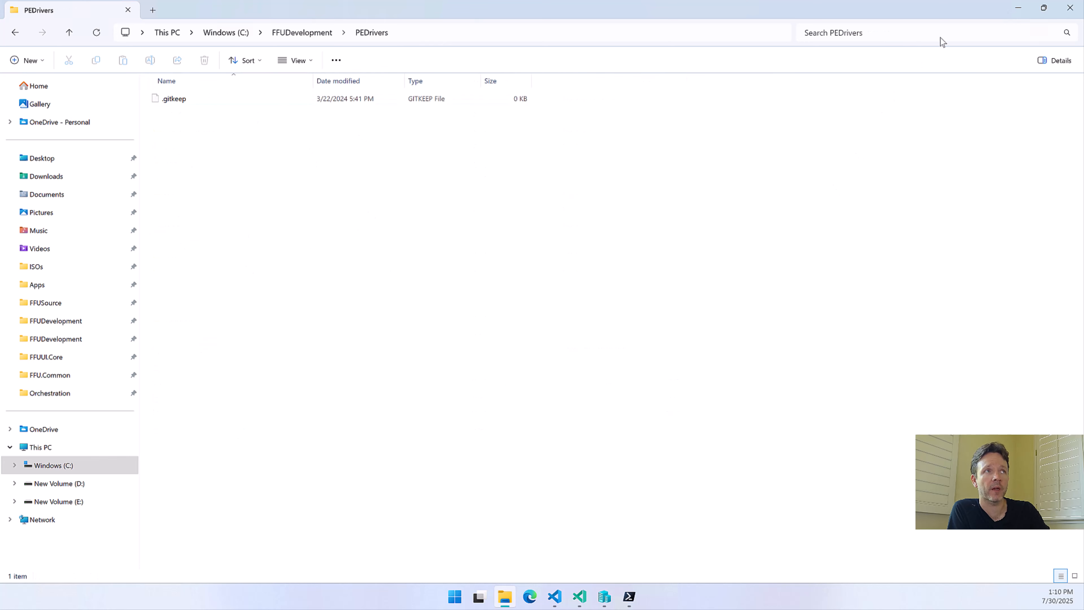
{"action": "left_click", "coordinate": [1018, 10]}
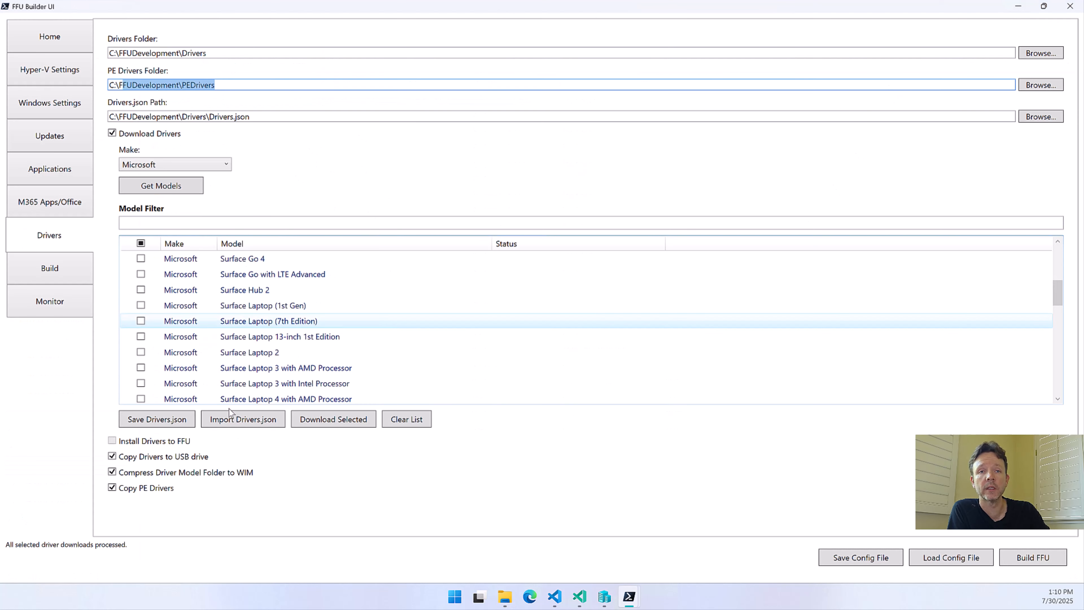
{"action": "mouse_move", "coordinate": [145, 501]}
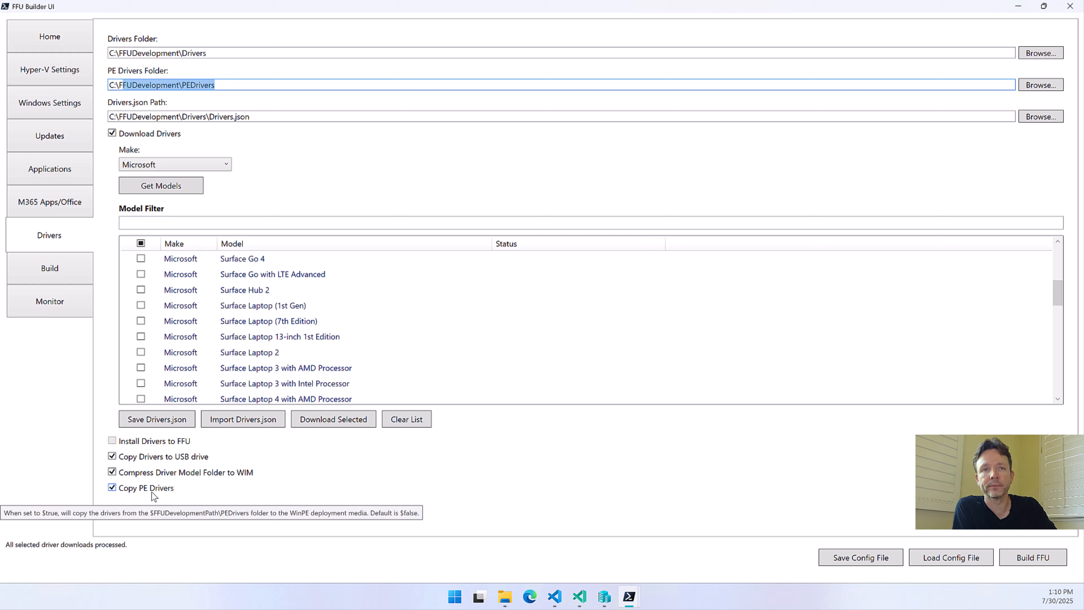
Open the FFU build settings, review the name template and capture fields, and put the cursor in the Threads value
{"action": "left_click", "coordinate": [81, 273]}
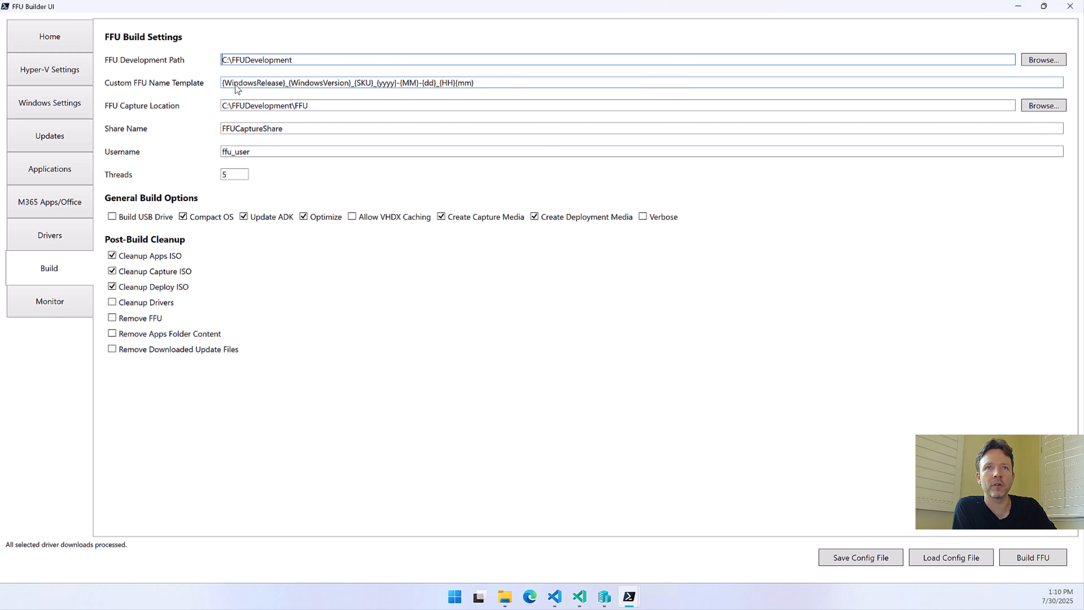
{"action": "mouse_move", "coordinate": [238, 89]}
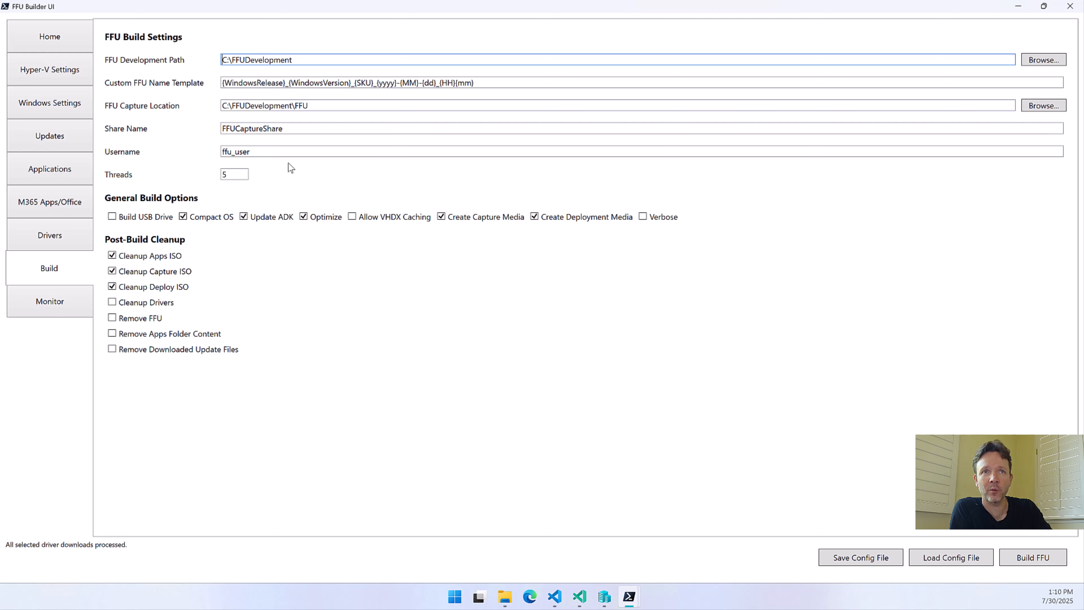
{"action": "left_click", "coordinate": [237, 177]}
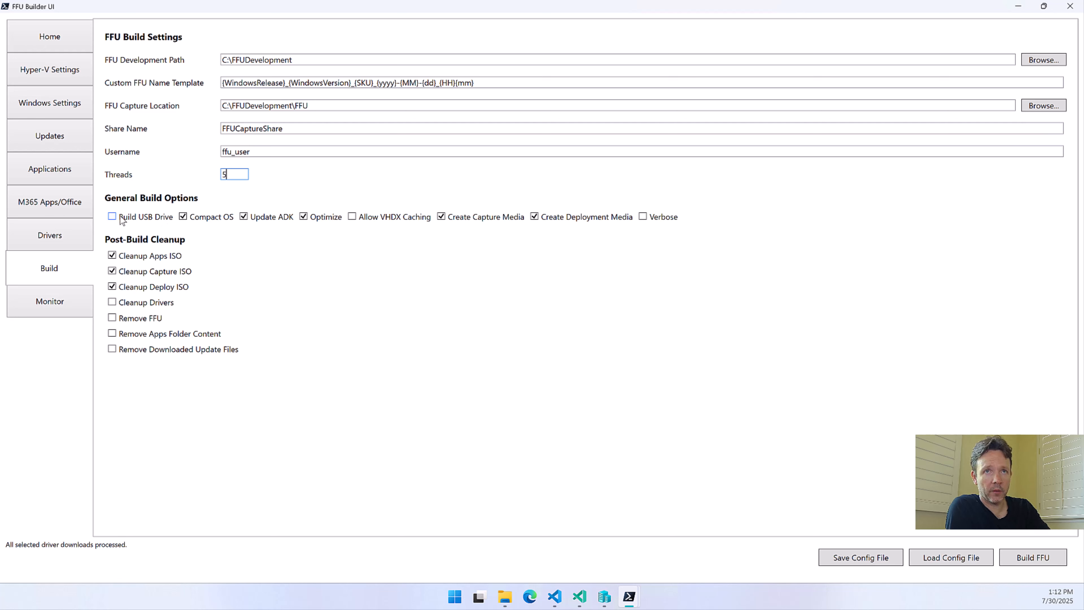
Enable Build USB Drive and Allow External Hard Disk Media, toggling Prompt for External Hard Disk Media and leaving it enabled
{"action": "left_click", "coordinate": [143, 216]}
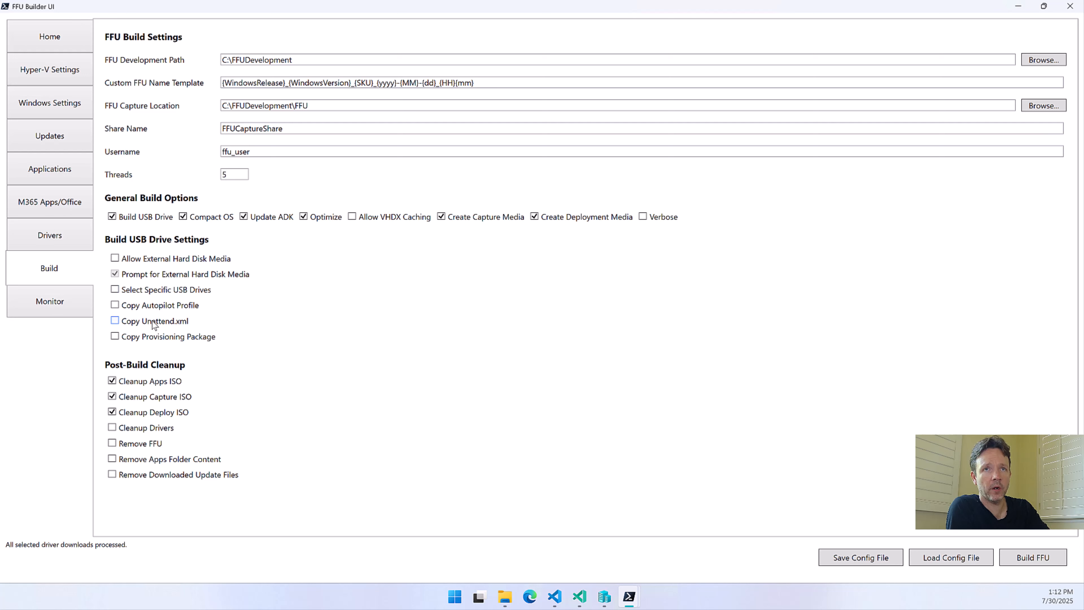
{"action": "mouse_move", "coordinate": [149, 218]}
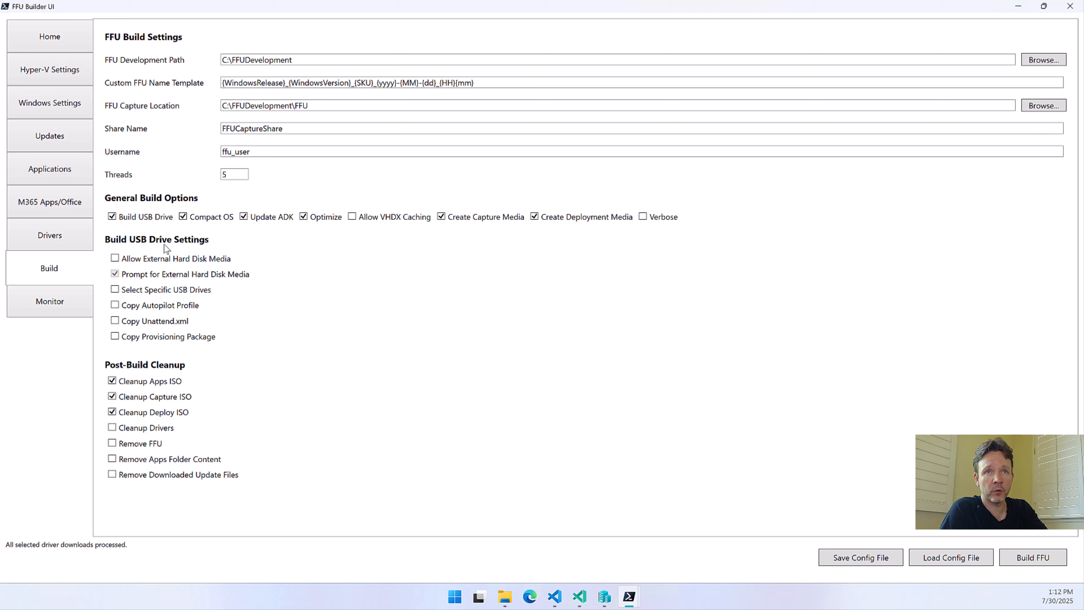
{"action": "left_click", "coordinate": [159, 263]}
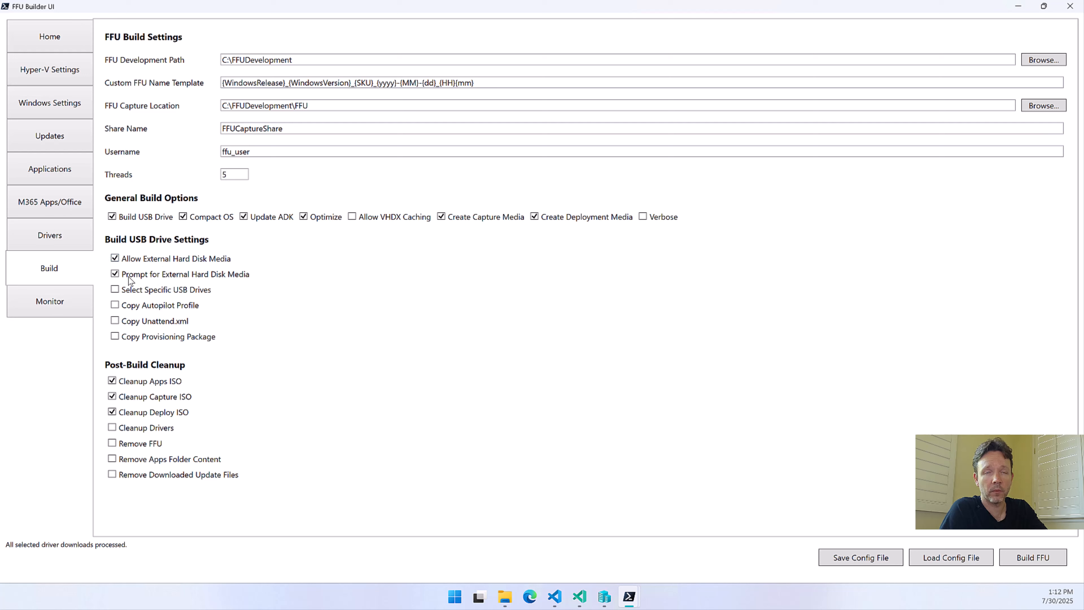
{"action": "mouse_move", "coordinate": [136, 274]}
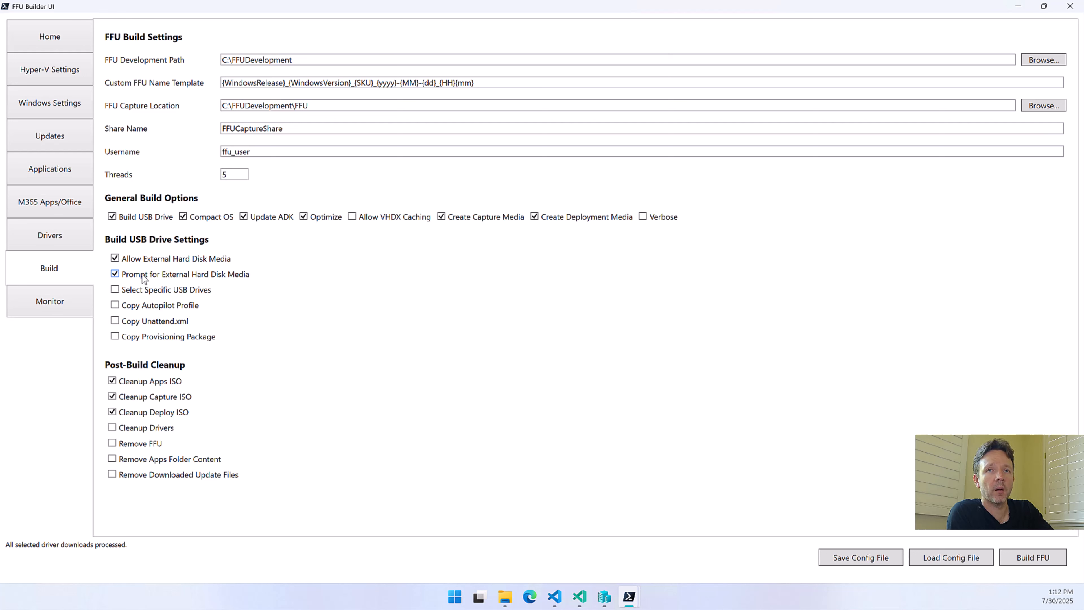
{"action": "left_click", "coordinate": [143, 279]}
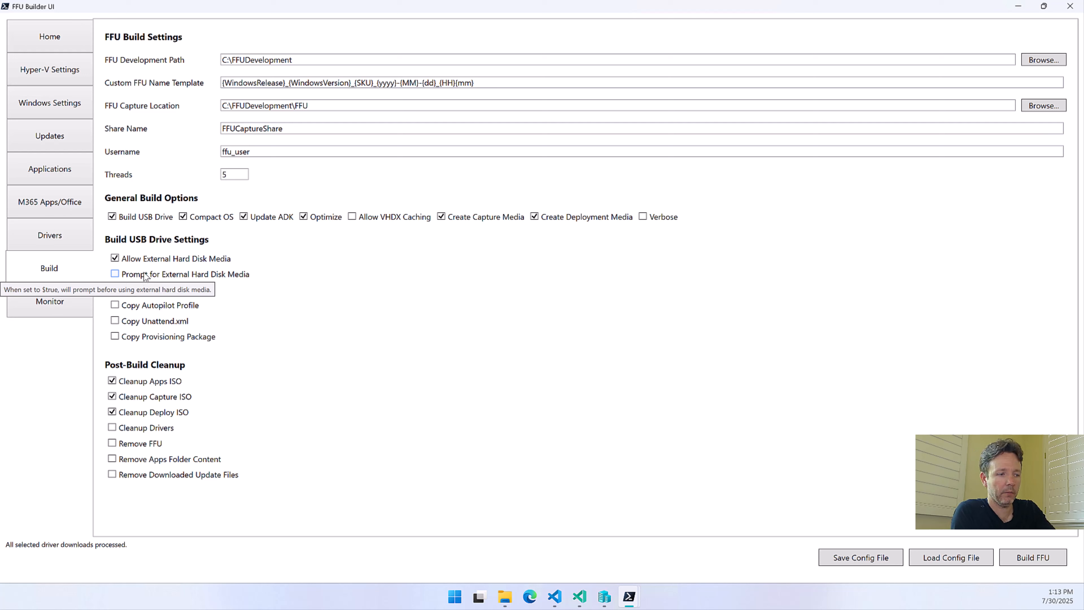
{"action": "left_click", "coordinate": [145, 278]}
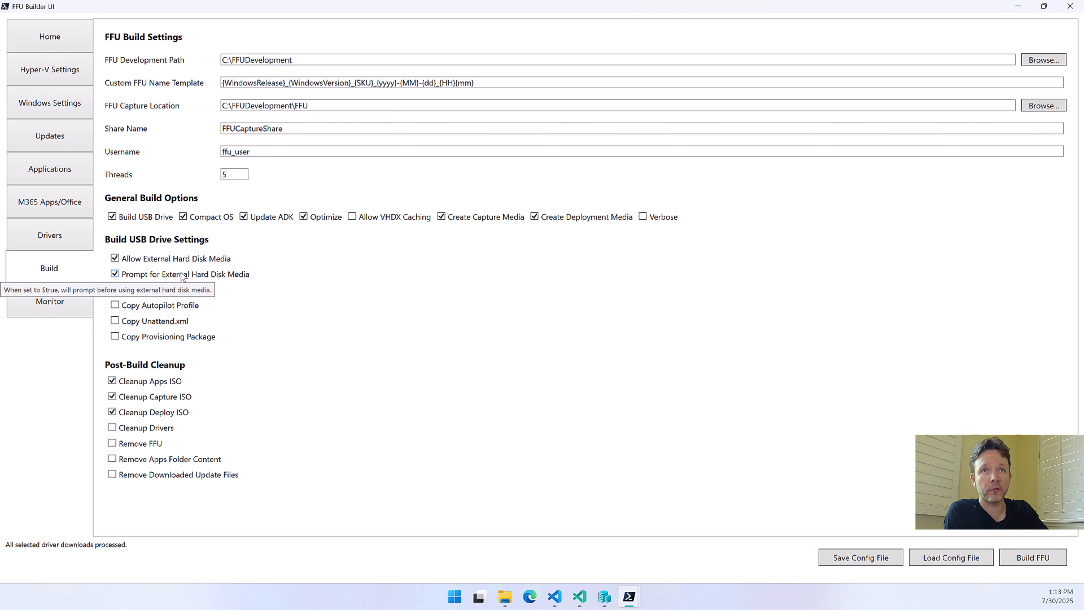
{"action": "left_click", "coordinate": [161, 278]}
{"action": "left_click", "coordinate": [161, 278]}
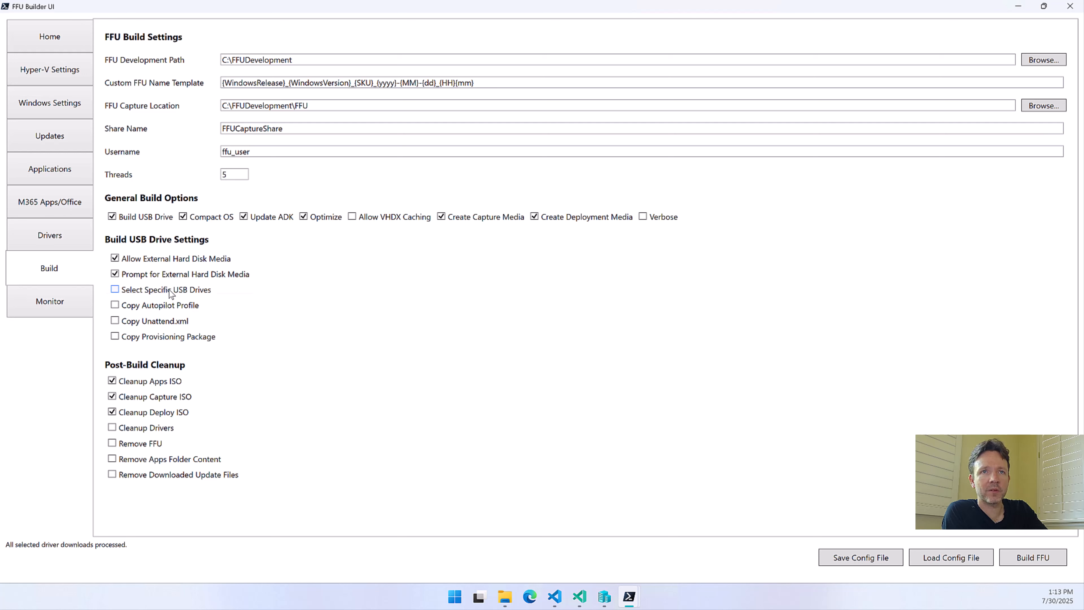
Enable Select Specific USB Drives, widen the drive list's Model column to fit, and select the Kingston DT Elite G2 USB Device
{"action": "left_click", "coordinate": [170, 290]}
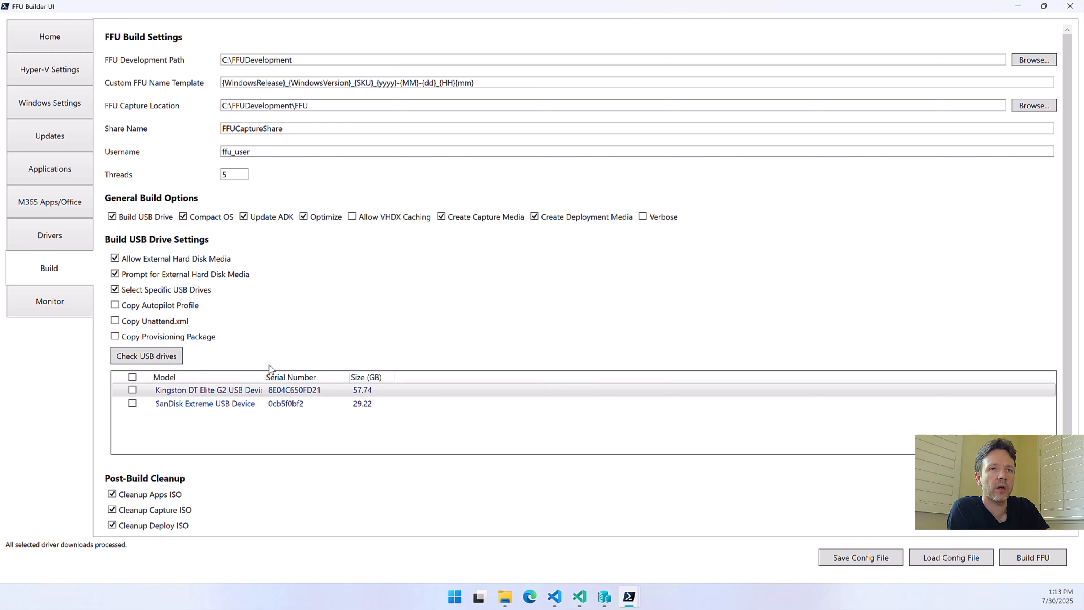
{"action": "double_click", "coordinate": [265, 376]}
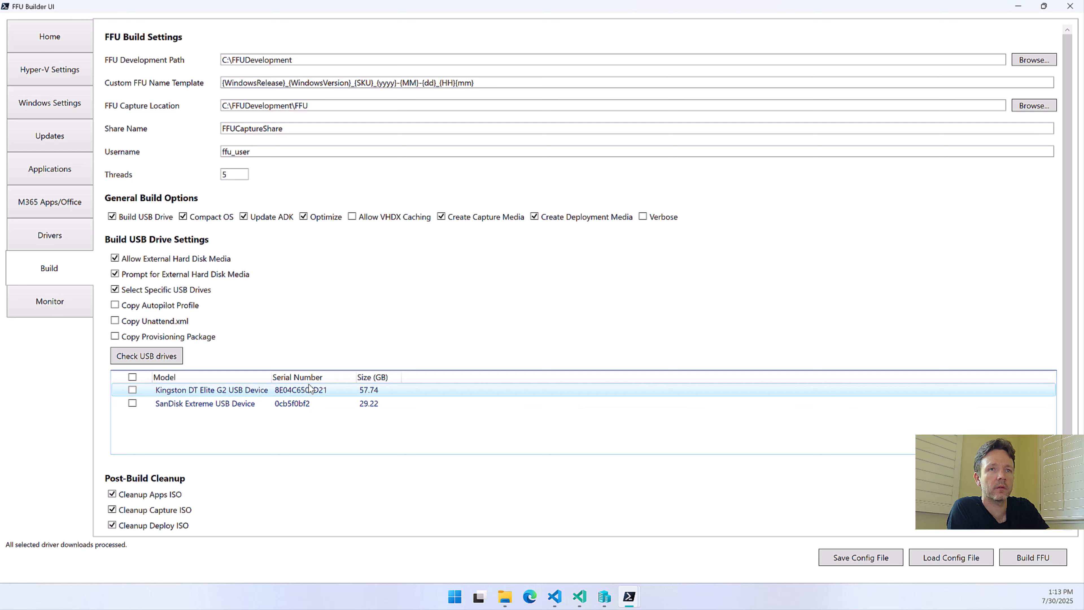
{"action": "left_click", "coordinate": [400, 389]}
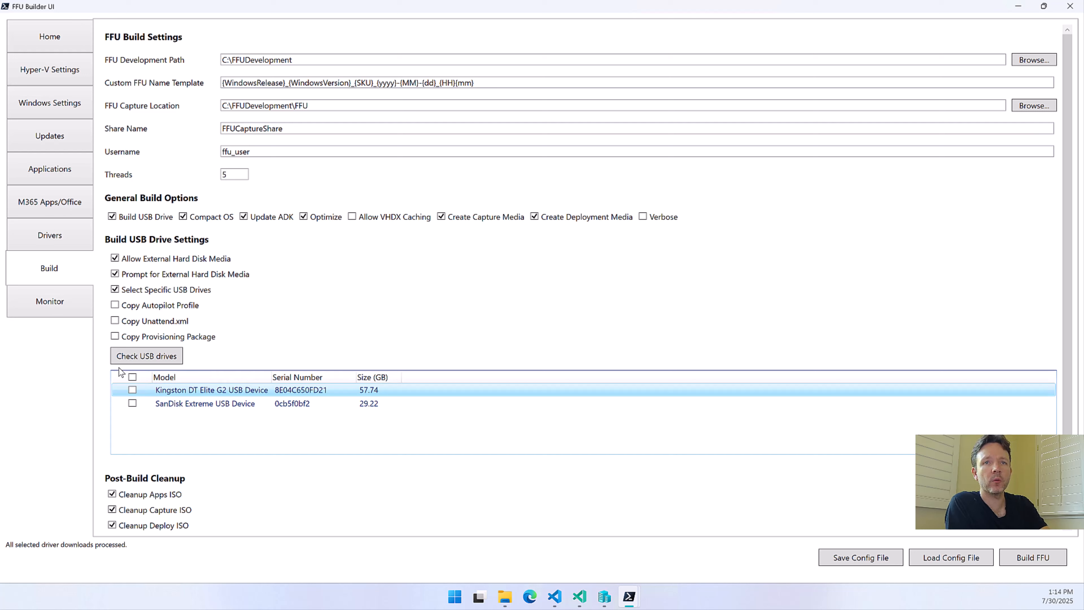
{"action": "left_click", "coordinate": [132, 389]}
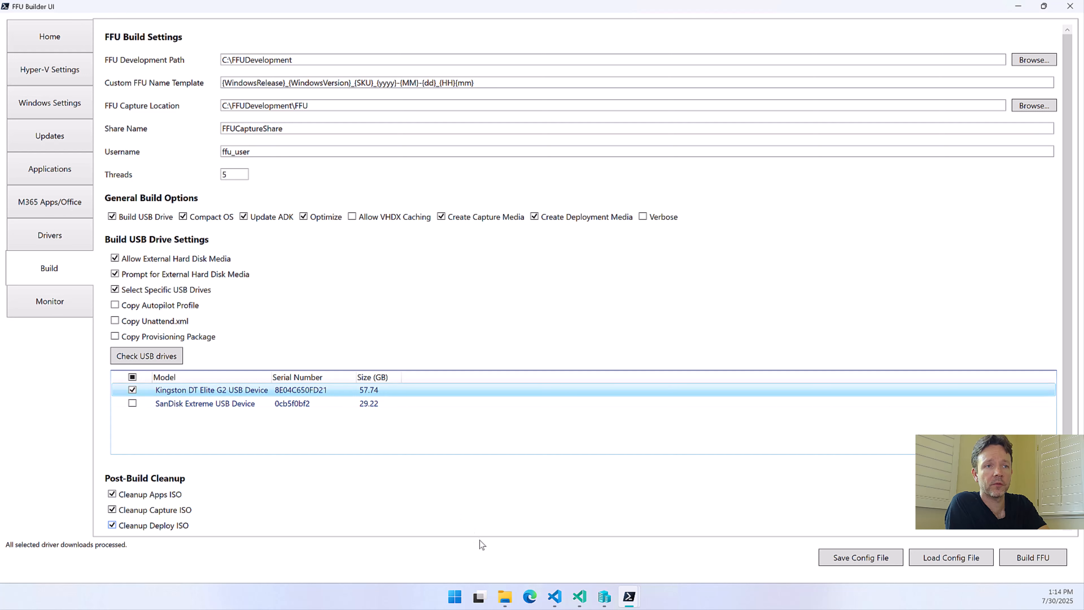
Locate the PPKG, unattend and Autopilot folders in FFUDevelopment in File Explorer, and return to the Copy Autopilot Profile option
{"action": "left_click", "coordinate": [506, 595]}
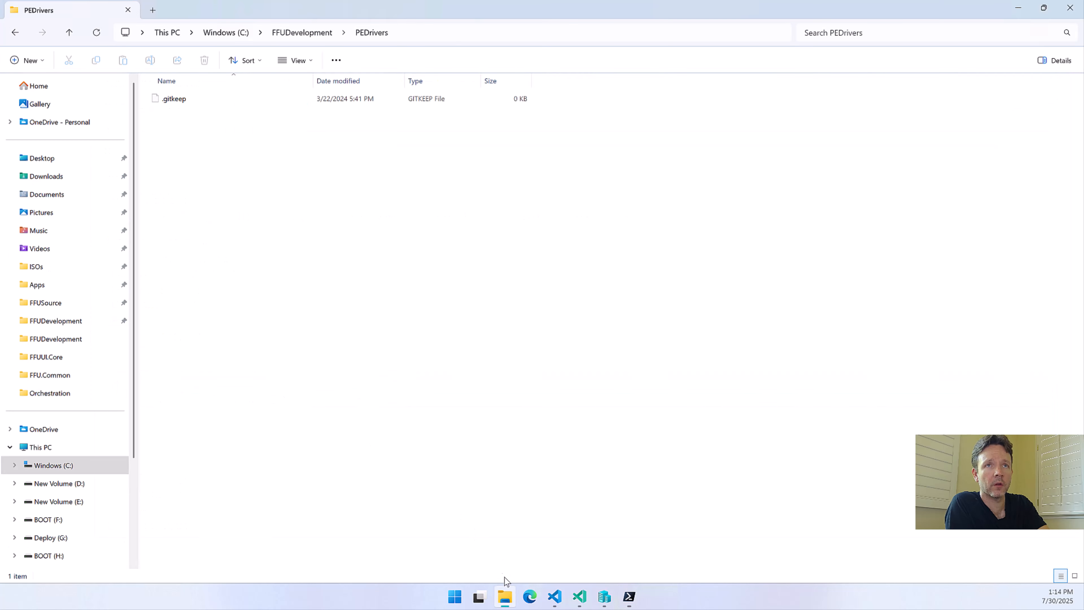
{"action": "left_click", "coordinate": [305, 33]}
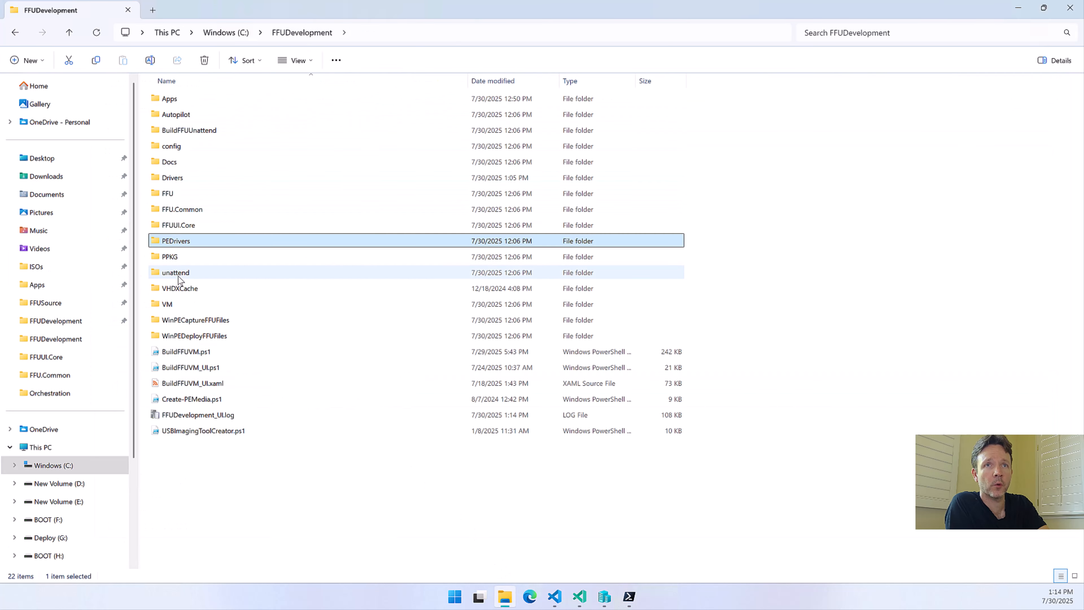
{"action": "left_click", "coordinate": [168, 259]}
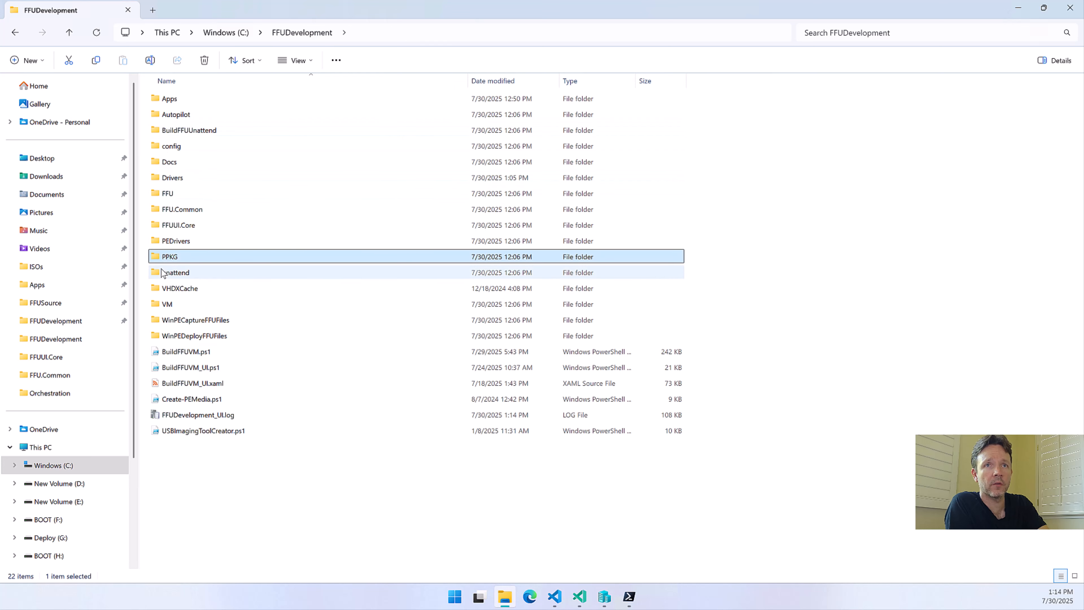
{"action": "left_click", "coordinate": [163, 273]}
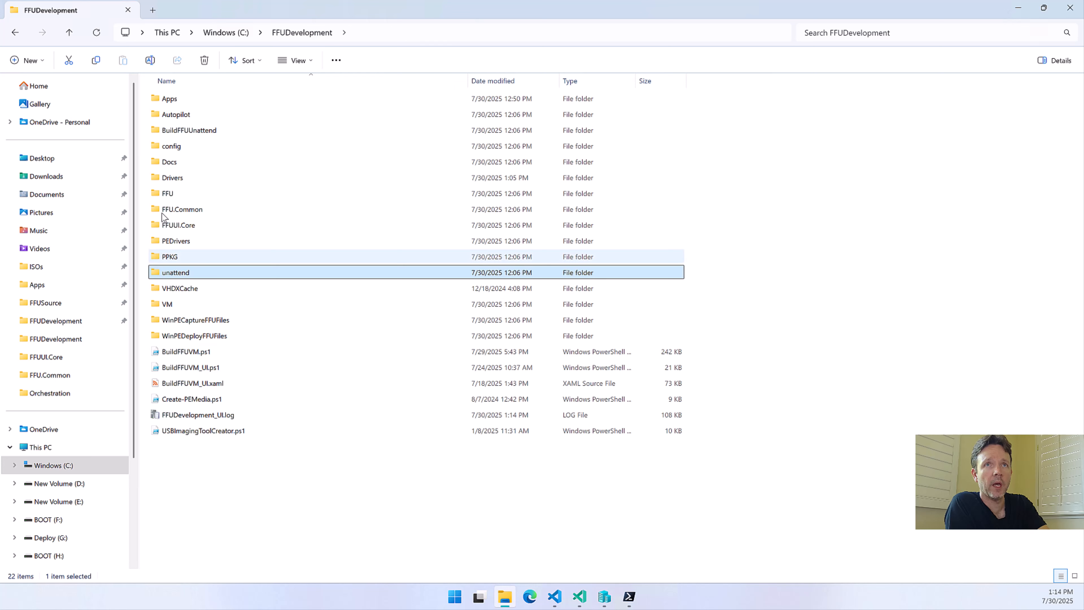
{"action": "left_click", "coordinate": [167, 114]}
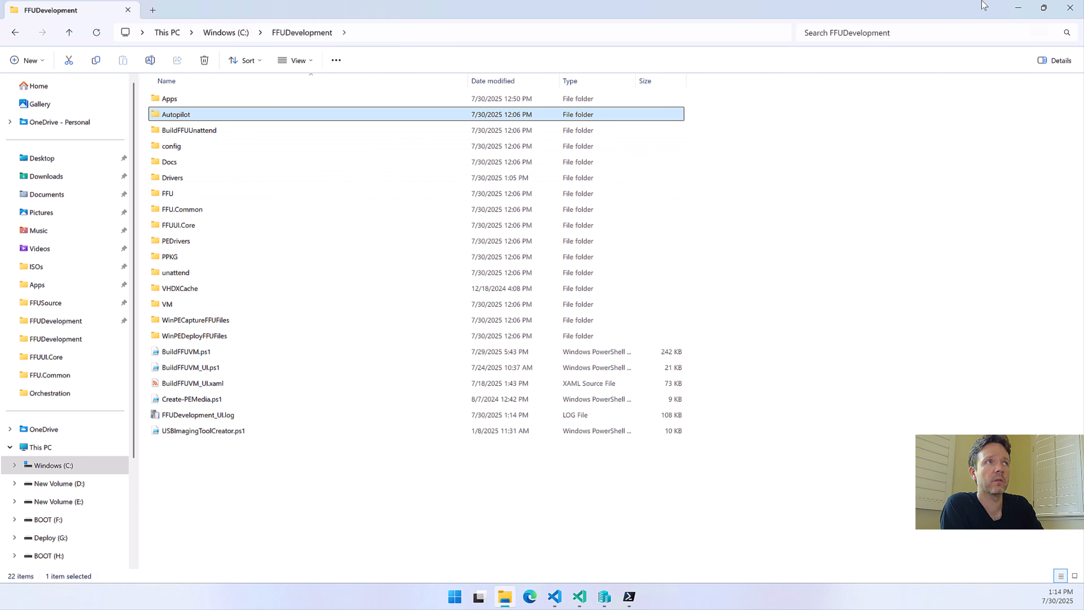
{"action": "left_click", "coordinate": [1017, 9]}
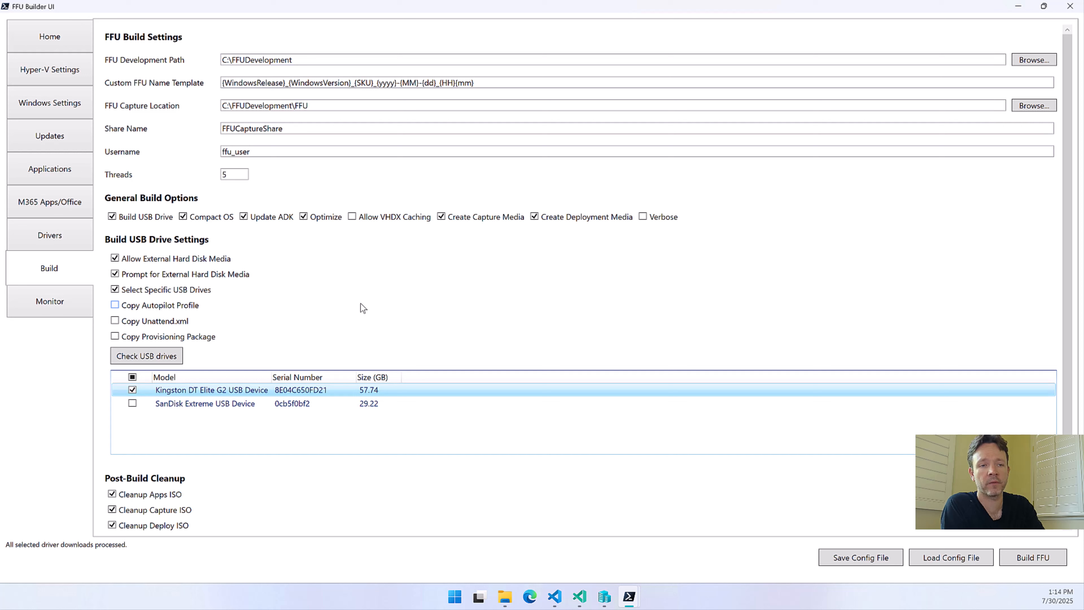
{"action": "mouse_move", "coordinate": [361, 304]}
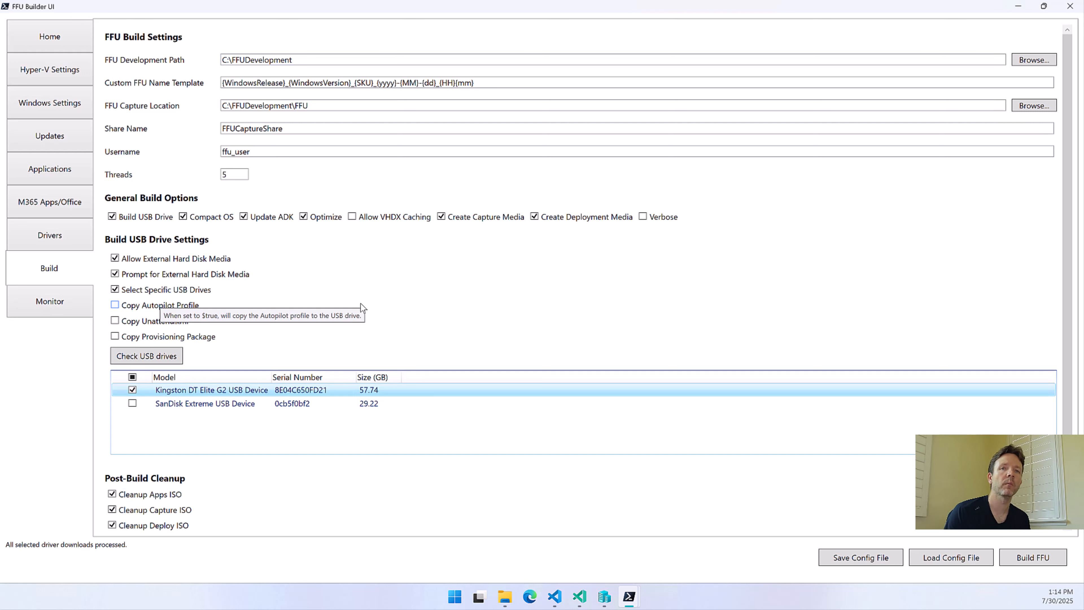
{"action": "mouse_move", "coordinate": [392, 292]}
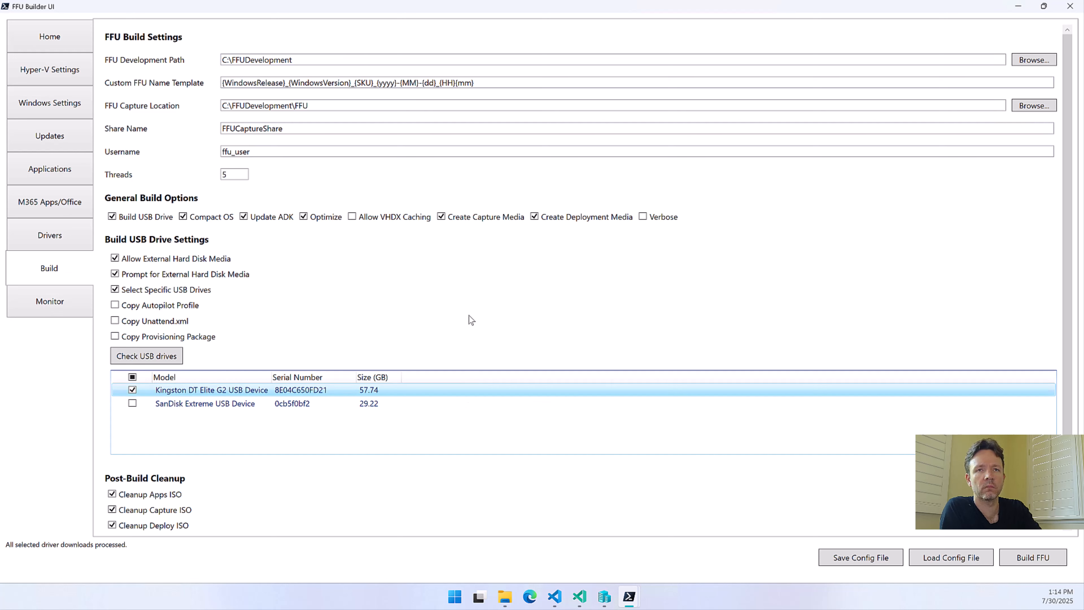
Deselect the Kingston DT Elite G2 USB Device and disable Select Specific USB Drives
{"action": "left_click", "coordinate": [132, 390]}
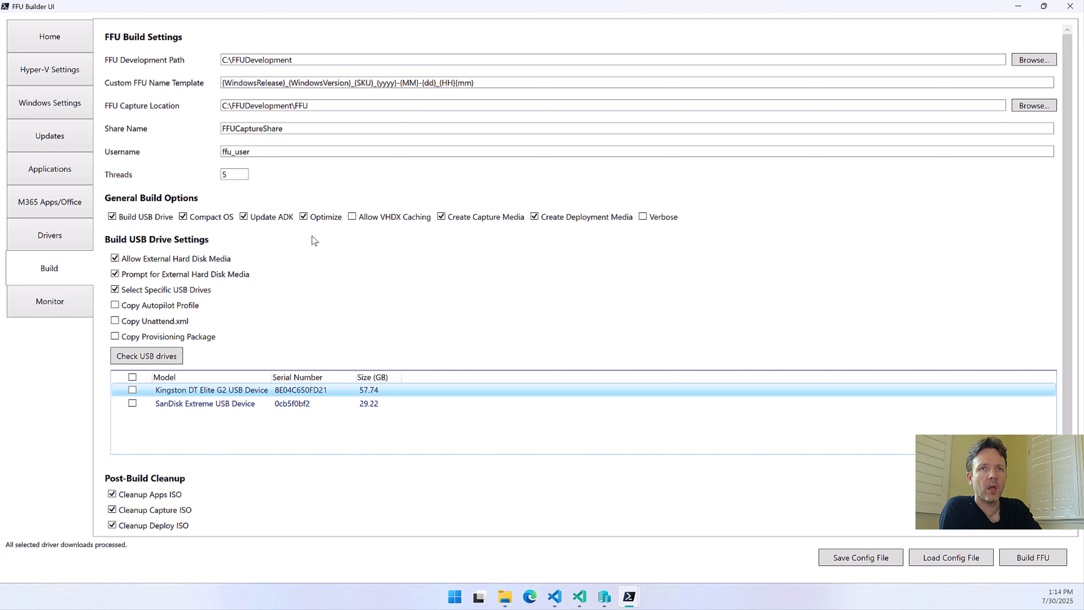
{"action": "scroll", "coordinate": [313, 238], "scroll_direction": "down", "scroll_amount": 2}
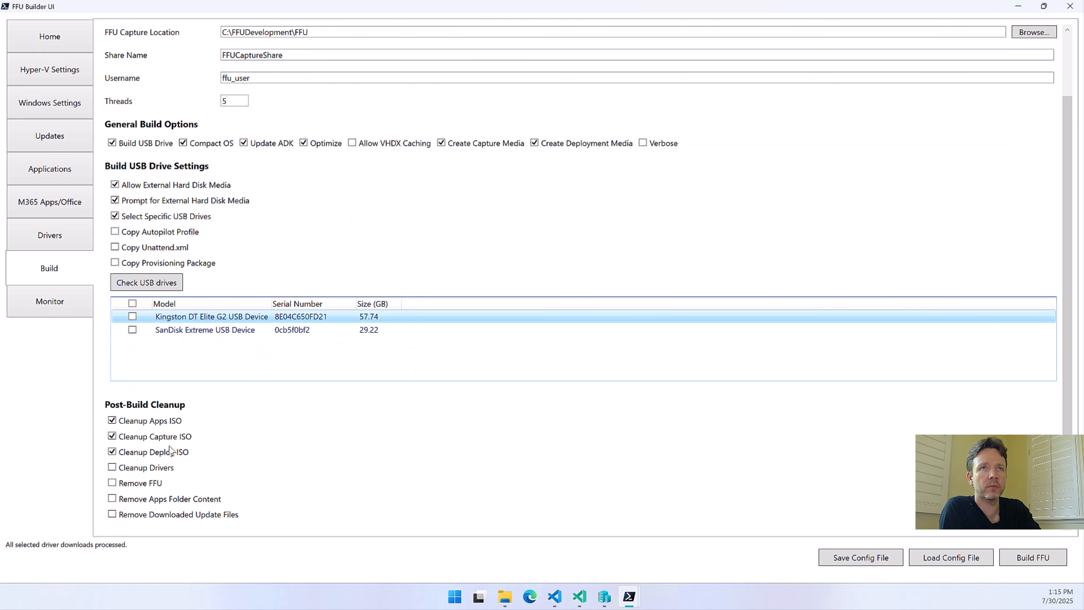
{"action": "left_click", "coordinate": [124, 217]}
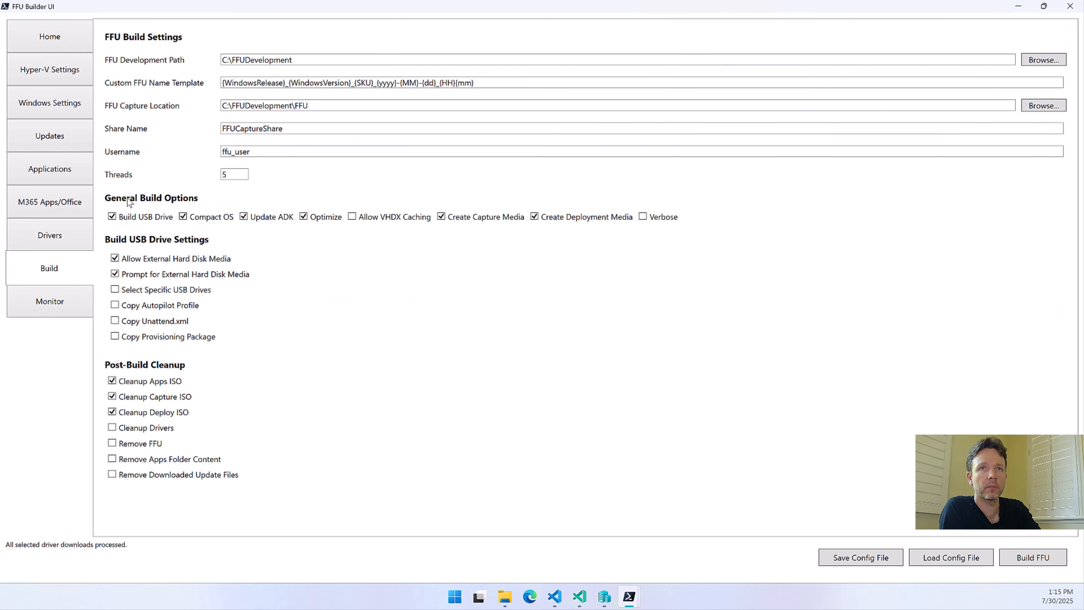
Disable Build USB Drive, check the Update ADK and Optimize descriptions, and enable Allow VHDX Caching
{"action": "left_click", "coordinate": [142, 216]}
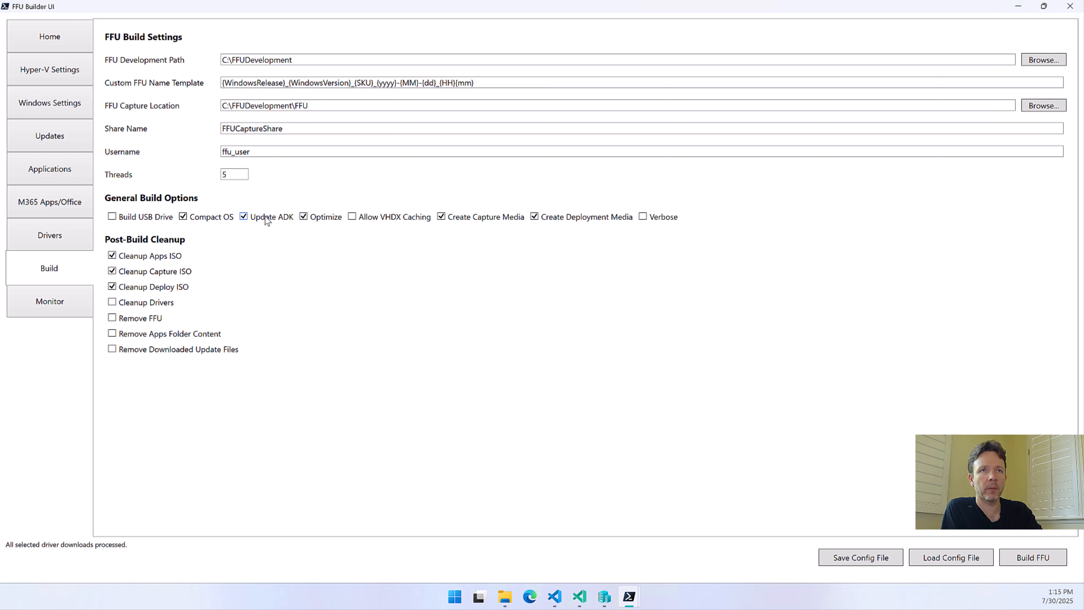
{"action": "mouse_move", "coordinate": [267, 220]}
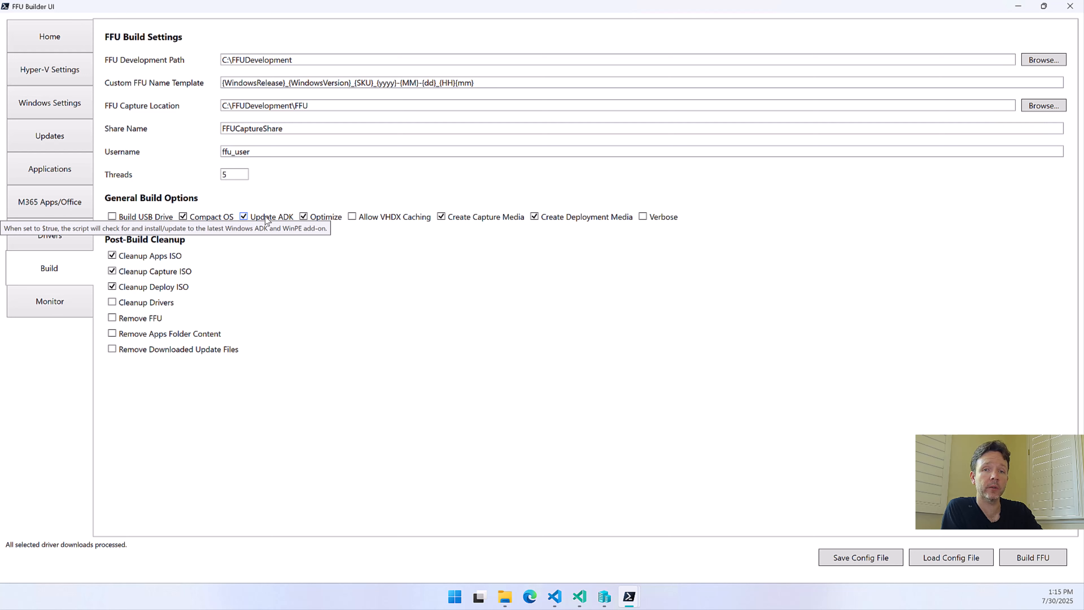
{"action": "left_click", "coordinate": [267, 220]}
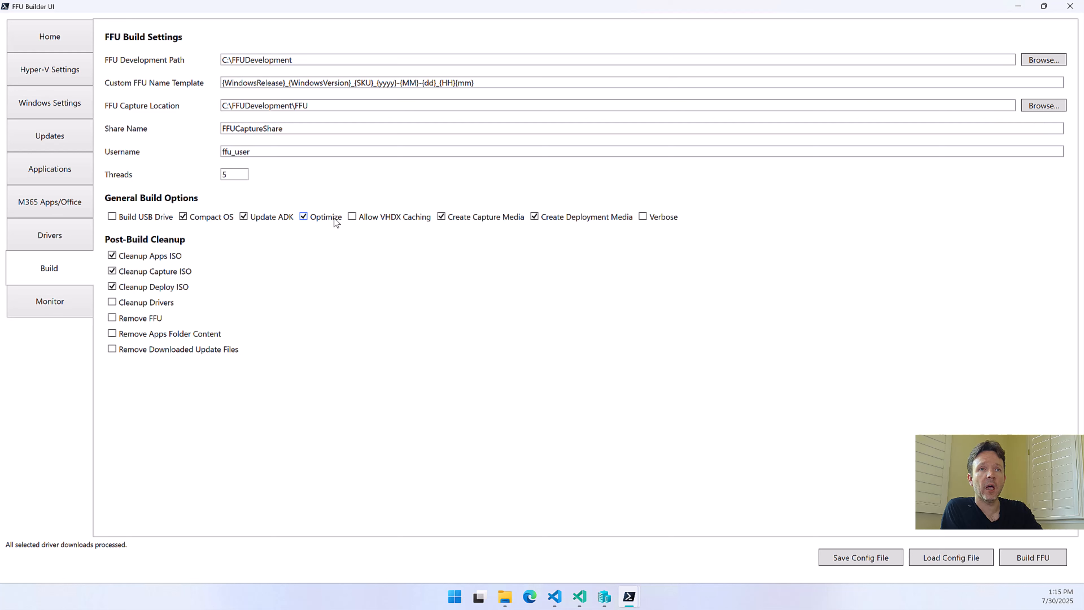
{"action": "mouse_move", "coordinate": [334, 218]}
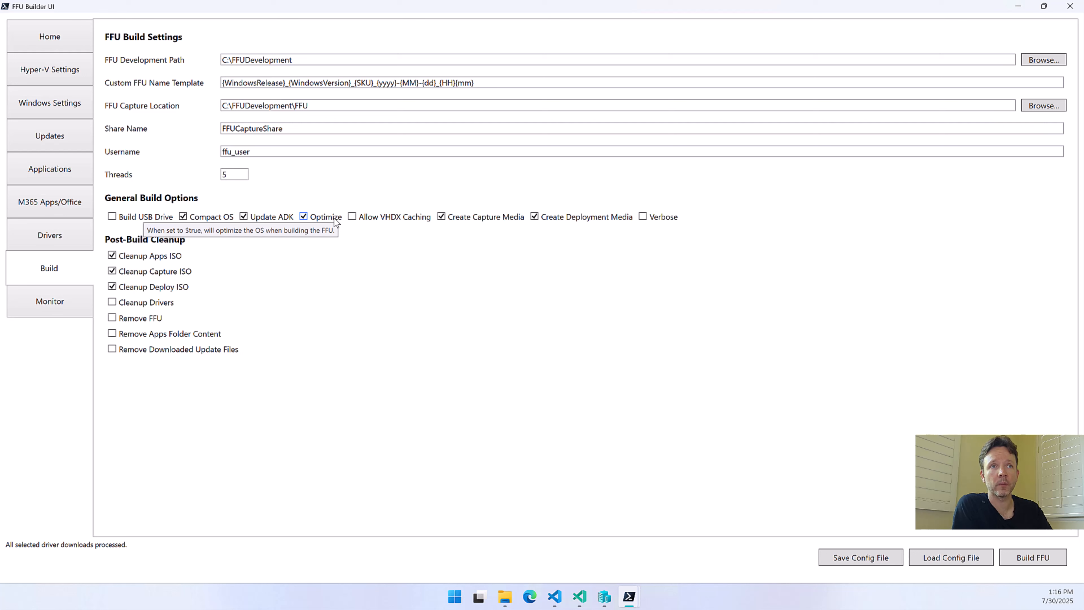
{"action": "left_click", "coordinate": [413, 217]}
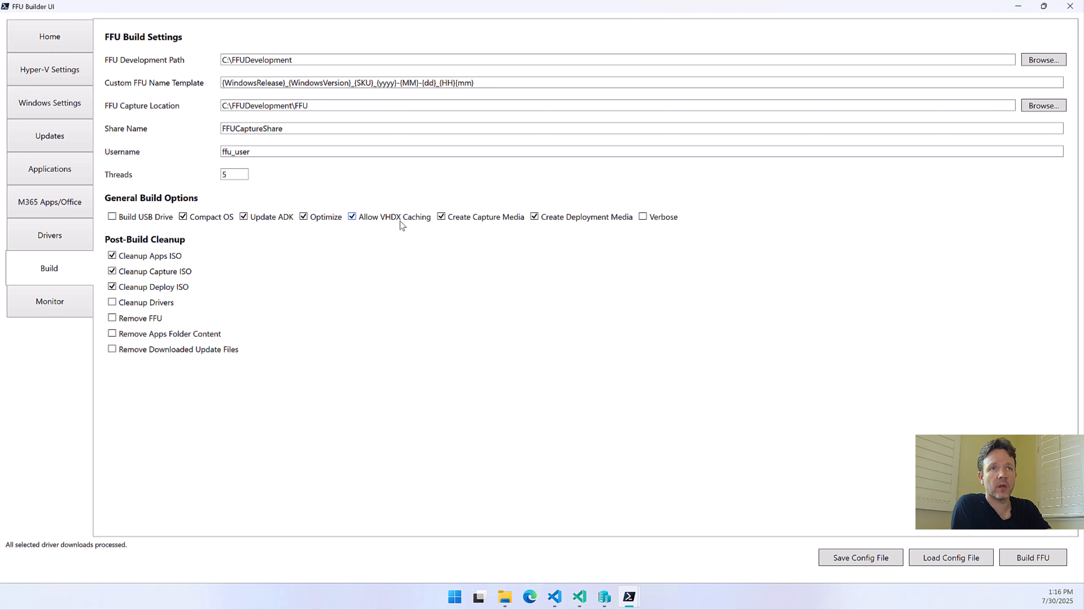
{"action": "mouse_move", "coordinate": [402, 225]}
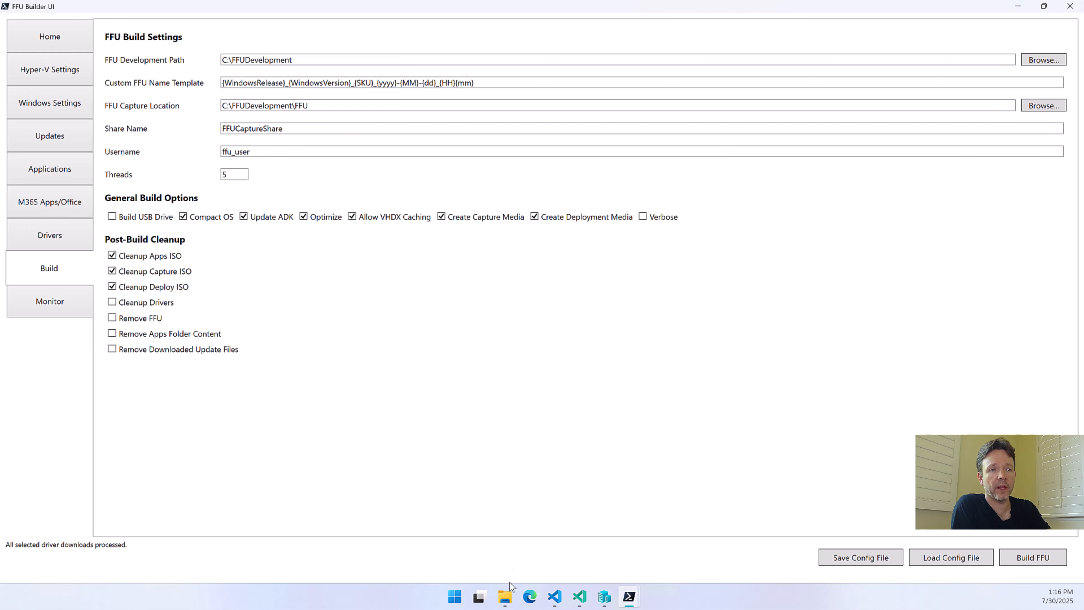
Inspect the FFUDevelopment\VHDXCache folder in File Explorer and return to the FFU build settings
{"action": "left_click", "coordinate": [505, 596]}
{"action": "double_click", "coordinate": [195, 291]}
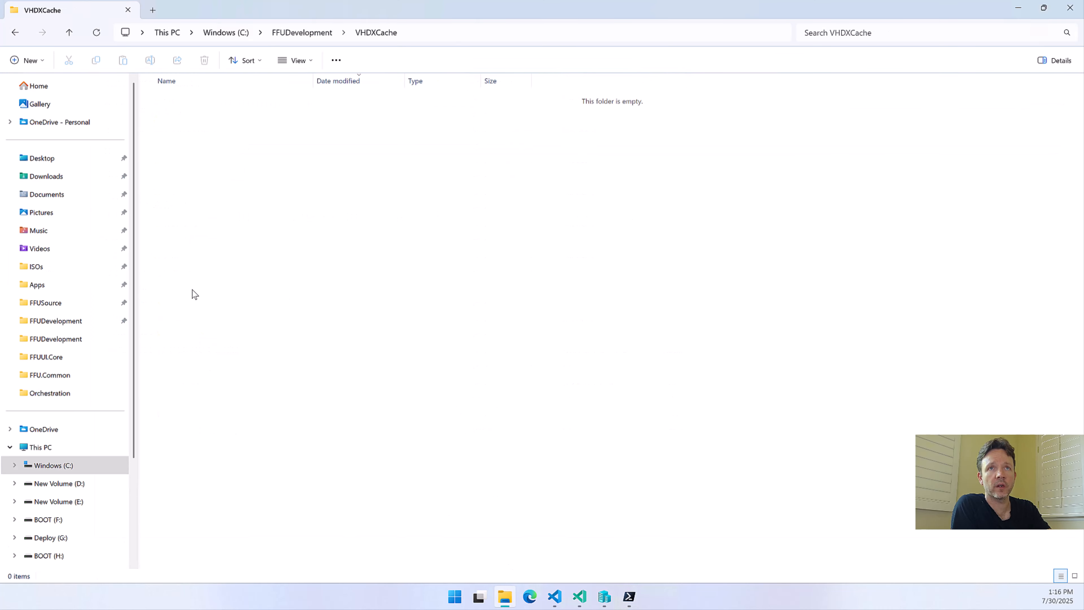
{"action": "key", "text": "alt+Left"}
{"action": "left_click", "coordinate": [1023, 8]}
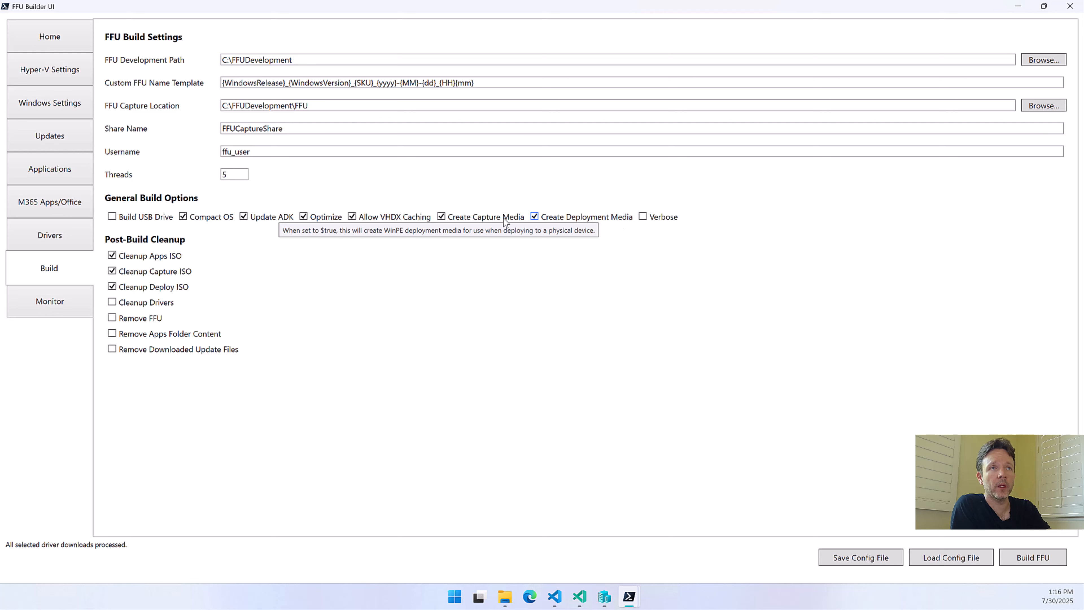
Disable Create Capture Media, and review the Applications, M365 Apps/Office and Drivers settings before returning to the build settings
{"action": "mouse_move", "coordinate": [476, 219]}
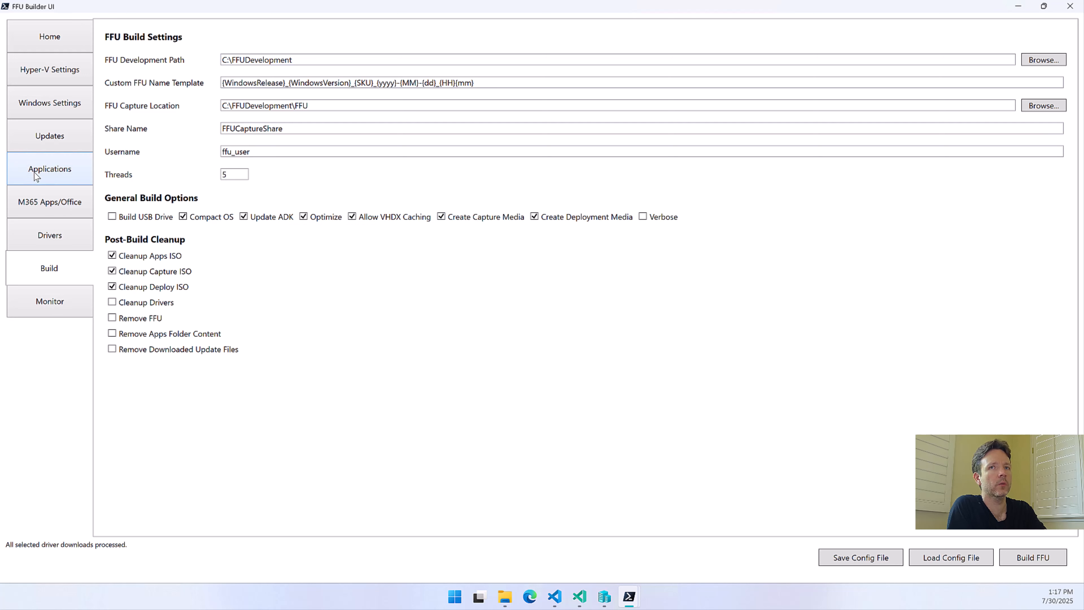
{"action": "left_click", "coordinate": [486, 218]}
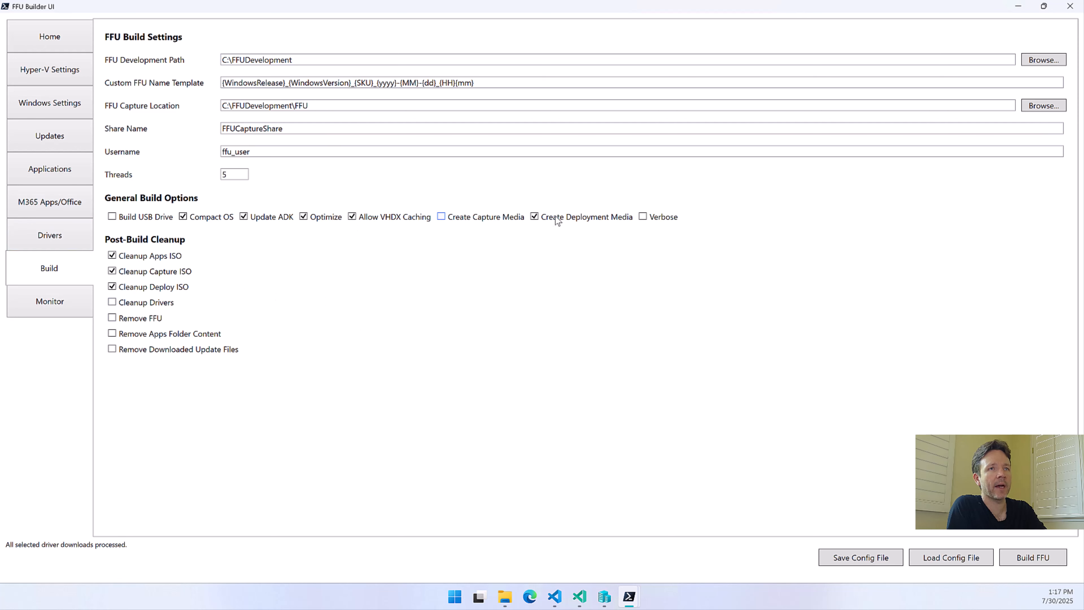
{"action": "left_click", "coordinate": [51, 174]}
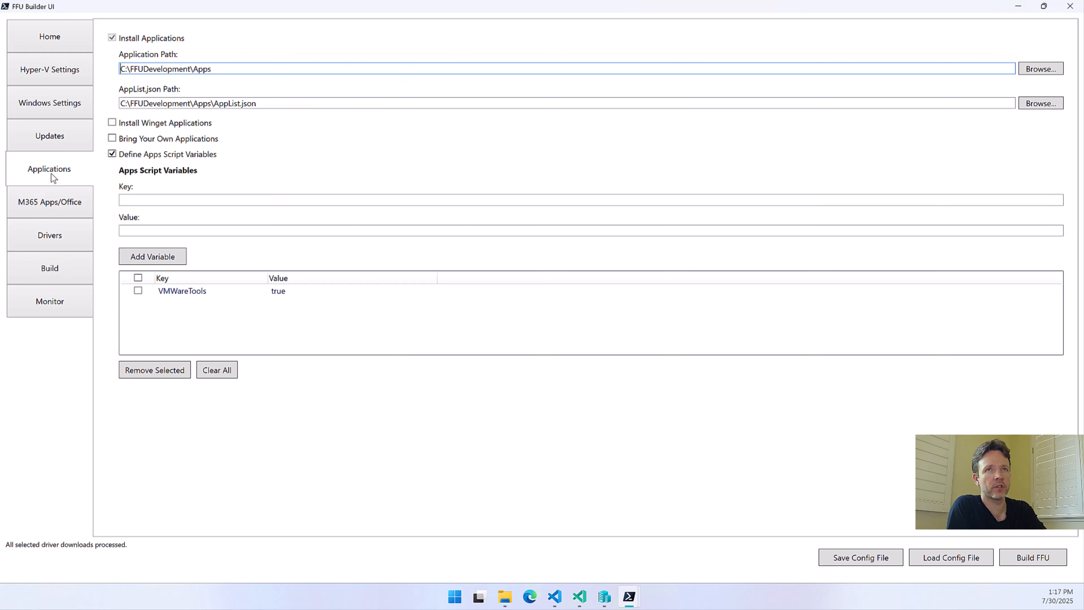
{"action": "left_click", "coordinate": [56, 205]}
{"action": "left_click", "coordinate": [68, 128]}
{"action": "left_click", "coordinate": [62, 231]}
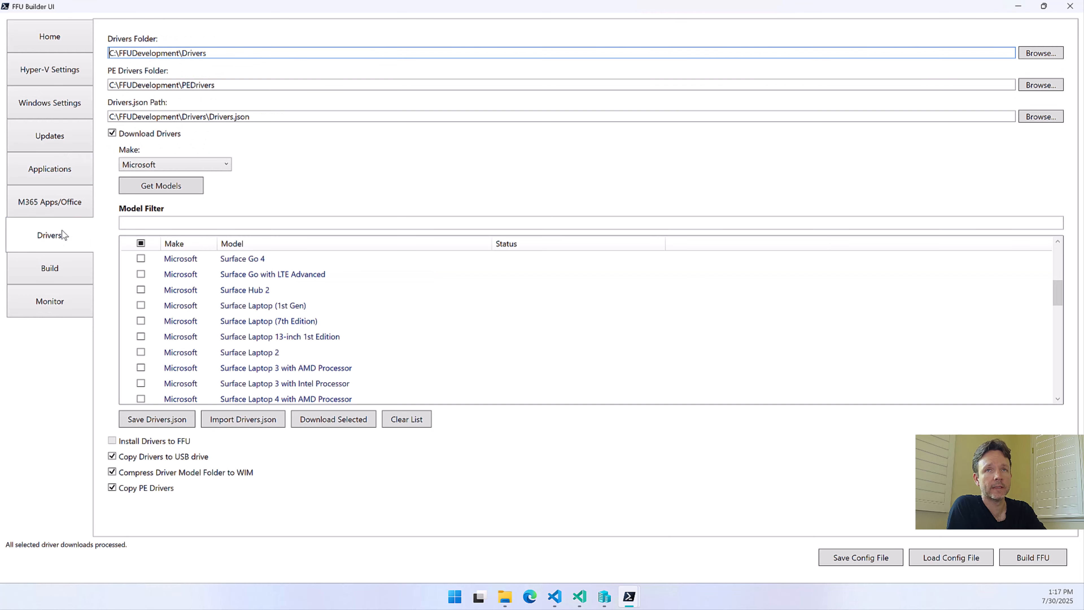
{"action": "left_click", "coordinate": [50, 269]}
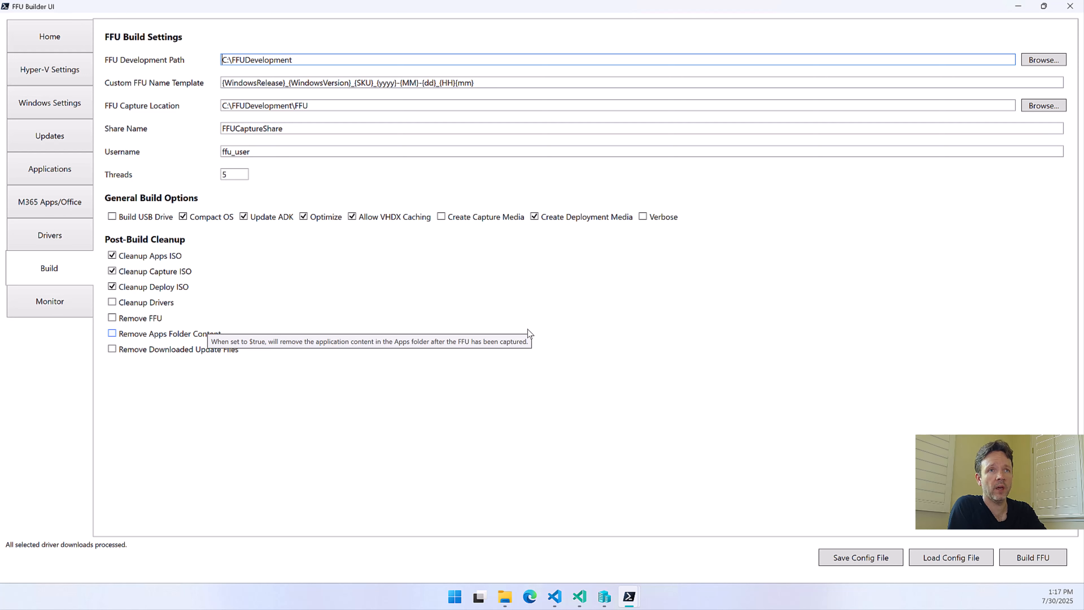
Enable Create Capture Media in the build options, and switch Cleanup Deploy ISO off and back on
{"action": "mouse_move", "coordinate": [481, 223]}
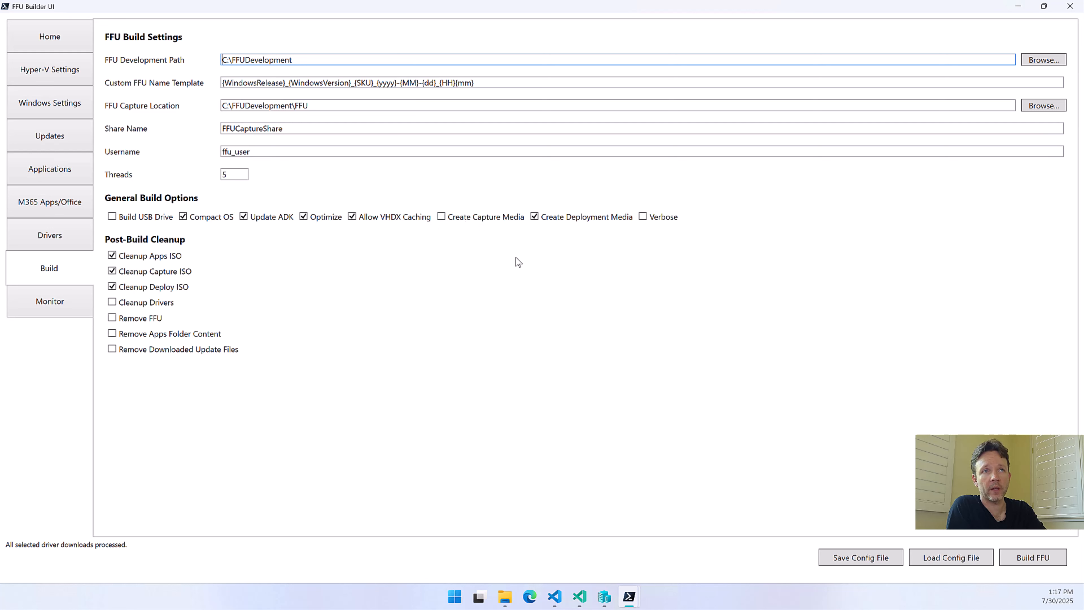
{"action": "left_click", "coordinate": [445, 212]}
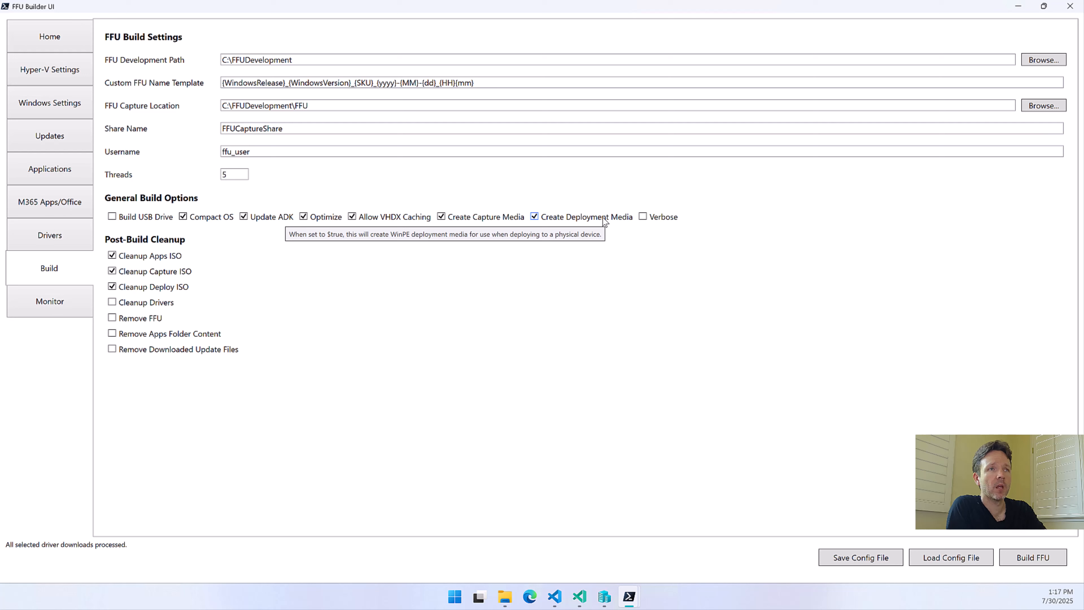
{"action": "left_click", "coordinate": [160, 287]}
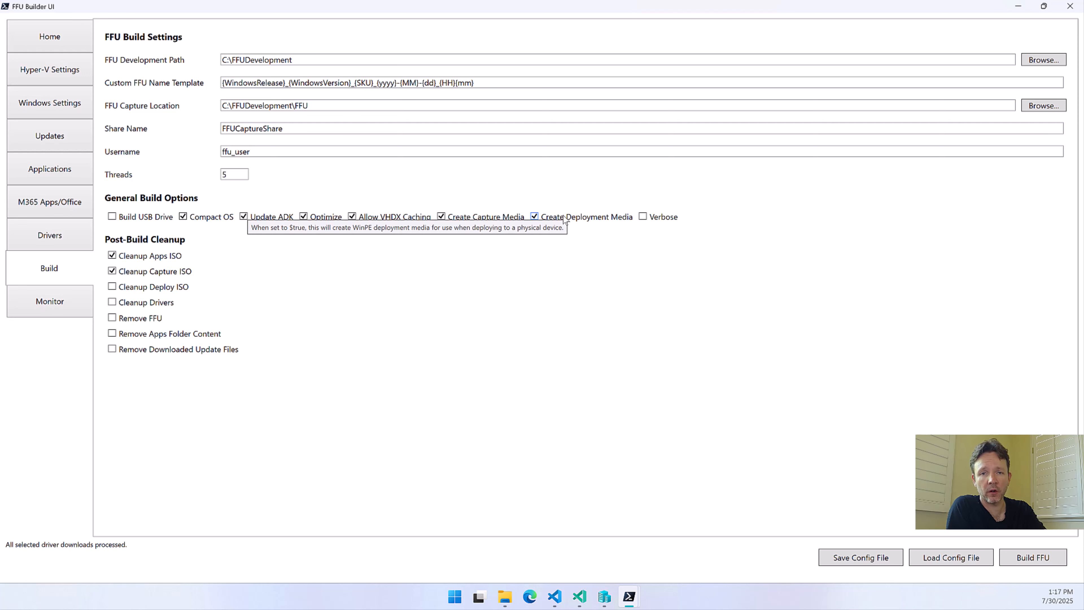
{"action": "left_click", "coordinate": [185, 286]}
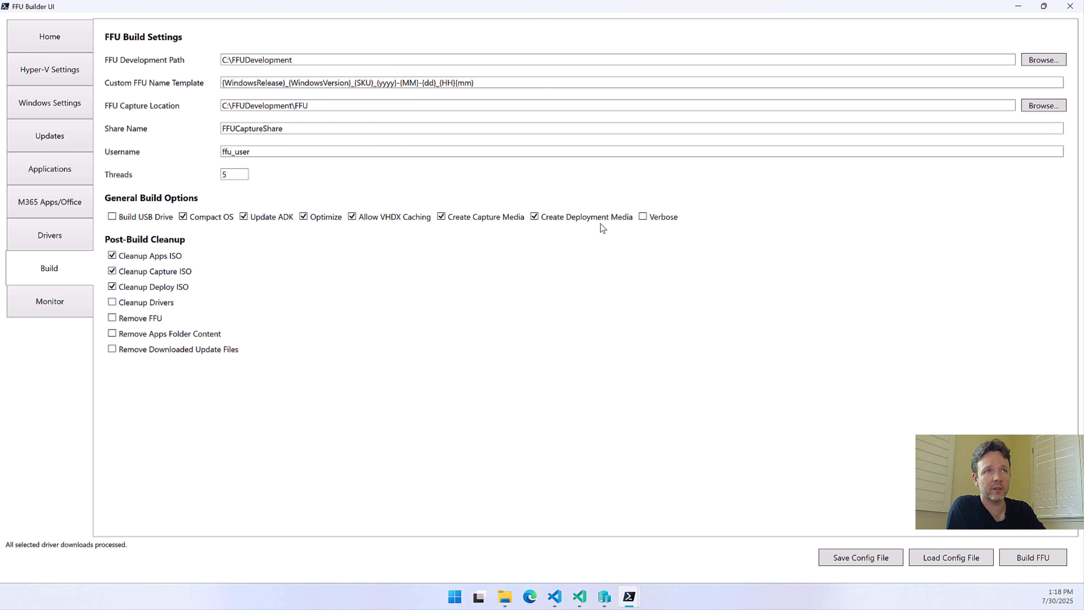
{"action": "mouse_move", "coordinate": [660, 220]}
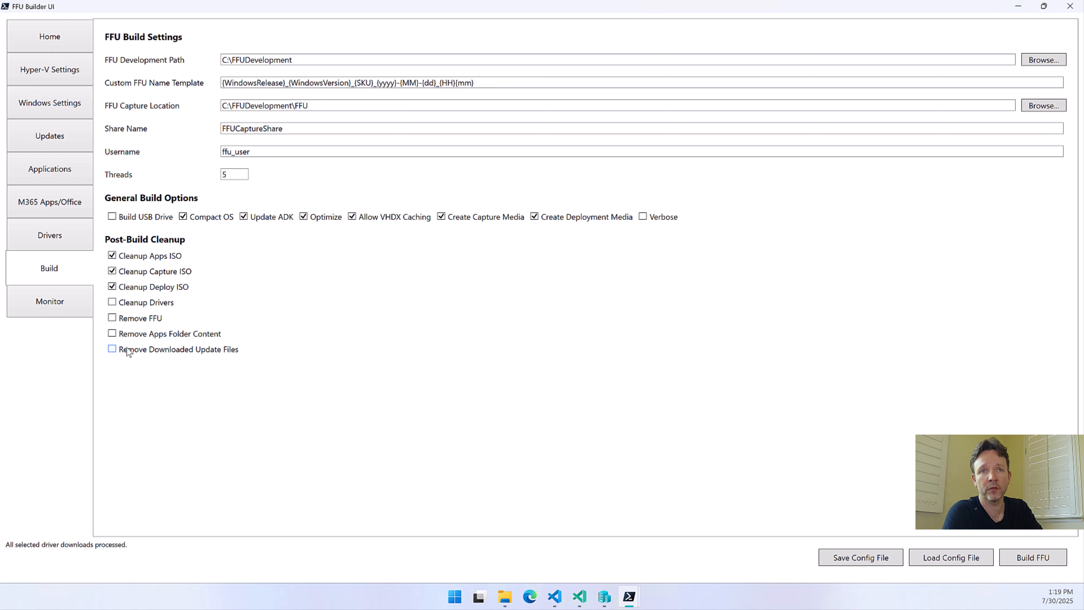
Enable the Cleanup Drivers, Remove FFU, Remove Apps Folder Content and Remove Downloaded Update Files post-build options
{"action": "left_click", "coordinate": [174, 332]}
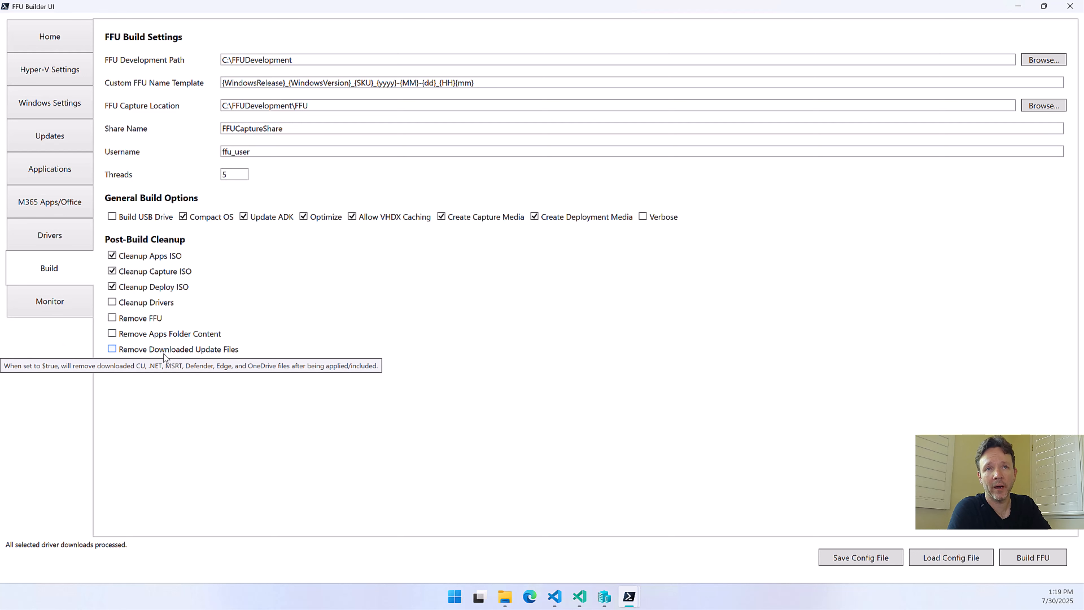
{"action": "left_click", "coordinate": [166, 350]}
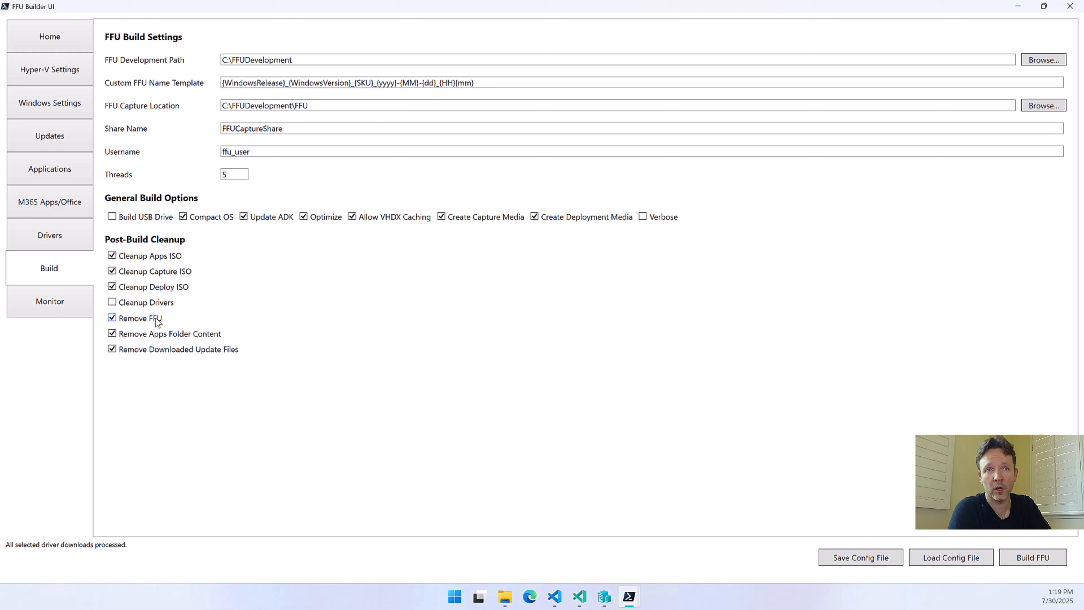
{"action": "left_click", "coordinate": [158, 307]}
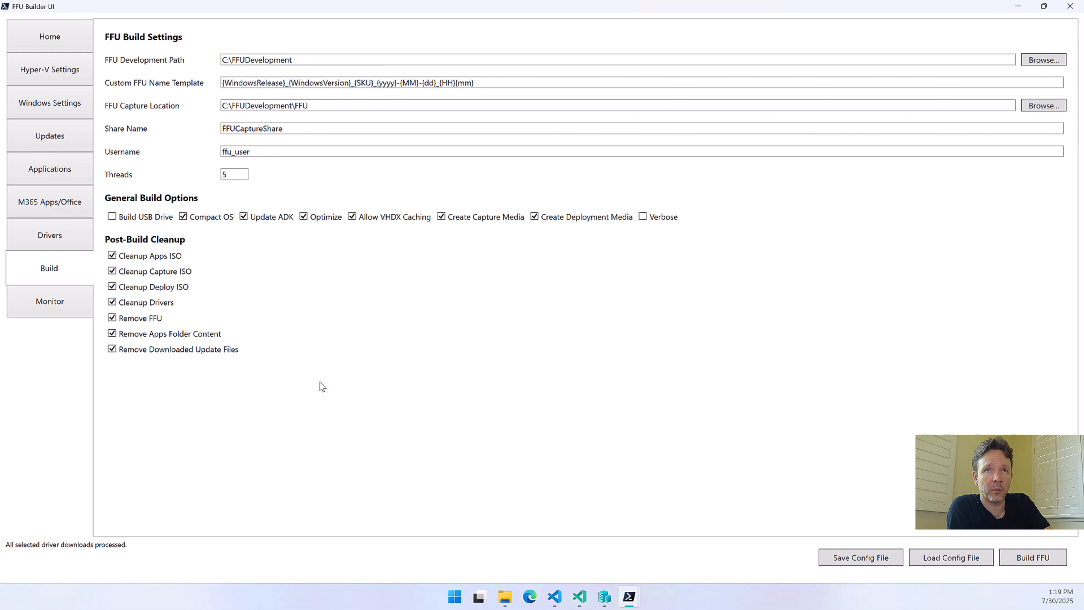
Review the Monitor page, the Hyper-V and Windows settings, and the selected update options
{"action": "left_click", "coordinate": [85, 298]}
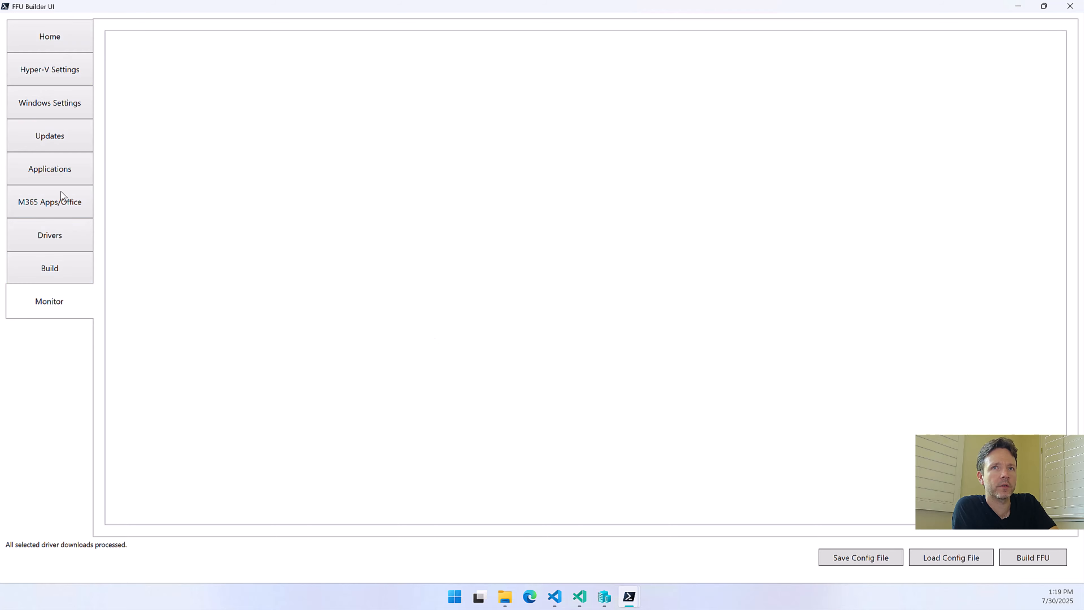
{"action": "left_click", "coordinate": [31, 43]}
{"action": "left_click", "coordinate": [46, 68]}
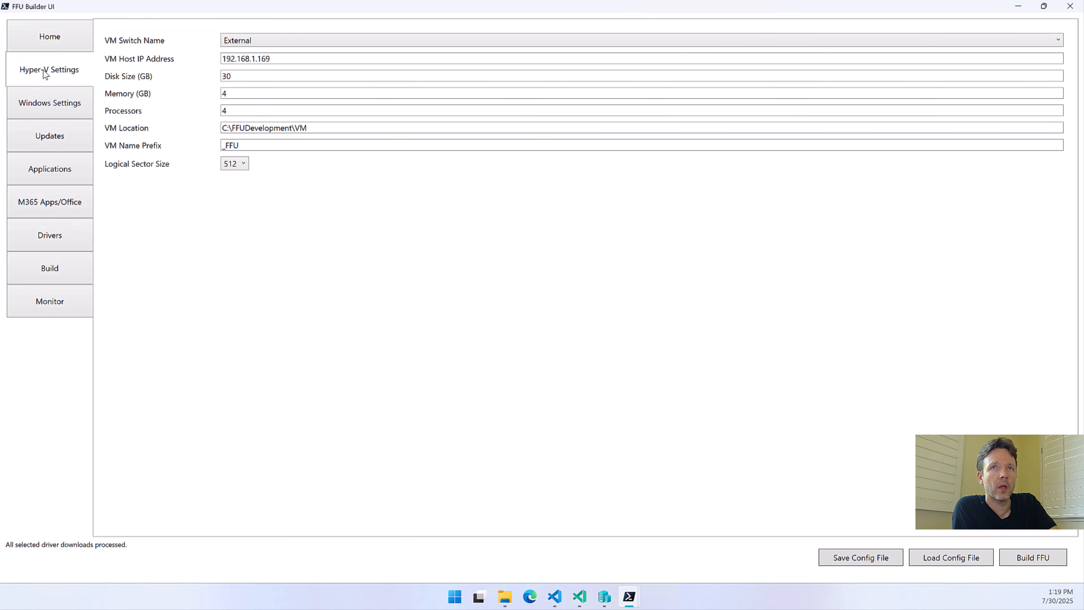
{"action": "left_click", "coordinate": [52, 112]}
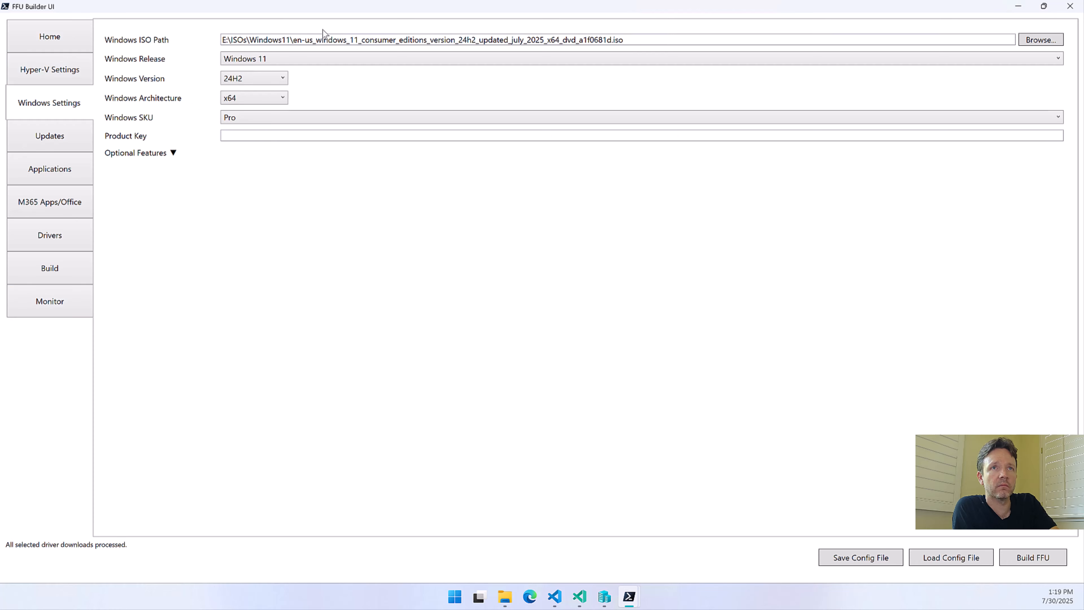
{"action": "left_click", "coordinate": [62, 32]}
{"action": "left_click", "coordinate": [65, 68]}
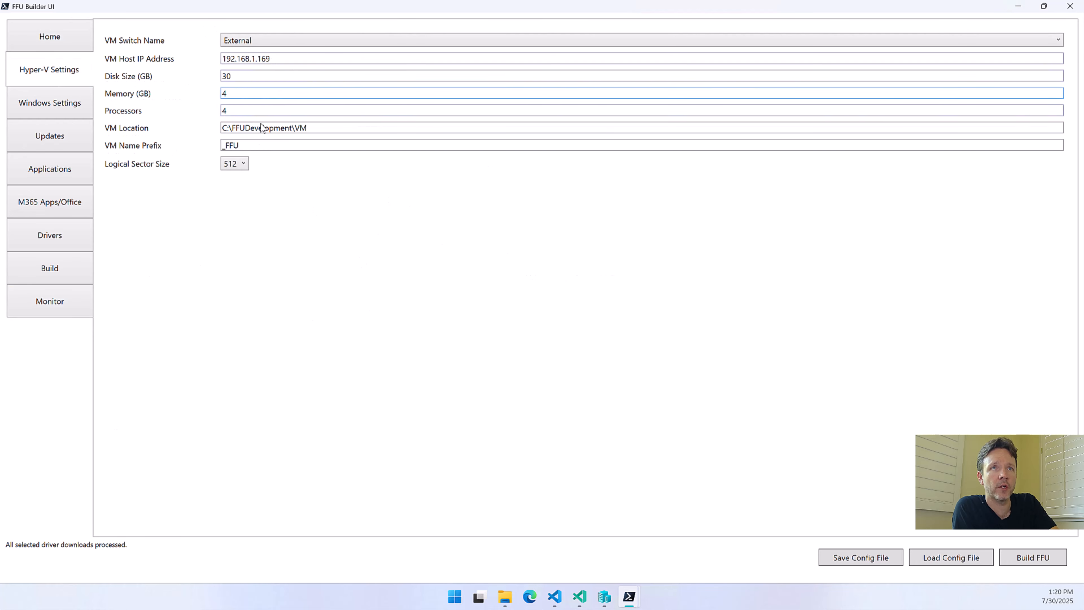
{"action": "left_click", "coordinate": [43, 114]}
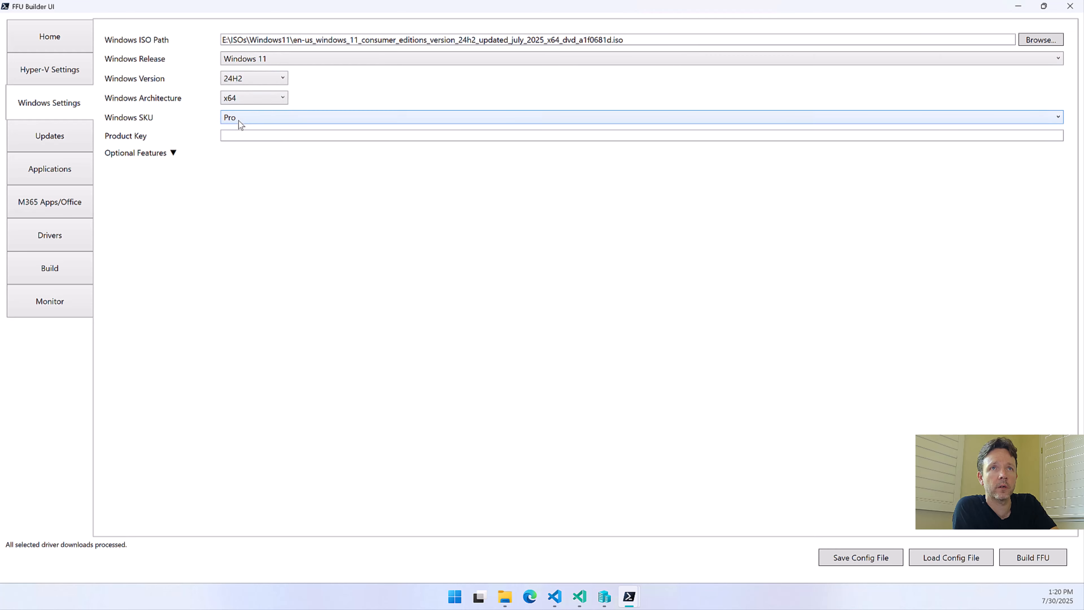
{"action": "left_click", "coordinate": [44, 140]}
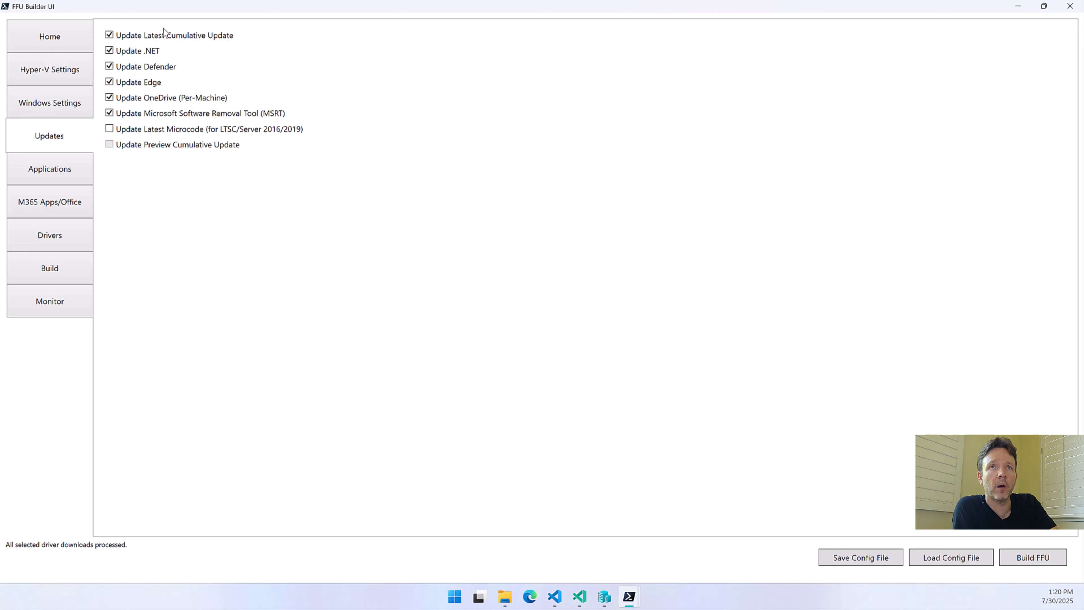
Disable Update Latest Cumulative Update for the build and Define Apps Script Variables in the application settings
{"action": "left_click", "coordinate": [155, 38]}
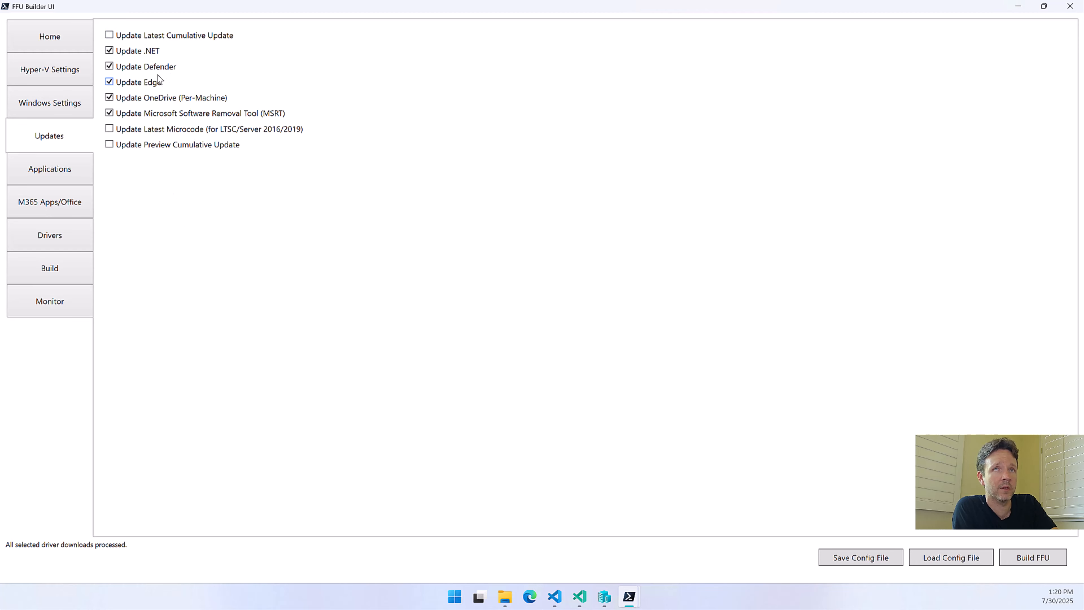
{"action": "left_click", "coordinate": [34, 176]}
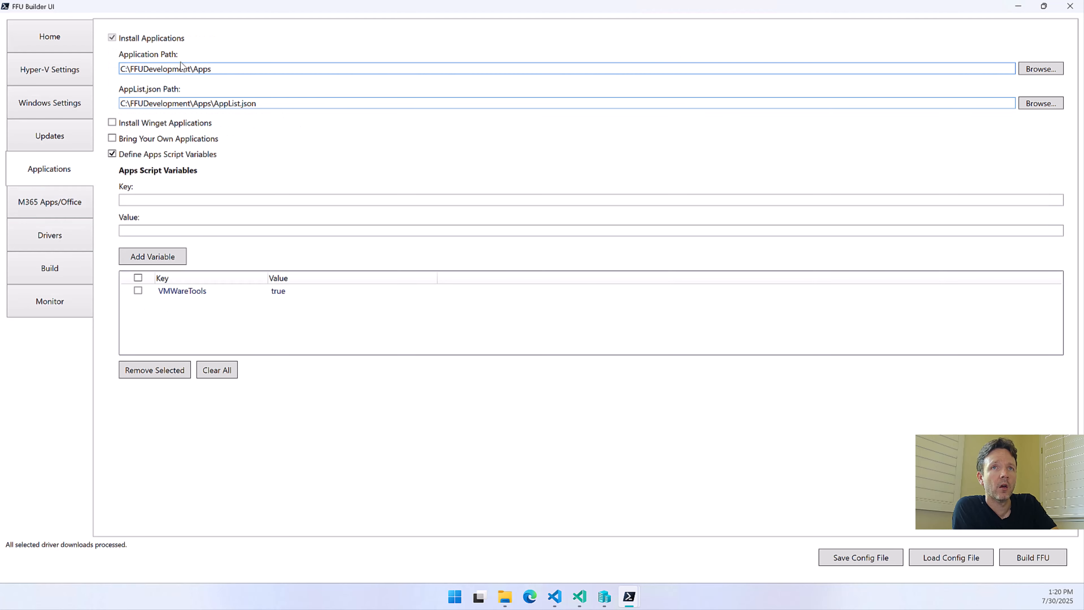
{"action": "left_click", "coordinate": [153, 158]}
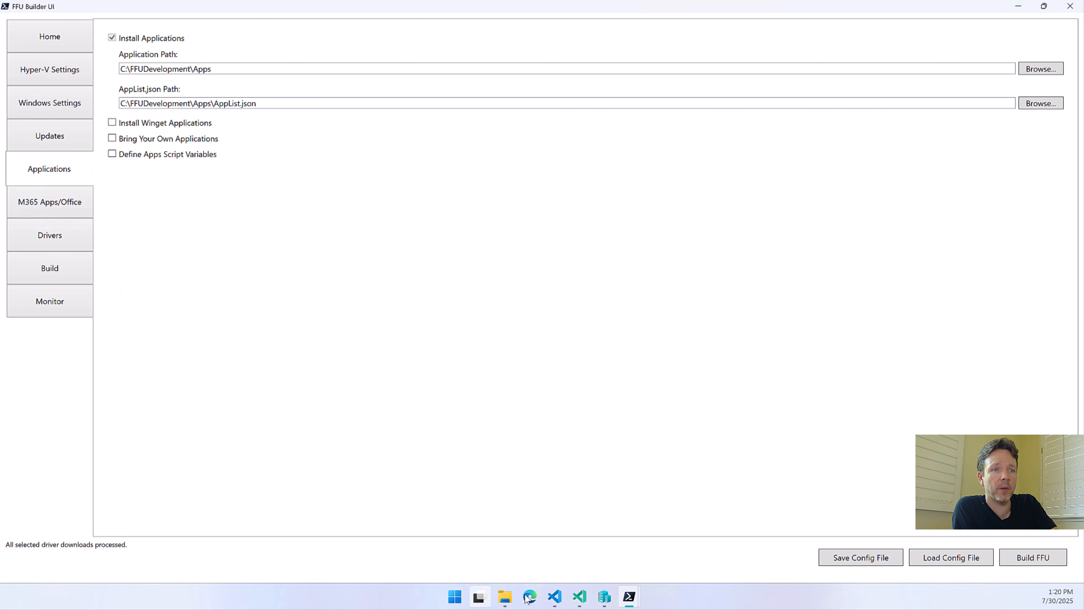
In File Explorer, delete UserAppList.json, AppList.json and the Win32 and MSStore folders from FFUDevelopment\Apps
{"action": "left_click", "coordinate": [505, 597]}
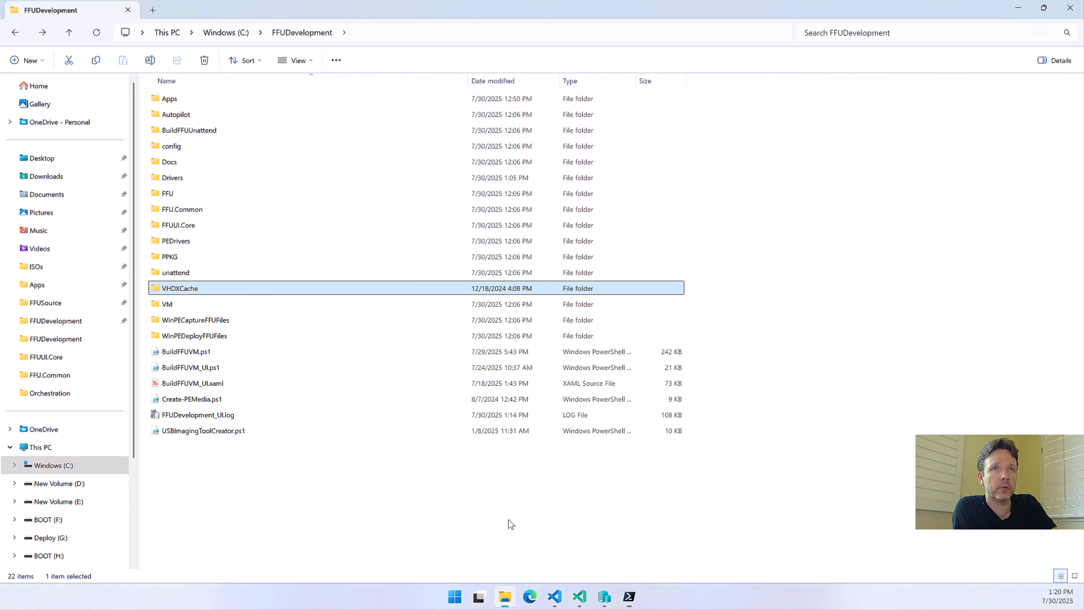
{"action": "double_click", "coordinate": [176, 95]}
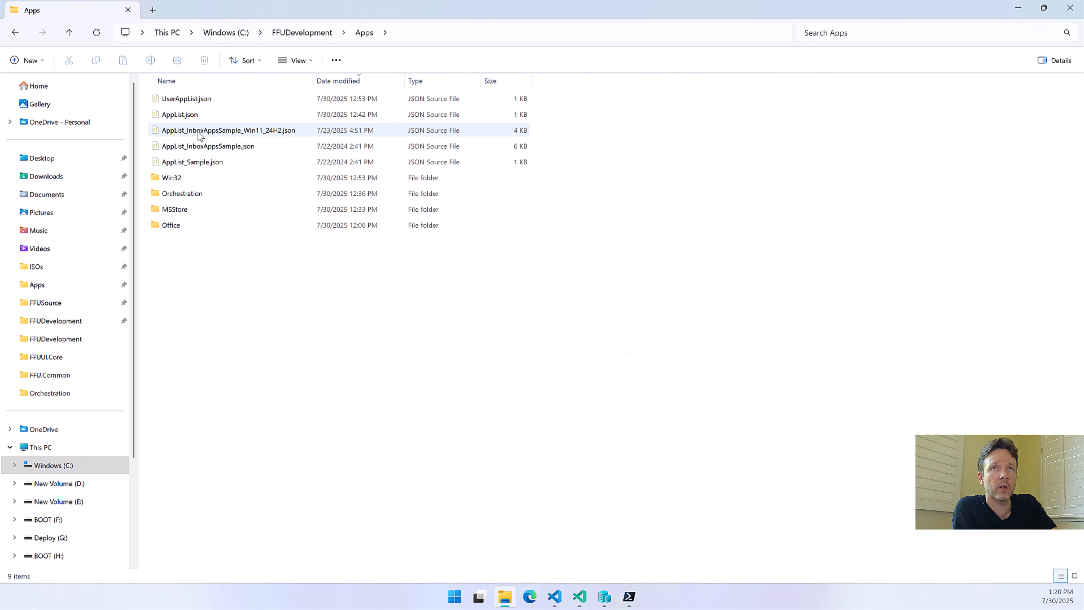
{"action": "left_click", "coordinate": [192, 99]}
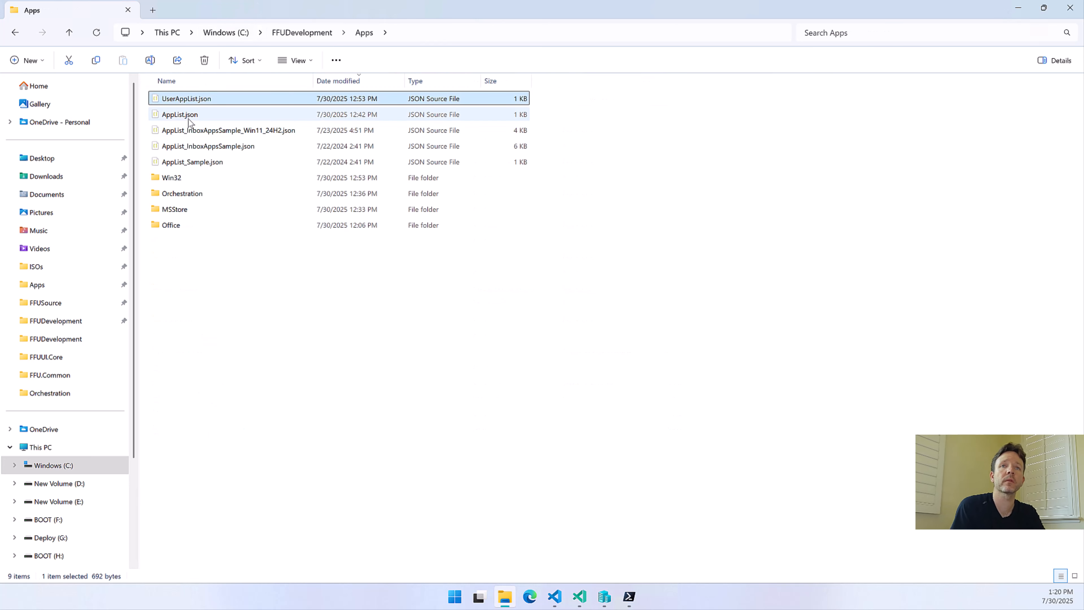
{"action": "left_click", "coordinate": [189, 115], "text": "ctrl"}
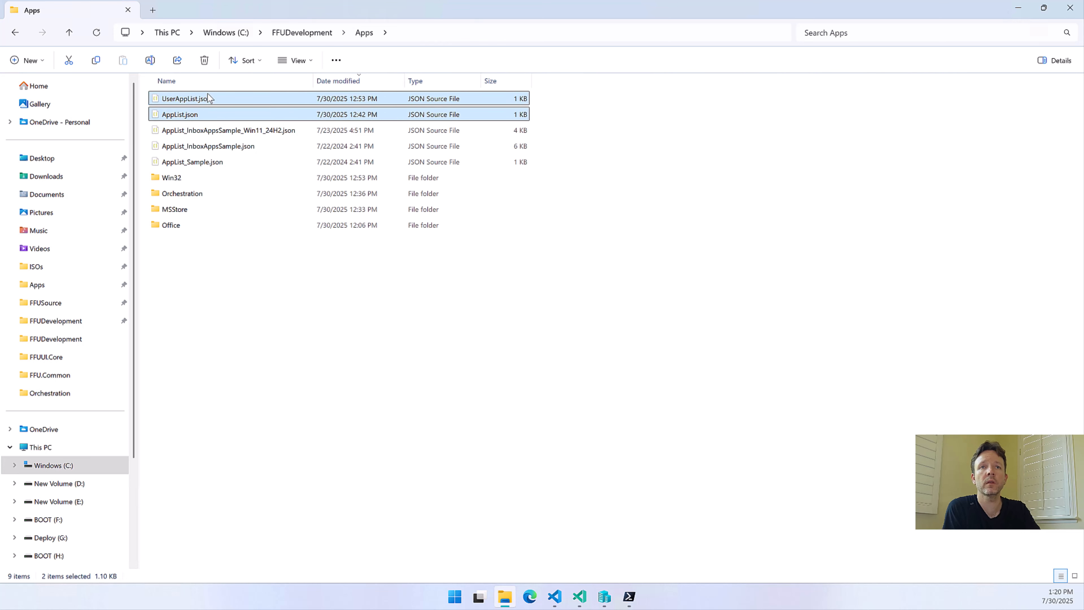
{"action": "left_click", "coordinate": [171, 180], "text": "ctrl"}
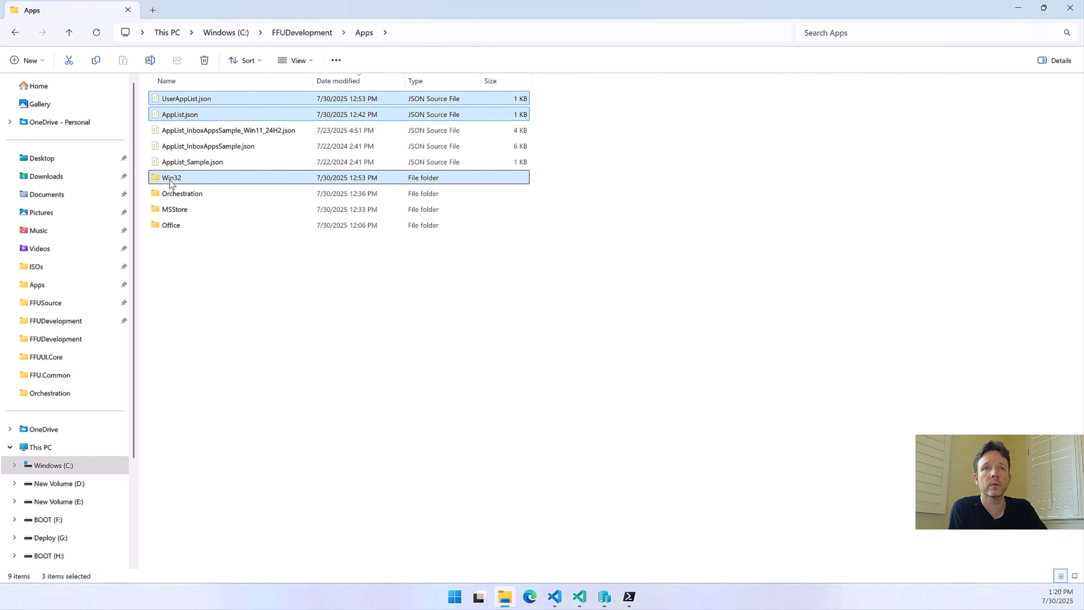
{"action": "left_click", "coordinate": [178, 210], "text": "ctrl"}
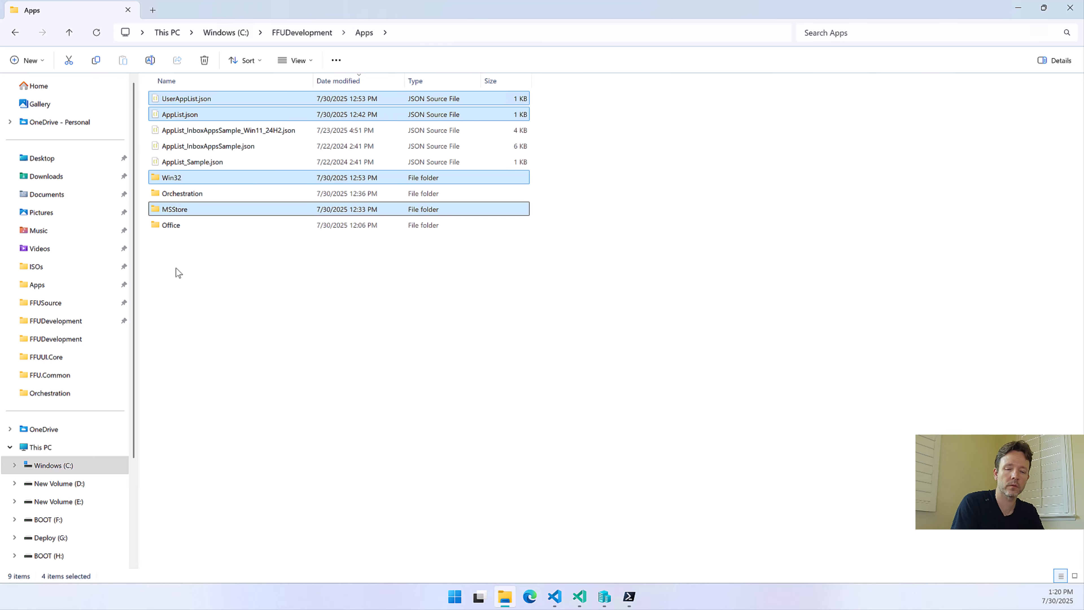
{"action": "key", "text": "Delete"}
Delete WinGetWin32Apps.json from the Orchestration folder inside Apps
{"action": "double_click", "coordinate": [169, 147]}
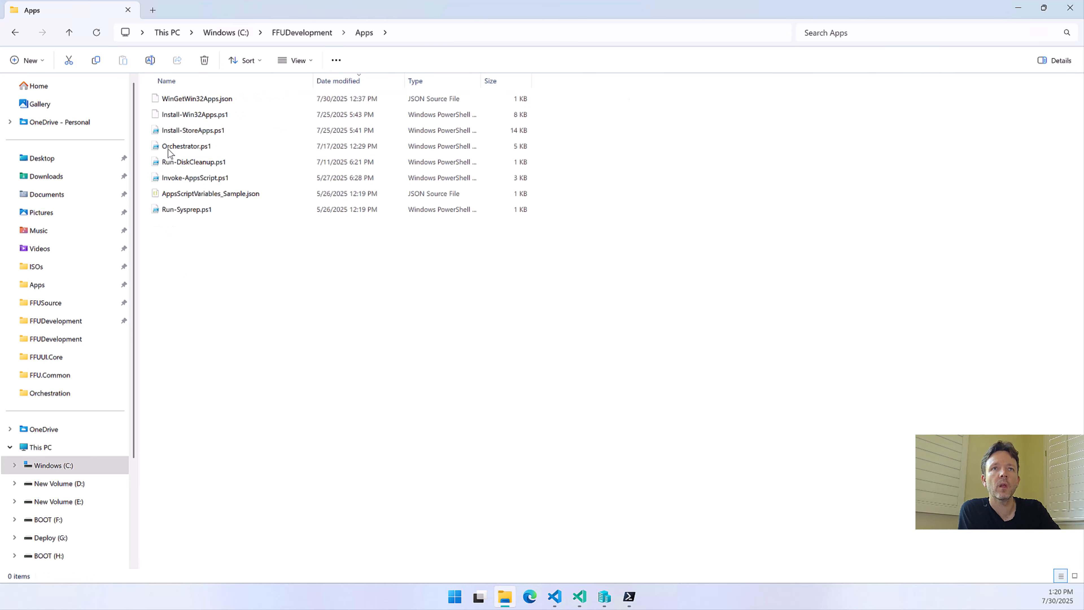
{"action": "left_click", "coordinate": [197, 102]}
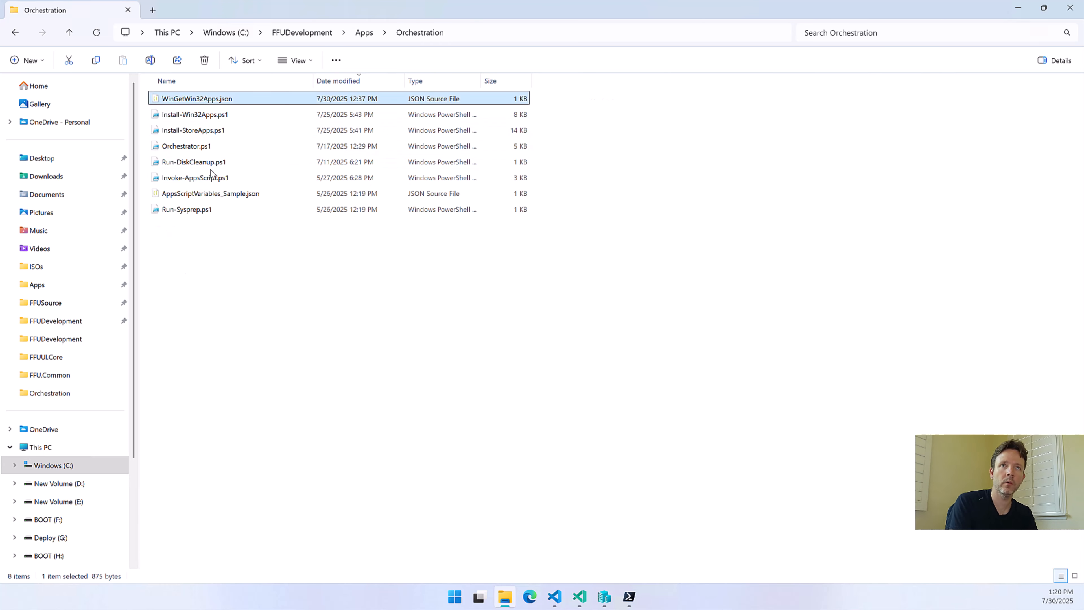
{"action": "key", "text": "Delete"}
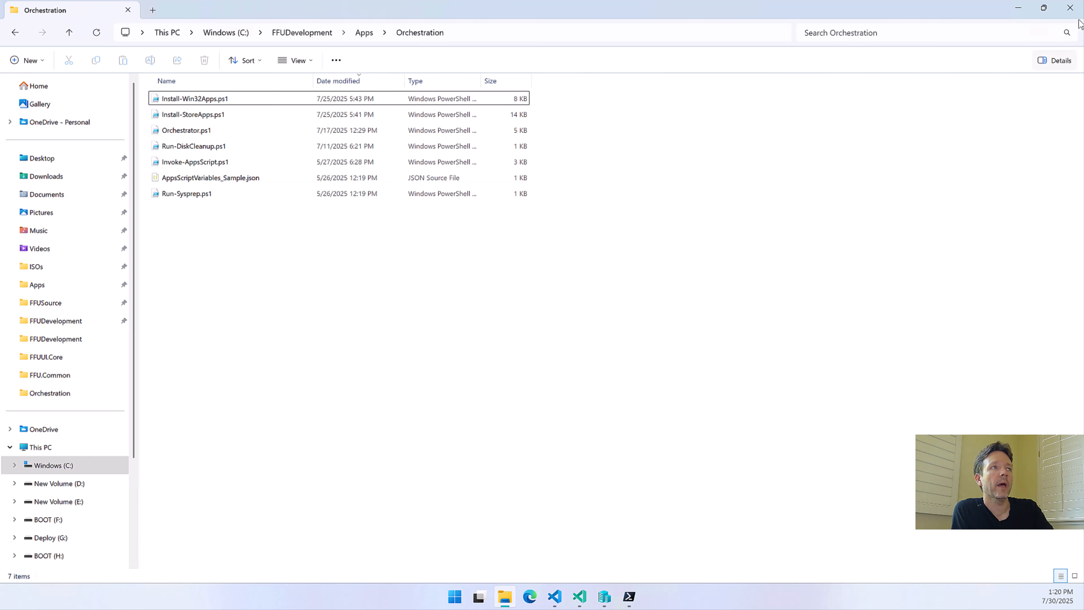
Return to FFU Builder UI, enable Install Winget Applications and check the Winget status
{"action": "left_click", "coordinate": [629, 596]}
{"action": "left_click", "coordinate": [739, 537]}
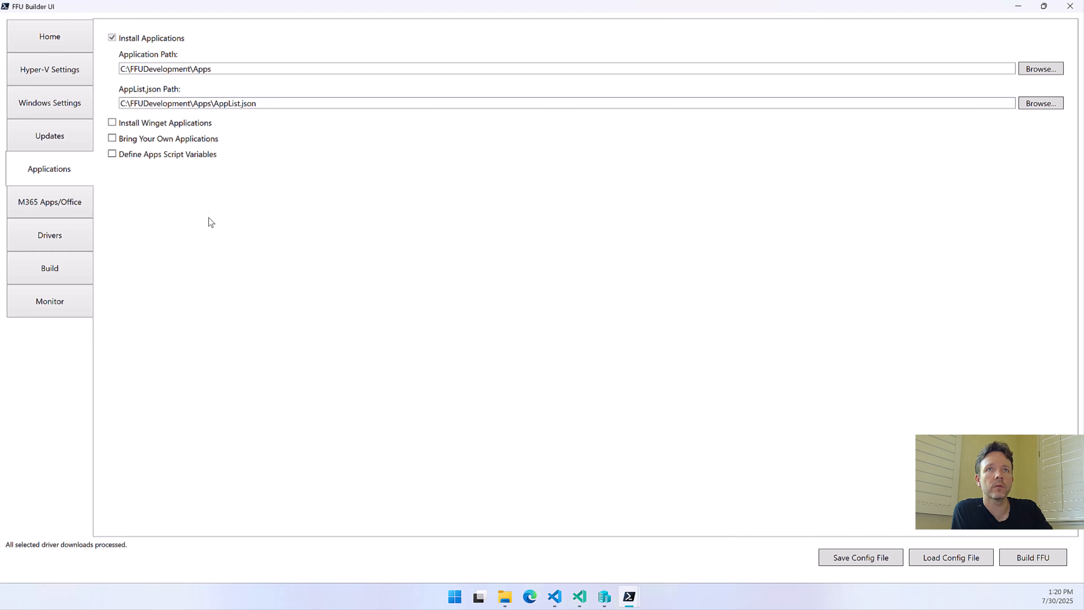
{"action": "left_click", "coordinate": [148, 125]}
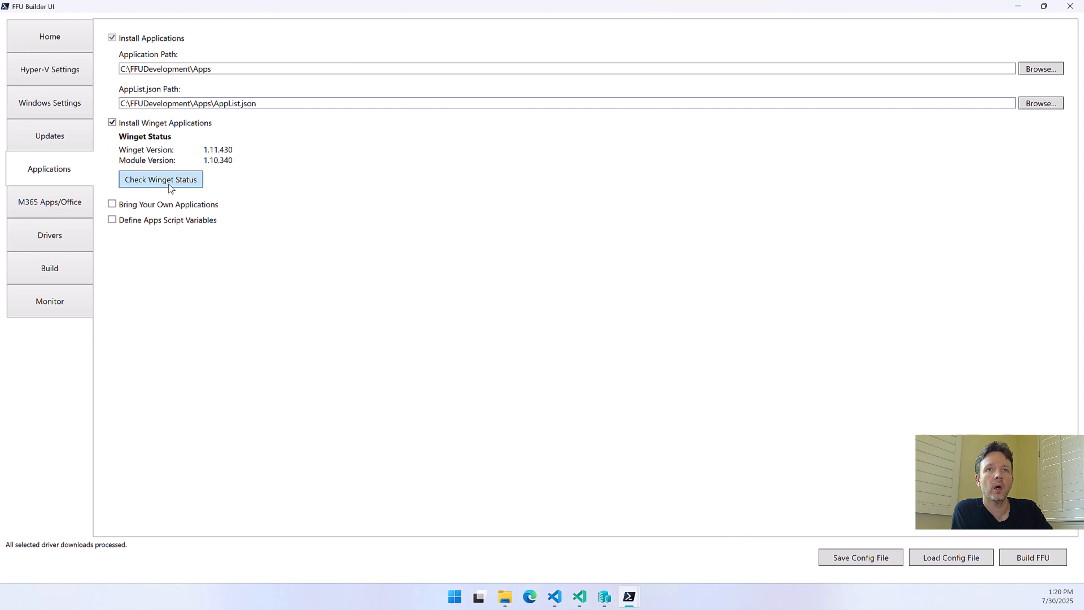
{"action": "left_click", "coordinate": [168, 184]}
Search Winget for "mozilla firefox"
{"action": "left_click", "coordinate": [178, 218]}
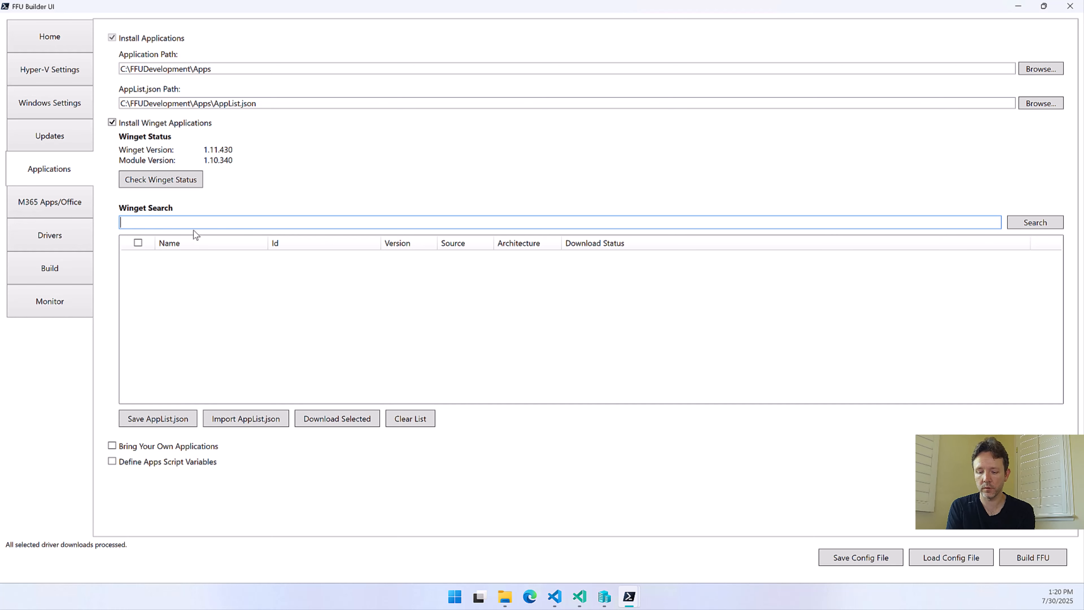
{"action": "type", "text": "mozilla "}
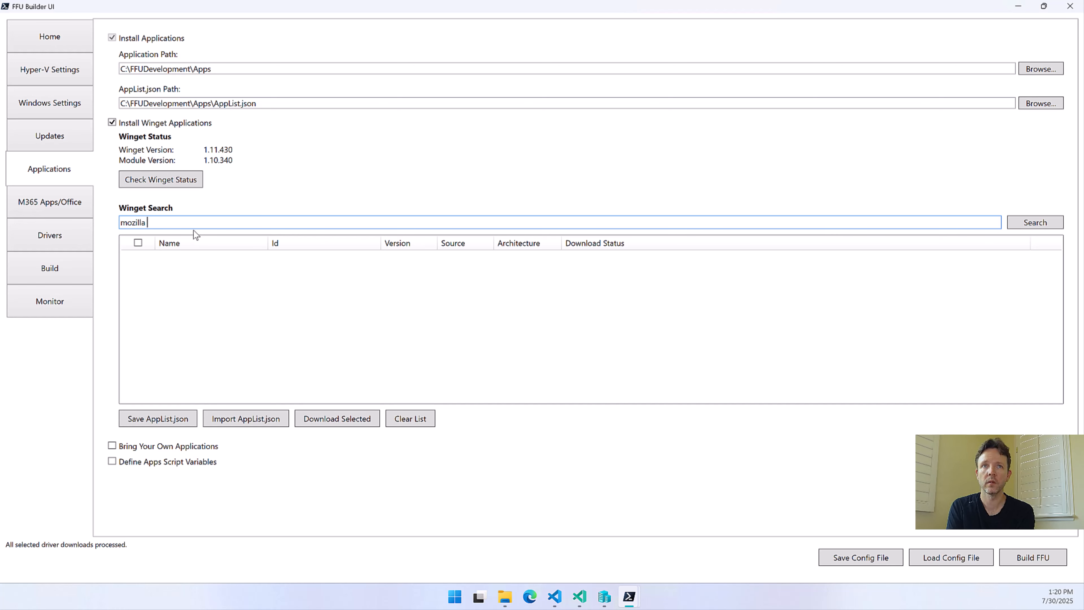
{"action": "type", "text": "firefox"}
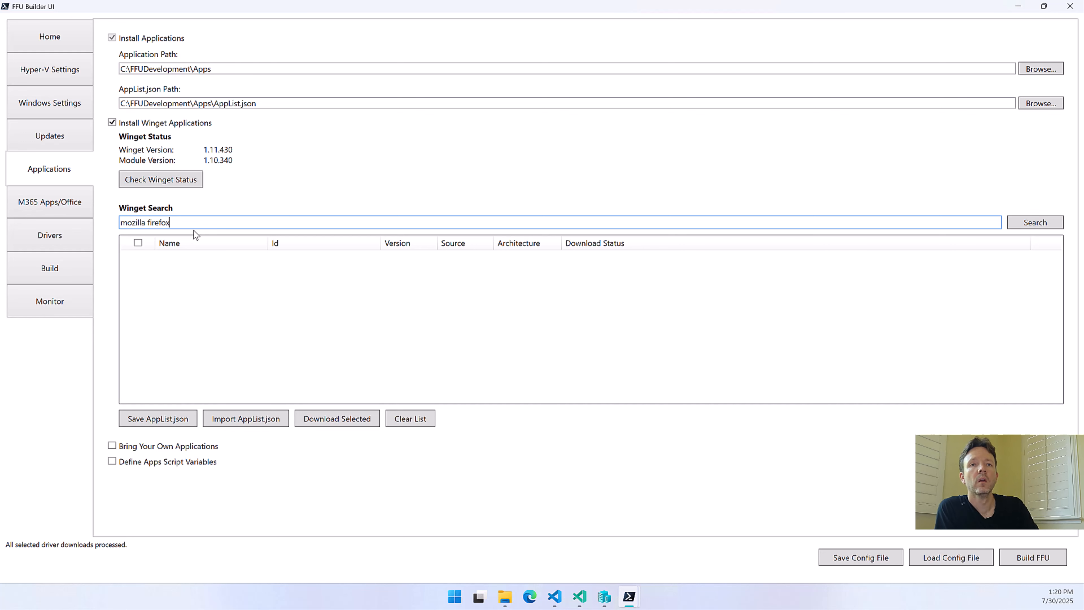
{"action": "key", "text": "Return"}
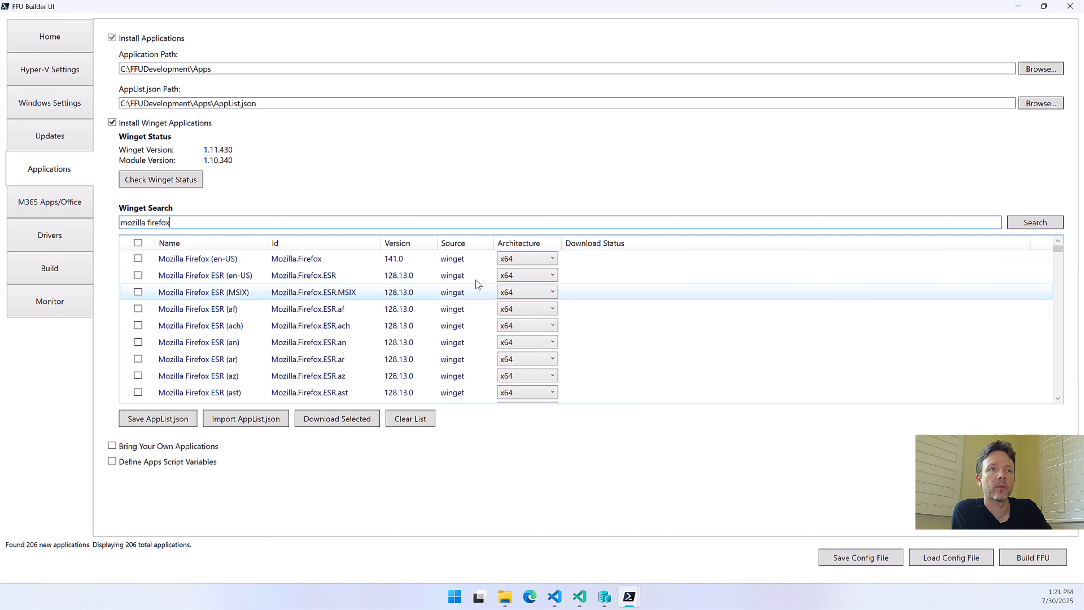
Select Mozilla Firefox ESR (en-US) and save the app list as AppList.json in the Apps folder
{"action": "left_click", "coordinate": [192, 276]}
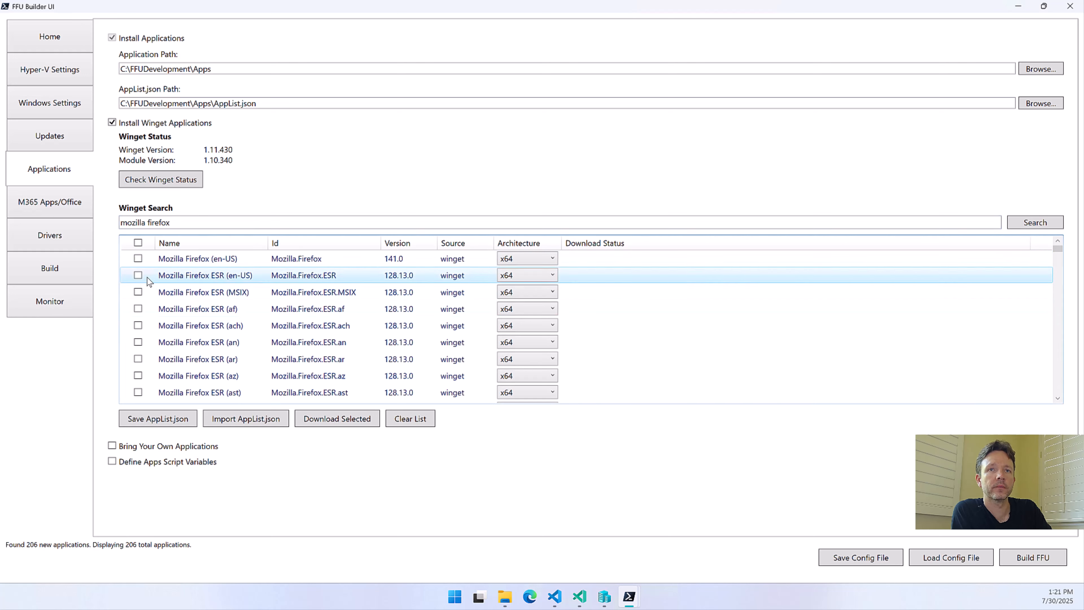
{"action": "left_click", "coordinate": [139, 275]}
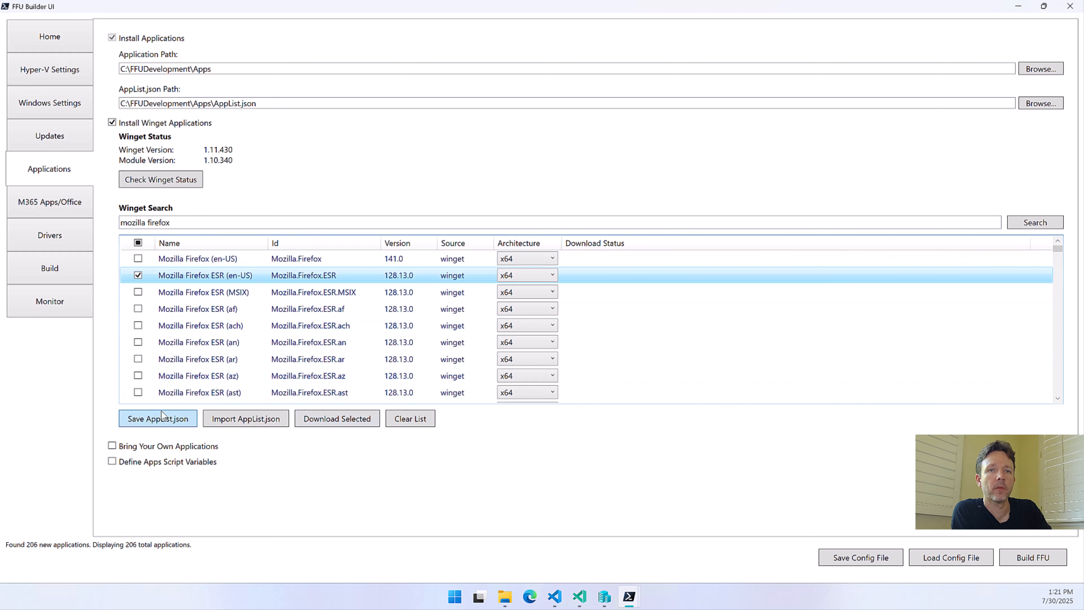
{"action": "left_click", "coordinate": [159, 420]}
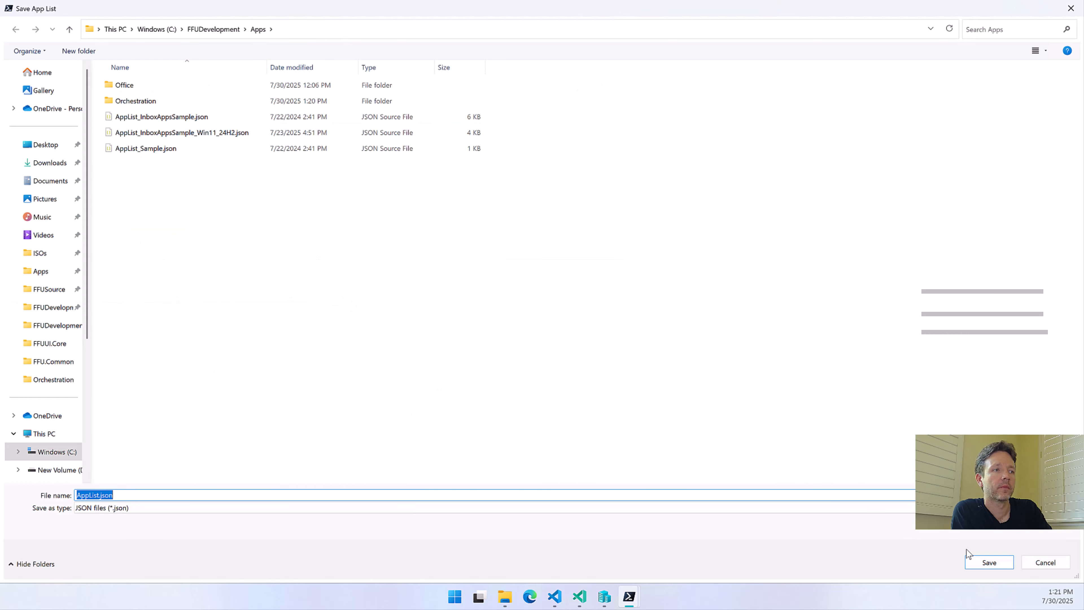
{"action": "left_click", "coordinate": [989, 561]}
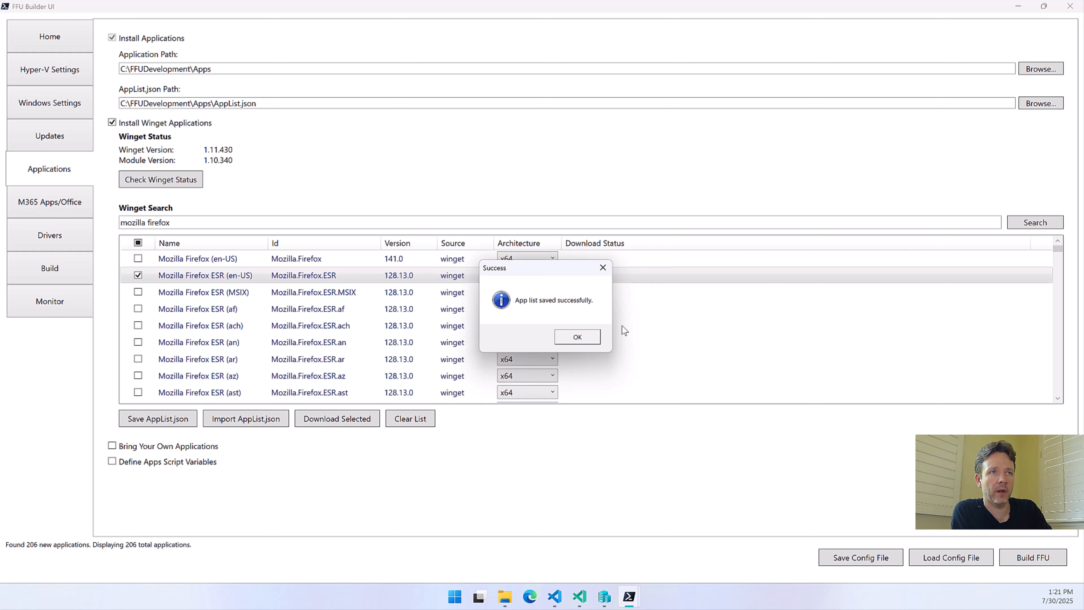
{"action": "left_click", "coordinate": [578, 338]}
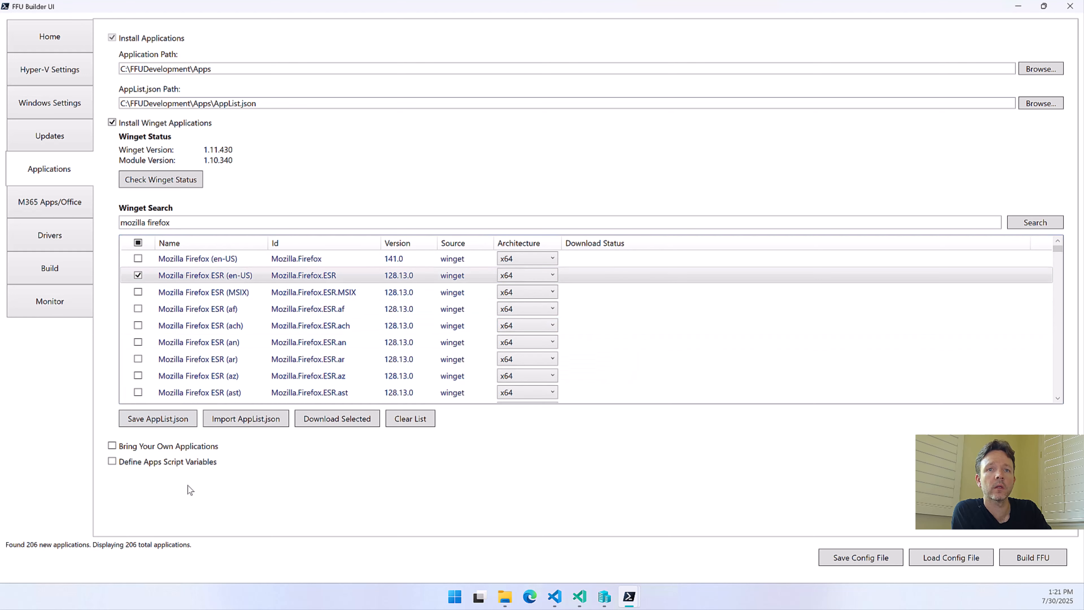
Disable Copy Office Configuration XML and Install Office in the M365 Apps/Office settings
{"action": "left_click", "coordinate": [55, 208]}
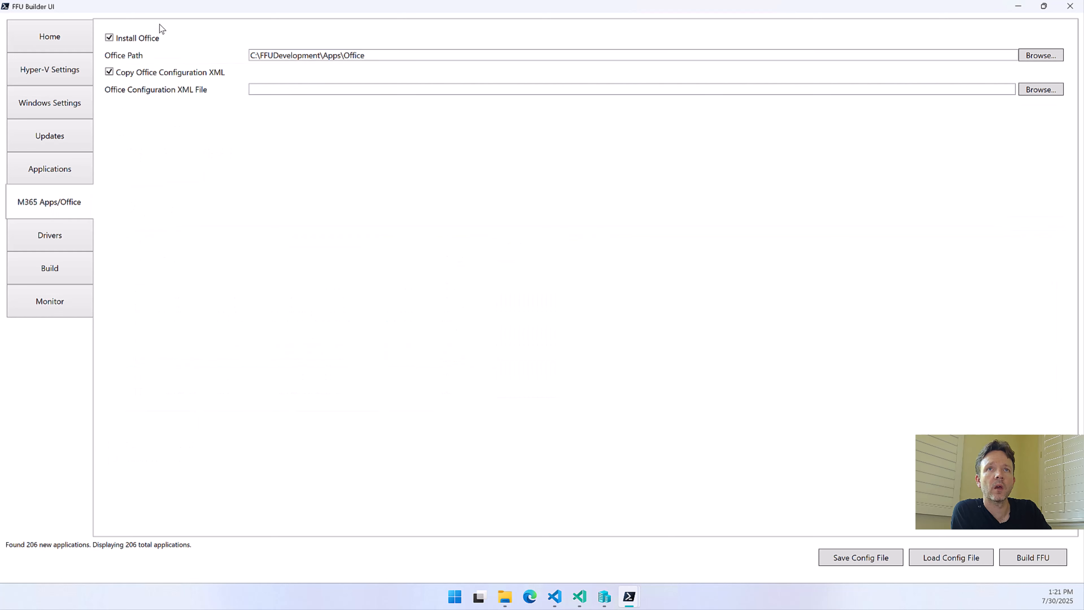
{"action": "left_click", "coordinate": [143, 73]}
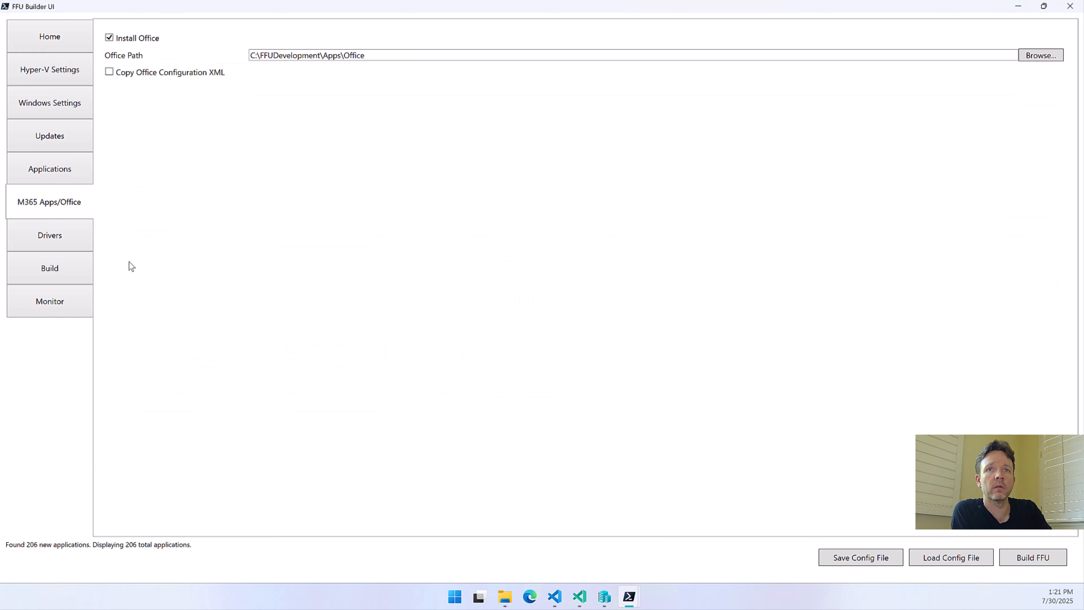
{"action": "left_click", "coordinate": [137, 39]}
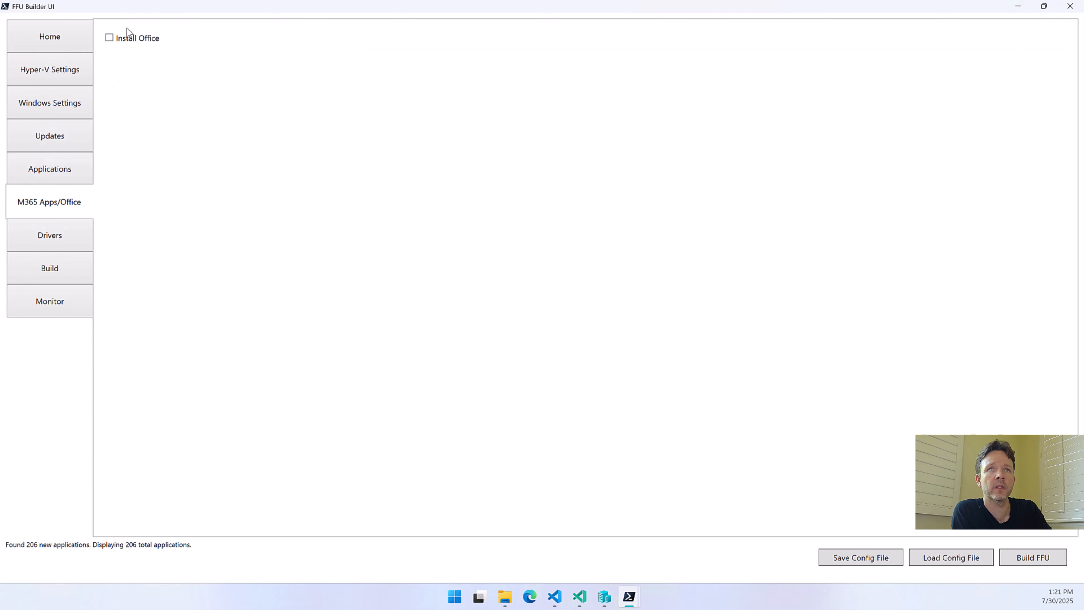
Review the selected Surface driver model in the Drivers settings and disable Copy PE Drivers
{"action": "left_click", "coordinate": [70, 236]}
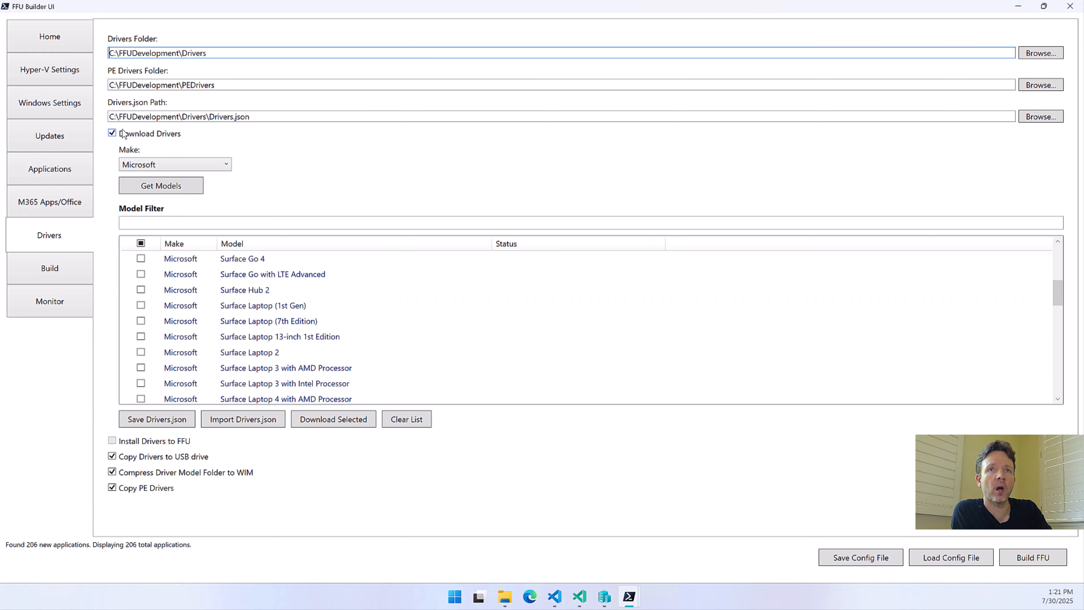
{"action": "scroll", "coordinate": [222, 322], "scroll_direction": "up", "scroll_amount": 3}
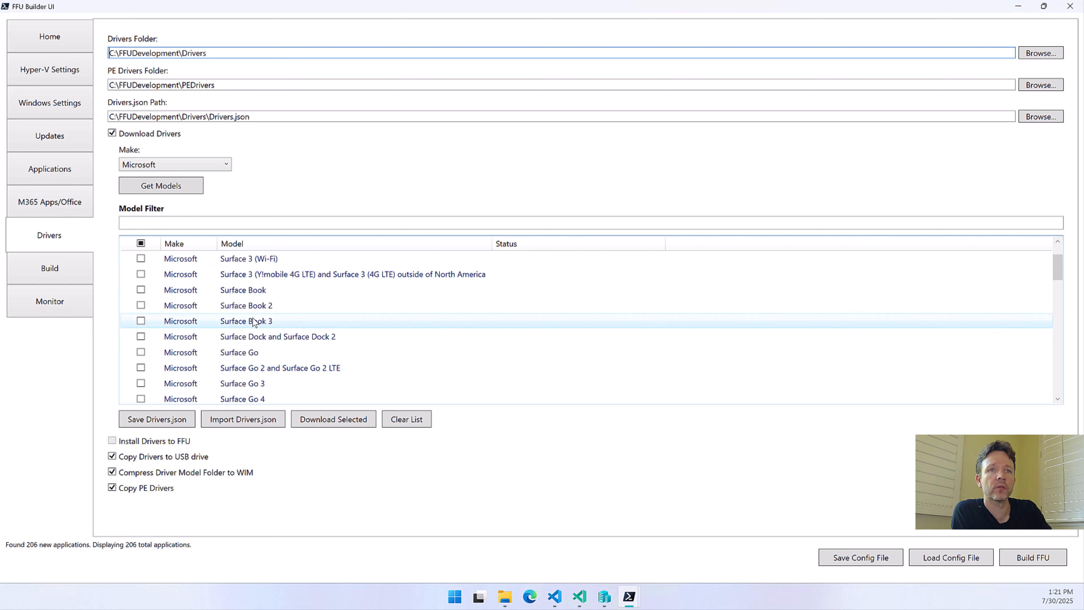
{"action": "scroll", "coordinate": [255, 323], "scroll_direction": "up", "scroll_amount": 1}
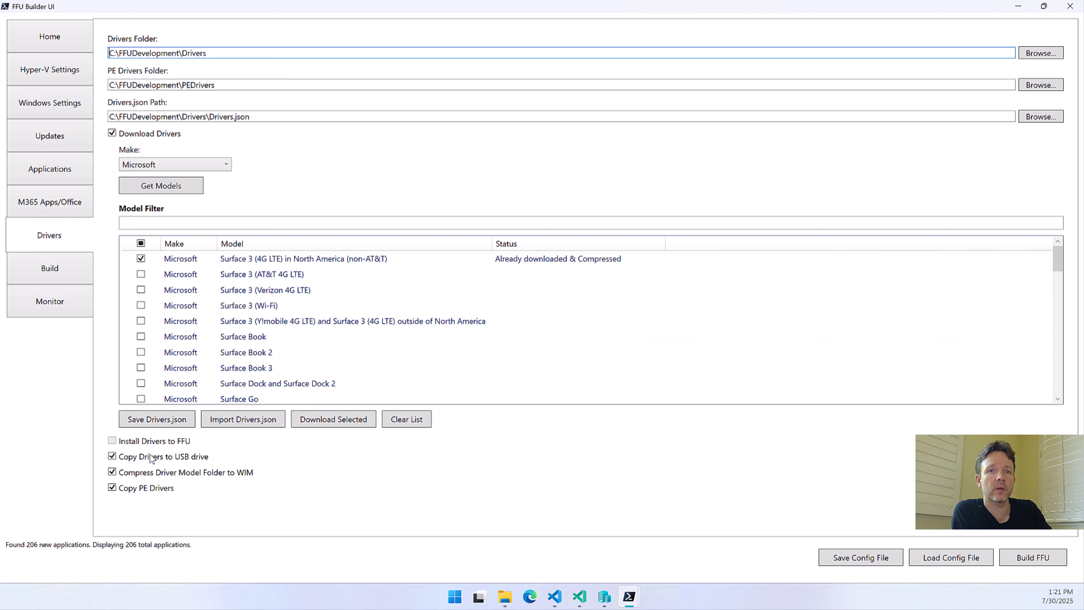
{"action": "left_click", "coordinate": [138, 489]}
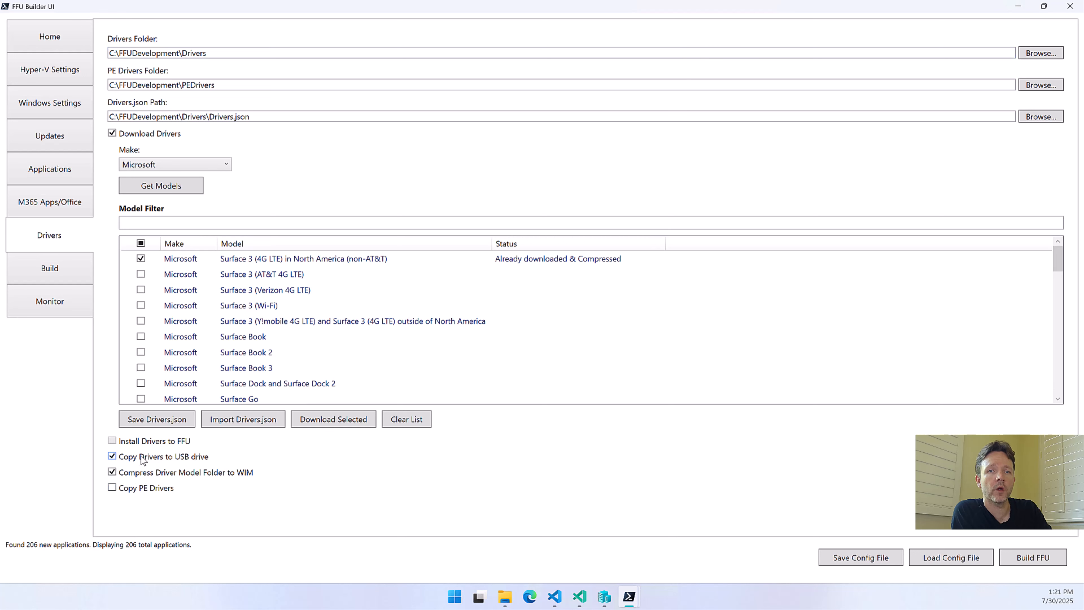
{"action": "mouse_move", "coordinate": [160, 478]}
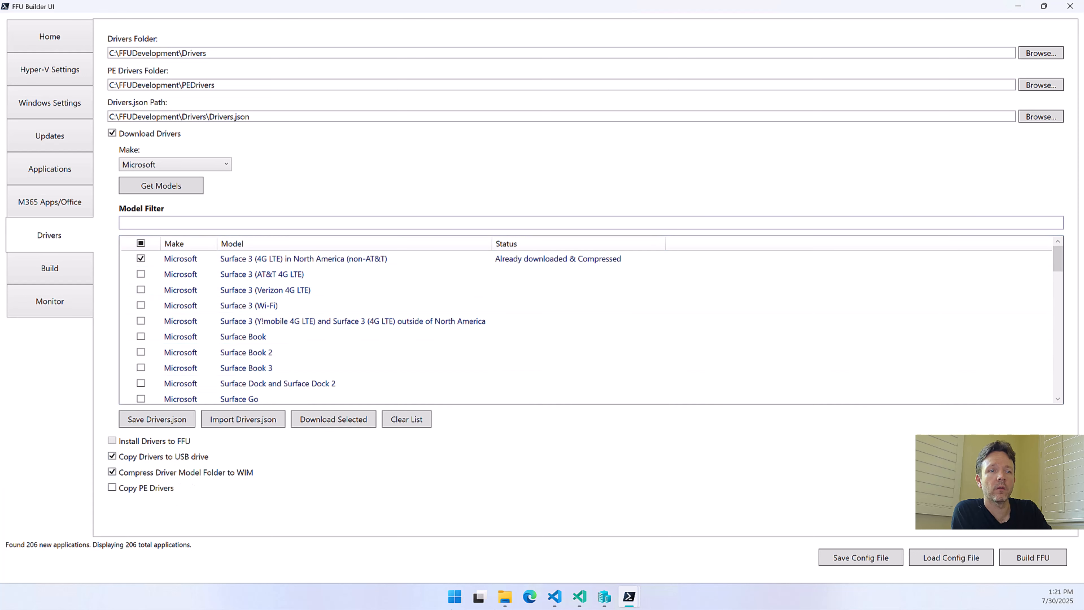
In File Explorer, delete Drivers.json, DriverMapping.json and the Microsoft folder from FFUDevelopment\Drivers
{"action": "left_click", "coordinate": [505, 596]}
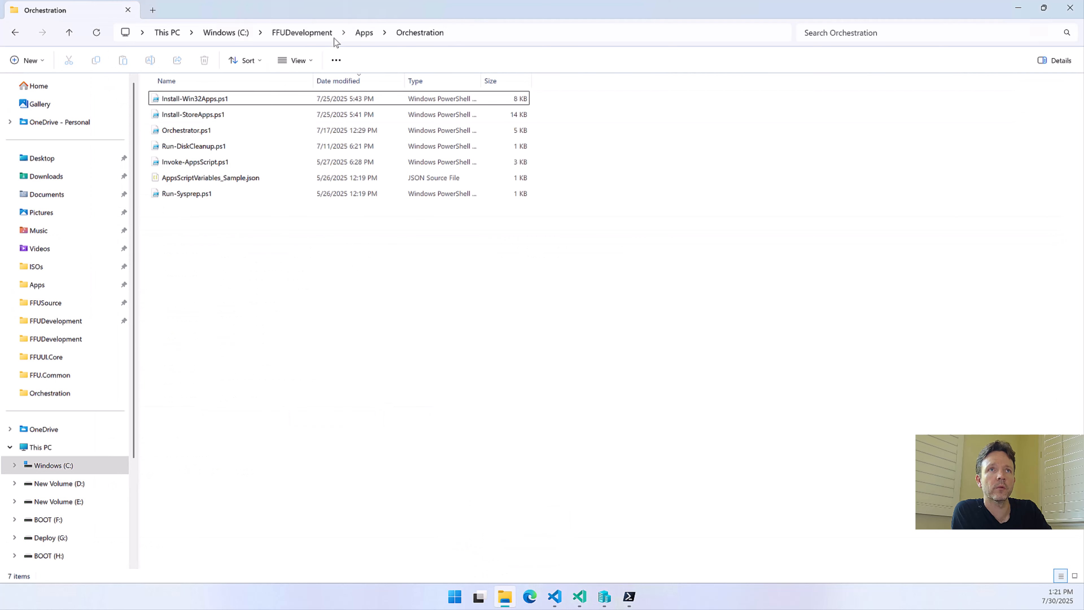
{"action": "left_click", "coordinate": [300, 32]}
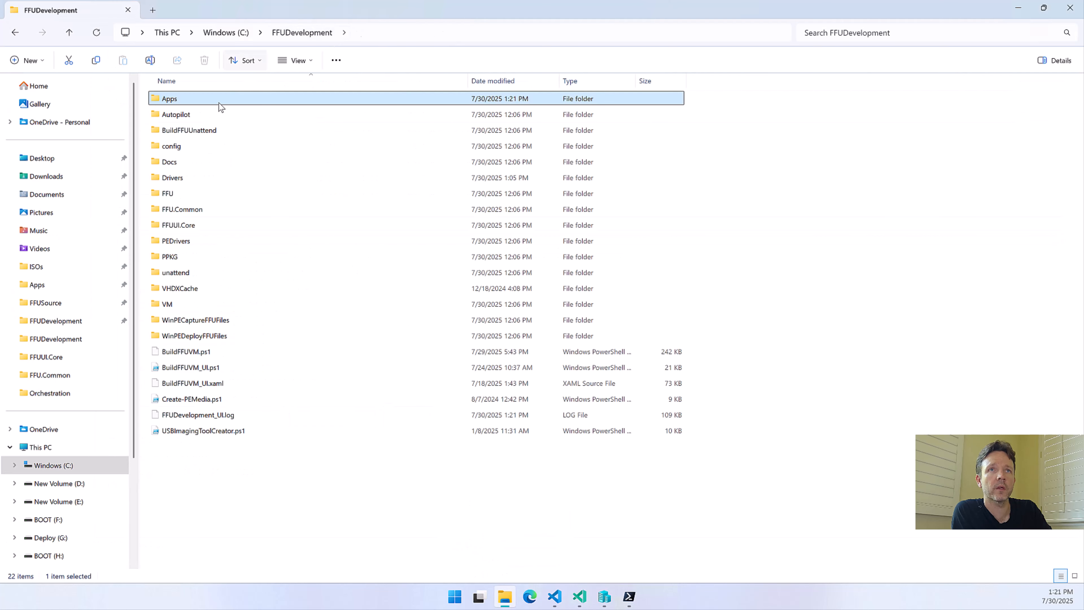
{"action": "double_click", "coordinate": [188, 177]}
{"action": "left_click", "coordinate": [175, 147]}
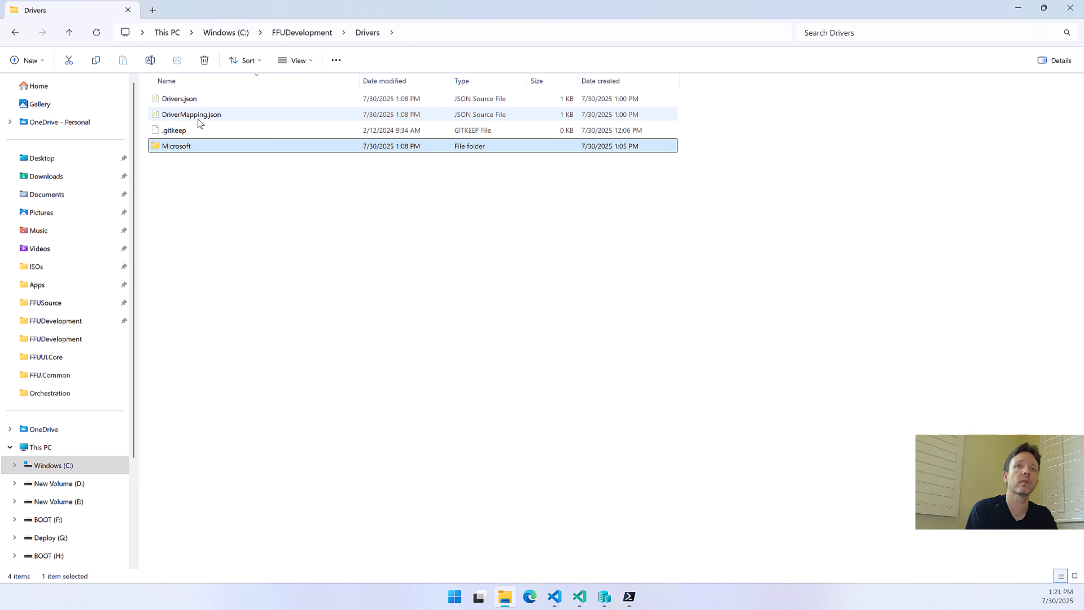
{"action": "left_click", "coordinate": [192, 114], "text": "ctrl"}
{"action": "left_click", "coordinate": [186, 102], "text": "ctrl"}
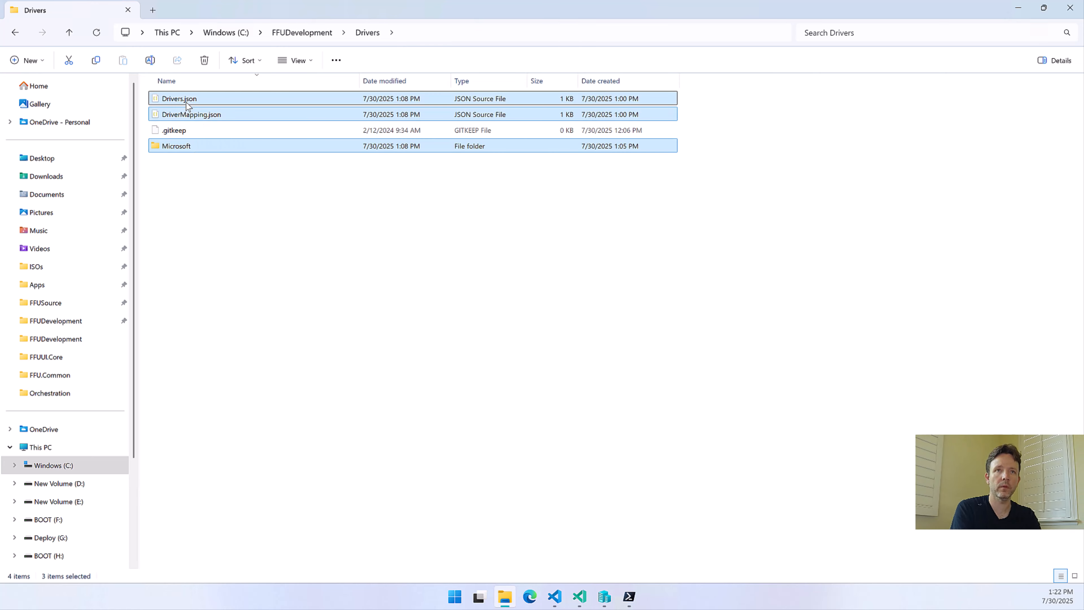
{"action": "key", "text": "Delete"}
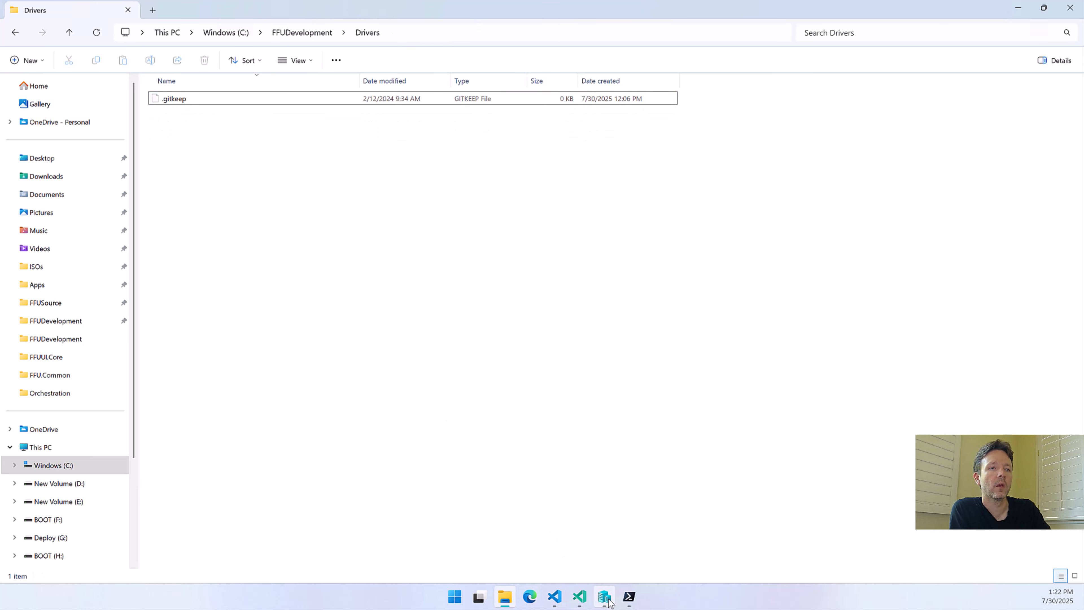
Return to FFU Builder UI and save the selected Surface 3 driver model as Drivers.json in FFUDevelopment\Drivers
{"action": "mouse_move", "coordinate": [627, 598]}
{"action": "left_click", "coordinate": [752, 540]}
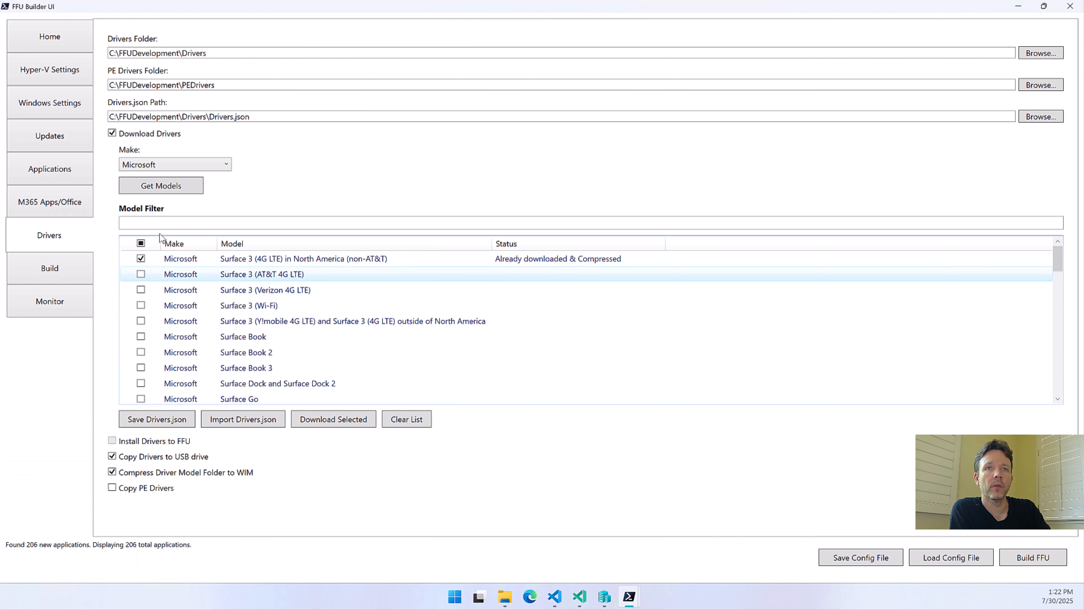
{"action": "left_click", "coordinate": [188, 420]}
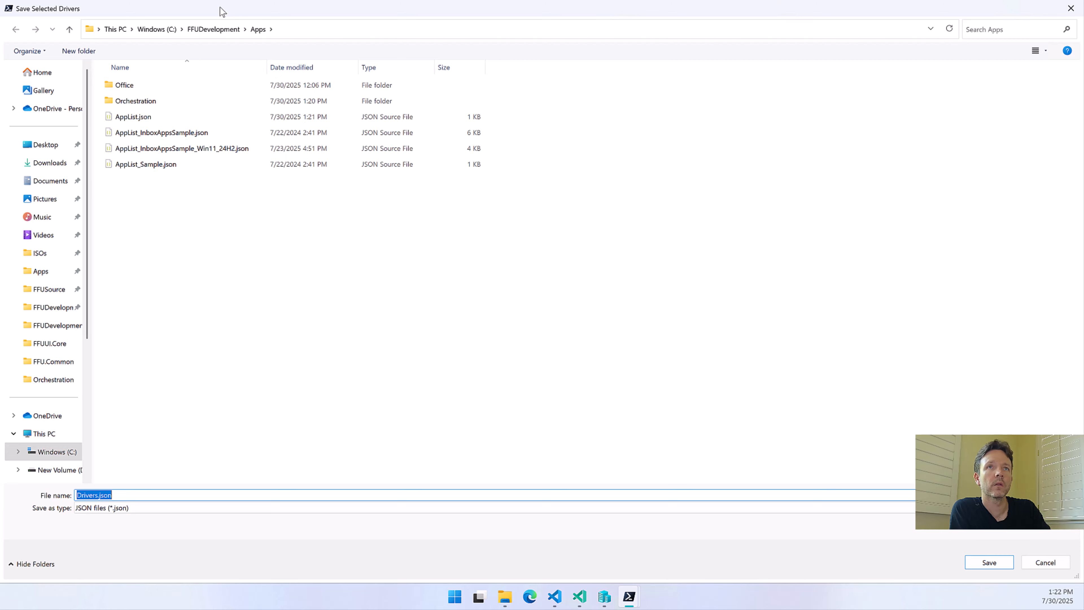
{"action": "left_click", "coordinate": [213, 29]}
{"action": "double_click", "coordinate": [123, 162]}
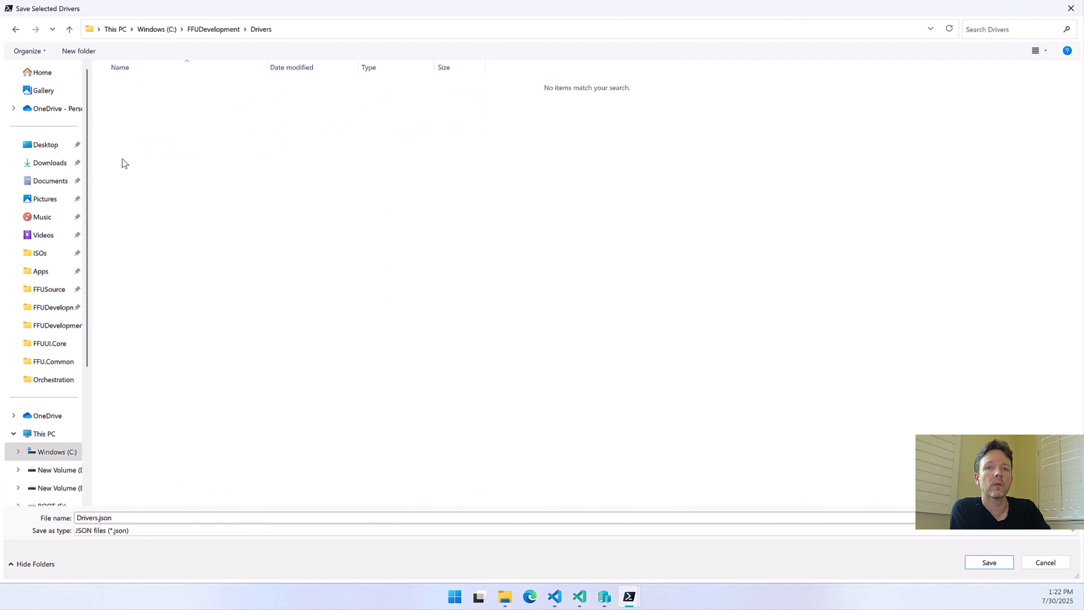
{"action": "left_click", "coordinate": [999, 557]}
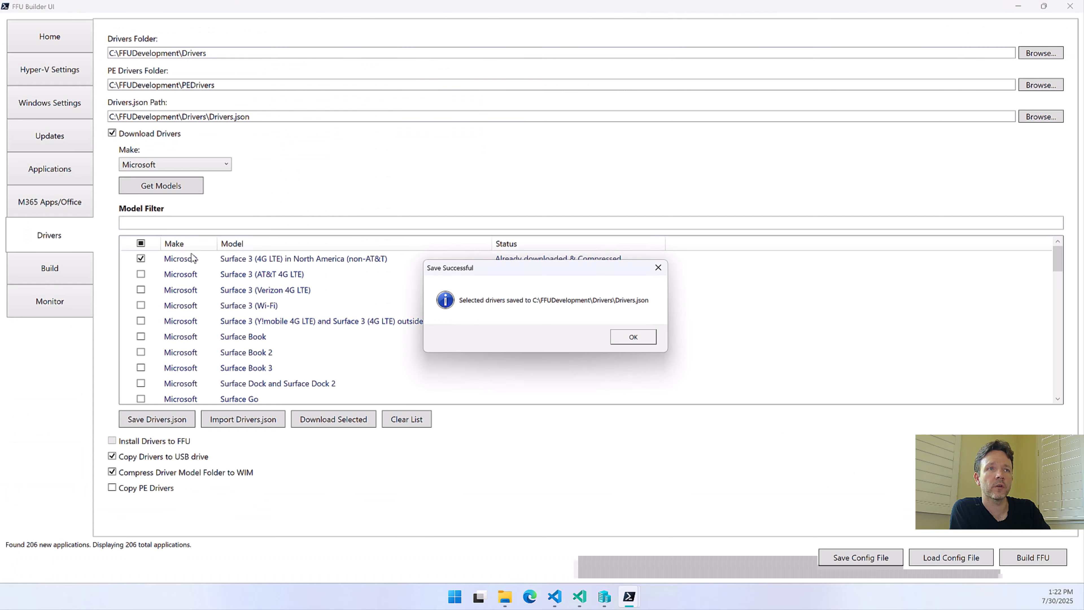
{"action": "left_click", "coordinate": [631, 337]}
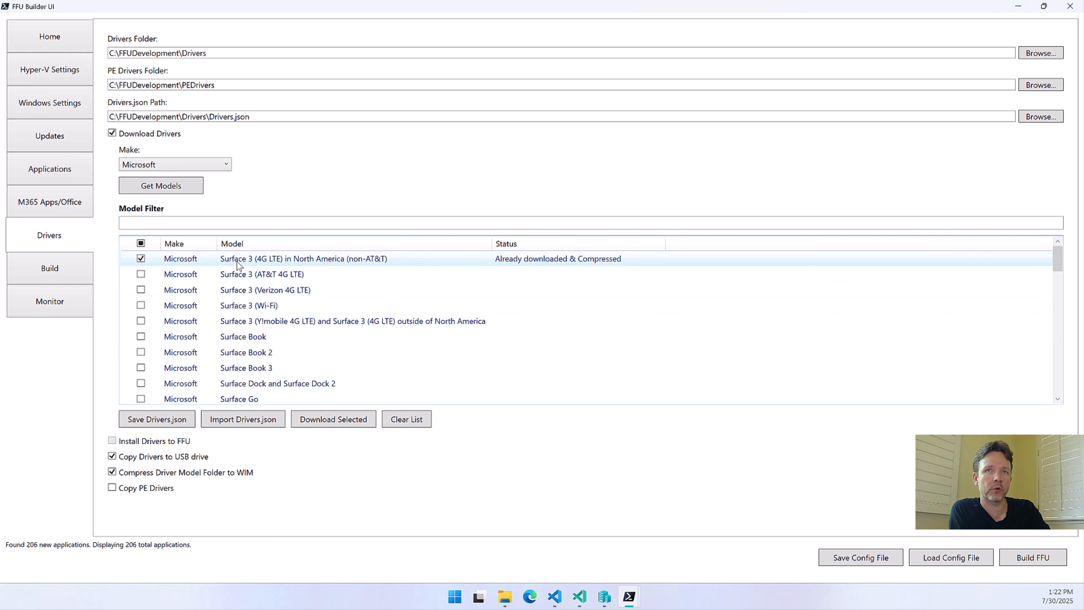
Enable Build USB Drive, target only the Samsung PSSD T7 drive, and allow external hard disk media without prompting
{"action": "left_click", "coordinate": [84, 271]}
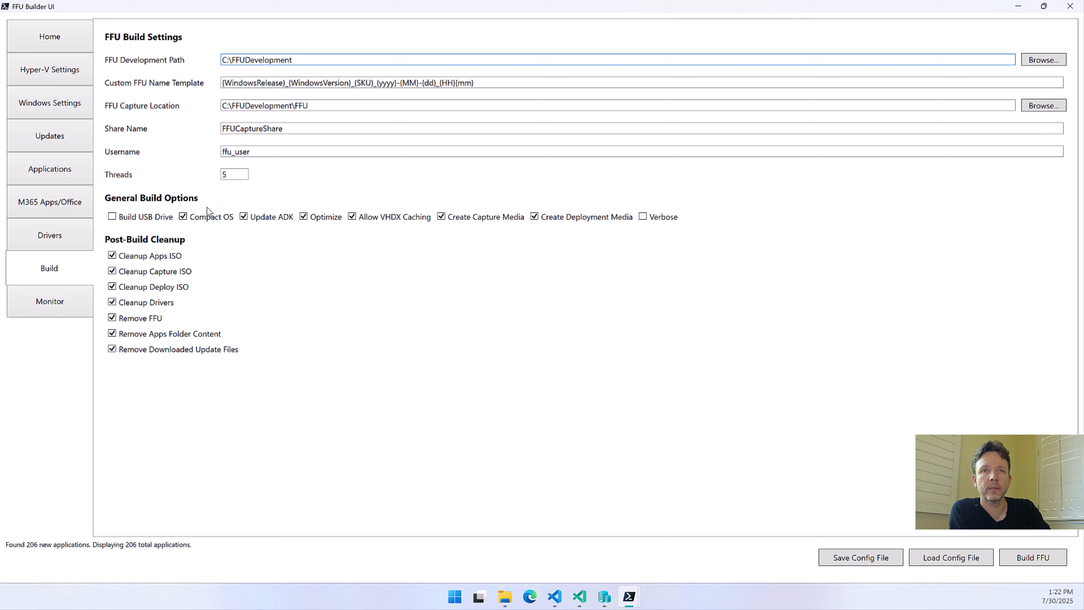
{"action": "left_click", "coordinate": [156, 218]}
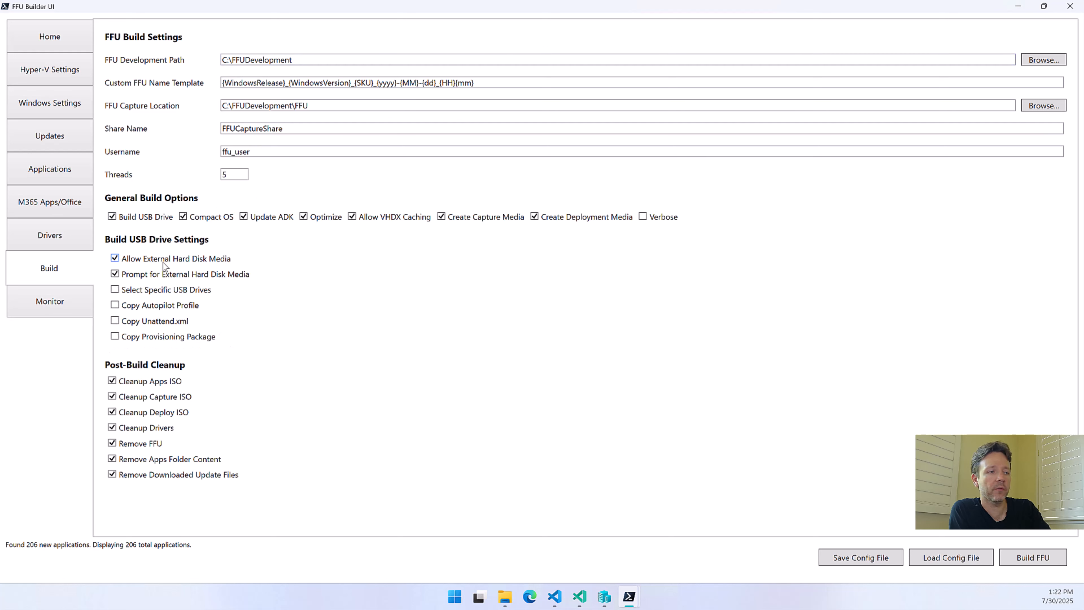
{"action": "mouse_move", "coordinate": [165, 266]}
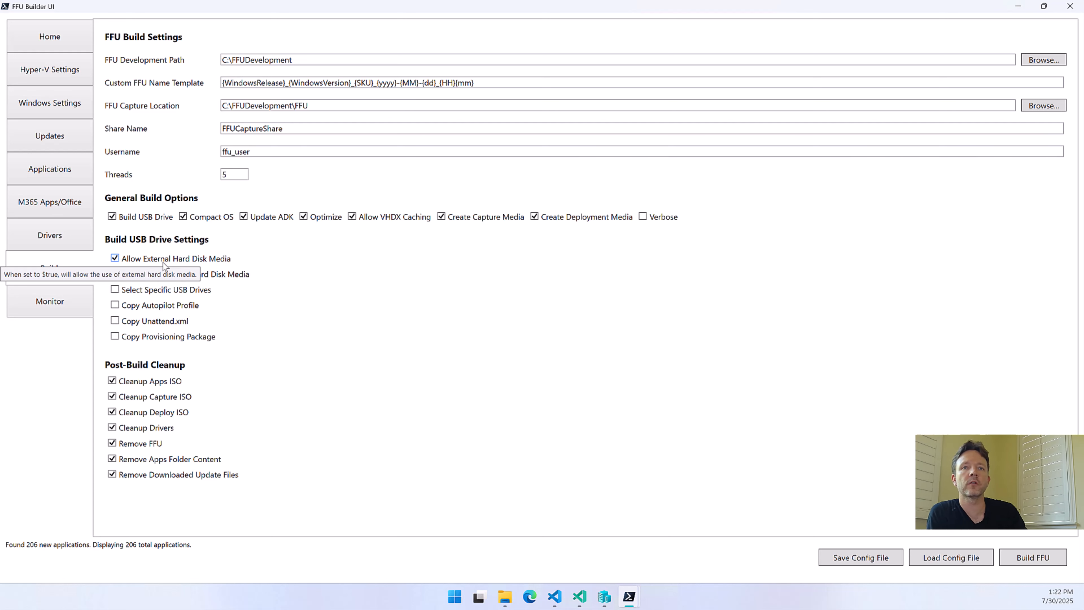
{"action": "left_click", "coordinate": [165, 291]}
{"action": "left_click", "coordinate": [150, 362]}
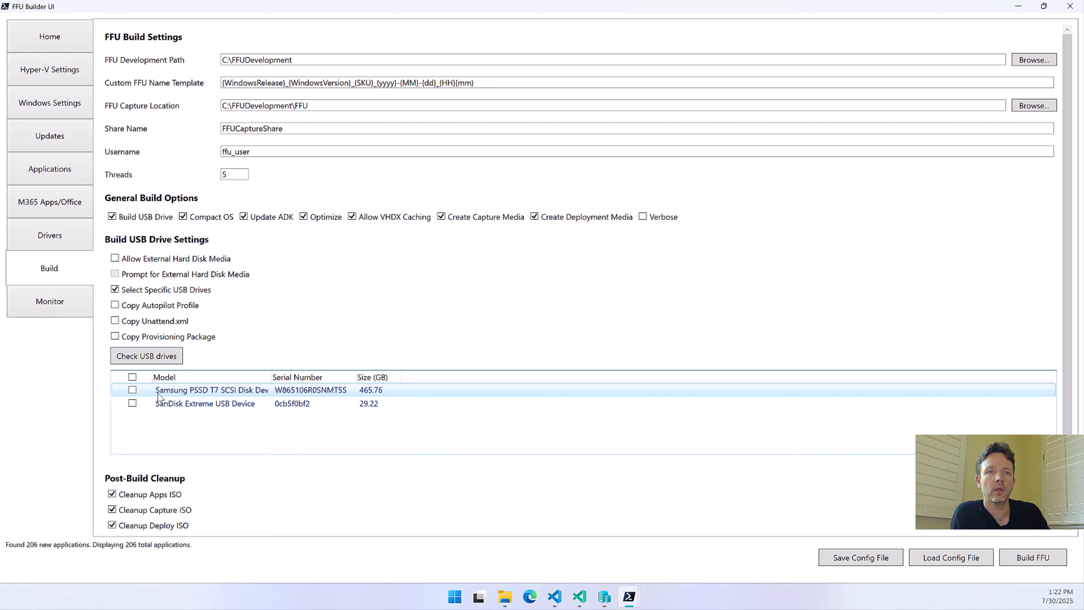
{"action": "left_click", "coordinate": [132, 390]}
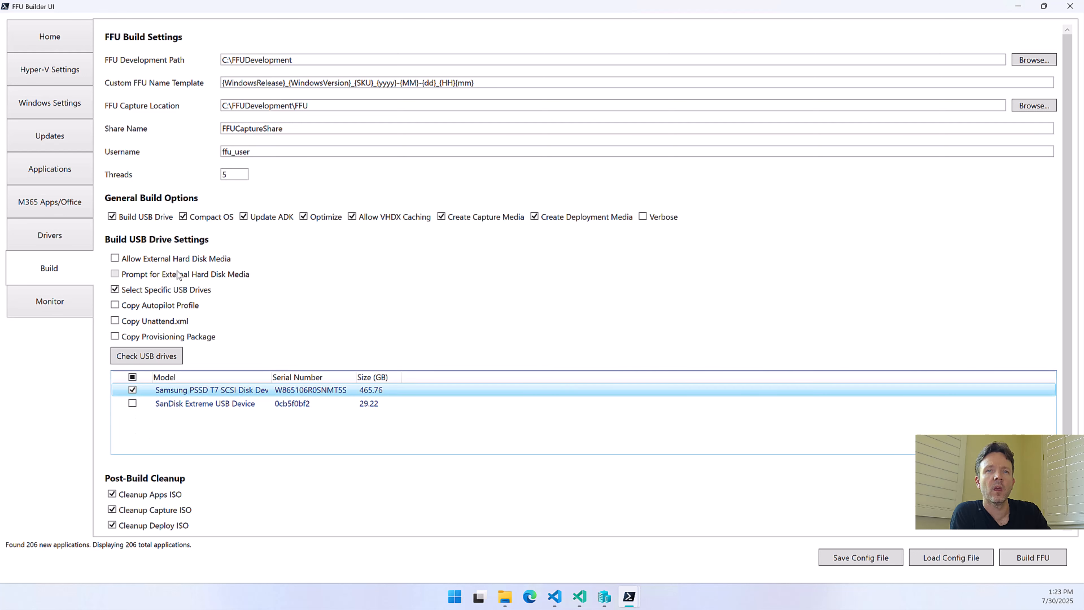
{"action": "left_click", "coordinate": [164, 259]}
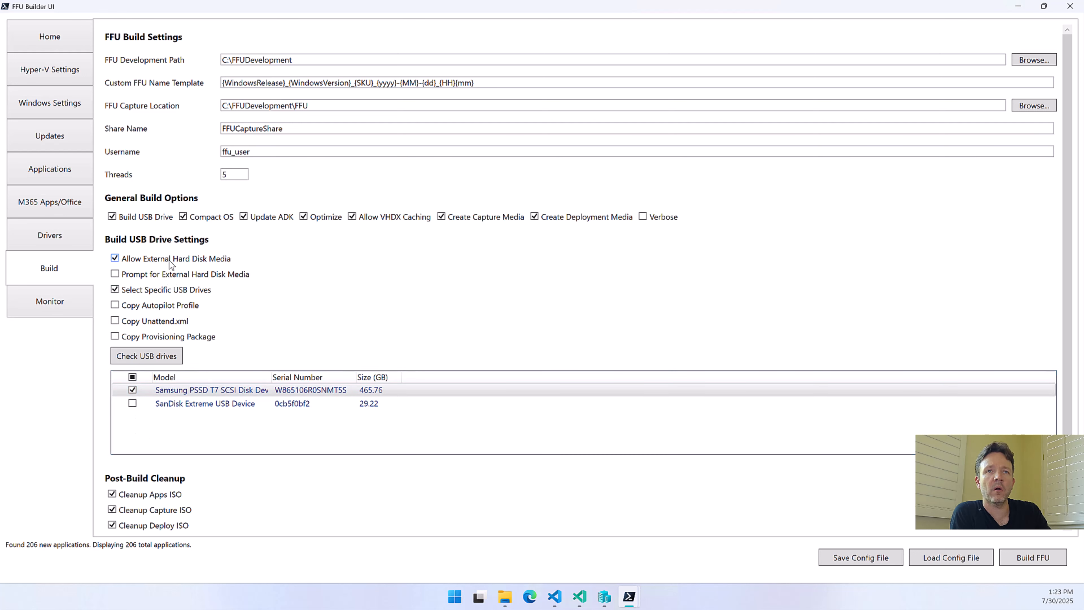
Disable Compact OS, Cleanup Drivers, Remove FFU, Remove Apps Folder Content and Remove Downloaded Update Files in the build settings
{"action": "mouse_move", "coordinate": [165, 274]}
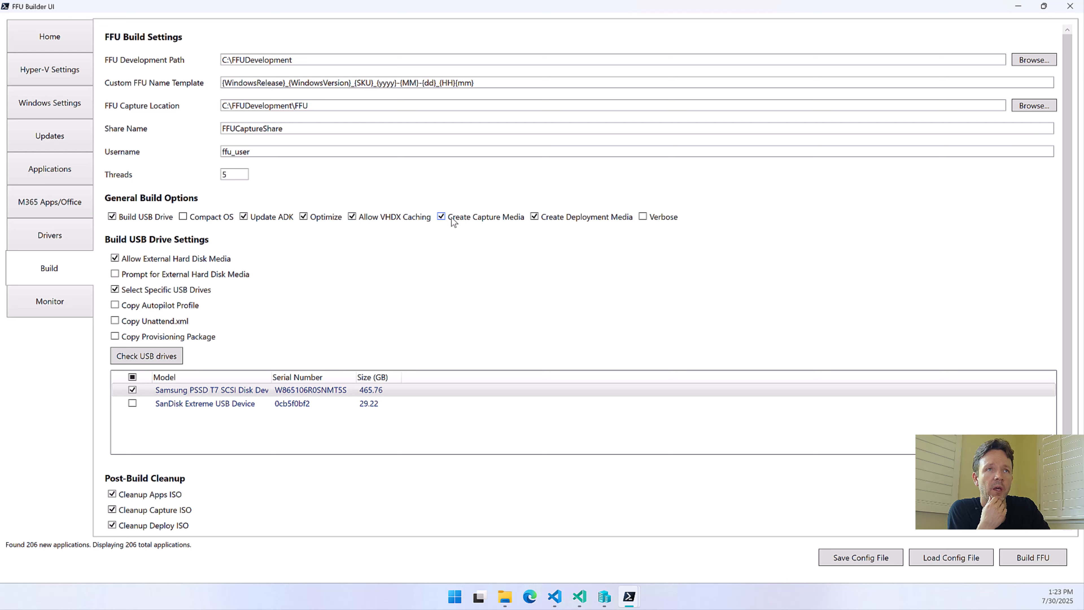
{"action": "mouse_move", "coordinate": [454, 222]}
{"action": "scroll", "coordinate": [414, 258], "scroll_direction": "down", "scroll_amount": 3}
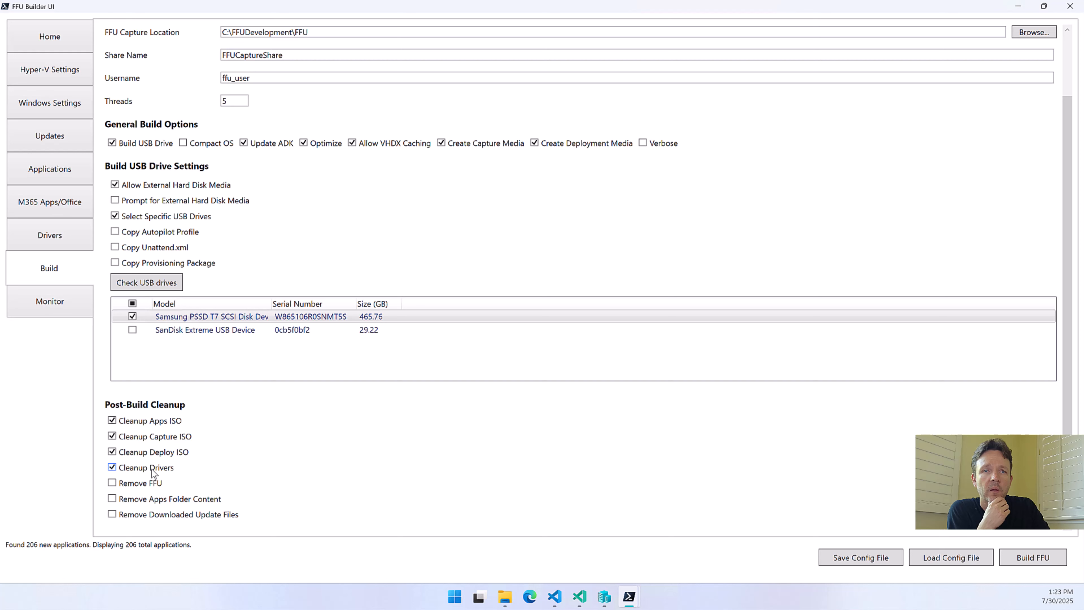
{"action": "scroll", "coordinate": [159, 473], "scroll_direction": "up", "scroll_amount": 2}
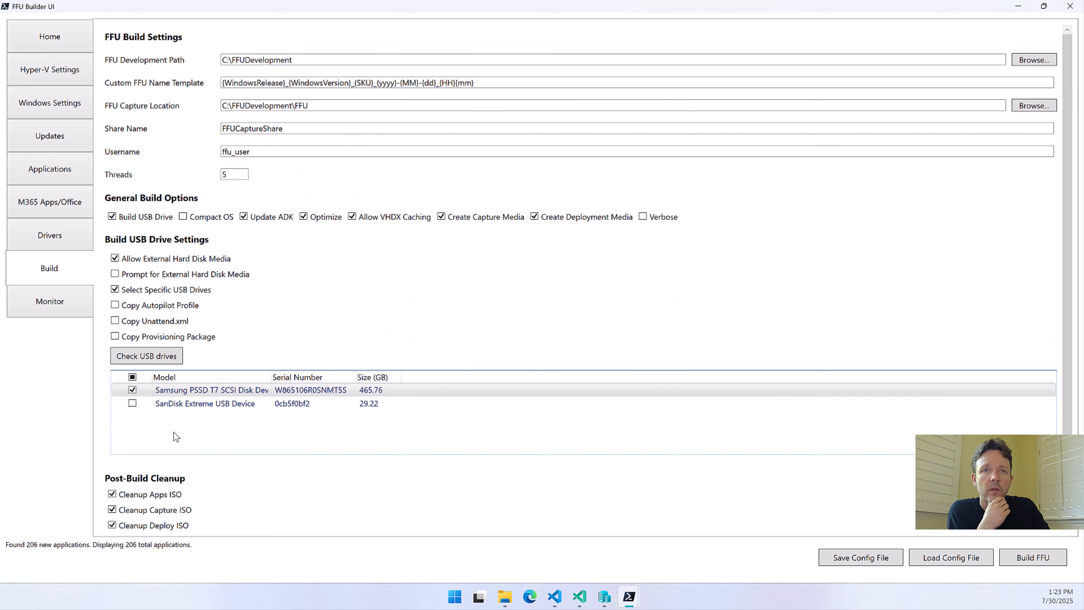
{"action": "scroll", "coordinate": [131, 468], "scroll_direction": "down", "scroll_amount": 2}
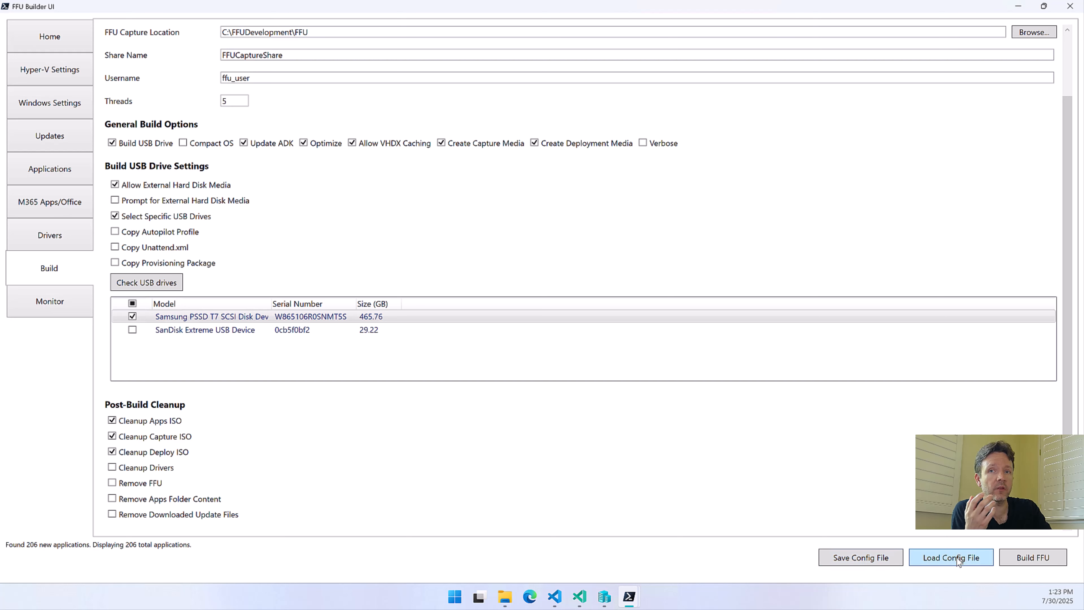
Save the build configuration as PreviewVideoConfig in the FFUDevelopment\config folder and dismiss the confirmation
{"action": "left_click", "coordinate": [861, 559]}
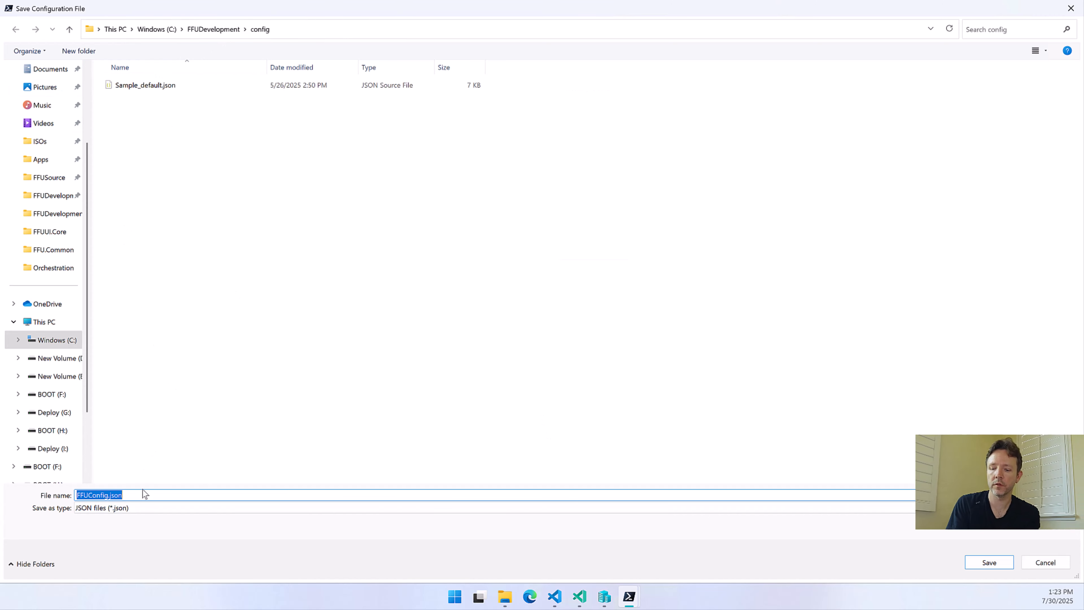
{"action": "type", "text": "Preview"}
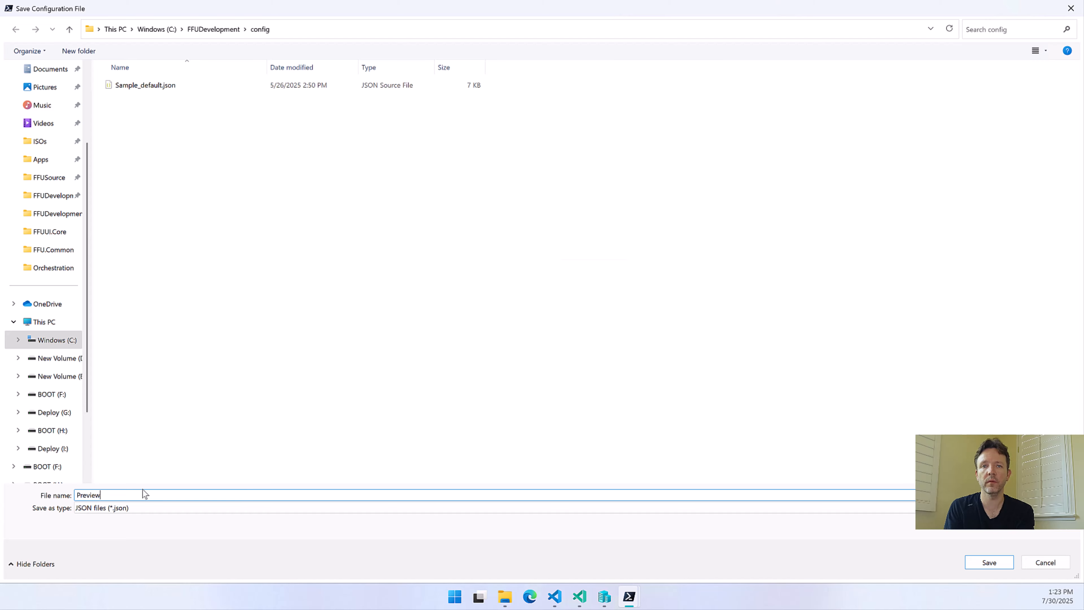
{"action": "type", "text": "VideoConfig"}
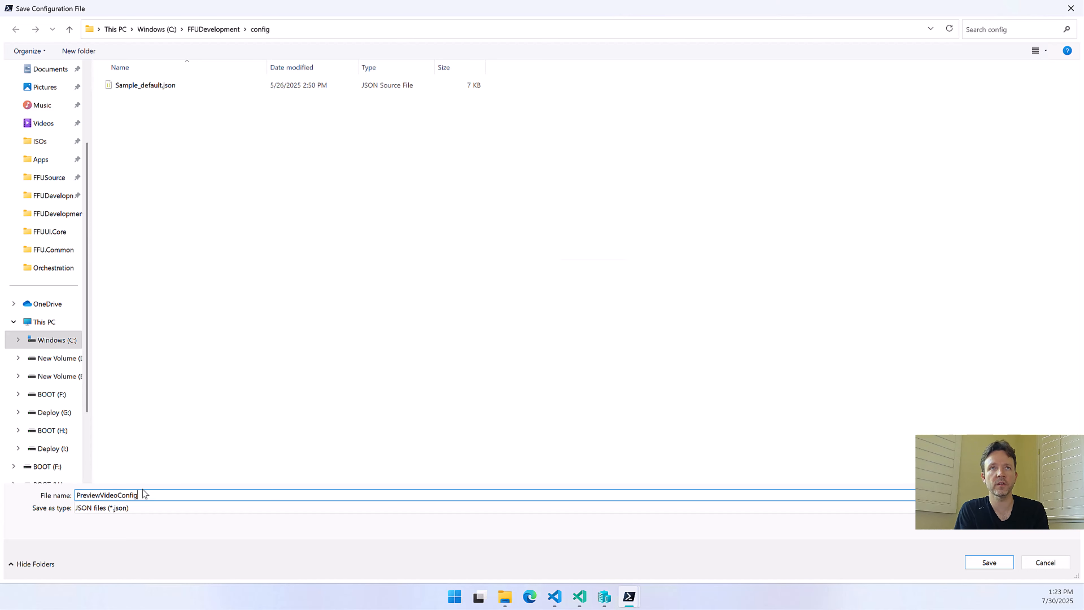
{"action": "key", "text": "Return"}
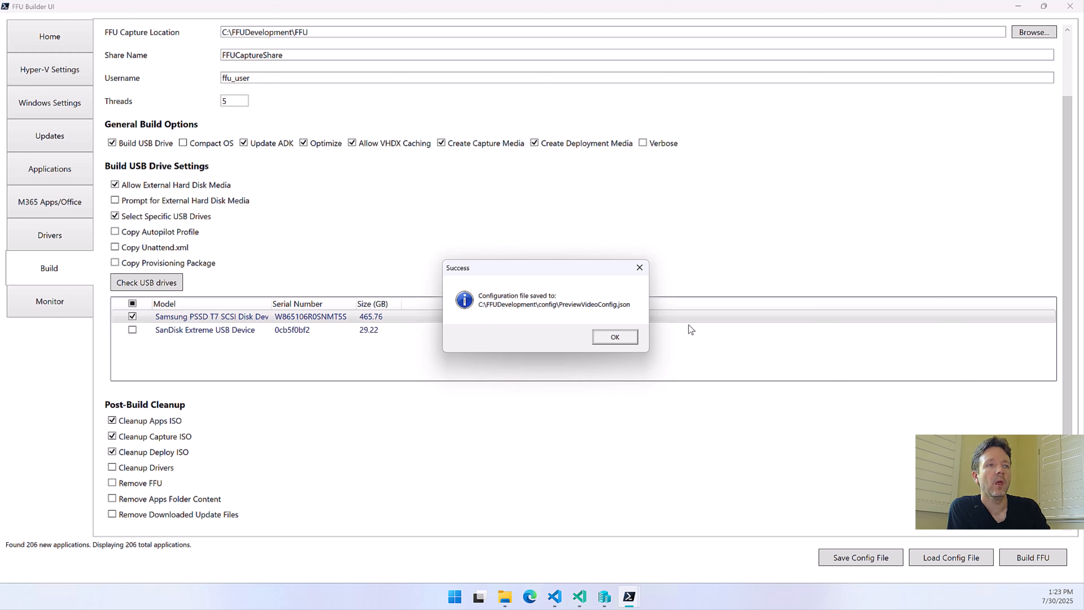
{"action": "left_click", "coordinate": [636, 337]}
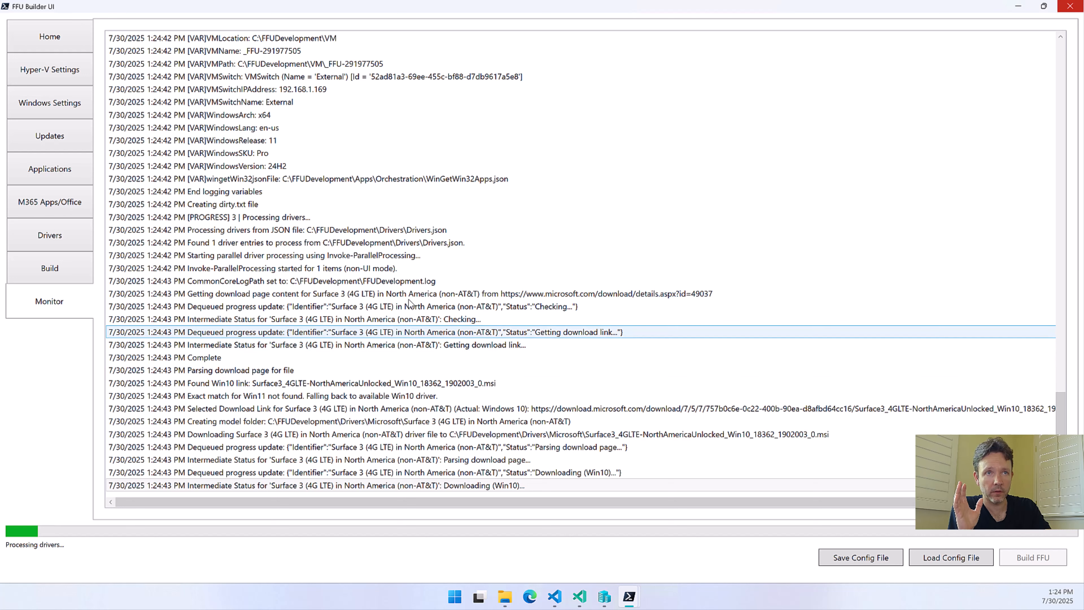
Review the running build's log from parameter validation through the logged variables to the Surface 3 driver processing entries
{"action": "left_click", "coordinate": [377, 214]}
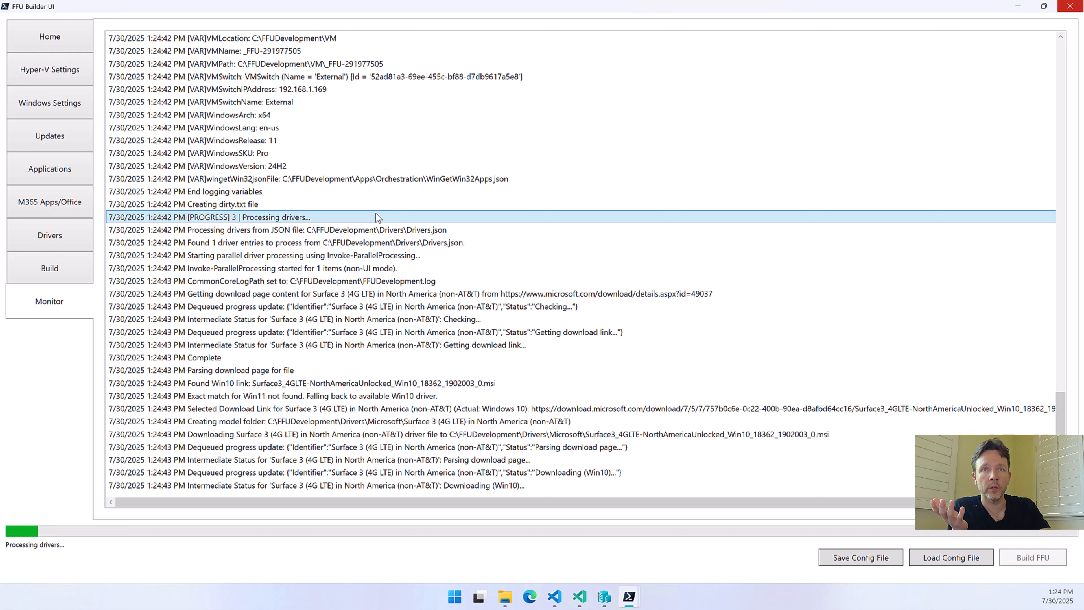
{"action": "scroll", "coordinate": [376, 213], "scroll_direction": "down", "scroll_amount": 2}
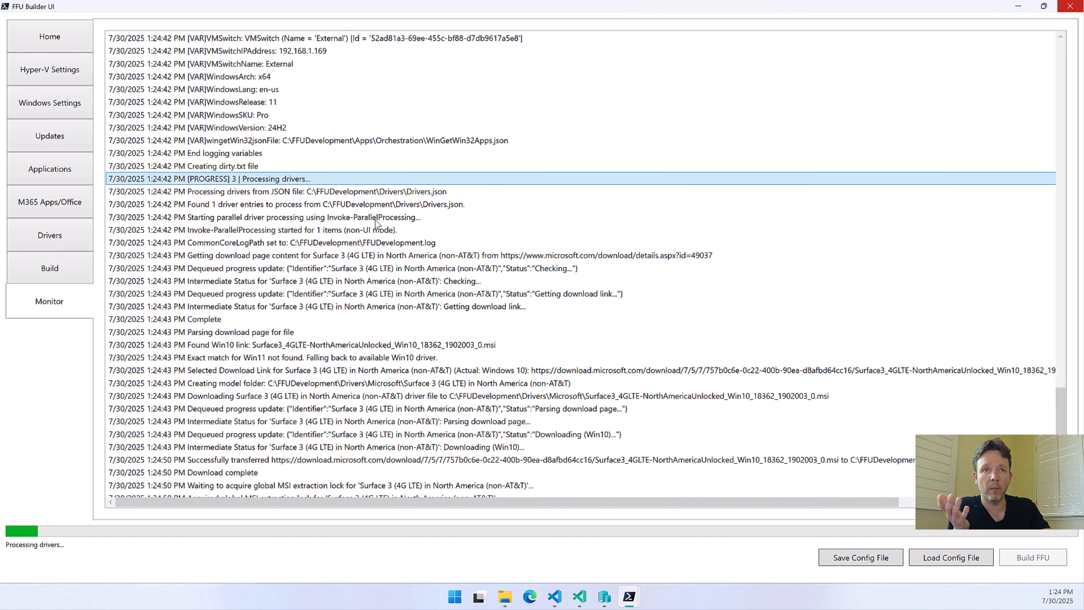
{"action": "scroll", "coordinate": [375, 242], "scroll_direction": "up", "scroll_amount": 20}
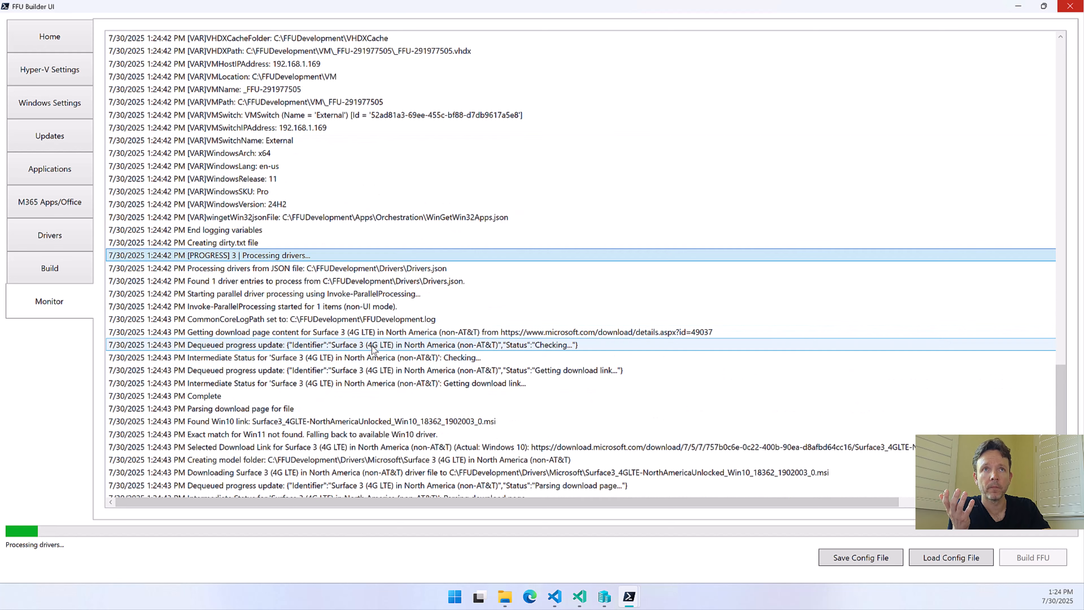
{"action": "scroll", "coordinate": [372, 319], "scroll_direction": "up", "scroll_amount": 20}
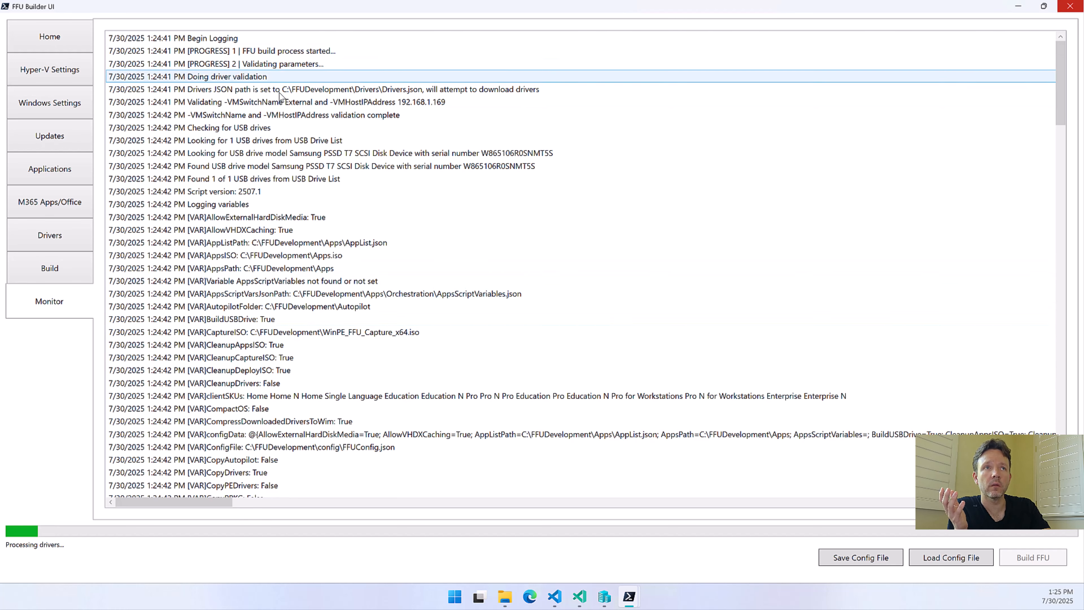
{"action": "scroll", "coordinate": [288, 186], "scroll_direction": "down", "scroll_amount": 15}
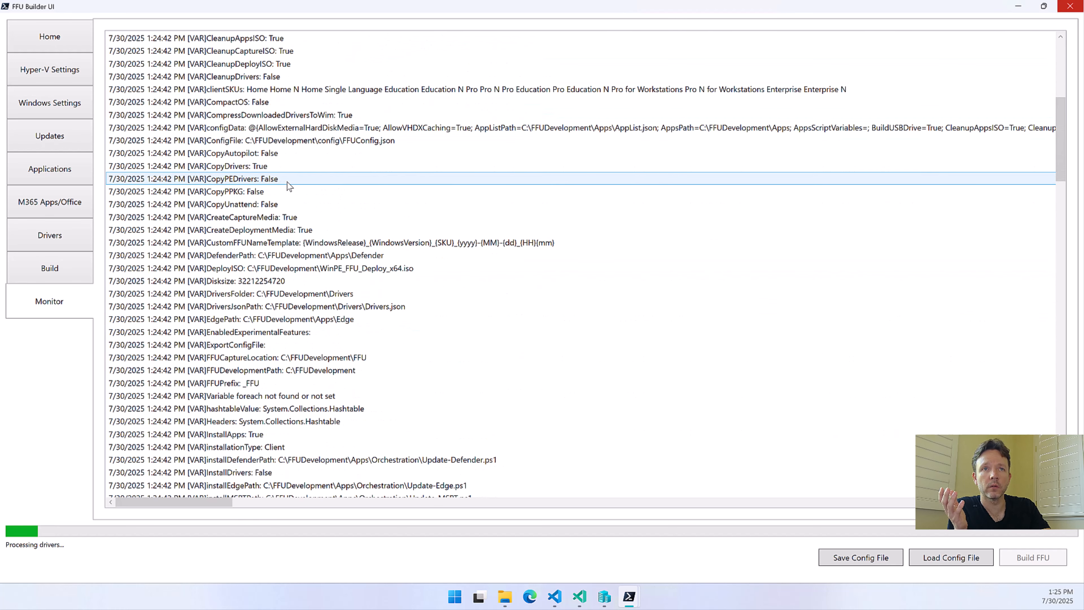
{"action": "scroll", "coordinate": [287, 188], "scroll_direction": "down", "scroll_amount": 15}
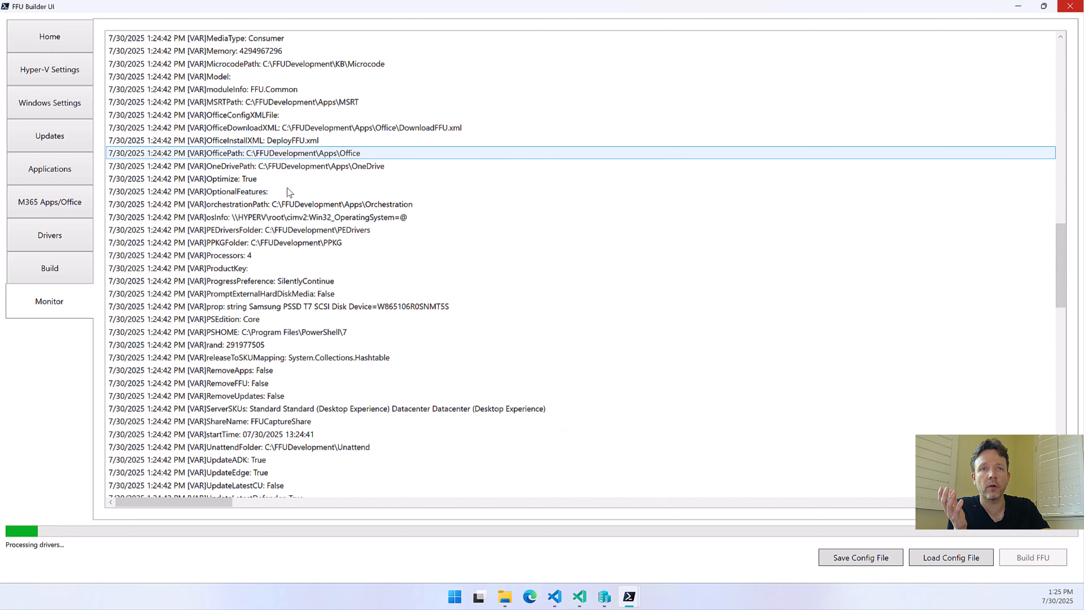
{"action": "scroll", "coordinate": [278, 288], "scroll_direction": "down", "scroll_amount": 3}
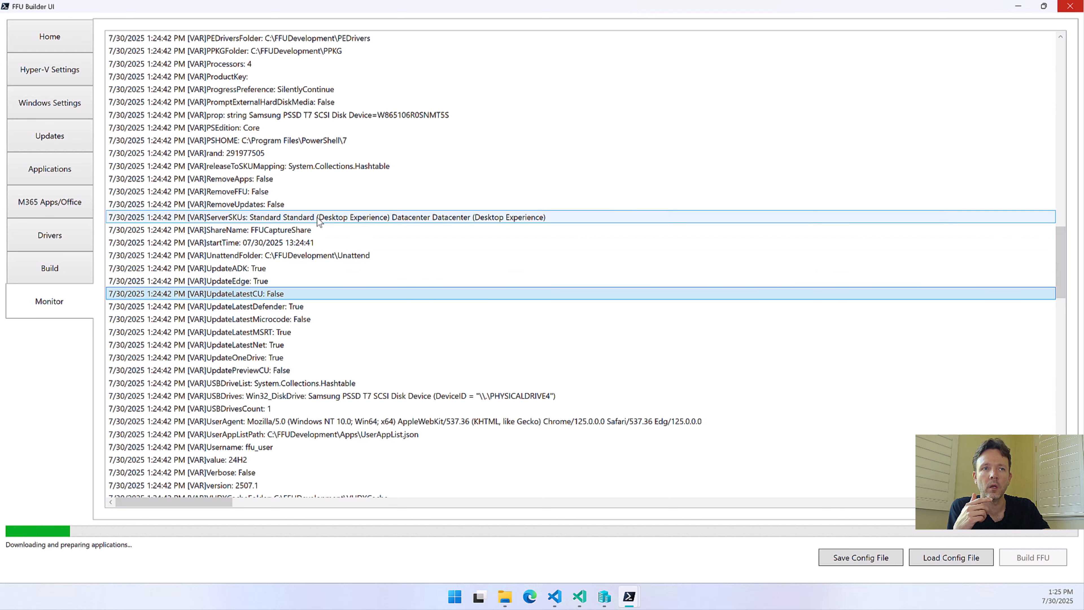
{"action": "scroll", "coordinate": [317, 217], "scroll_direction": "down", "scroll_amount": 15}
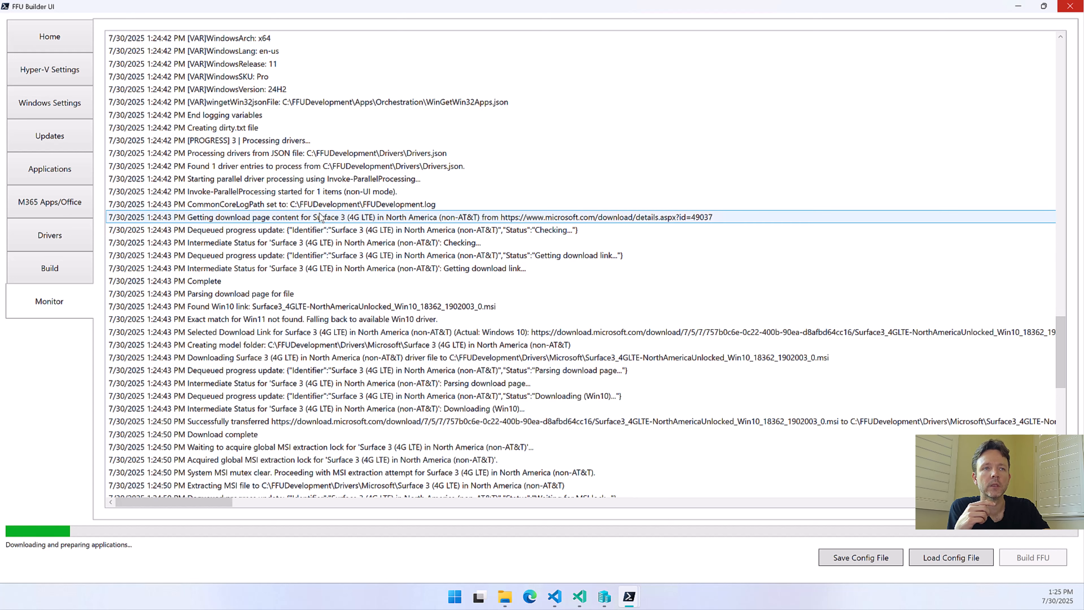
{"action": "scroll", "coordinate": [320, 216], "scroll_direction": "down", "scroll_amount": 8}
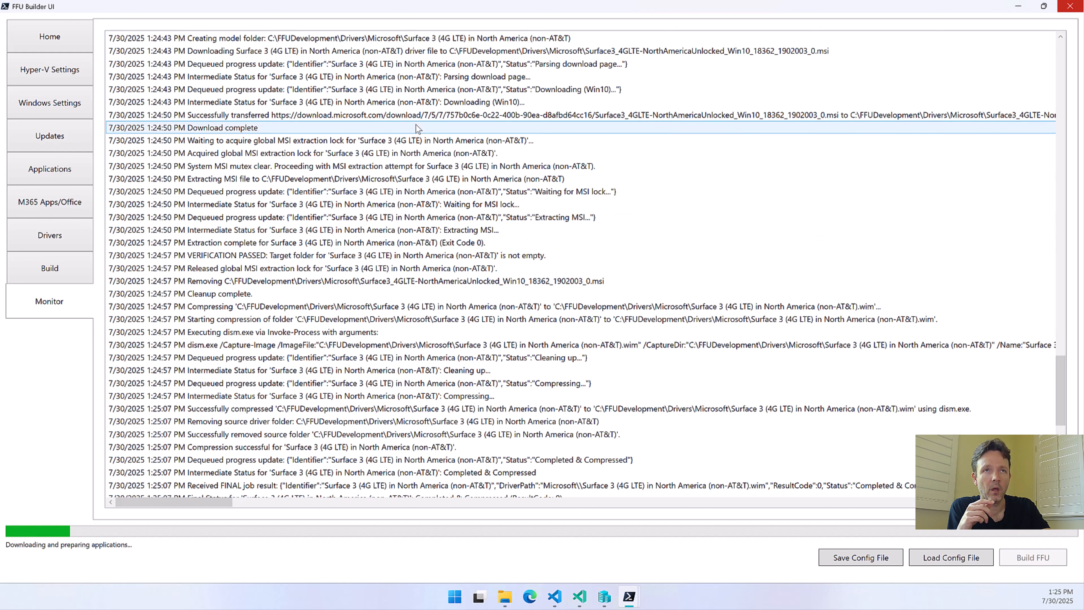
Check the log's Surface 3 driver download entries against the model selection and options in the driver settings
{"action": "scroll", "coordinate": [385, 205], "scroll_direction": "up", "scroll_amount": 3}
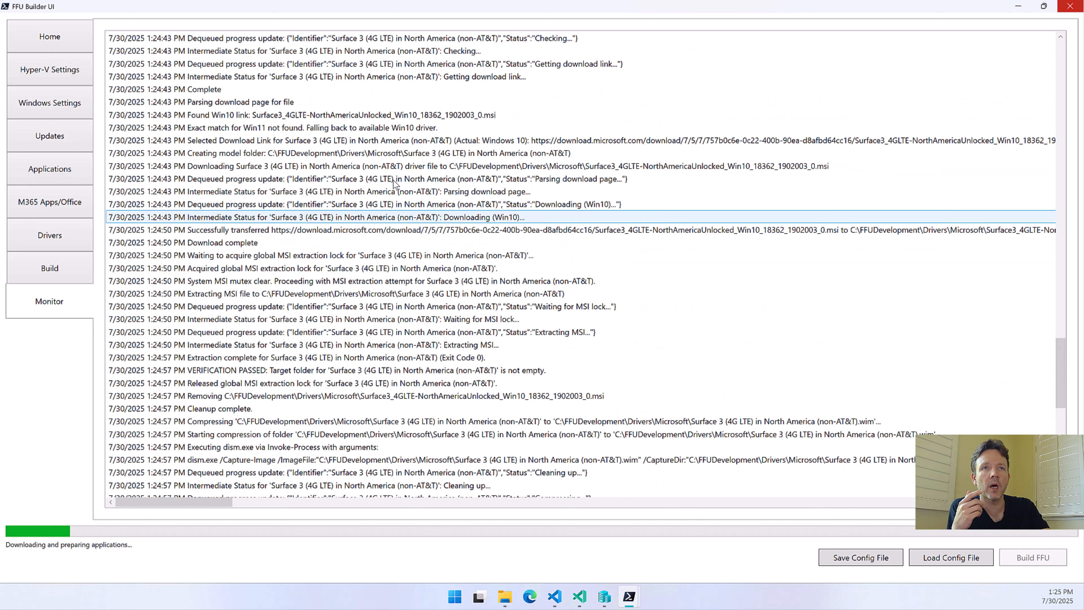
{"action": "scroll", "coordinate": [342, 163], "scroll_direction": "up", "scroll_amount": 2}
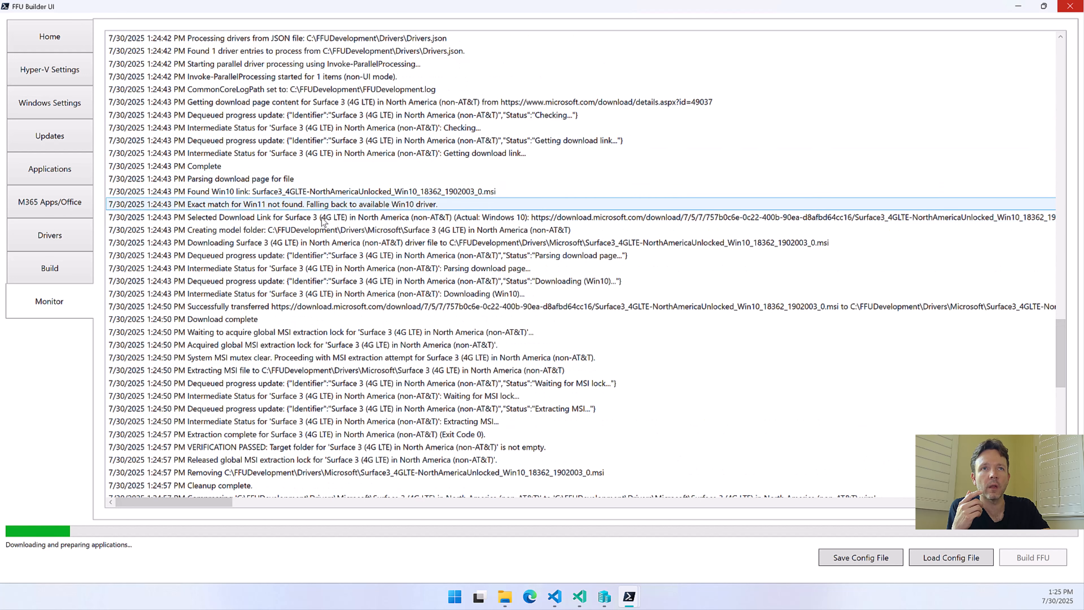
{"action": "scroll", "coordinate": [333, 180], "scroll_direction": "up", "scroll_amount": 1}
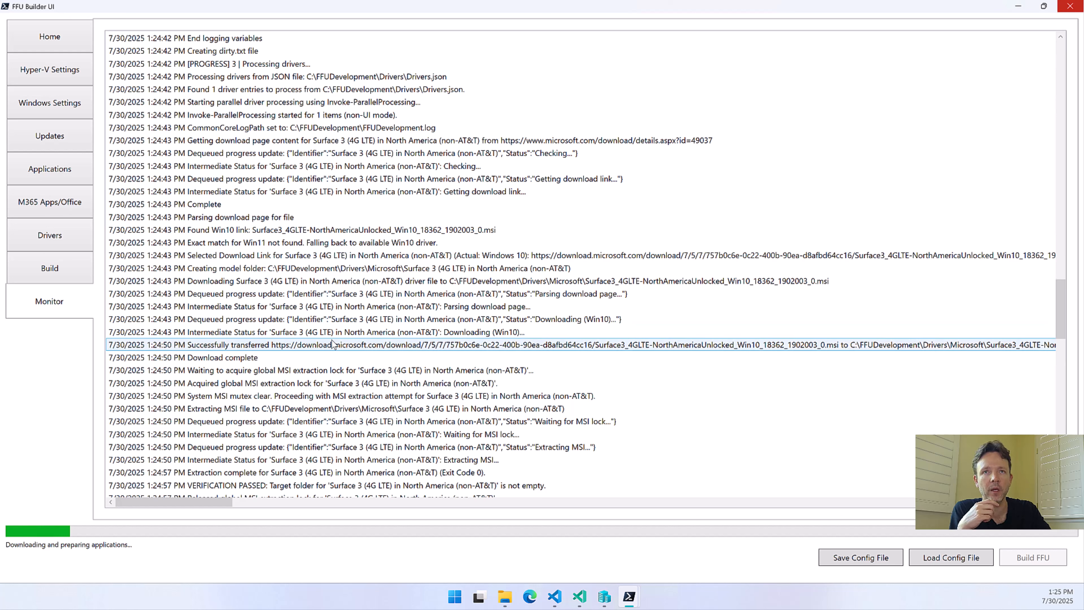
{"action": "left_click", "coordinate": [52, 239]}
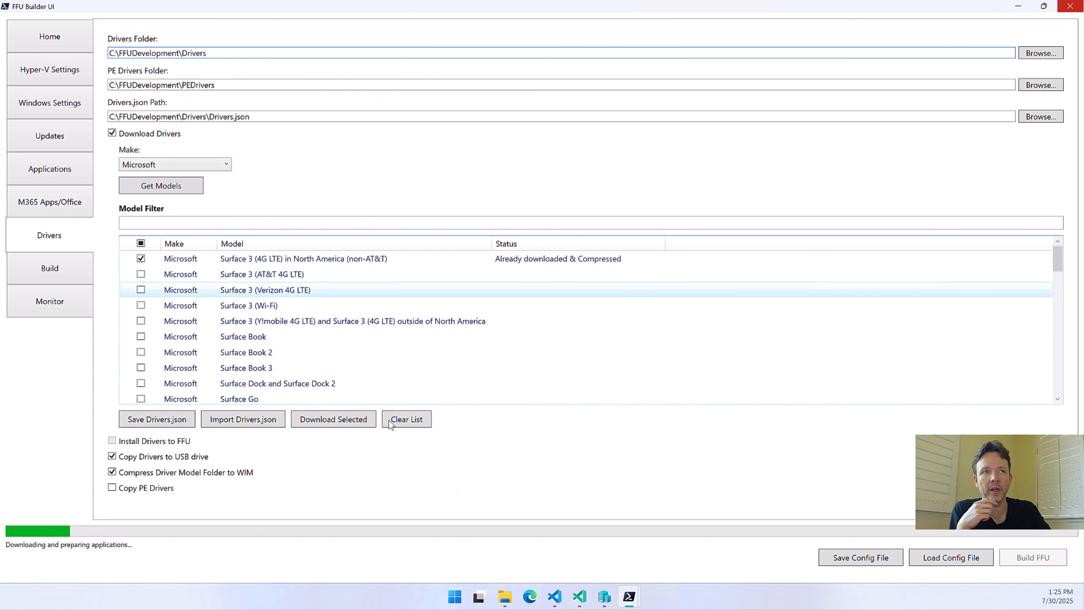
{"action": "left_click", "coordinate": [71, 295]}
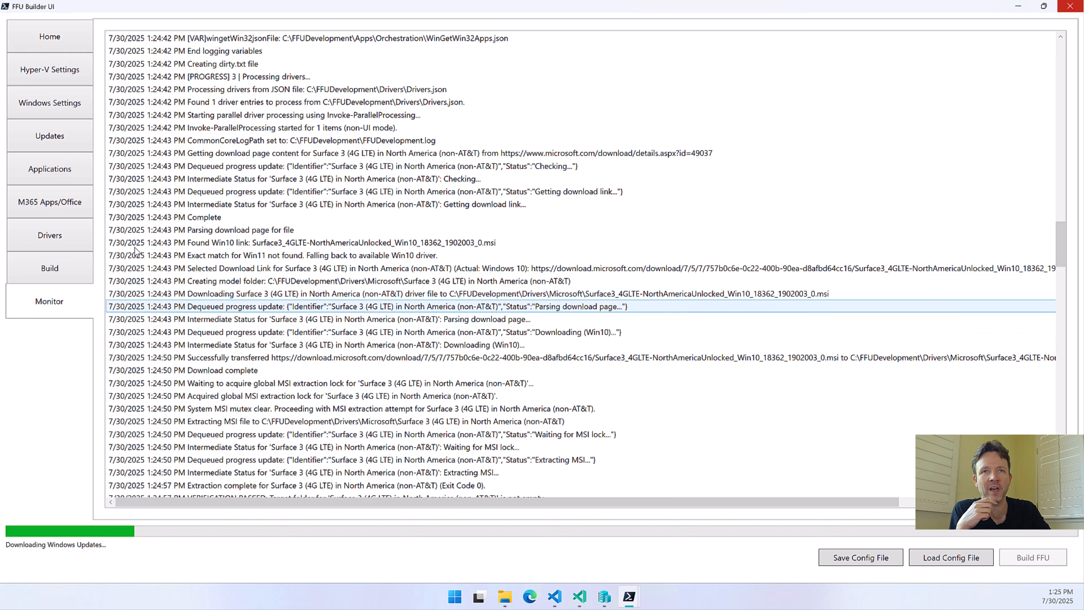
{"action": "left_click", "coordinate": [49, 235]}
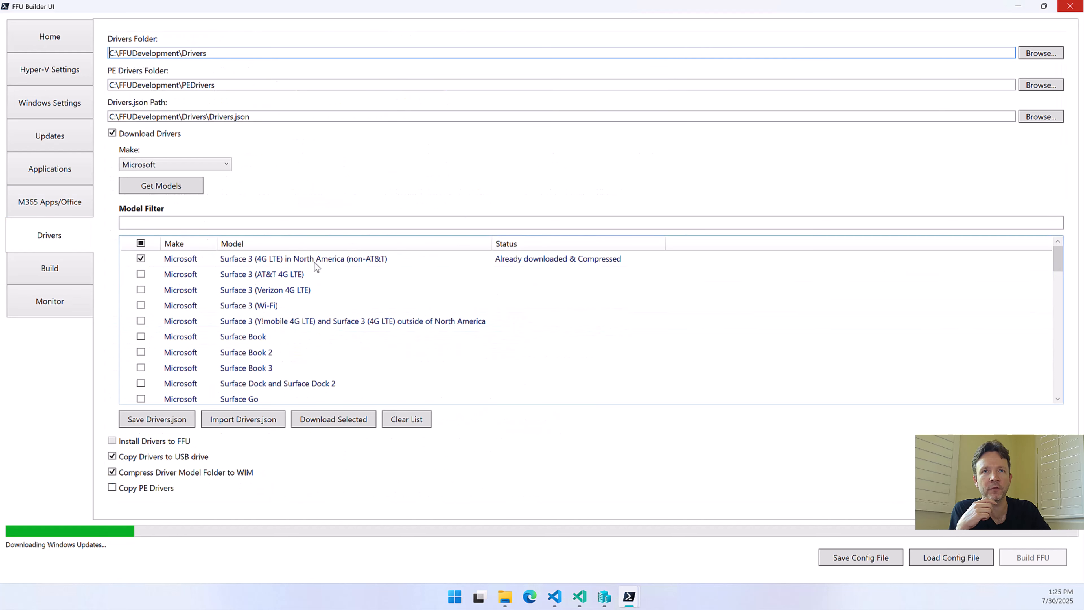
{"action": "left_click", "coordinate": [50, 304]}
Read through the build log covering driver compression, ADK validation, Firefox ESR and update downloads, and Apps ISO creation
{"action": "scroll", "coordinate": [249, 264], "scroll_direction": "down", "scroll_amount": 2}
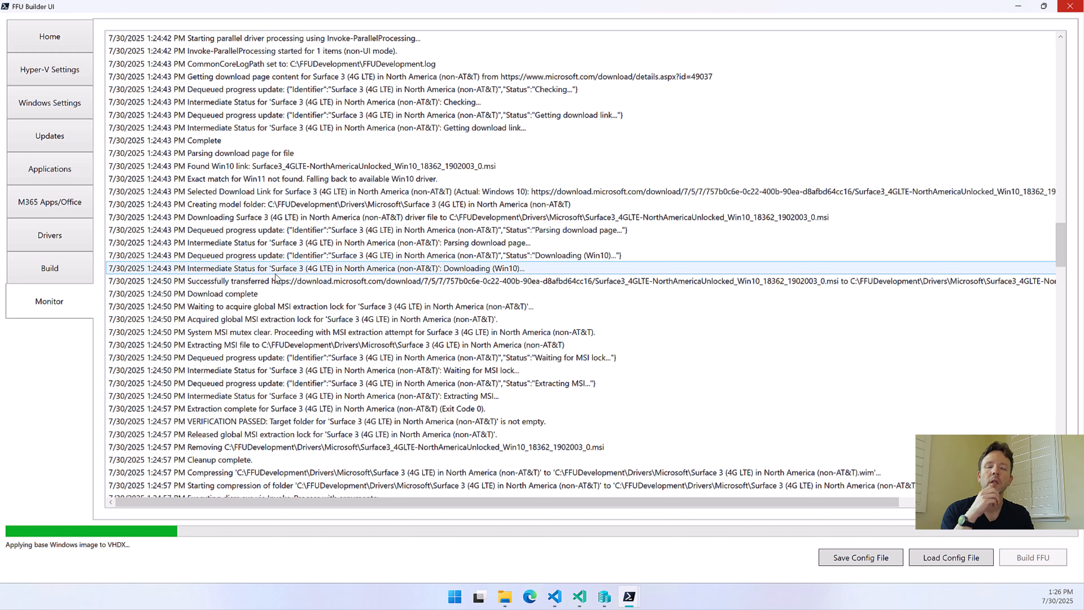
{"action": "scroll", "coordinate": [277, 282], "scroll_direction": "down", "scroll_amount": 2}
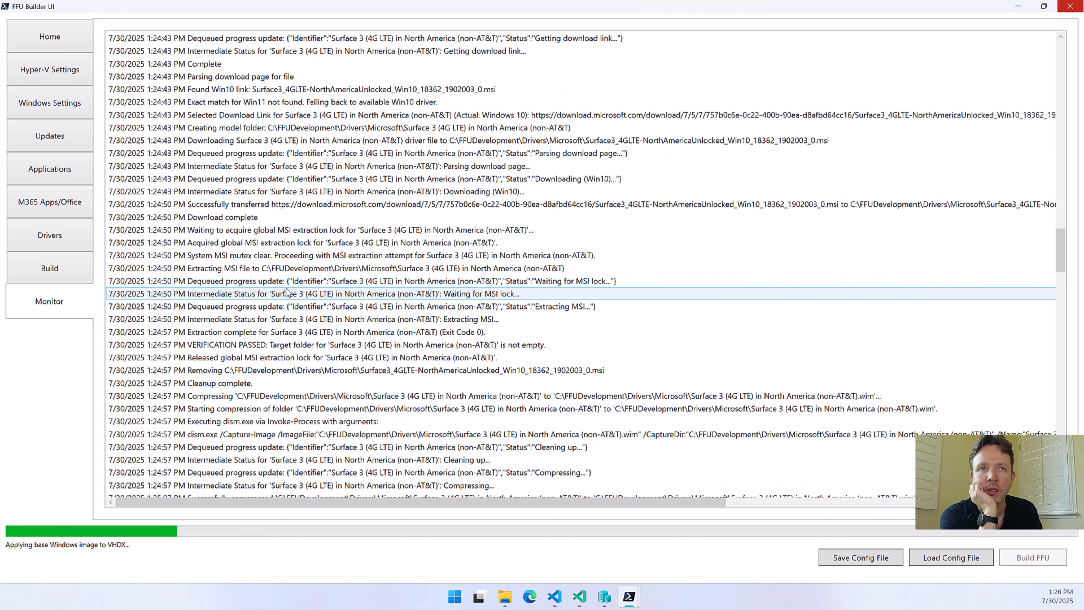
{"action": "scroll", "coordinate": [294, 242], "scroll_direction": "down", "scroll_amount": 5}
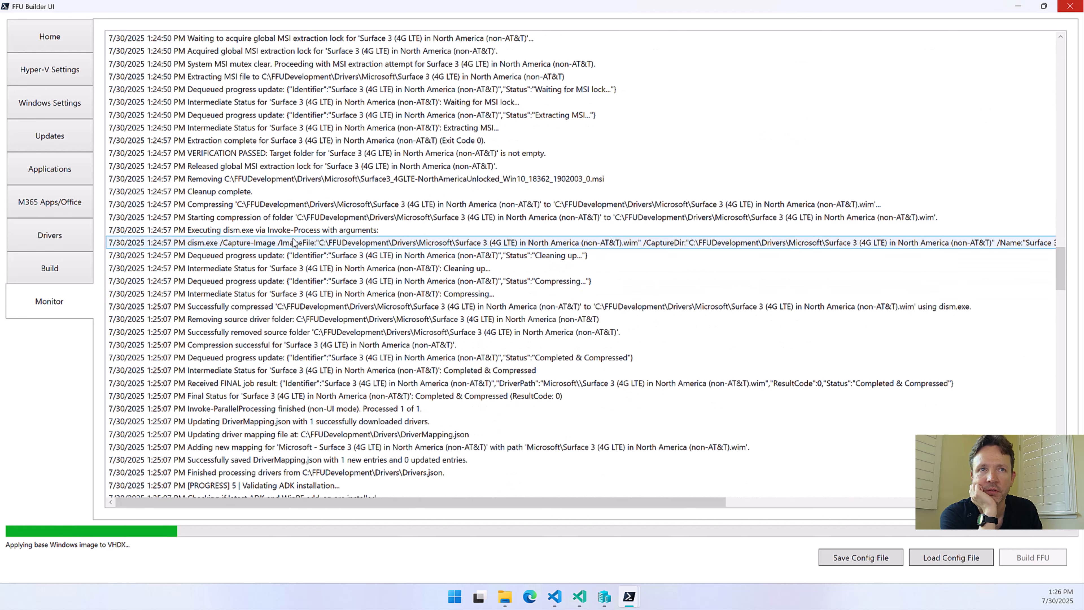
{"action": "scroll", "coordinate": [293, 242], "scroll_direction": "down", "scroll_amount": 1}
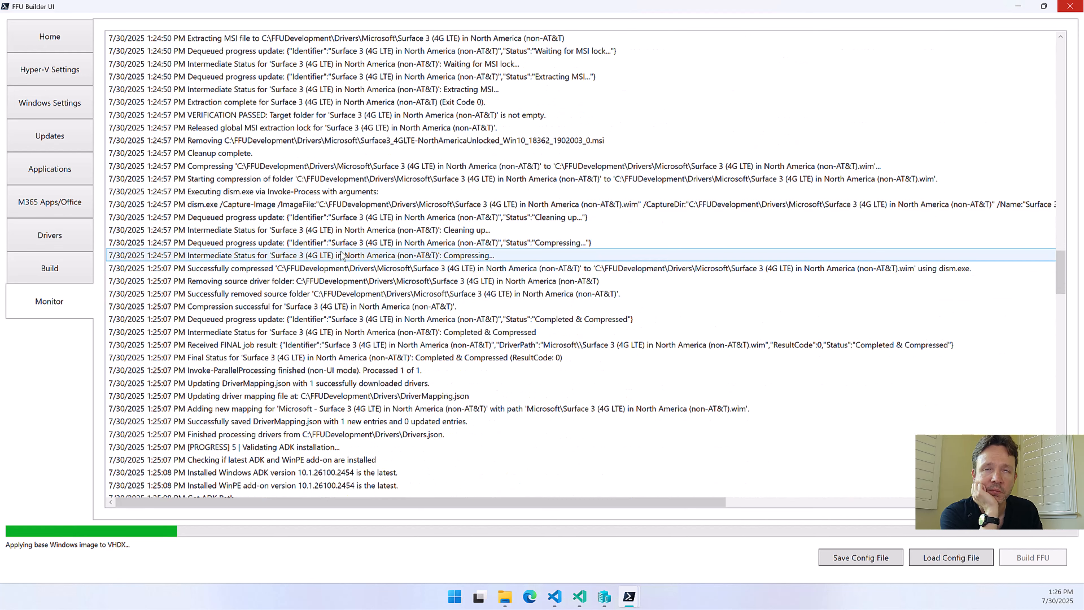
{"action": "scroll", "coordinate": [303, 205], "scroll_direction": "down", "scroll_amount": 1}
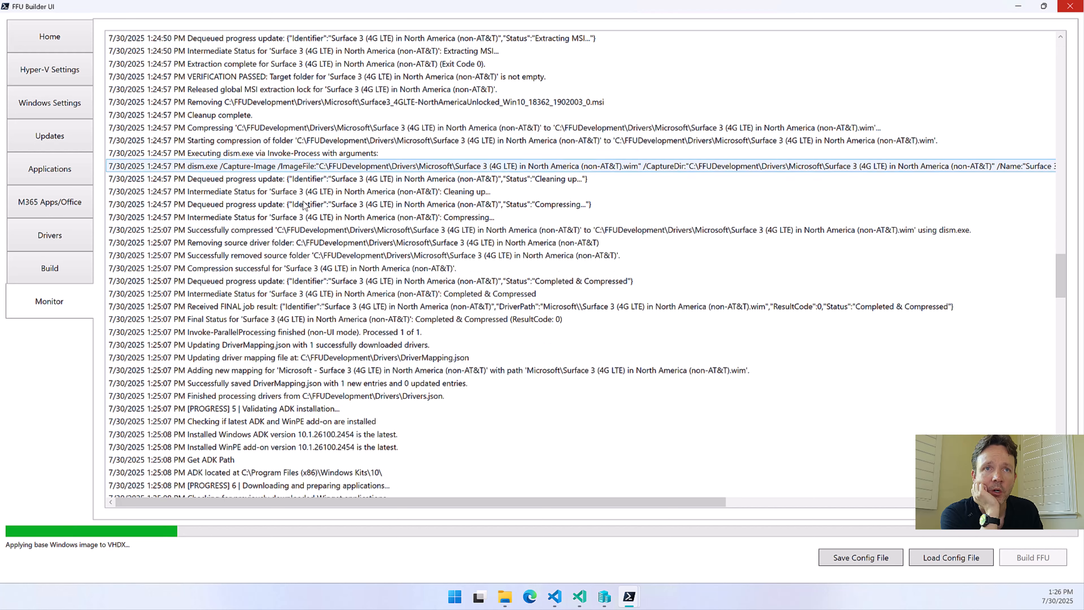
{"action": "scroll", "coordinate": [304, 205], "scroll_direction": "down", "scroll_amount": 12}
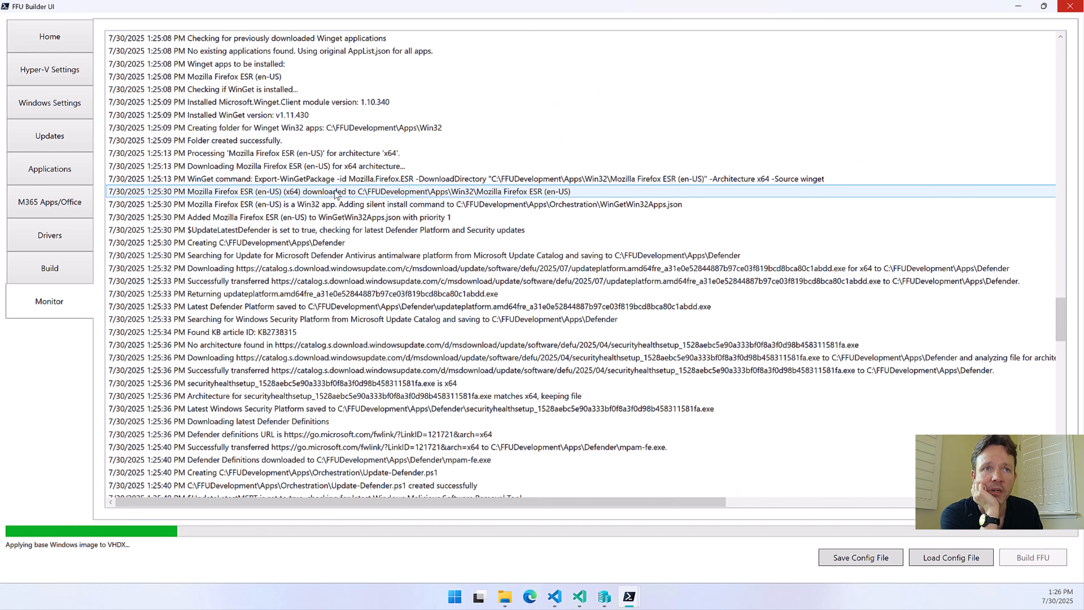
{"action": "scroll", "coordinate": [337, 194], "scroll_direction": "down", "scroll_amount": 9}
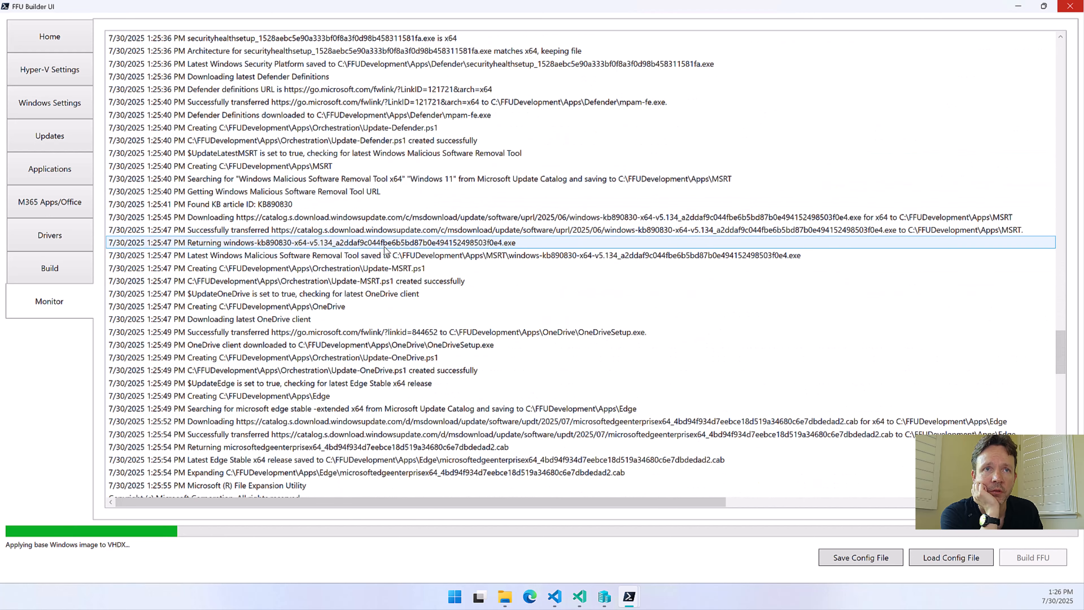
{"action": "scroll", "coordinate": [386, 248], "scroll_direction": "down", "scroll_amount": 15}
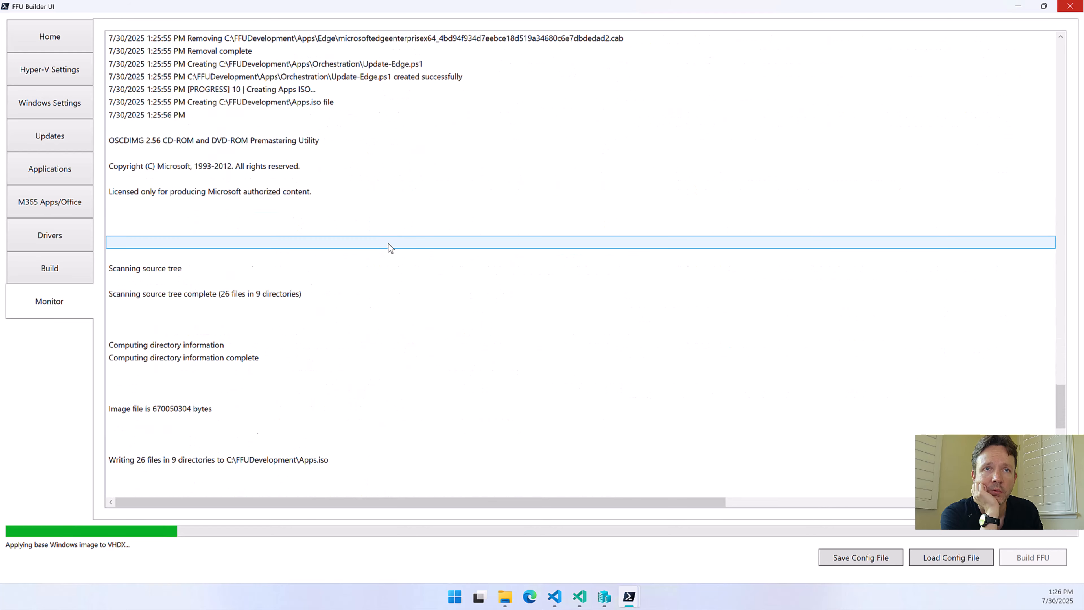
{"action": "scroll", "coordinate": [390, 247], "scroll_direction": "down", "scroll_amount": 15}
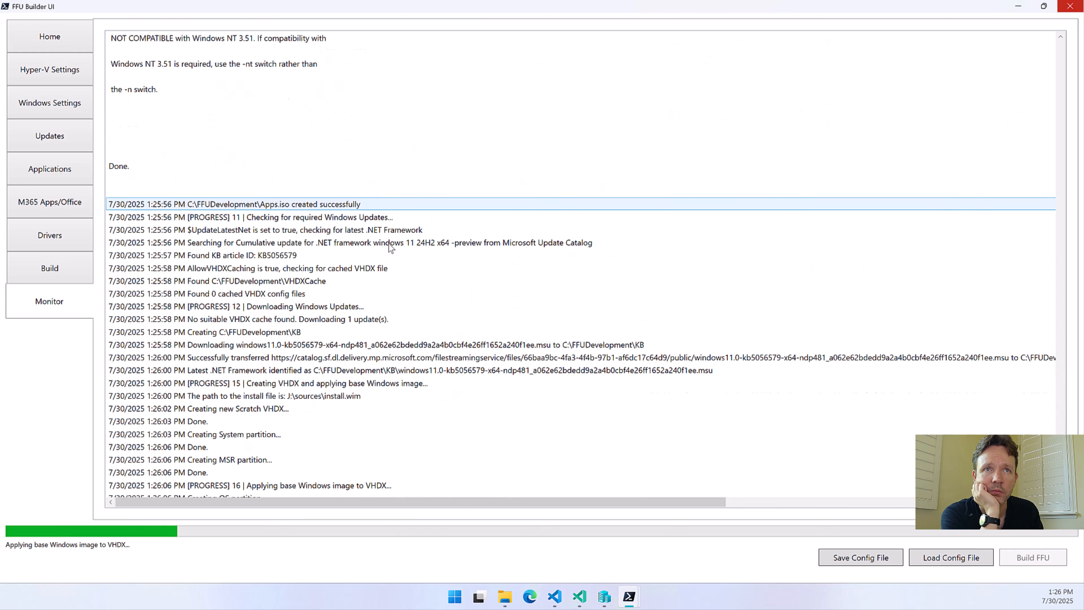
{"action": "scroll", "coordinate": [390, 247], "scroll_direction": "down", "scroll_amount": 2}
Examine the log entries for the VHDX cache check, .NET Framework update download and writing of the base Windows image
{"action": "left_click", "coordinate": [310, 218]}
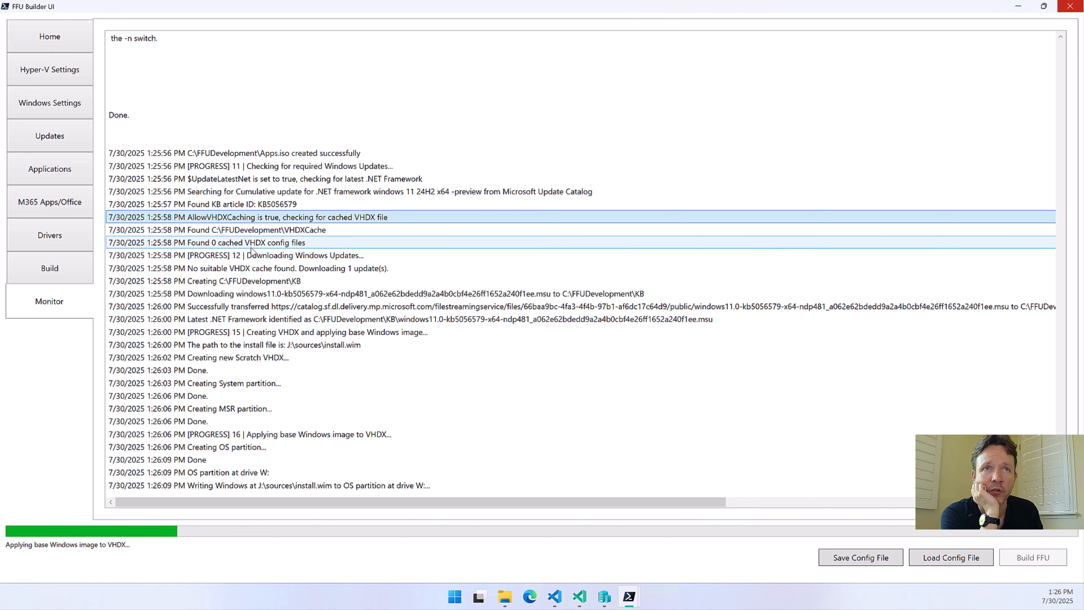
{"action": "left_click", "coordinate": [255, 256]}
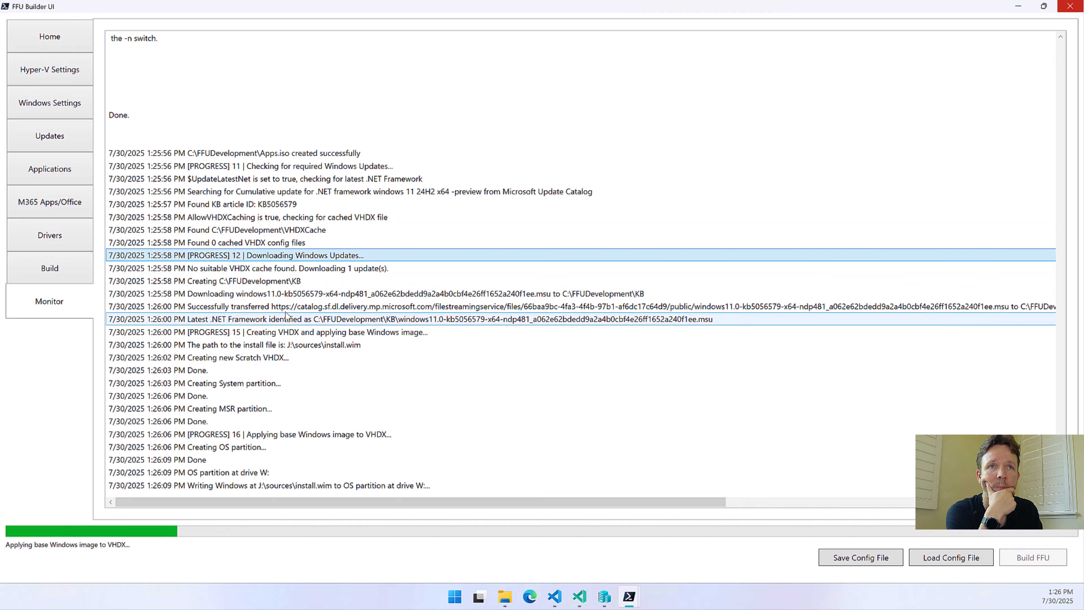
{"action": "left_click", "coordinate": [295, 294]}
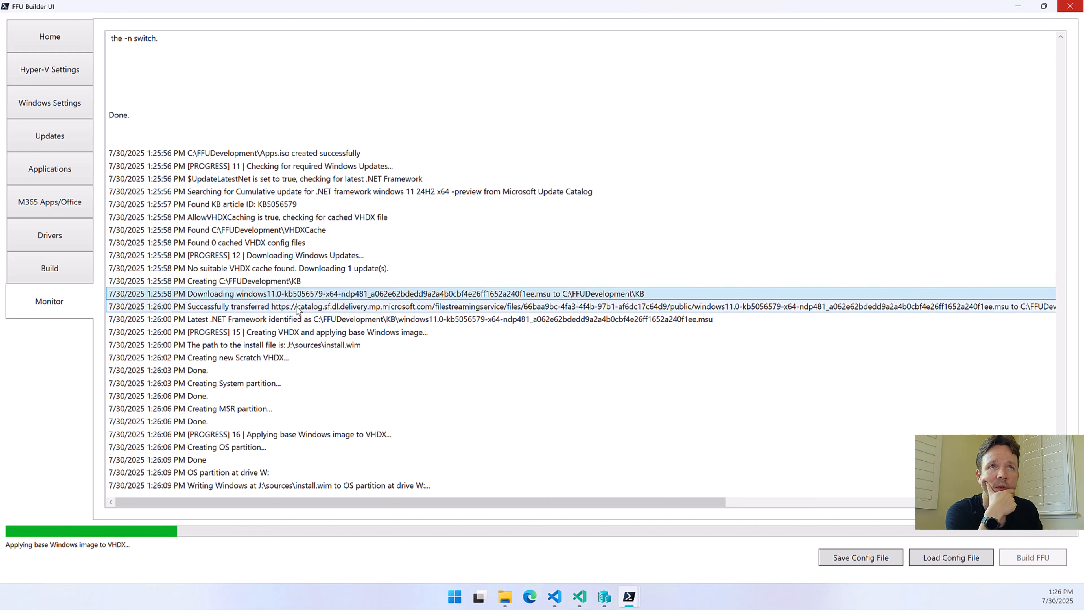
{"action": "left_click", "coordinate": [320, 486]}
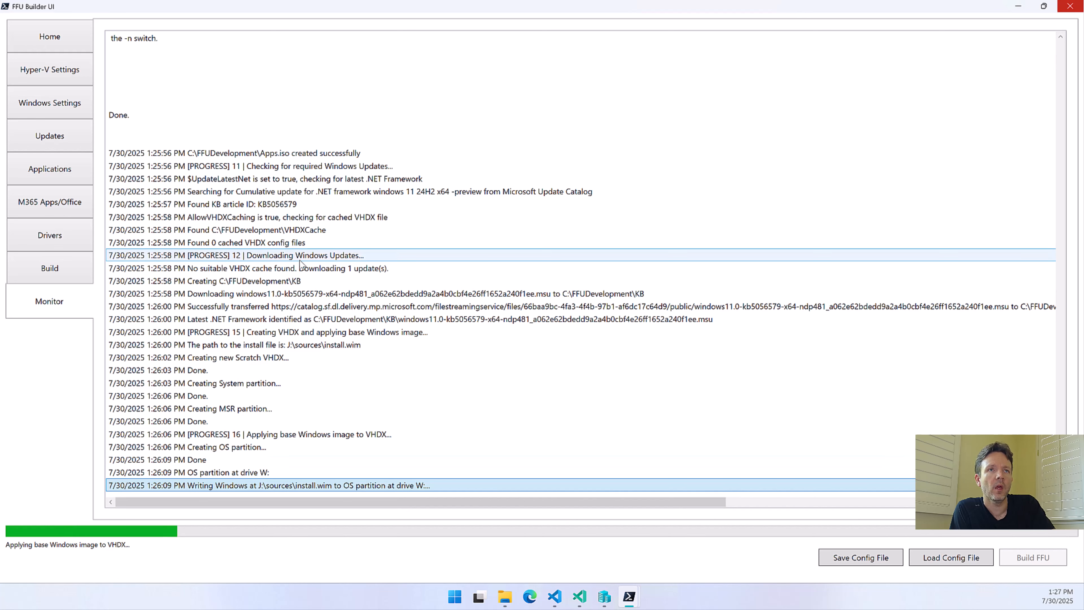
{"action": "scroll", "coordinate": [300, 263], "scroll_direction": "up", "scroll_amount": 7}
{"action": "scroll", "coordinate": [301, 344], "scroll_direction": "down", "scroll_amount": 7}
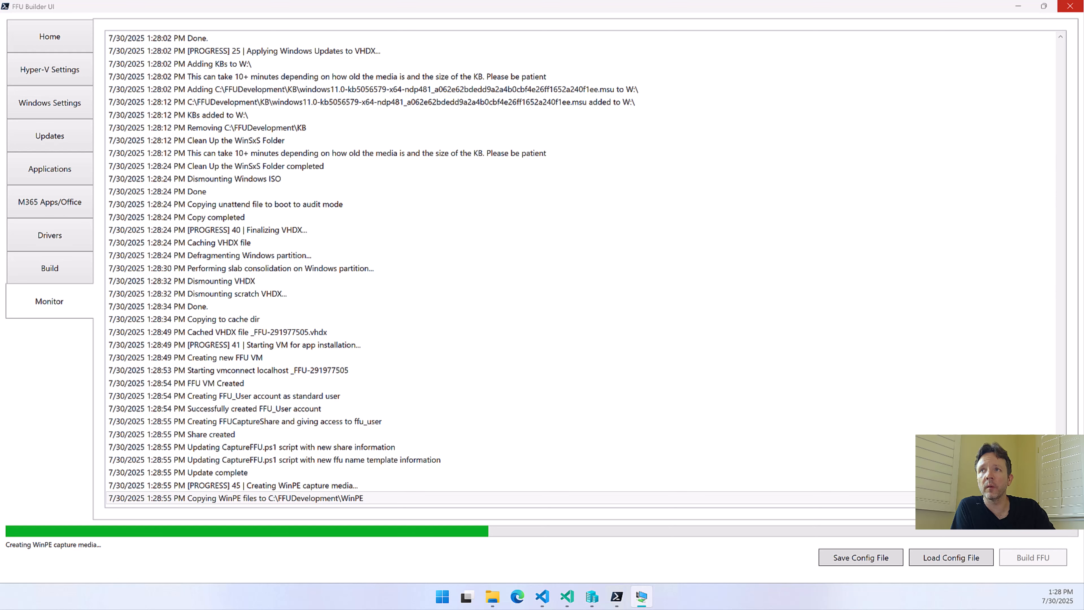
Place the virtual machine window beside the build log and bring its FFU Builder Orchestrator PowerShell window to the front
{"action": "left_click_drag", "start_coordinate": [0, 90], "coordinate": [848, 55]}
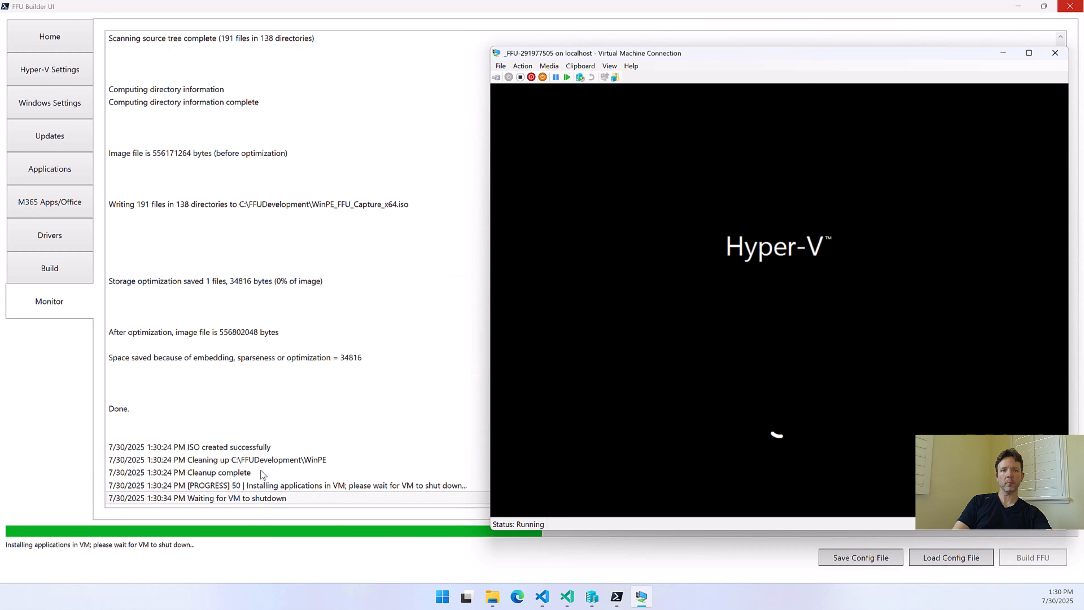
{"action": "left_click", "coordinate": [238, 488]}
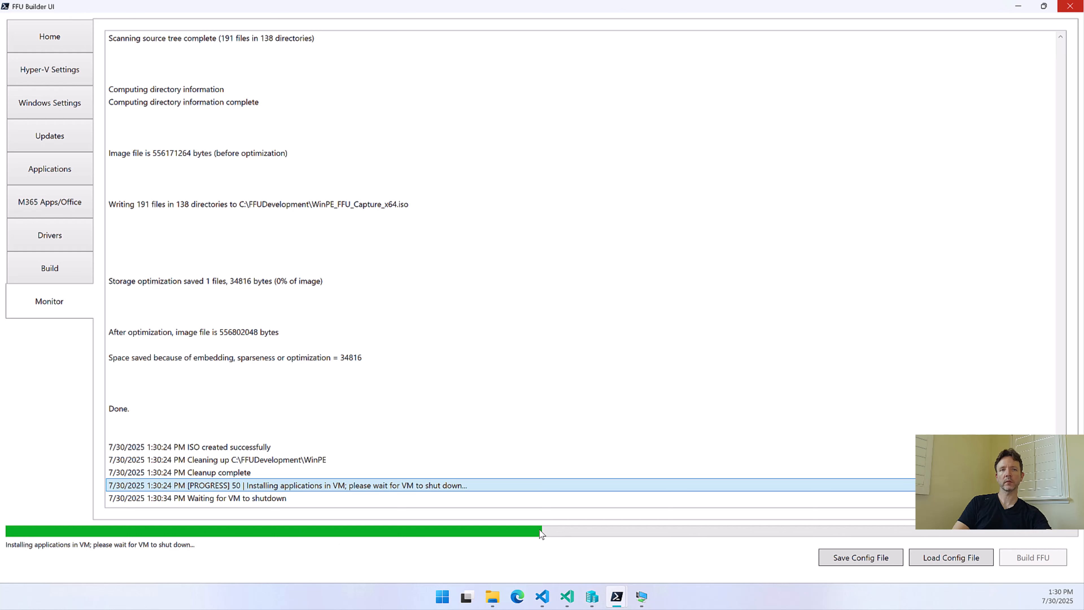
{"action": "mouse_move", "coordinate": [640, 598]}
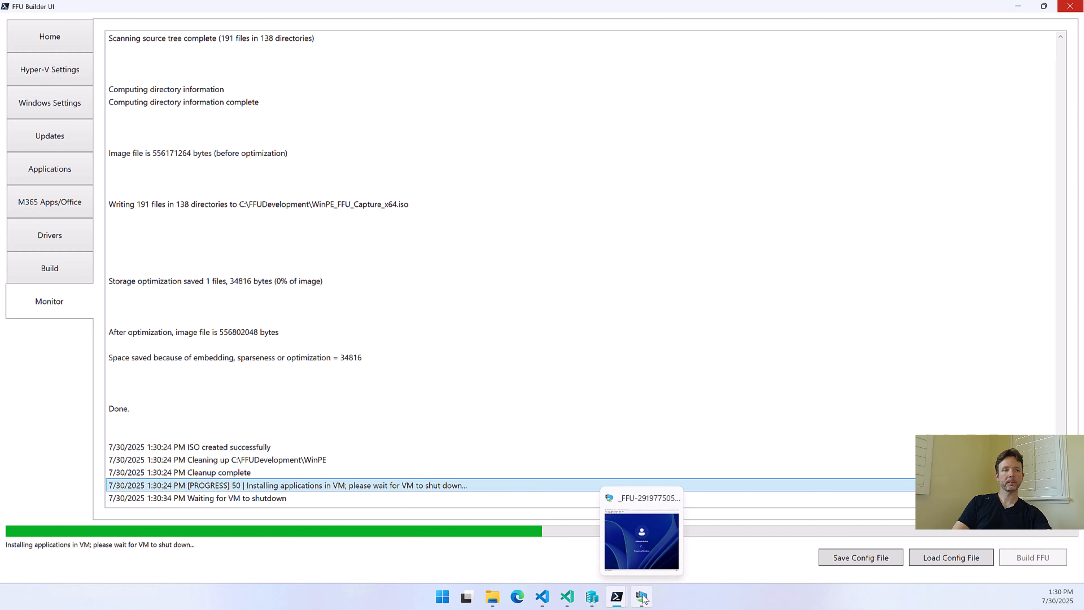
{"action": "left_click", "coordinate": [645, 560]}
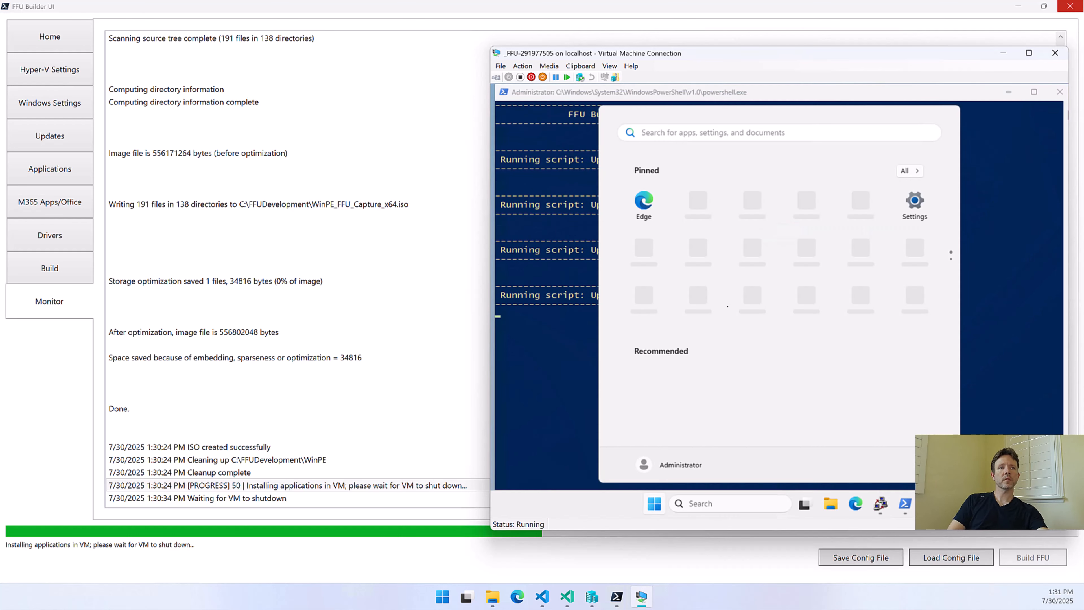
{"action": "left_click", "coordinate": [650, 93]}
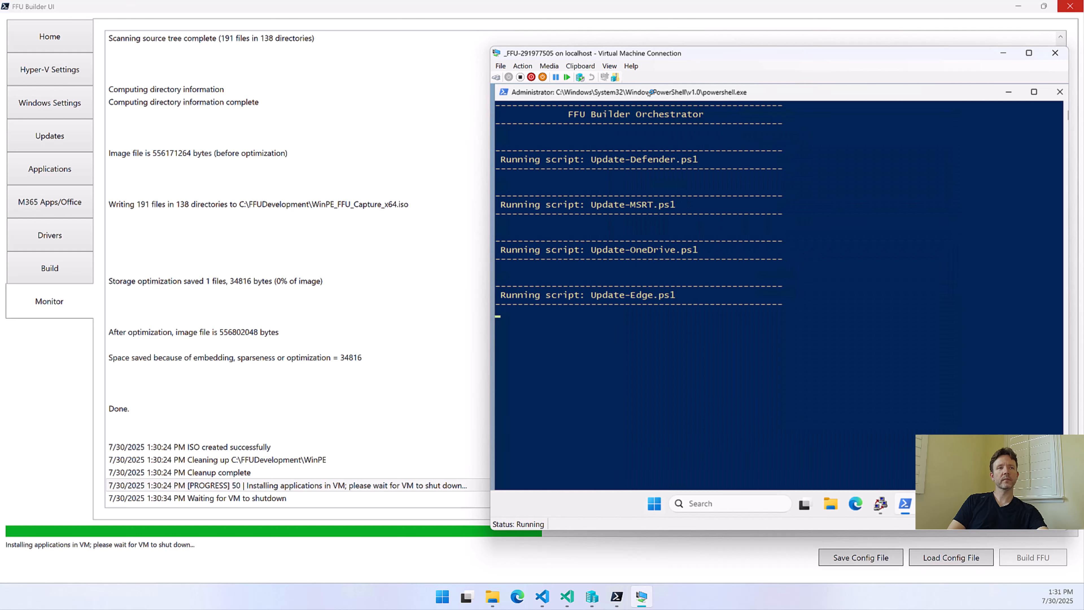
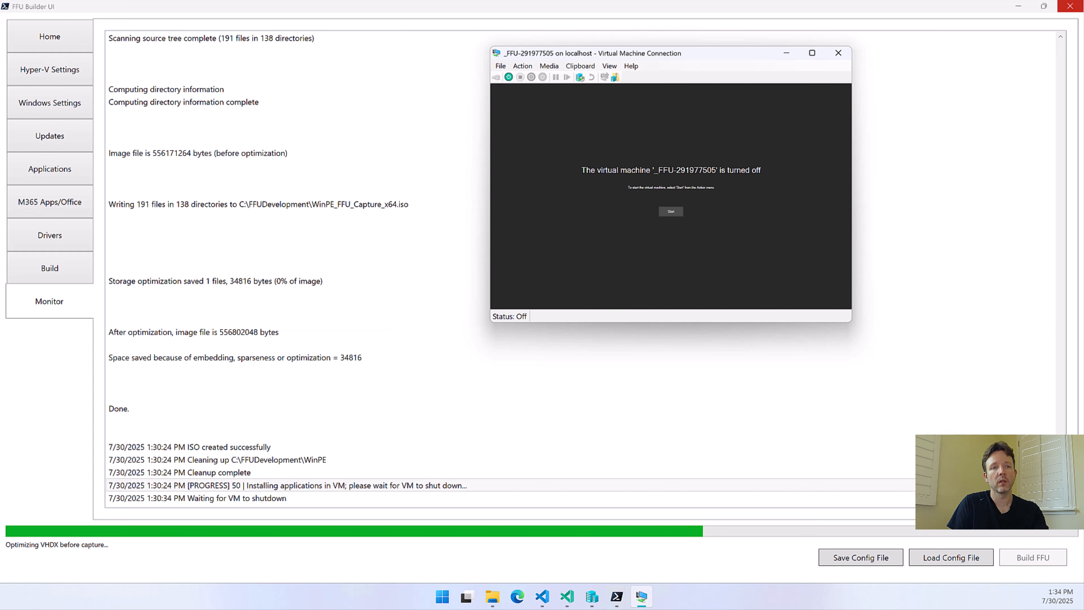
Follow the build log through VHDX optimization to the FFU capture stage and reposition the virtual machine window over the log
{"action": "left_click", "coordinate": [412, 487]}
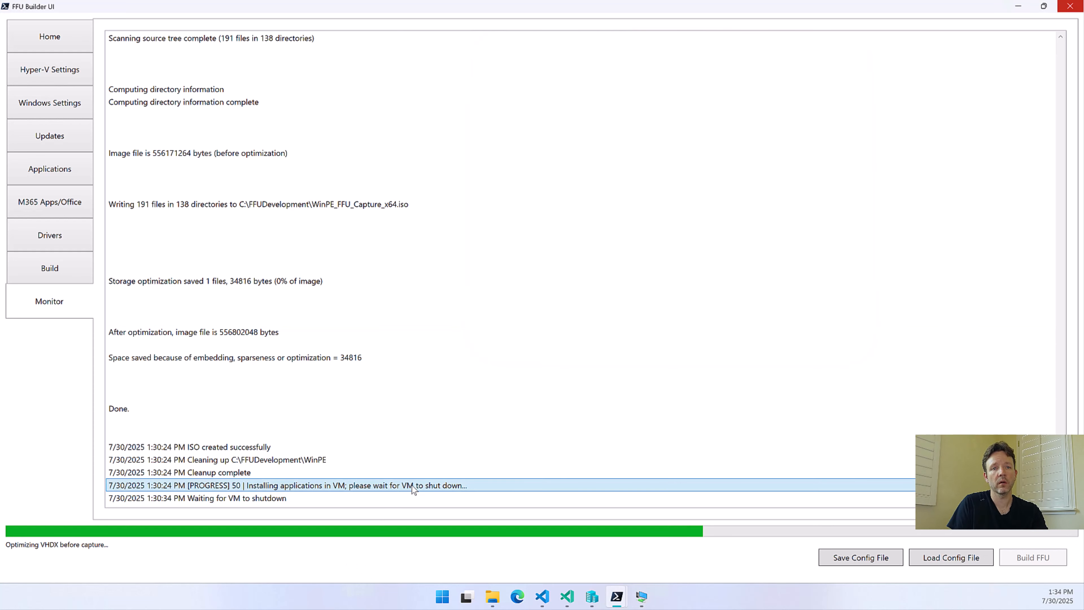
{"action": "scroll", "coordinate": [412, 486], "scroll_direction": "down", "scroll_amount": 11}
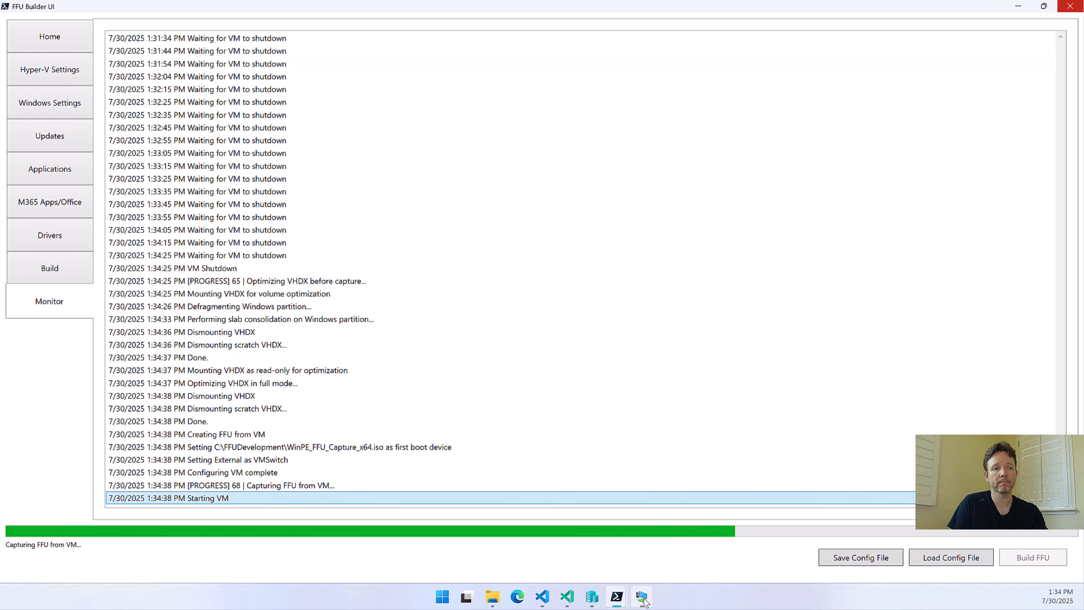
{"action": "mouse_move", "coordinate": [644, 586]}
{"action": "left_click", "coordinate": [653, 524]}
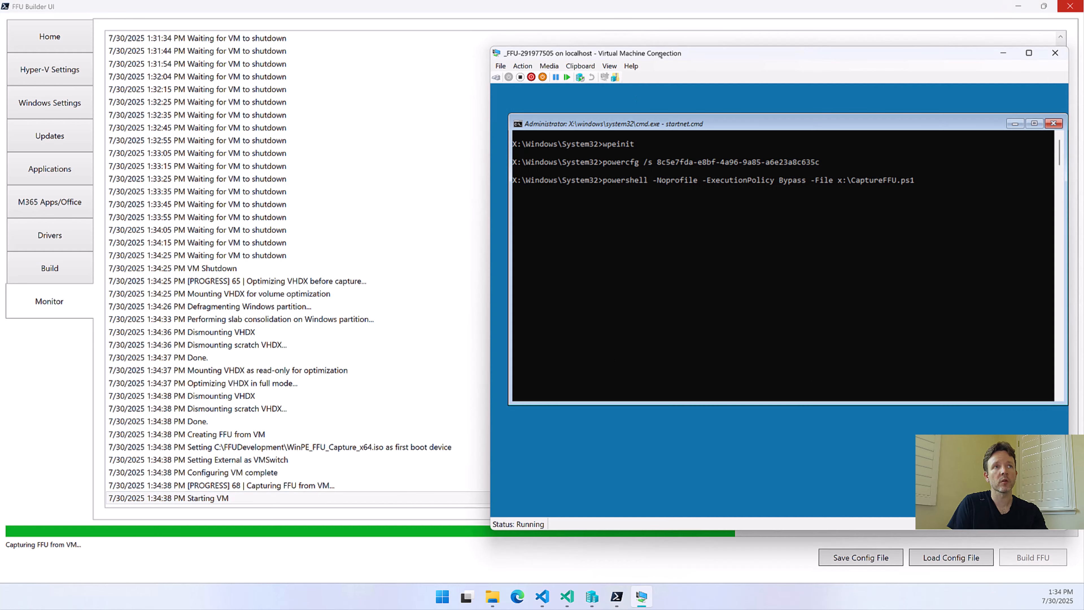
{"action": "left_click_drag", "start_coordinate": [660, 54], "coordinate": [501, 42]}
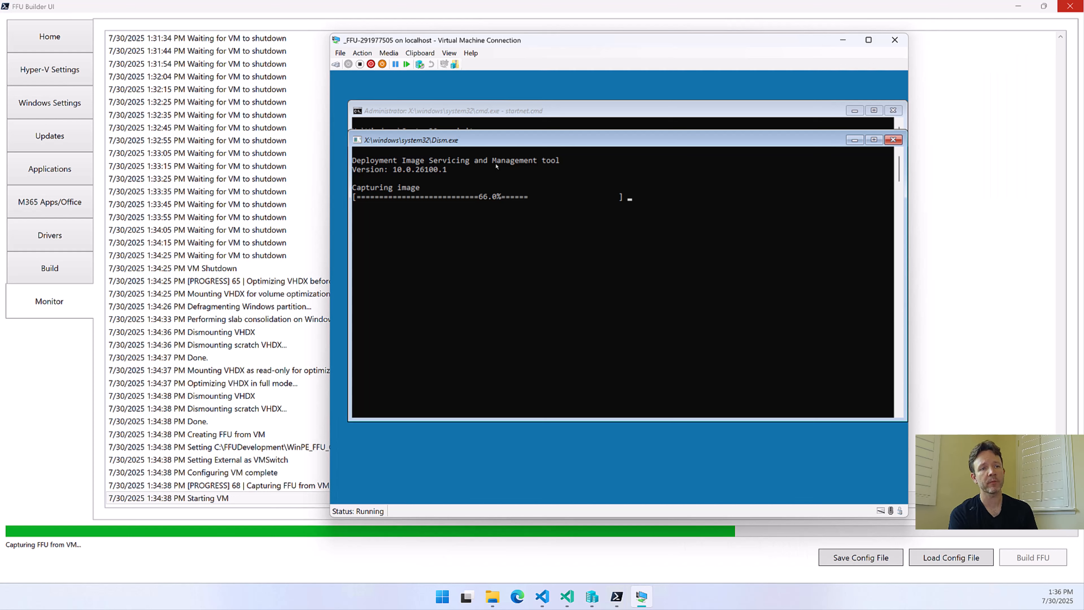
Check the captured Win11_24H2_Pro FFU file in C:\FFUDevelopment\FFU and return to the newest build log entry
{"action": "left_click", "coordinate": [492, 597]}
{"action": "left_click", "coordinate": [299, 32]}
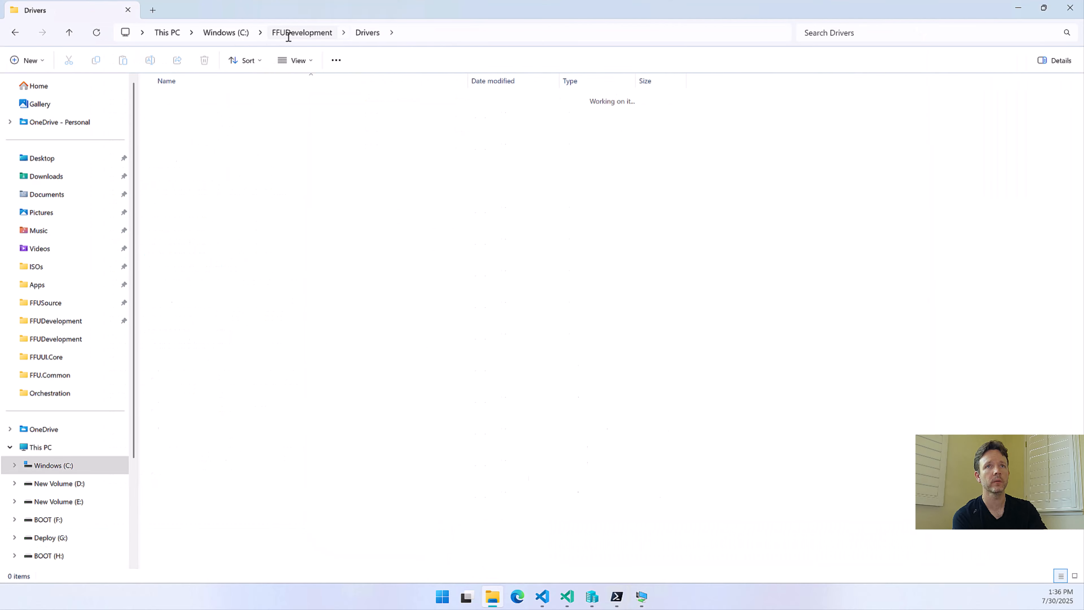
{"action": "double_click", "coordinate": [188, 194]}
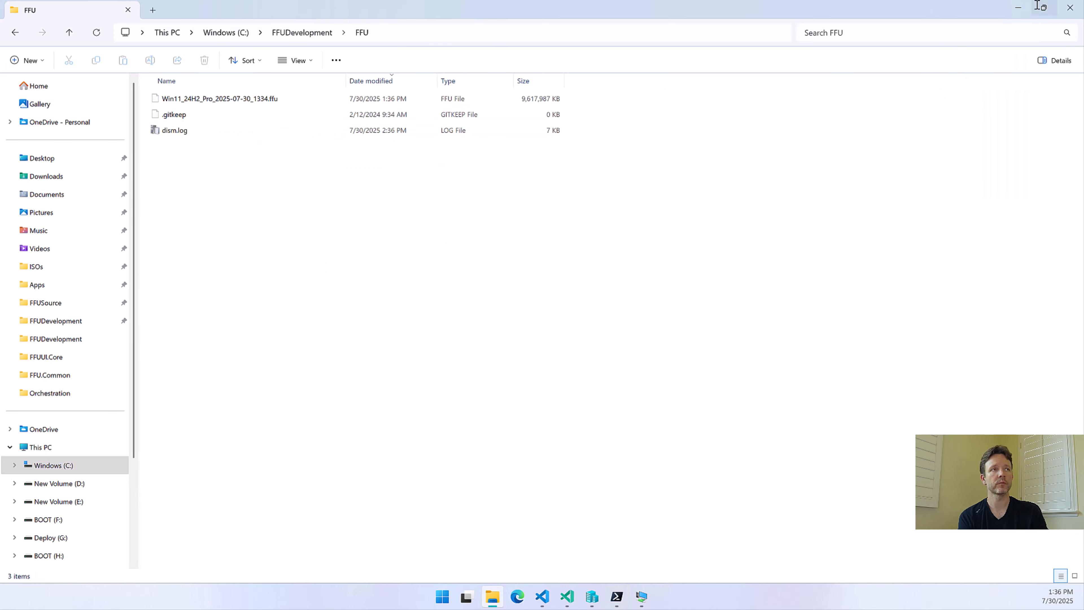
{"action": "left_click", "coordinate": [1018, 8]}
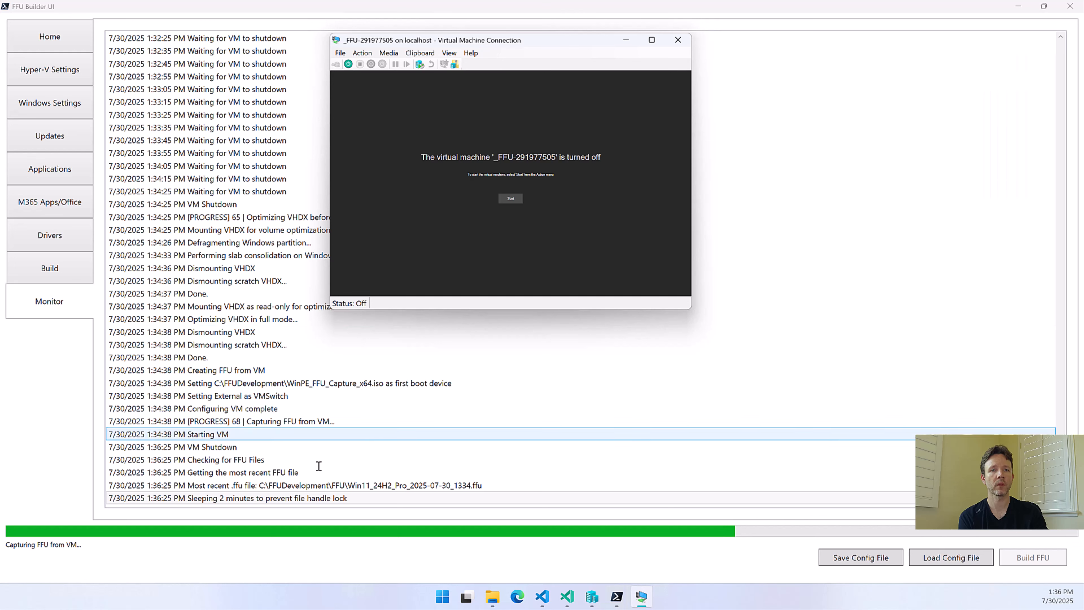
{"action": "left_click", "coordinate": [293, 497]}
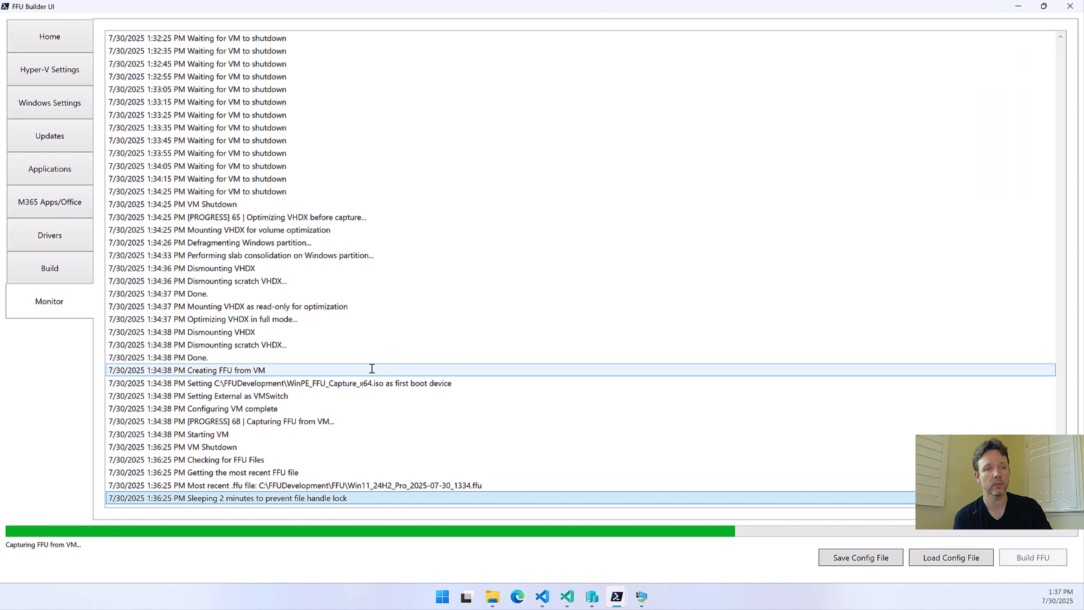
Recheck the FFU file's size in File Explorer, then read the log's optimization, VM cleanup and deployment media entries
{"action": "mouse_move", "coordinate": [642, 597]}
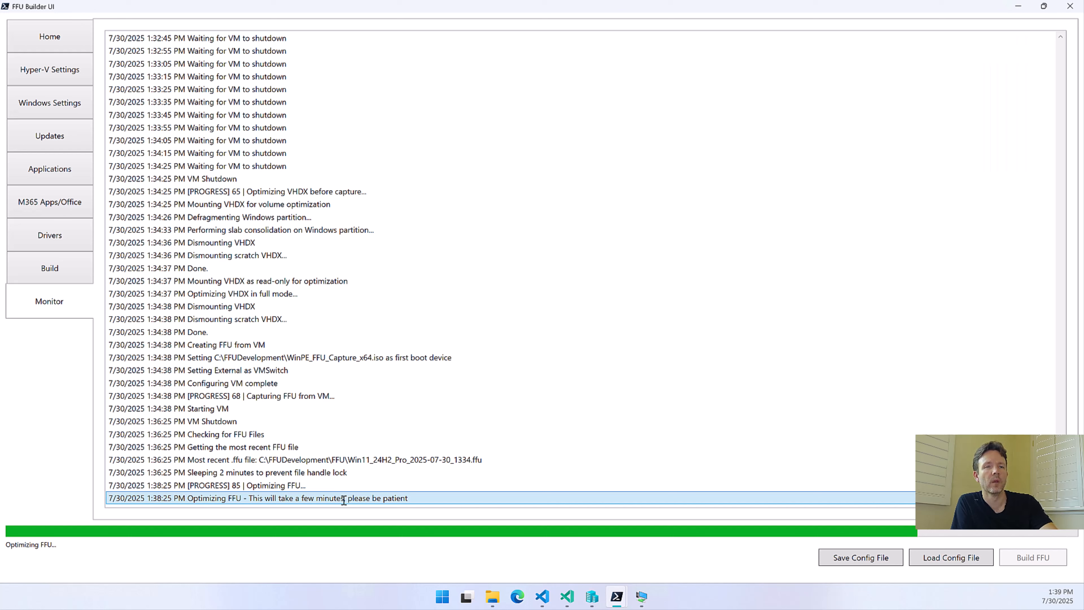
{"action": "left_click", "coordinate": [492, 598]}
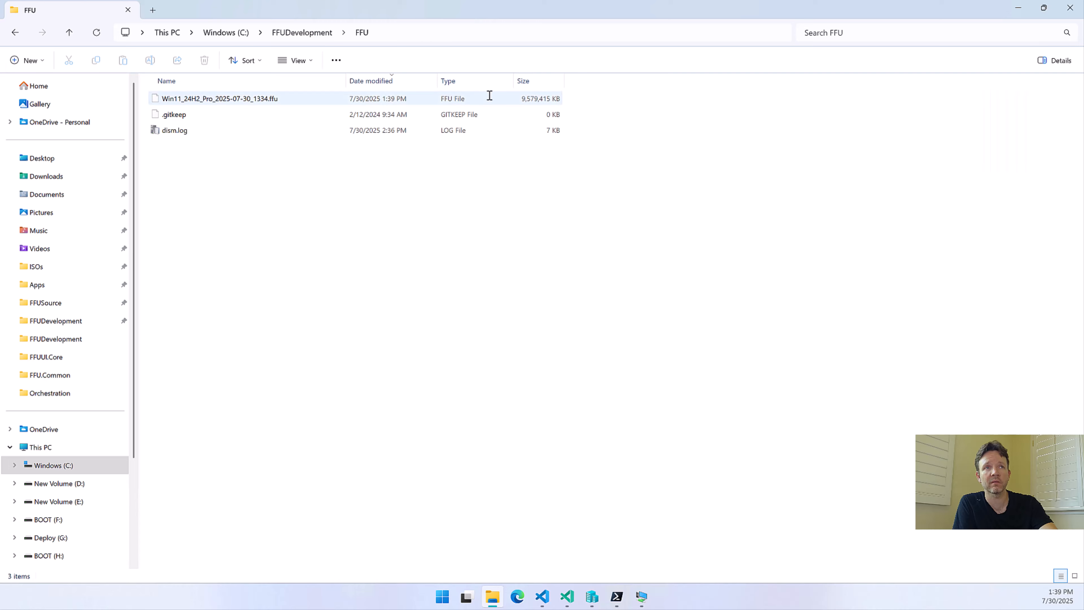
{"action": "left_click", "coordinate": [585, 195]}
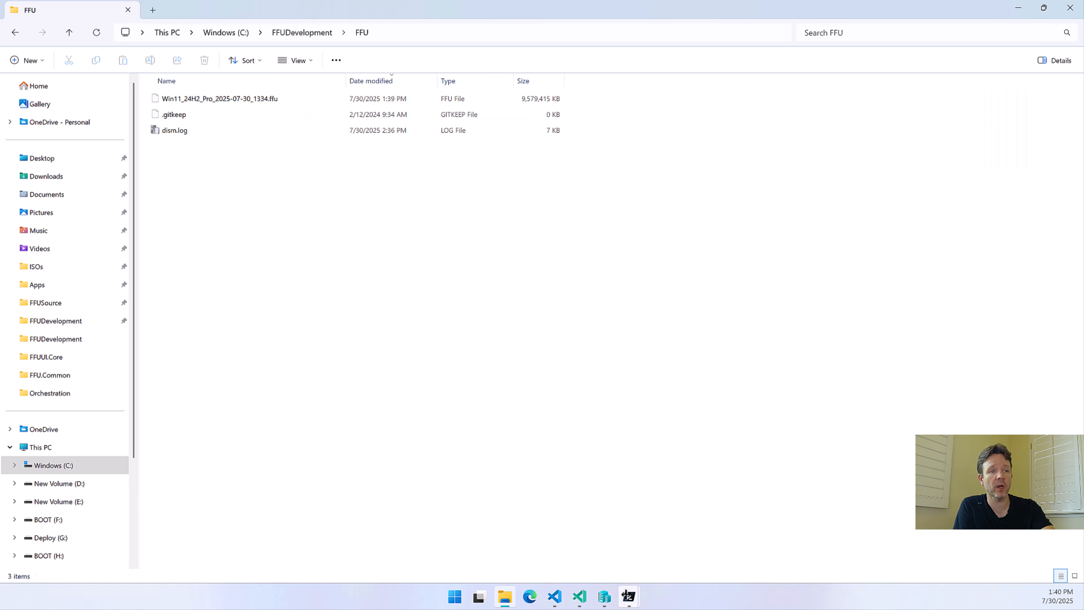
{"action": "mouse_move", "coordinate": [629, 596]}
{"action": "left_click", "coordinate": [703, 537]}
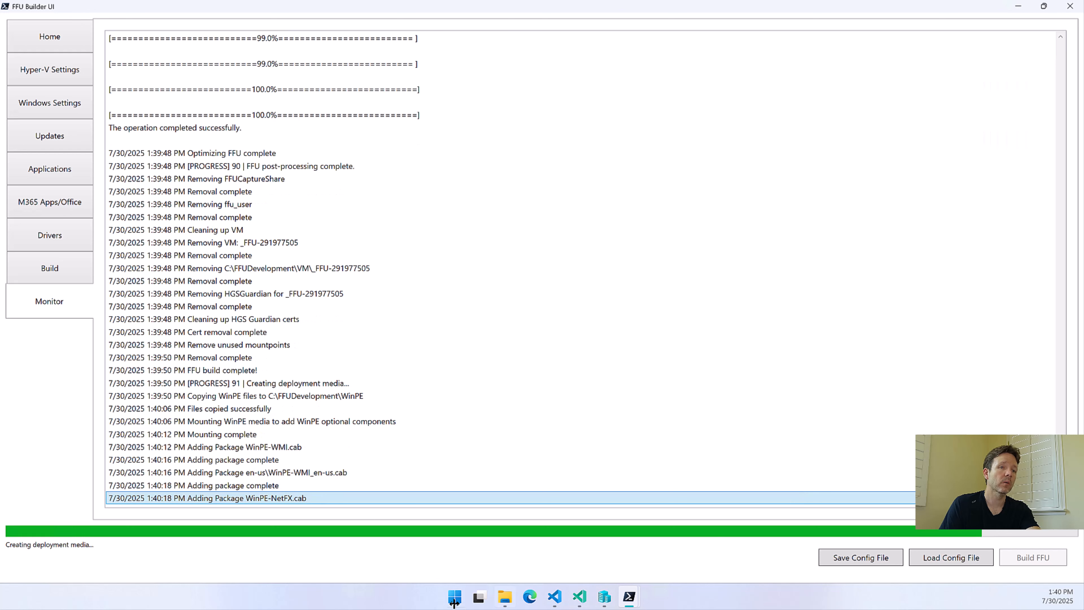
Review the FFU file listing again and examine the log entries for USB drive creation, final cleanup and build duration
{"action": "left_click", "coordinate": [505, 595]}
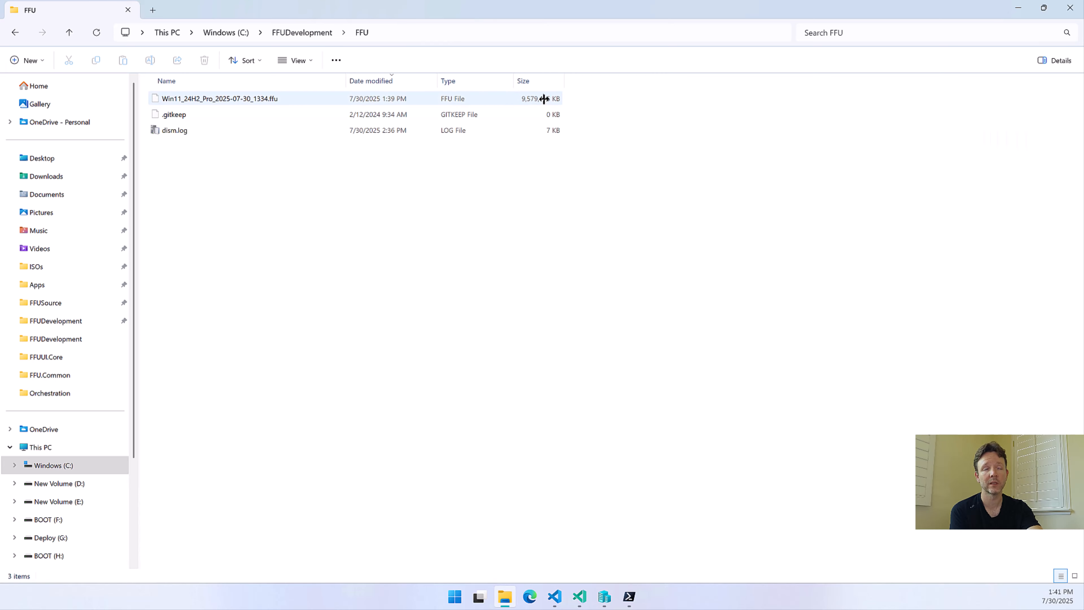
{"action": "mouse_move", "coordinate": [1016, 9]}
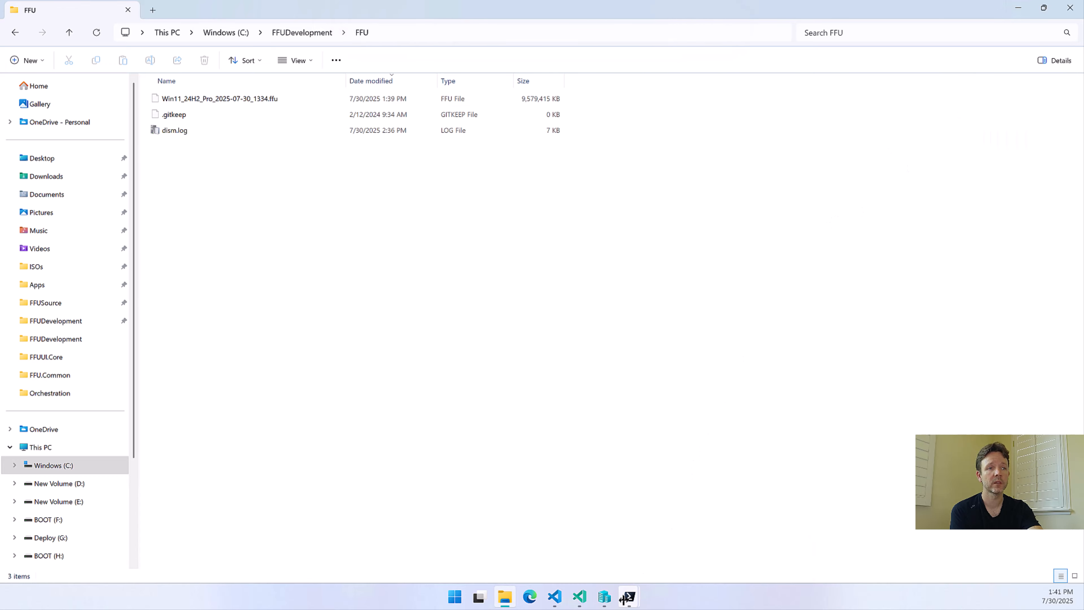
{"action": "mouse_move", "coordinate": [626, 599]}
{"action": "left_click", "coordinate": [704, 530]}
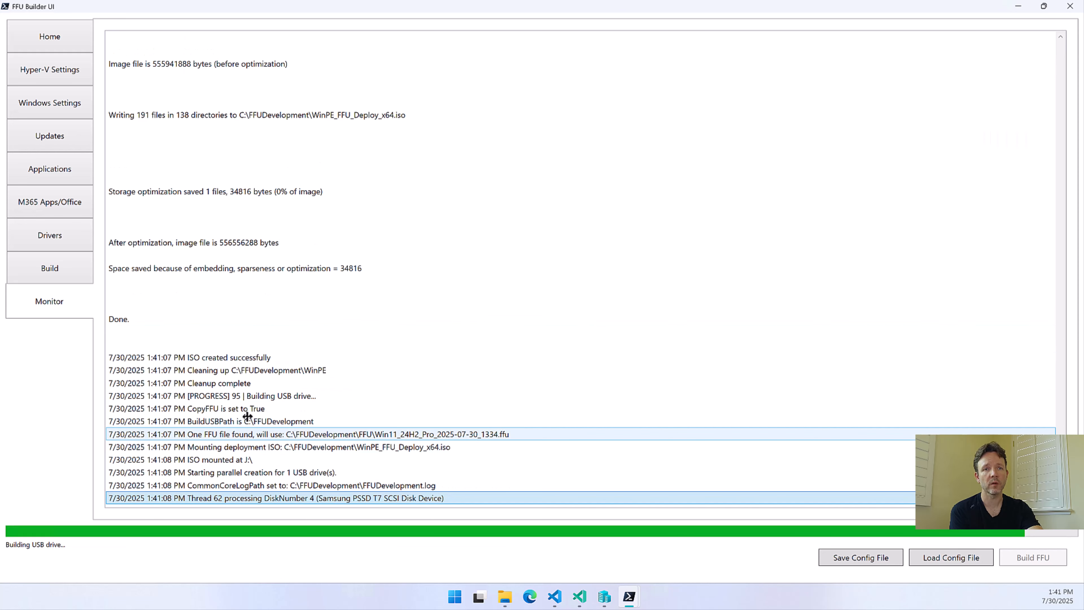
{"action": "left_click", "coordinate": [223, 470]}
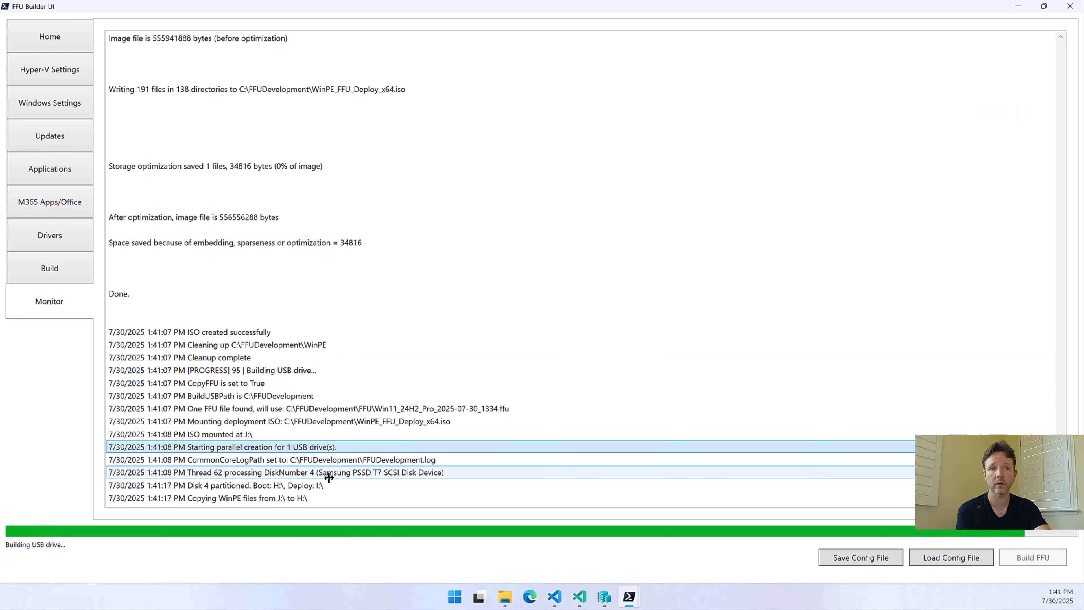
{"action": "left_click", "coordinate": [348, 473]}
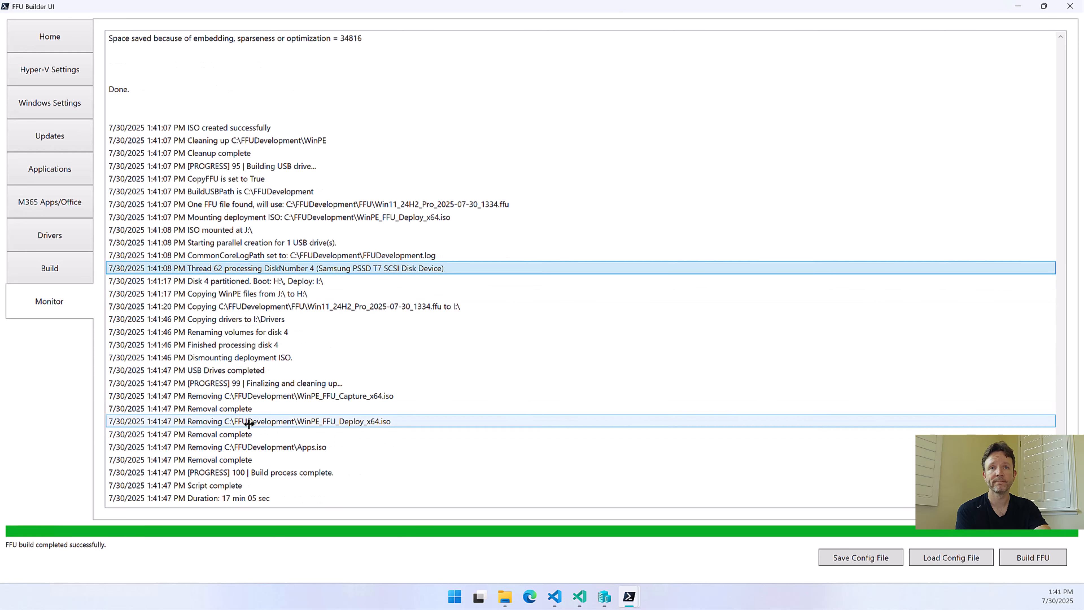
{"action": "left_click", "coordinate": [218, 498]}
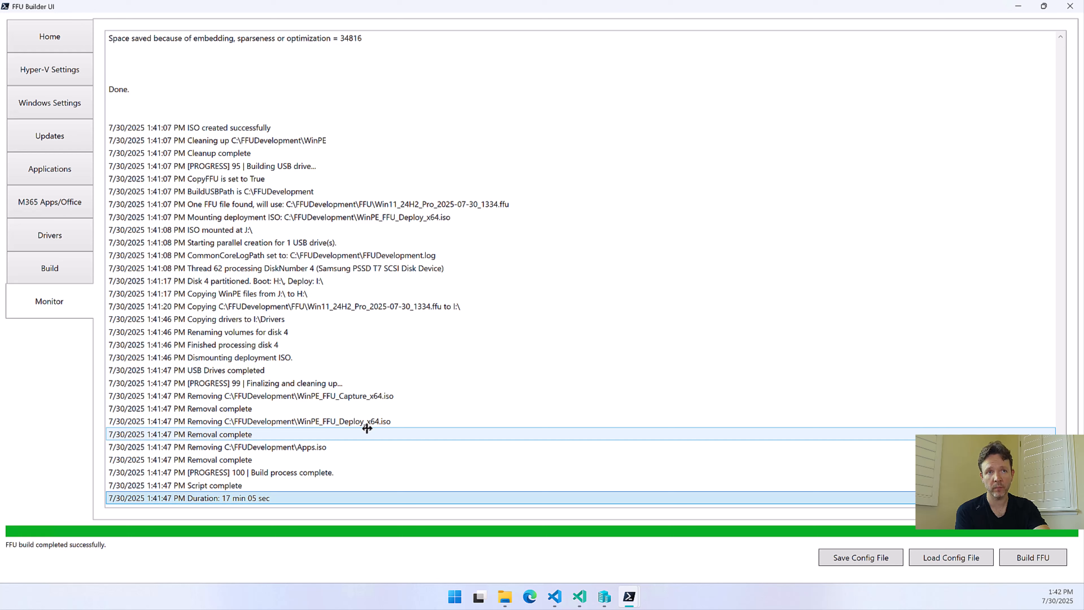
Switch to Hyper-V Manager, connect to the __FFUDEMO__ virtual machine and move its connection window lower
{"action": "left_click", "coordinate": [605, 594]}
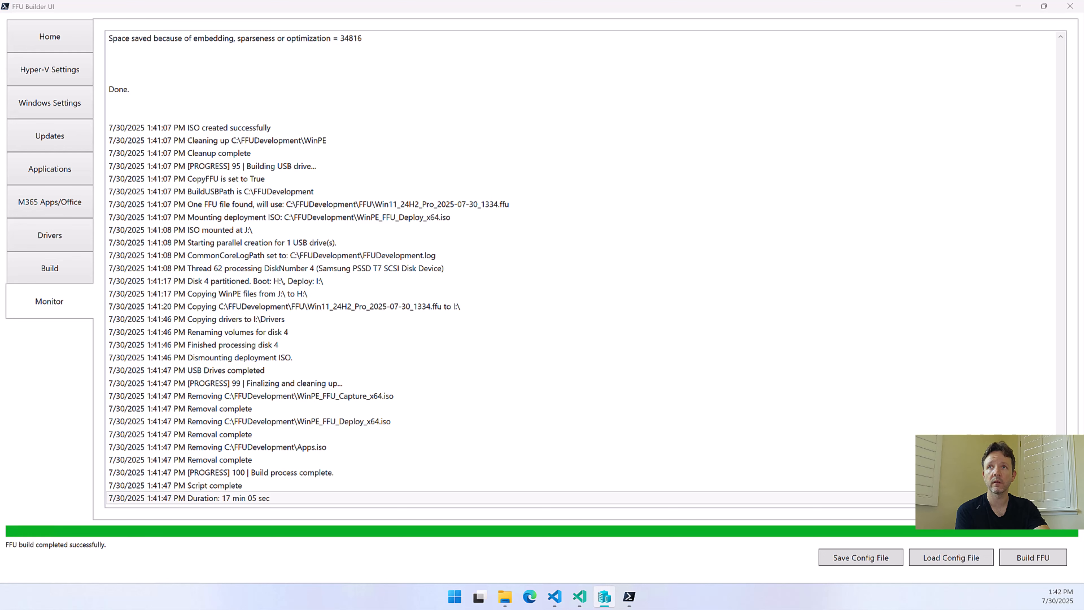
{"action": "double_click", "coordinate": [324, 159]}
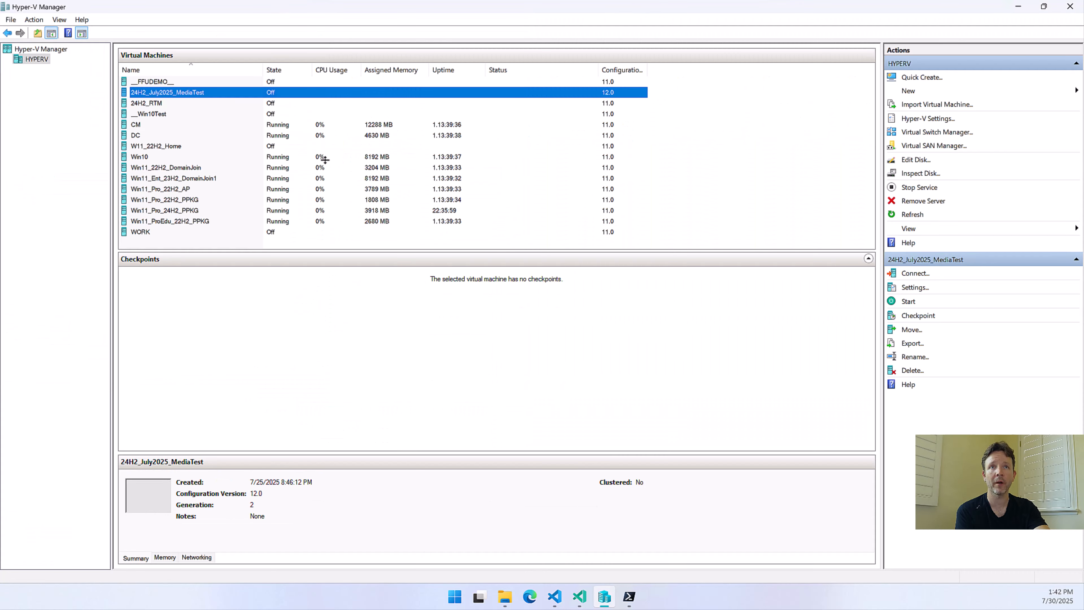
{"action": "left_click", "coordinate": [153, 82]}
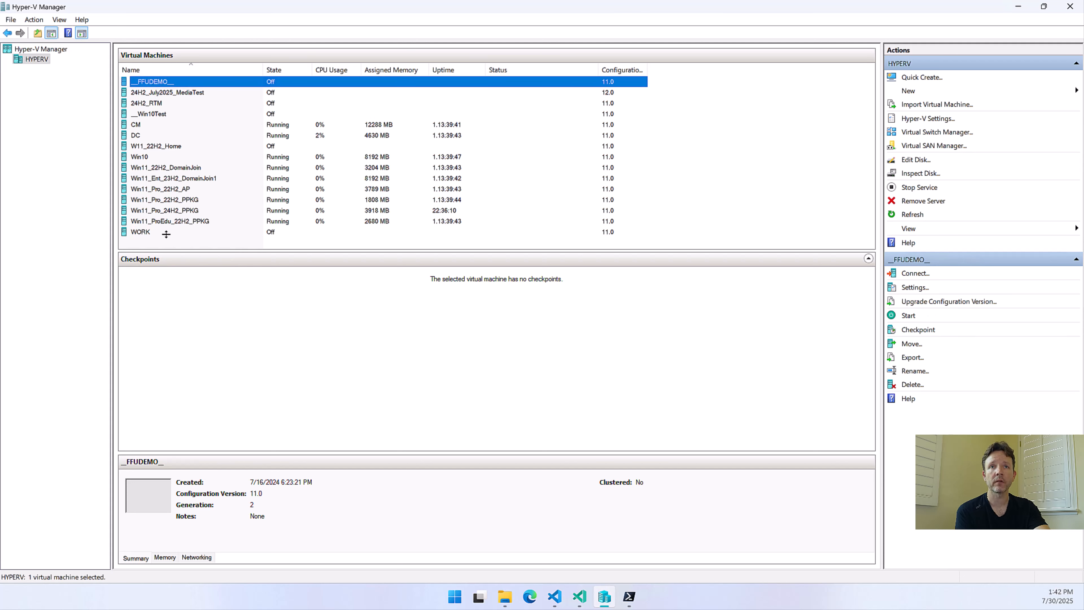
{"action": "double_click", "coordinate": [147, 82]}
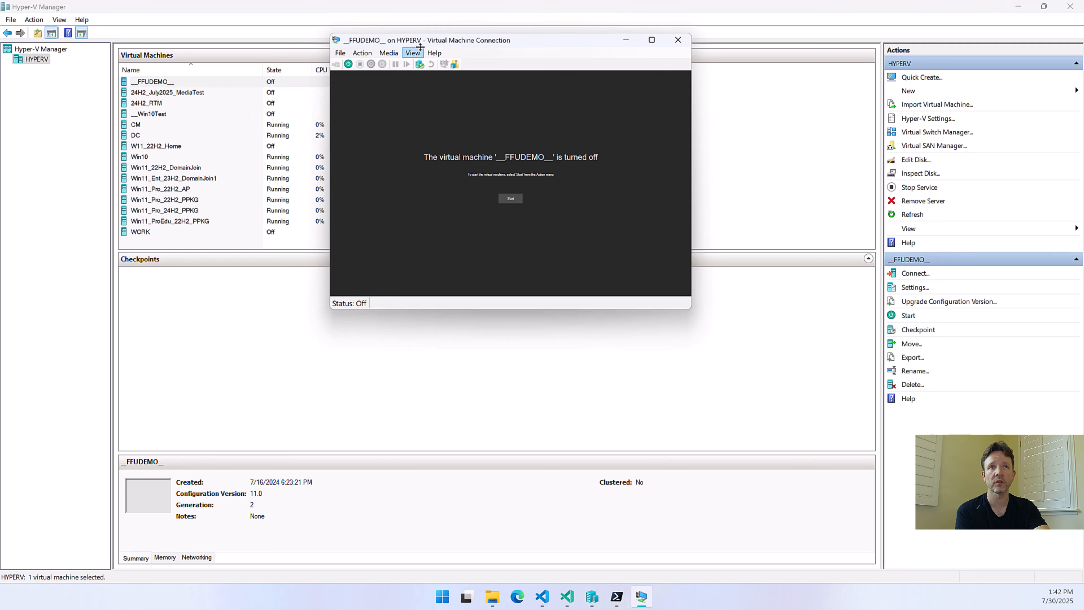
{"action": "left_click_drag", "start_coordinate": [420, 47], "coordinate": [444, 162]}
Open the settings of the __FFUDEMO__ virtual machine and inspect its __FFUDEMO__.vhdx and FFUSource.vhdx hard drives
{"action": "left_click", "coordinate": [365, 168]}
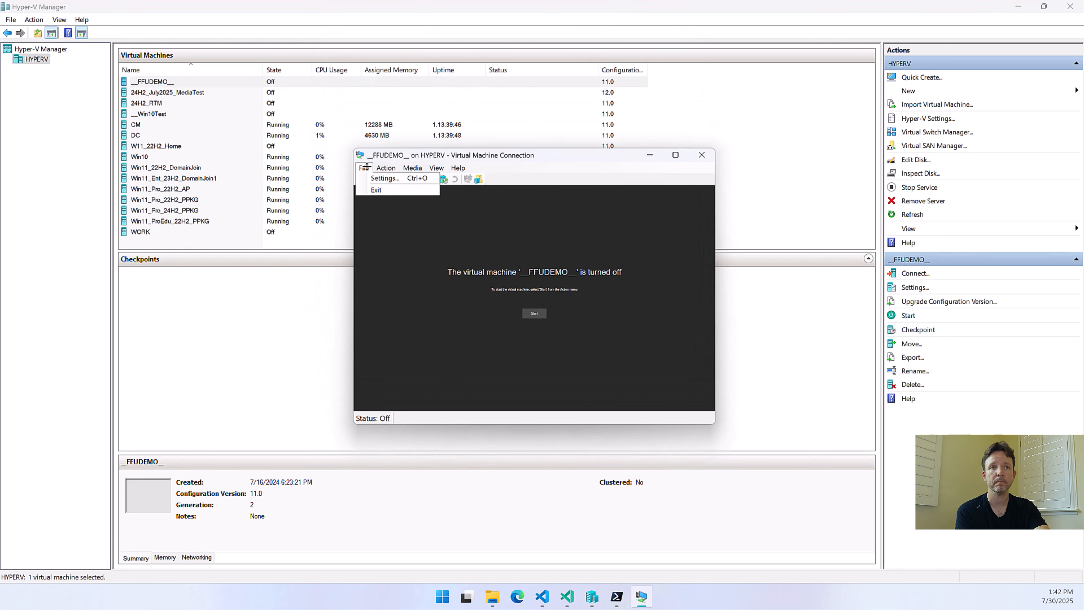
{"action": "left_click", "coordinate": [367, 167]}
{"action": "left_click", "coordinate": [377, 165]}
{"action": "left_click", "coordinate": [368, 164]}
{"action": "left_click", "coordinate": [368, 167]}
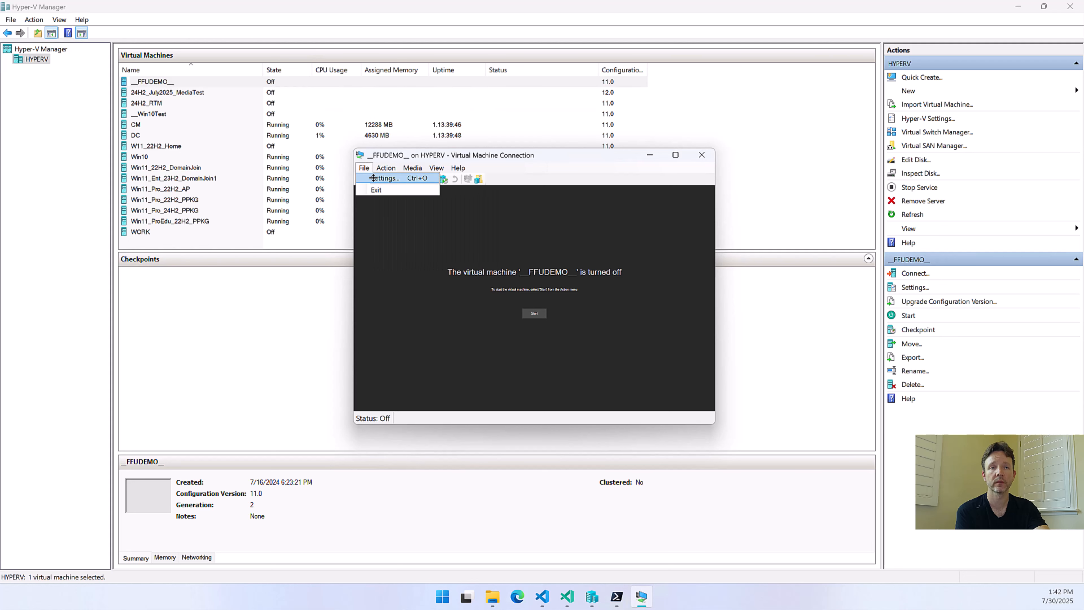
{"action": "left_click", "coordinate": [373, 178]}
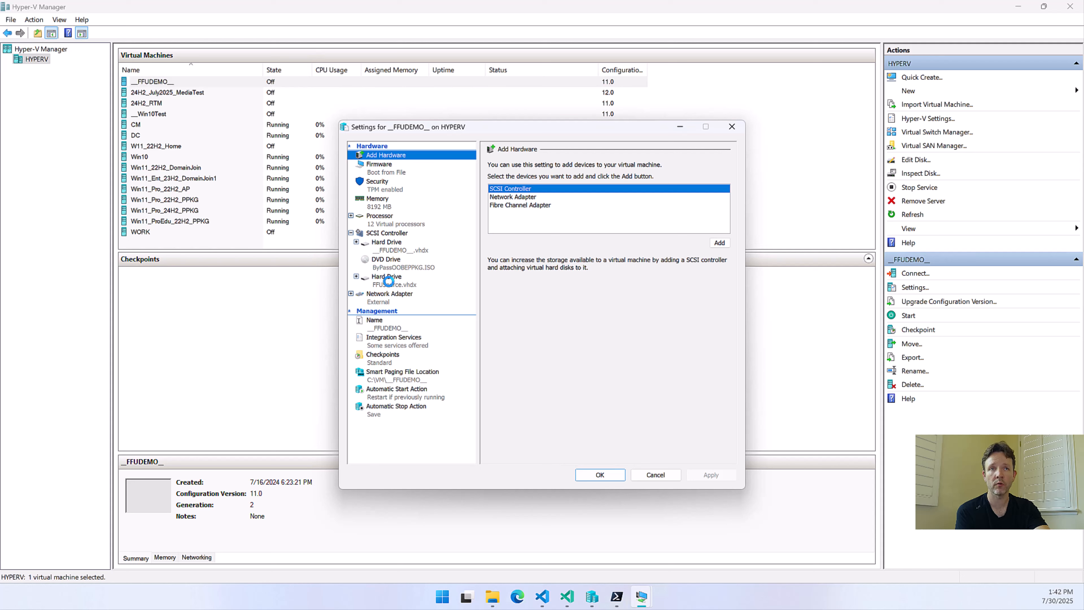
{"action": "left_click", "coordinate": [390, 246]}
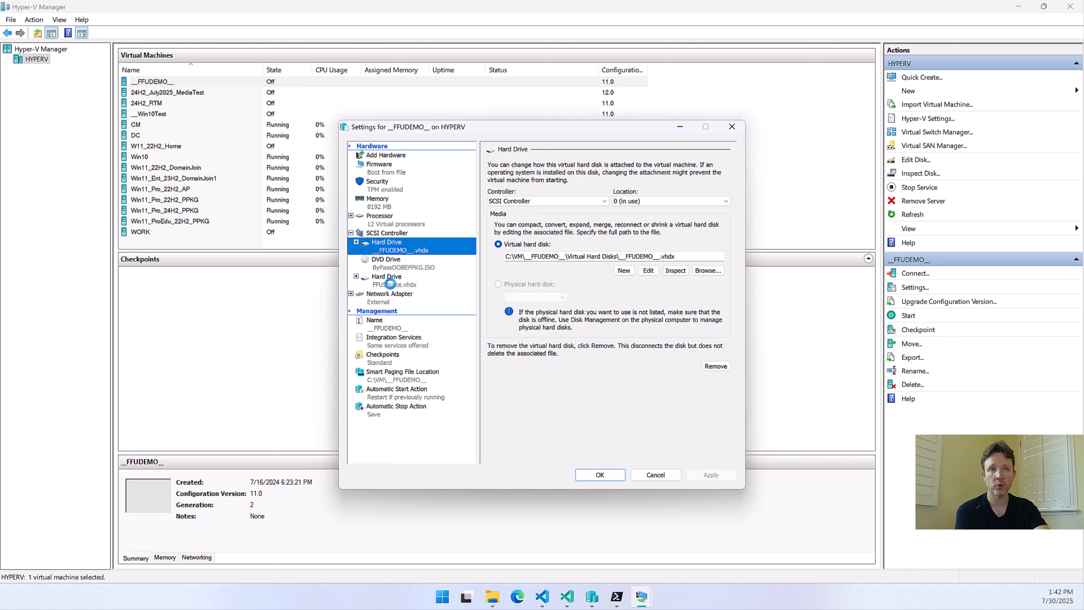
{"action": "left_click", "coordinate": [390, 284]}
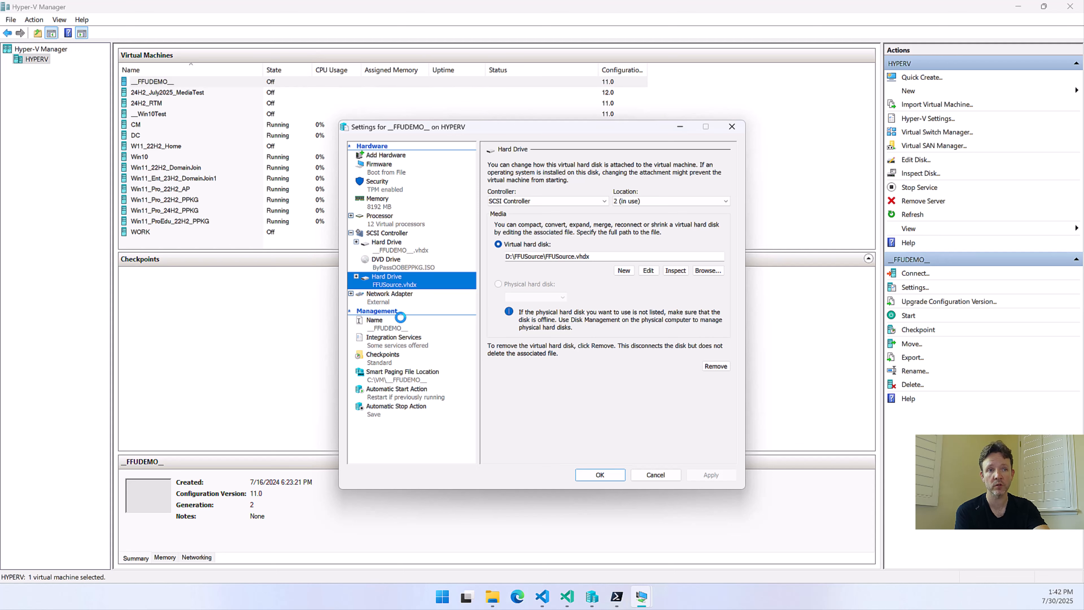
Switch to File Explorer and inspect the contents of the BOOT (F:), Deploy (G:), Deploy (I:) and BOOT (H:) drives
{"action": "left_click", "coordinate": [492, 596]}
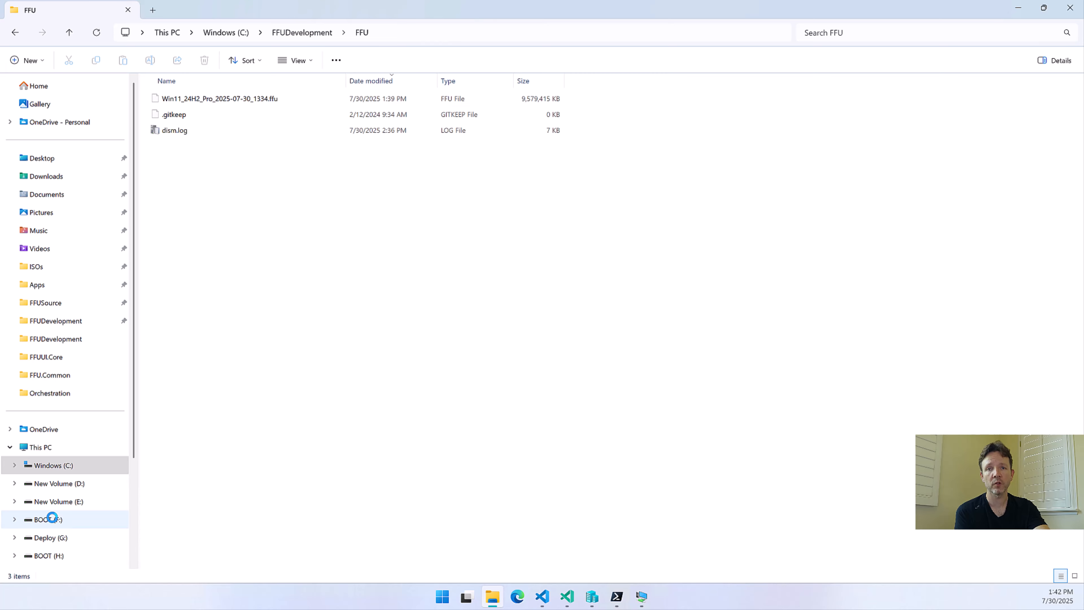
{"action": "scroll", "coordinate": [52, 518], "scroll_direction": "down", "scroll_amount": 3}
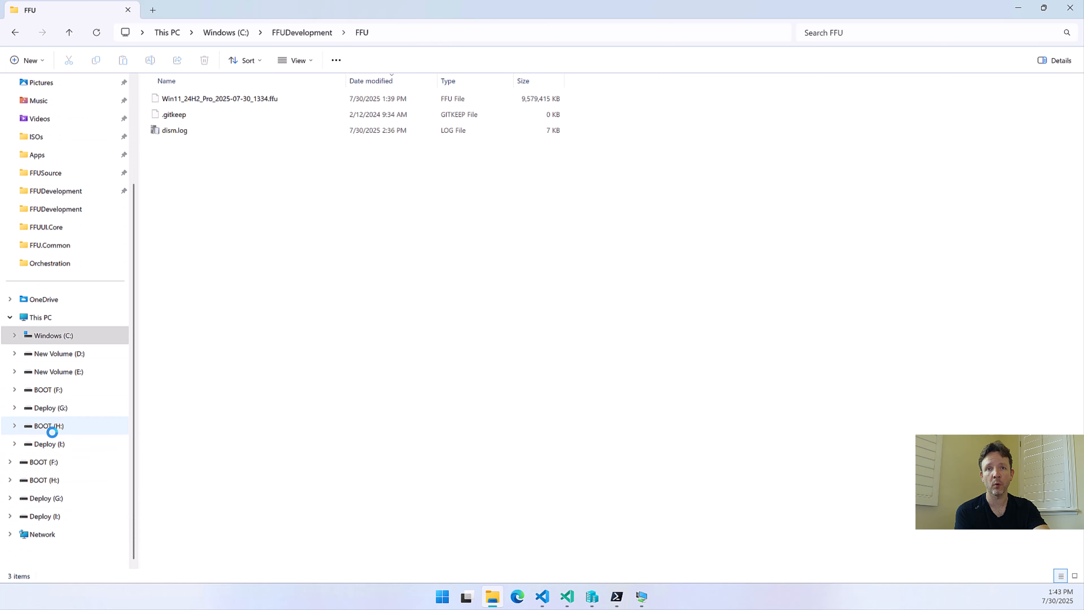
{"action": "left_click", "coordinate": [55, 392]}
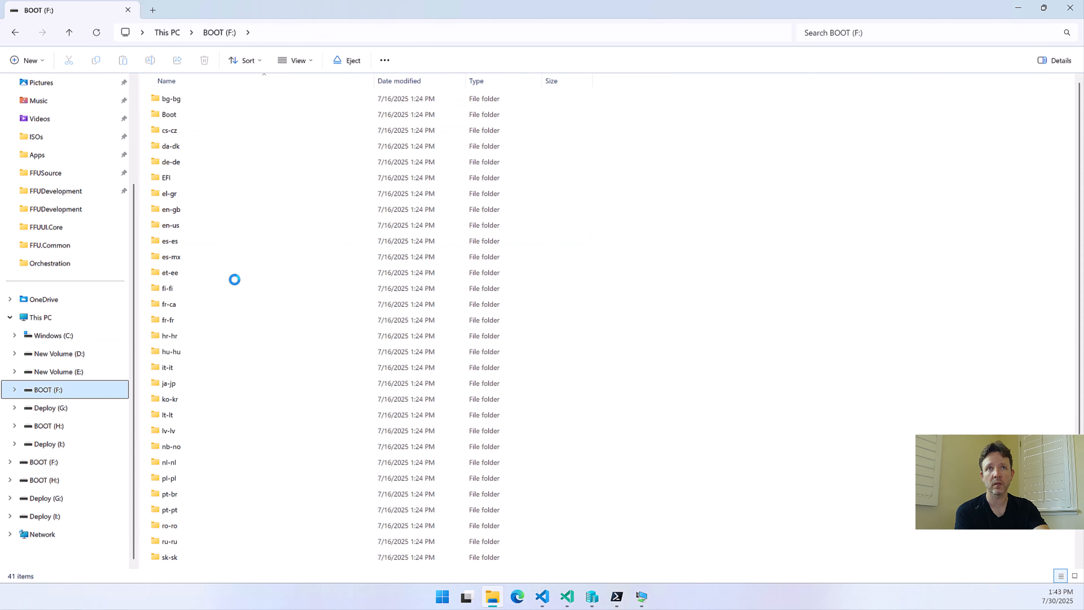
{"action": "scroll", "coordinate": [233, 284], "scroll_direction": "down", "scroll_amount": 3}
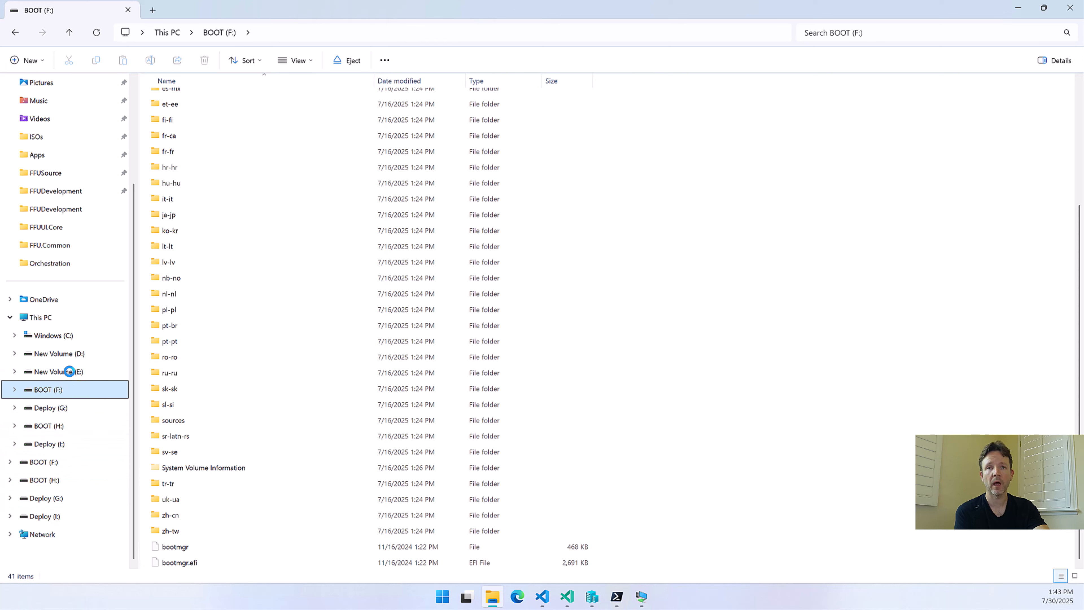
{"action": "left_click", "coordinate": [59, 411]}
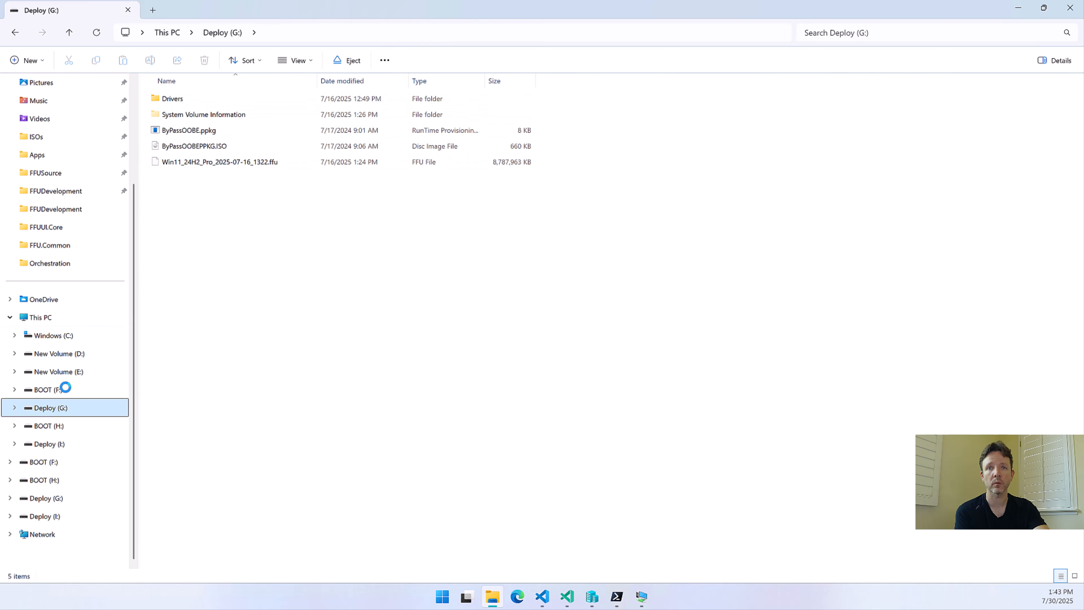
{"action": "left_click", "coordinate": [52, 500]}
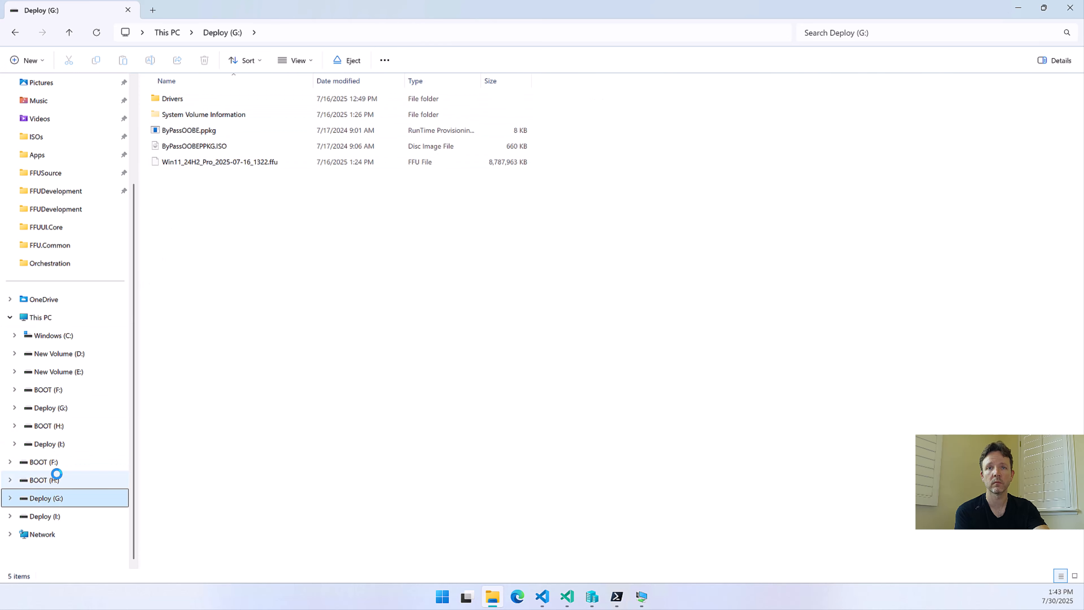
{"action": "left_click", "coordinate": [52, 516]}
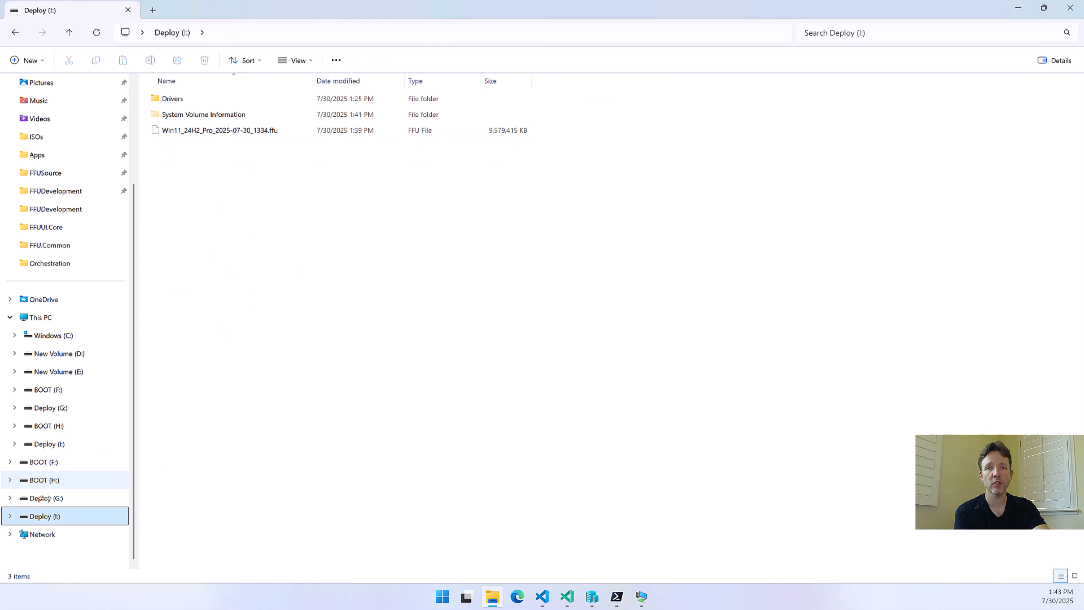
{"action": "left_click", "coordinate": [44, 486]}
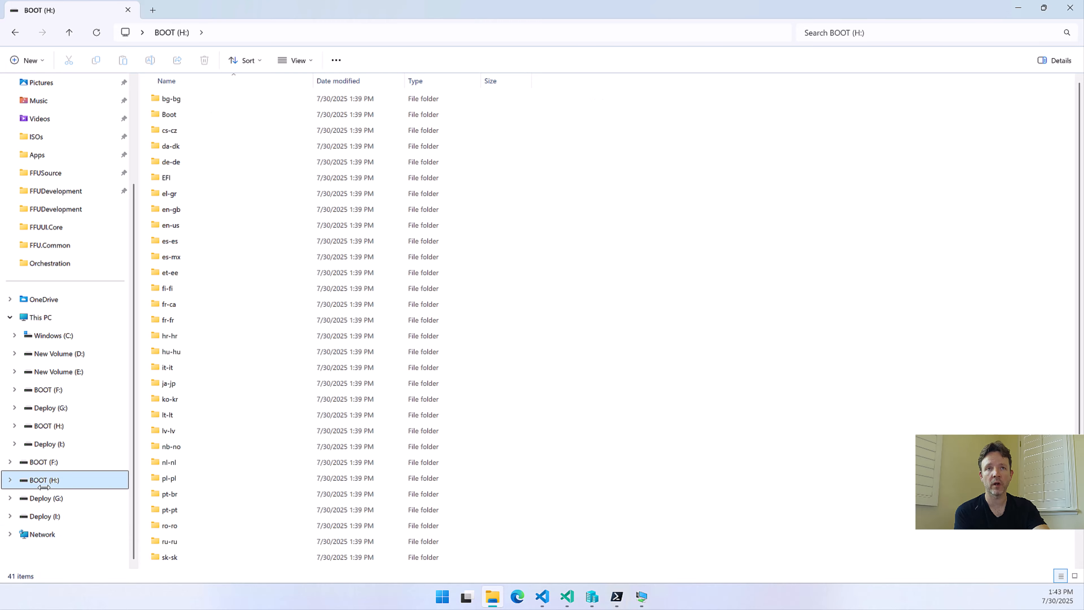
Review the remaining files on BOOT (H:), then inspect the Drivers\Microsoft folder and the Win11_24H2_Pro_2025-07-30_1334.ffu file on Deploy (I:)
{"action": "scroll", "coordinate": [263, 335], "scroll_direction": "down", "scroll_amount": 4}
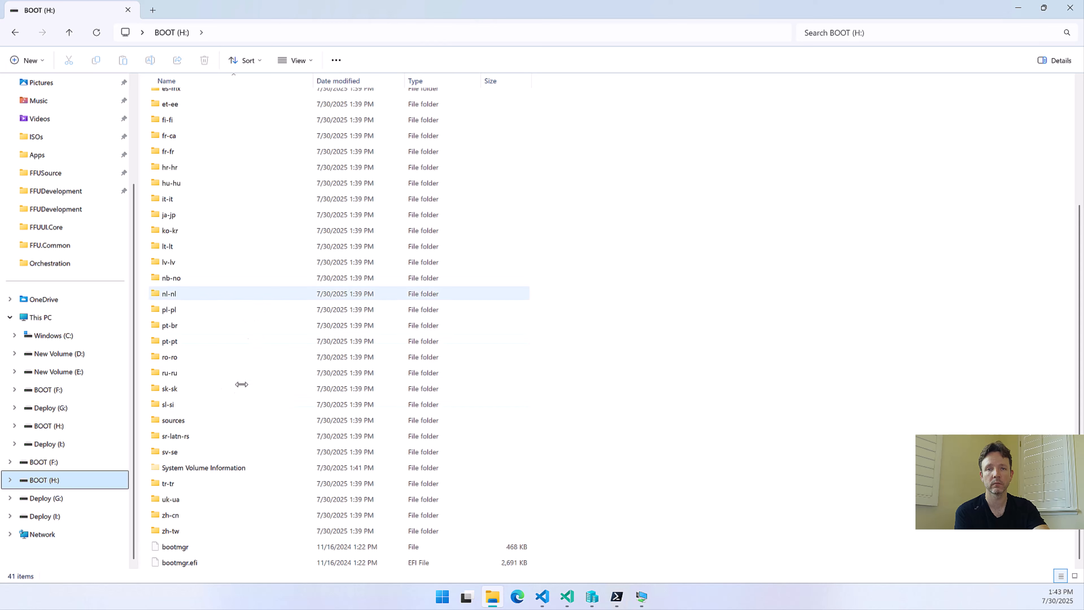
{"action": "left_click", "coordinate": [45, 516]}
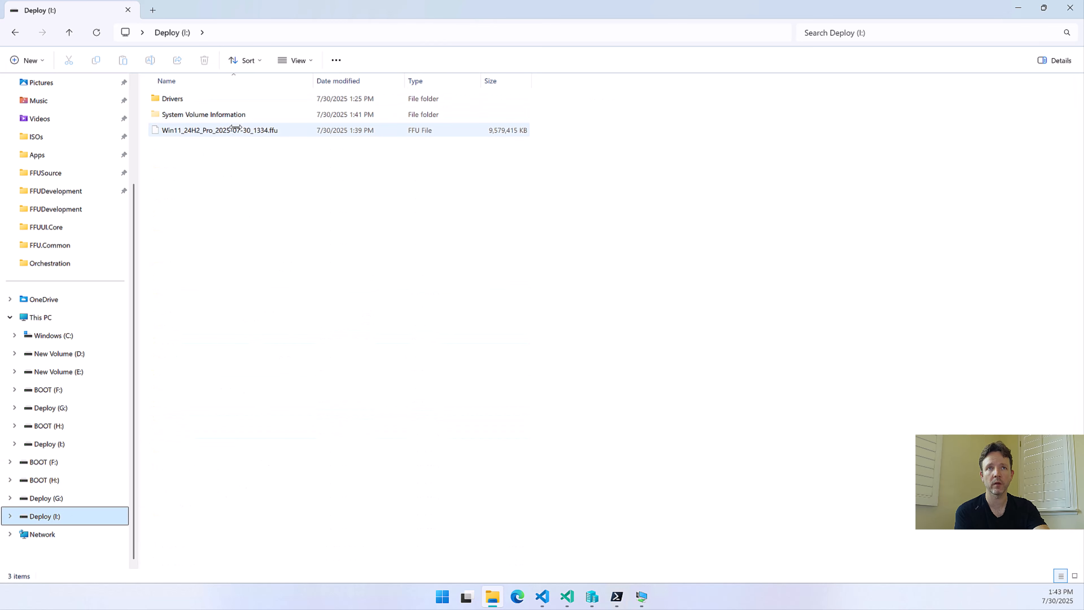
{"action": "double_click", "coordinate": [214, 98]}
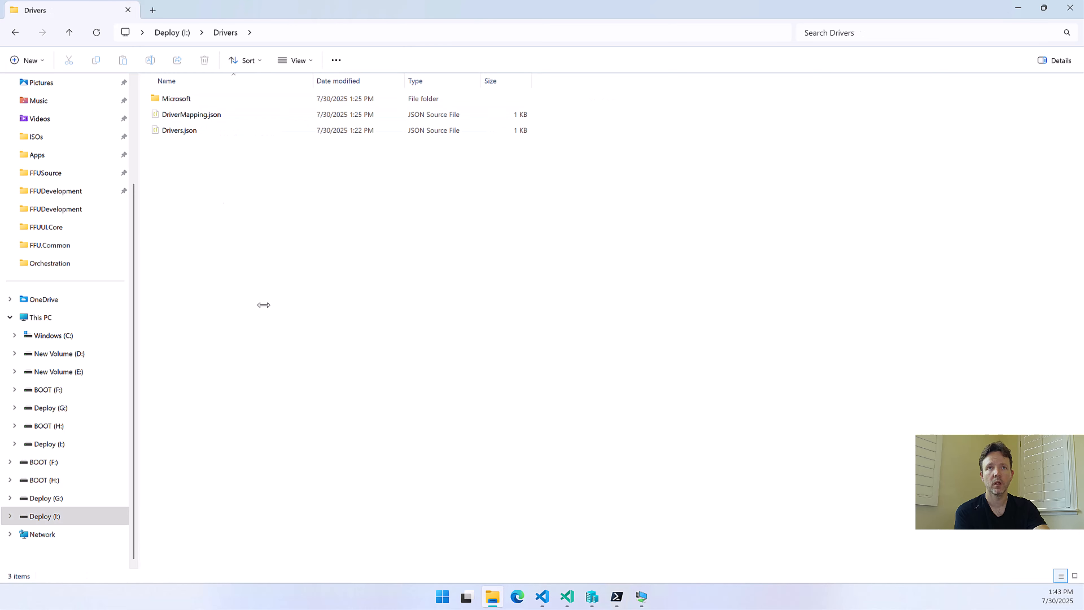
{"action": "double_click", "coordinate": [176, 98]}
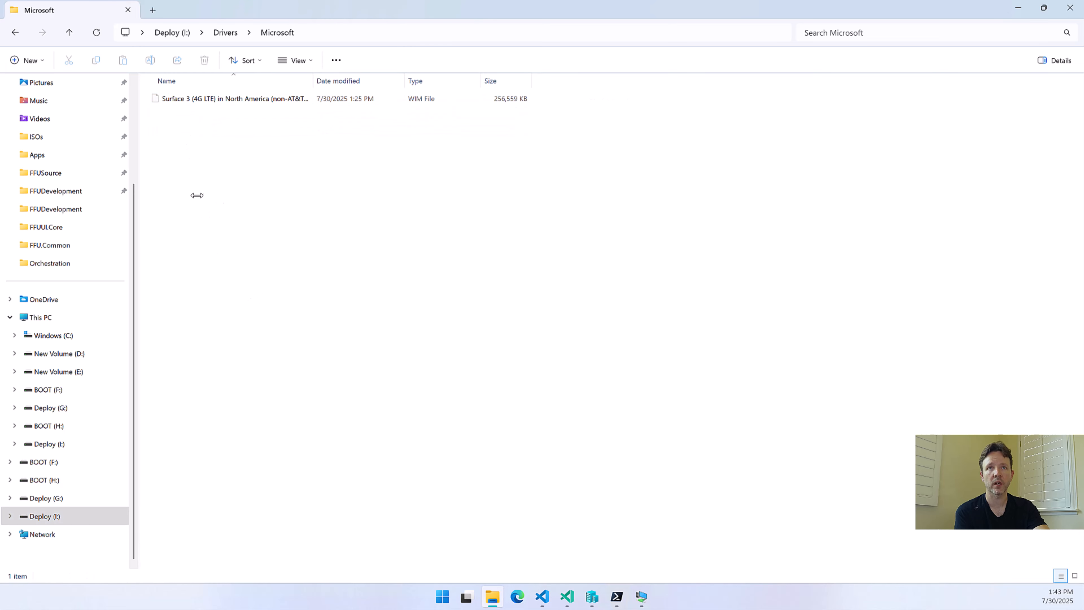
{"action": "key", "text": "alt+Left"}
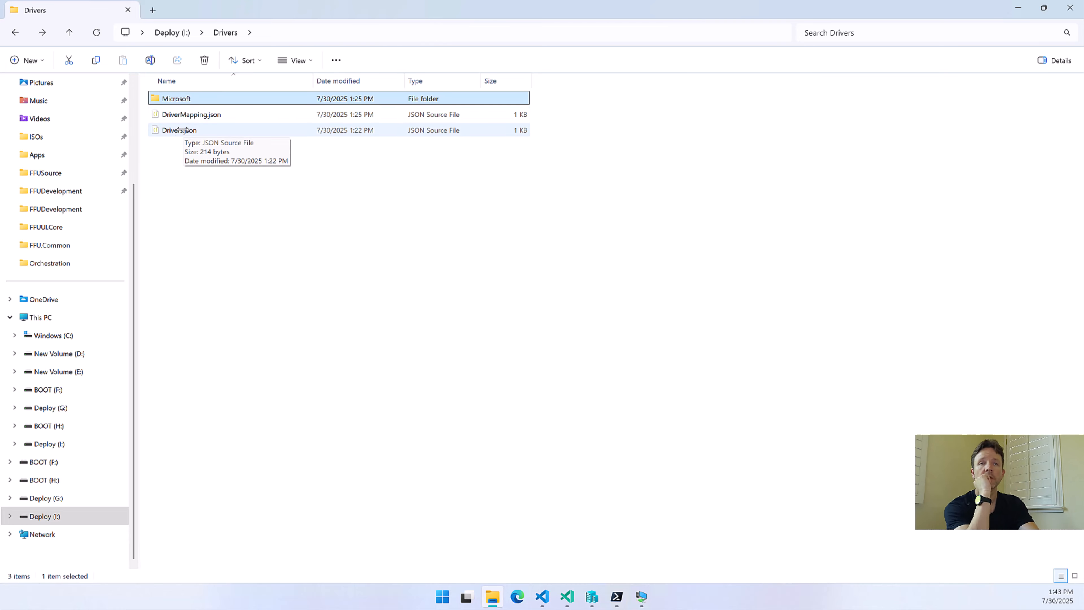
{"action": "left_click", "coordinate": [183, 33]}
{"action": "left_click", "coordinate": [185, 147]}
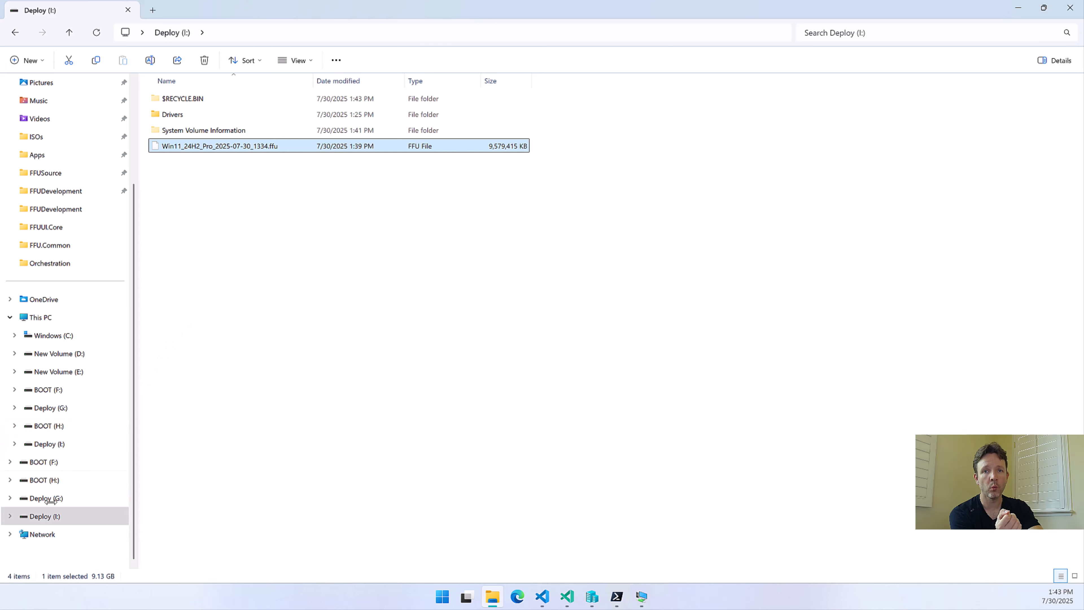
{"action": "left_click", "coordinate": [38, 509]}
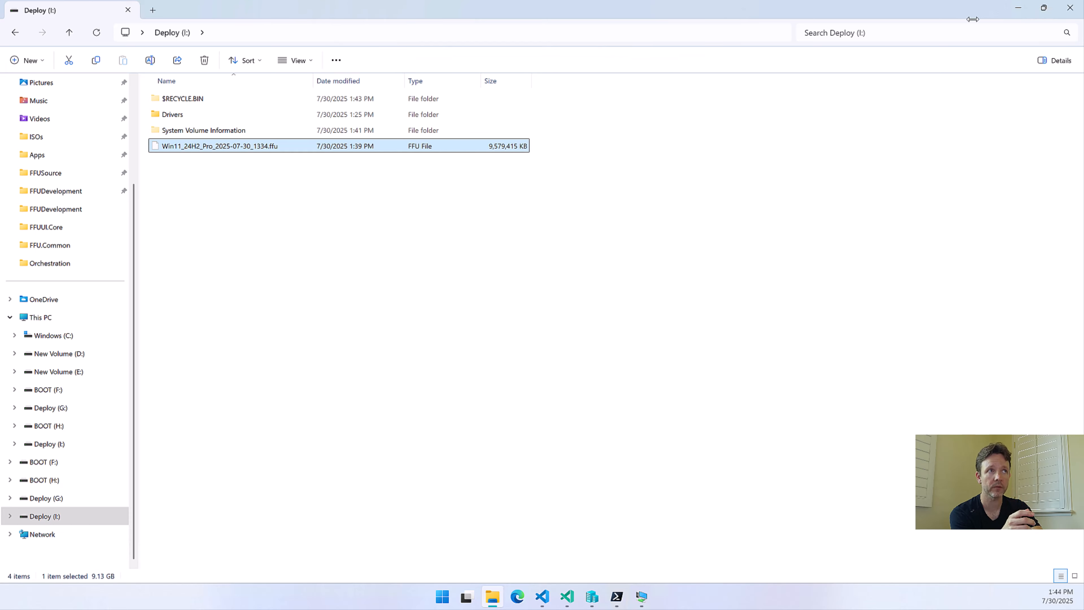
Switch back to Hyper-V Manager, check the FFUSource.vhdx path in the __FFUDEMO__ hard drive settings, and close the settings
{"action": "left_click", "coordinate": [1019, 8]}
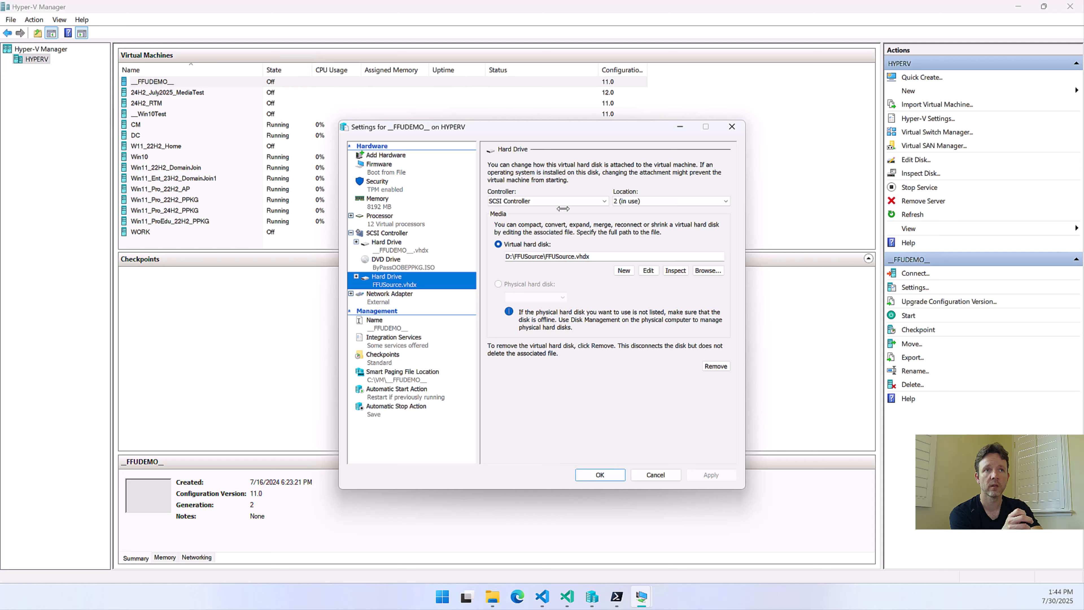
{"action": "left_click_drag", "start_coordinate": [546, 256], "coordinate": [593, 255]}
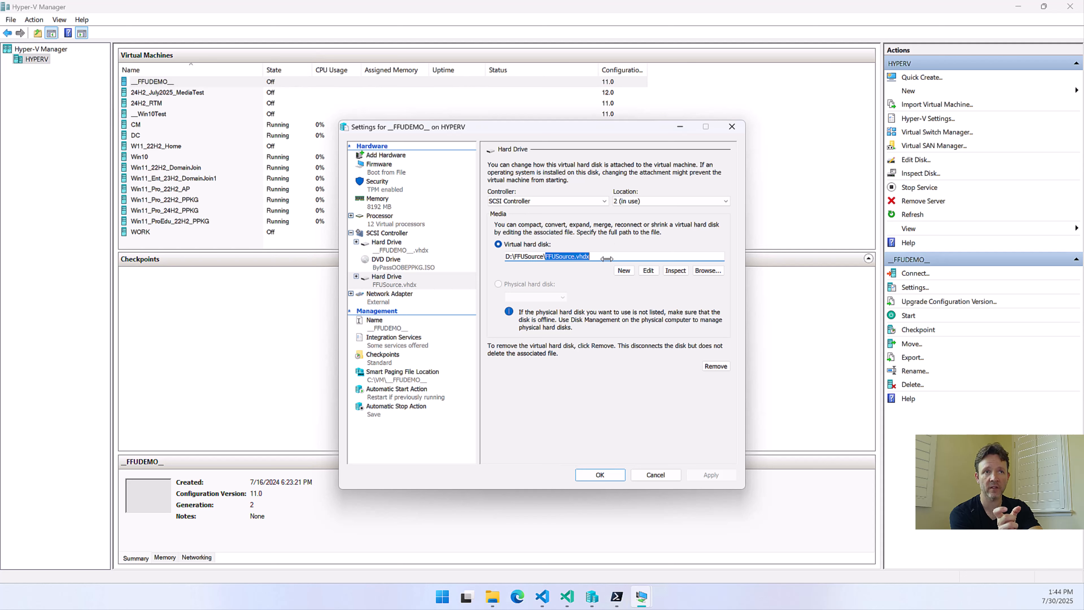
{"action": "left_click", "coordinate": [601, 473]}
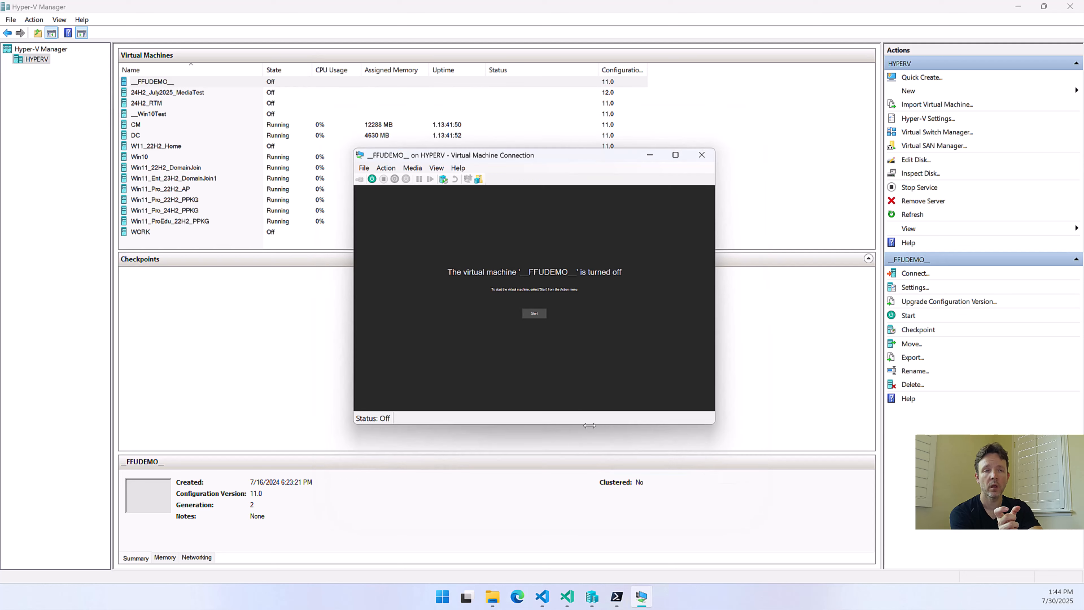
Switch to File Explorer, mount FFUSource.vhdx from the D:\FFUSource folder and open the DEPLOY (J:) drive
{"action": "left_click", "coordinate": [492, 596]}
{"action": "scroll", "coordinate": [46, 354], "scroll_direction": "up", "scroll_amount": 3}
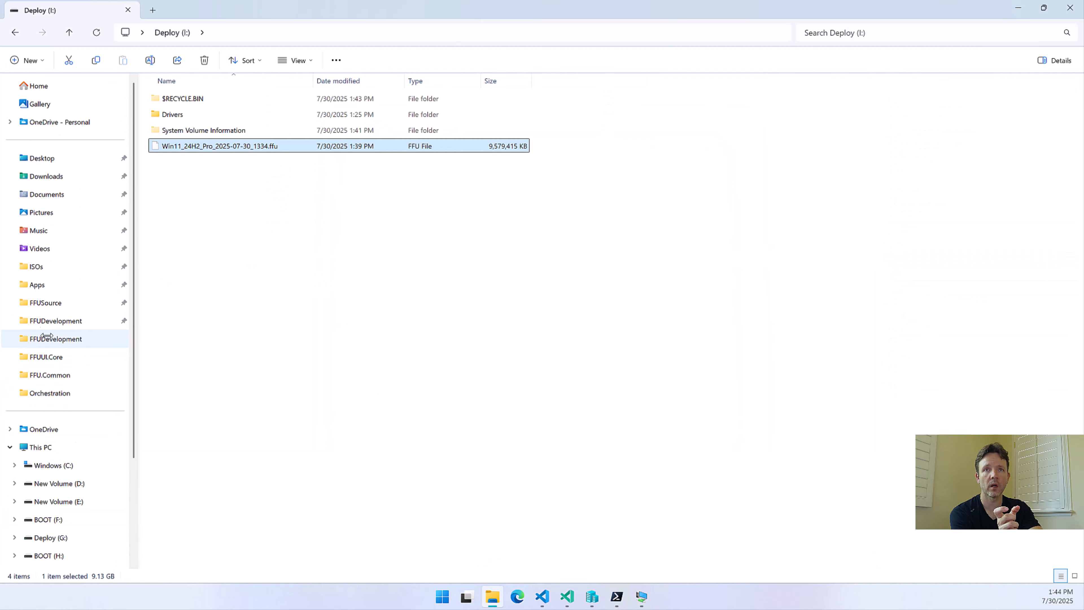
{"action": "left_click", "coordinate": [45, 302]}
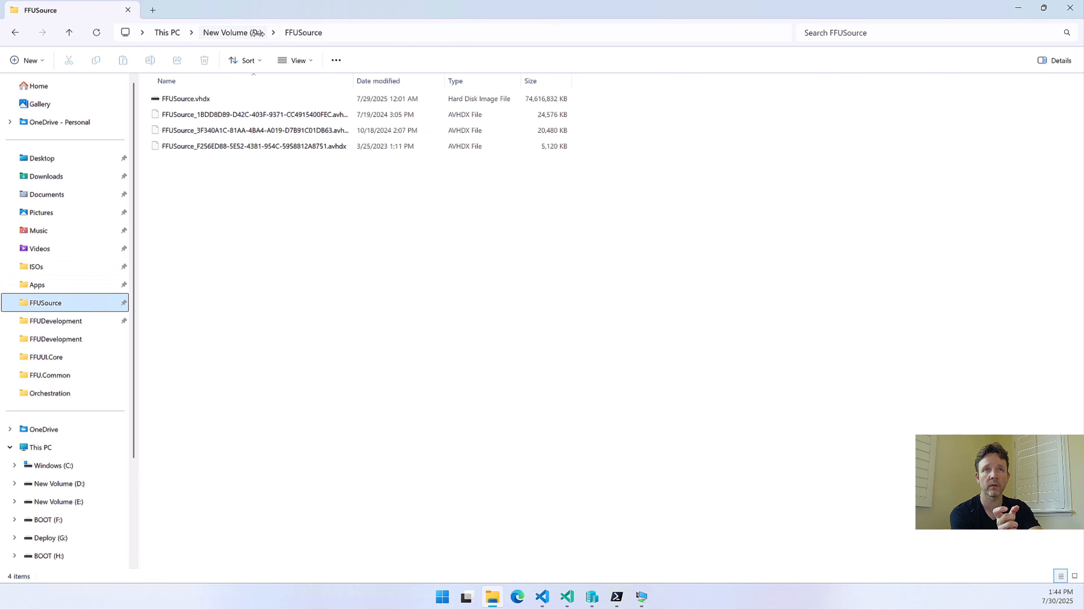
{"action": "left_click", "coordinate": [197, 98]}
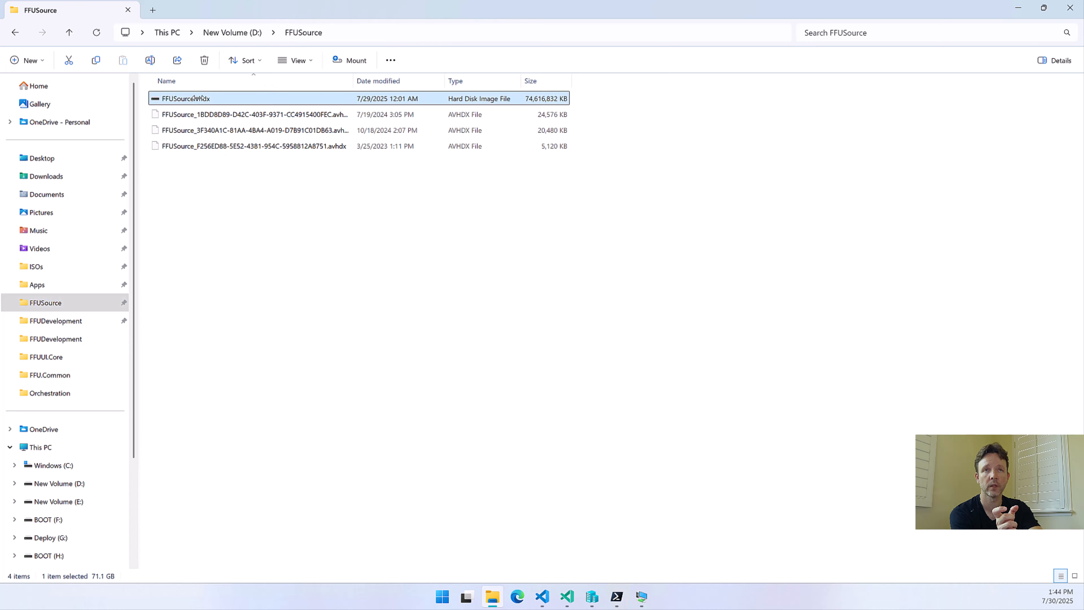
{"action": "right_click", "coordinate": [197, 98]}
{"action": "left_click", "coordinate": [225, 140]}
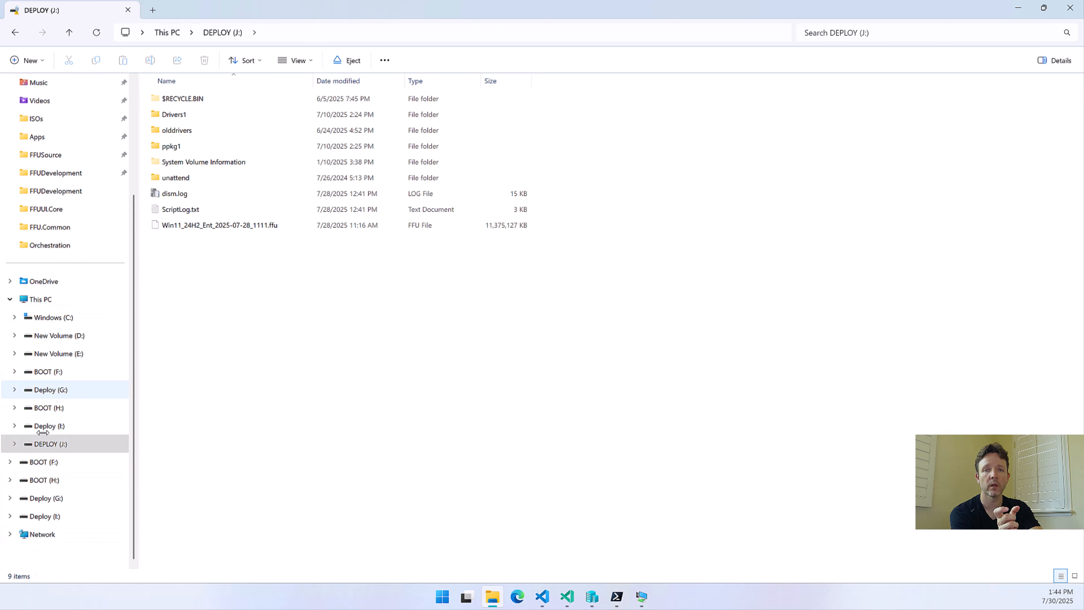
{"action": "left_click", "coordinate": [46, 441]}
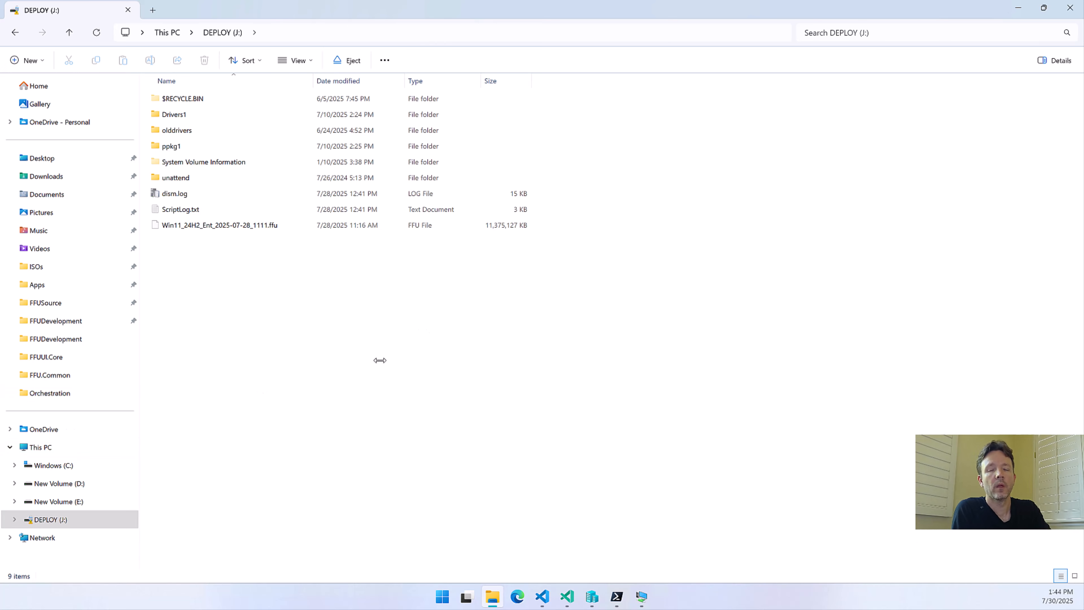
Open the properties of the DEPLOY (J:) drive, check its volume label and close the dialog
{"action": "left_click", "coordinate": [83, 518]}
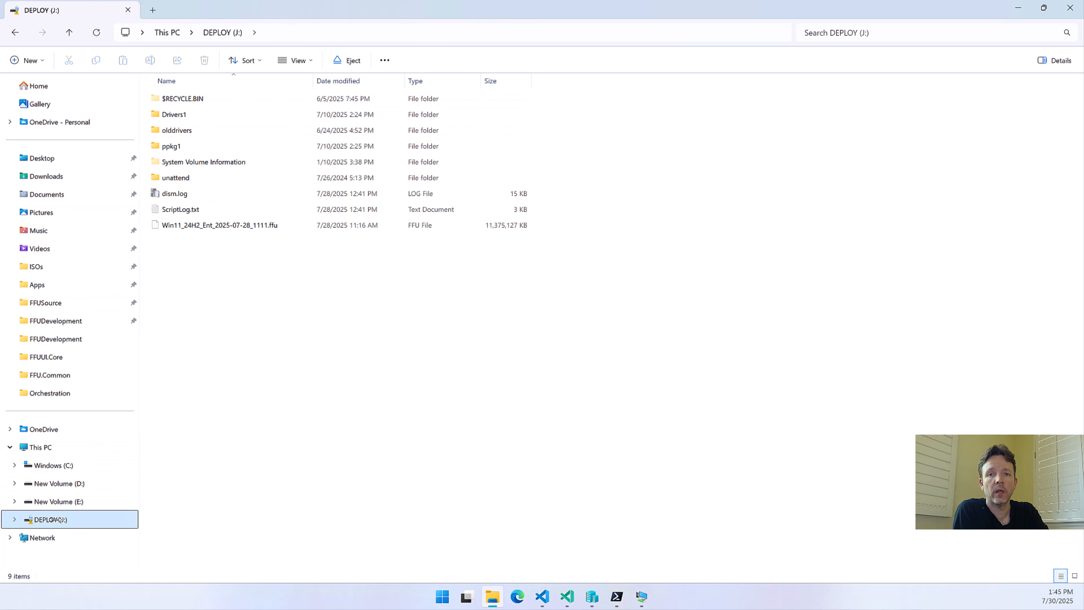
{"action": "right_click", "coordinate": [51, 519]}
{"action": "left_click", "coordinate": [96, 483]}
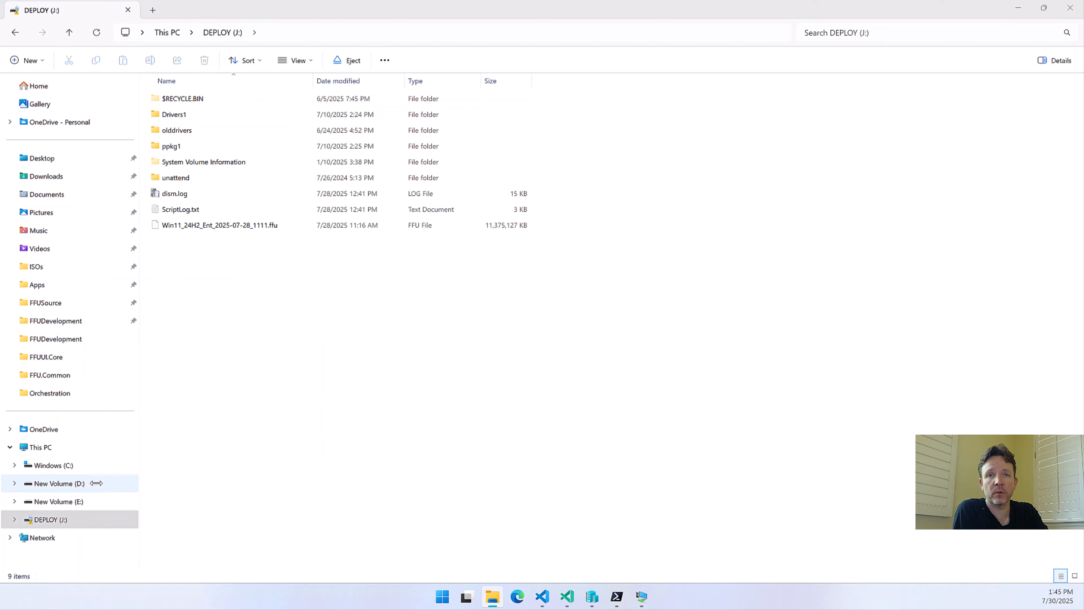
{"action": "left_click", "coordinate": [197, 350]}
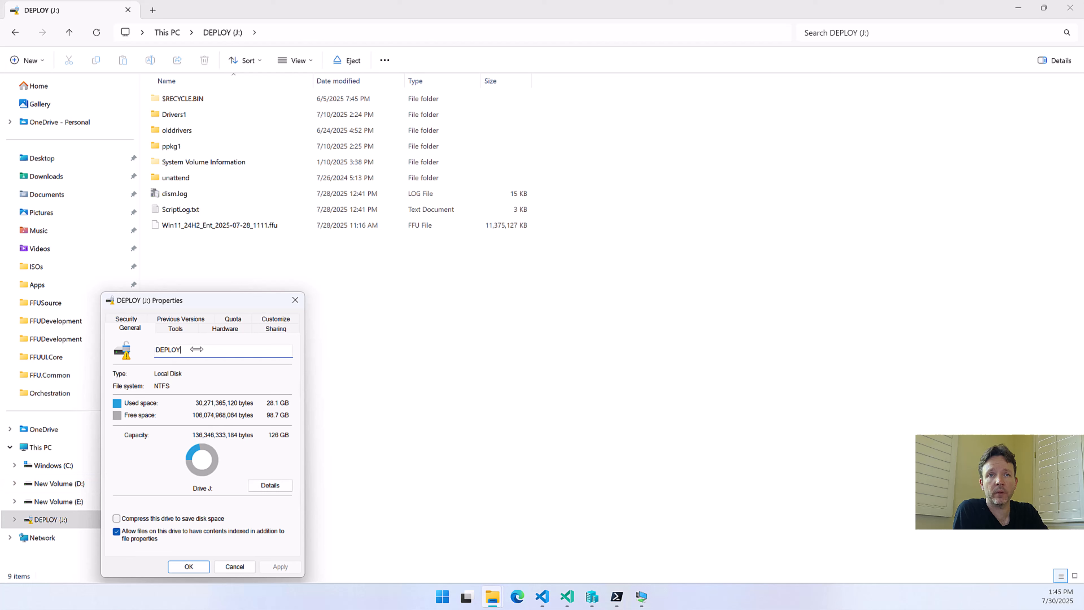
{"action": "left_click_drag", "start_coordinate": [173, 349], "coordinate": [149, 351]}
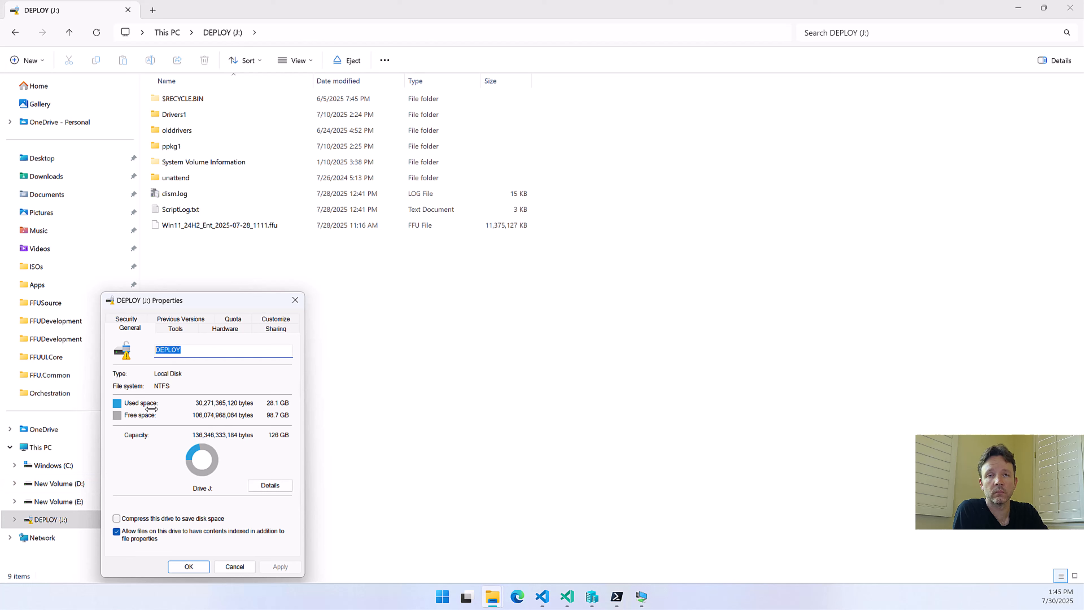
{"action": "left_click", "coordinate": [189, 567]}
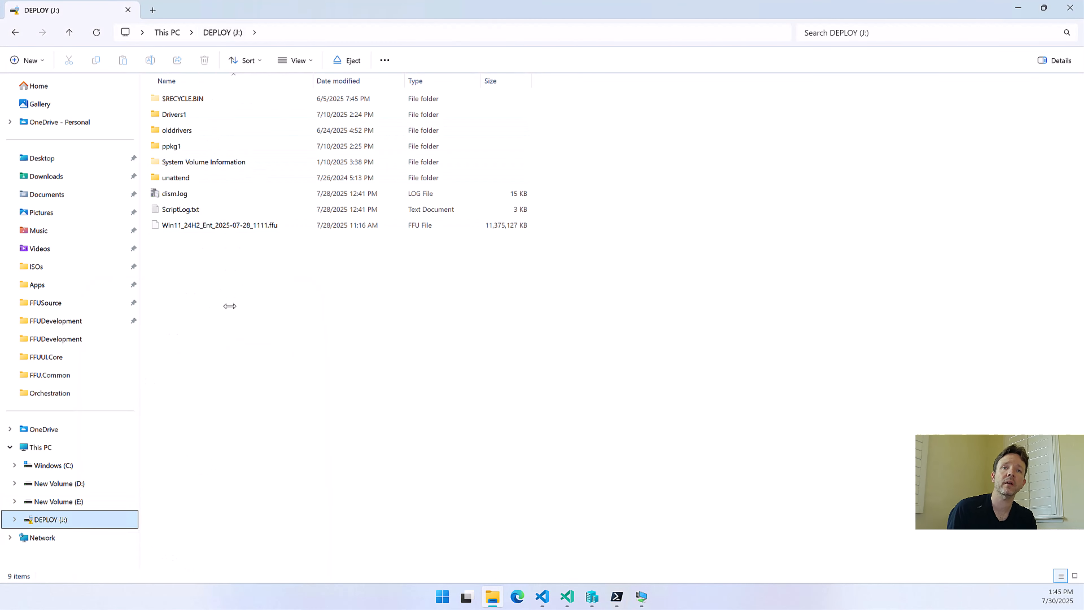
Permanently delete the Win11_24H2_Ent_2025-07-28_1111.ffu file from the DEPLOY (J:) drive
{"action": "left_click", "coordinate": [196, 223]}
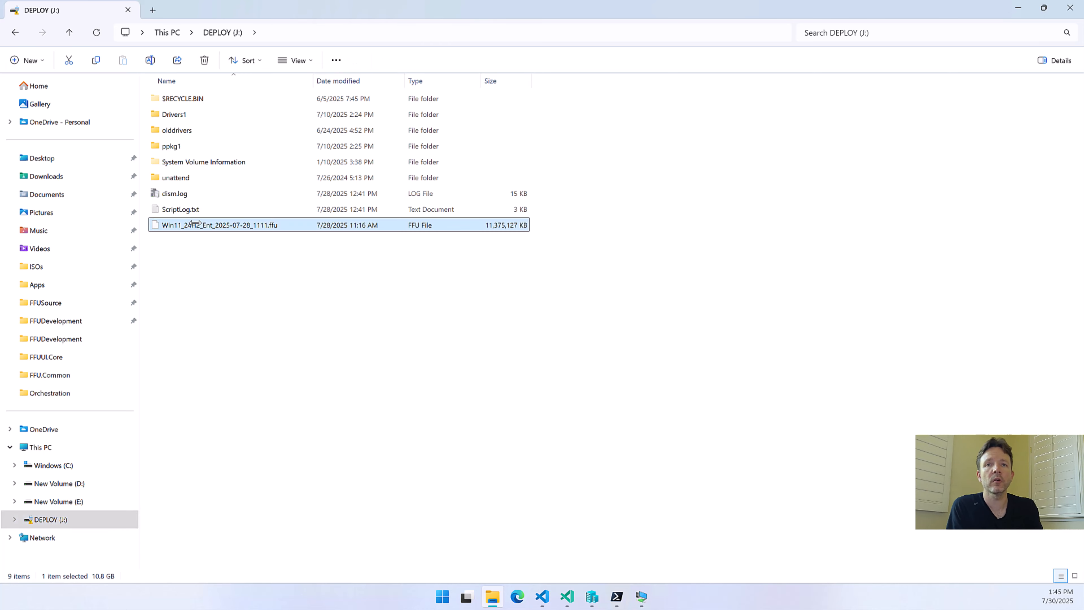
{"action": "key", "text": "Delete"}
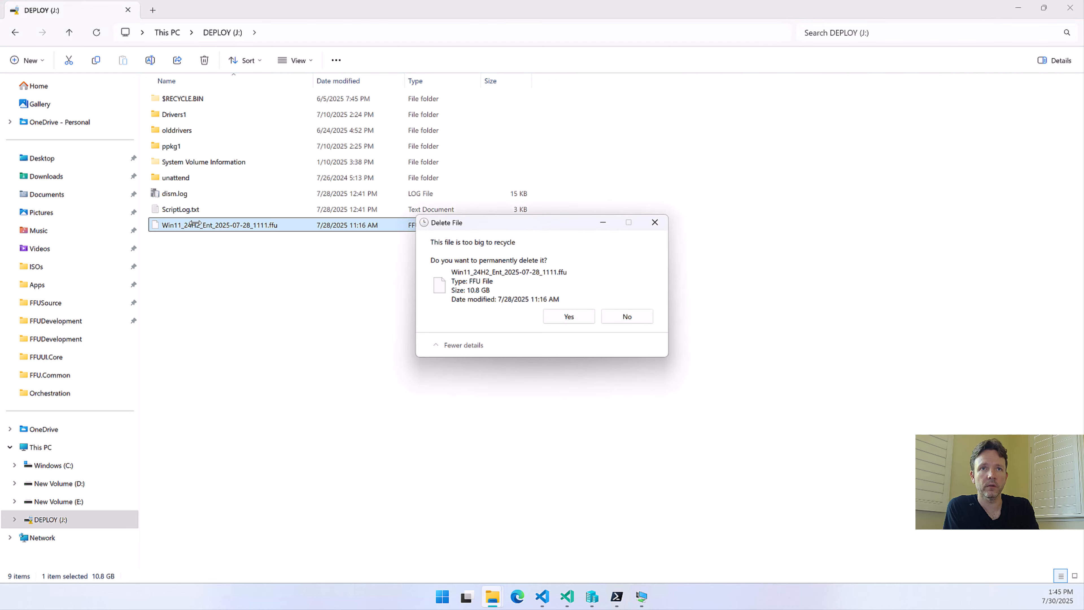
{"action": "key", "text": "Return"}
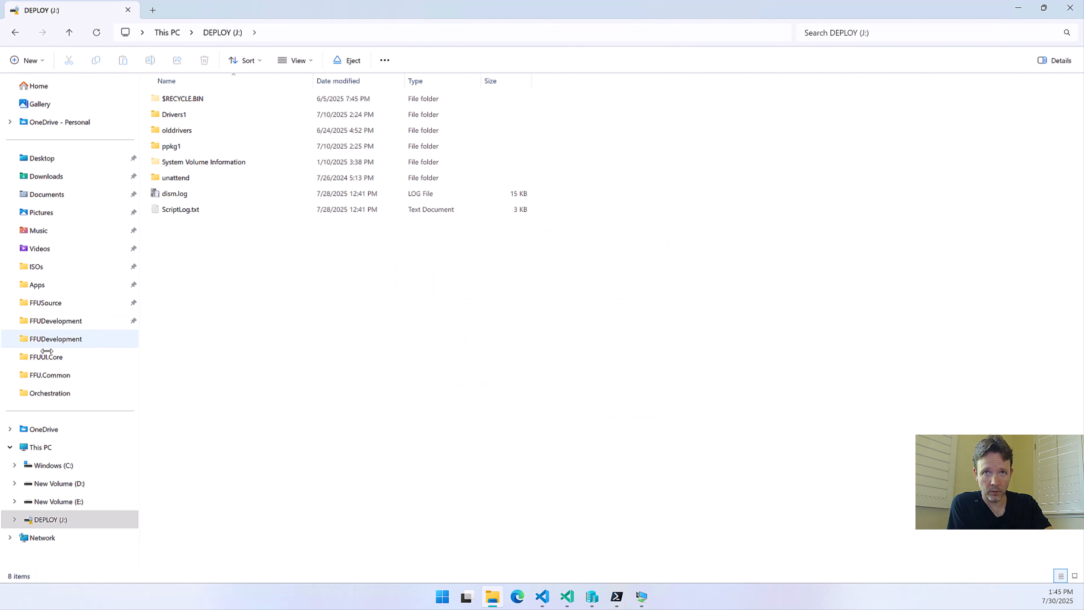
Copy Win11_24H2_Pro_2025-07-30_1334.ffu from C:\FFUDevelopment\FFU to the DEPLOY (J:) drive
{"action": "left_click", "coordinate": [35, 339]}
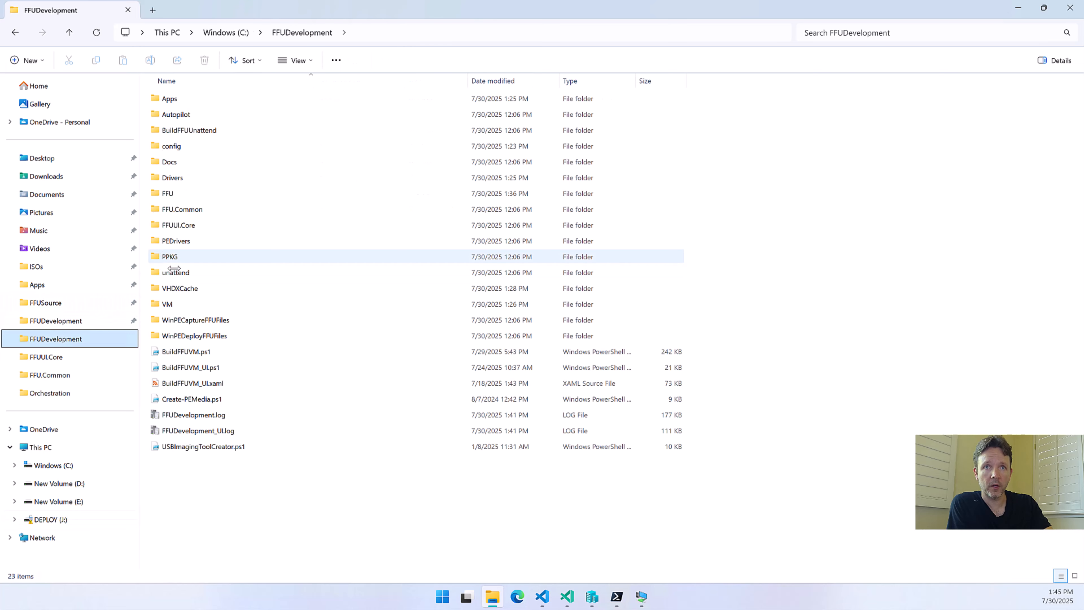
{"action": "double_click", "coordinate": [171, 194]}
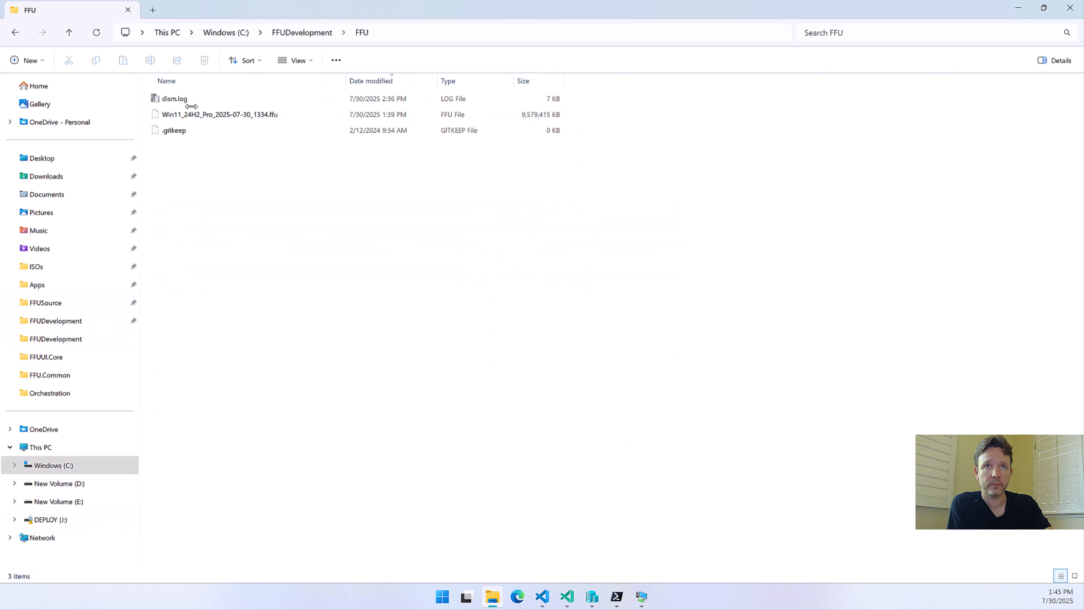
{"action": "left_click", "coordinate": [179, 114]}
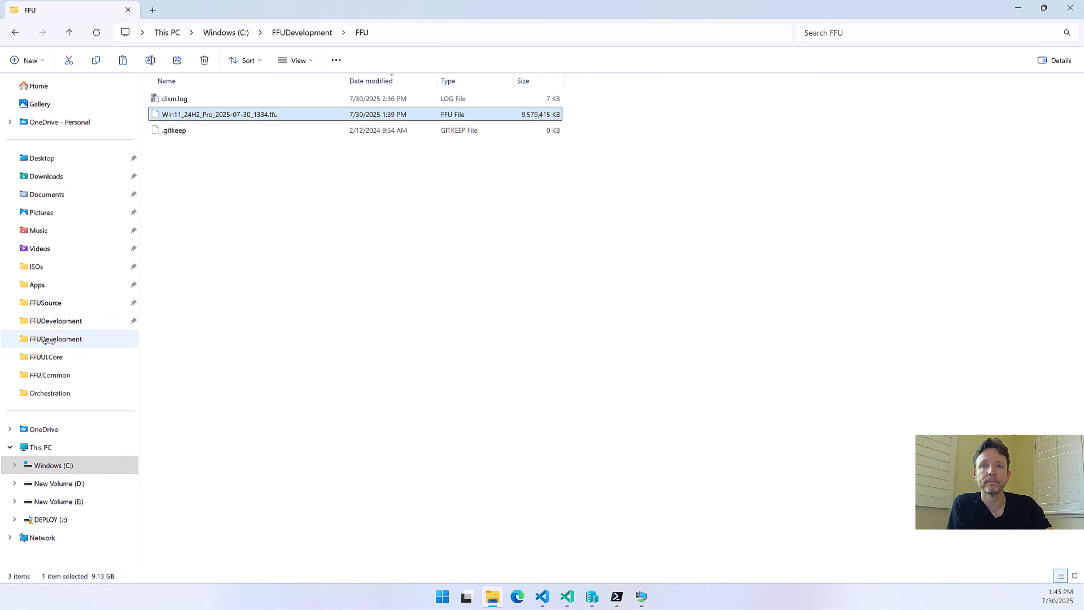
{"action": "left_click", "coordinate": [50, 519]}
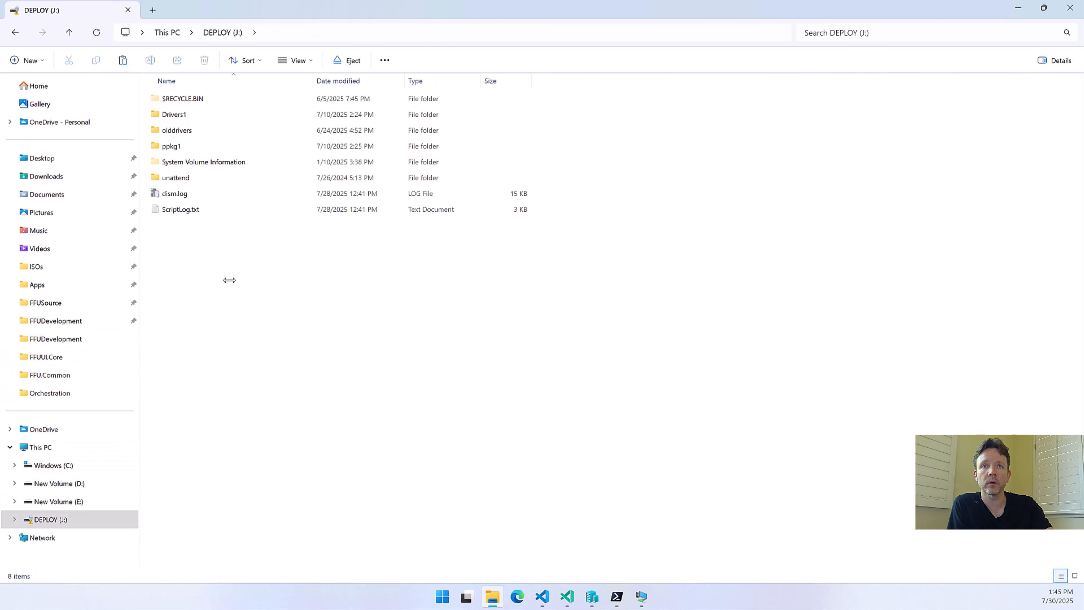
{"action": "key", "text": "ctrl+v"}
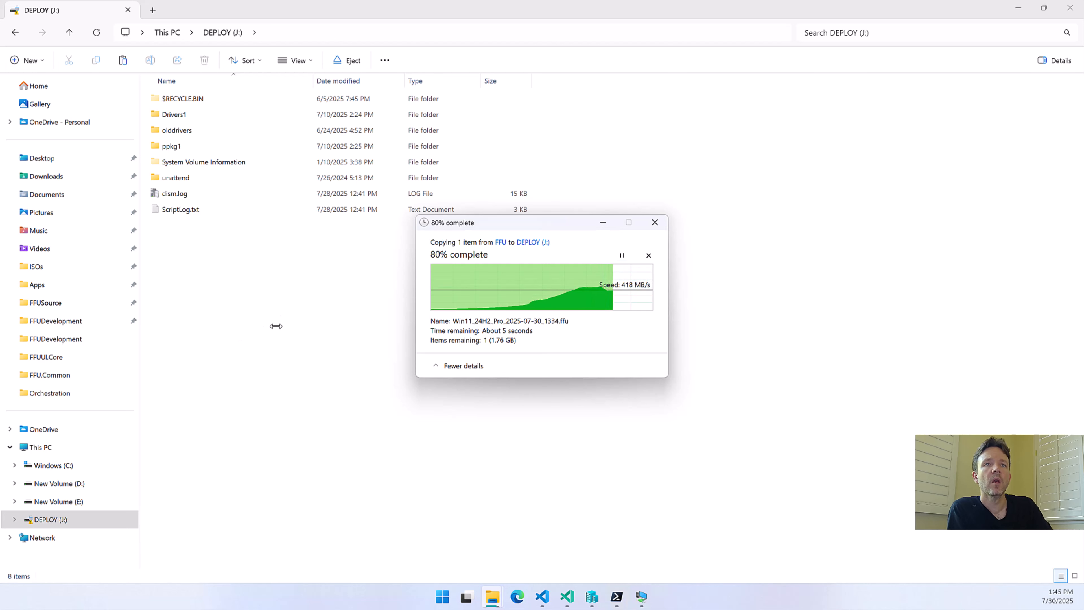
Examine the unattend folder on DEPLOY (J:) and the PPKG, unattend, Drivers and Autopilot folders in C:\FFUDevelopment, then return to DEPLOY (J:)
{"action": "double_click", "coordinate": [174, 179]}
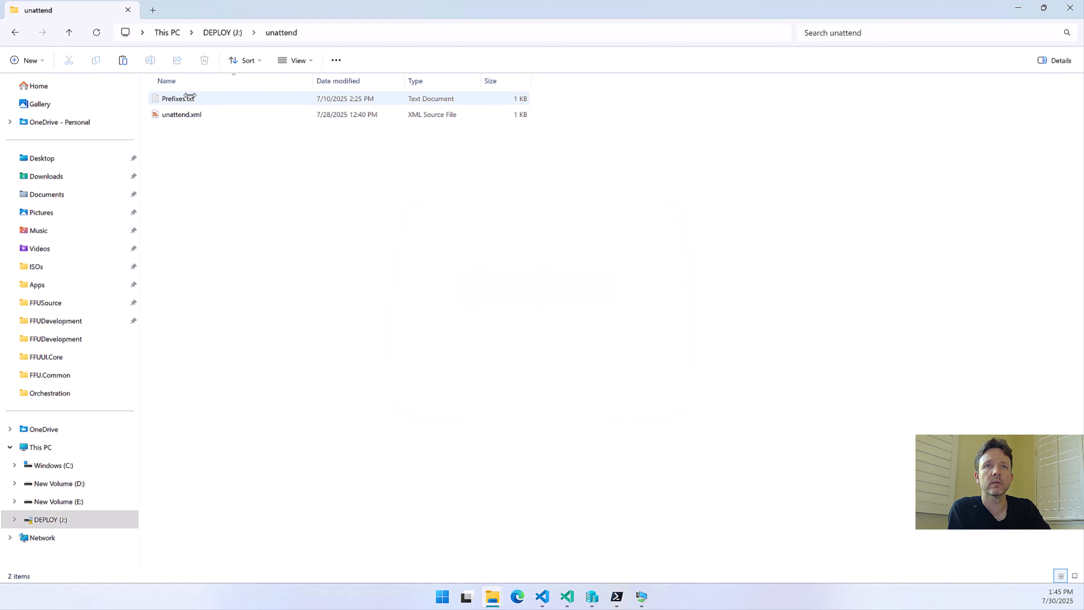
{"action": "key", "text": "alt+Up"}
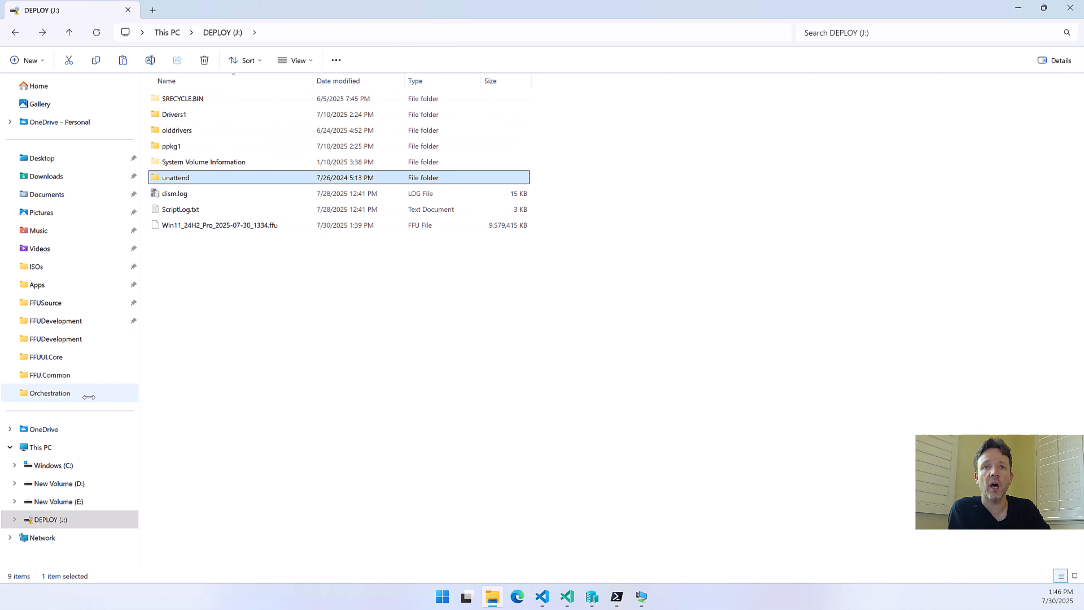
{"action": "left_click", "coordinate": [85, 339]}
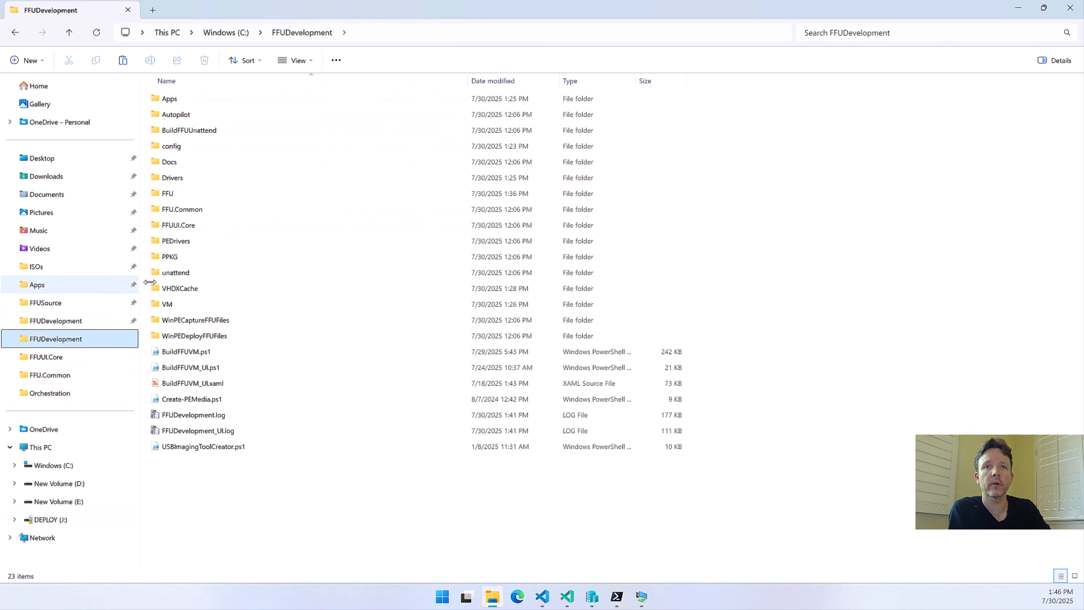
{"action": "double_click", "coordinate": [181, 260]}
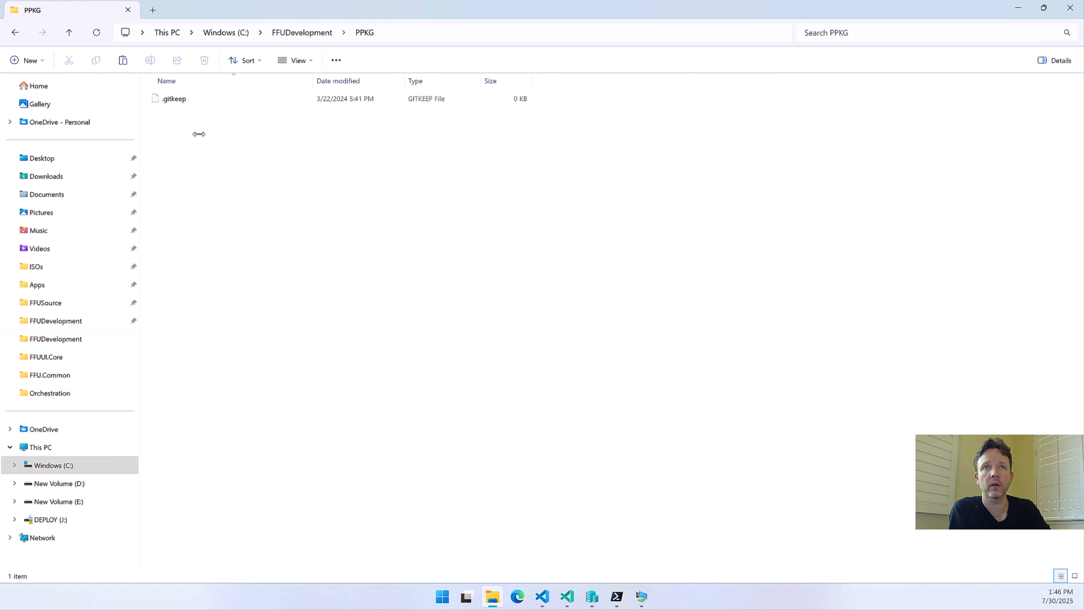
{"action": "key", "text": "alt+Left"}
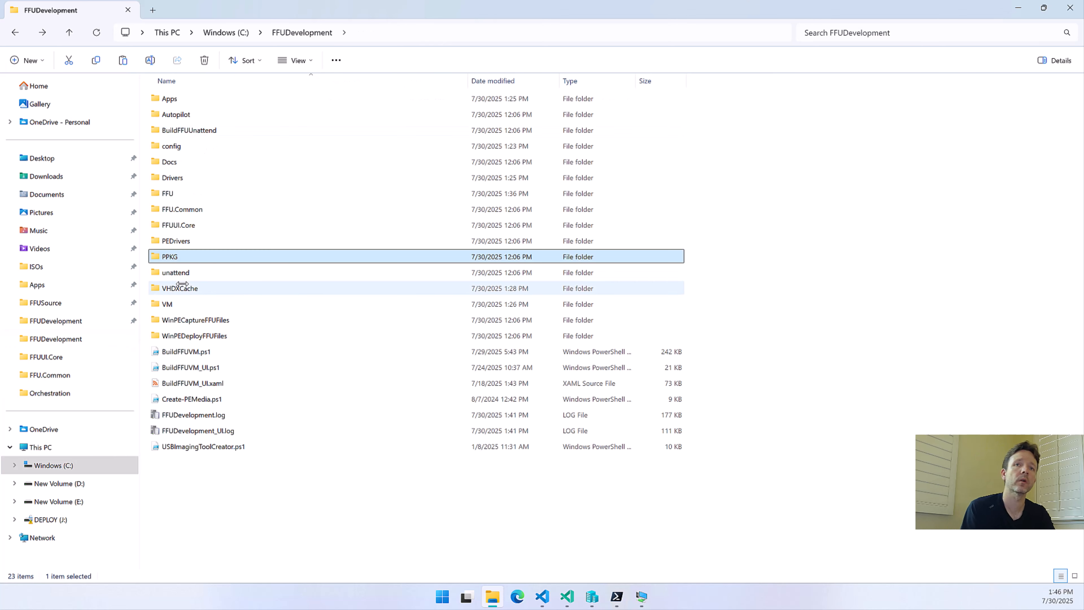
{"action": "left_click", "coordinate": [173, 177], "text": "ctrl"}
{"action": "left_click", "coordinate": [177, 114], "text": "ctrl"}
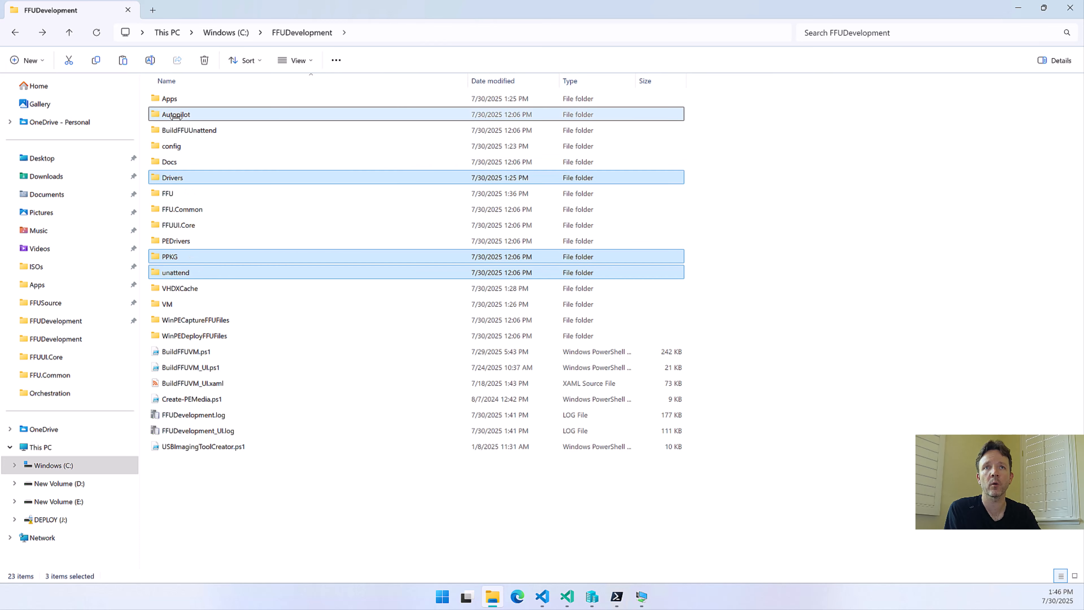
{"action": "left_click", "coordinate": [60, 518]}
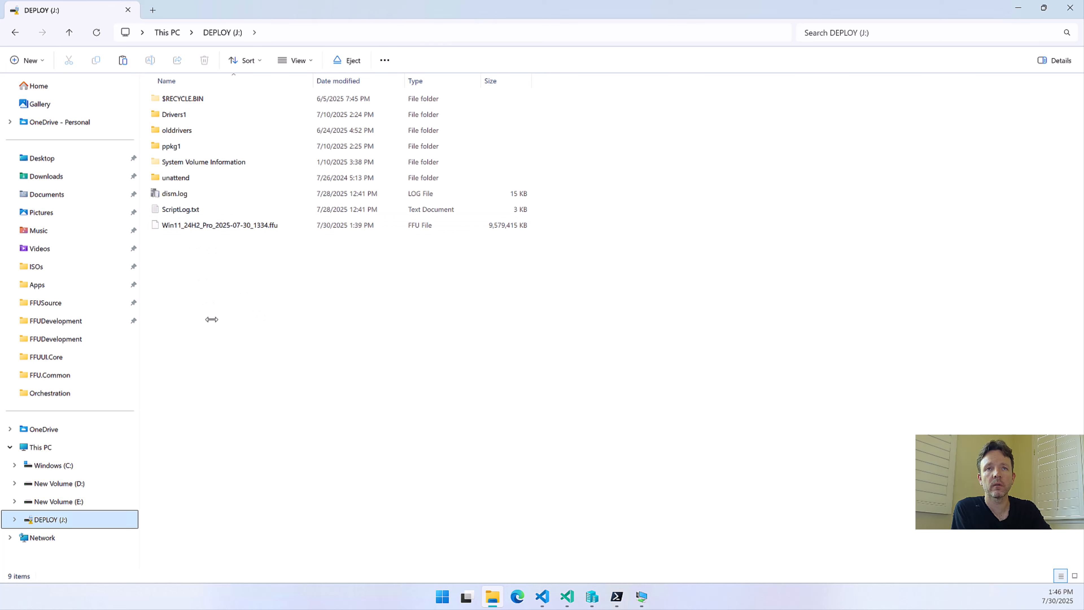
Check the unattend folder on DEPLOY (J:) and review the Virtual Machine entry in the Drivers1 folder's DriverMapping.json
{"action": "double_click", "coordinate": [178, 182]}
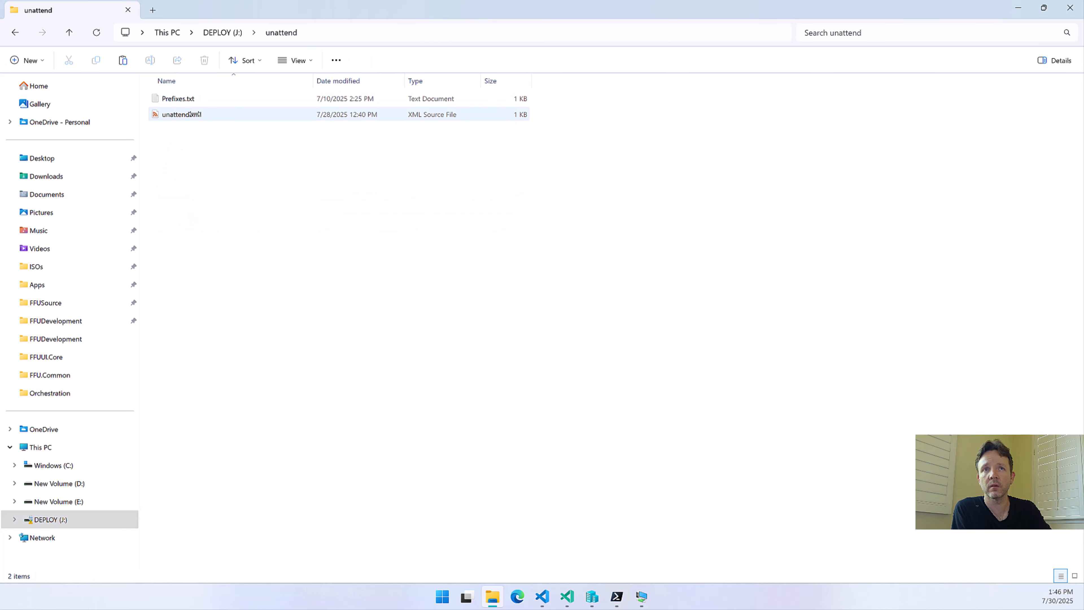
{"action": "key", "text": "alt+Left"}
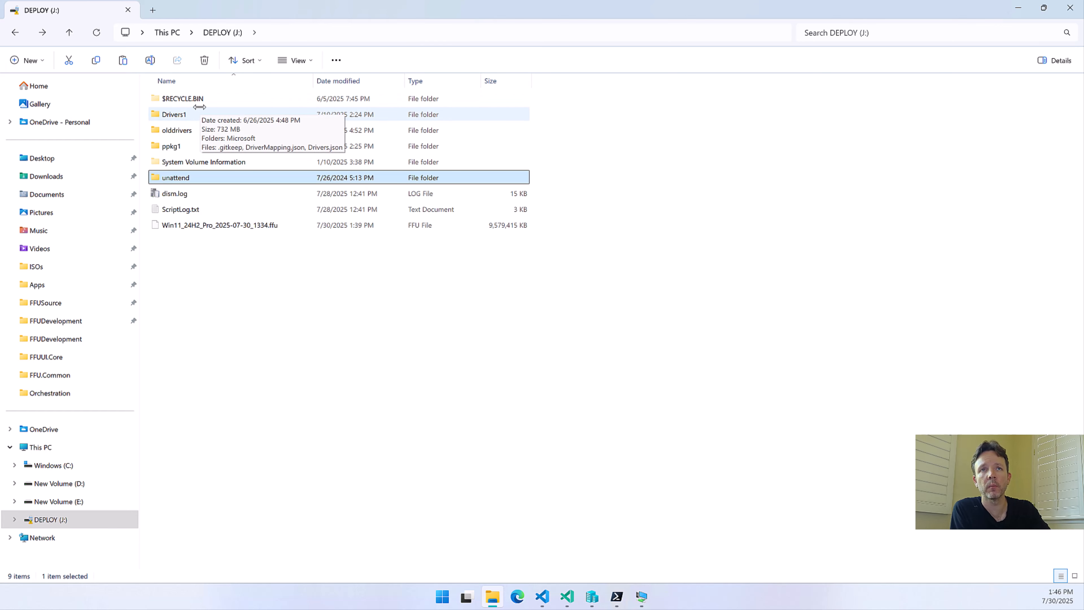
{"action": "double_click", "coordinate": [191, 115]}
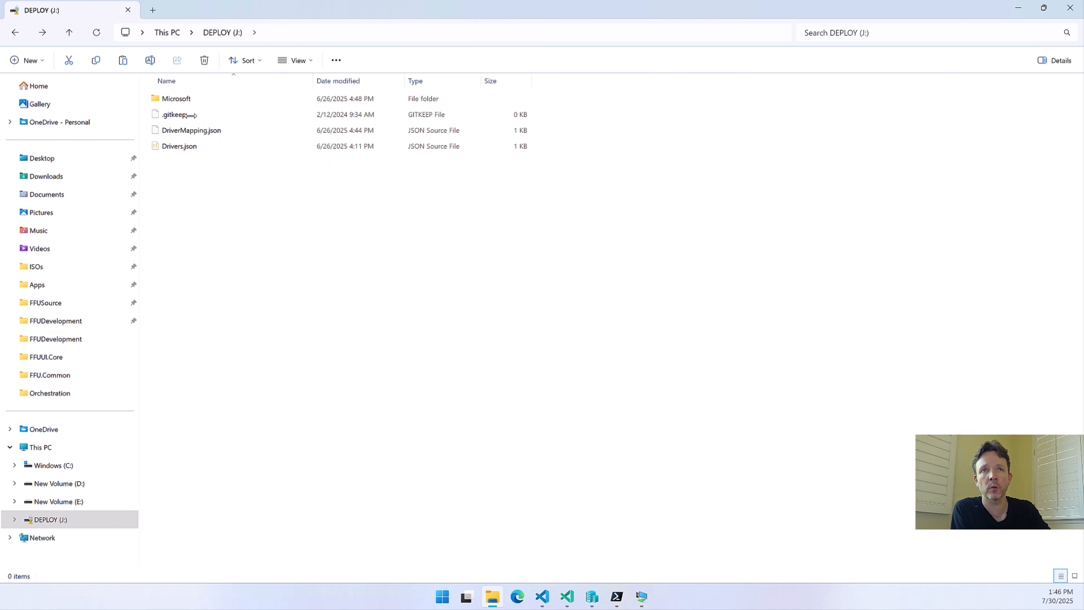
{"action": "left_click", "coordinate": [209, 130]}
{"action": "double_click", "coordinate": [210, 131]}
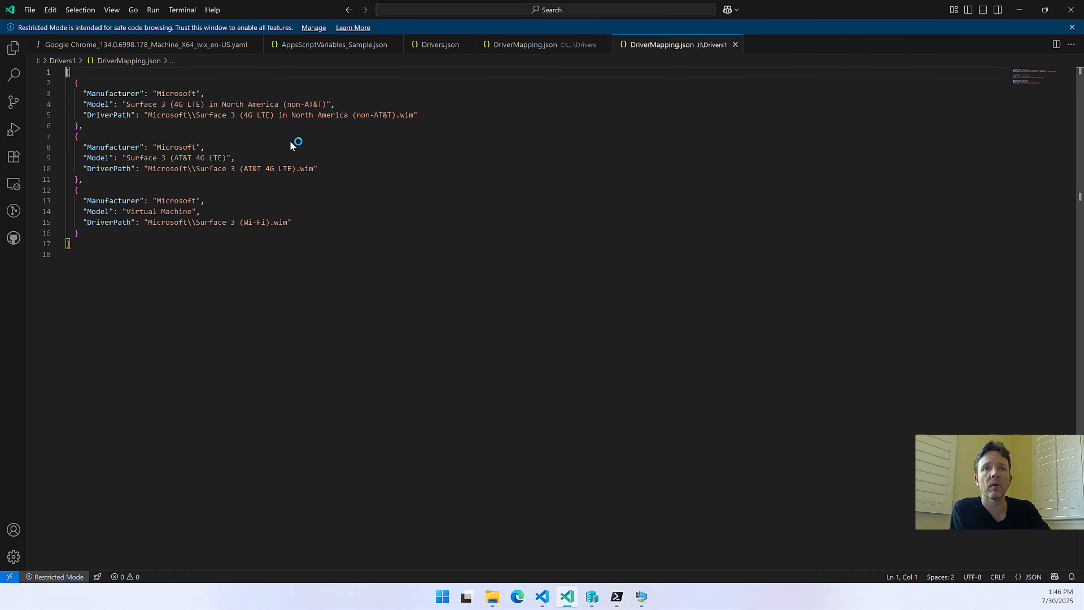
{"action": "left_click", "coordinate": [313, 221]}
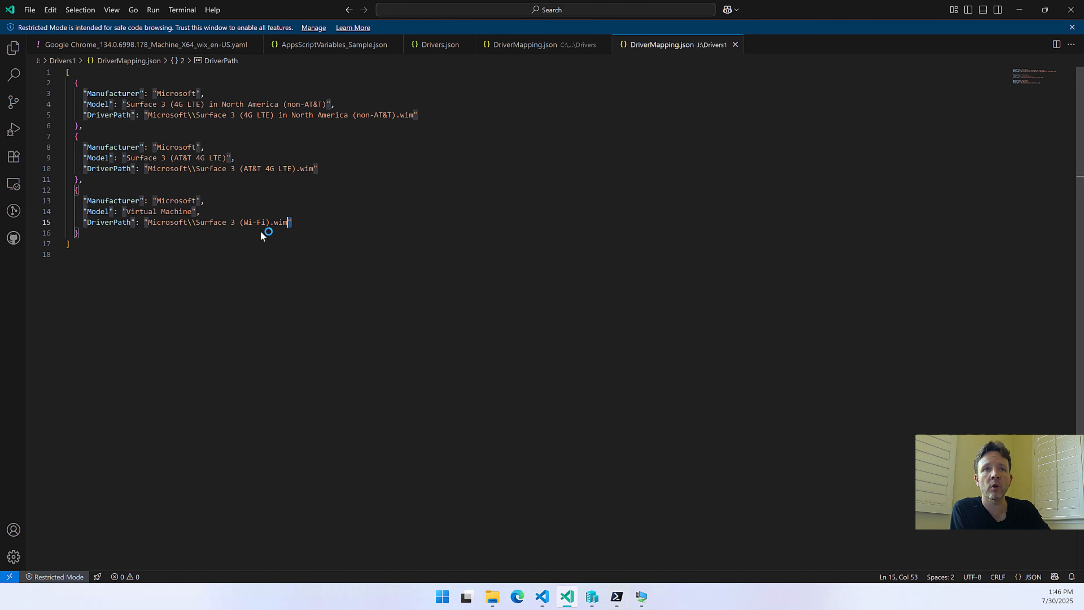
{"action": "left_click_drag", "start_coordinate": [261, 231], "coordinate": [85, 208]}
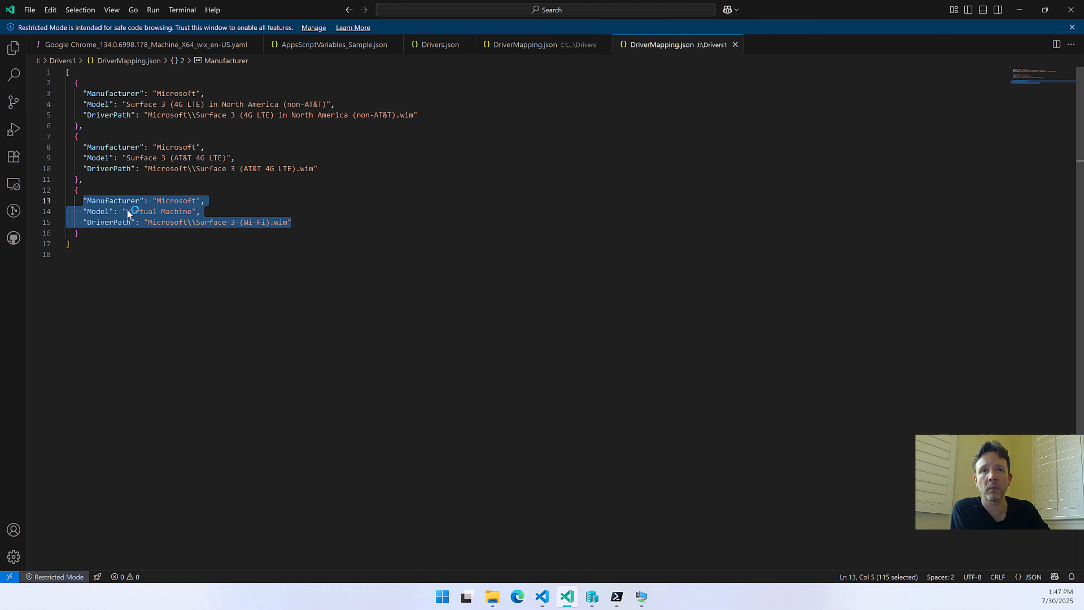
{"action": "left_click", "coordinate": [173, 255]}
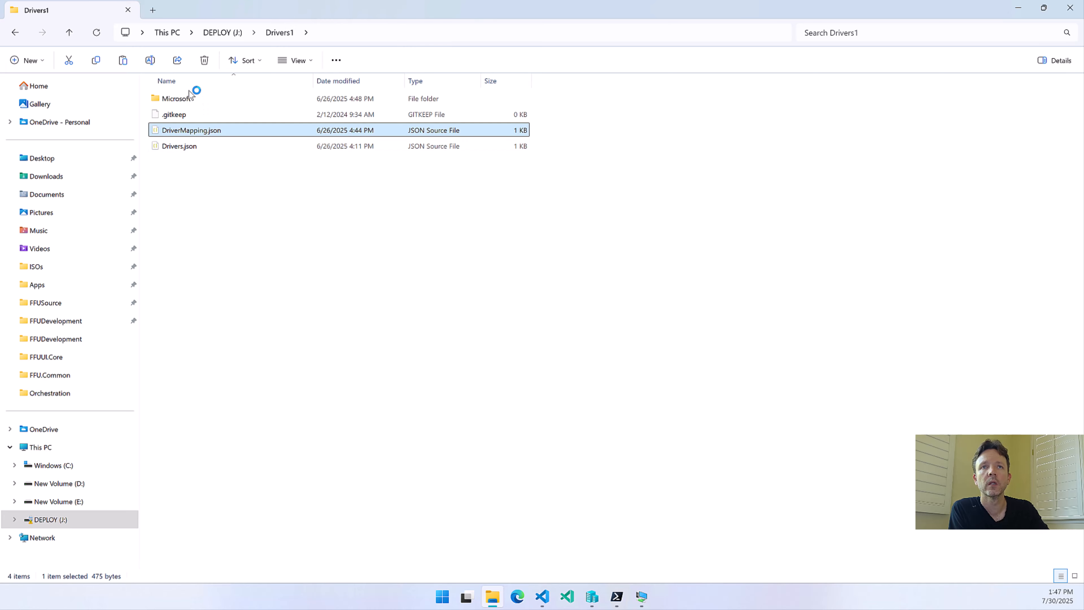
Check the driver WIM files in the Drivers1\Microsoft folder and return to the root of DEPLOY (J:)
{"action": "double_click", "coordinate": [172, 102]}
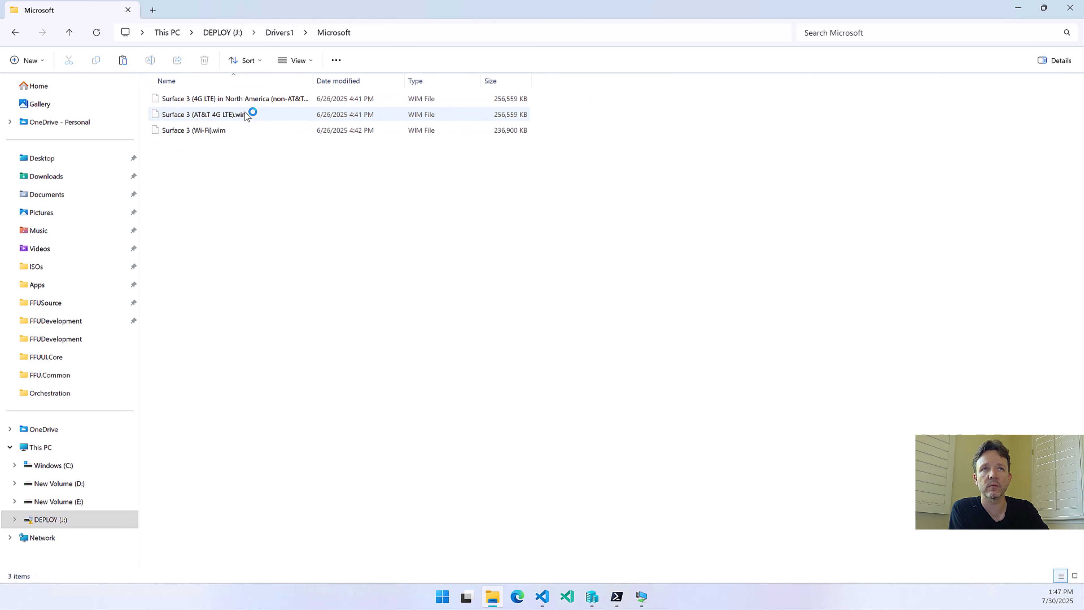
{"action": "key", "text": "alt+Left"}
{"action": "key", "text": "alt+Left"}
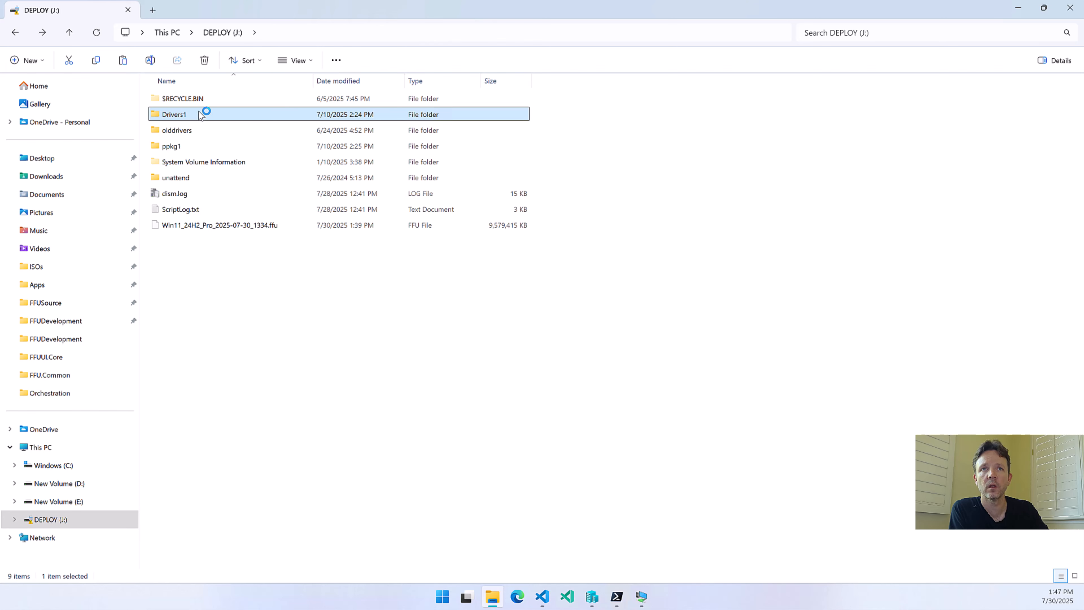
Rename the Drivers1 folder on DEPLOY (J:) to Drivers
{"action": "key", "text": "F2"}
{"action": "key", "text": "End"}
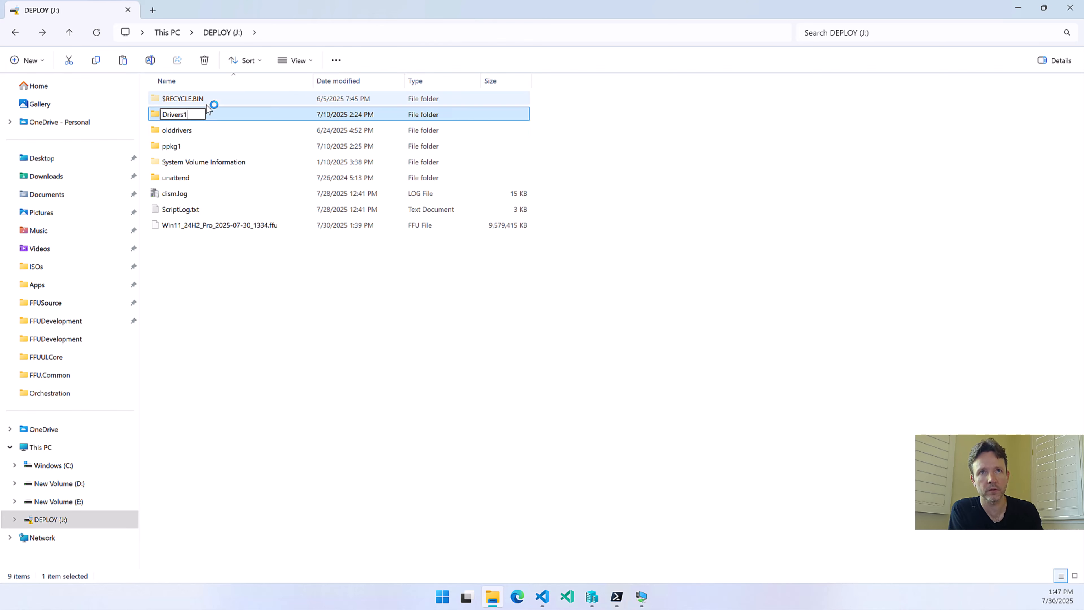
{"action": "key", "text": "BackSpace"}
{"action": "key", "text": "Return"}
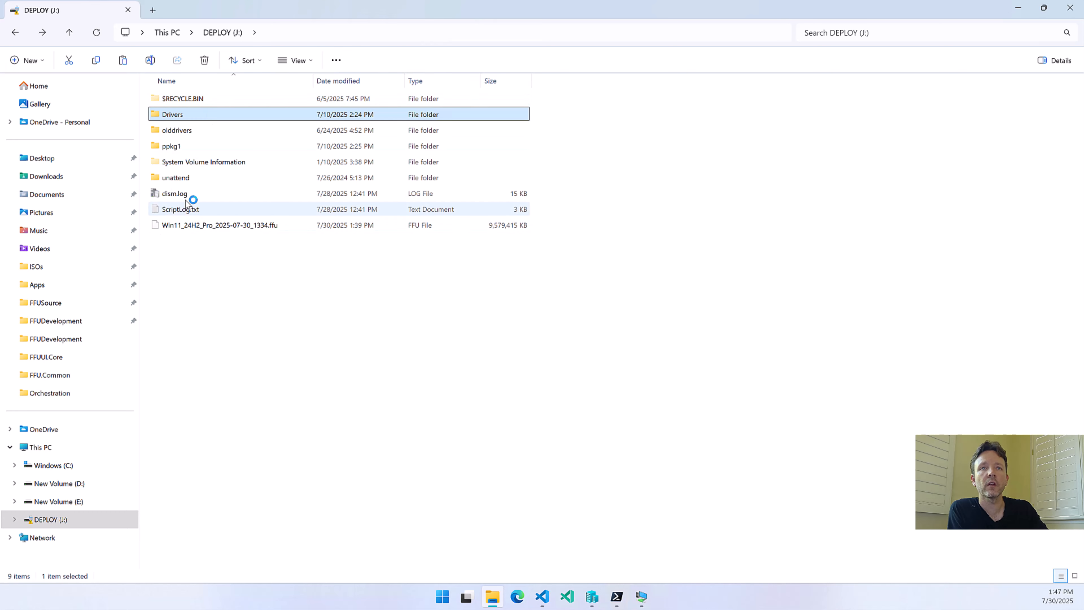
Eject the DEPLOY (J:) drive
{"action": "left_click", "coordinate": [63, 527]}
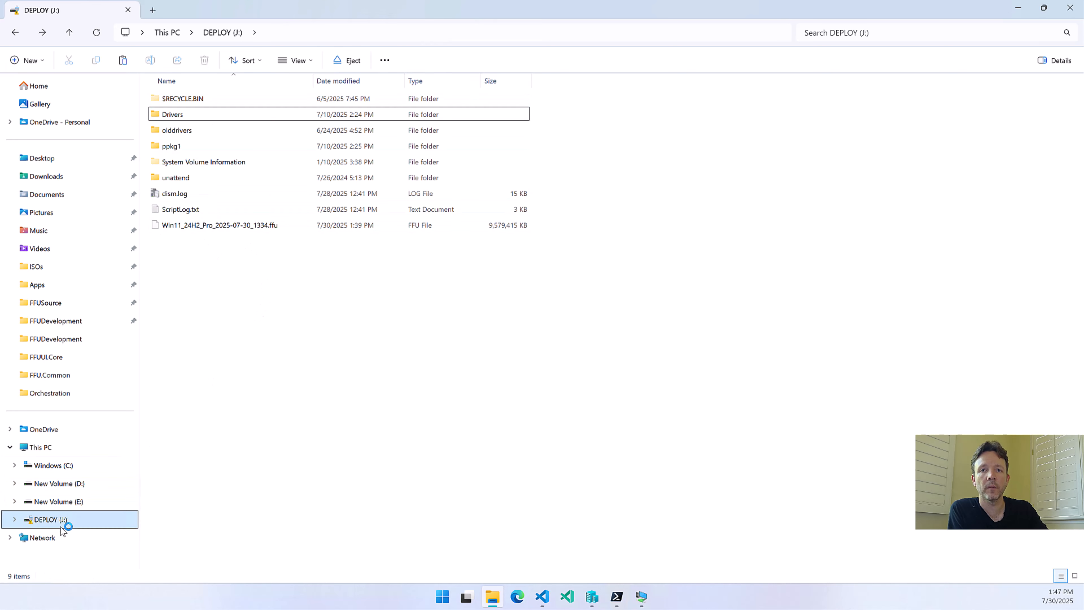
{"action": "right_click", "coordinate": [62, 529]}
{"action": "left_click", "coordinate": [92, 421]}
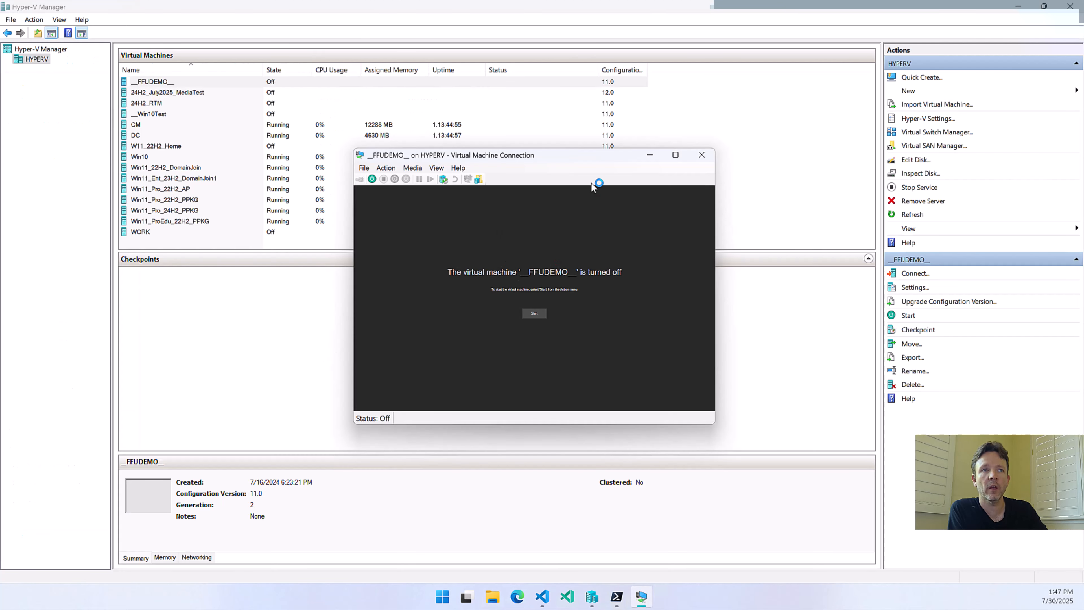
In the __FFUDEMO__ firmware settings, move the DVD Drive to first place in the boot order and apply the change
{"action": "left_click", "coordinate": [370, 168]}
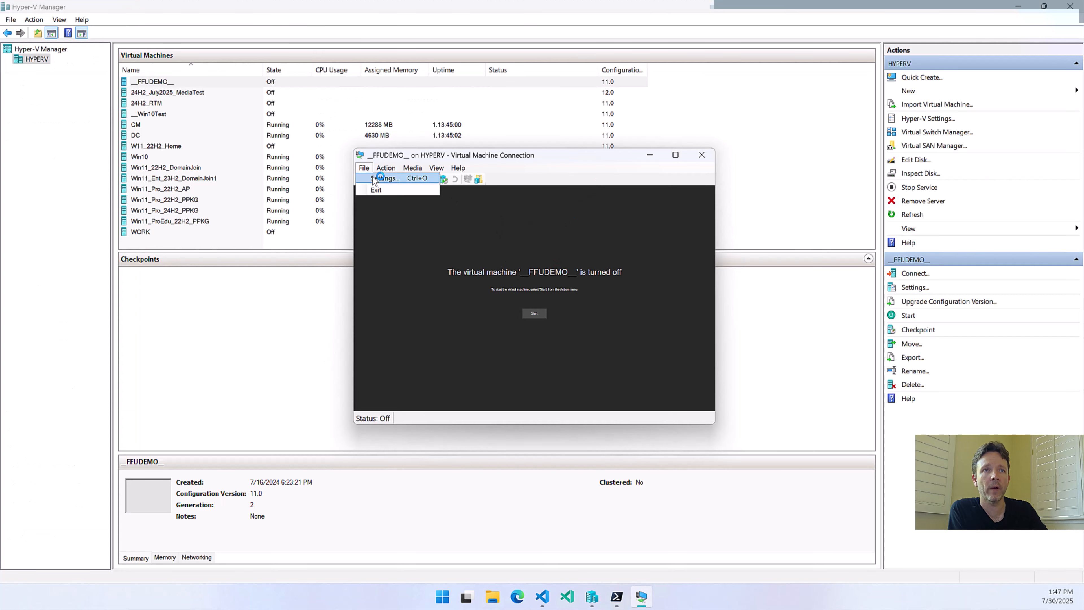
{"action": "left_click", "coordinate": [373, 177]}
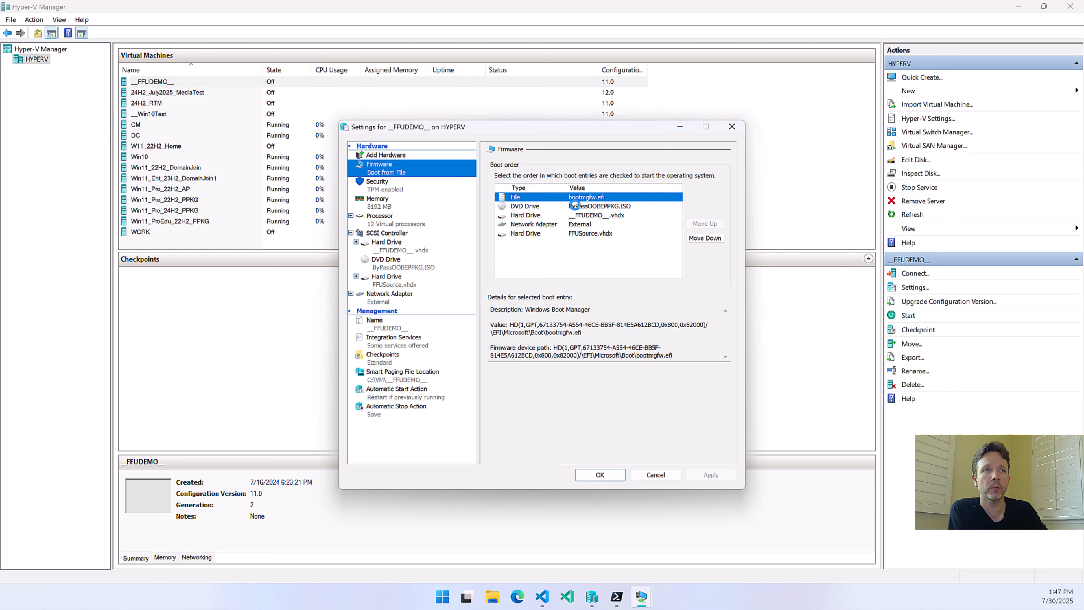
{"action": "left_click", "coordinate": [575, 206]}
{"action": "left_click", "coordinate": [705, 223]}
{"action": "left_click", "coordinate": [710, 475]}
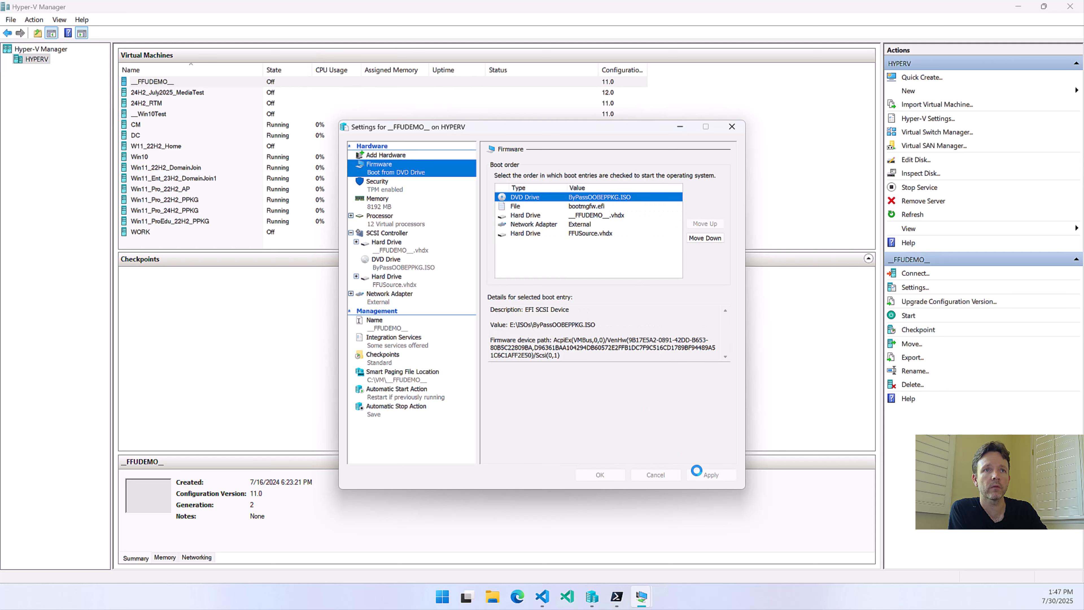
Browse for a new DVD Drive image file for __FFUDEMO__ and look in C:\FFUDevelopment for the deployment ISO
{"action": "left_click", "coordinate": [382, 259]}
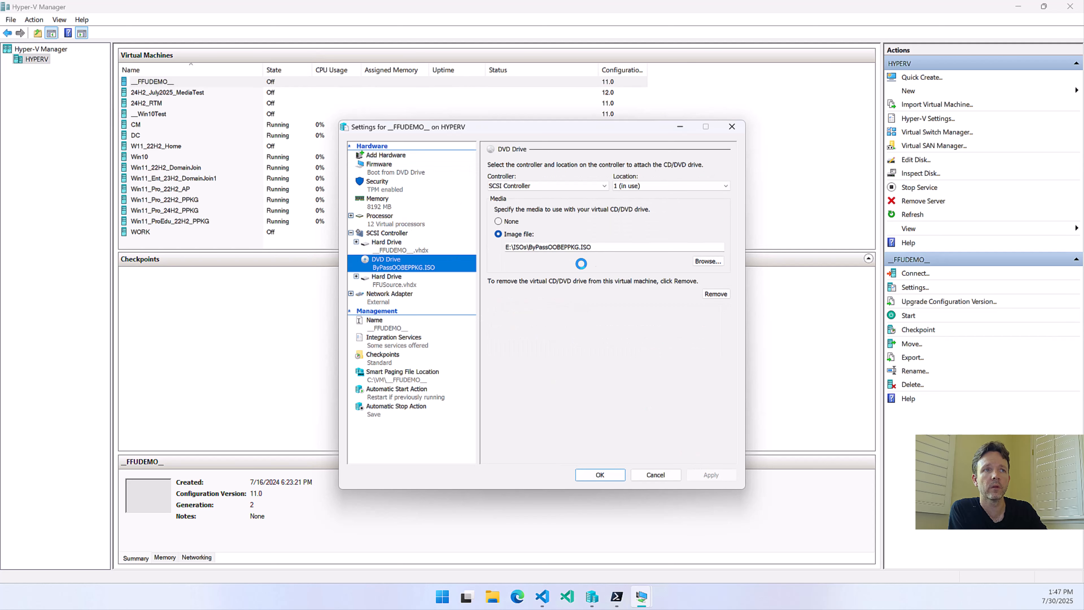
{"action": "left_click", "coordinate": [710, 259]}
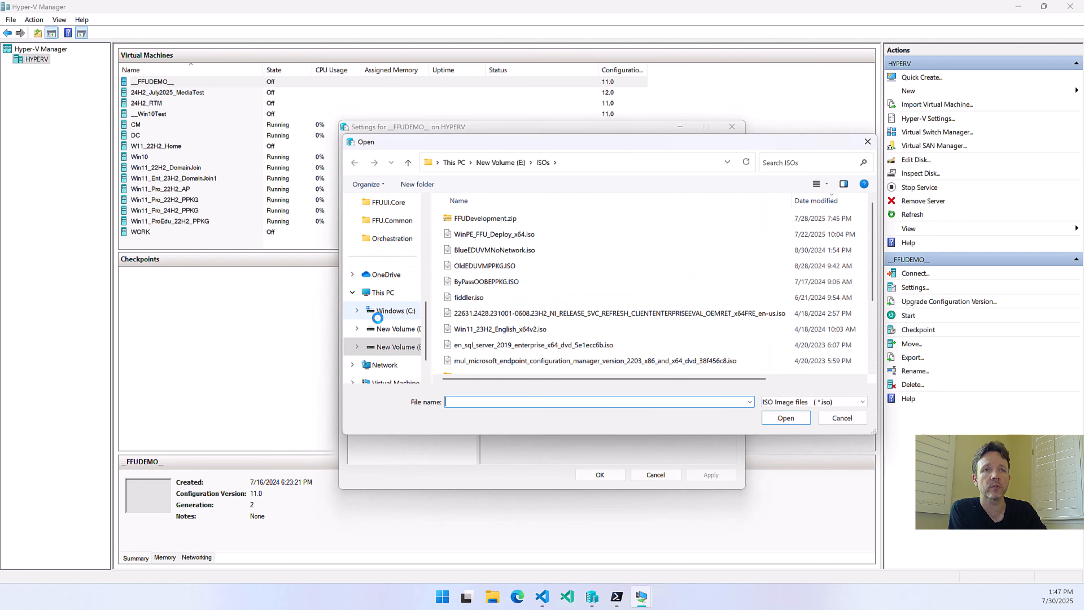
{"action": "left_click", "coordinate": [399, 311]}
{"action": "double_click", "coordinate": [467, 298]}
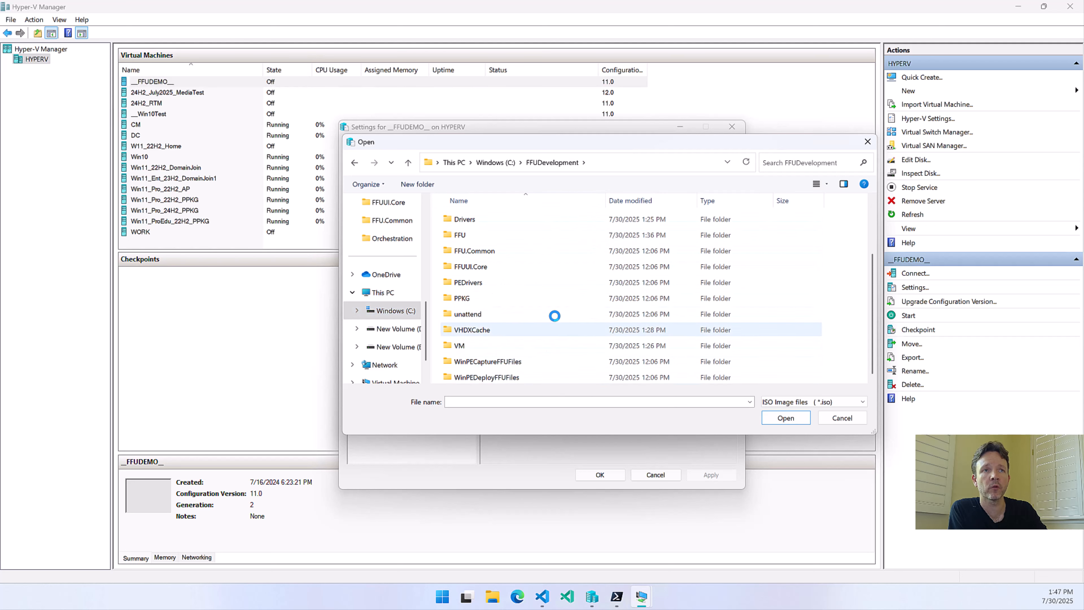
Switch to FFU Builder UI, turn off Cleanup Deploy ISO in the post-build cleanup options and return to Hyper-V Manager
{"action": "left_click", "coordinate": [608, 597]}
{"action": "left_click", "coordinate": [708, 526]}
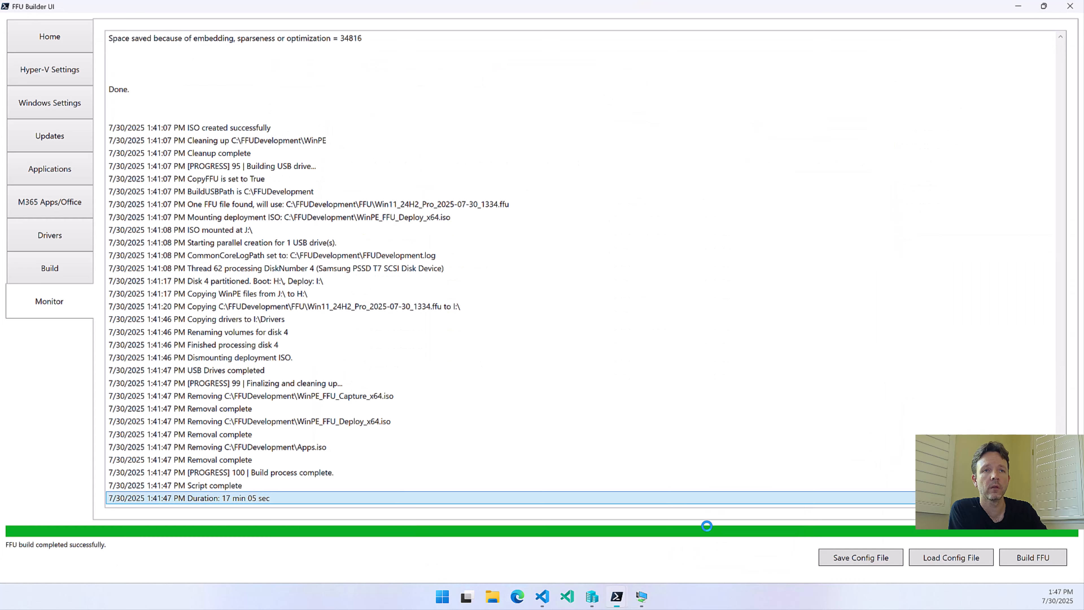
{"action": "left_click", "coordinate": [30, 268]}
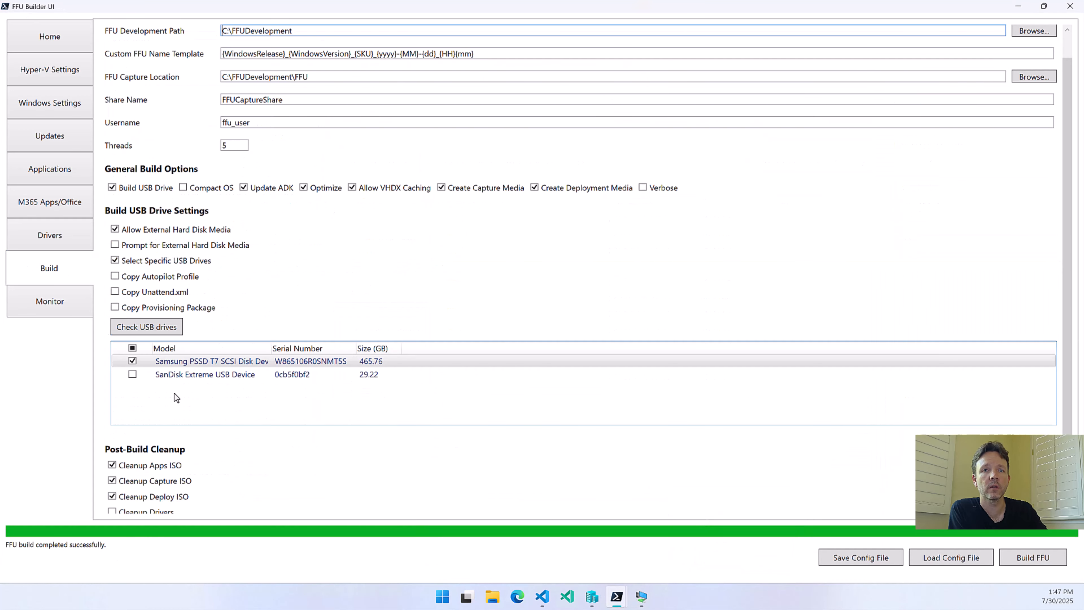
{"action": "scroll", "coordinate": [155, 469], "scroll_direction": "down", "scroll_amount": 2}
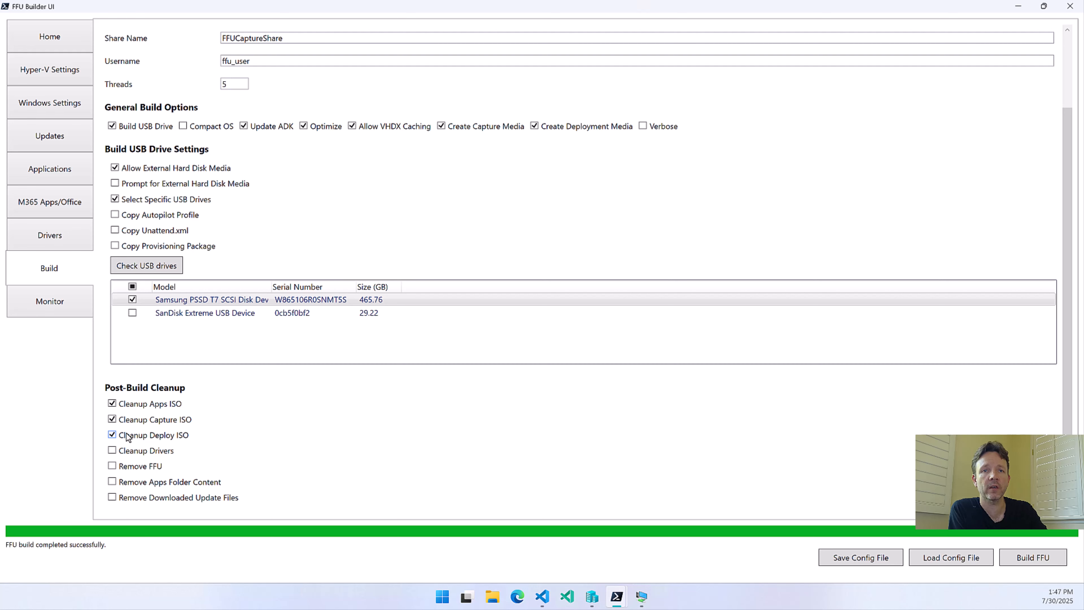
{"action": "left_click", "coordinate": [129, 435]}
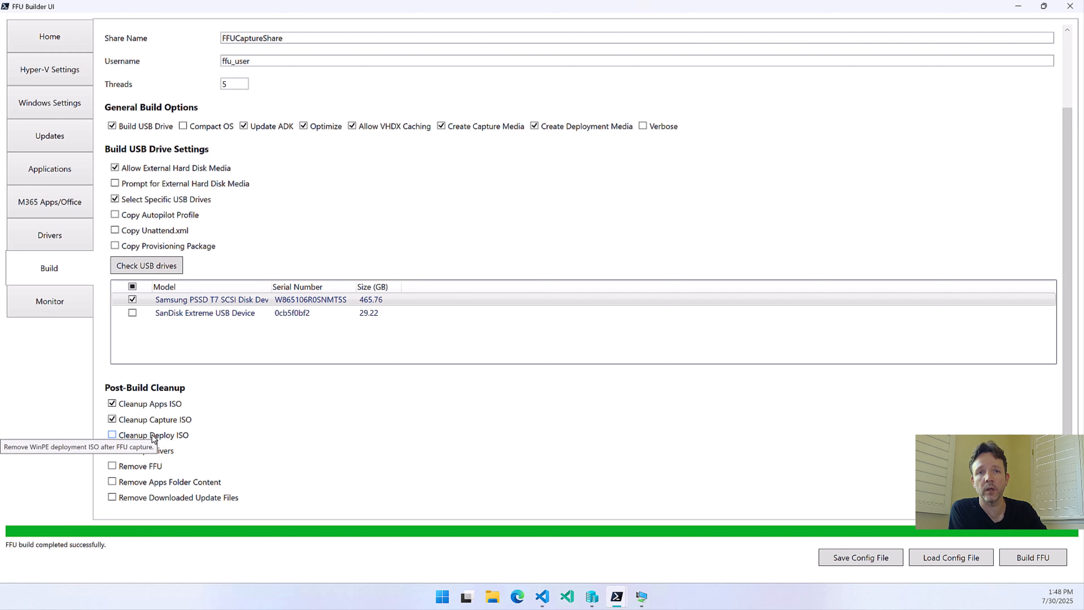
{"action": "left_click", "coordinate": [1019, 6]}
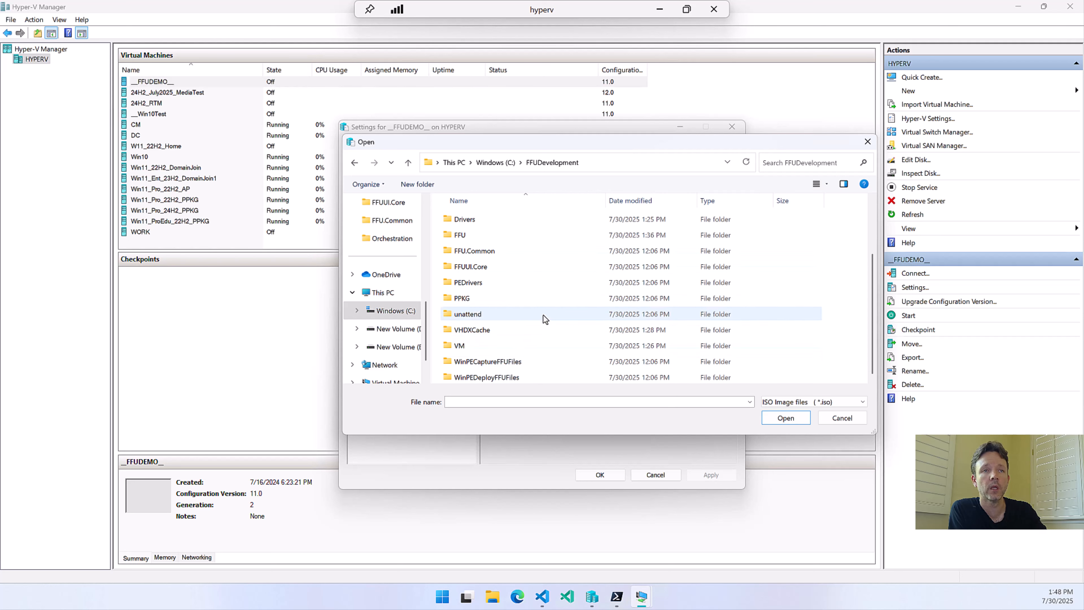
Assign E:\ISOs\WinPE_FFU_Deploy_x64.iso to the DVD Drive of __FFUDEMO__ and save the virtual machine settings
{"action": "left_click", "coordinate": [379, 349]}
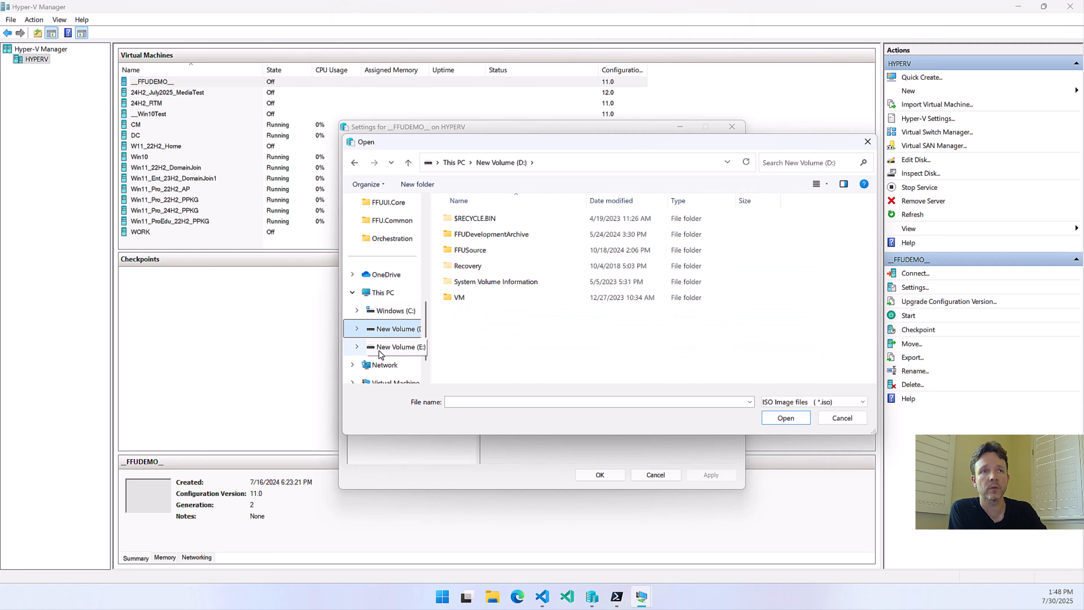
{"action": "double_click", "coordinate": [468, 251]}
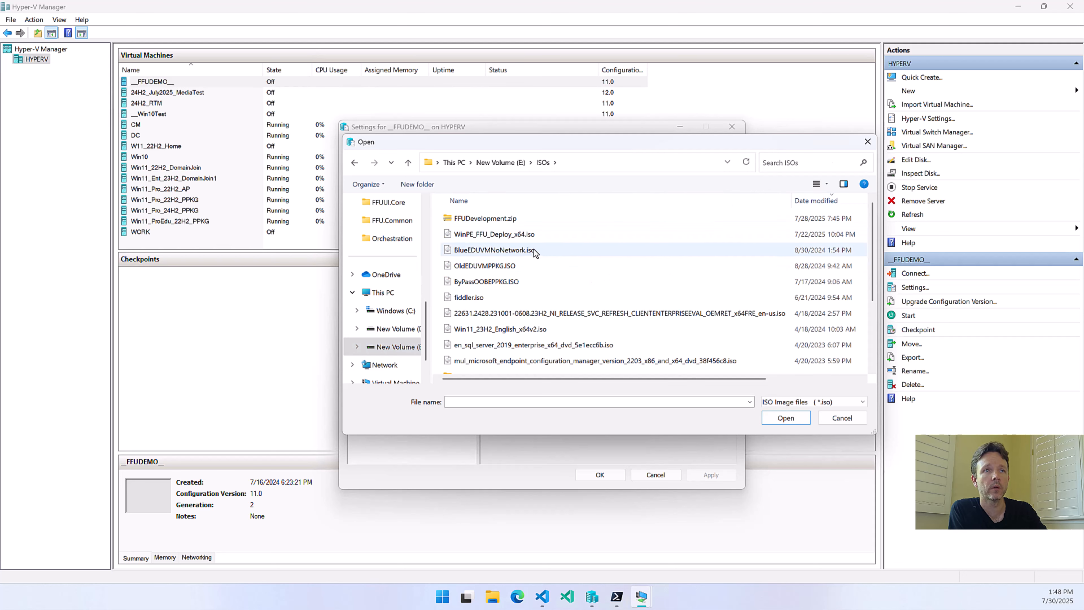
{"action": "left_click", "coordinate": [515, 235]}
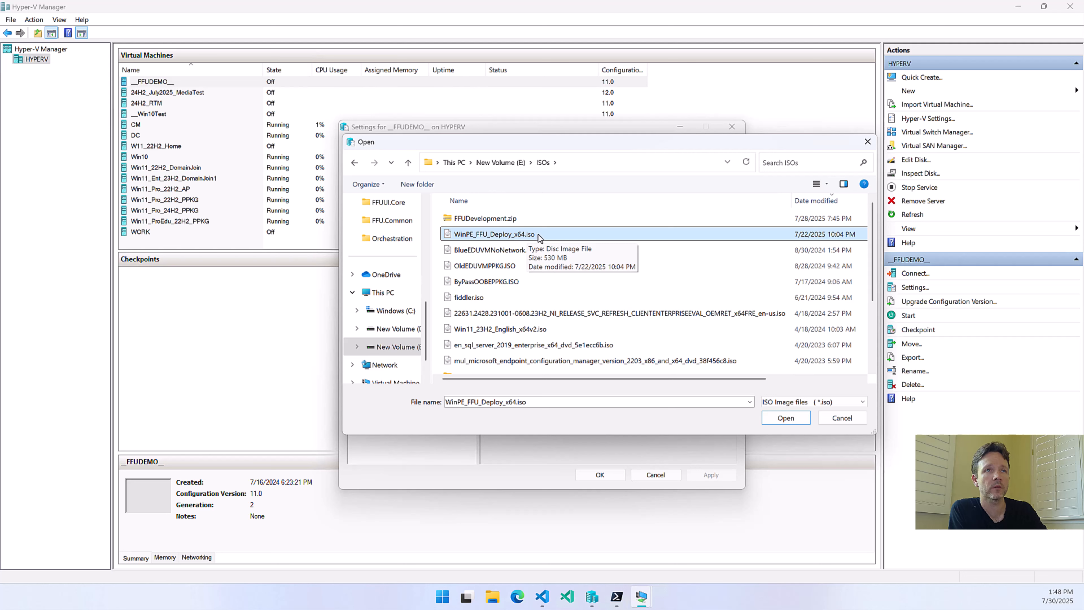
{"action": "left_click", "coordinate": [783, 418]}
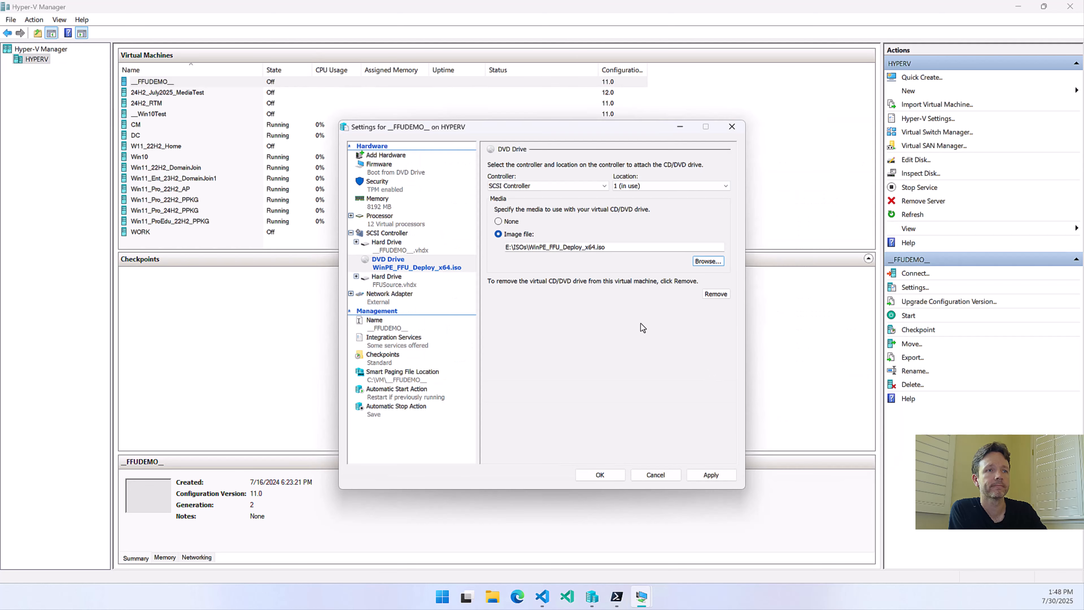
{"action": "left_click", "coordinate": [591, 475]}
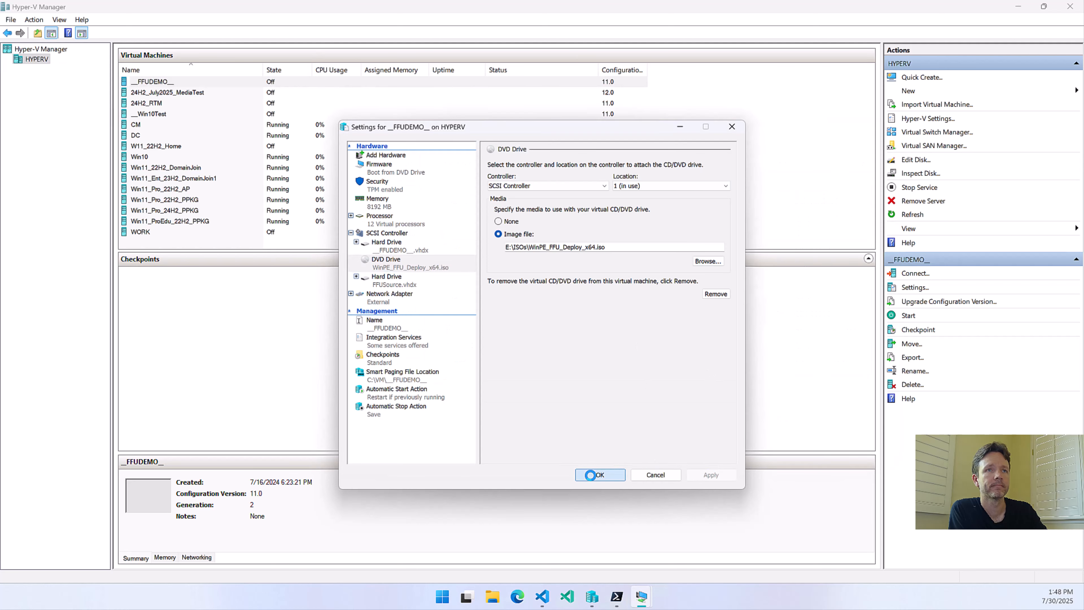
Start the __FFUDEMO__ virtual machine and boot it from the deployment DVD image
{"action": "left_click", "coordinate": [536, 311]}
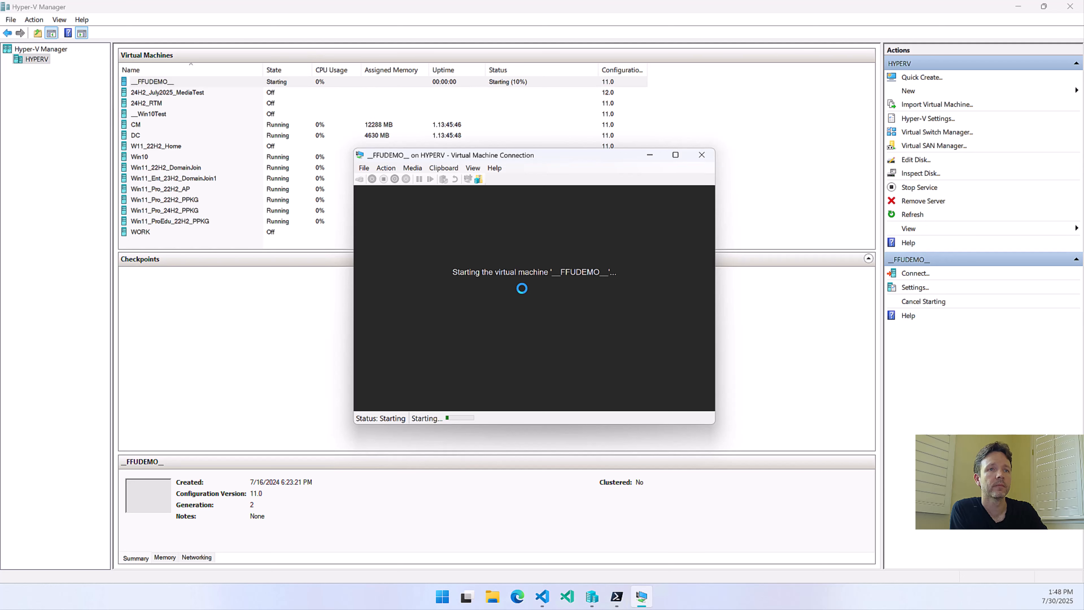
{"action": "key", "text": "Return"}
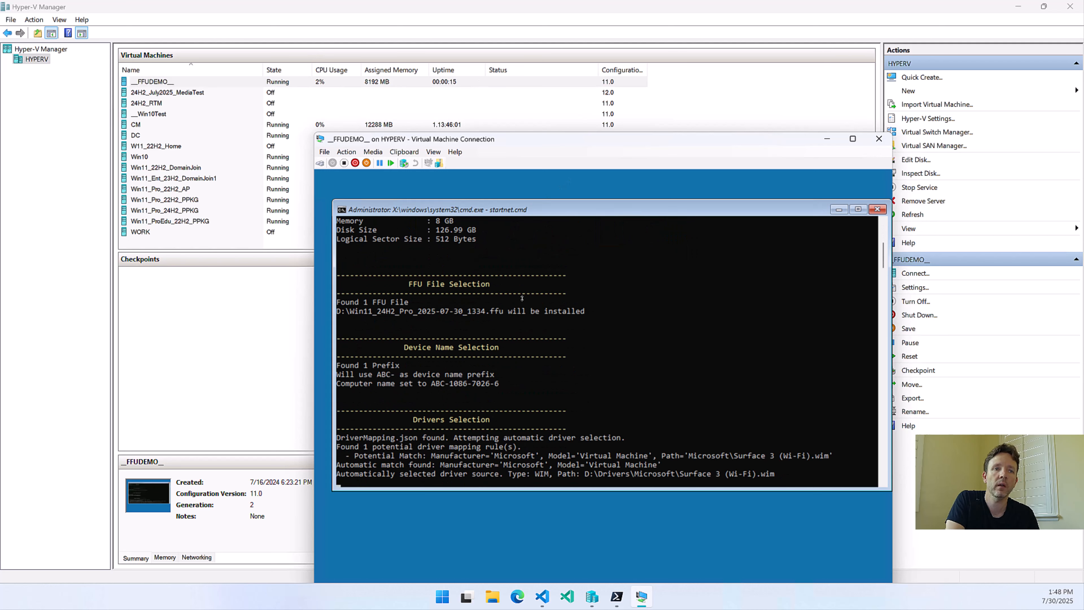
Pause the deployment console and examine its system information, FFU file, device name and driver selection output
{"action": "left_click", "coordinate": [605, 392]}
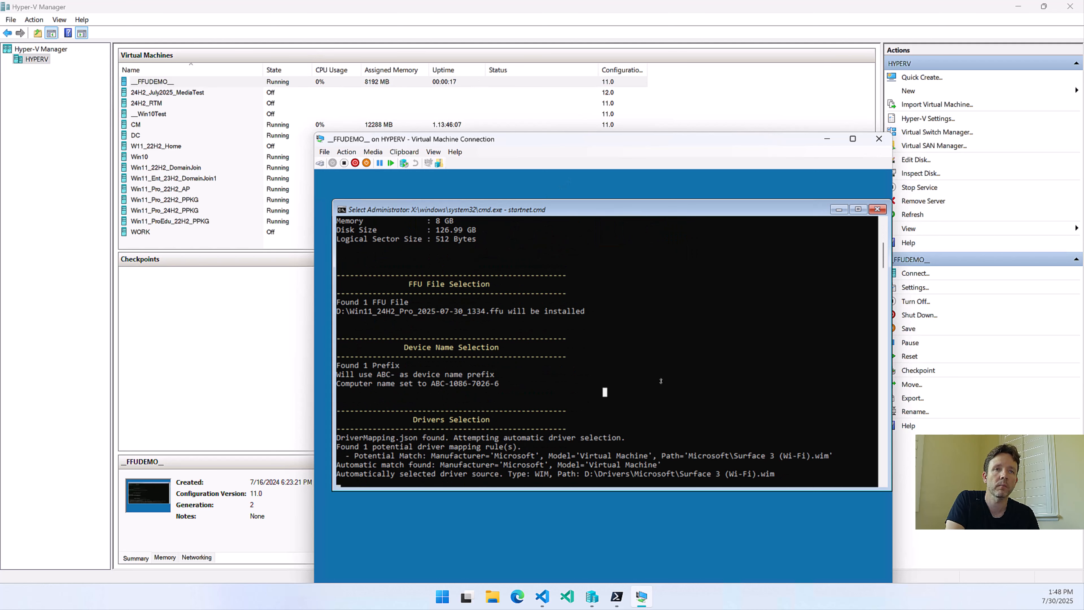
{"action": "scroll", "coordinate": [661, 381], "scroll_direction": "up", "scroll_amount": 7}
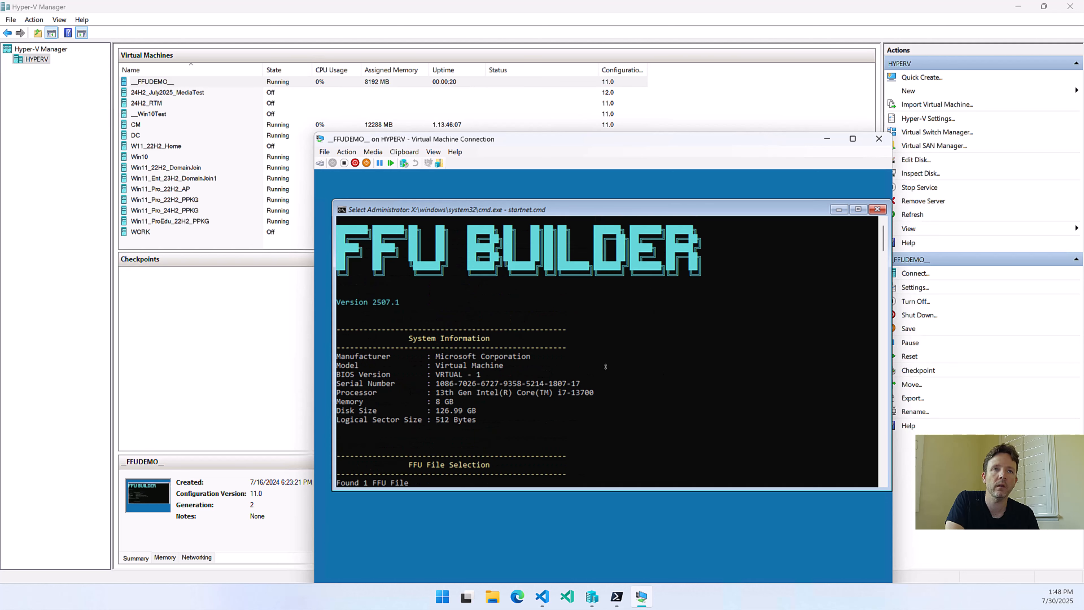
{"action": "scroll", "coordinate": [605, 362], "scroll_direction": "down", "scroll_amount": 2}
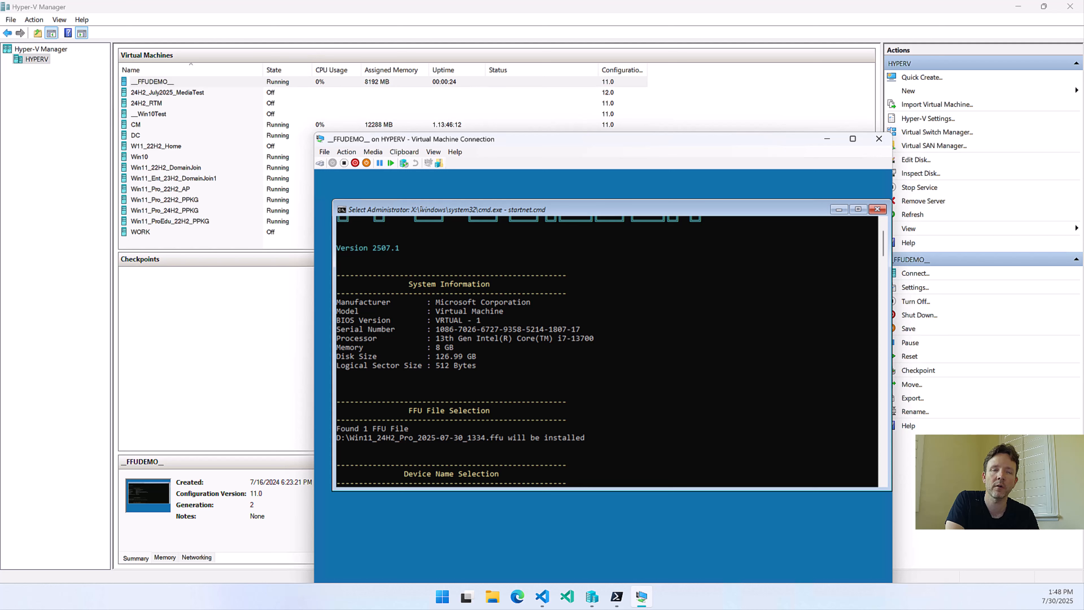
{"action": "left_click_drag", "start_coordinate": [449, 319], "coordinate": [579, 326]}
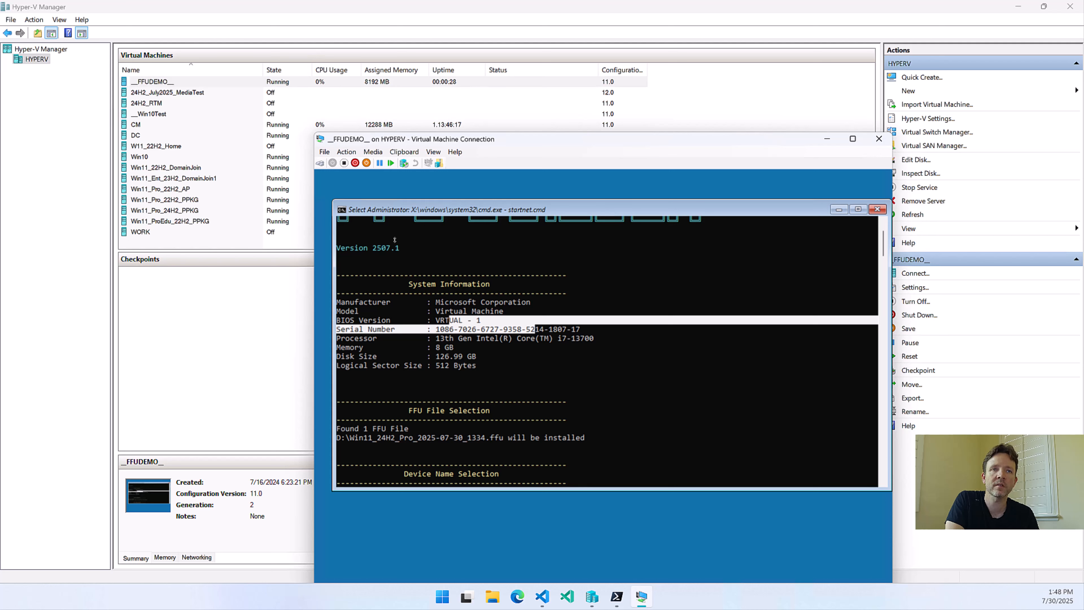
{"action": "left_click", "coordinate": [515, 256]}
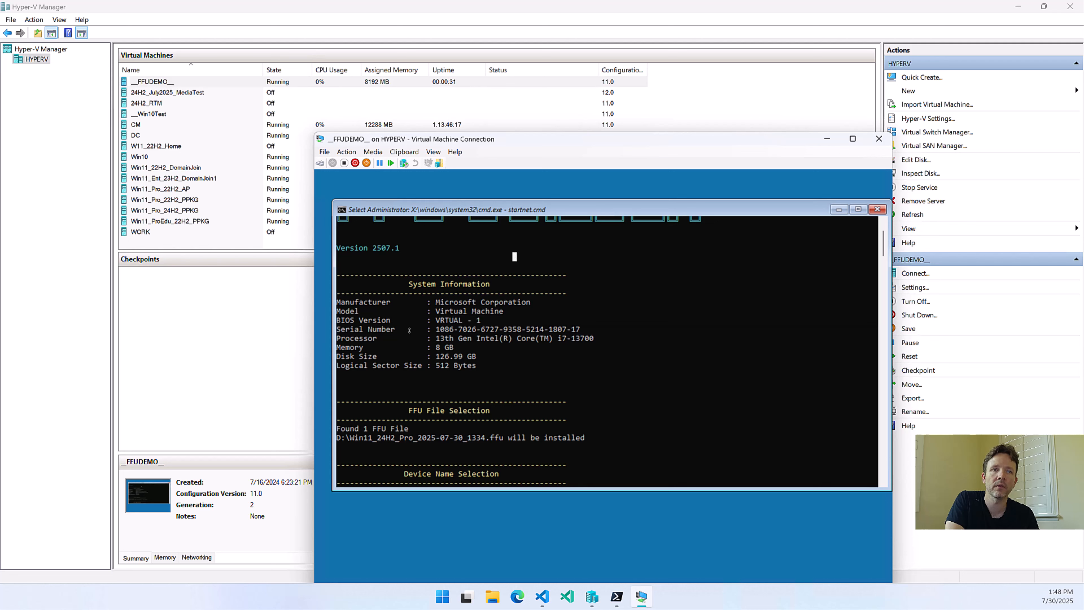
{"action": "scroll", "coordinate": [410, 330], "scroll_direction": "down", "scroll_amount": 10}
{"action": "scroll", "coordinate": [423, 324], "scroll_direction": "up", "scroll_amount": 3}
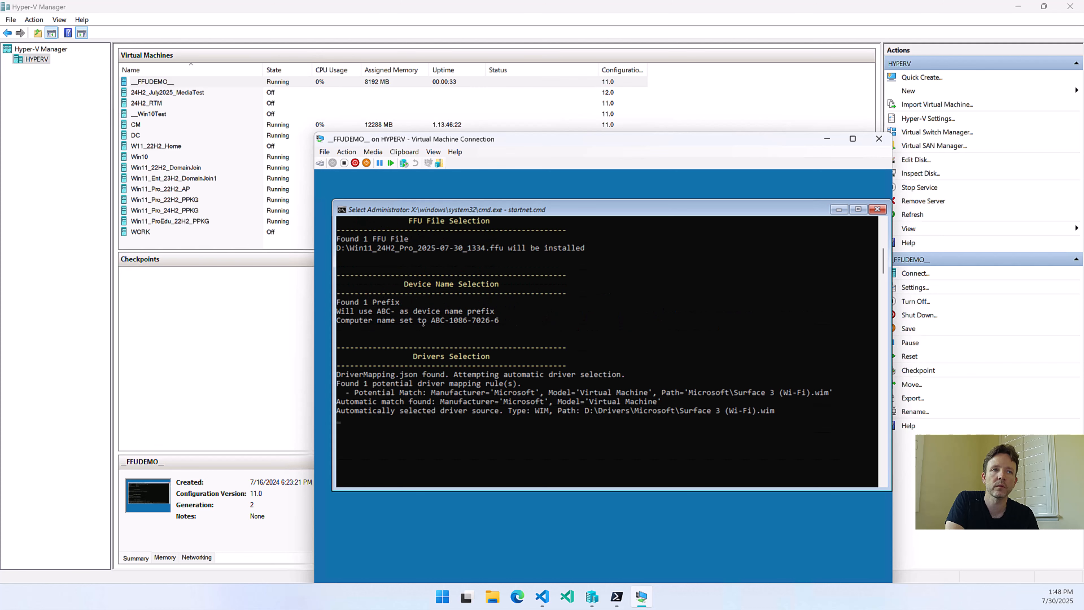
{"action": "scroll", "coordinate": [423, 324], "scroll_direction": "up", "scroll_amount": 9}
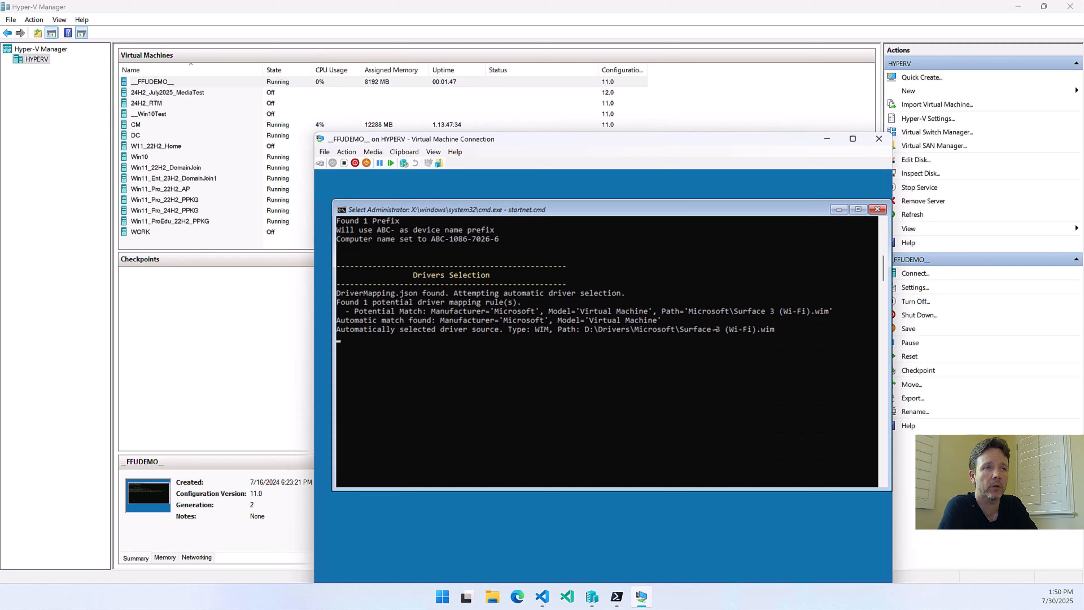
Resume the paused deployment script in the __FFUDEMO__ console to apply the FFU image
{"action": "left_click", "coordinate": [379, 338]}
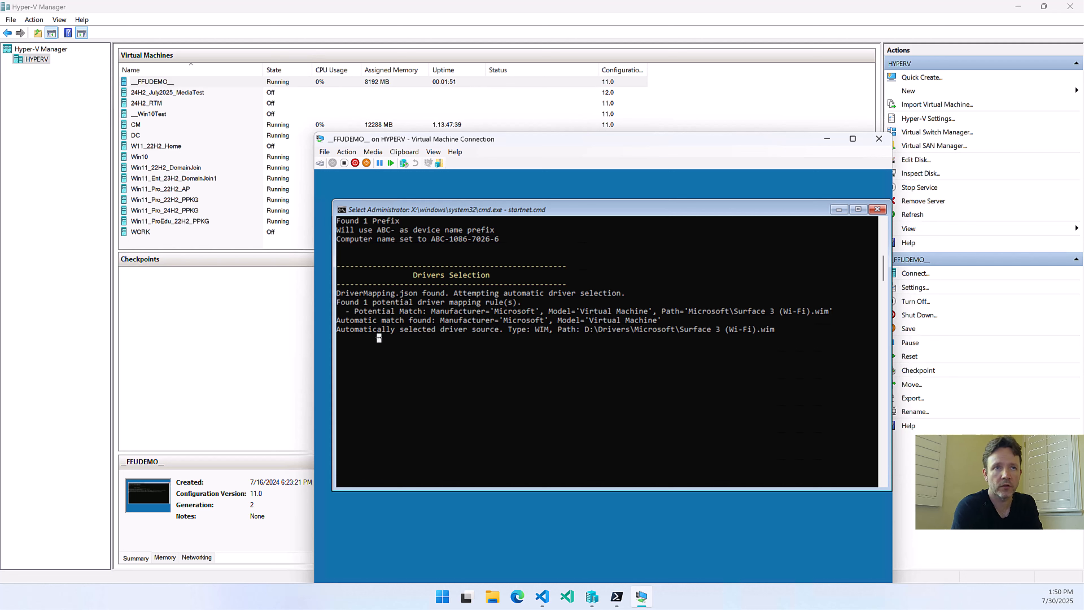
{"action": "key", "text": "Return"}
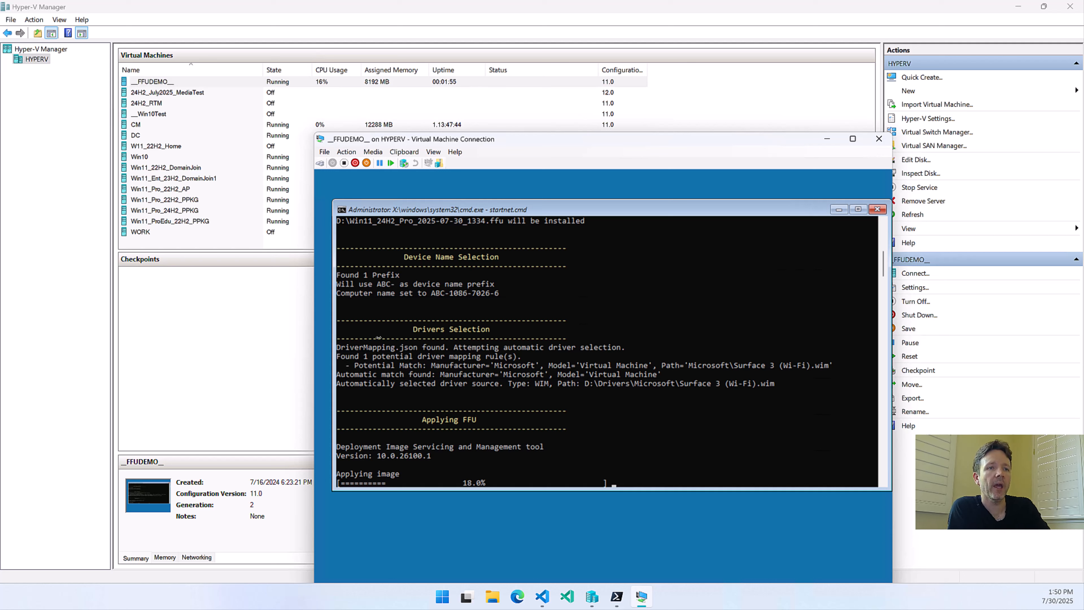
{"action": "scroll", "coordinate": [470, 422], "scroll_direction": "down", "scroll_amount": 3}
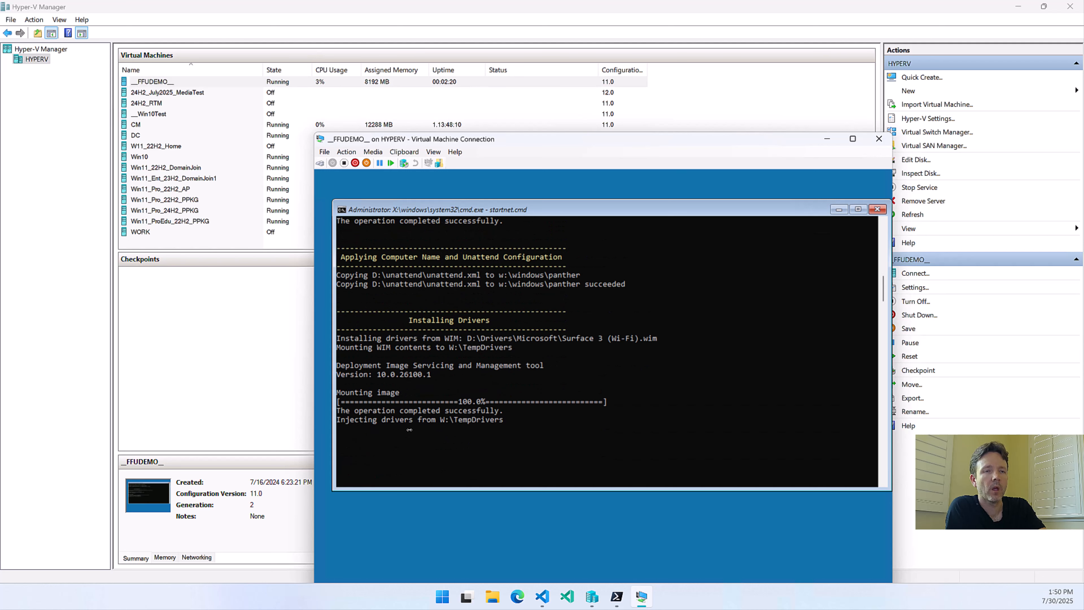
Examine the Installing Drivers output, highlighting the line about mounting the WIM contents, and let the script continue
{"action": "left_click_drag", "start_coordinate": [340, 348], "coordinate": [516, 347]}
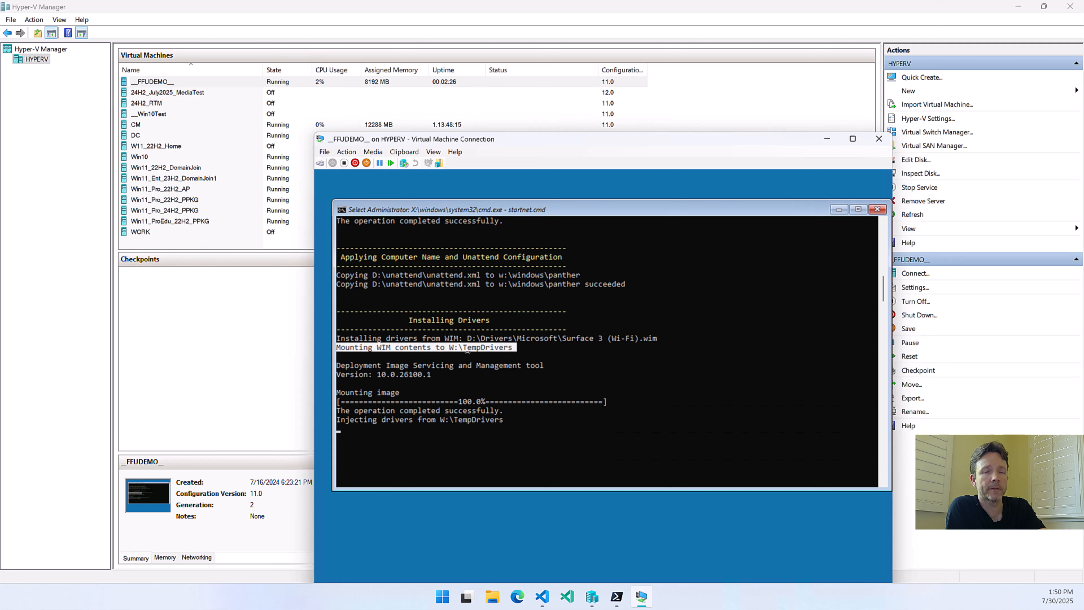
{"action": "left_click", "coordinate": [464, 362]}
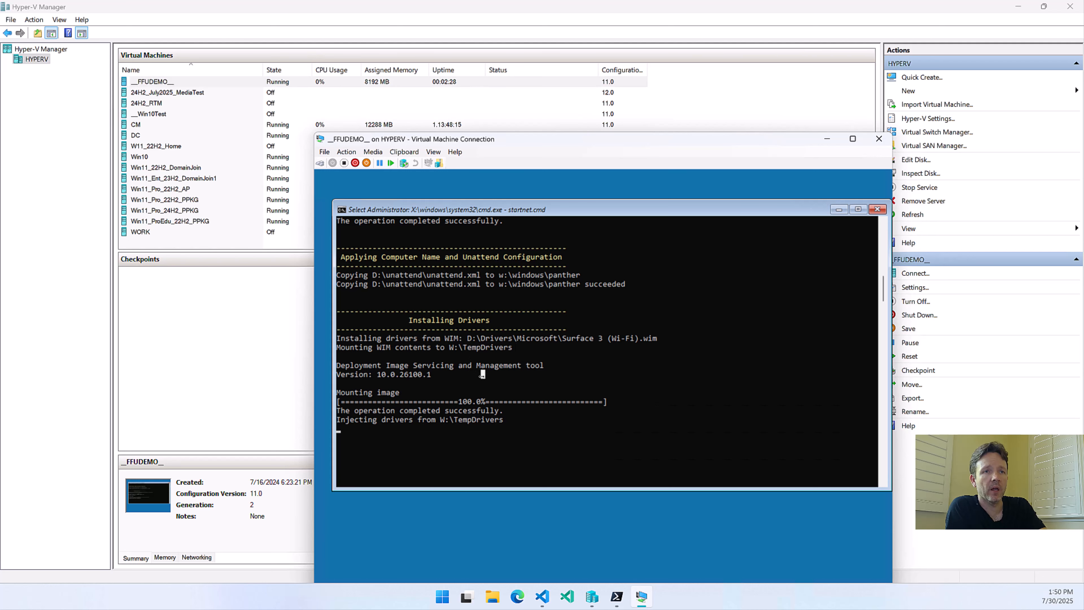
{"action": "key", "text": "Escape"}
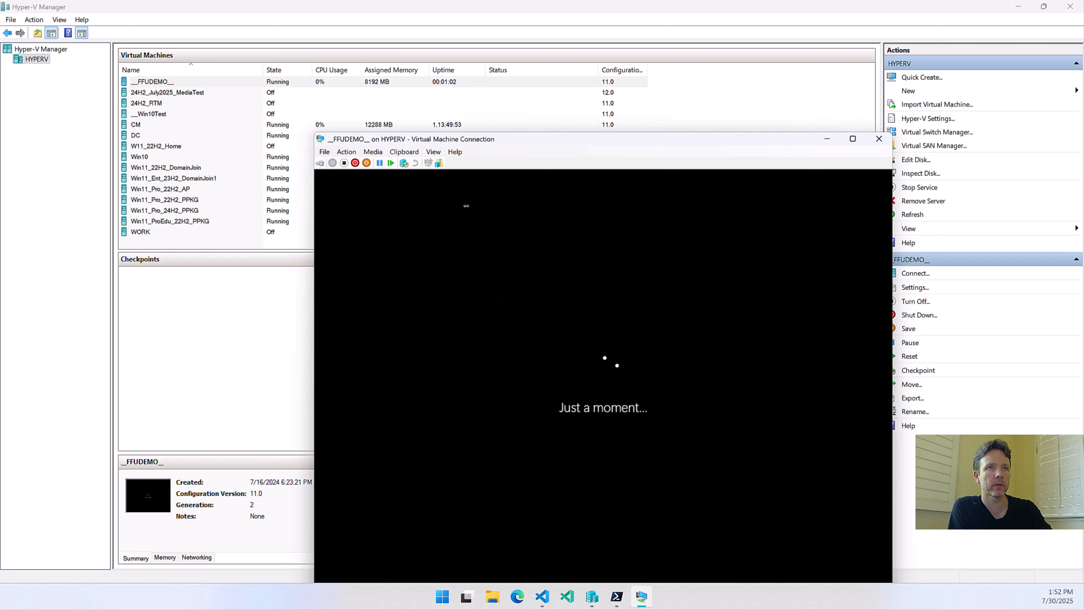
Insert ByPassOOBEPPKG.ISO from E:\ISOs into the DVD drive of the running __FFUDEMO__ virtual machine
{"action": "left_click", "coordinate": [371, 152]}
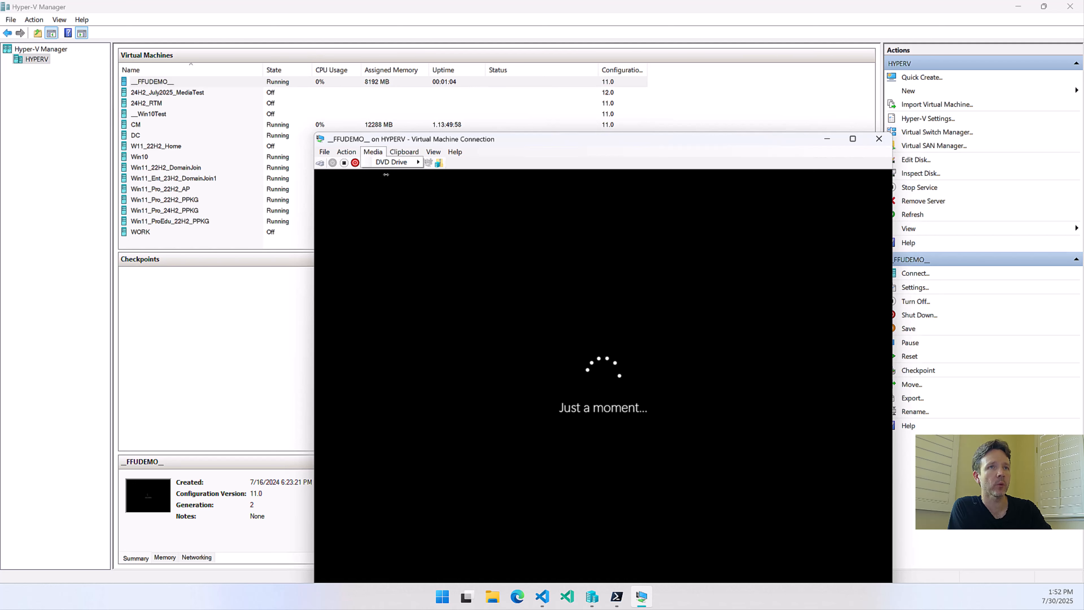
{"action": "mouse_move", "coordinate": [393, 162]}
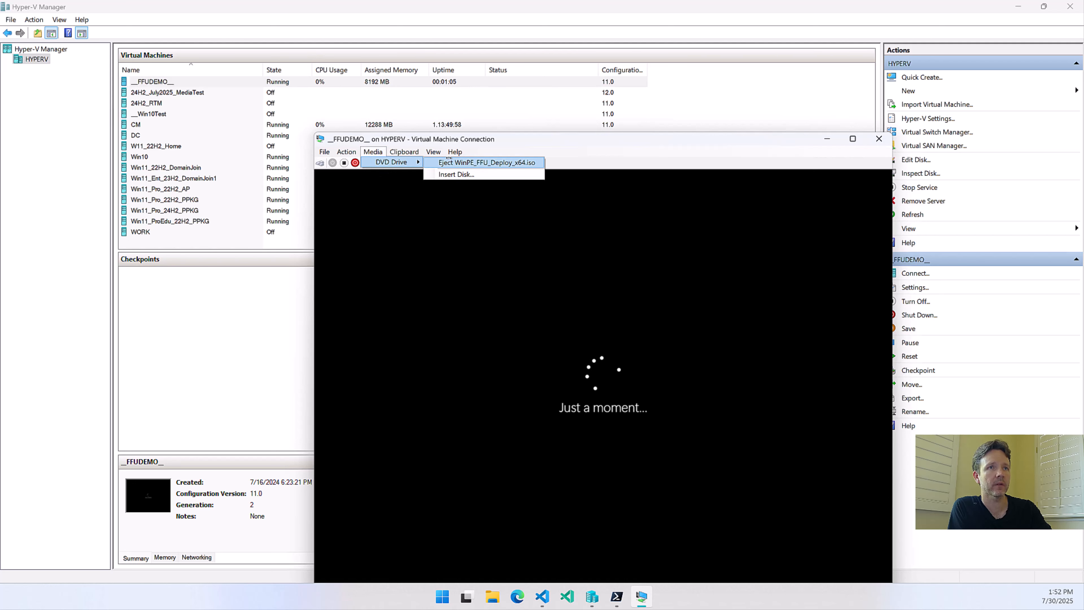
{"action": "left_click", "coordinate": [442, 175]}
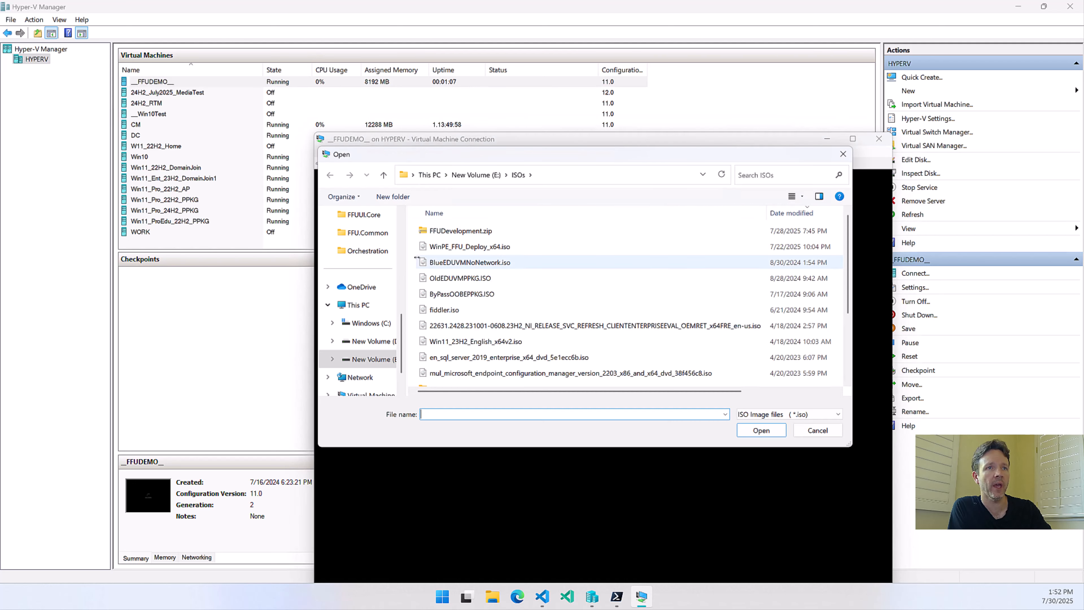
{"action": "left_click", "coordinate": [462, 294]}
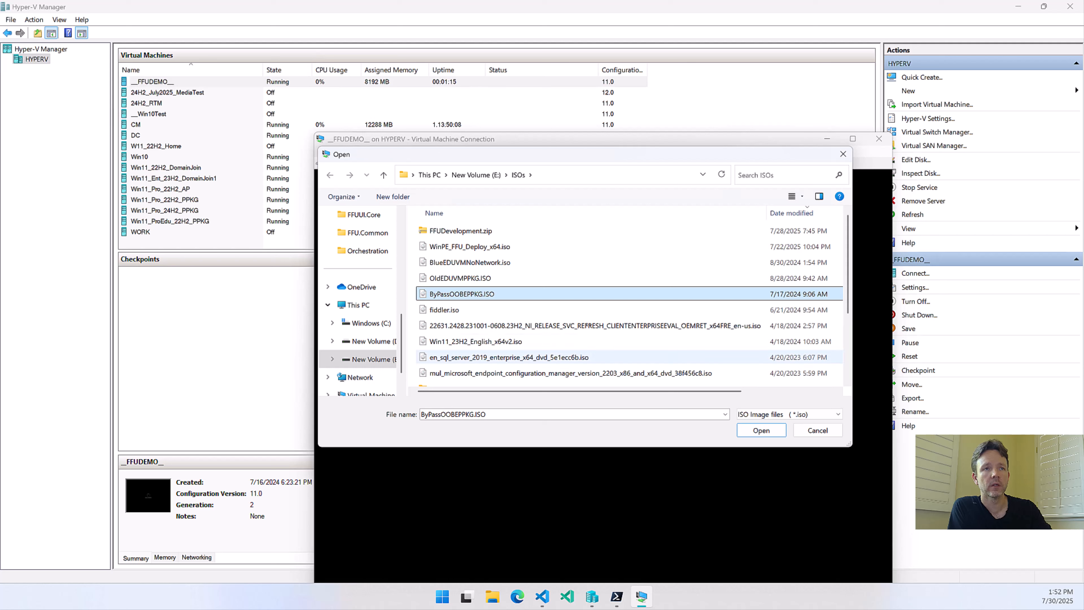
{"action": "left_click", "coordinate": [744, 431]}
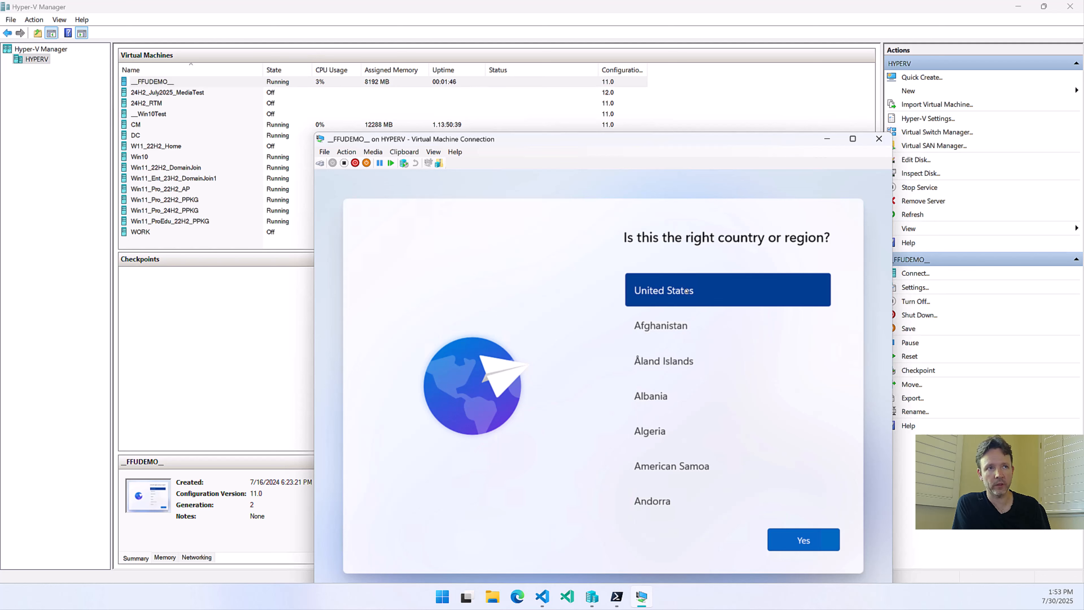
Bring up the provisioning options from the Windows setup country or region page and install the provisioning package
{"action": "left_click", "coordinate": [686, 291]}
{"action": "key", "text": "super"}
{"action": "key", "text": "super"}
{"action": "key", "text": "super"}
{"action": "key", "text": "super"}
{"action": "key", "text": "super"}
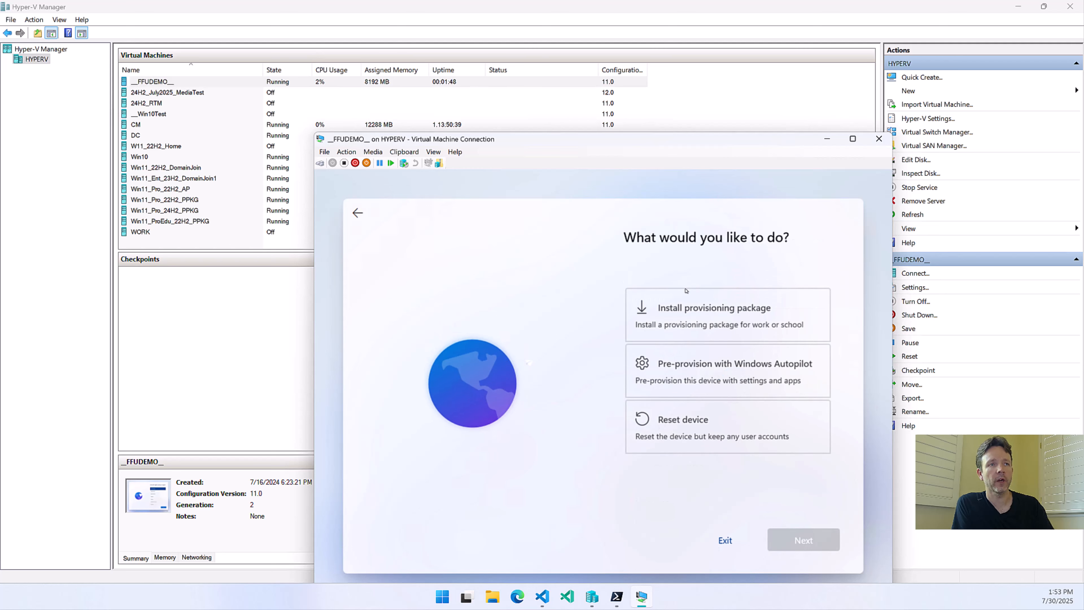
{"action": "left_click", "coordinate": [710, 324]}
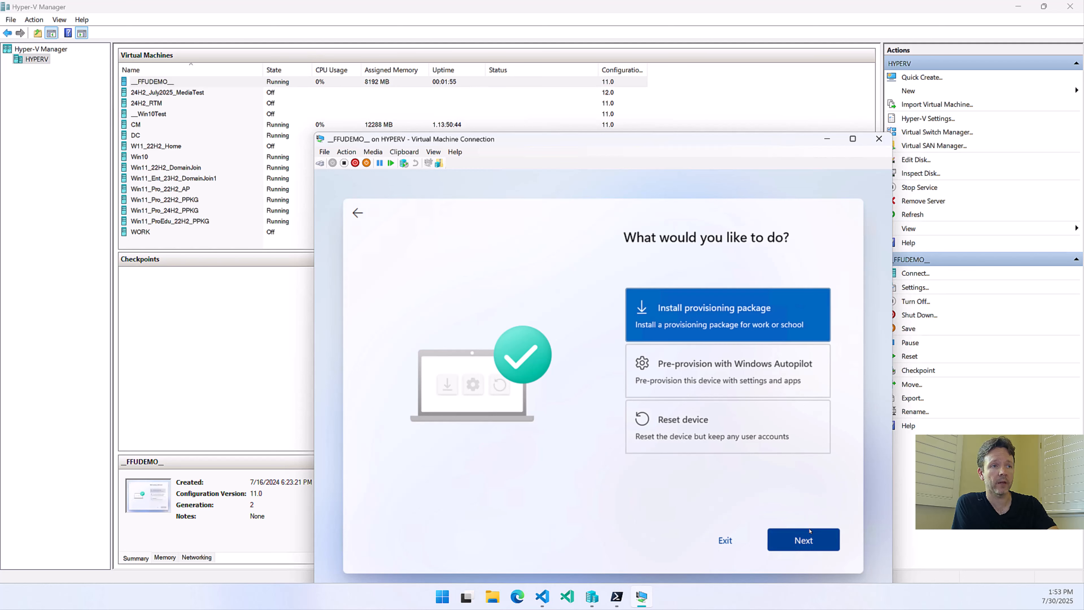
{"action": "left_click", "coordinate": [810, 536]}
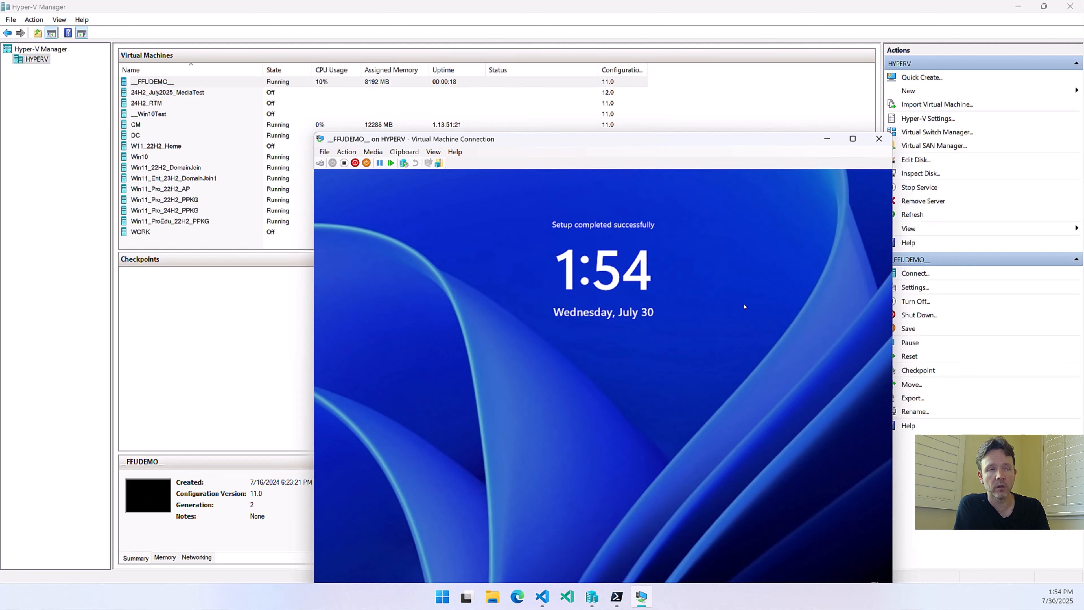
Sign in to the admin account with the account password and dismiss the display configuration dialog for __FFUDEMO__
{"action": "left_click", "coordinate": [745, 307]}
{"action": "type", "text": "*****"}
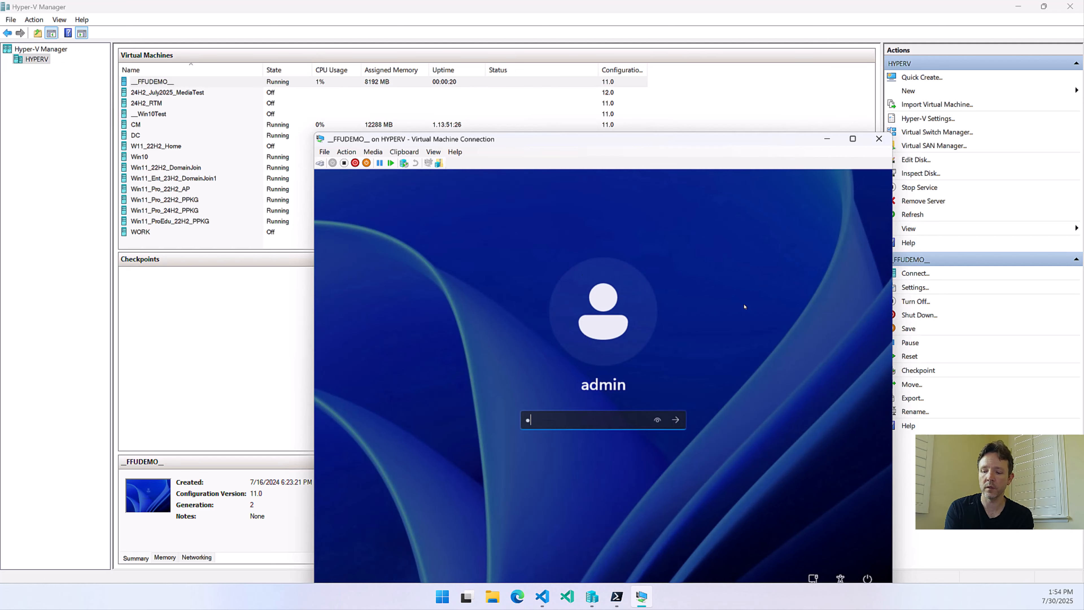
{"action": "type", "text": "***"}
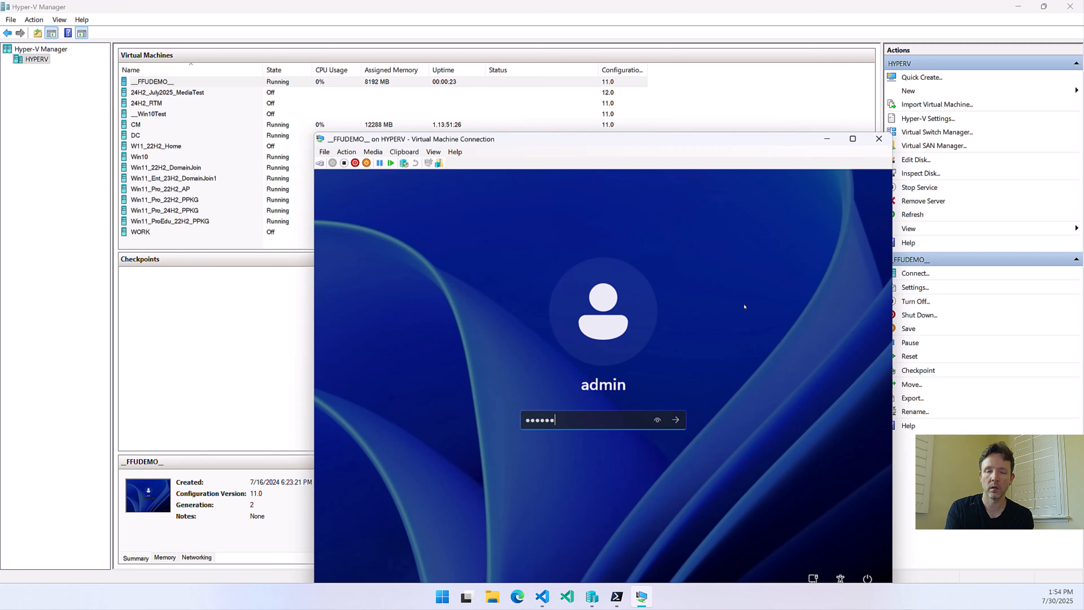
{"action": "key", "text": "Return"}
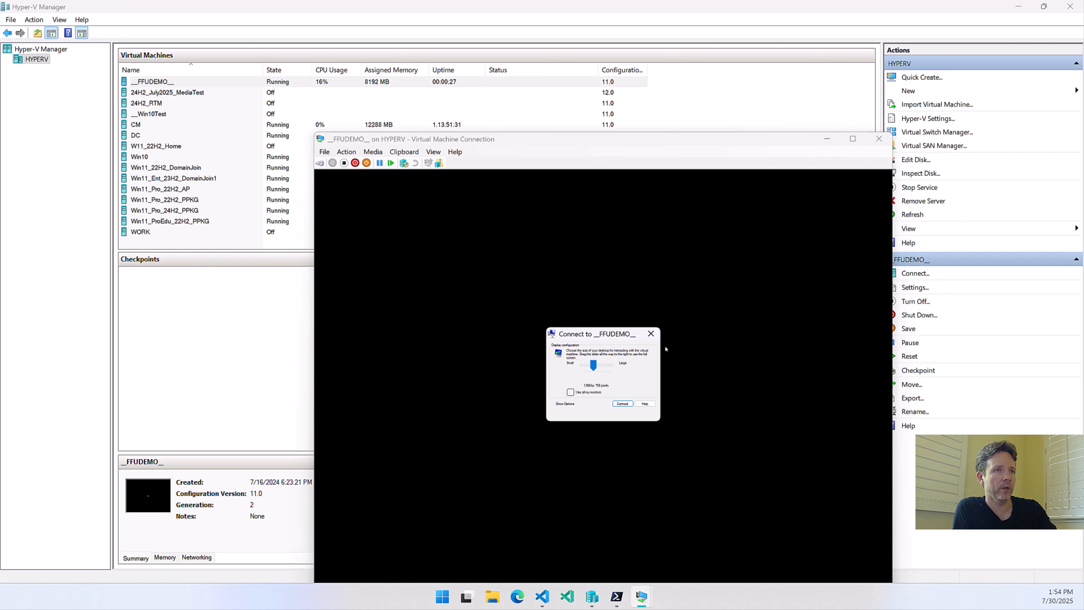
{"action": "left_click", "coordinate": [651, 334]}
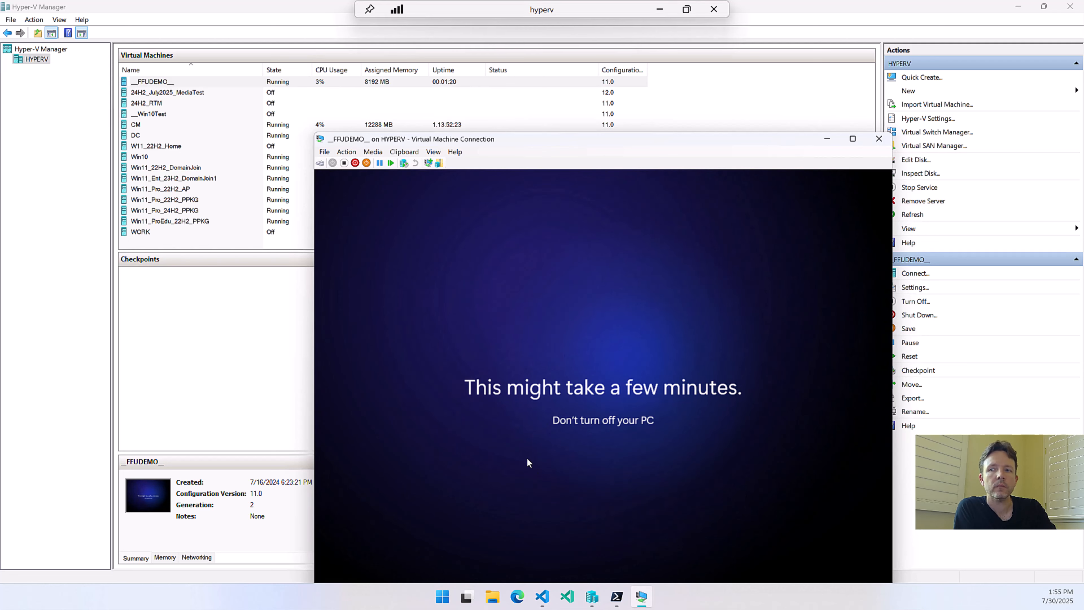
Minimize the hyperv remote session and return to the Quick Start Demo slide in PowerPoint
{"action": "left_click", "coordinate": [660, 12]}
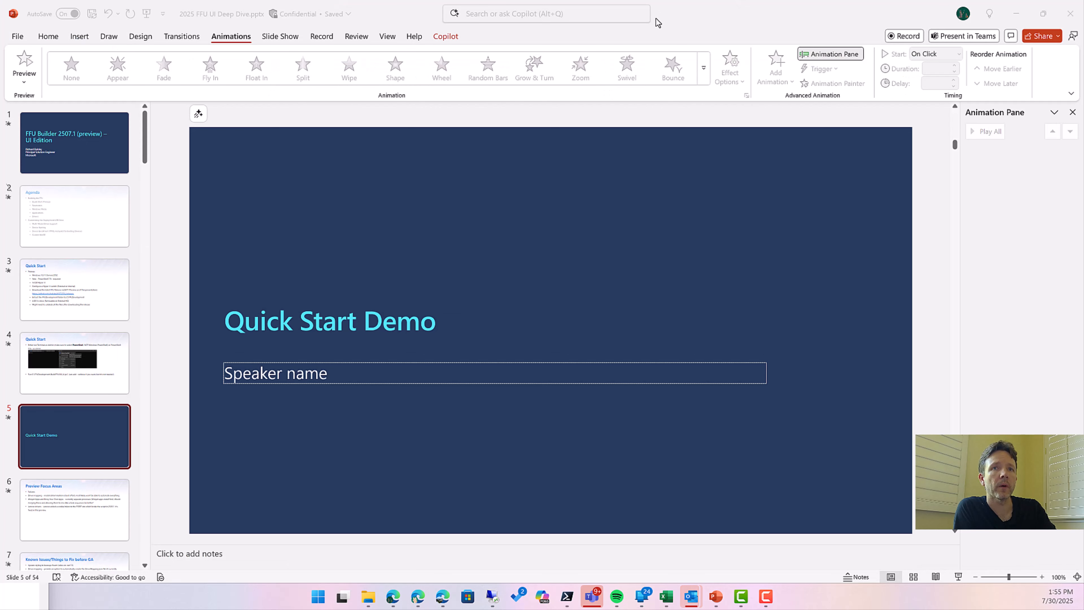